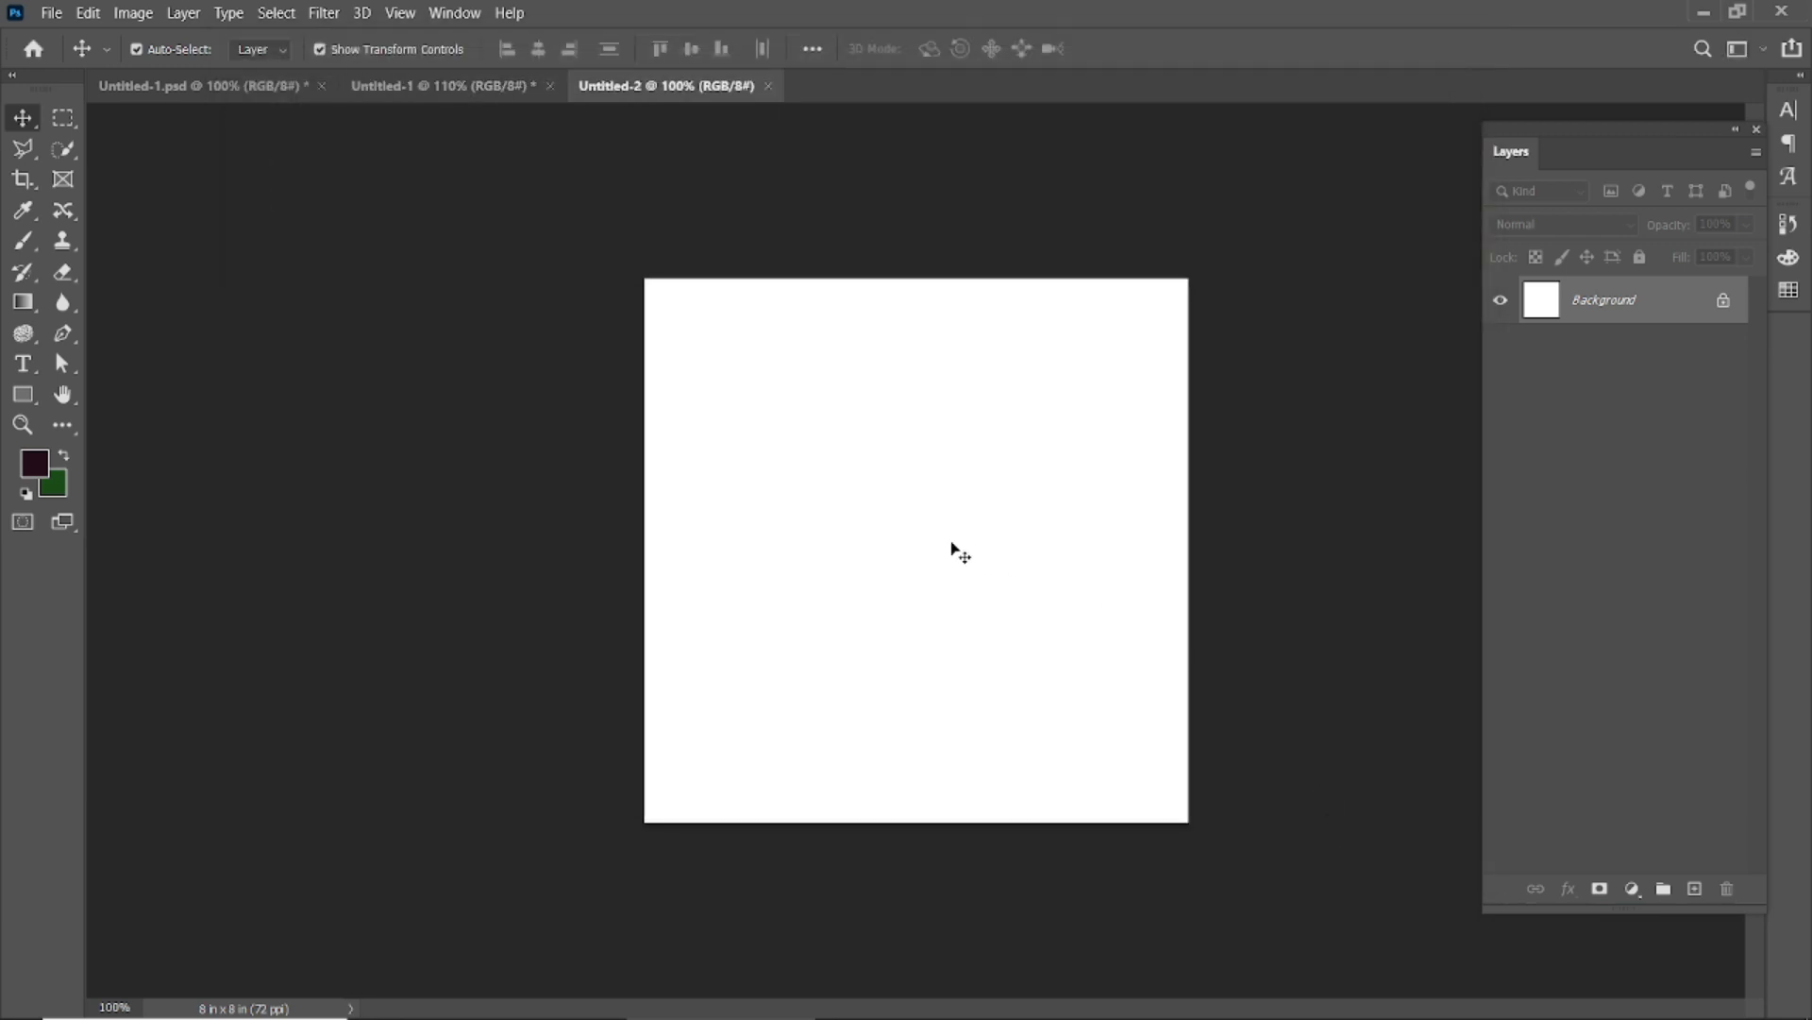
Swap the foreground and background colours, and fill the blank Background layer with dark green #113b0c
scroll(952, 547, up, 1)
click(50, 11)
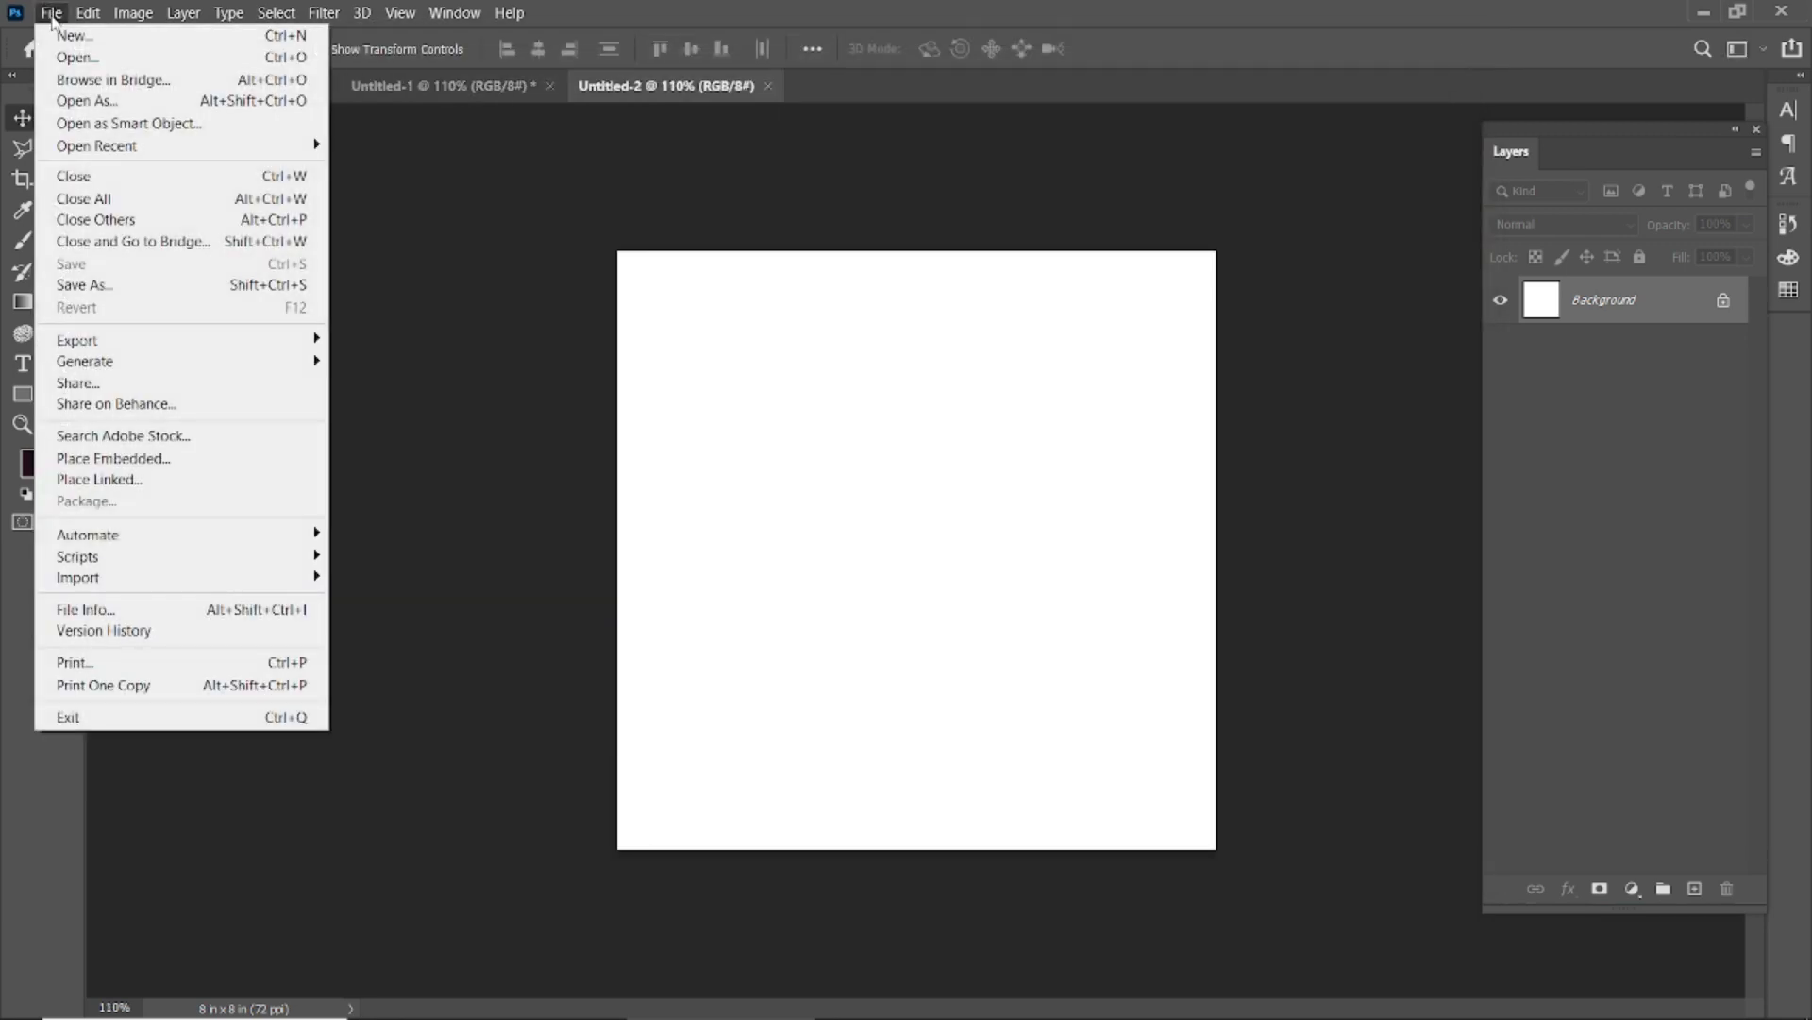
click(75, 57)
click(63, 455)
click(34, 462)
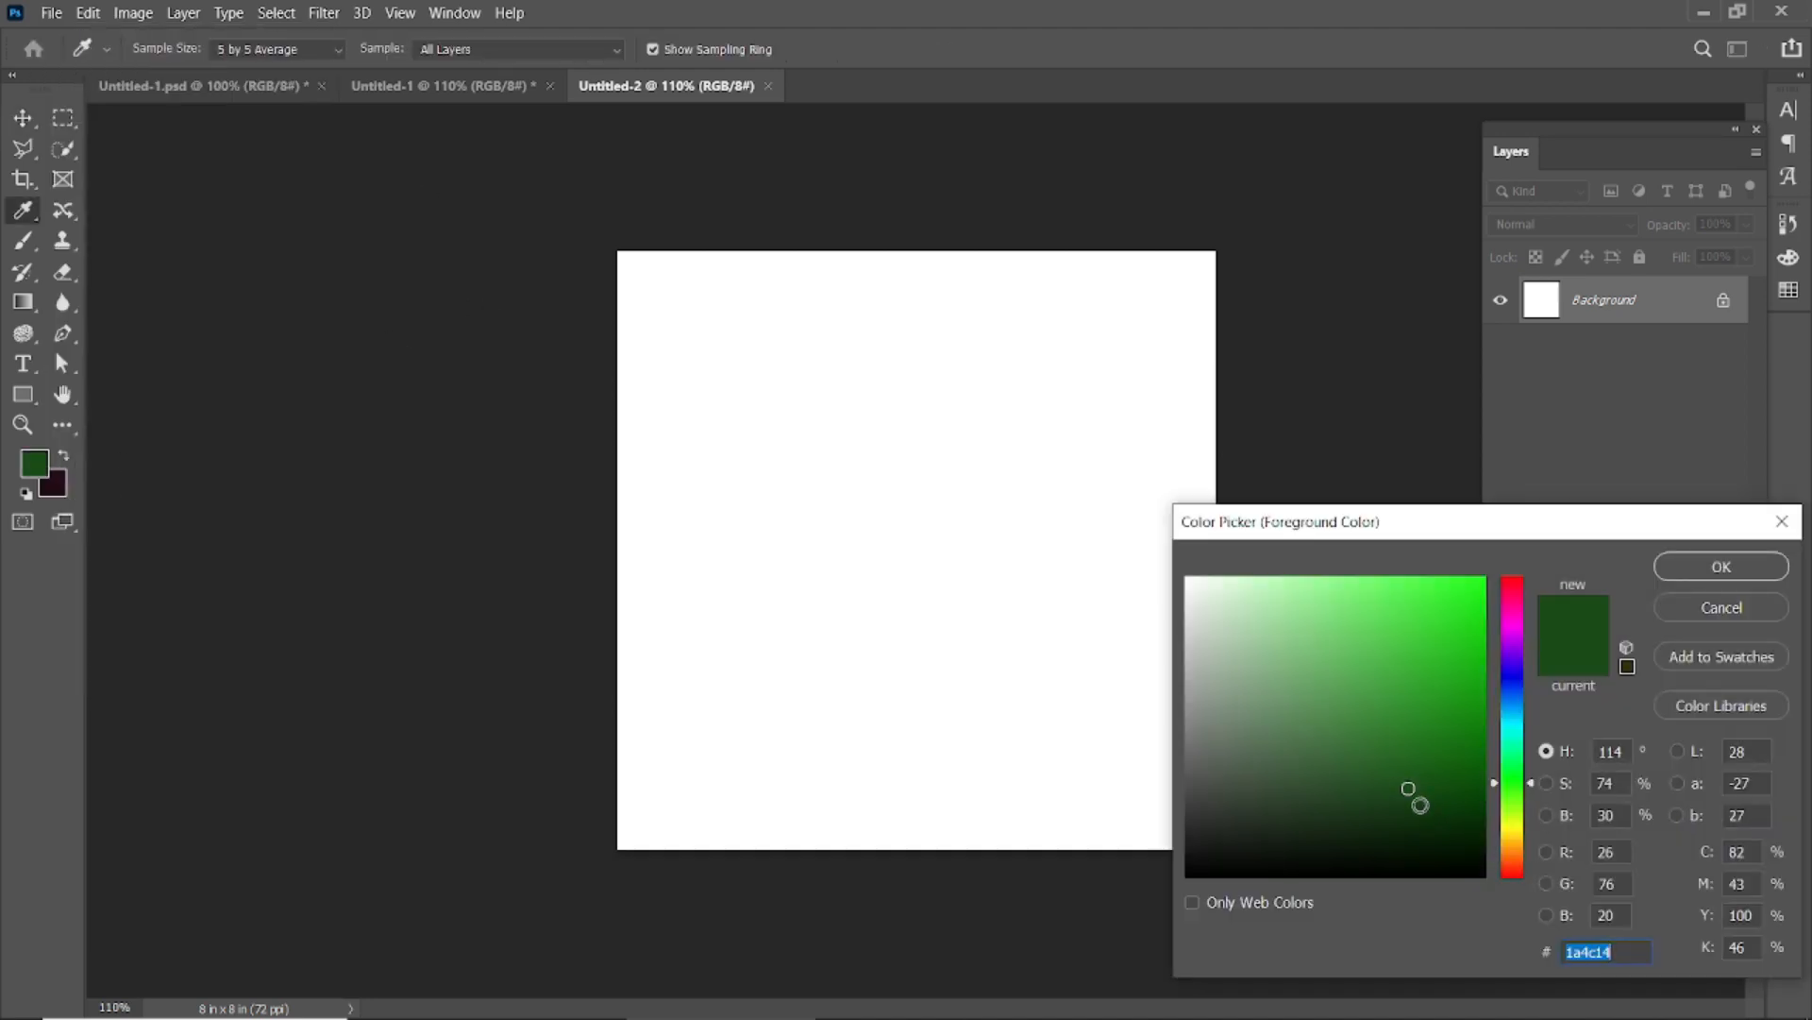
click(1422, 804)
click(1700, 567)
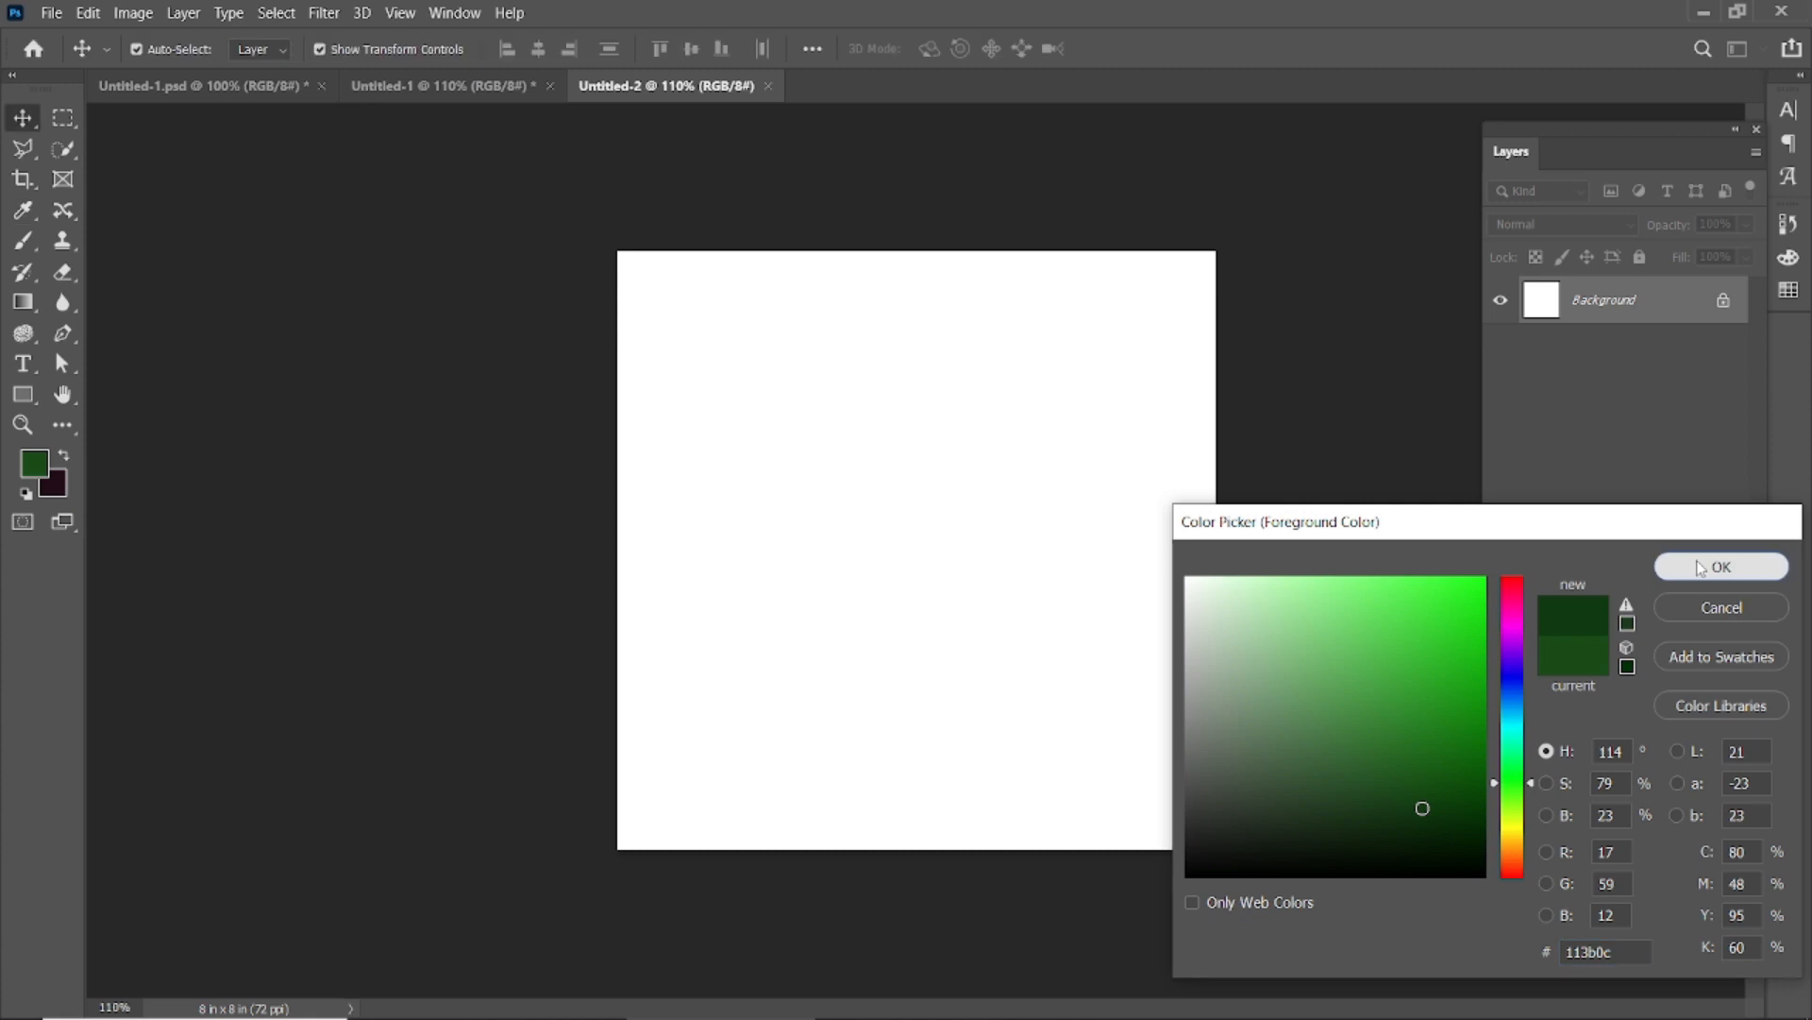
key(ctrl+BackSpace)
key(alt+BackSpace)
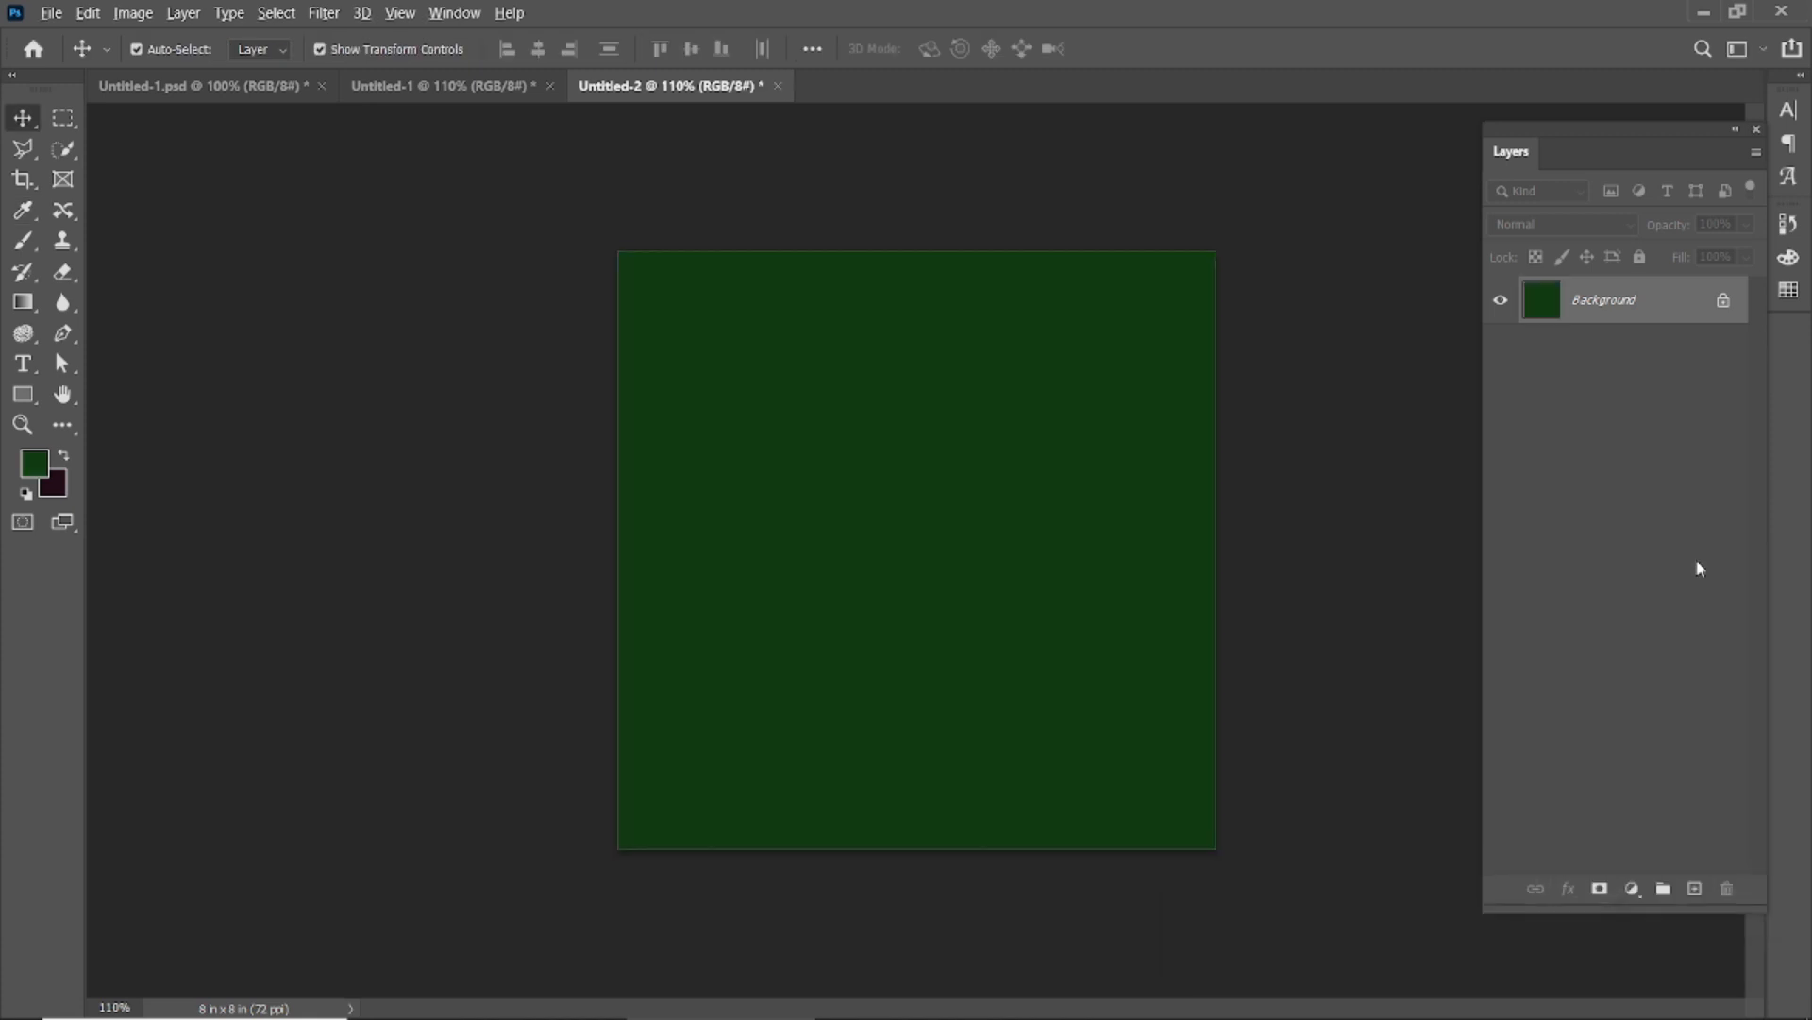
Darken the foreground colour to #082205 and fill the Background layer with it
click(34, 462)
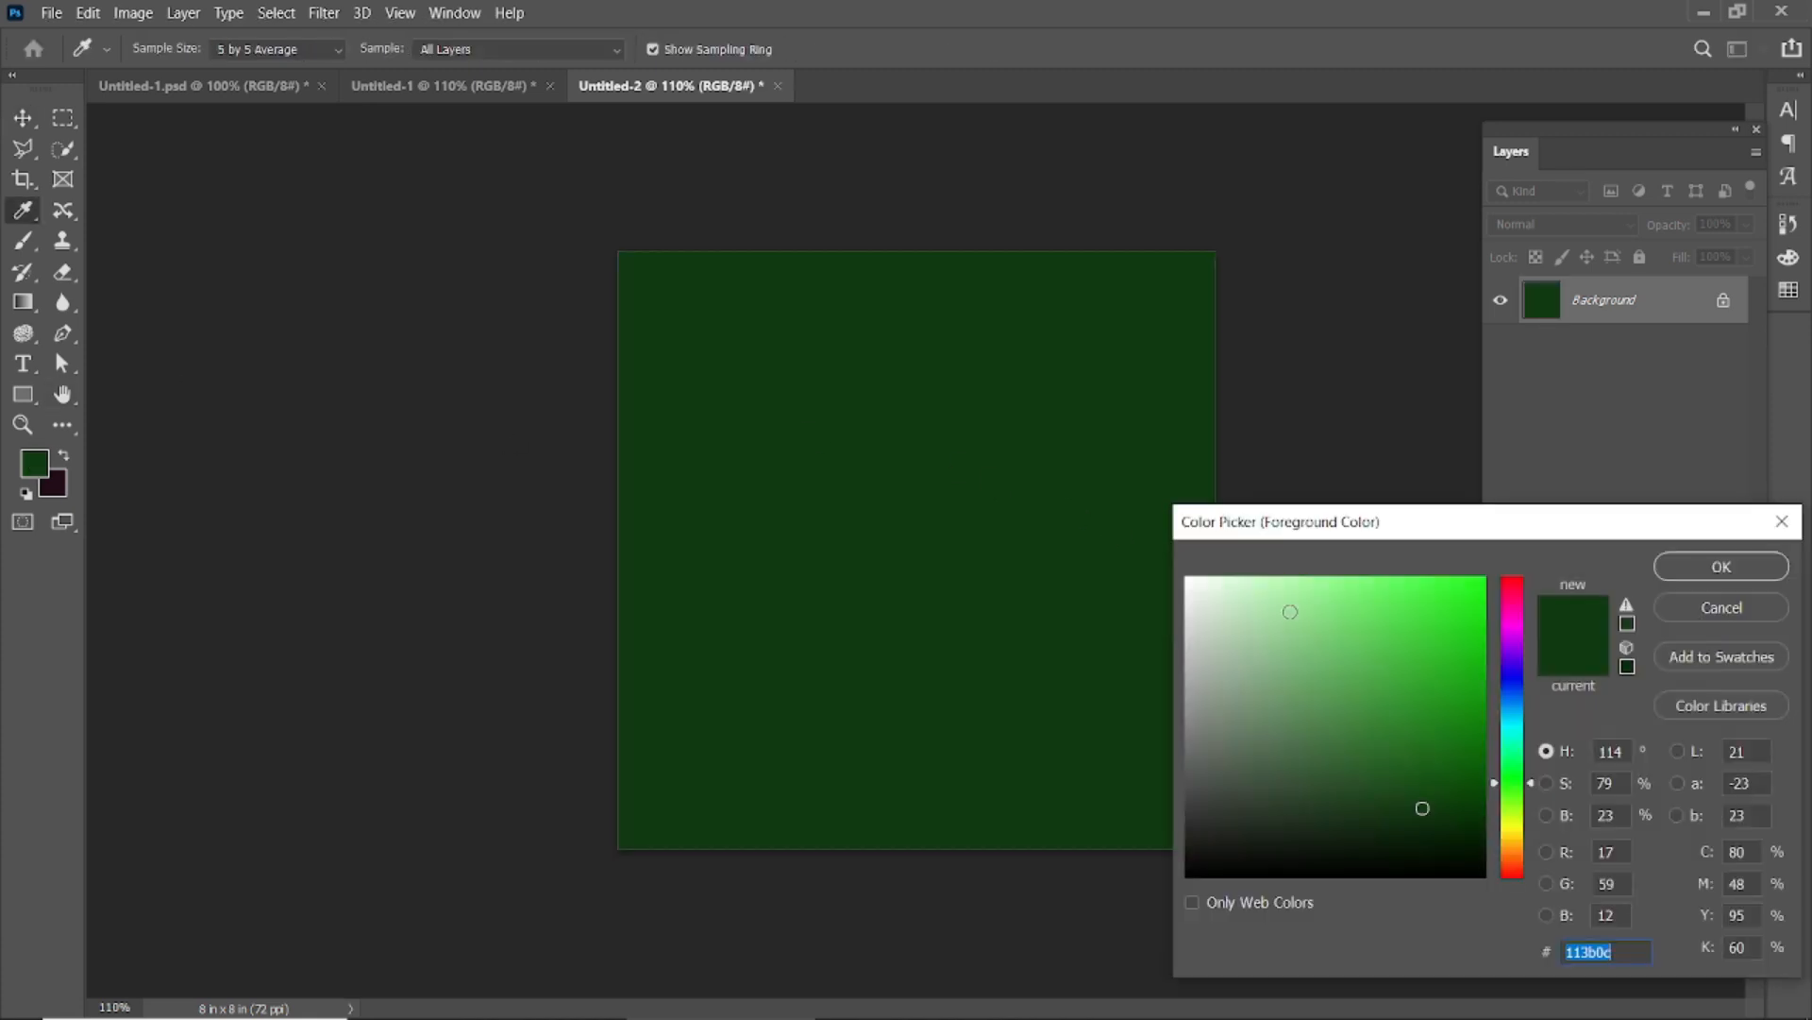
click(1433, 827)
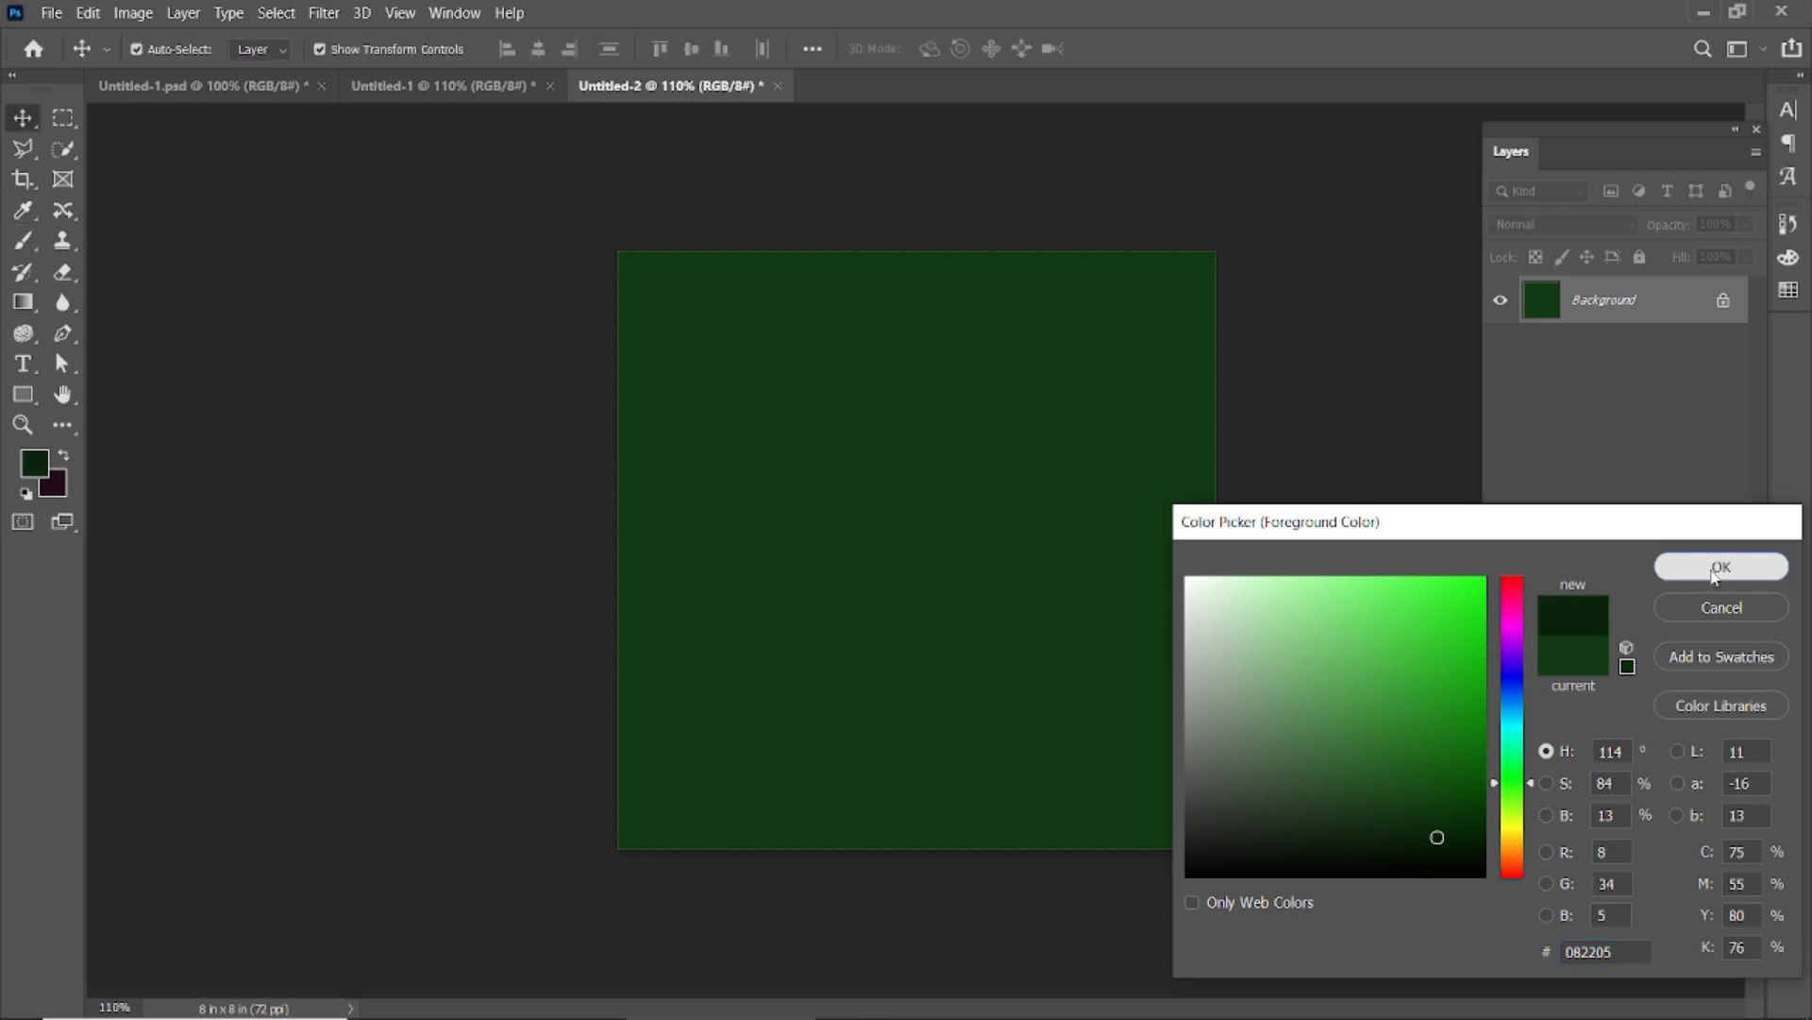
click(1722, 566)
key(alt+BackSpace)
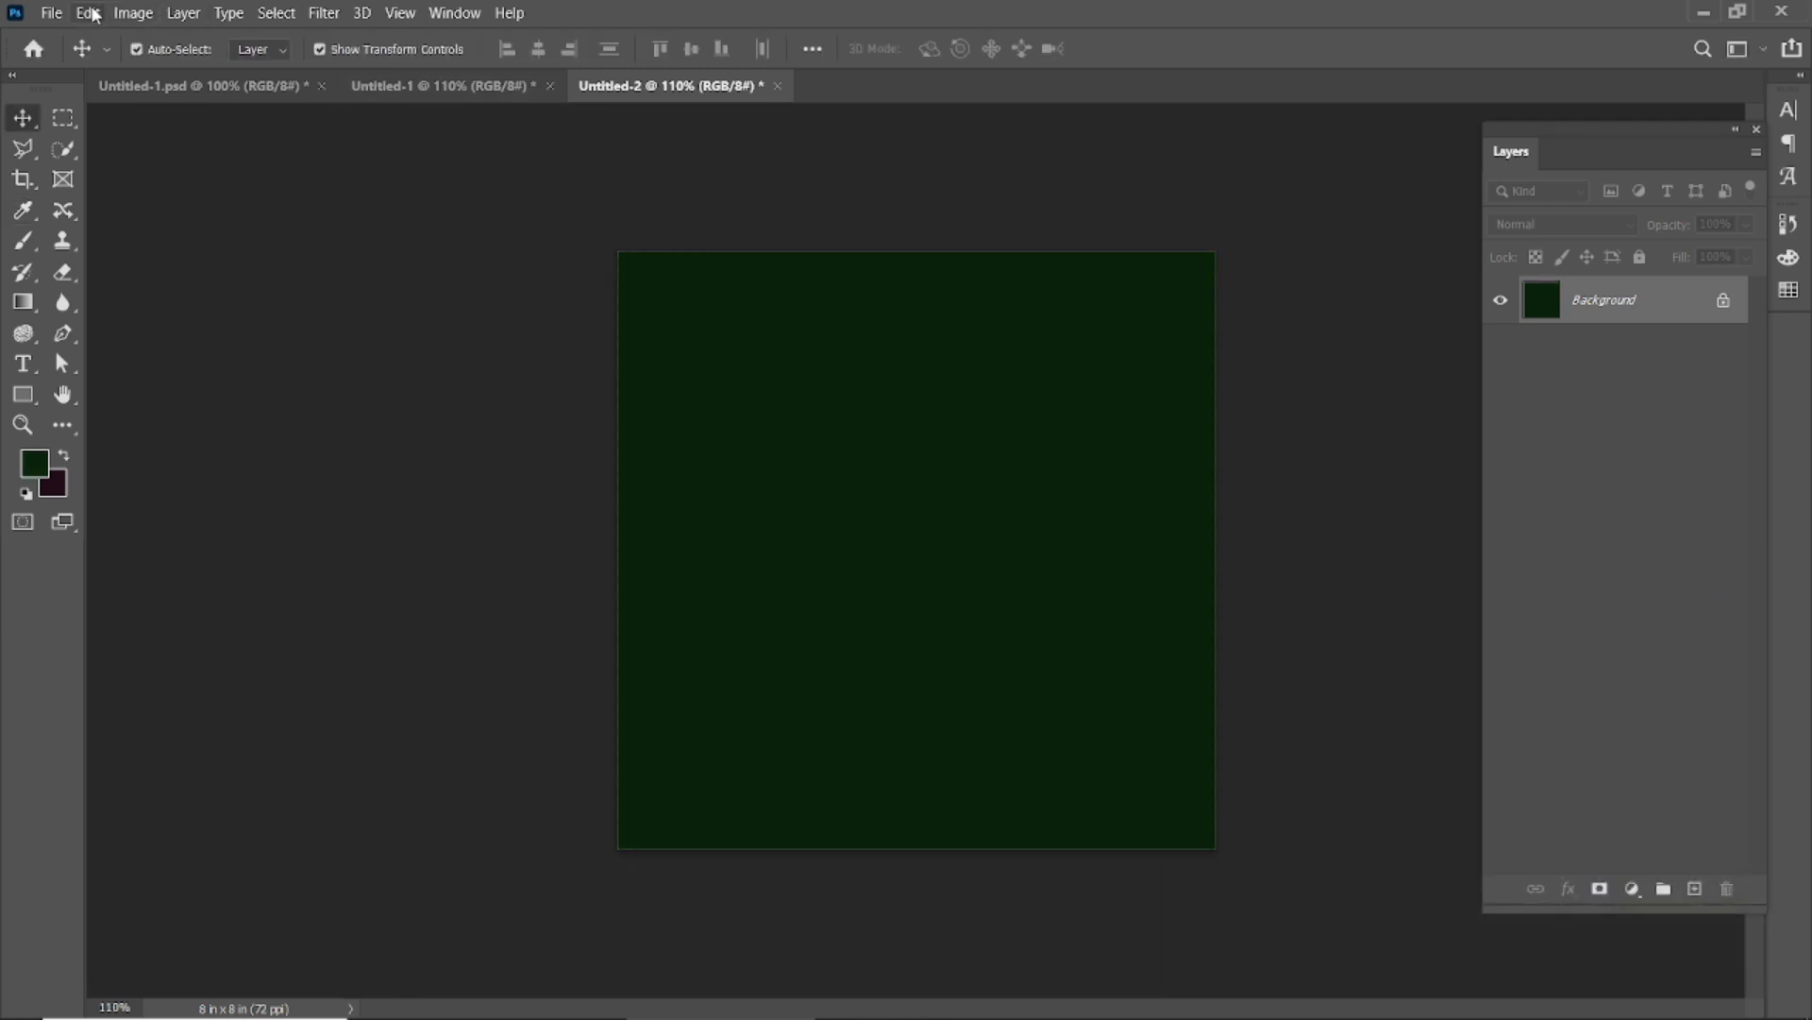
click(51, 12)
click(63, 55)
click(682, 227)
click(711, 723)
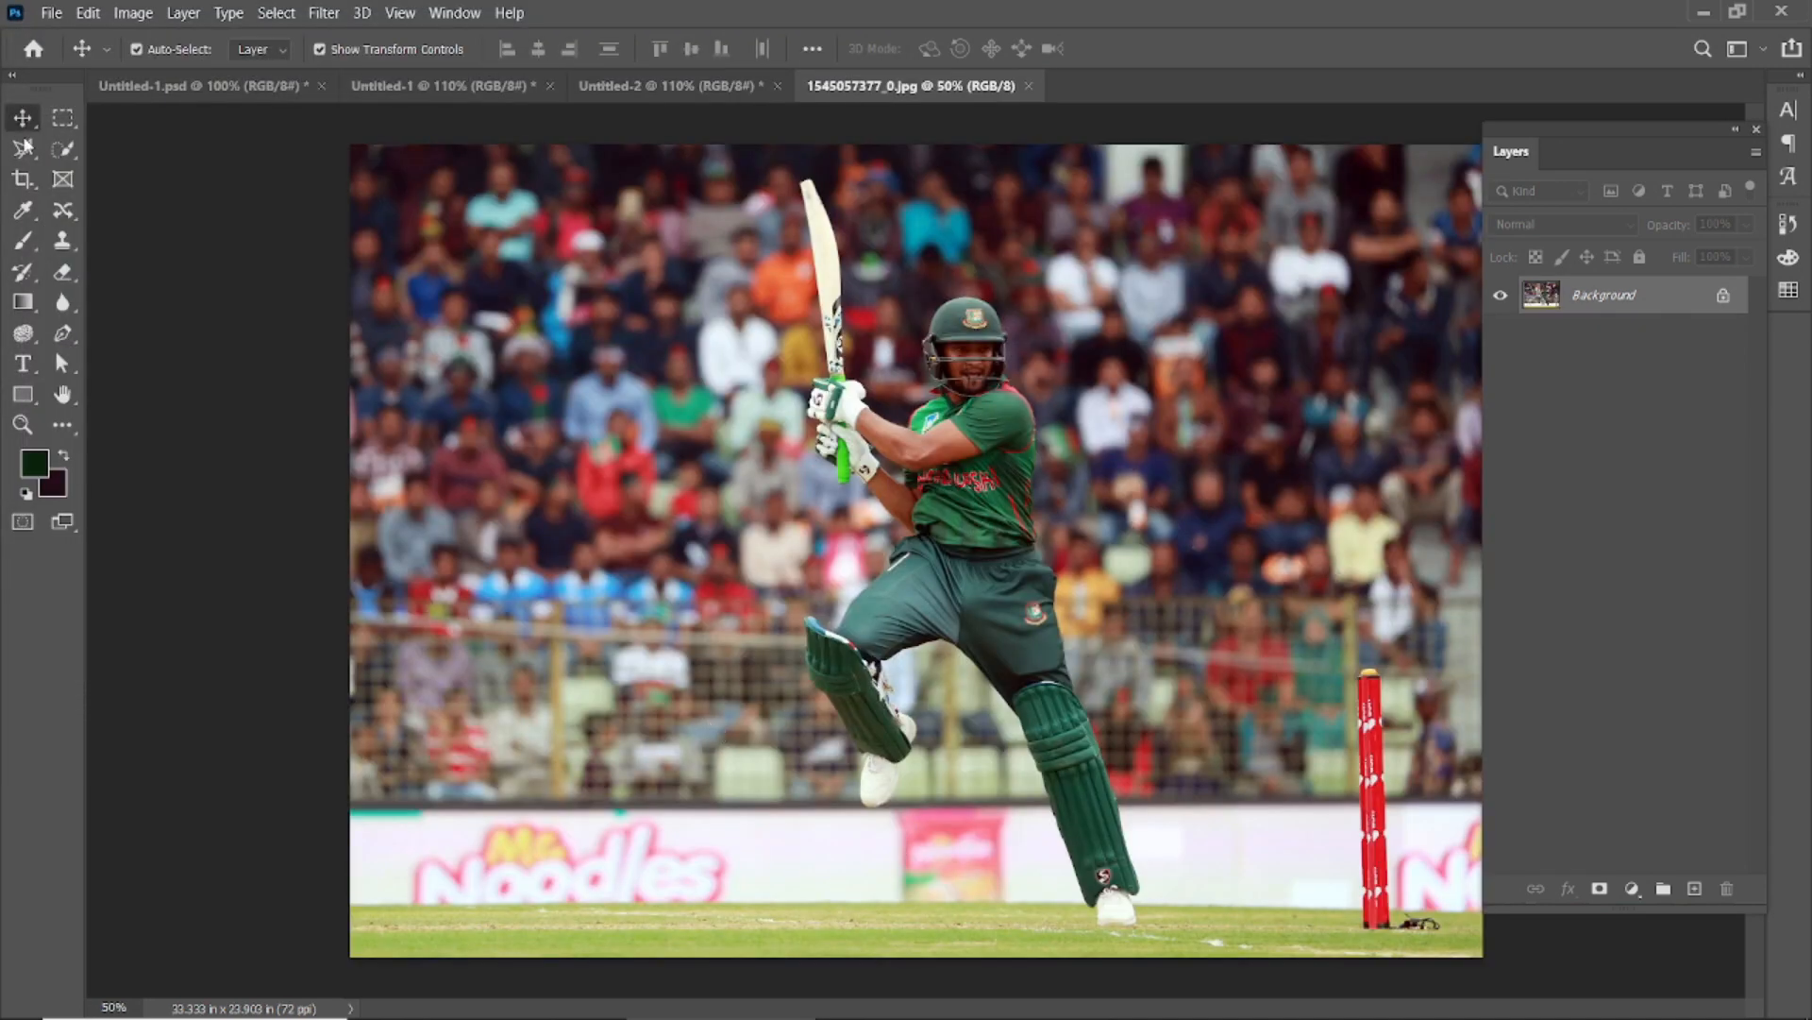
Isolate the batsman with Select Subject, delete the stadium crowd around him and clear the selection
click(63, 151)
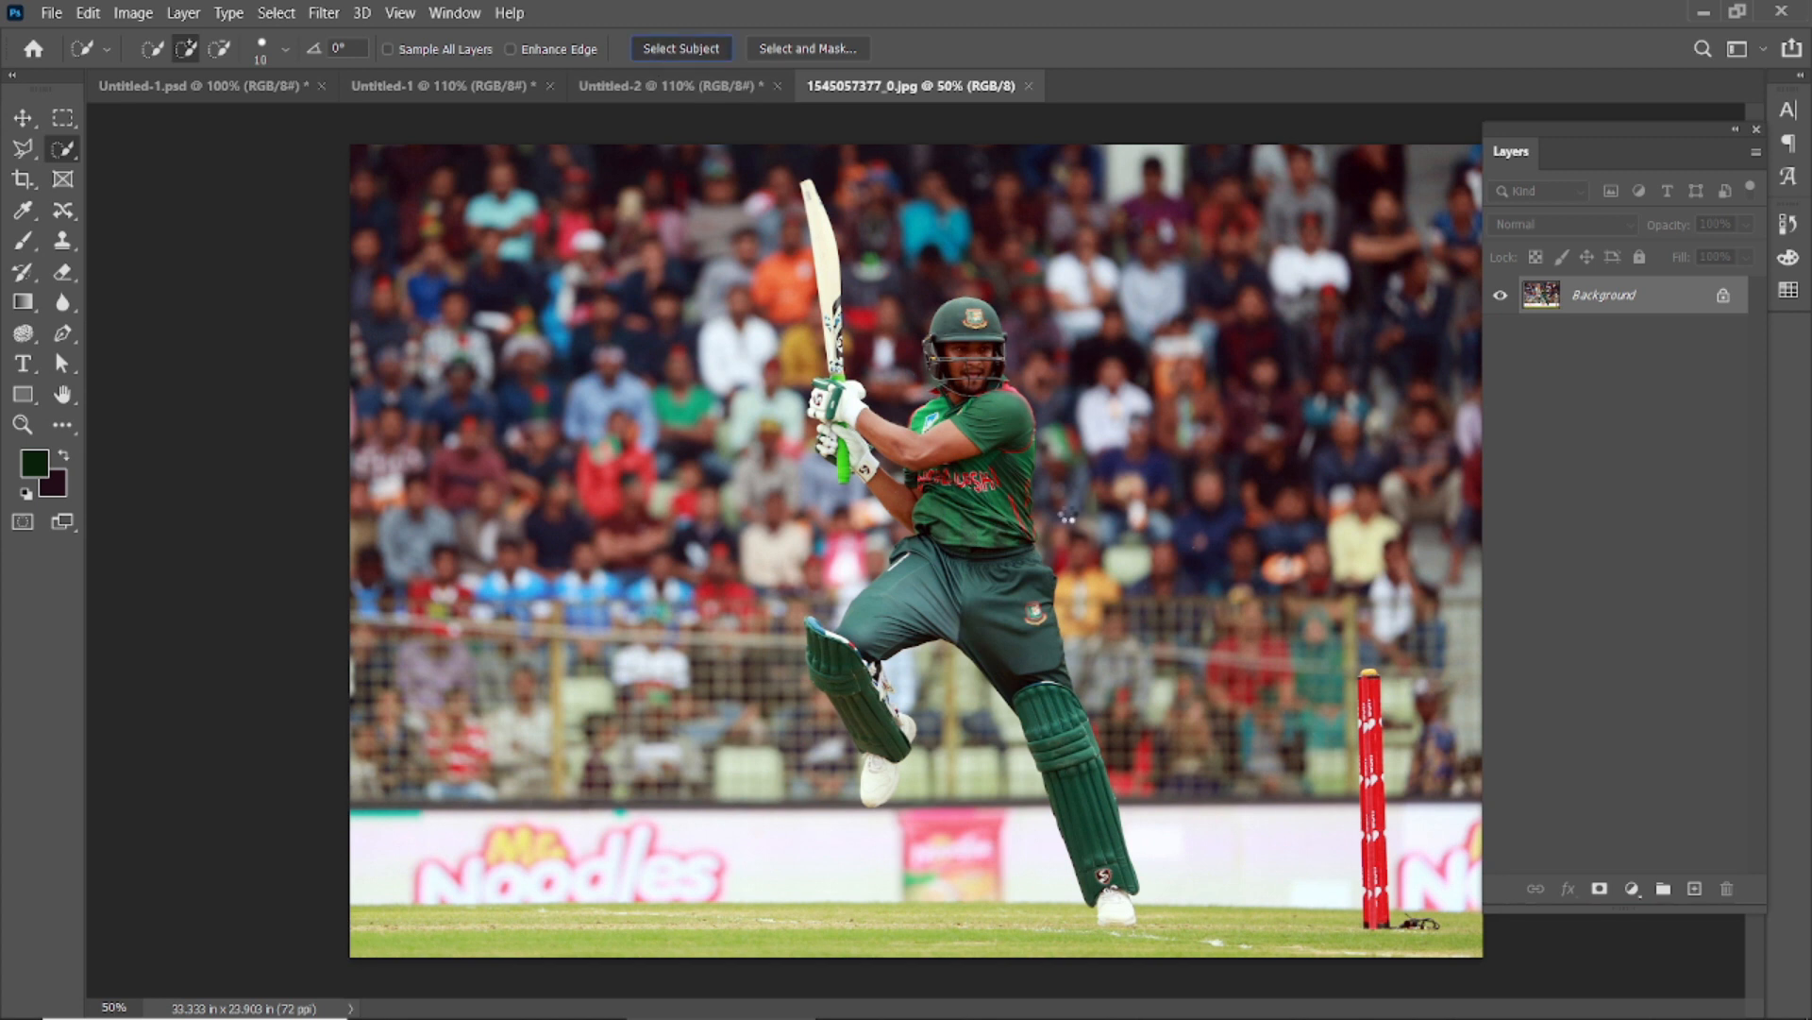
click(681, 48)
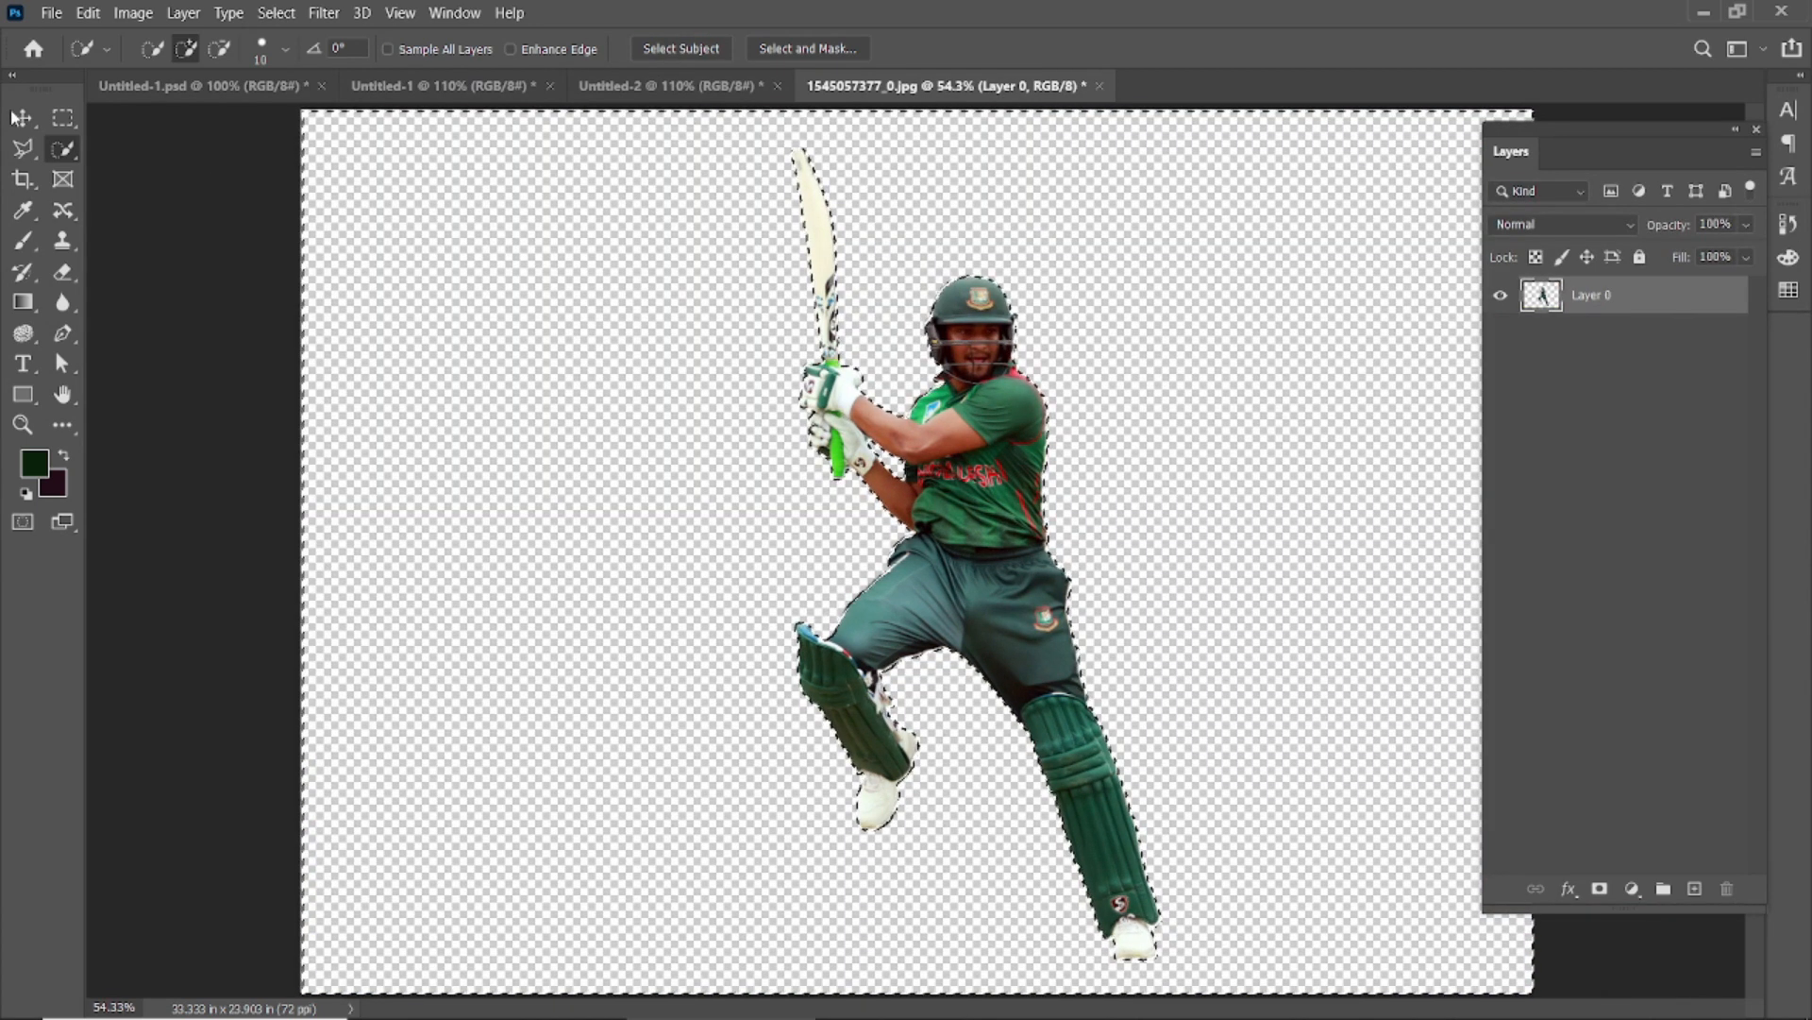
click(21, 117)
key(ctrl+d)
Move the cut-out batsman into the Untitled-2 document above the green background
ctrl+click(342, 274)
drag(680, 522, 829, 427)
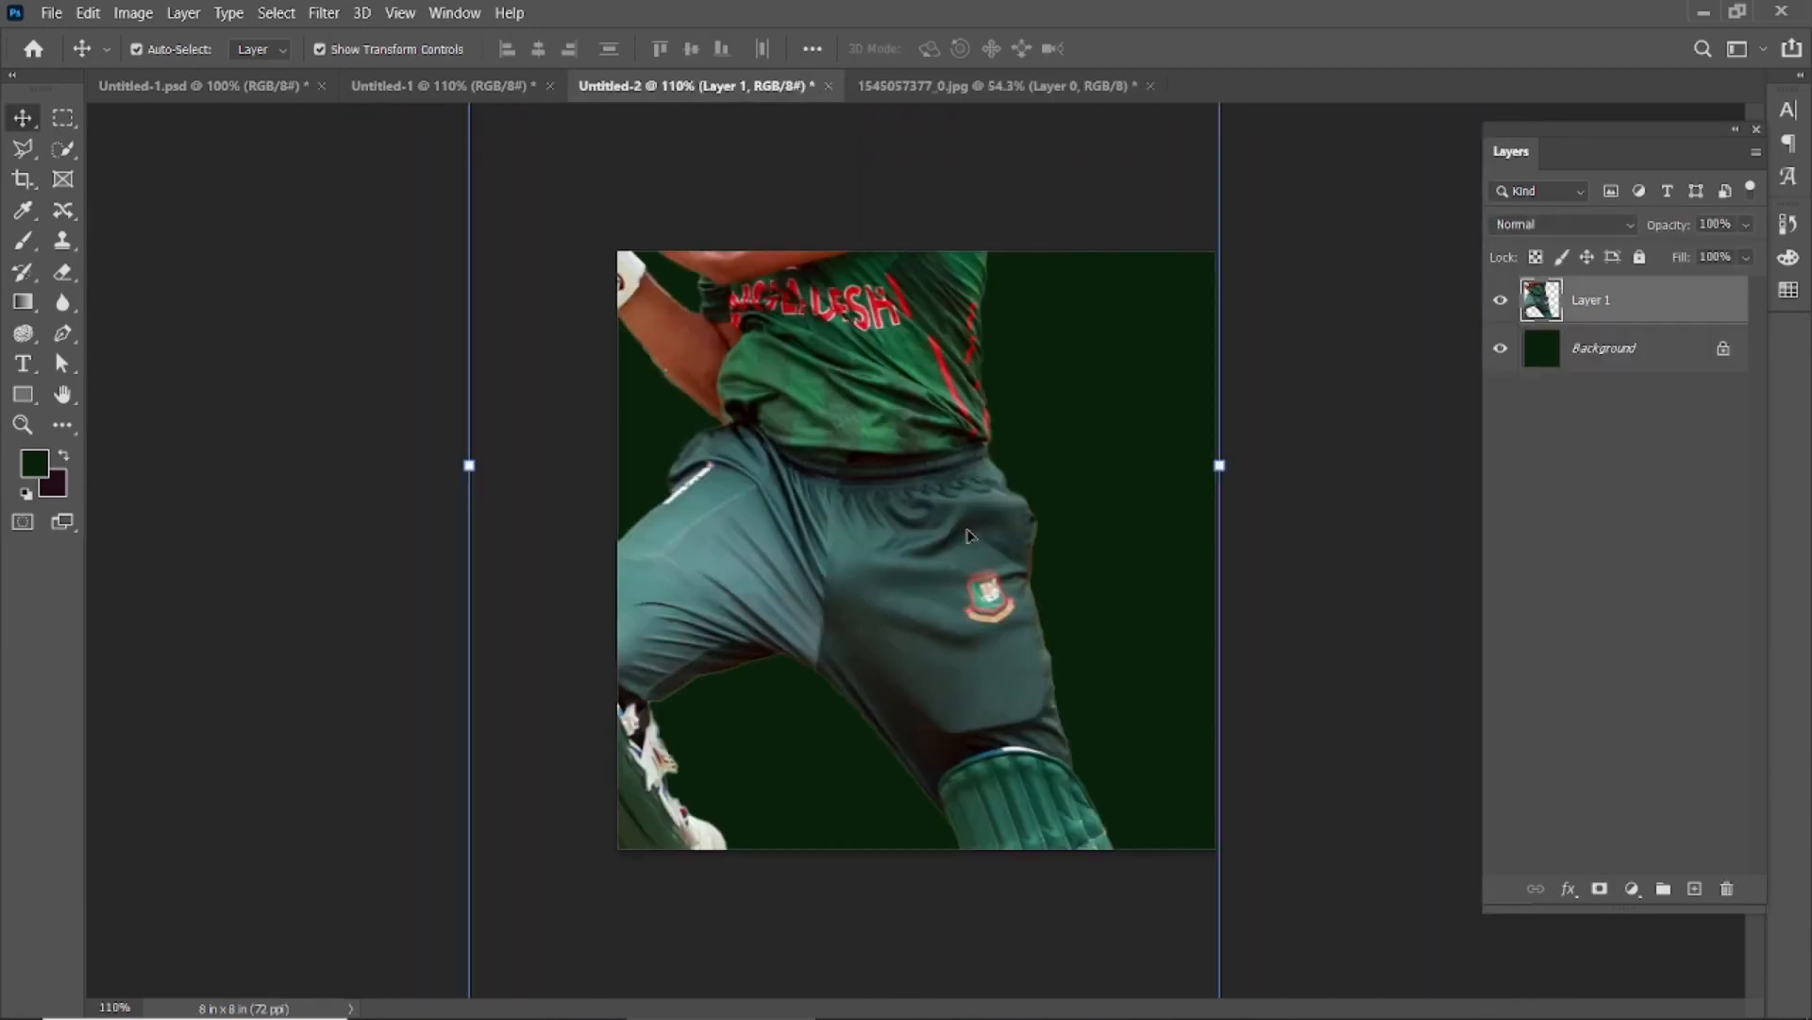
scroll(1028, 239, down, 8)
drag(1034, 196, 1002, 267)
key(Escape)
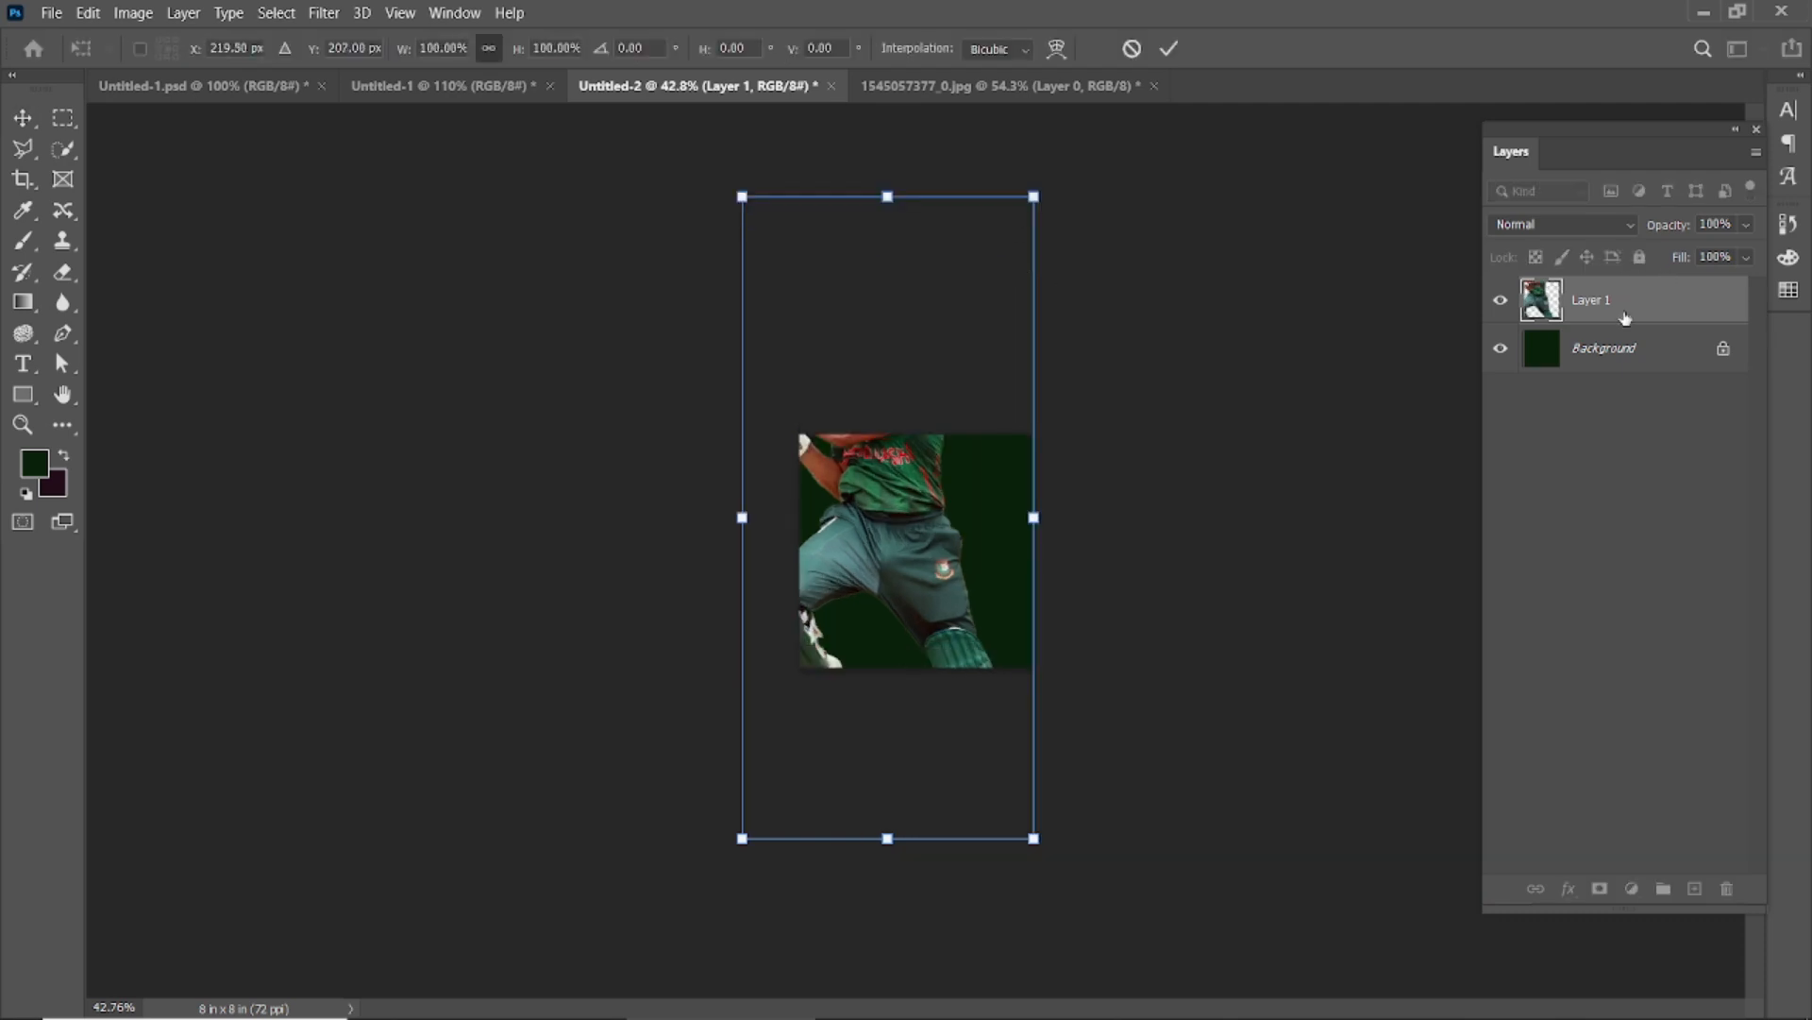
Convert the batsman's Layer 1 to a smart object
click(1620, 446)
click(1648, 310)
right_click(1650, 312)
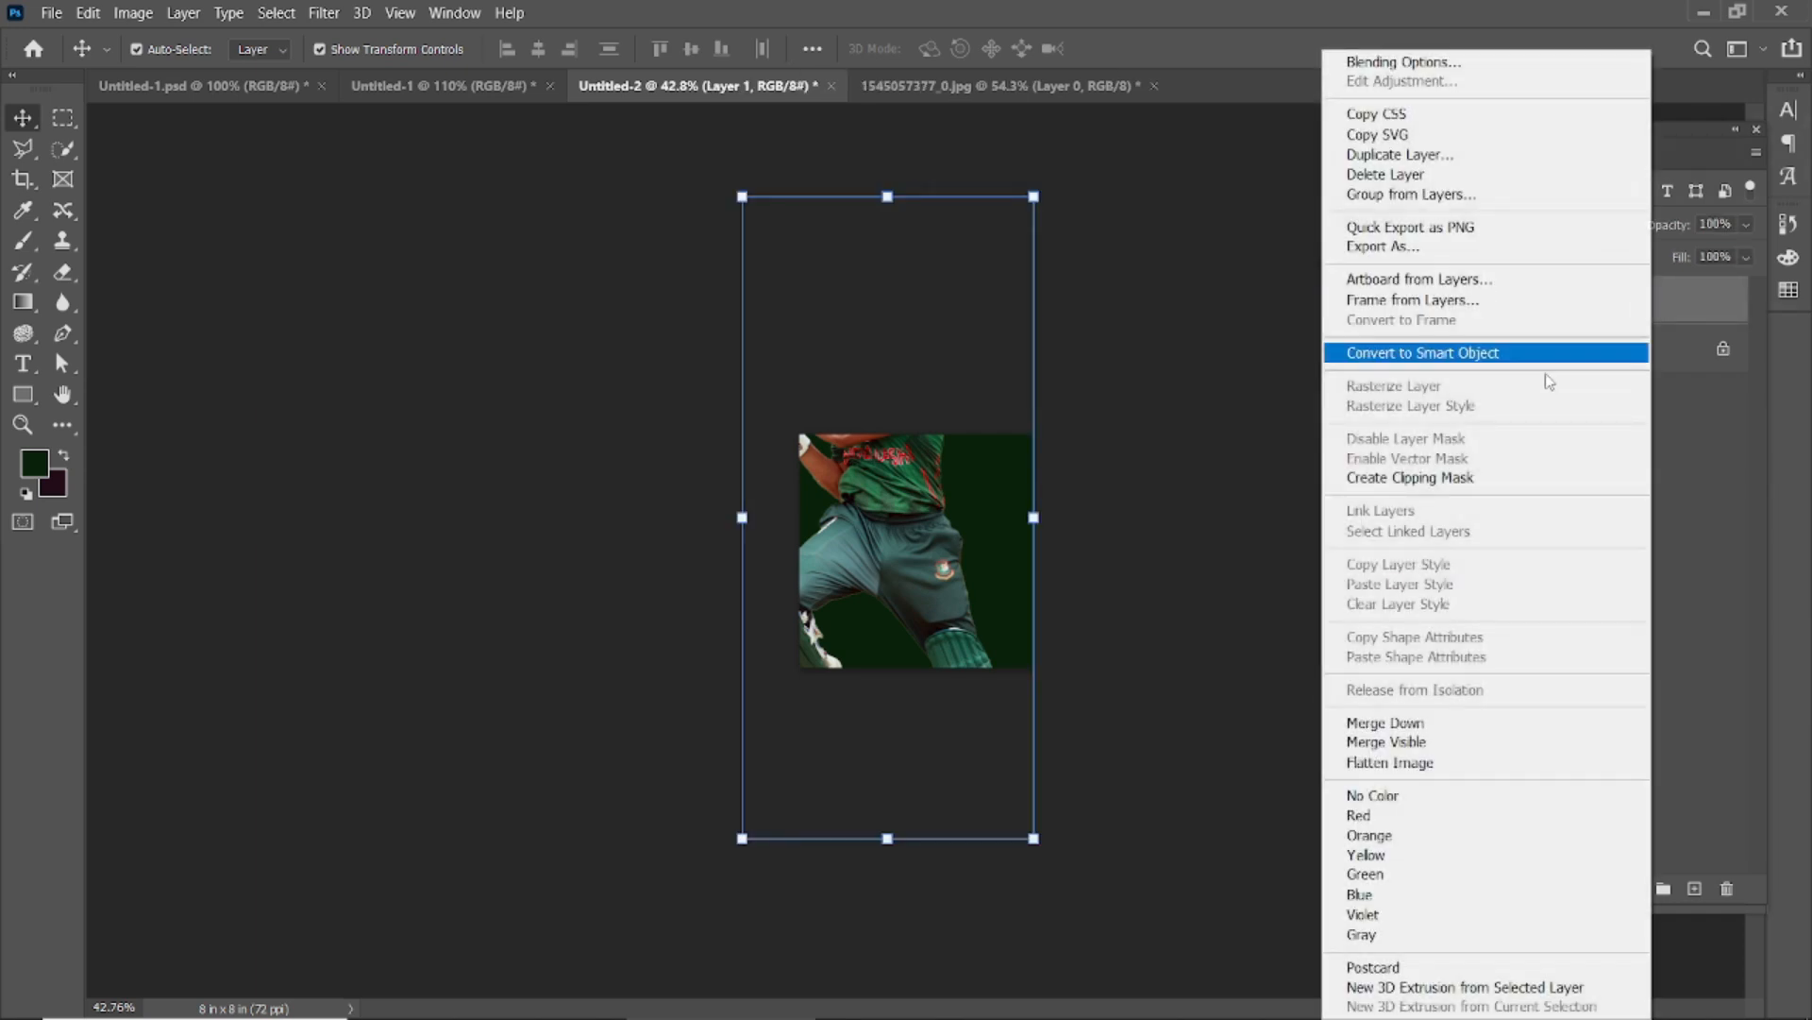
click(1459, 359)
Scale the batsman down to fit fully inside the canvas and move him near its left edge
drag(1036, 196, 930, 524)
click(1129, 48)
key(ctrl+0)
ctrl+click(1407, 465)
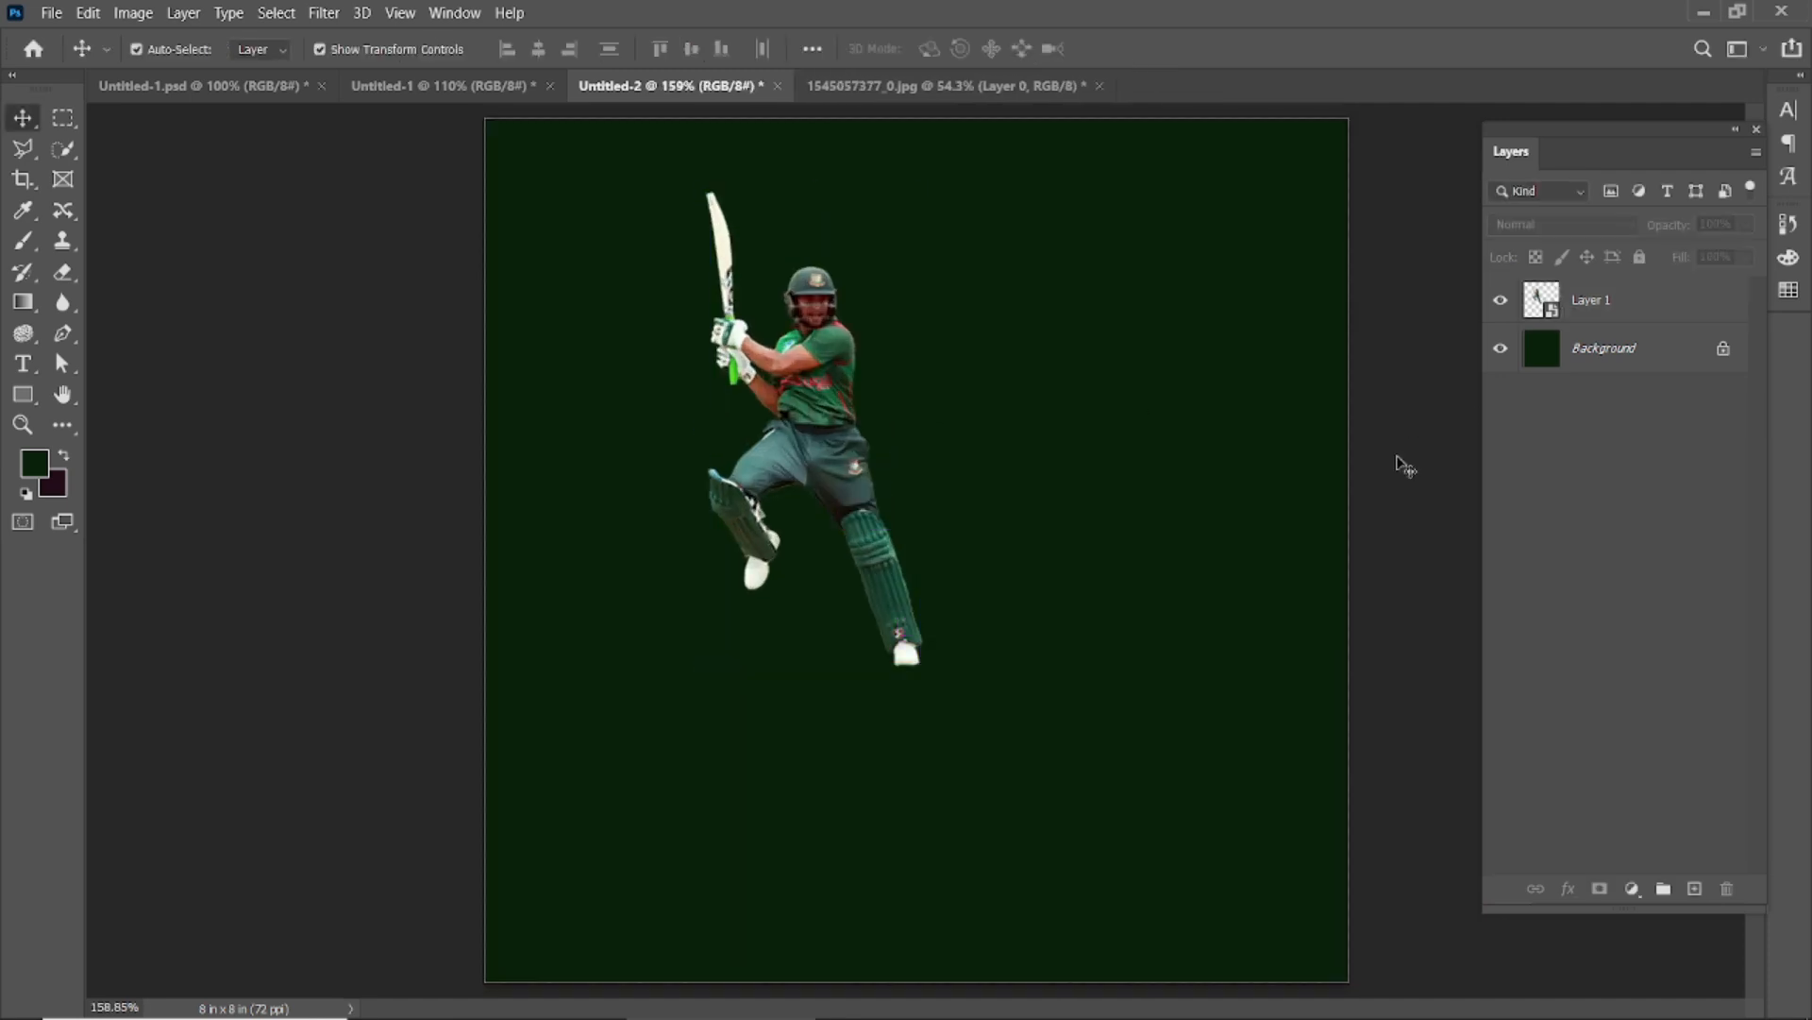
click(843, 408)
scroll(887, 501, down, 2)
drag(883, 508, 725, 542)
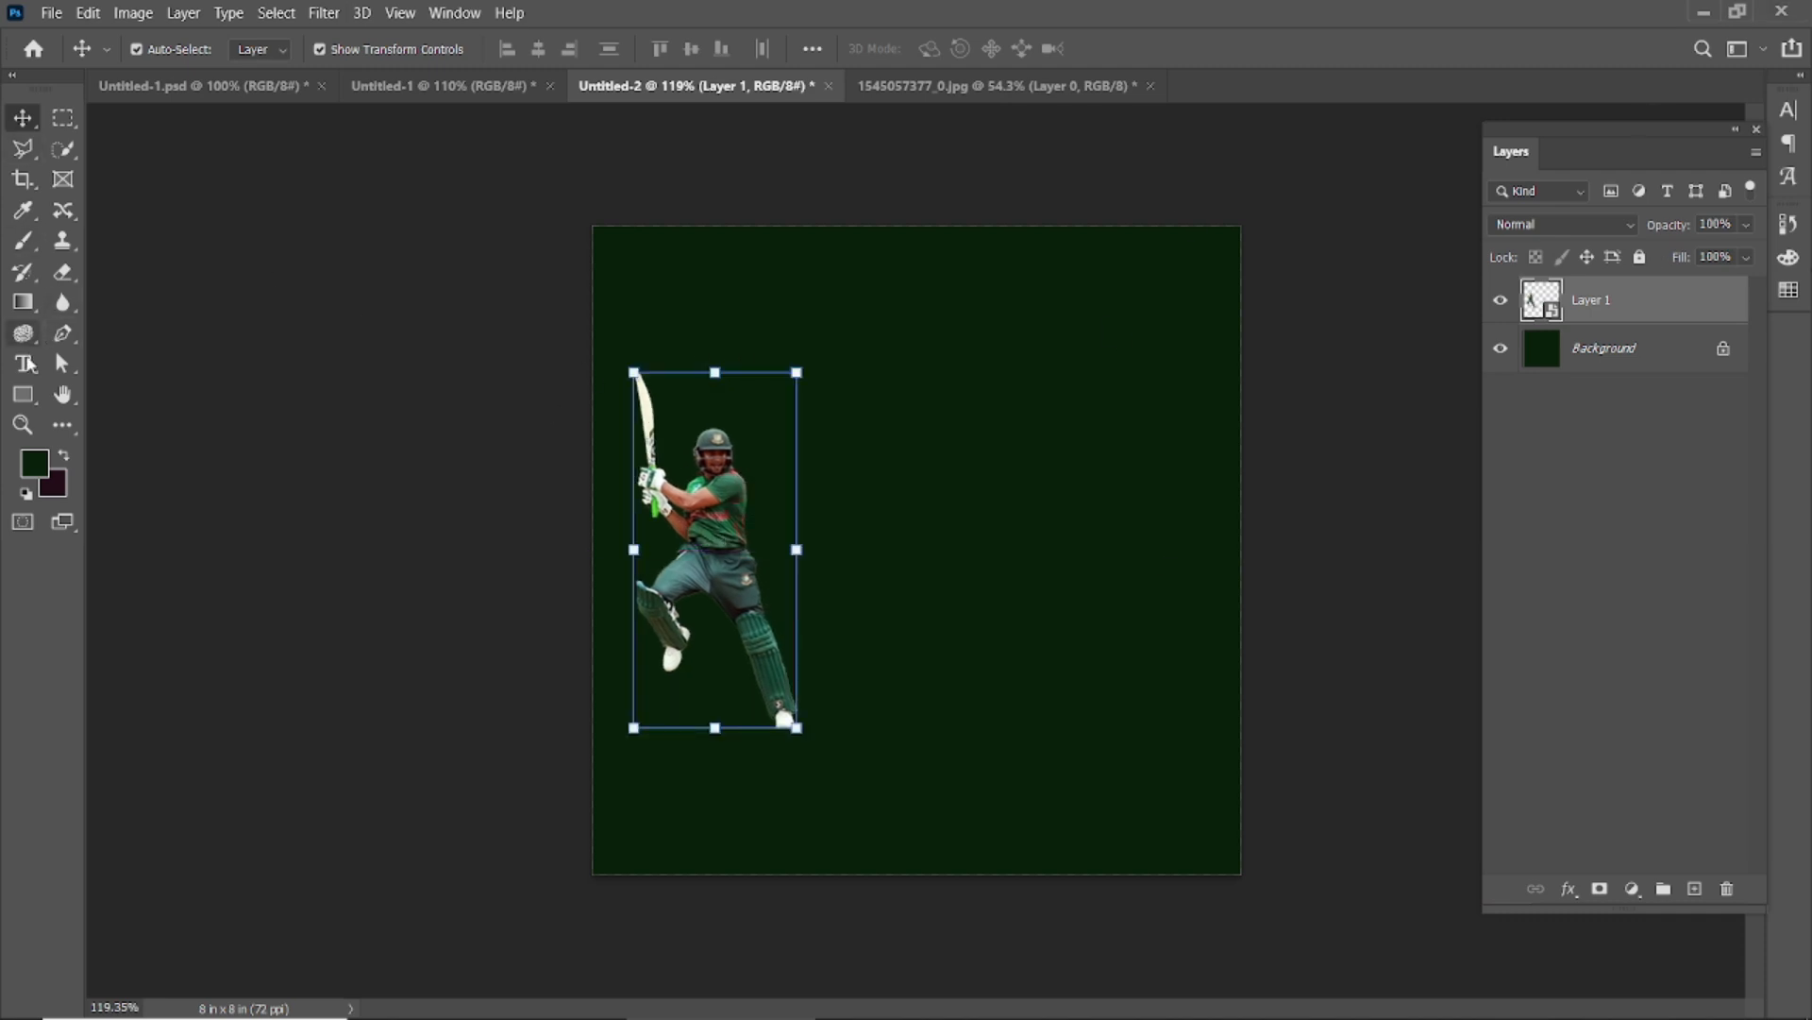
Add the white all-caps text SHAKIB in Anton Regular, 72 pt, to the canvas
click(23, 363)
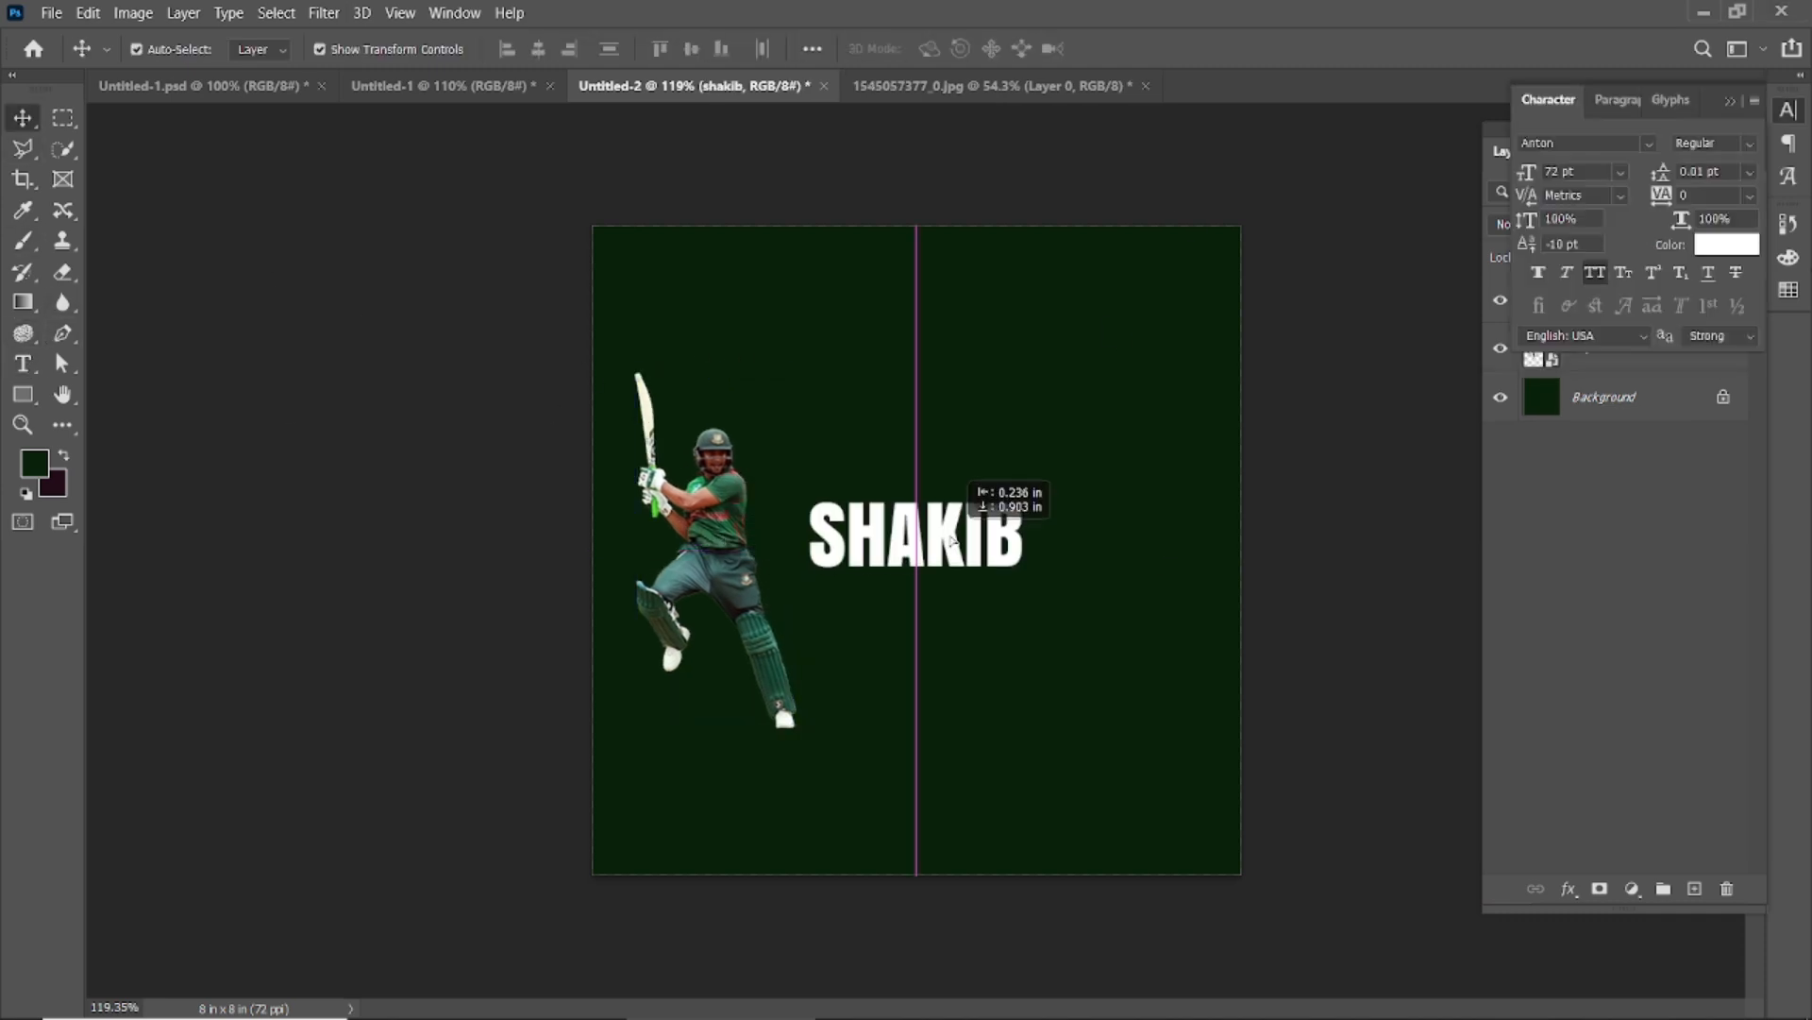
drag(982, 486, 938, 640)
key(ctrl+z)
Enlarge the SHAKIB text, rotate it 90° clockwise to read downward and centre it on the canvas
drag(1036, 603, 996, 702)
click(1168, 49)
click(1169, 48)
drag(938, 465, 941, 527)
click(1127, 489)
Move the batsman rightward until he overlaps the vertical text, and place Layer 1 above the shakib layer
drag(732, 502, 845, 497)
click(1729, 101)
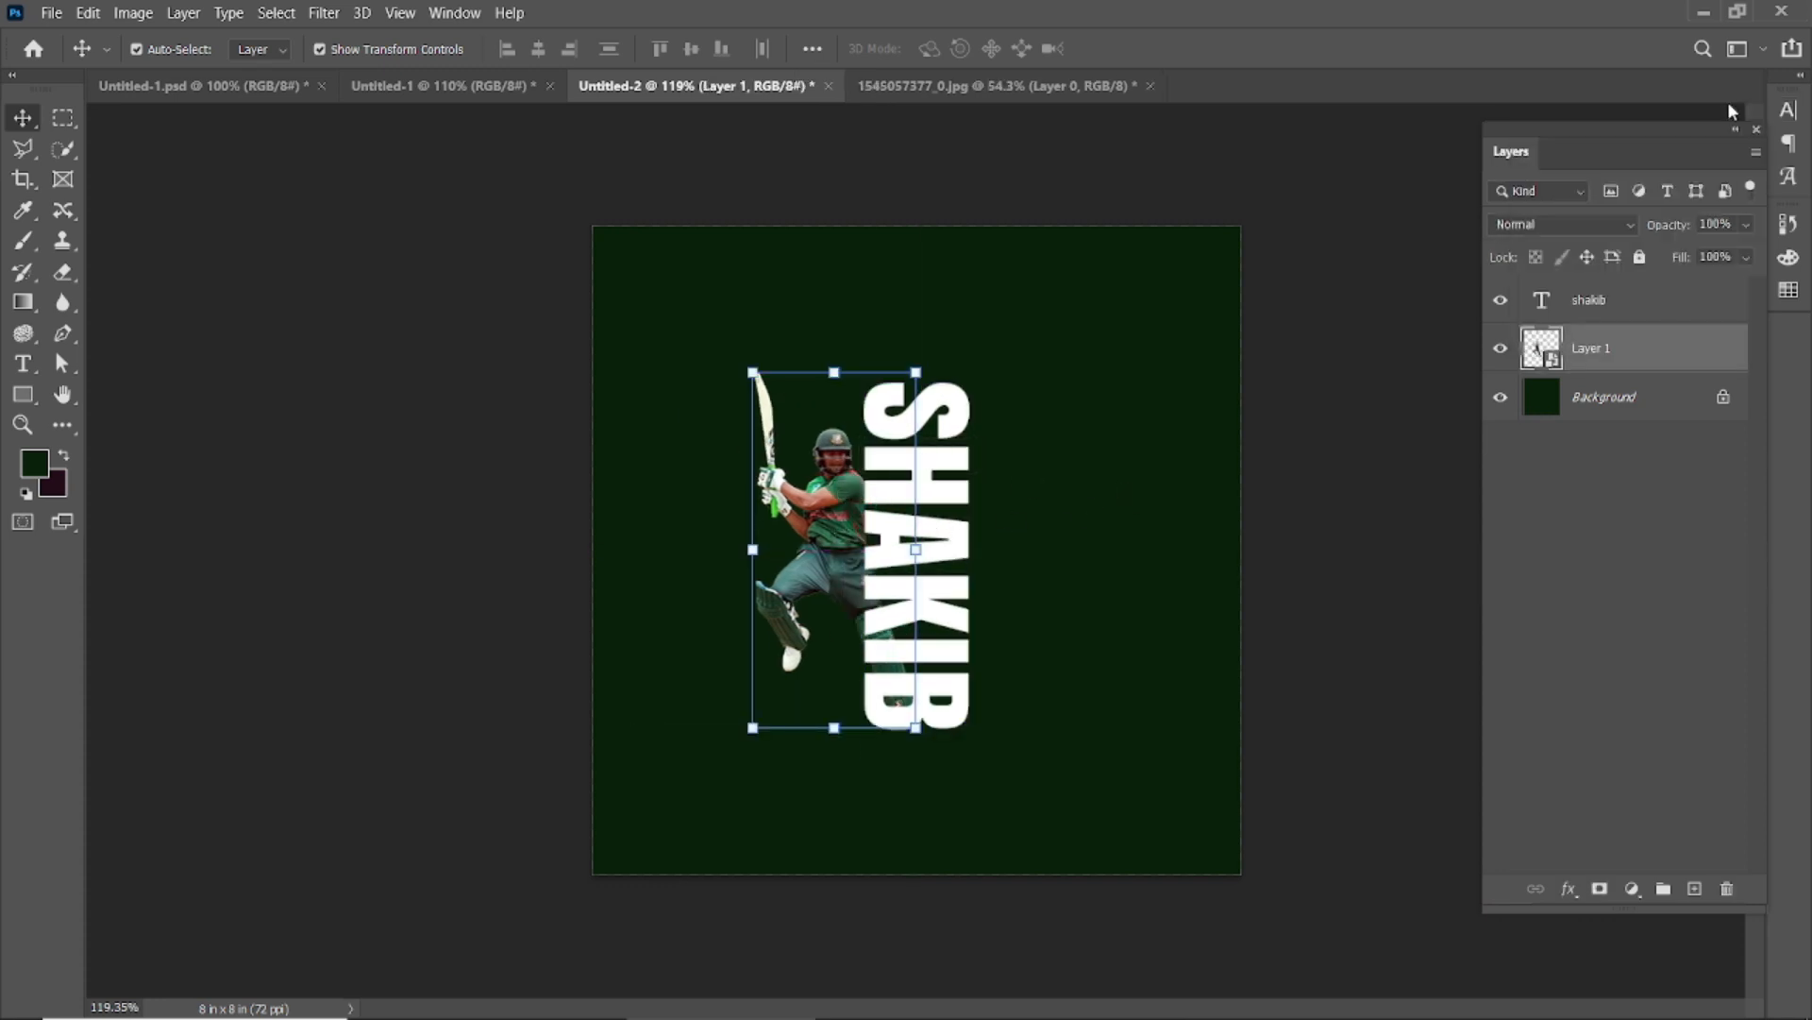
click(1605, 398)
drag(1609, 351, 1619, 295)
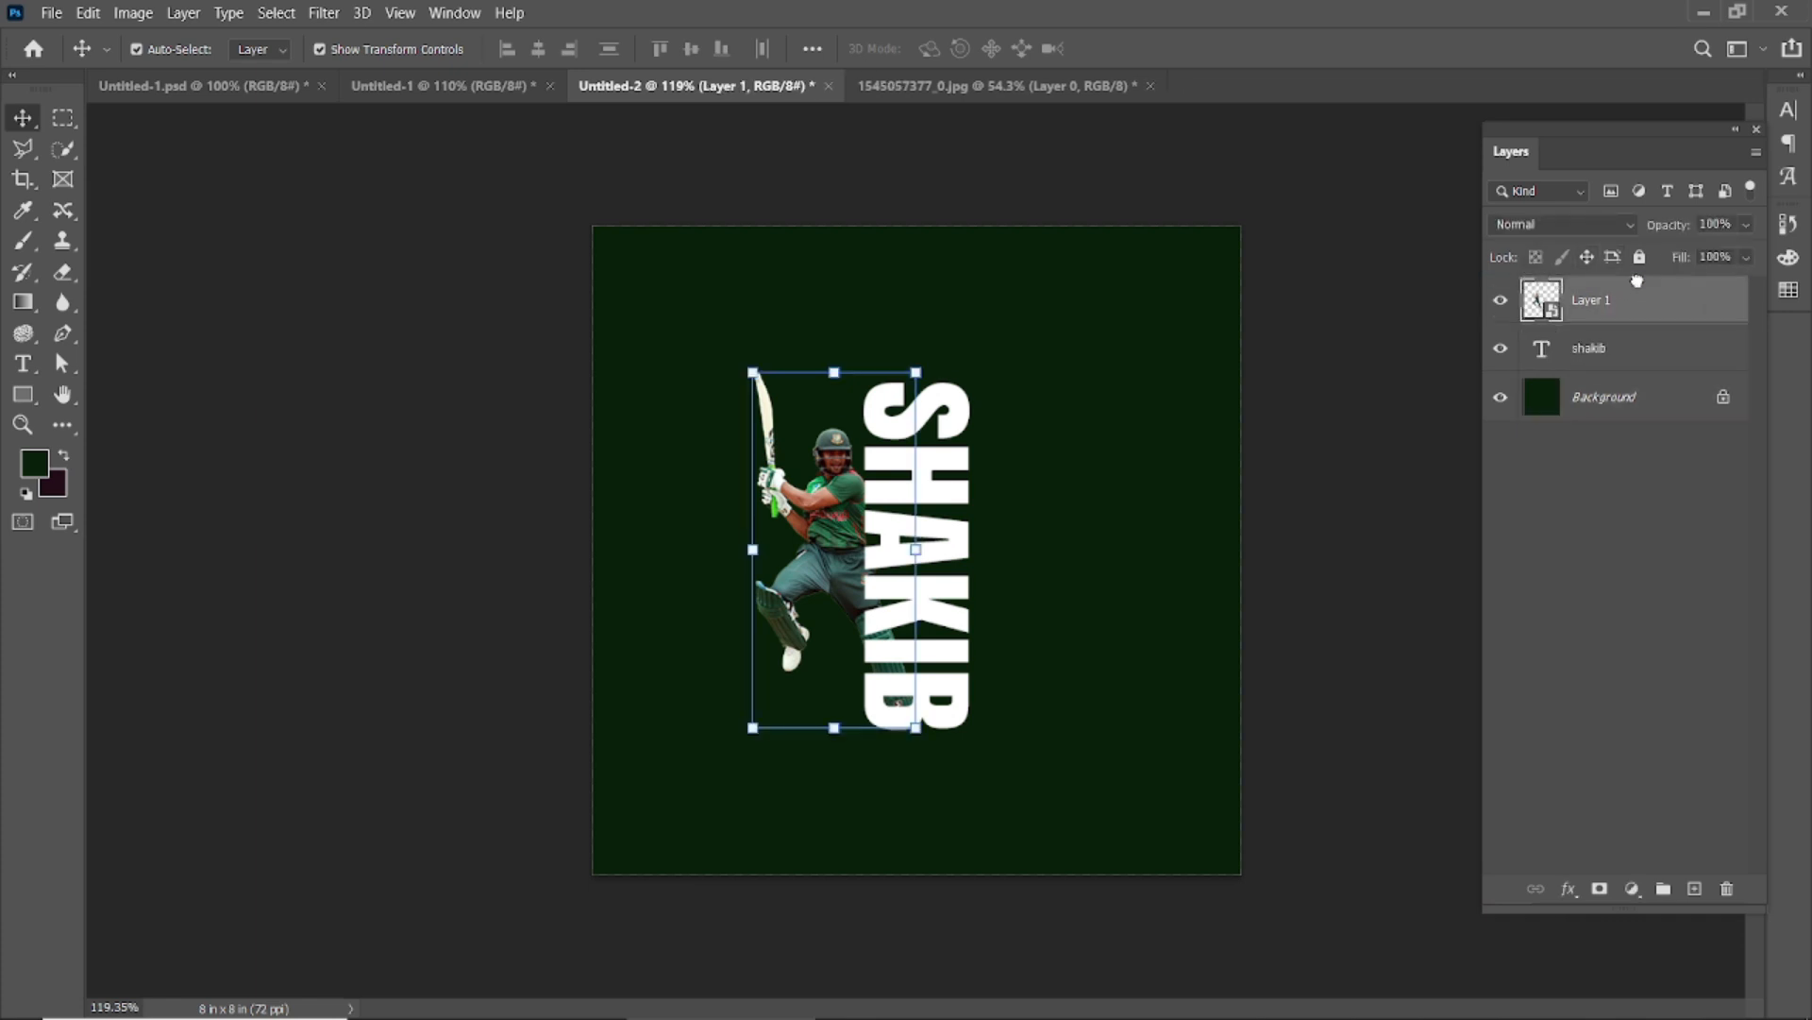
Centre the batsman over the vertical text and enlarge him slightly so he extends past both its ends
click(1059, 509)
scroll(812, 525, up, 4)
drag(809, 526, 903, 538)
scroll(904, 538, down, 4)
scroll(903, 539, down, 1)
drag(977, 723, 987, 750)
click(1131, 49)
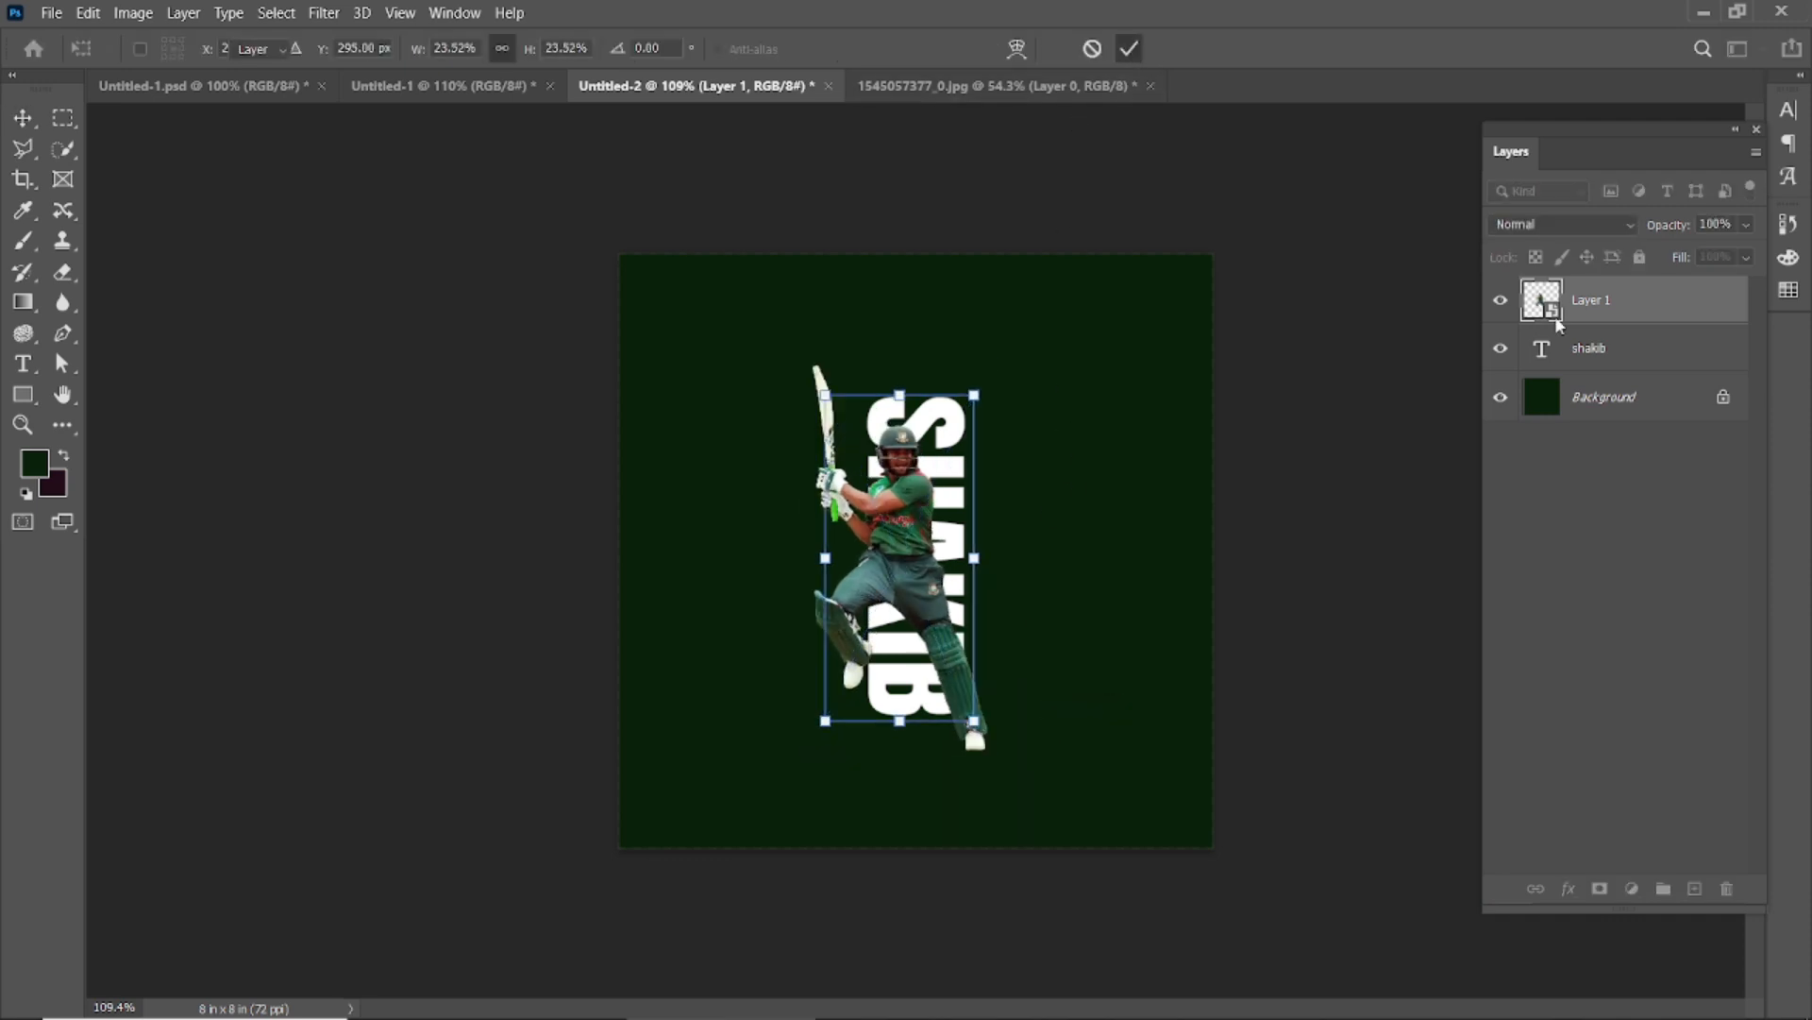
Scale the batsman and text together to 84.09%, and shift the text down to end near his front foot
drag(1109, 393, 922, 638)
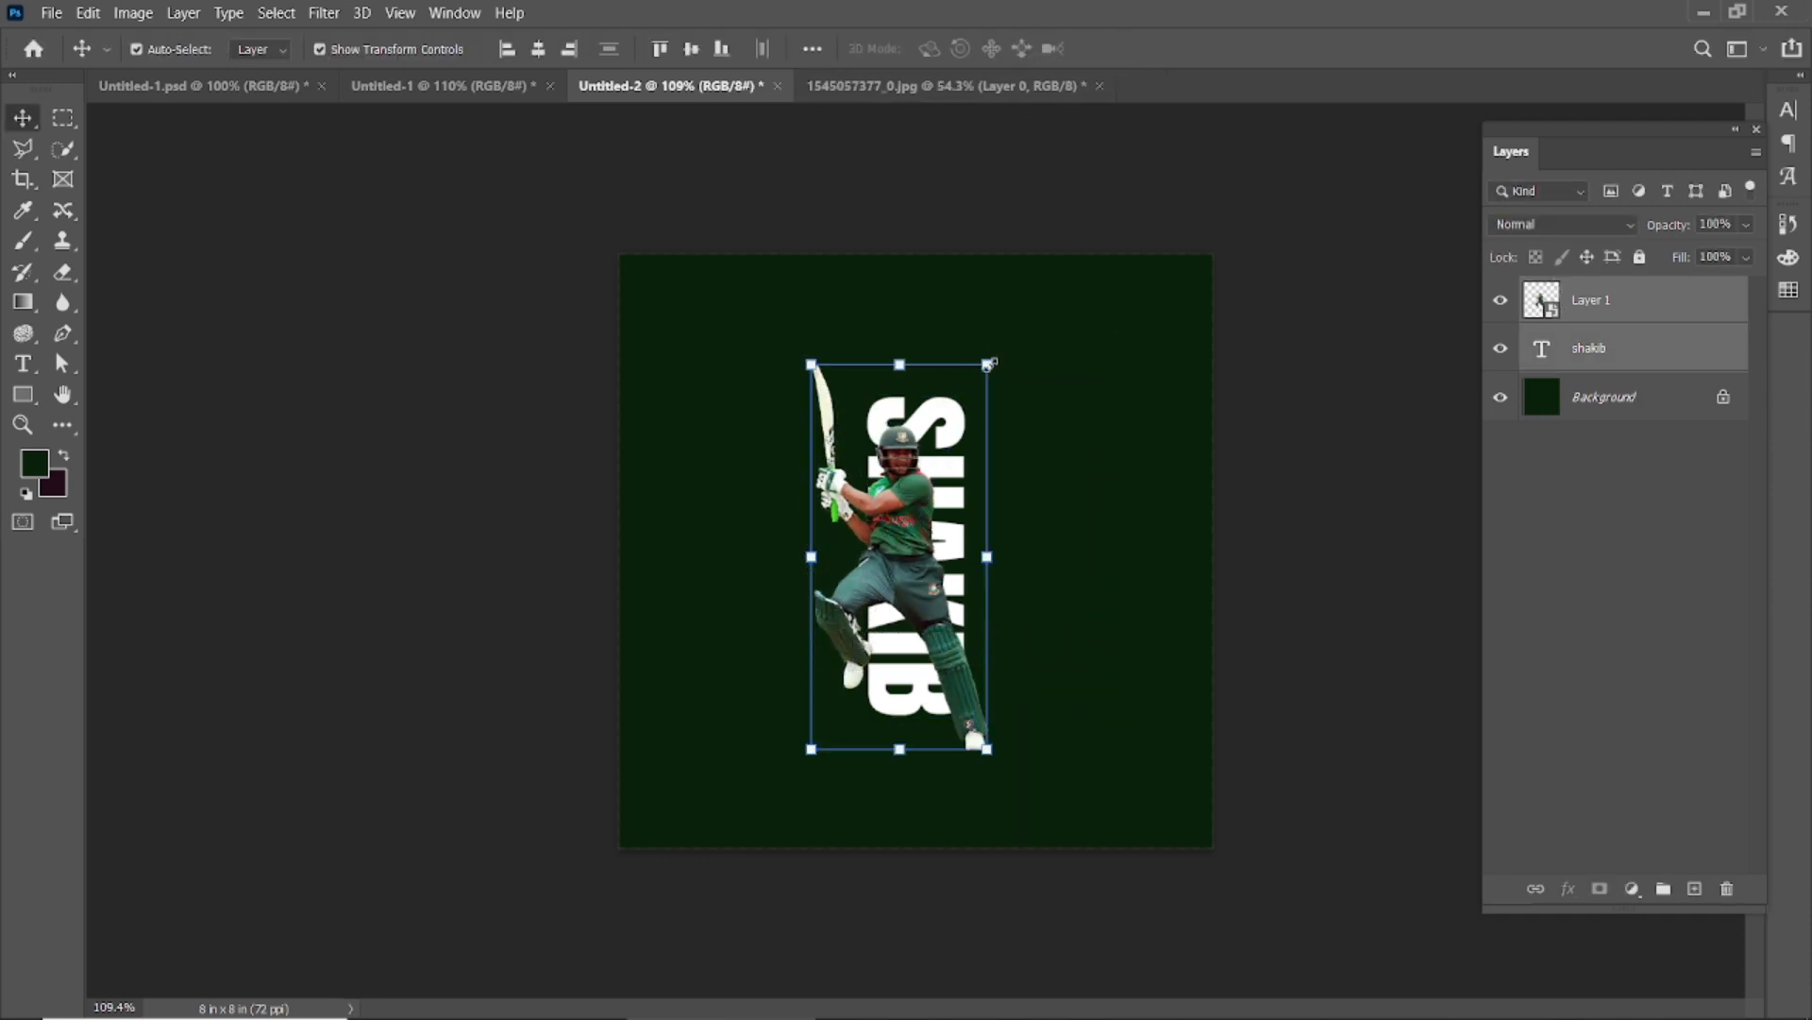
drag(990, 363, 972, 395)
scroll(996, 377, up, 3)
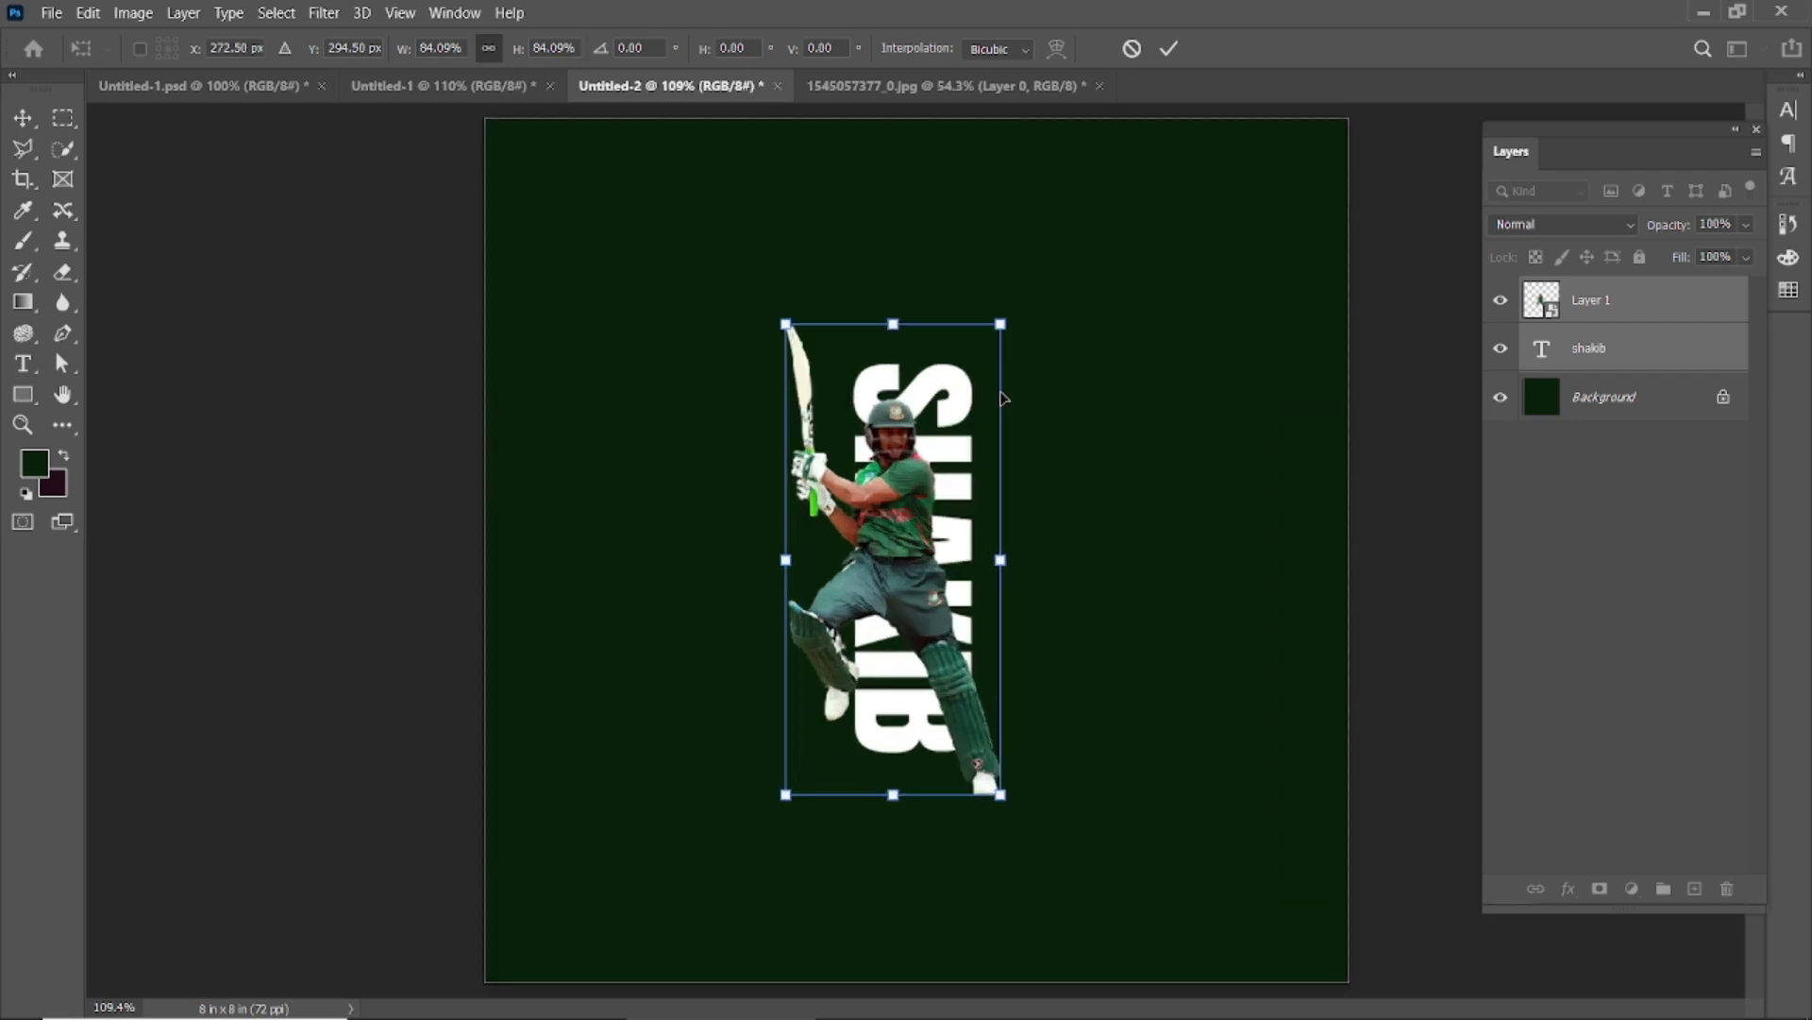
click(1164, 48)
click(1436, 593)
drag(943, 450, 970, 500)
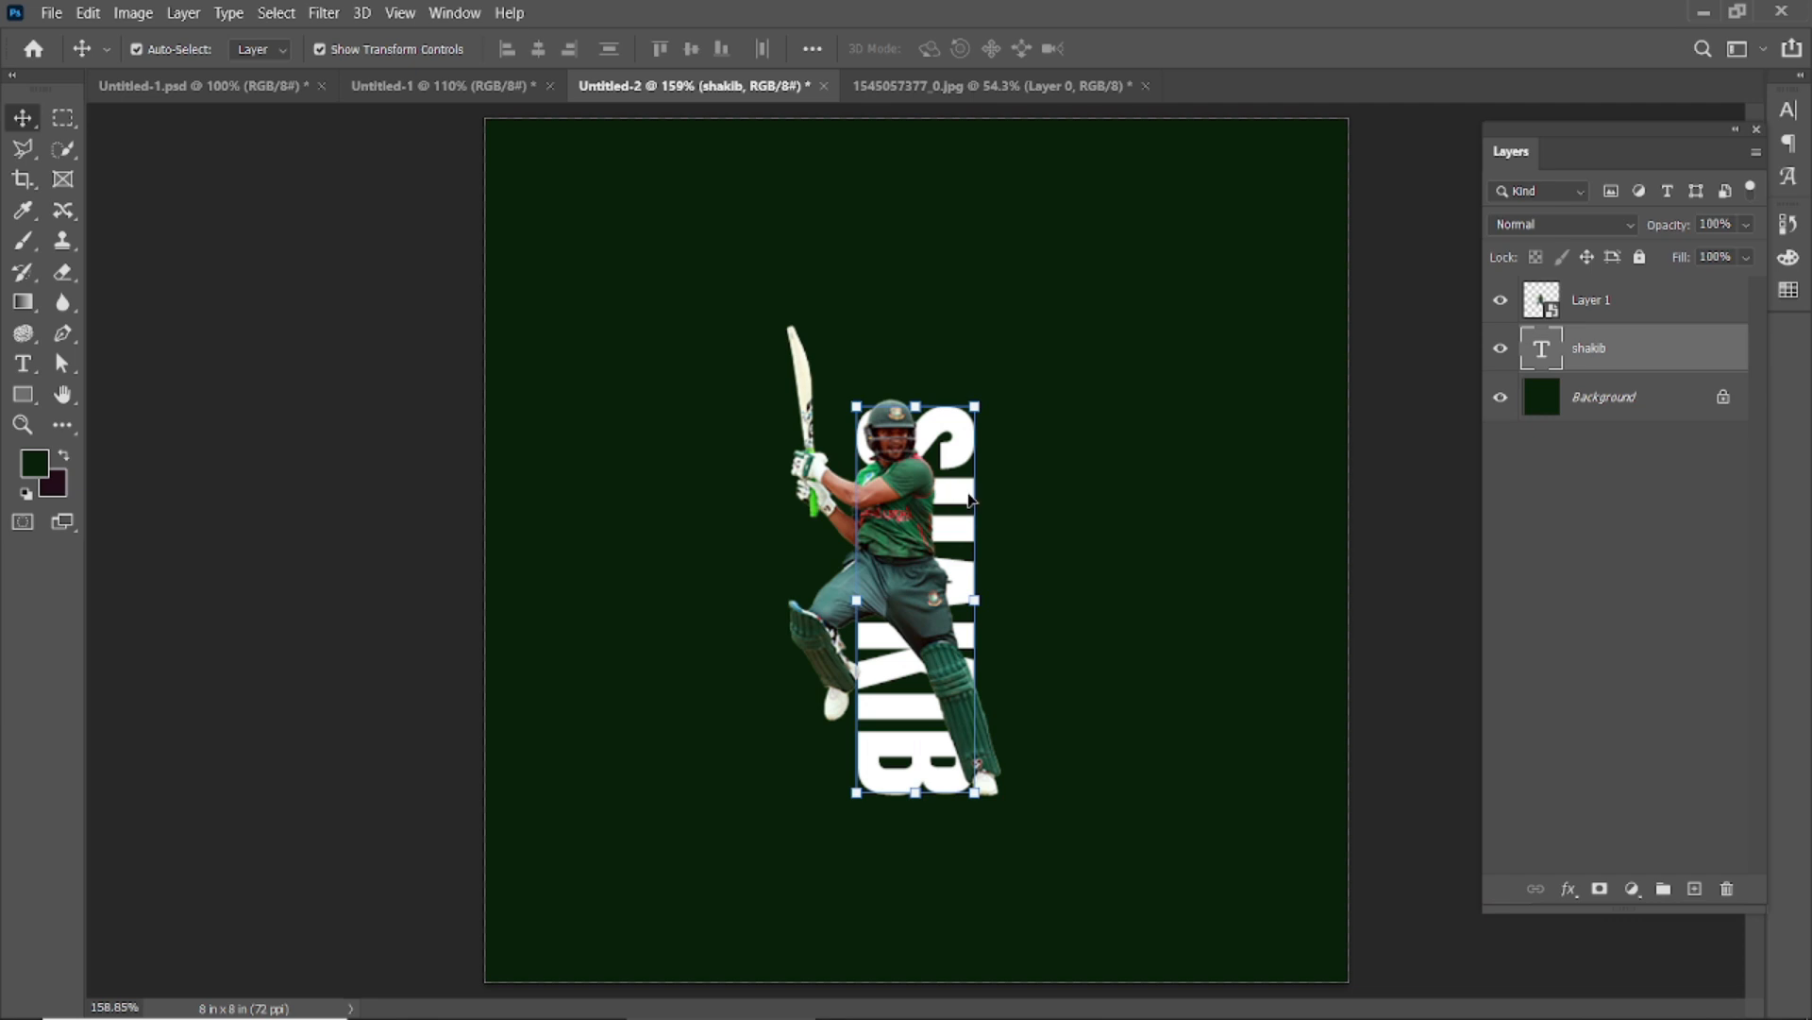
click(1478, 431)
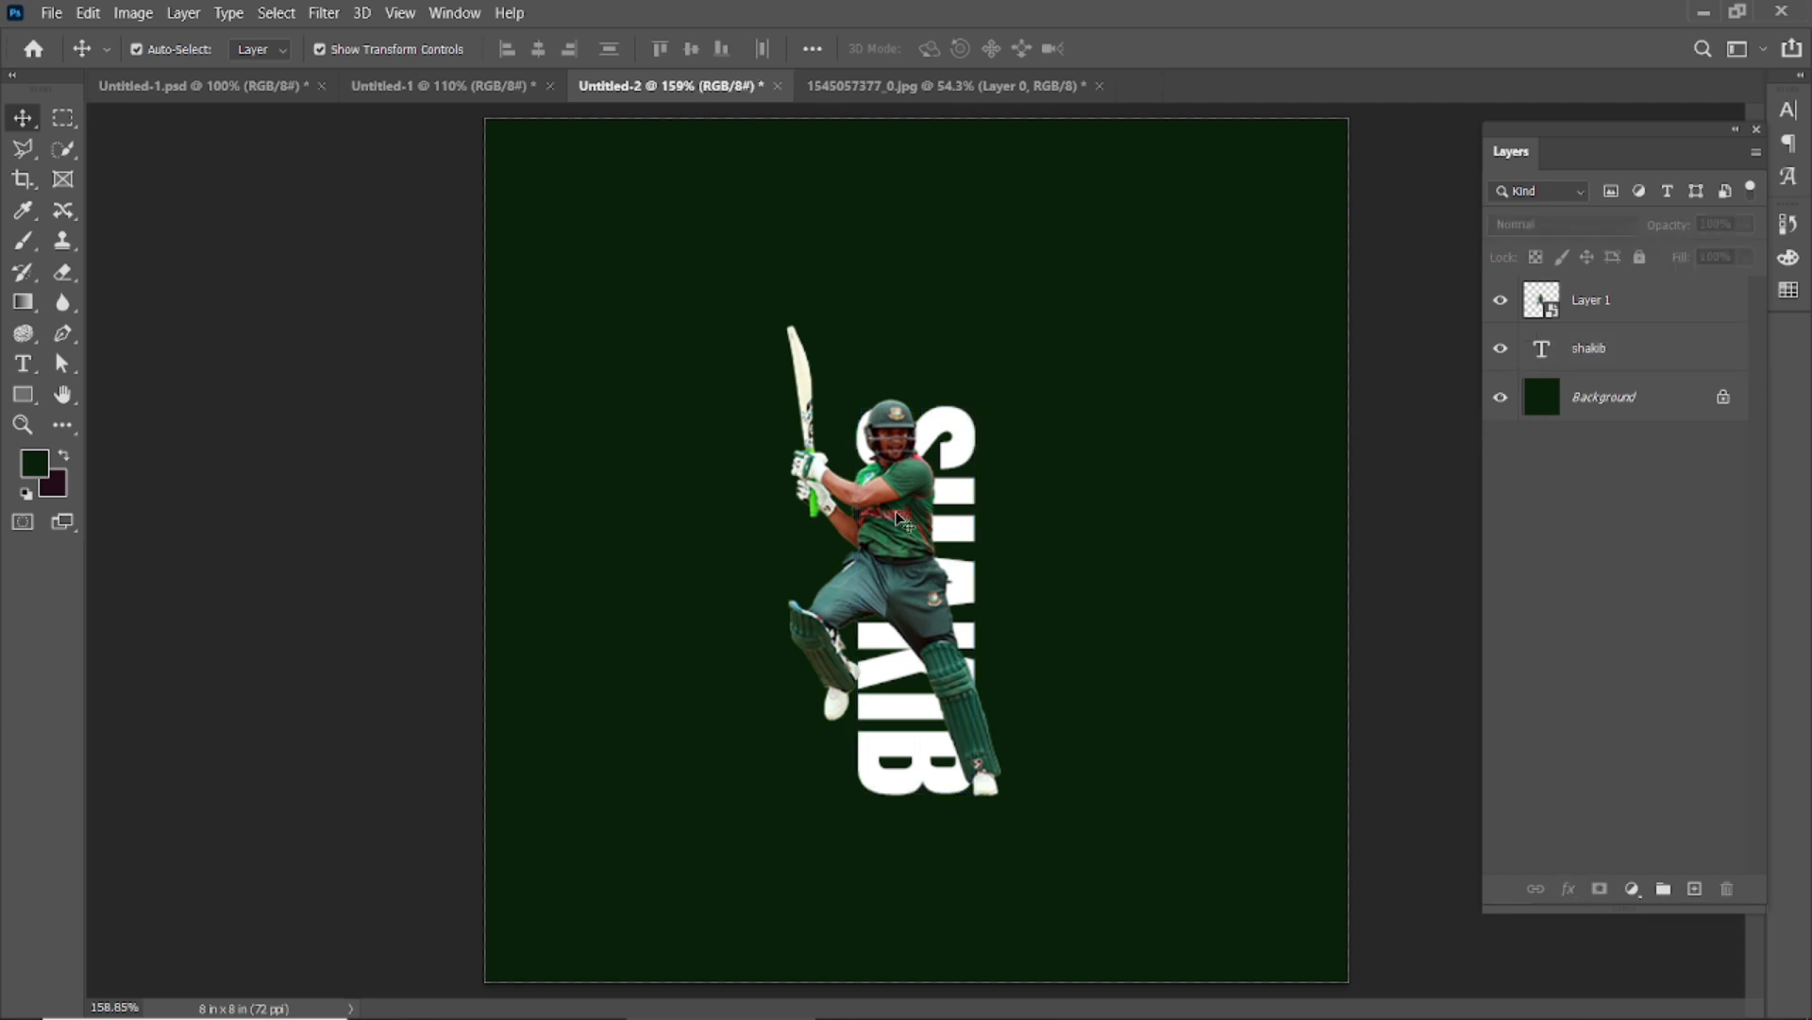
Enlarge the batsman and recentre him over the SHAKIB text
click(952, 546)
drag(999, 796, 1015, 832)
click(1131, 53)
drag(897, 489, 921, 479)
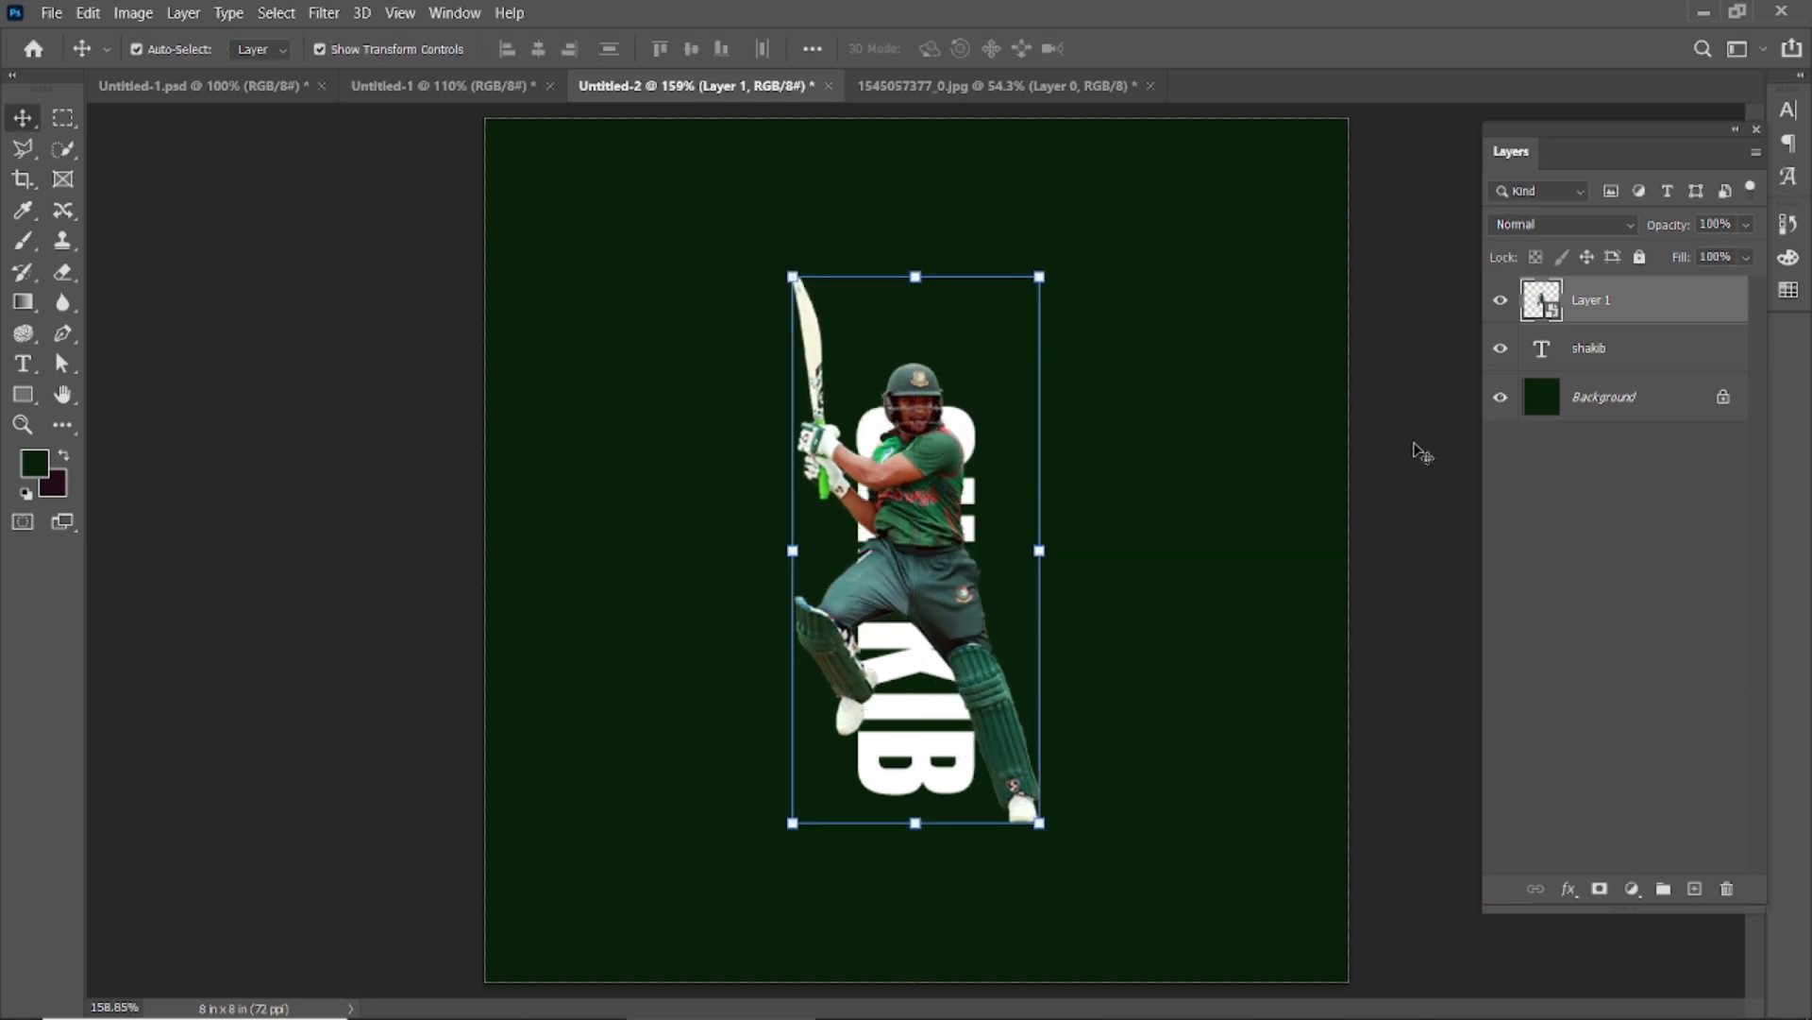
click(1423, 453)
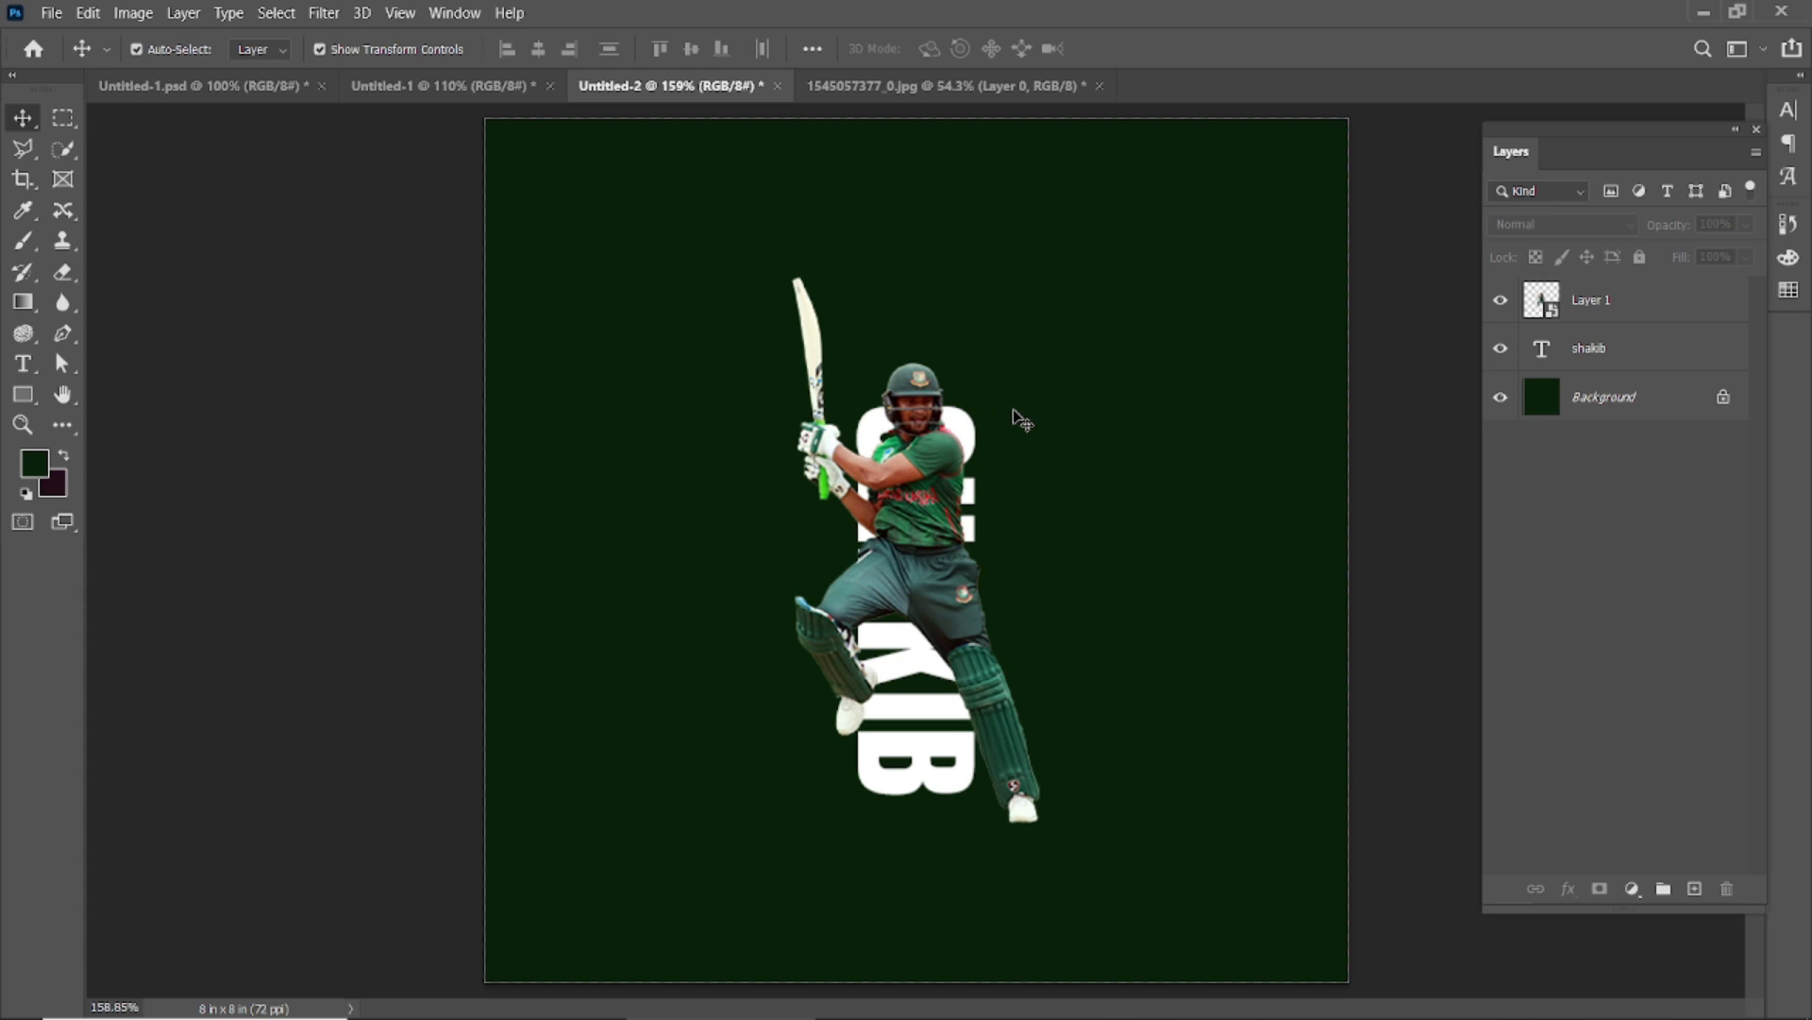
Unlock the Background layer, turning it into a regular layer
scroll(1025, 419, down, 1)
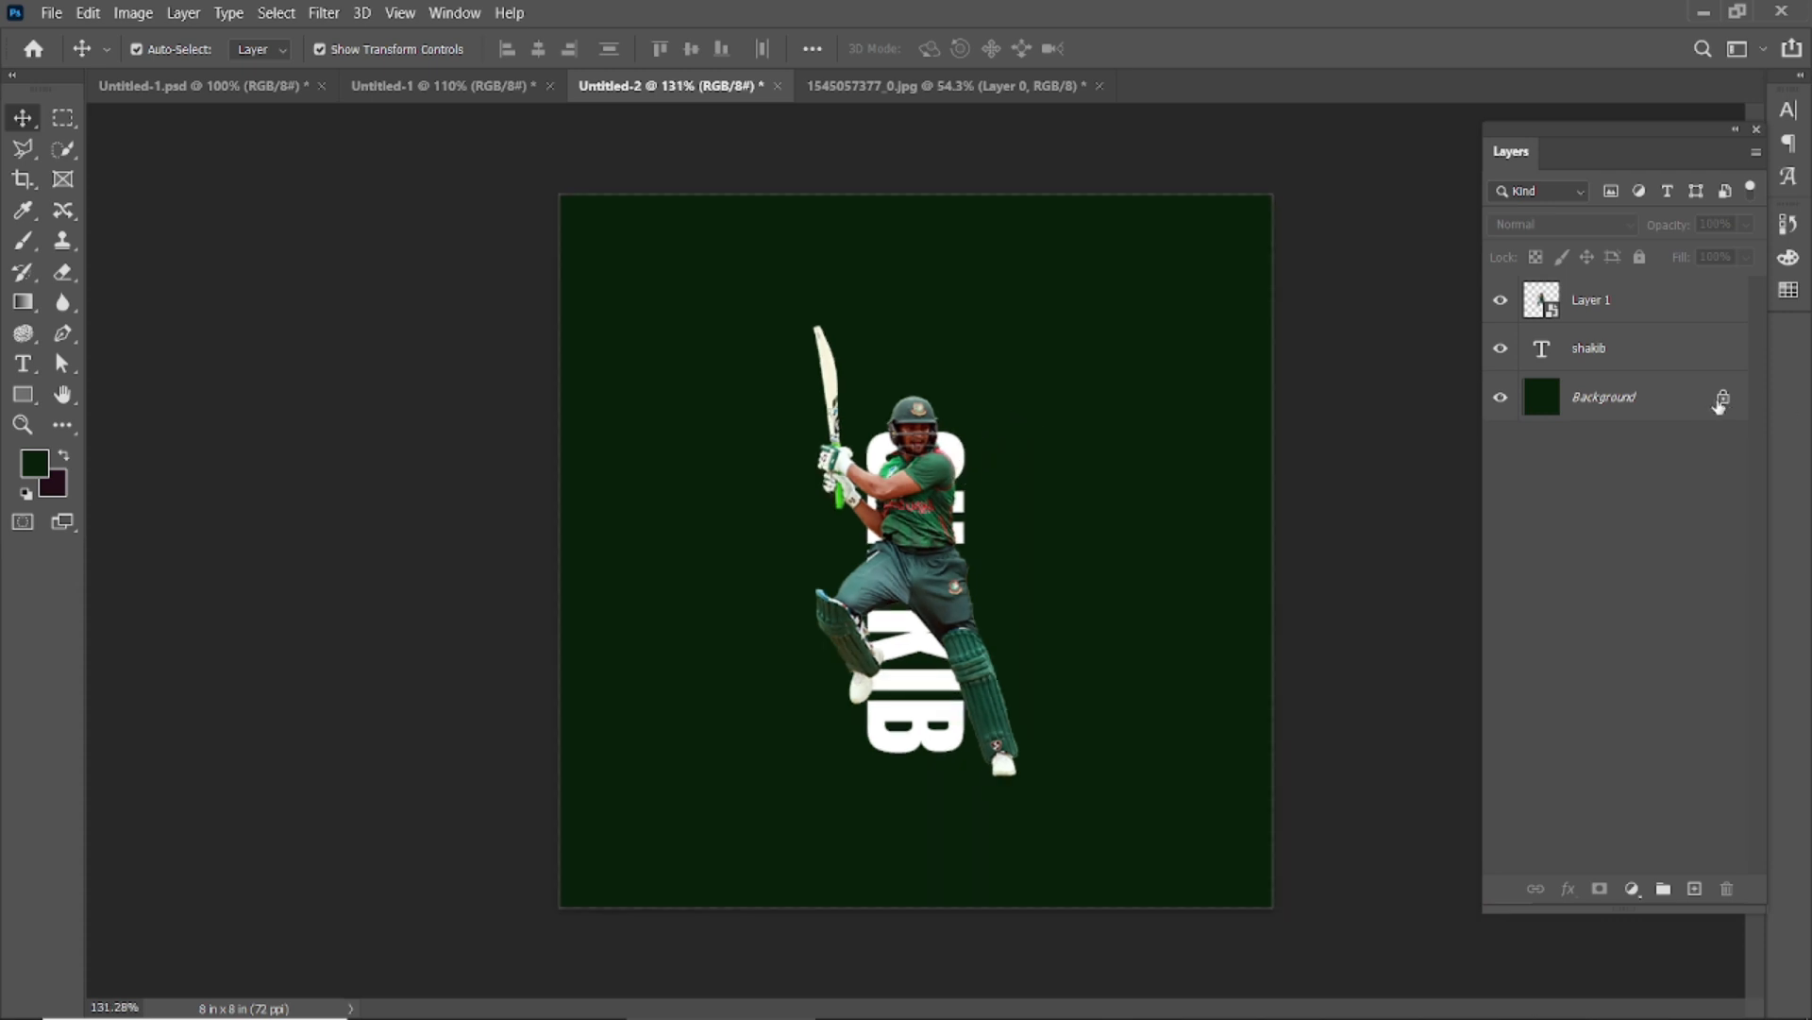
click(1722, 400)
click(1595, 700)
Place the night football stadium image as an embedded object filling the canvas, and move its layer below the text
click(36, 16)
click(113, 459)
click(546, 215)
click(708, 687)
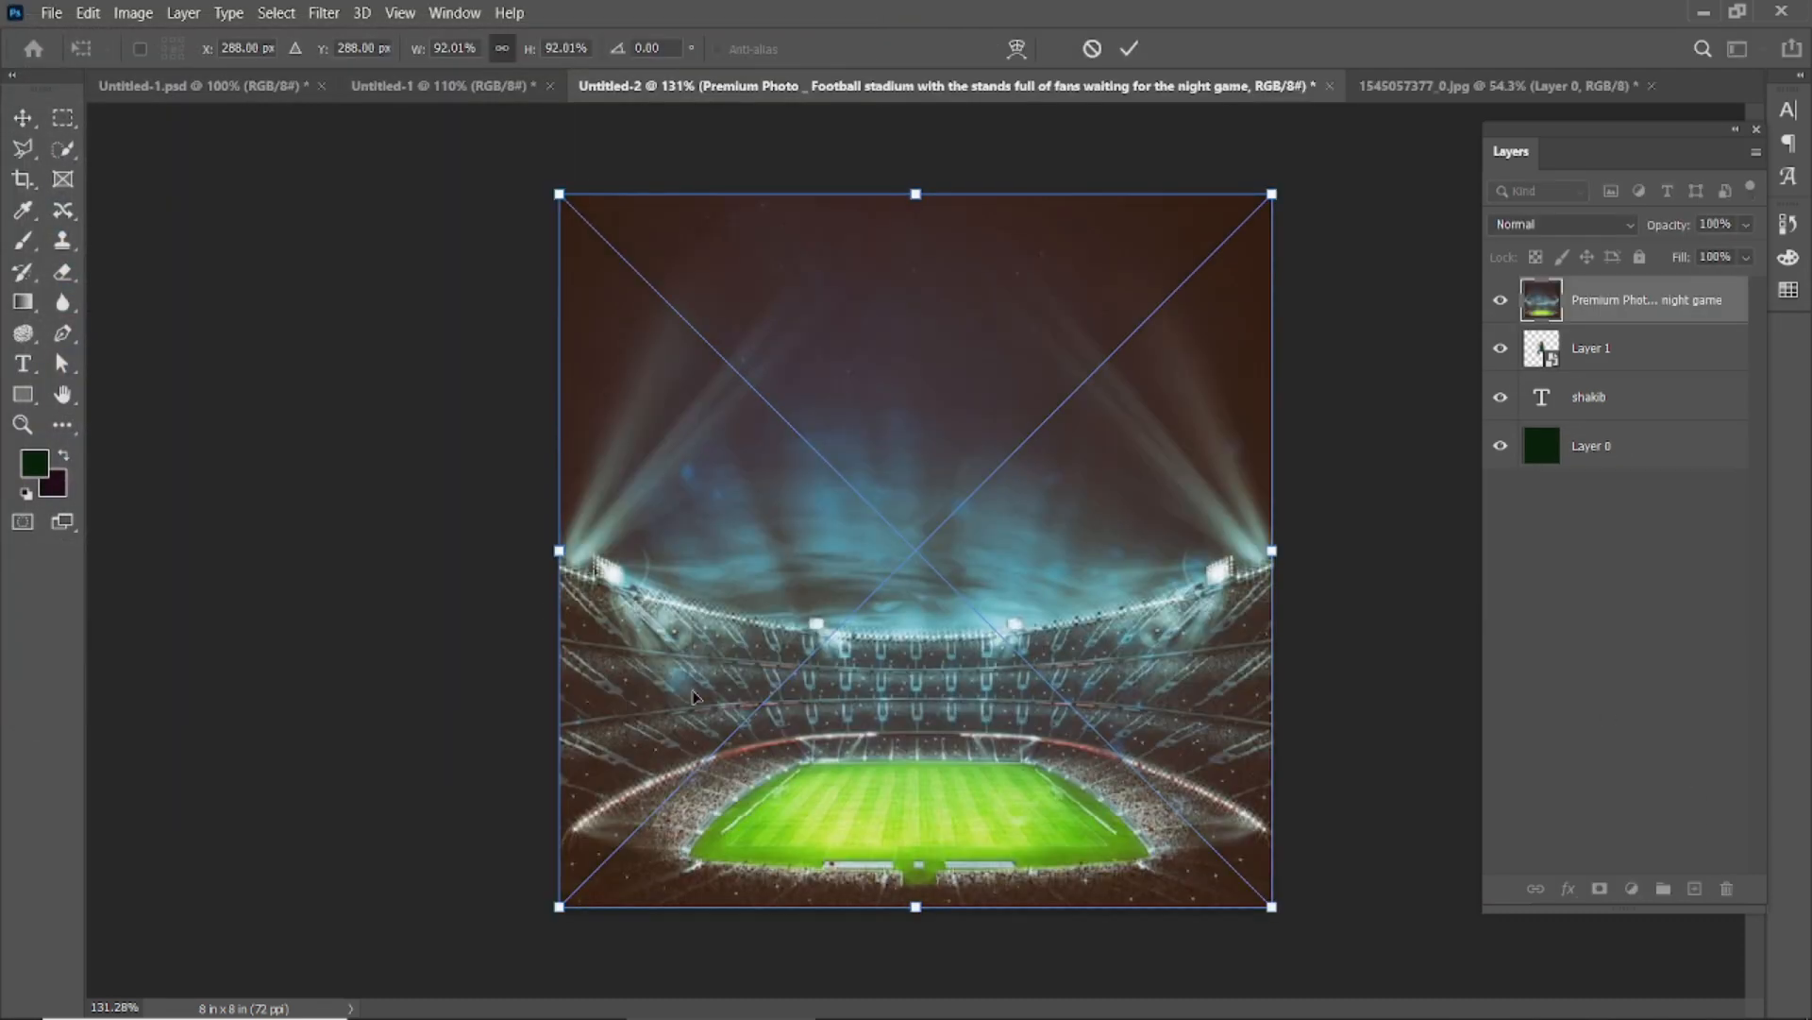
click(1129, 49)
drag(1610, 304, 1609, 419)
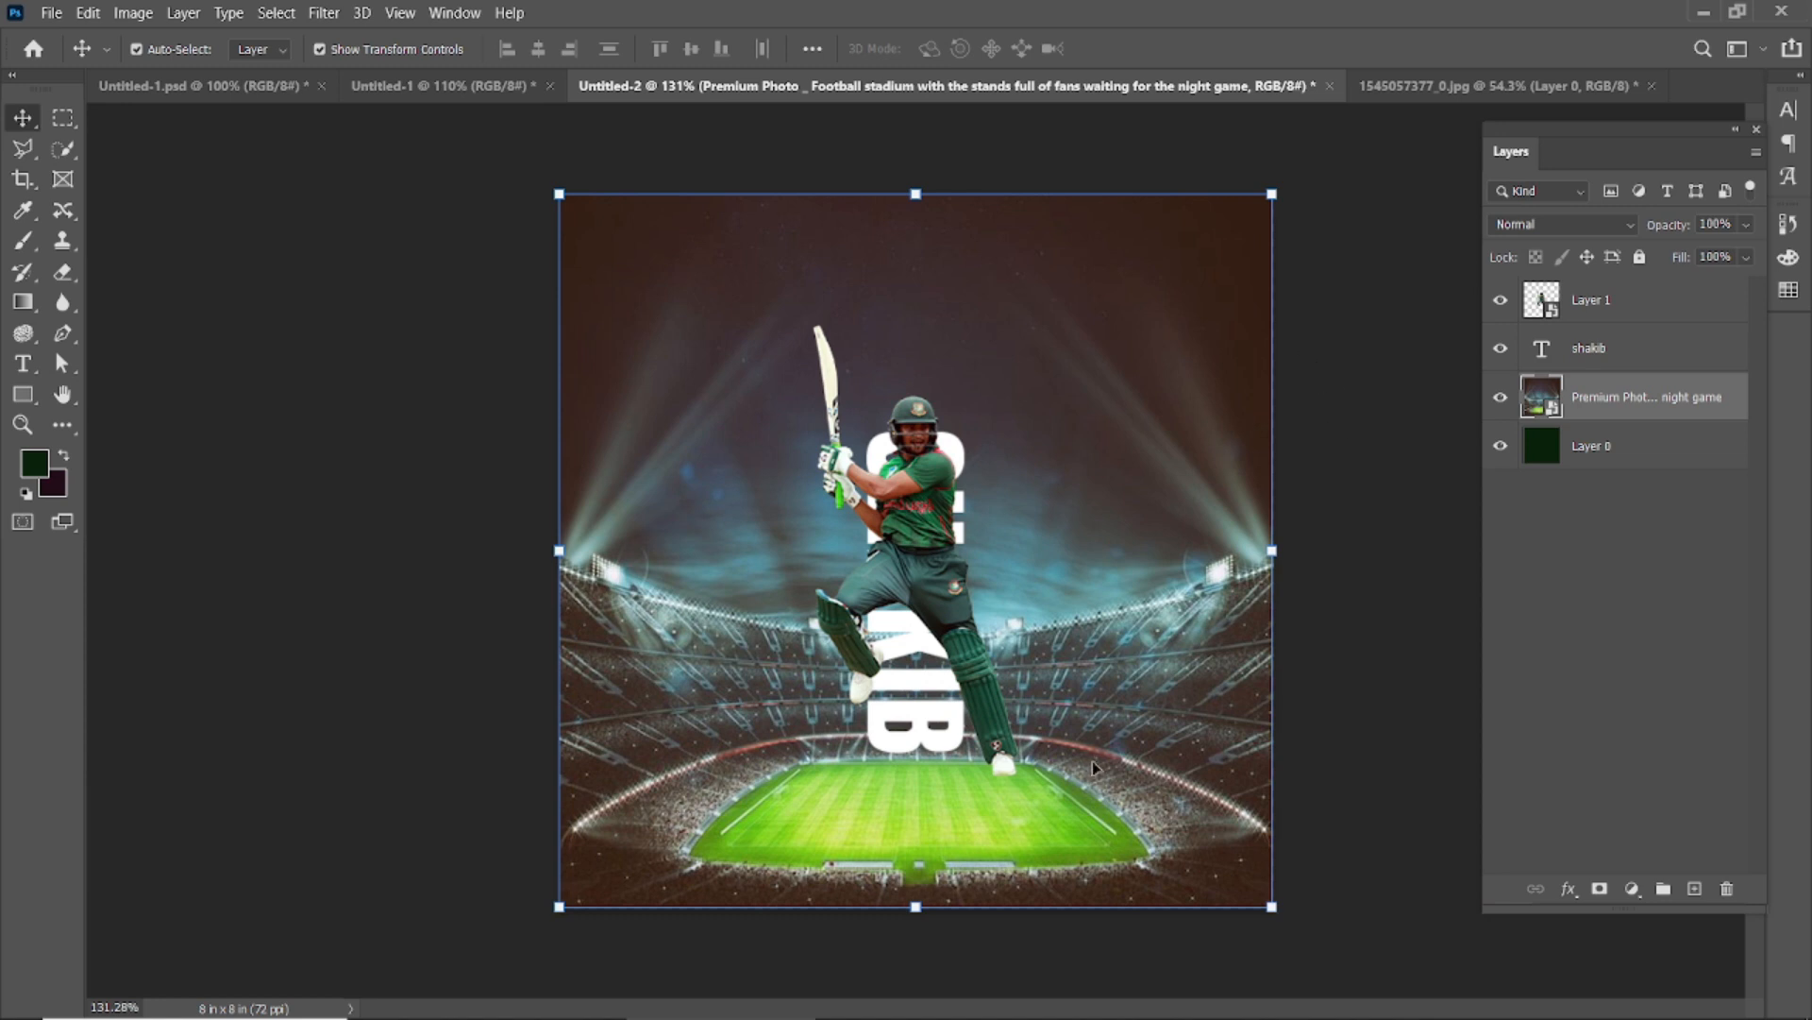
Set the stadium layer's blend mode to Soft Light and move the image straight up about 1.36 in
click(1631, 225)
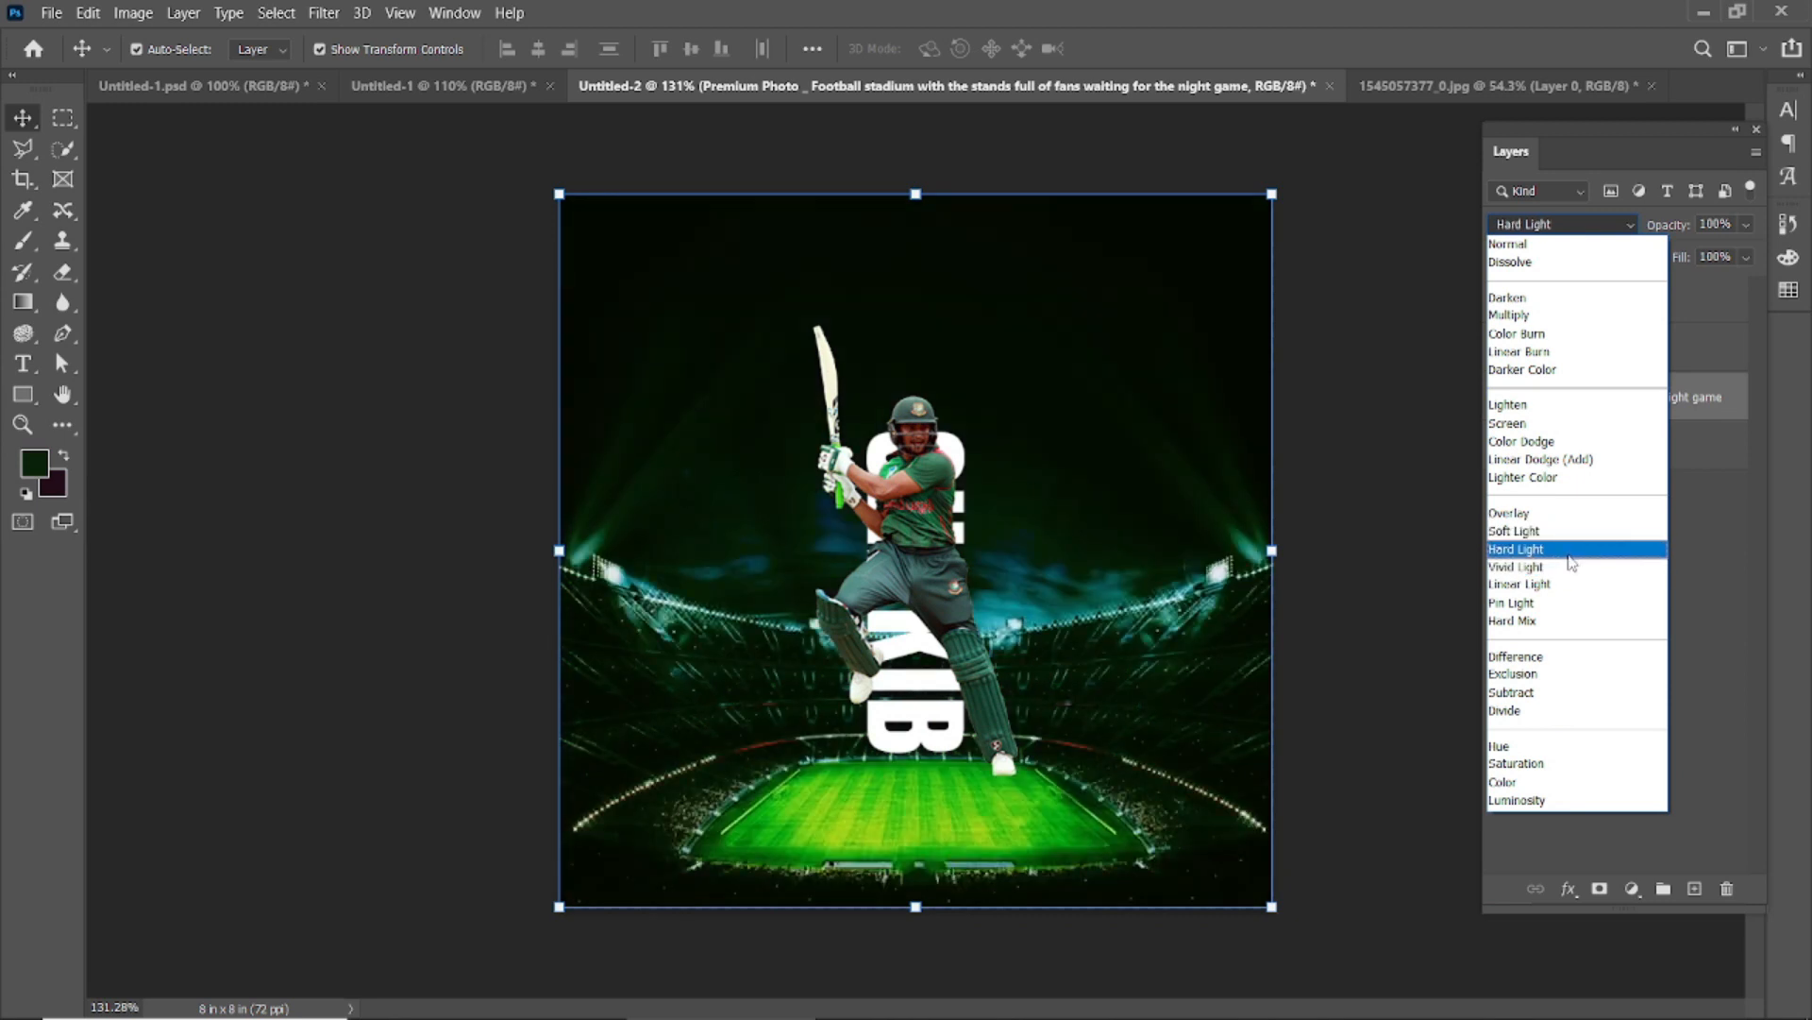
click(1514, 531)
drag(1173, 679, 1183, 557)
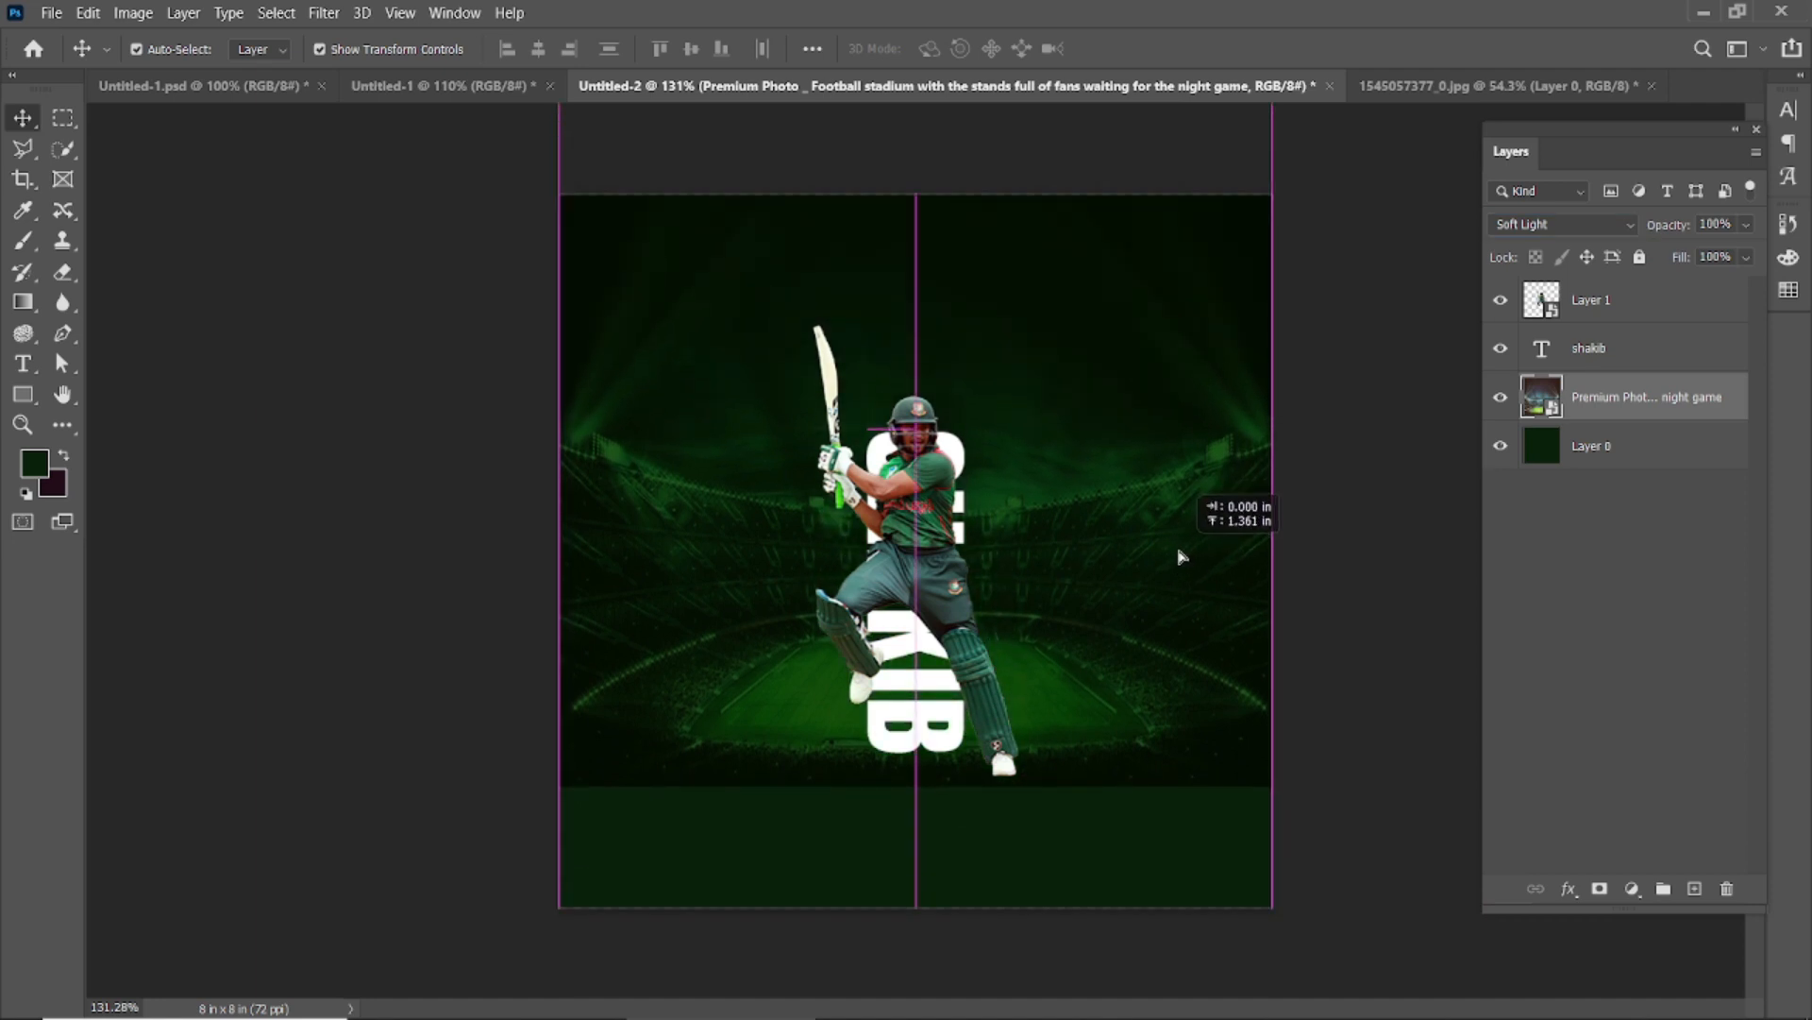
drag(1183, 557, 1183, 557)
Open the Camera Raw filter on the batsman and set Exposure +0.15, Contrast +27, Highlights -46 and Shadows -5
click(911, 491)
click(324, 12)
click(368, 176)
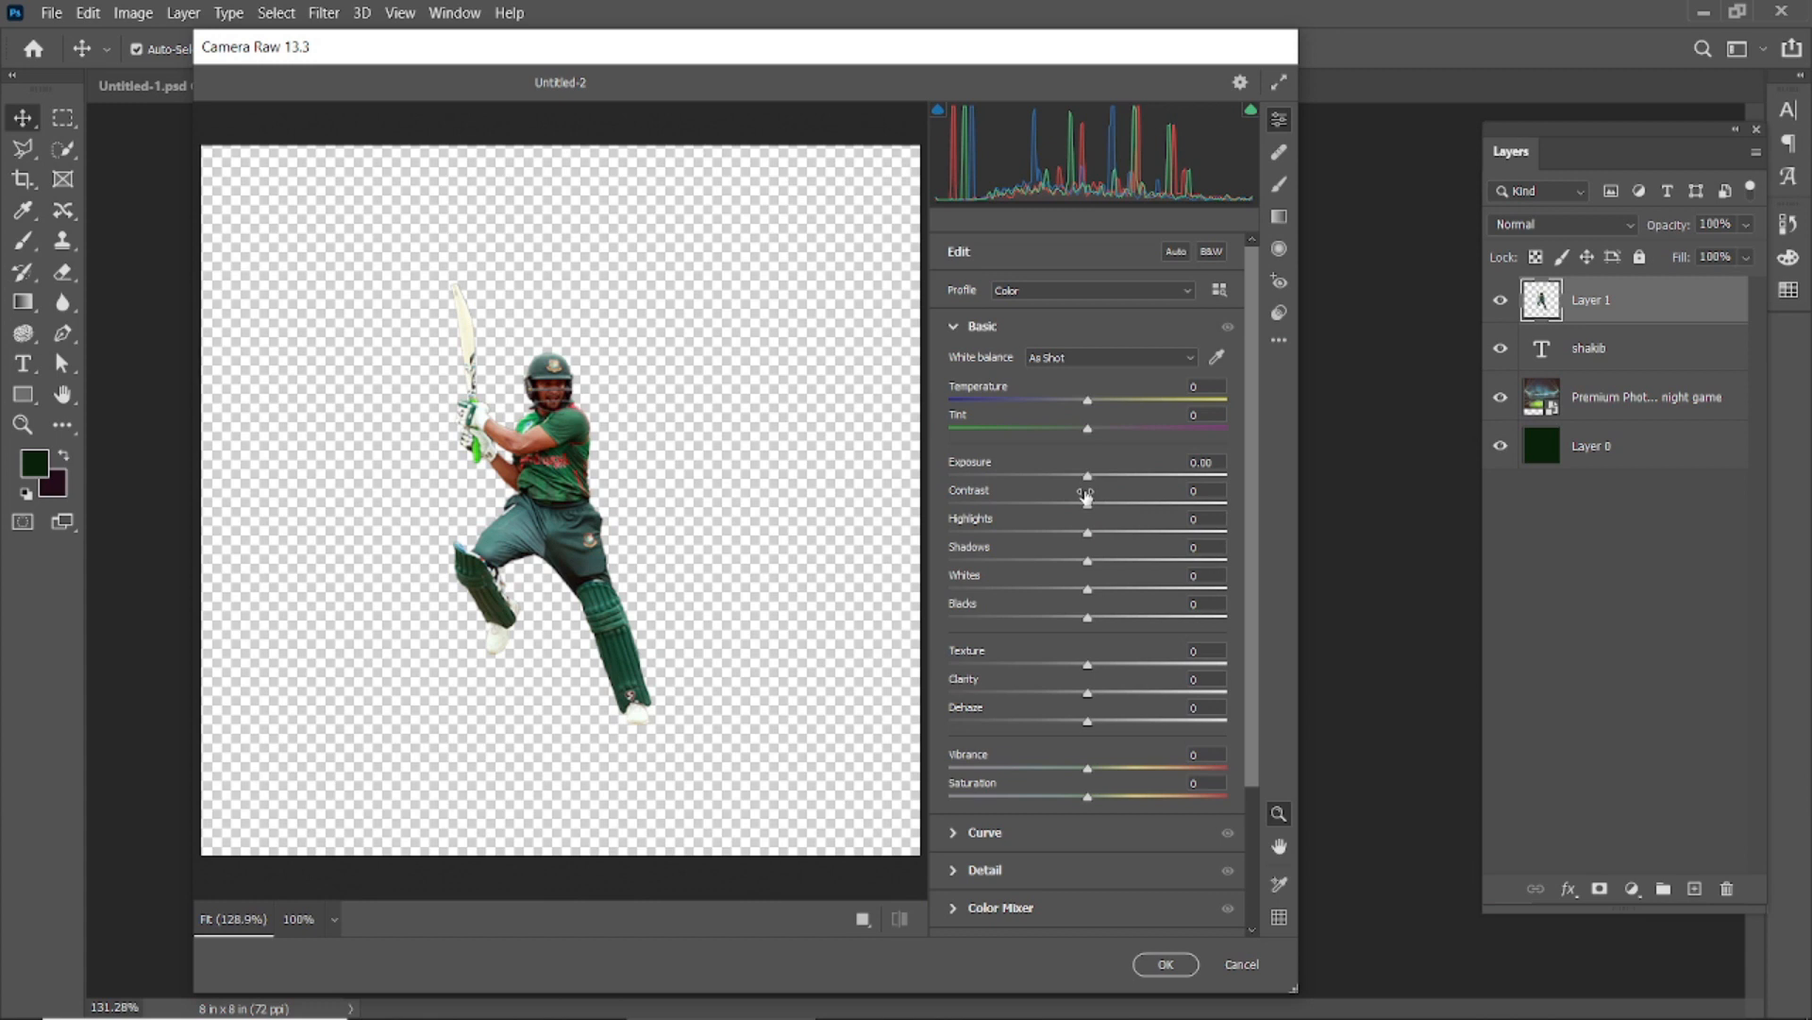
drag(1088, 480, 1082, 562)
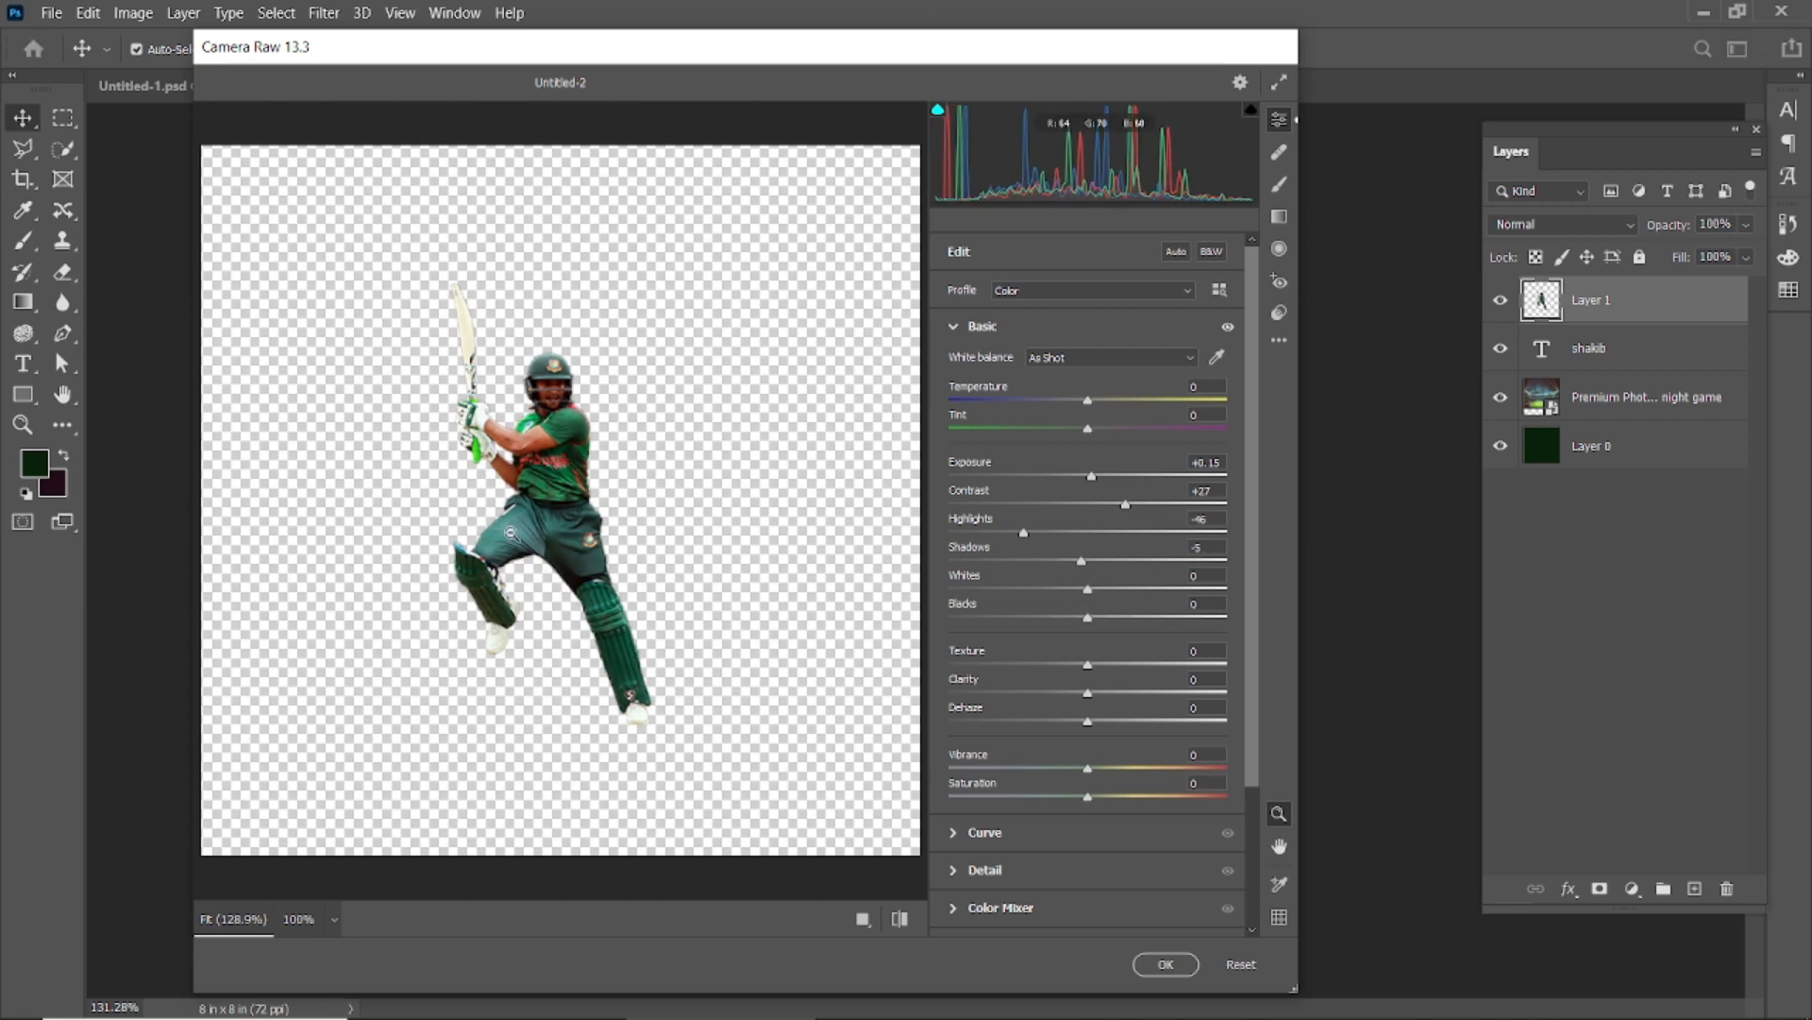
Set the batsman's Texture to +19, Clarity to +41 and Dehaze to +2 in Camera Raw
scroll(538, 468, up, 4)
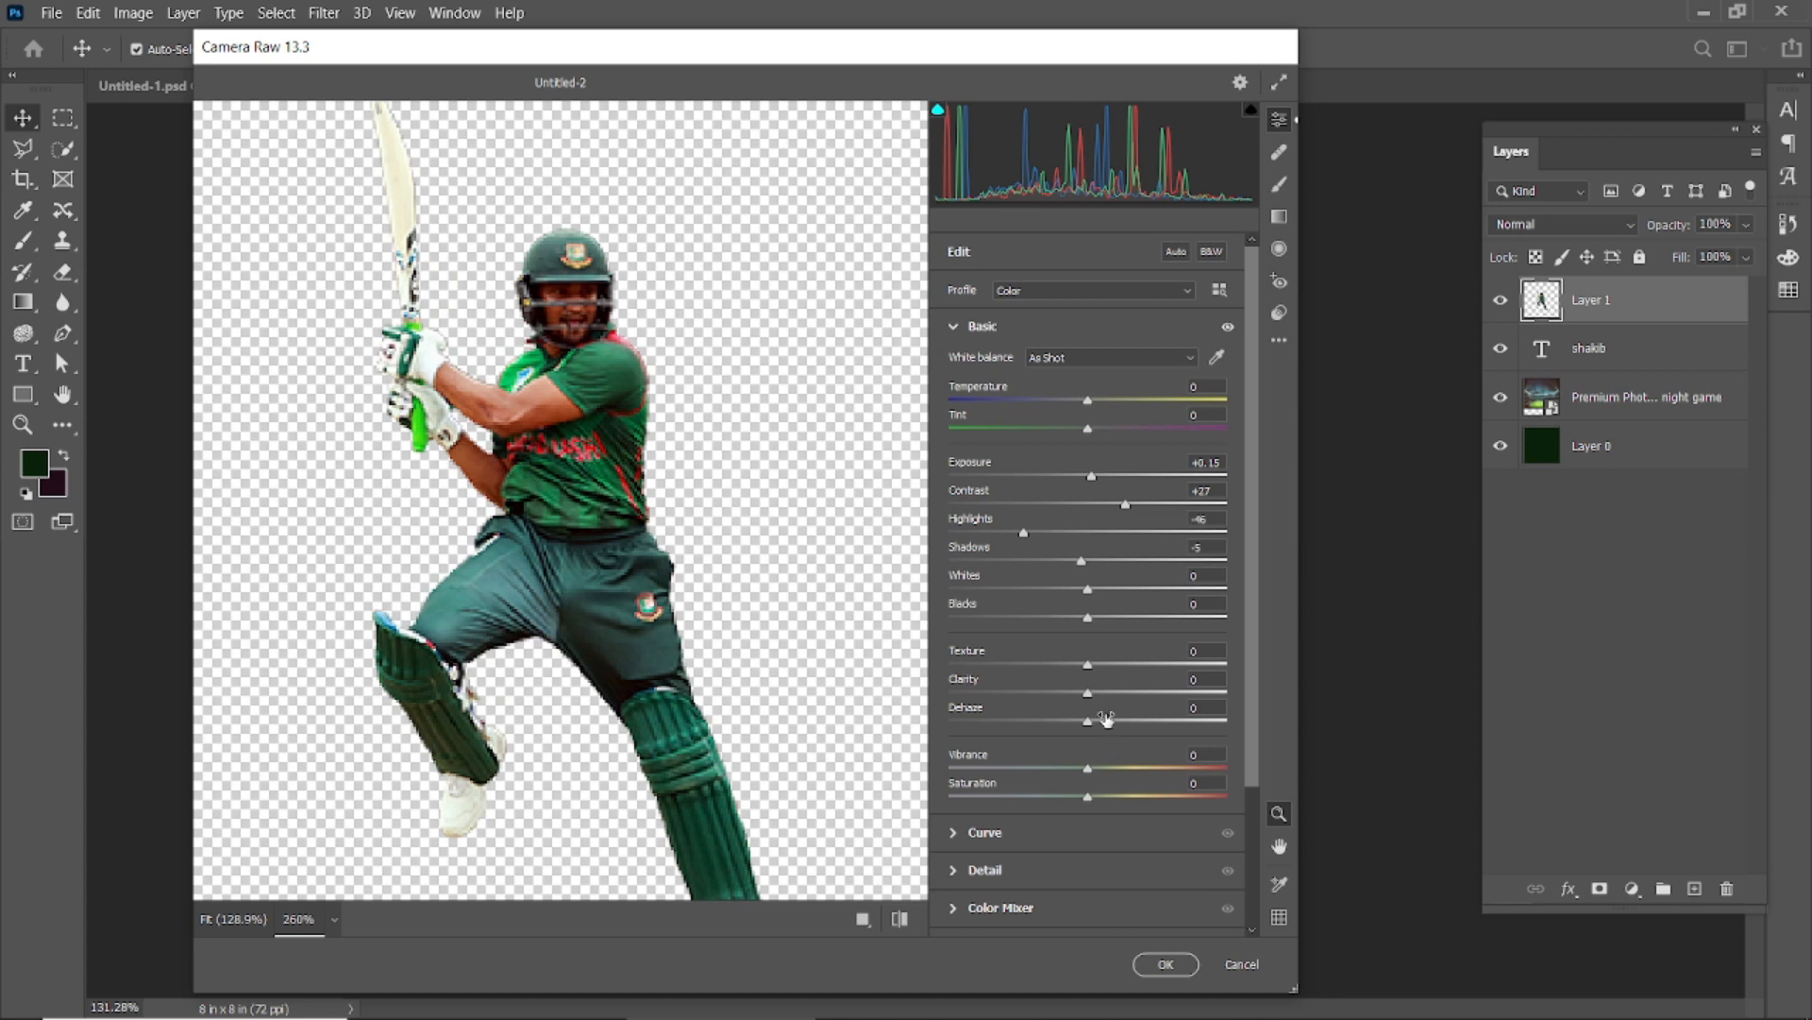
mouse_move(1102, 668)
mouse_down()
mouse_move(1170, 670)
mouse_move(1086, 672)
mouse_move(1119, 680)
mouse_up()
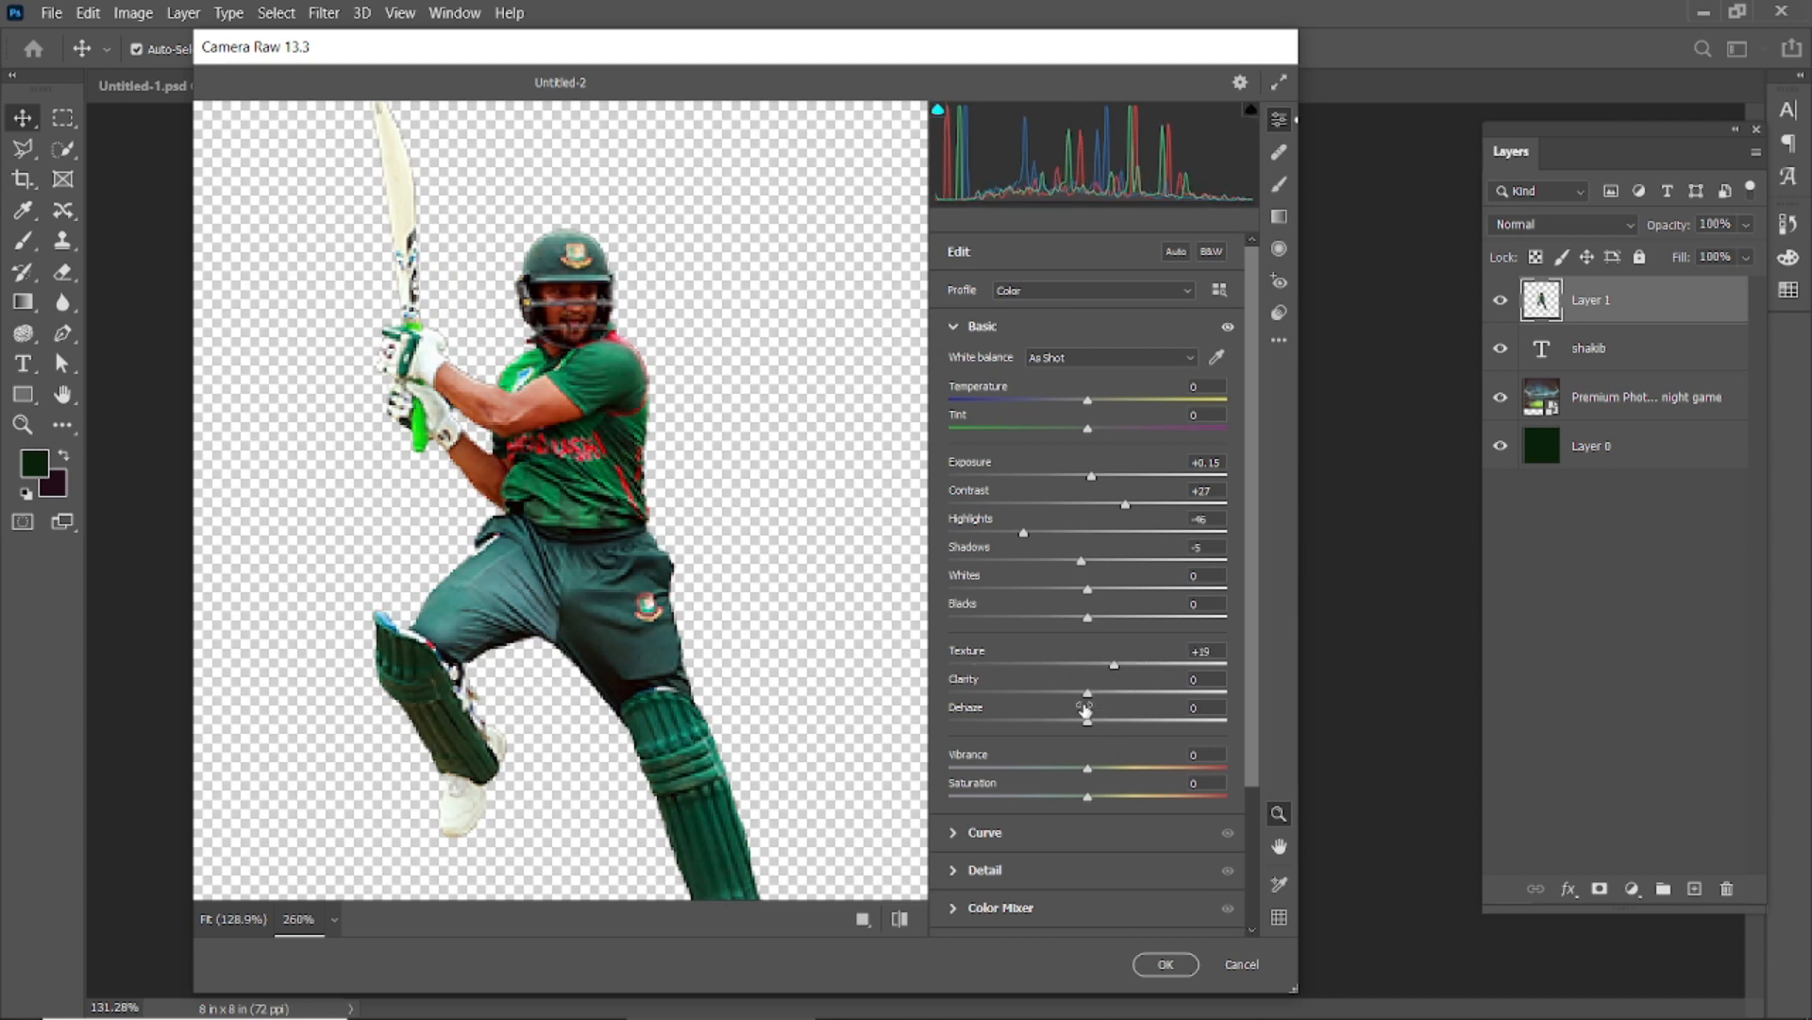
mouse_move(1088, 696)
mouse_down()
mouse_move(1176, 699)
mouse_move(1002, 707)
mouse_move(1175, 725)
mouse_move(1062, 723)
mouse_move(1091, 721)
mouse_up()
scroll(705, 691, down, 3)
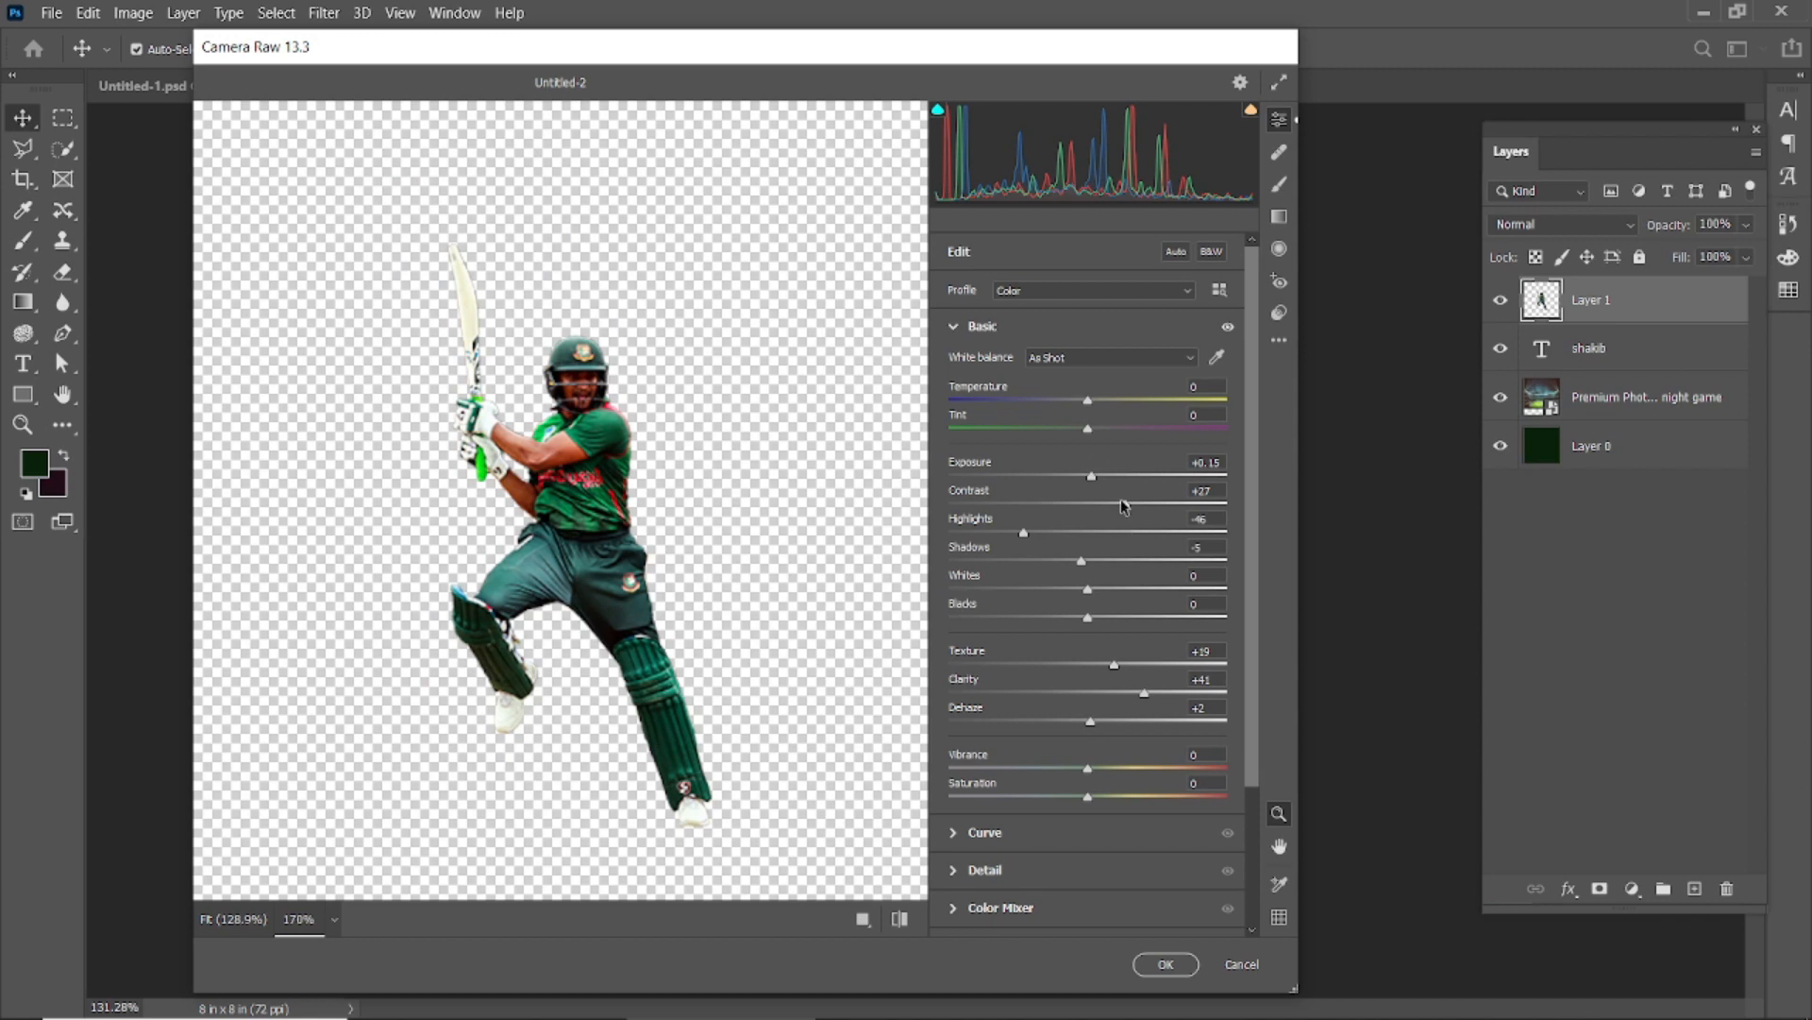
Set the batsman's Contrast to +7 and Highlights to -31, apply the Camera Raw filter and deselect the layer
mouse_move(1116, 507)
mouse_down()
mouse_move(1037, 509)
mouse_move(1095, 522)
mouse_up()
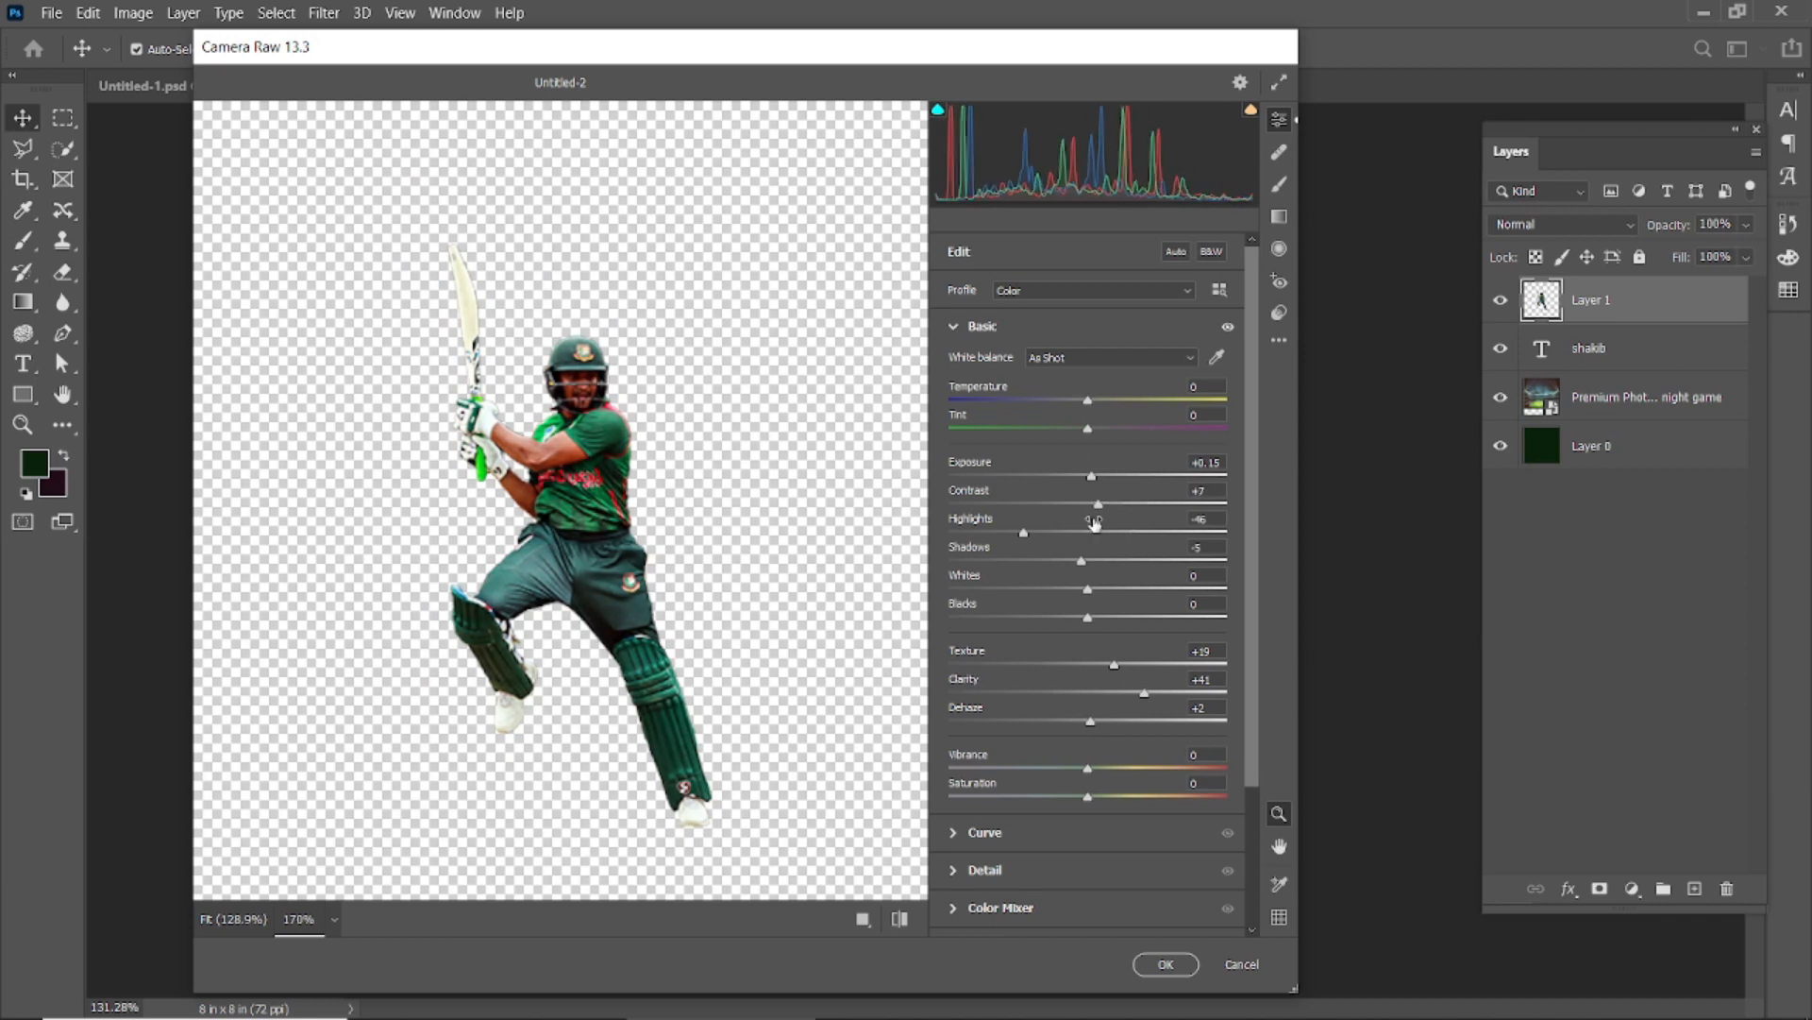
click(1045, 532)
scroll(1084, 628, down, 3)
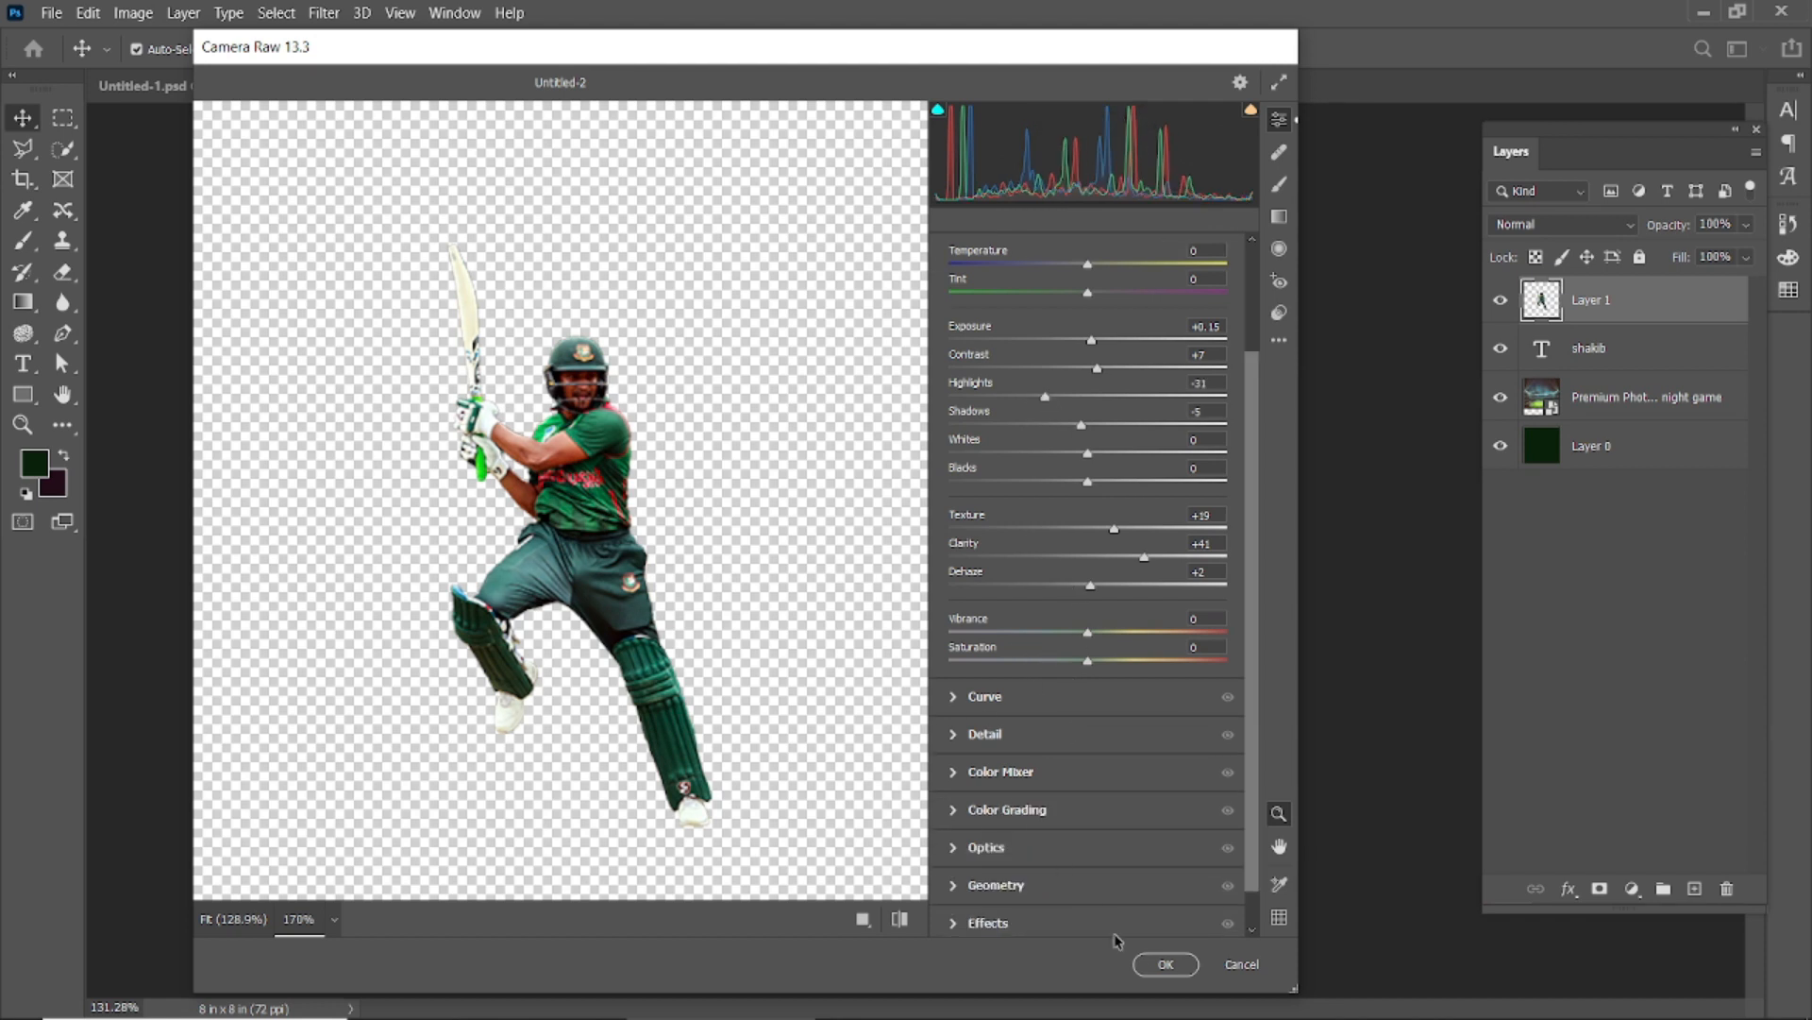
click(1156, 964)
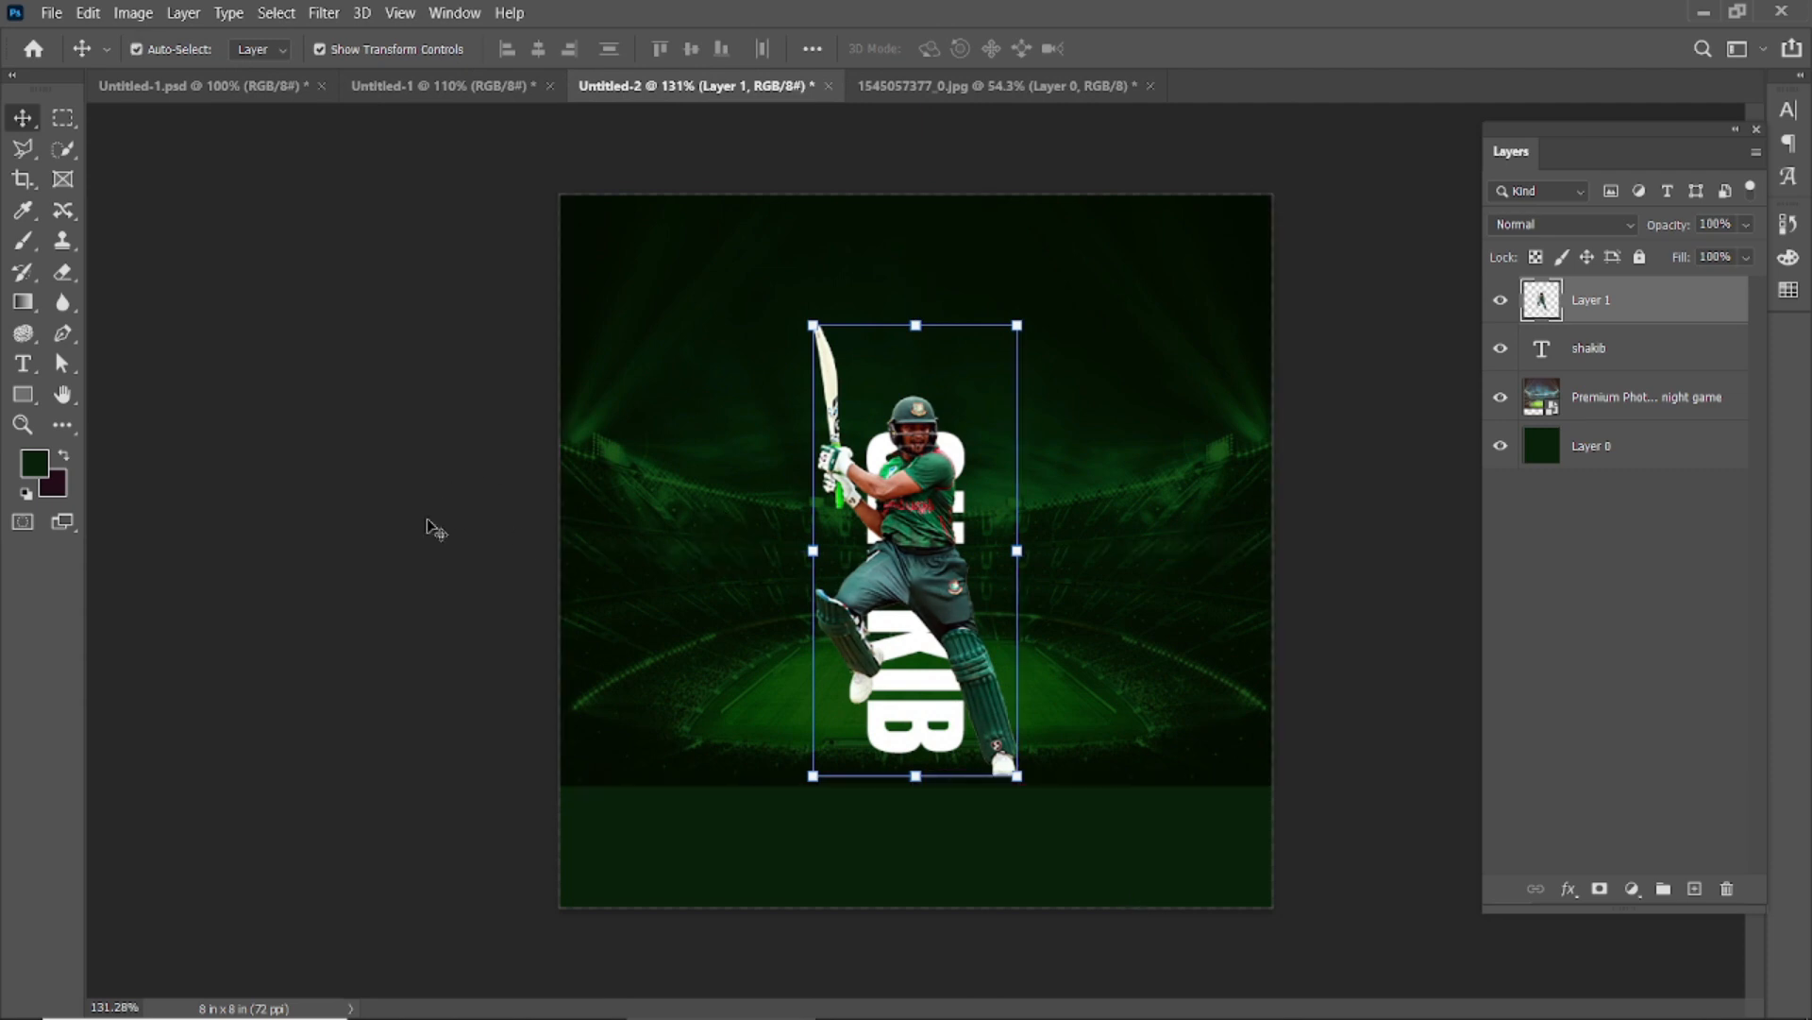
click(413, 531)
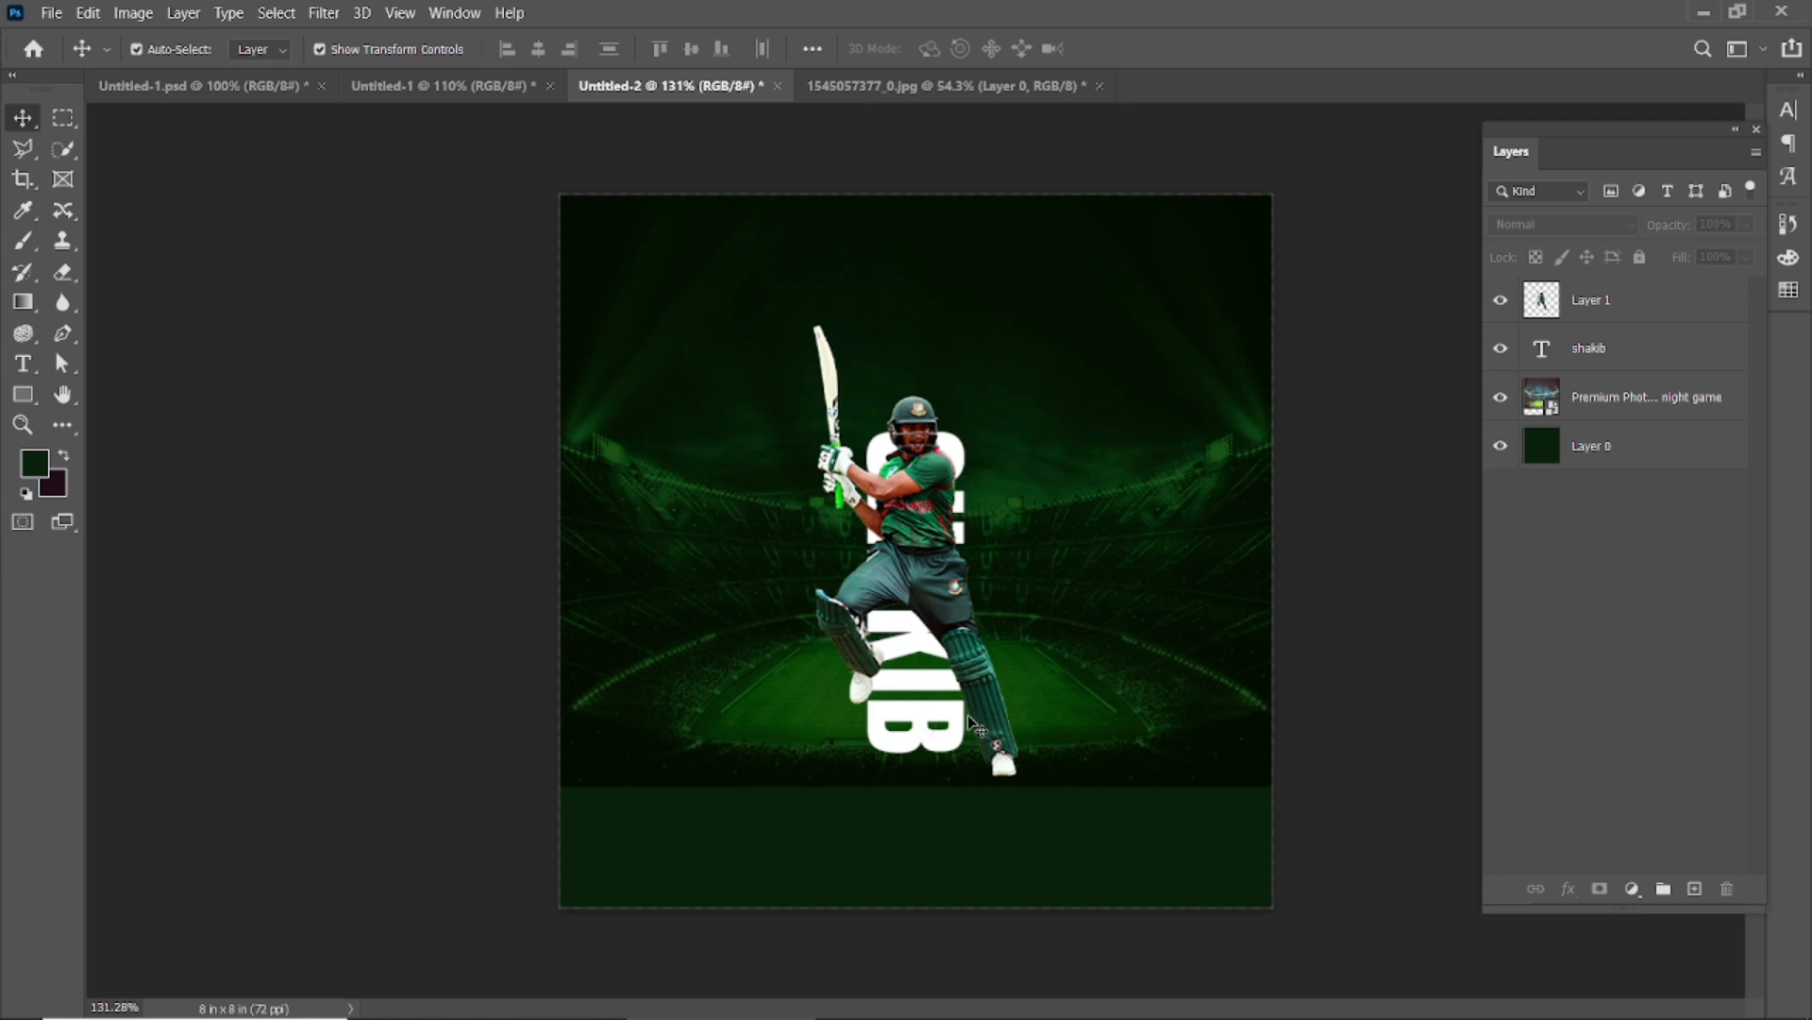
Add a layer mask to the stadium layer and fade out the image's bottom edge with a large soft black brush
click(934, 722)
click(1598, 888)
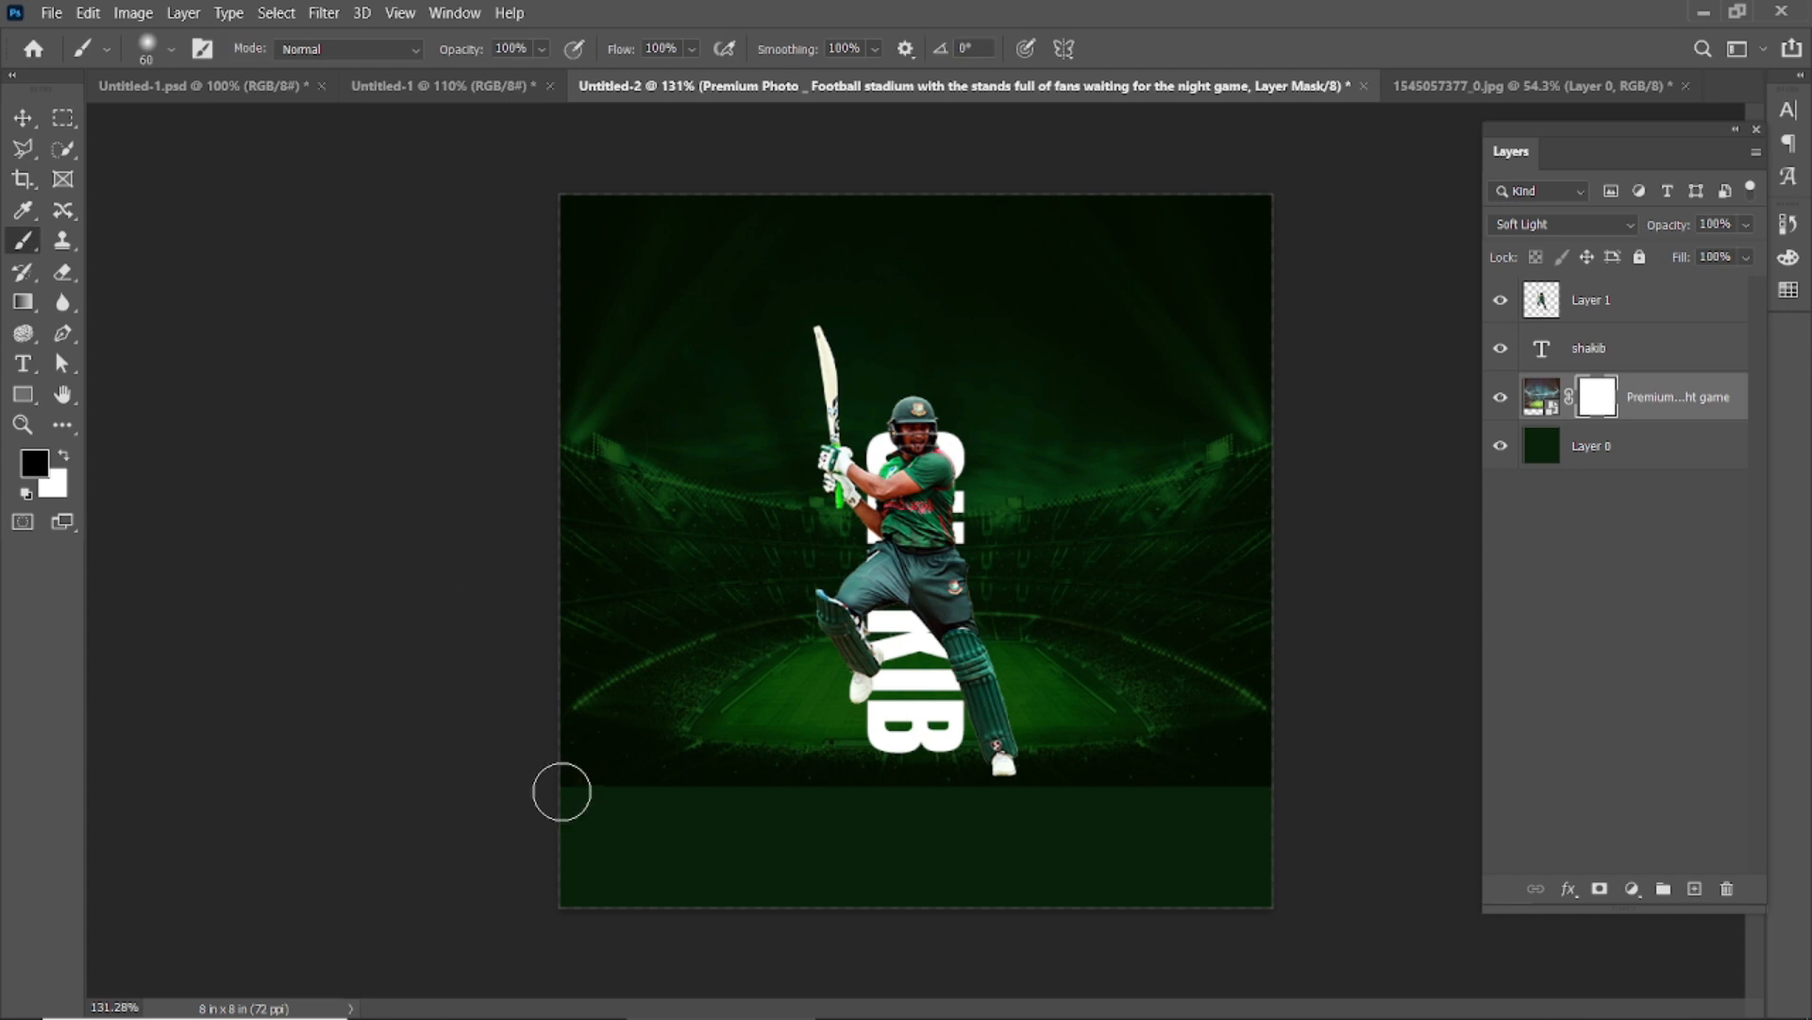
key(bracketright)
key(bracketright)
key(bracketright)
key(bracketright)
key(bracketright)
mouse_move(506, 797)
mouse_down()
mouse_move(592, 857)
mouse_move(619, 813)
mouse_move(976, 840)
mouse_move(1351, 771)
mouse_move(955, 840)
mouse_move(870, 823)
mouse_move(1037, 816)
mouse_move(1267, 763)
mouse_move(1305, 722)
mouse_move(1137, 791)
mouse_move(720, 791)
mouse_move(525, 710)
mouse_move(742, 786)
mouse_move(1095, 786)
mouse_move(1244, 742)
mouse_up()
click(24, 118)
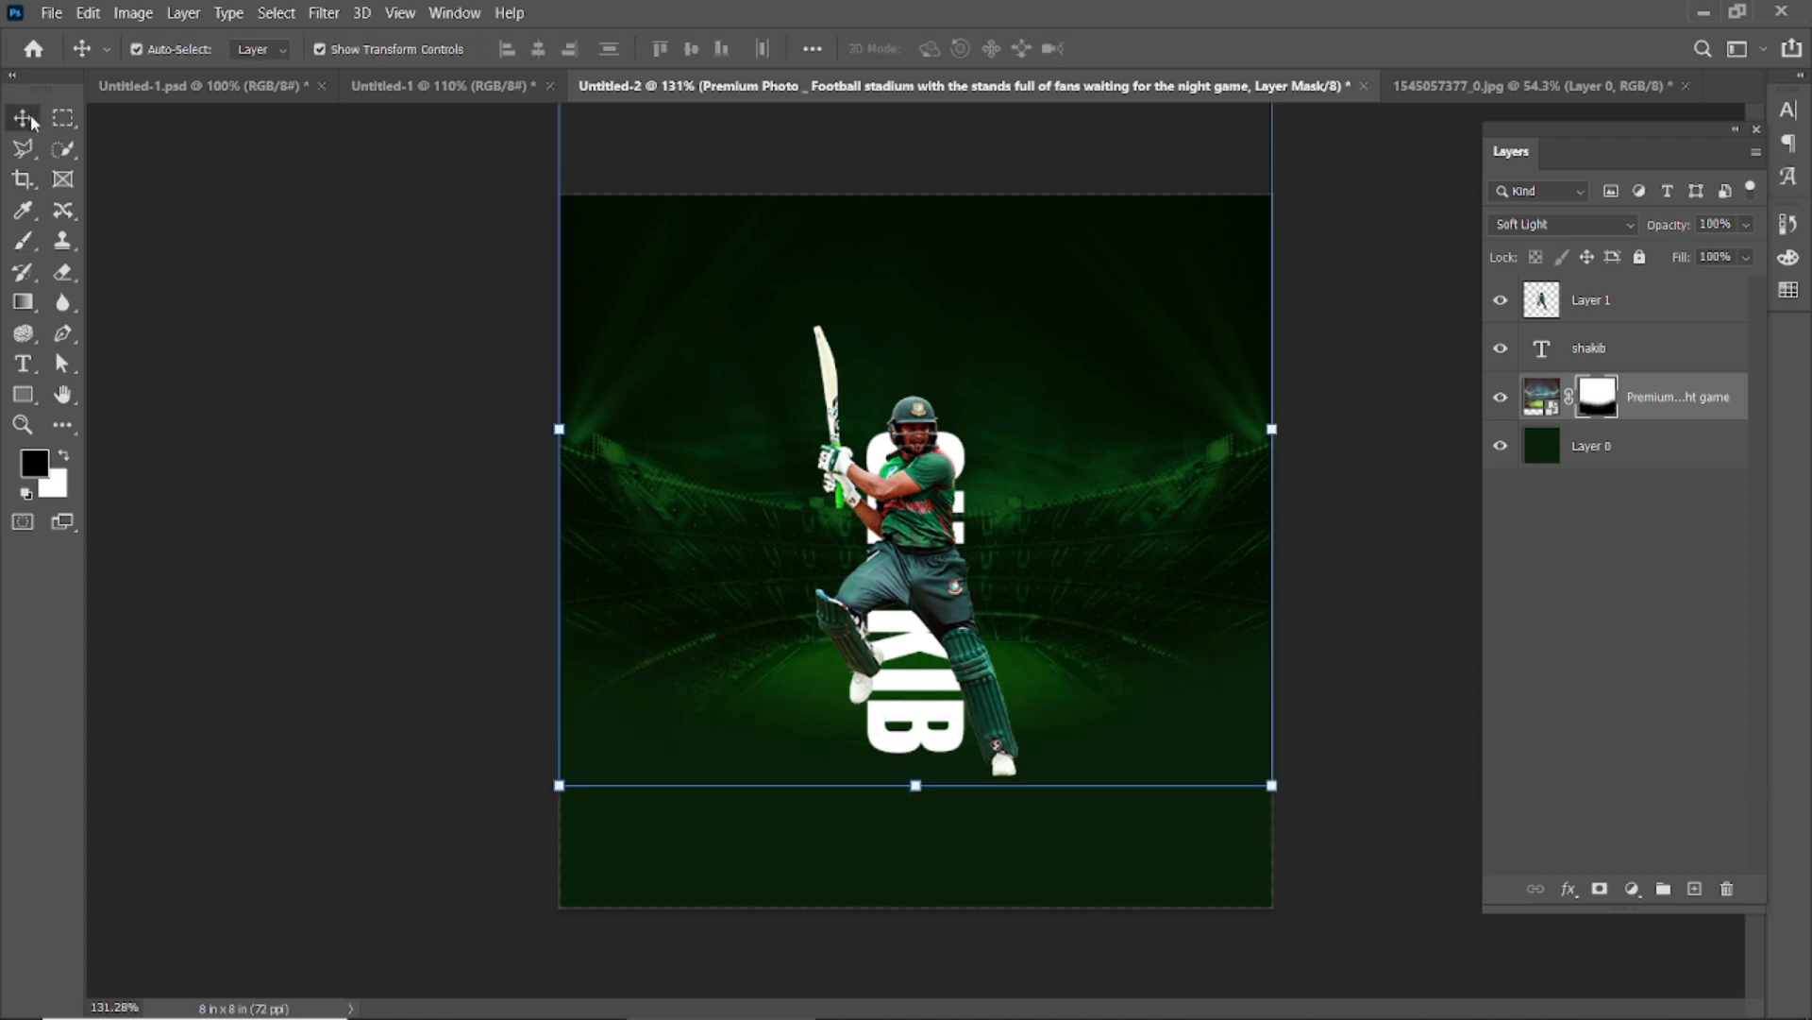
click(1363, 397)
Duplicate the dark green background layer, move the copy above the stadium layer and set its blend mode to Color Dodge
drag(1666, 459, 1694, 888)
drag(1638, 444, 1626, 374)
click(1636, 231)
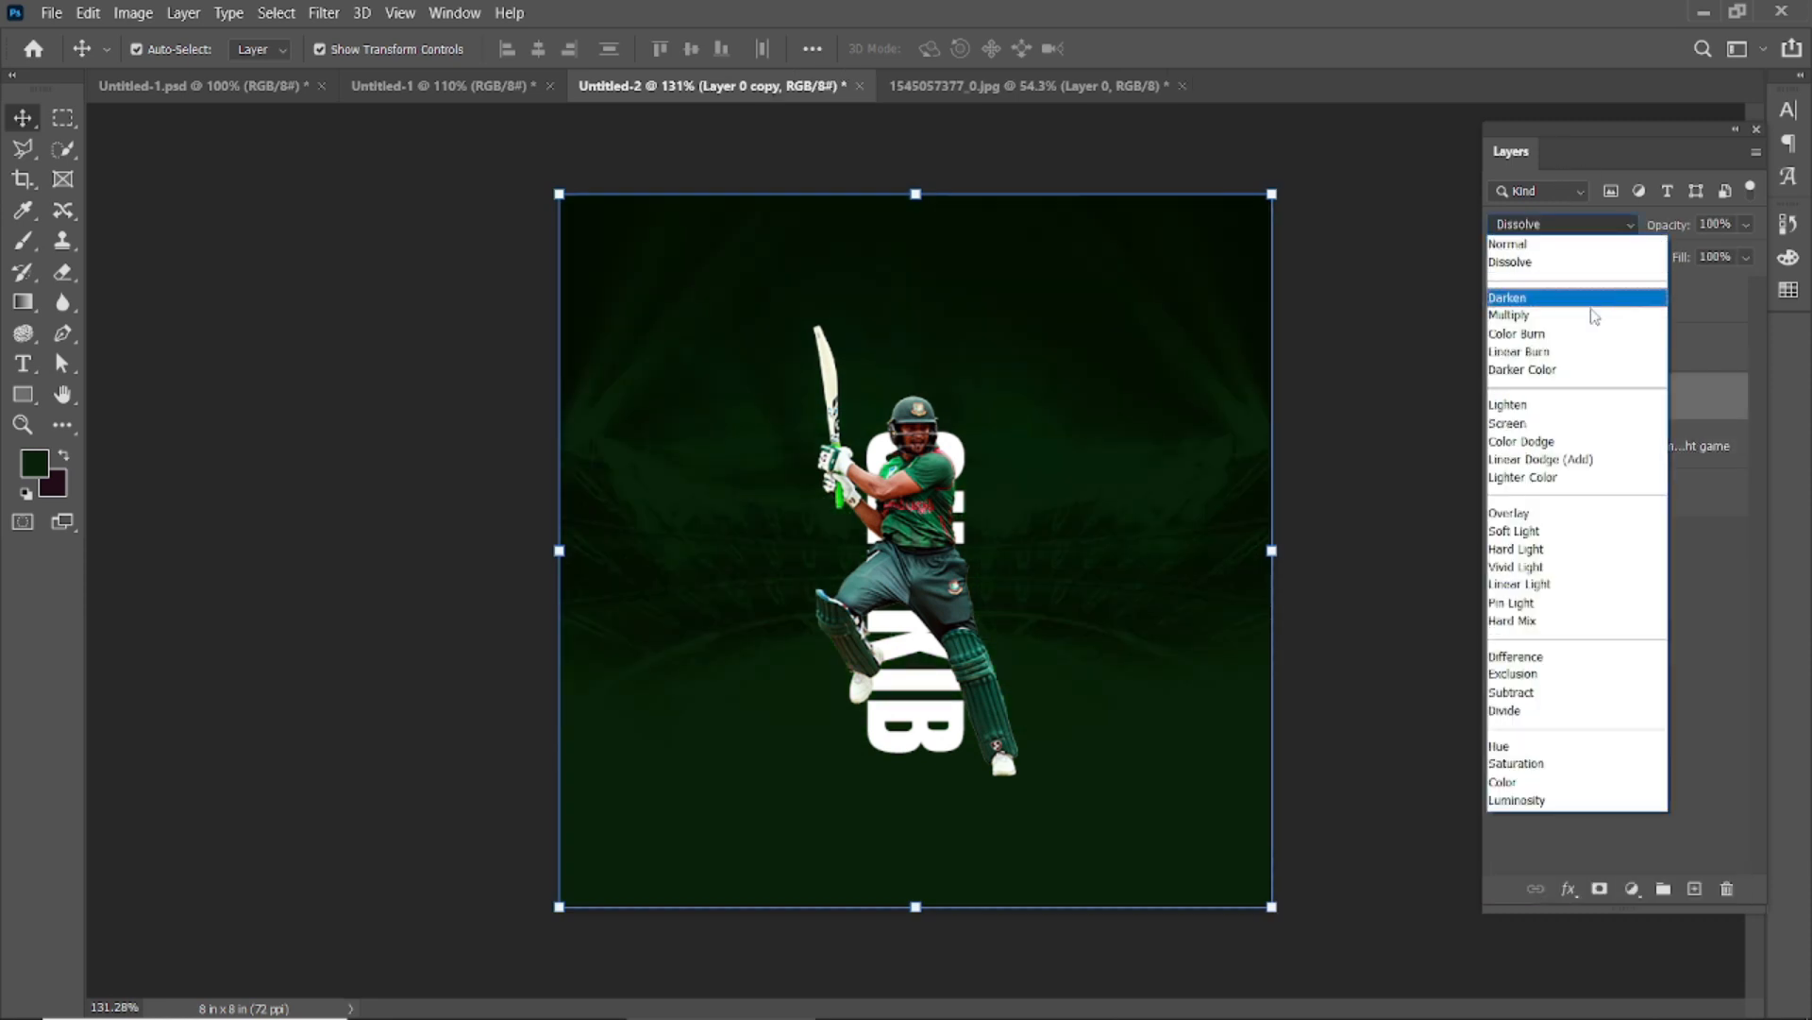
click(1553, 443)
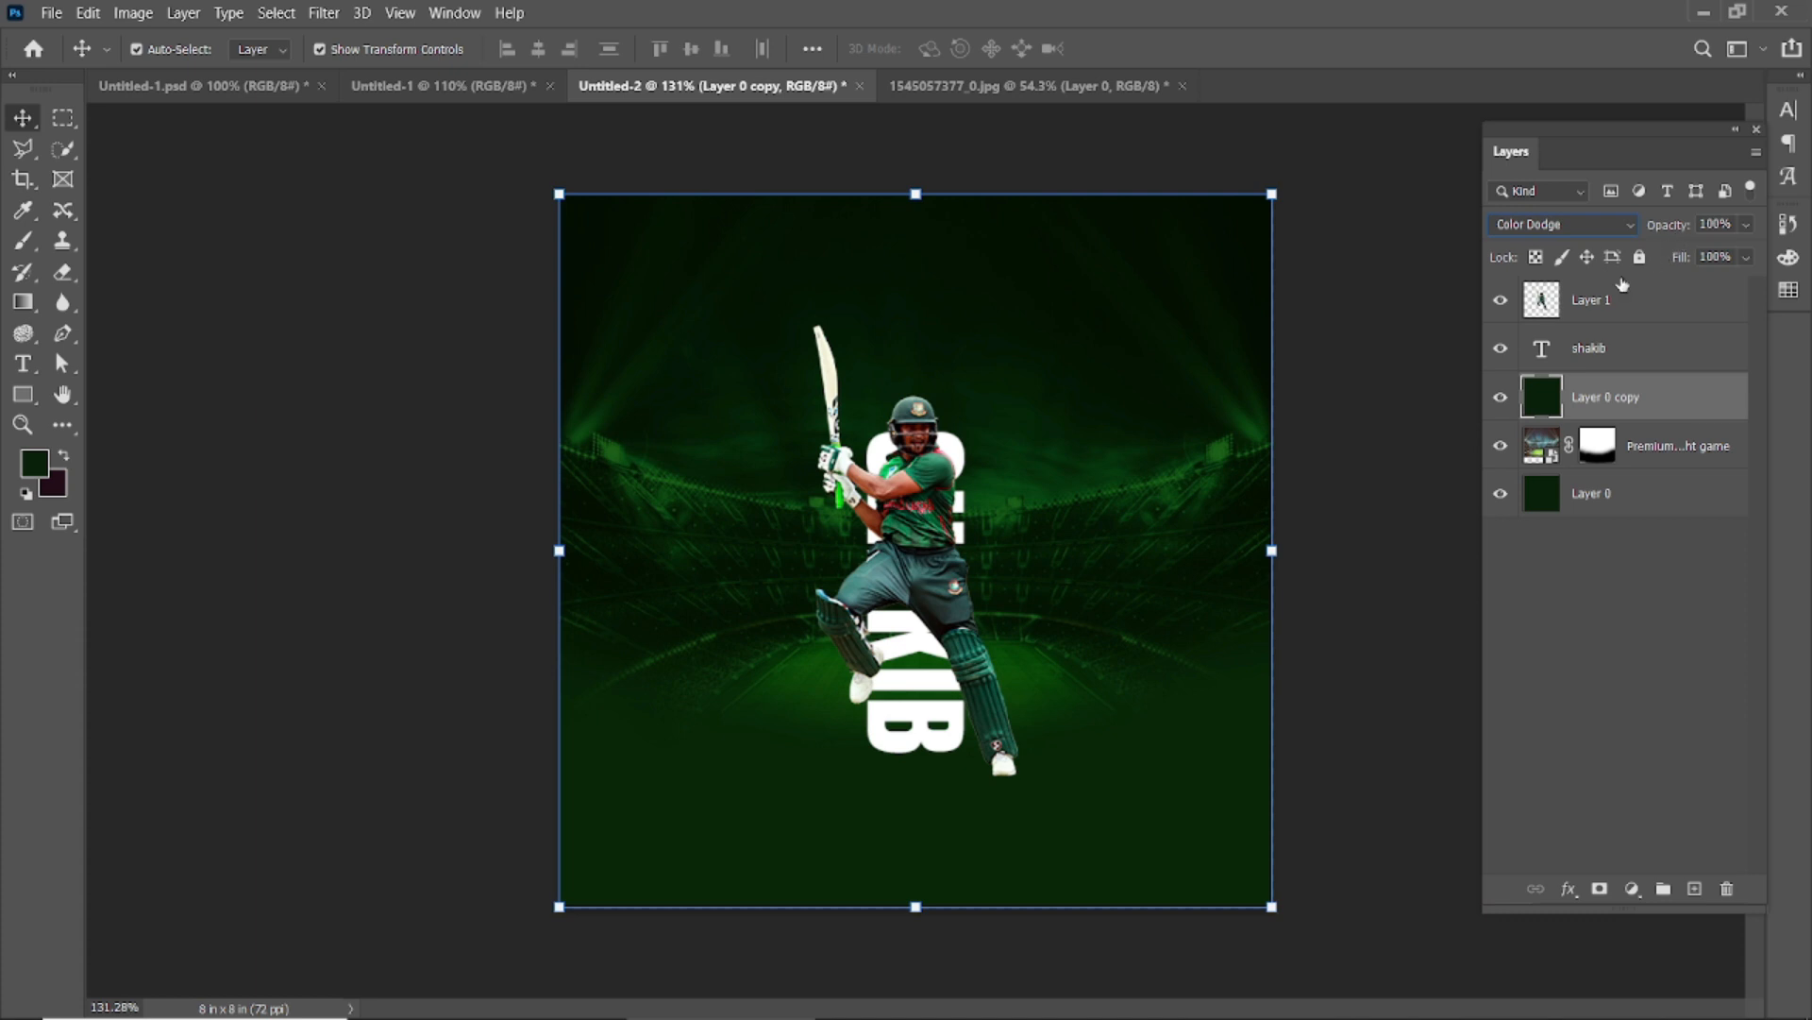
click(1501, 398)
click(1501, 399)
click(1503, 402)
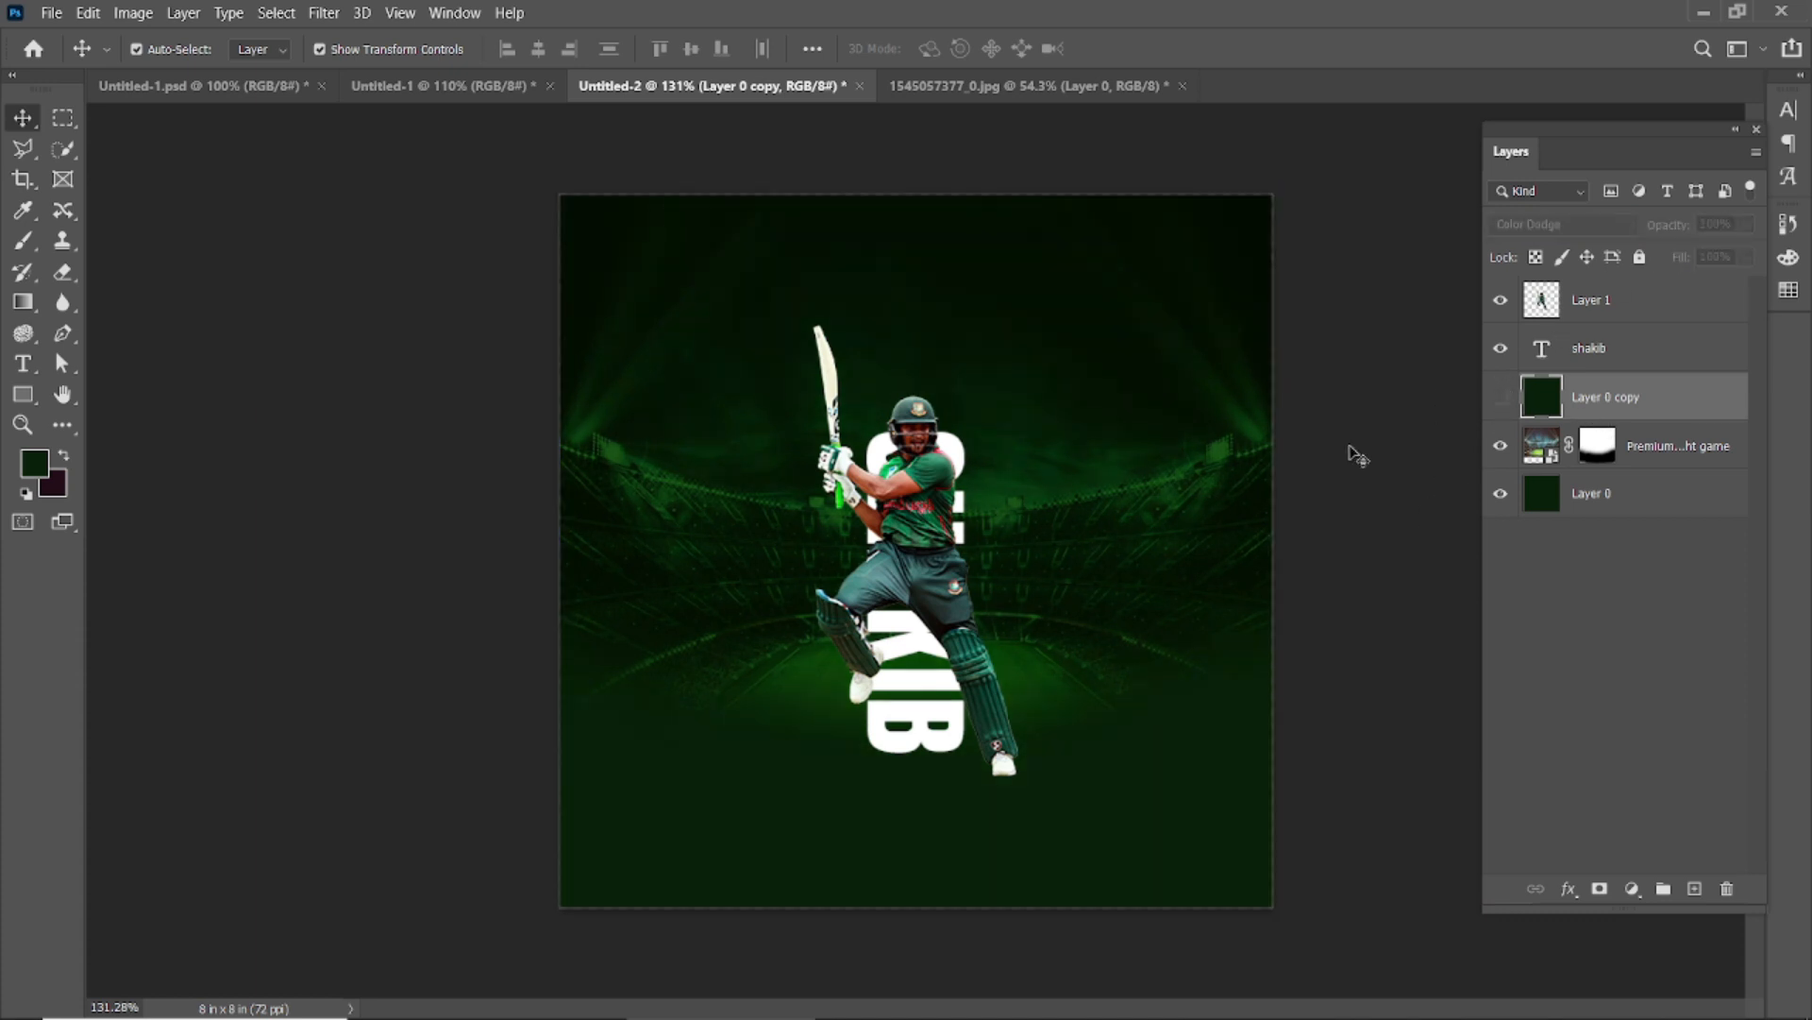
click(1359, 457)
Paste the white distressed texture as a vector smart object, rotate it 90° and commit the placement
key(ctrl+v)
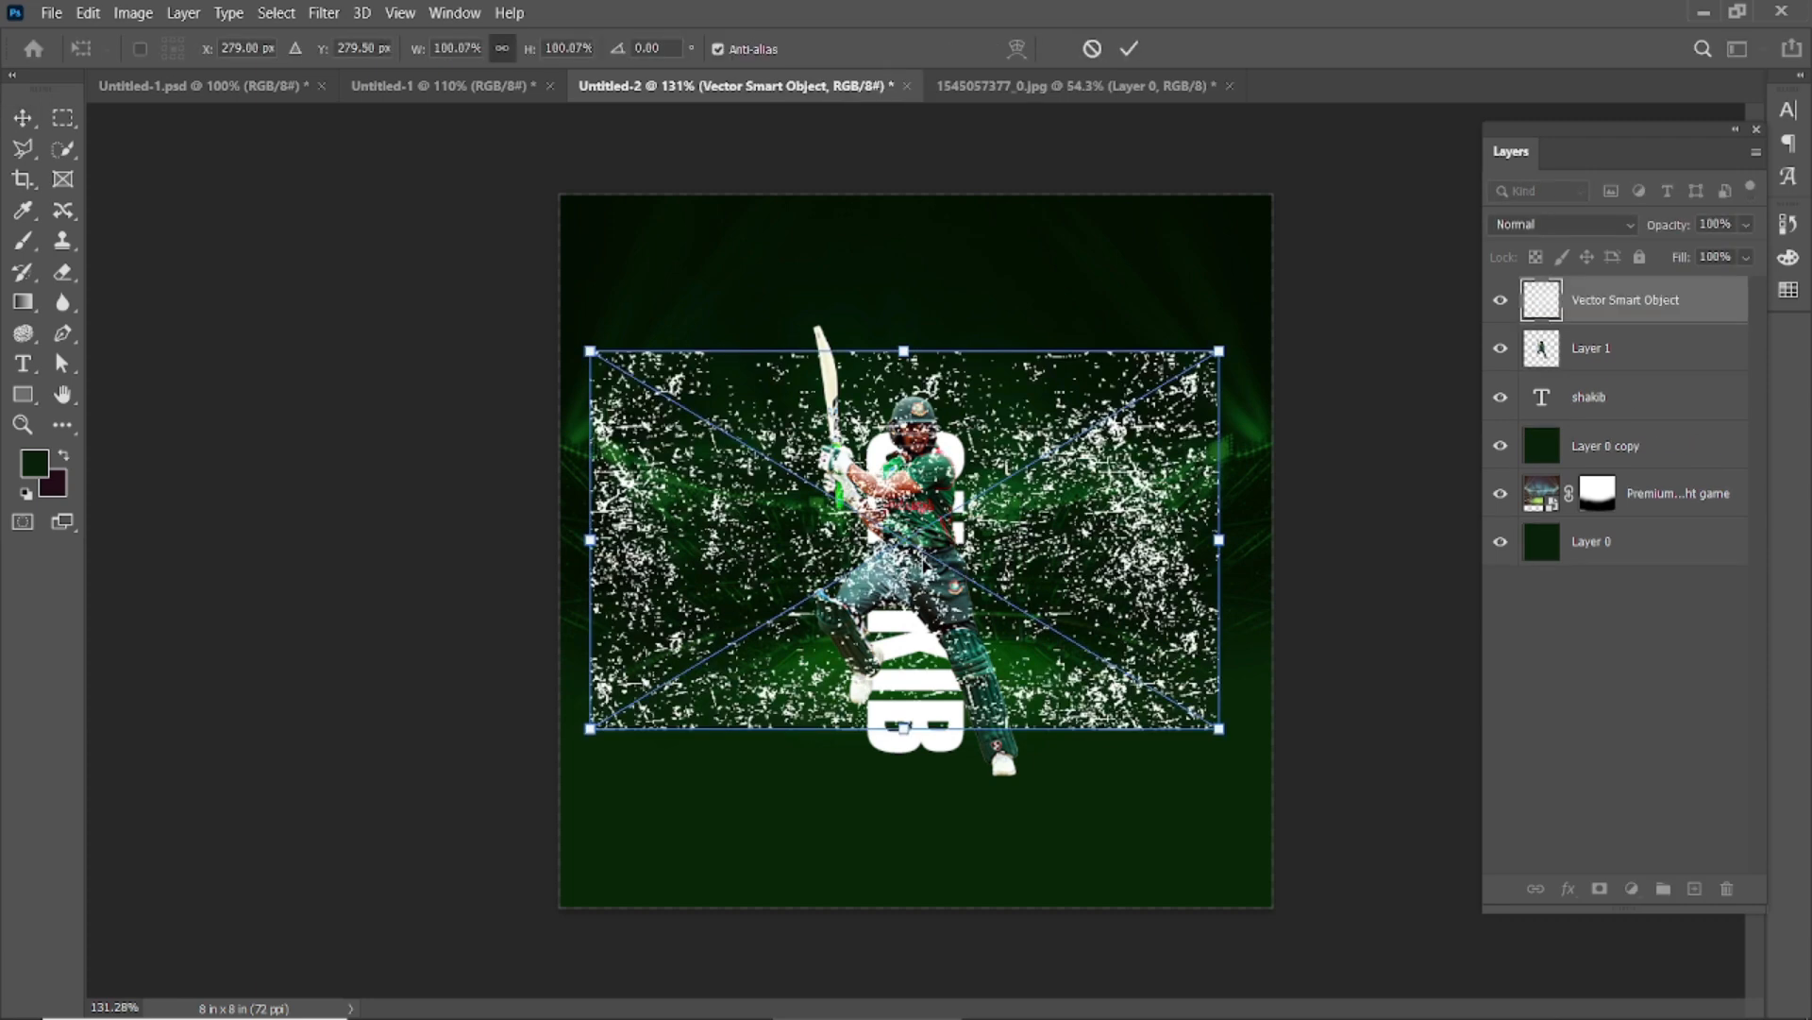
drag(1239, 739, 722, 840)
scroll(1064, 884, down, 2)
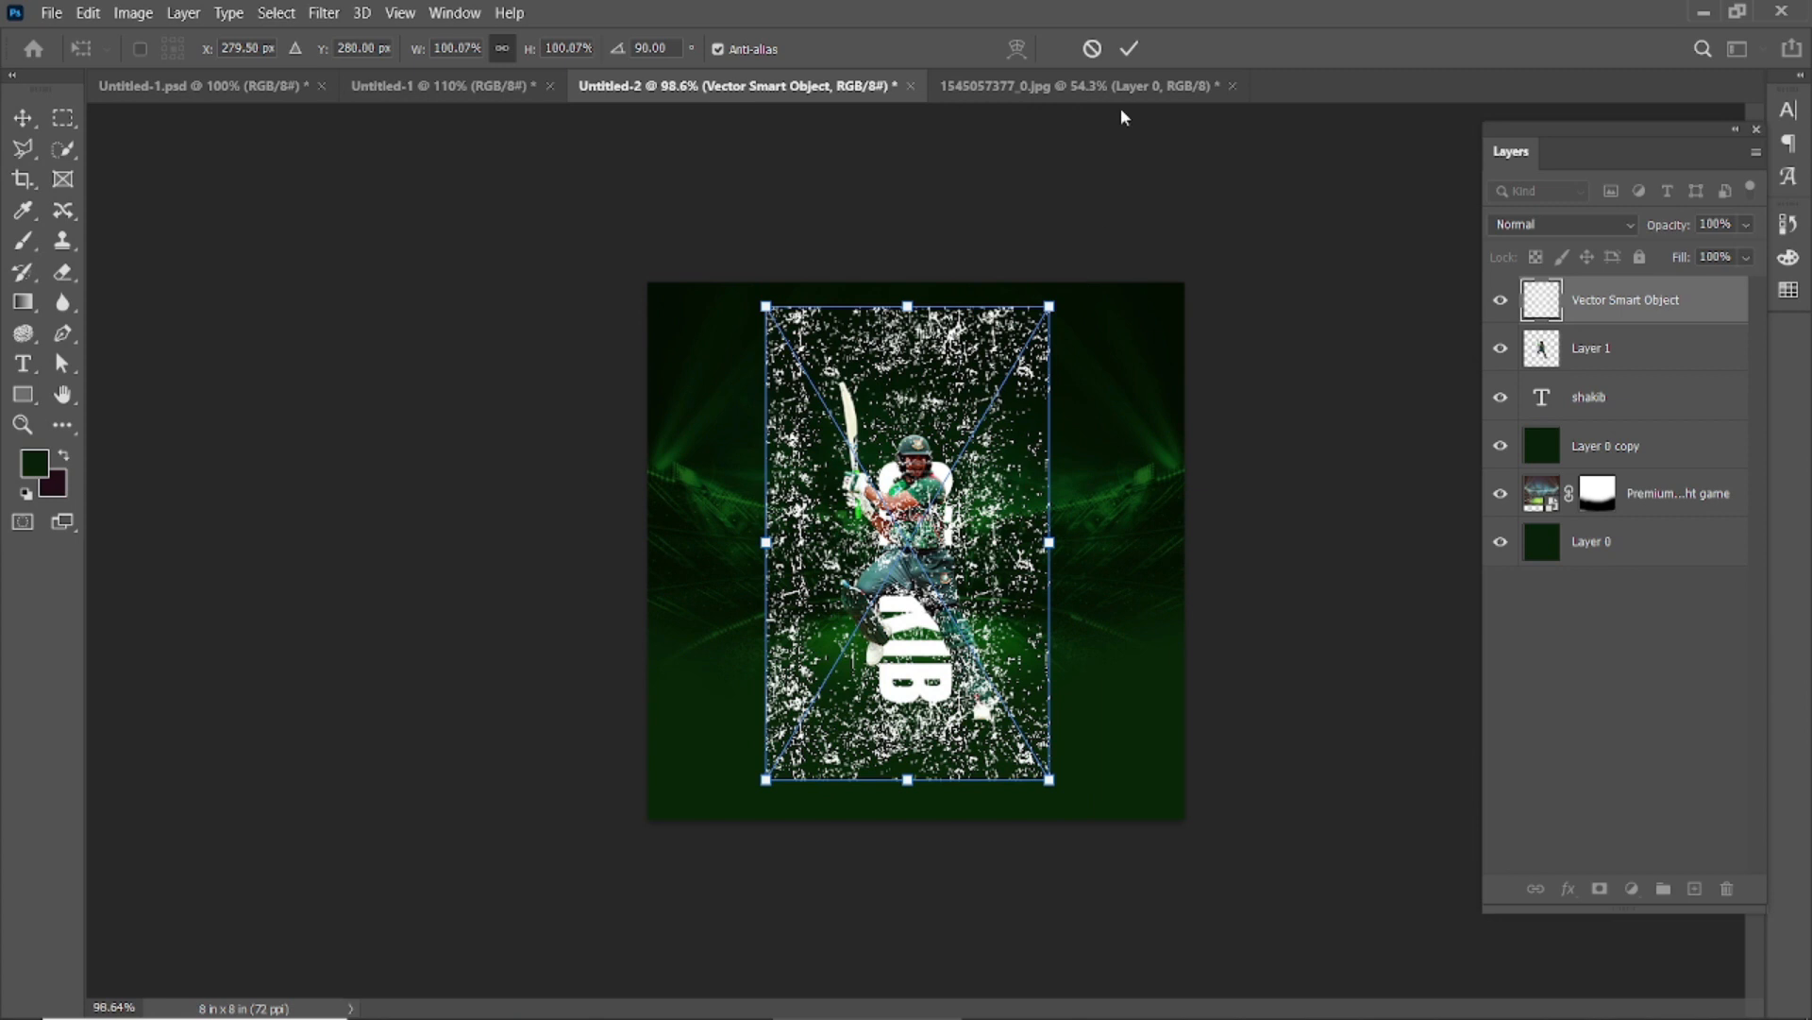
click(1131, 49)
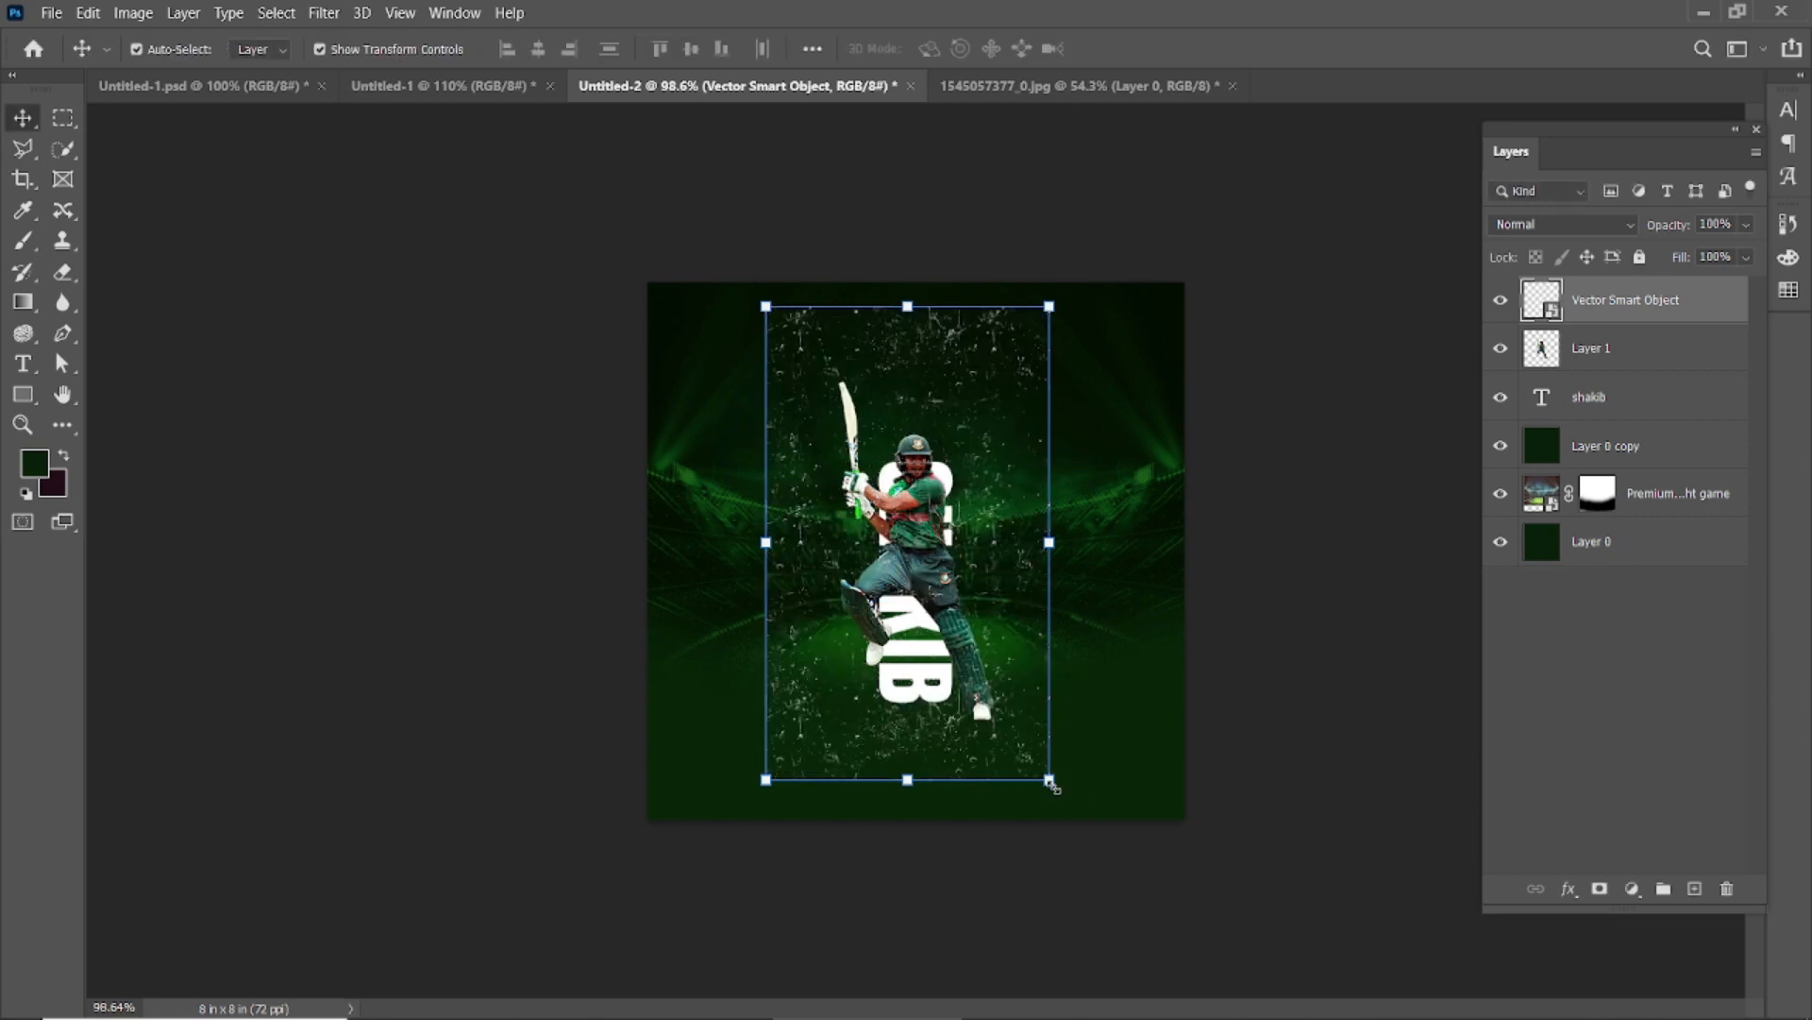
Enlarge the distressed texture to cover the canvas height and align it with the canvas's left edge
drag(1053, 785, 1081, 833)
click(1129, 48)
drag(977, 541, 878, 546)
key(ctrl+z)
click(1611, 302)
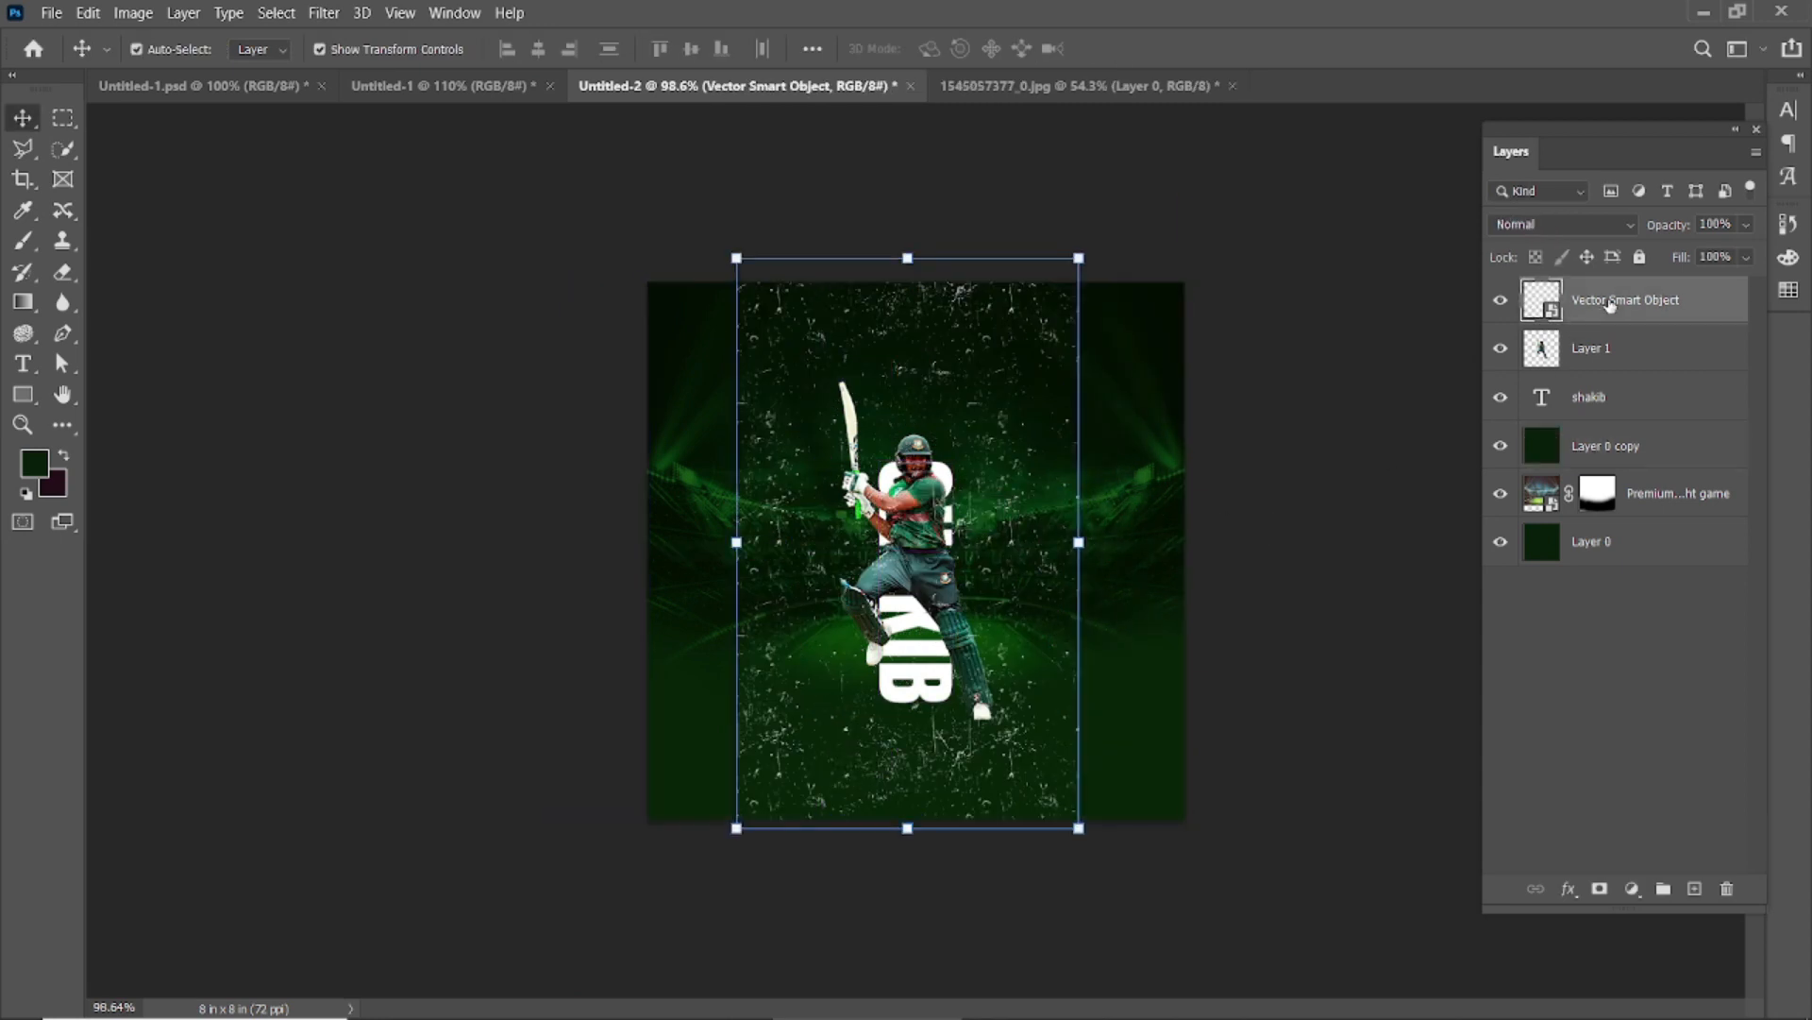
key(ctrl+t)
drag(831, 452, 741, 444)
drag(818, 533, 1079, 515)
click(1129, 48)
Duplicate the distressed texture layer and move the copy across to cover the right half of the canvas
drag(1638, 316, 1695, 889)
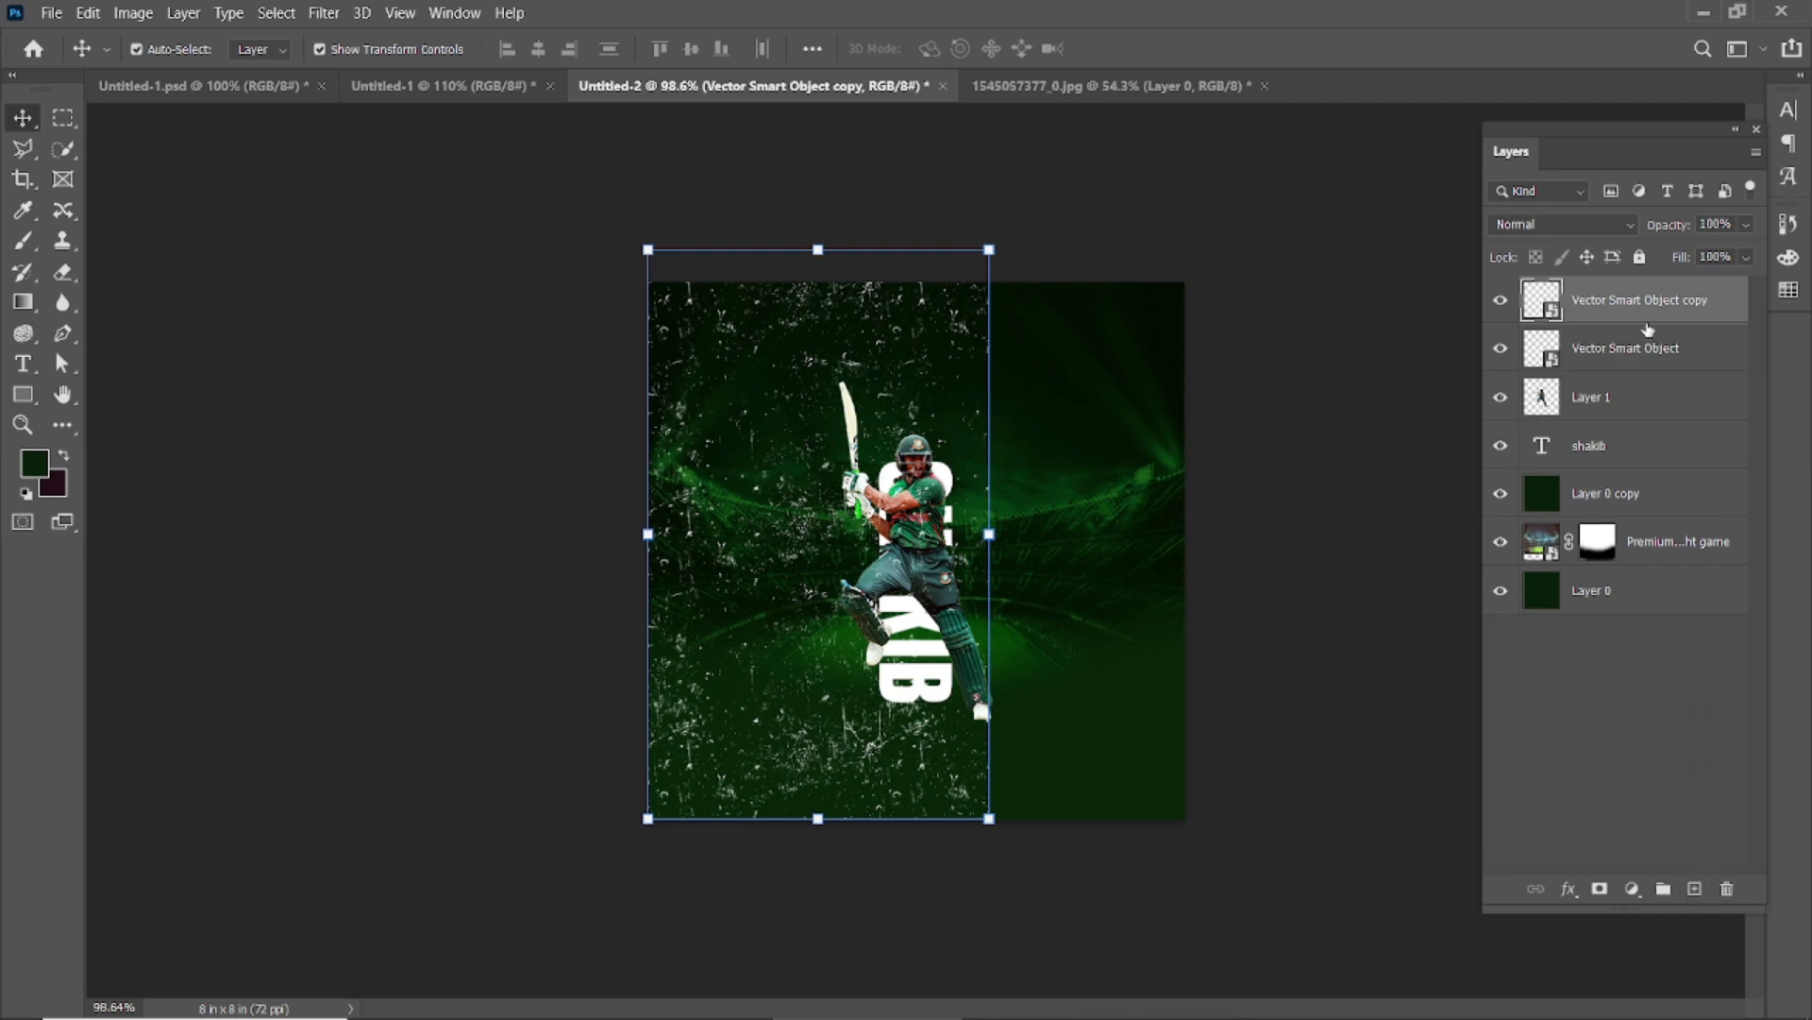
key(ctrl+t)
drag(841, 421, 1079, 436)
click(1129, 48)
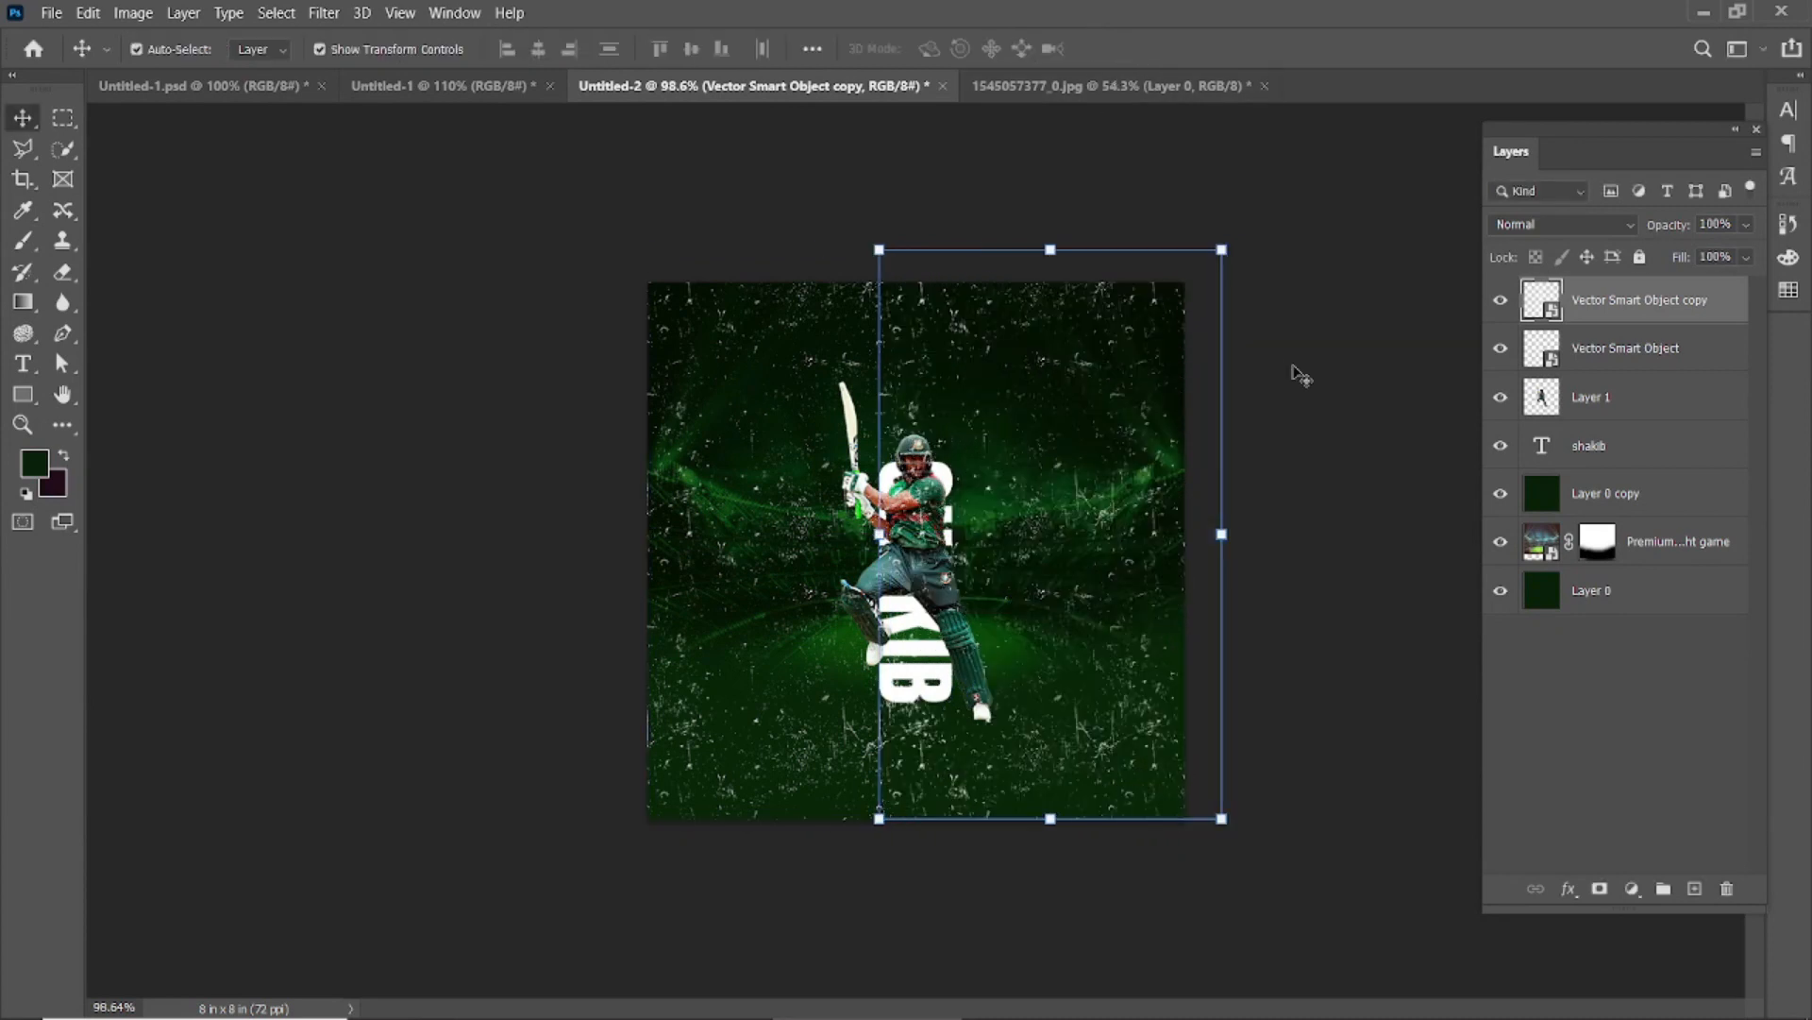
Move both texture layers below the shakib text layer and set their opacity to 25% and fill to 64%
click(1625, 350)
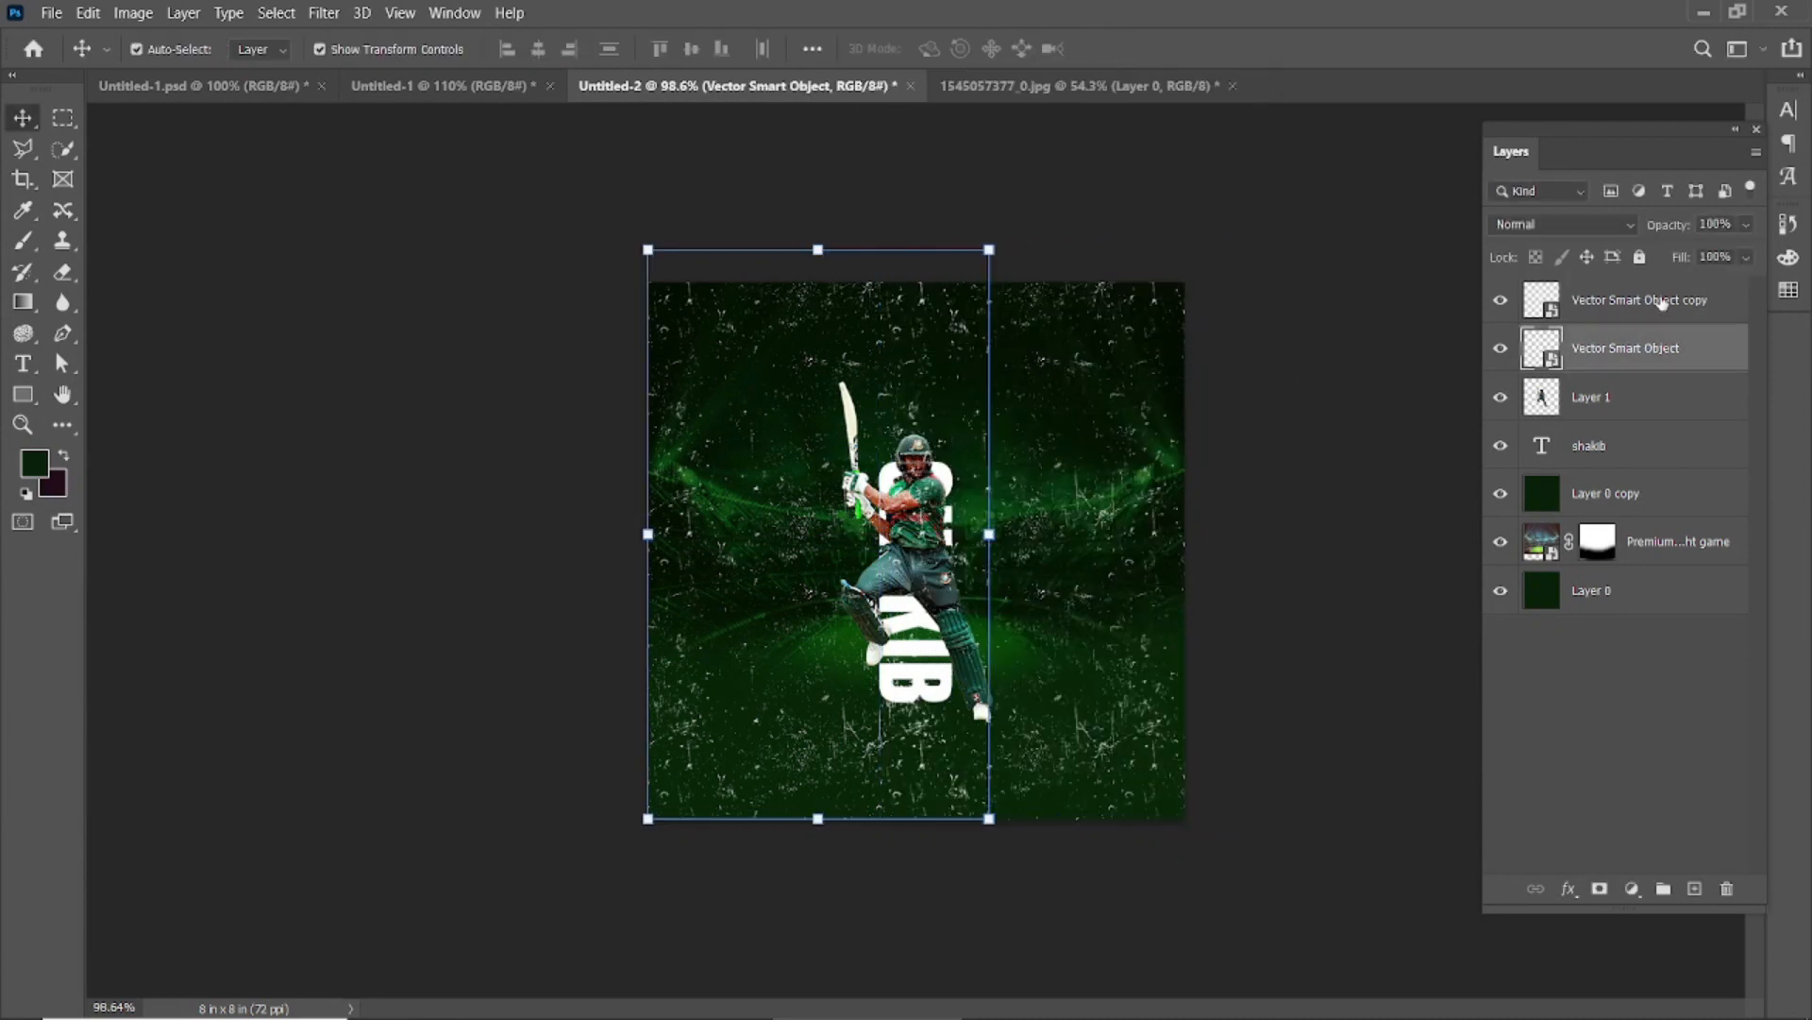
shift+click(1648, 302)
drag(1647, 354, 1632, 479)
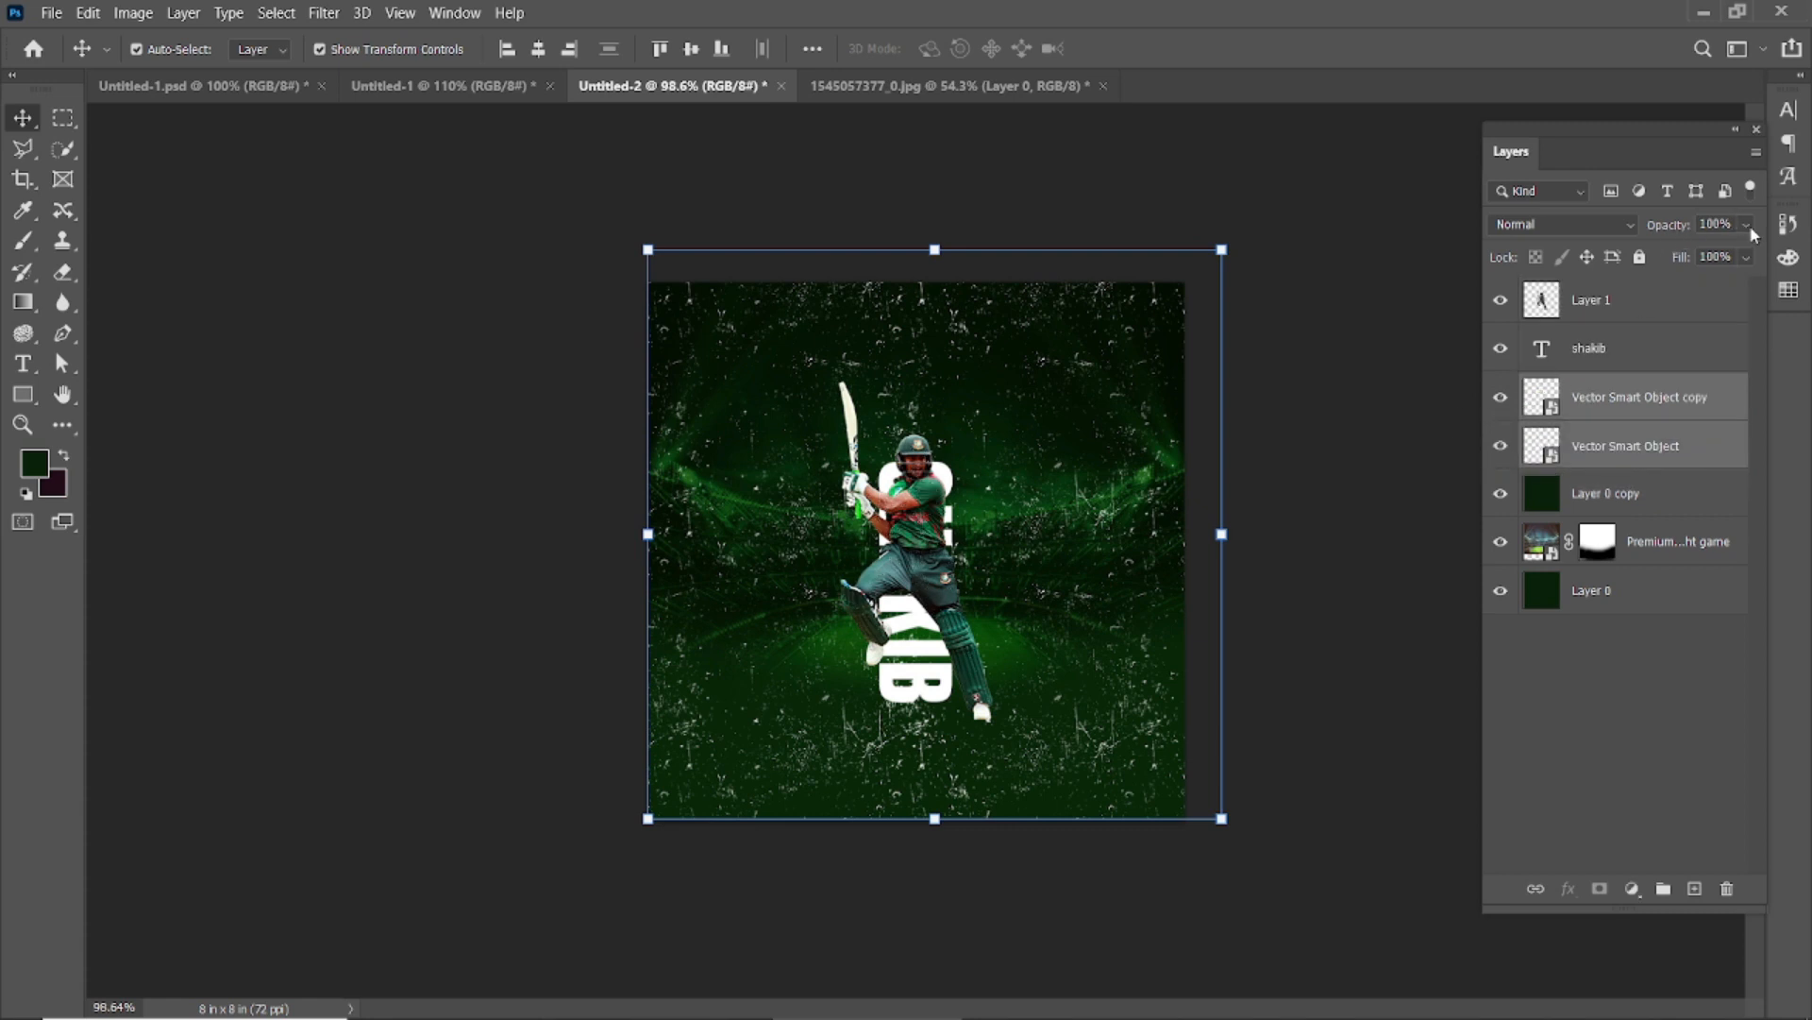
drag(1704, 255, 1690, 254)
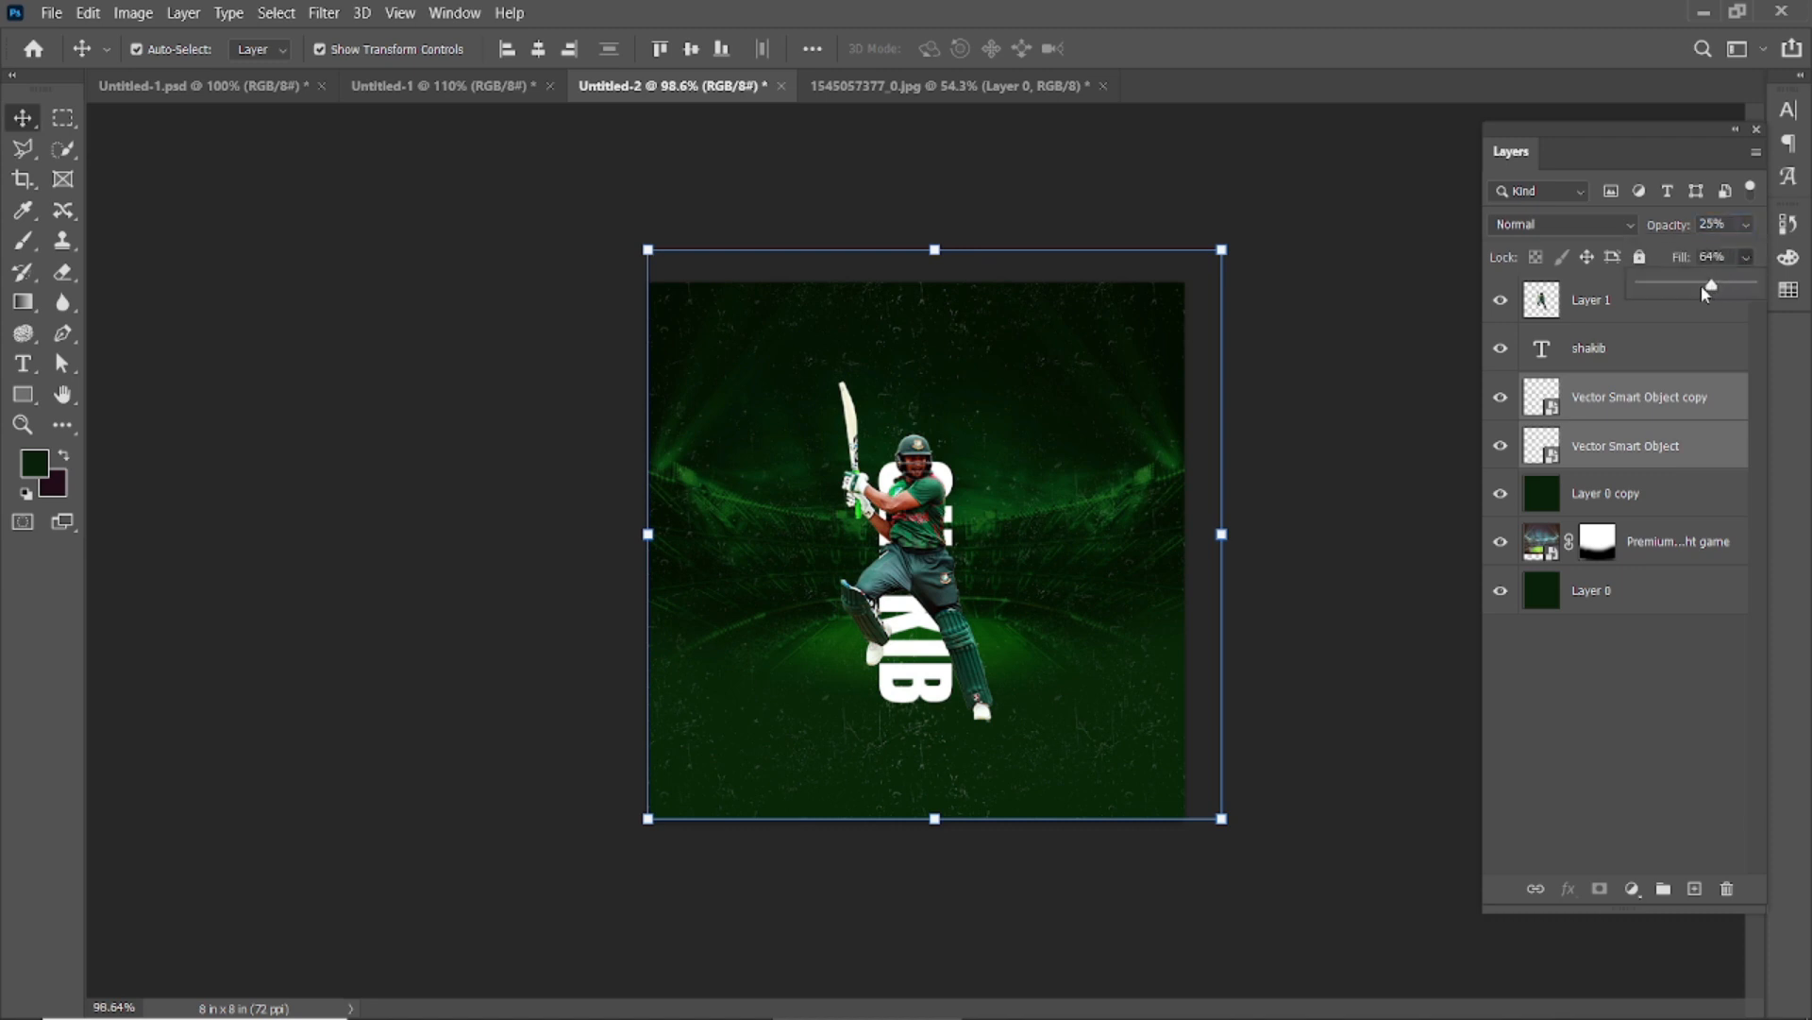
click(1397, 404)
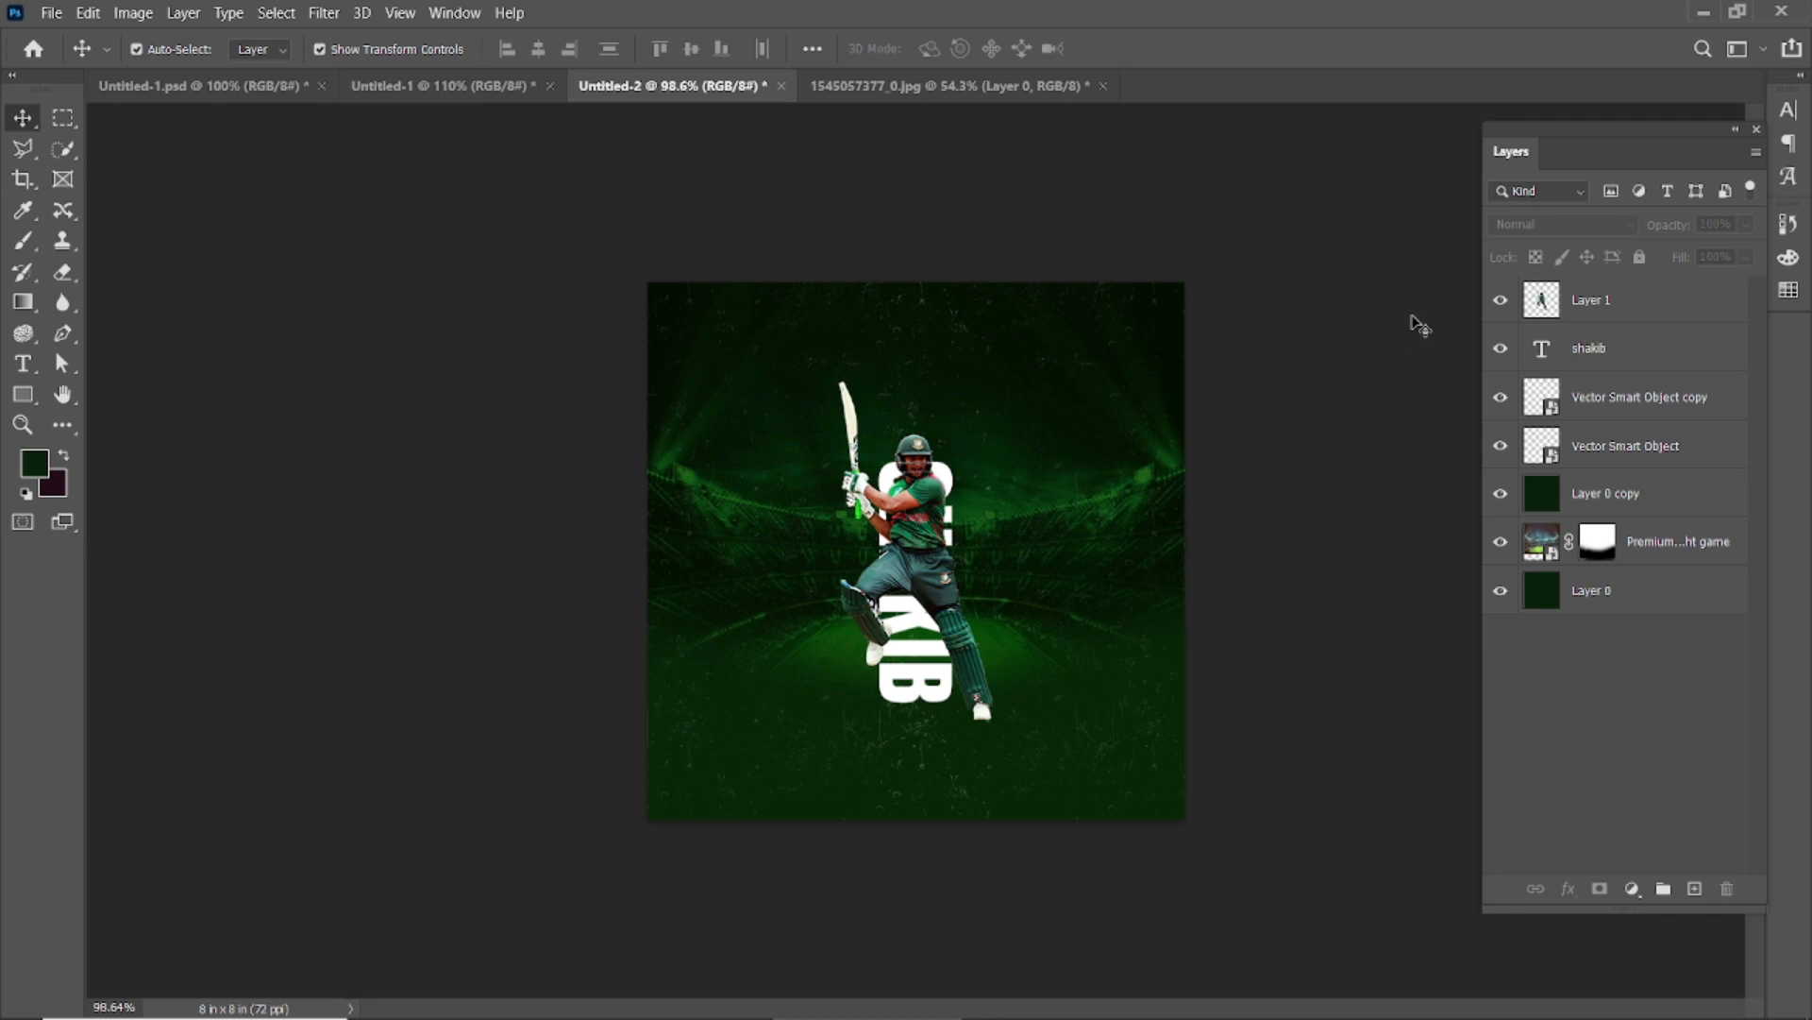
scroll(1147, 488, up, 3)
scroll(1147, 488, down, 3)
Open the tiger face JPG from the Downloads folder and move its image into the Untitled-2 poster document
click(51, 12)
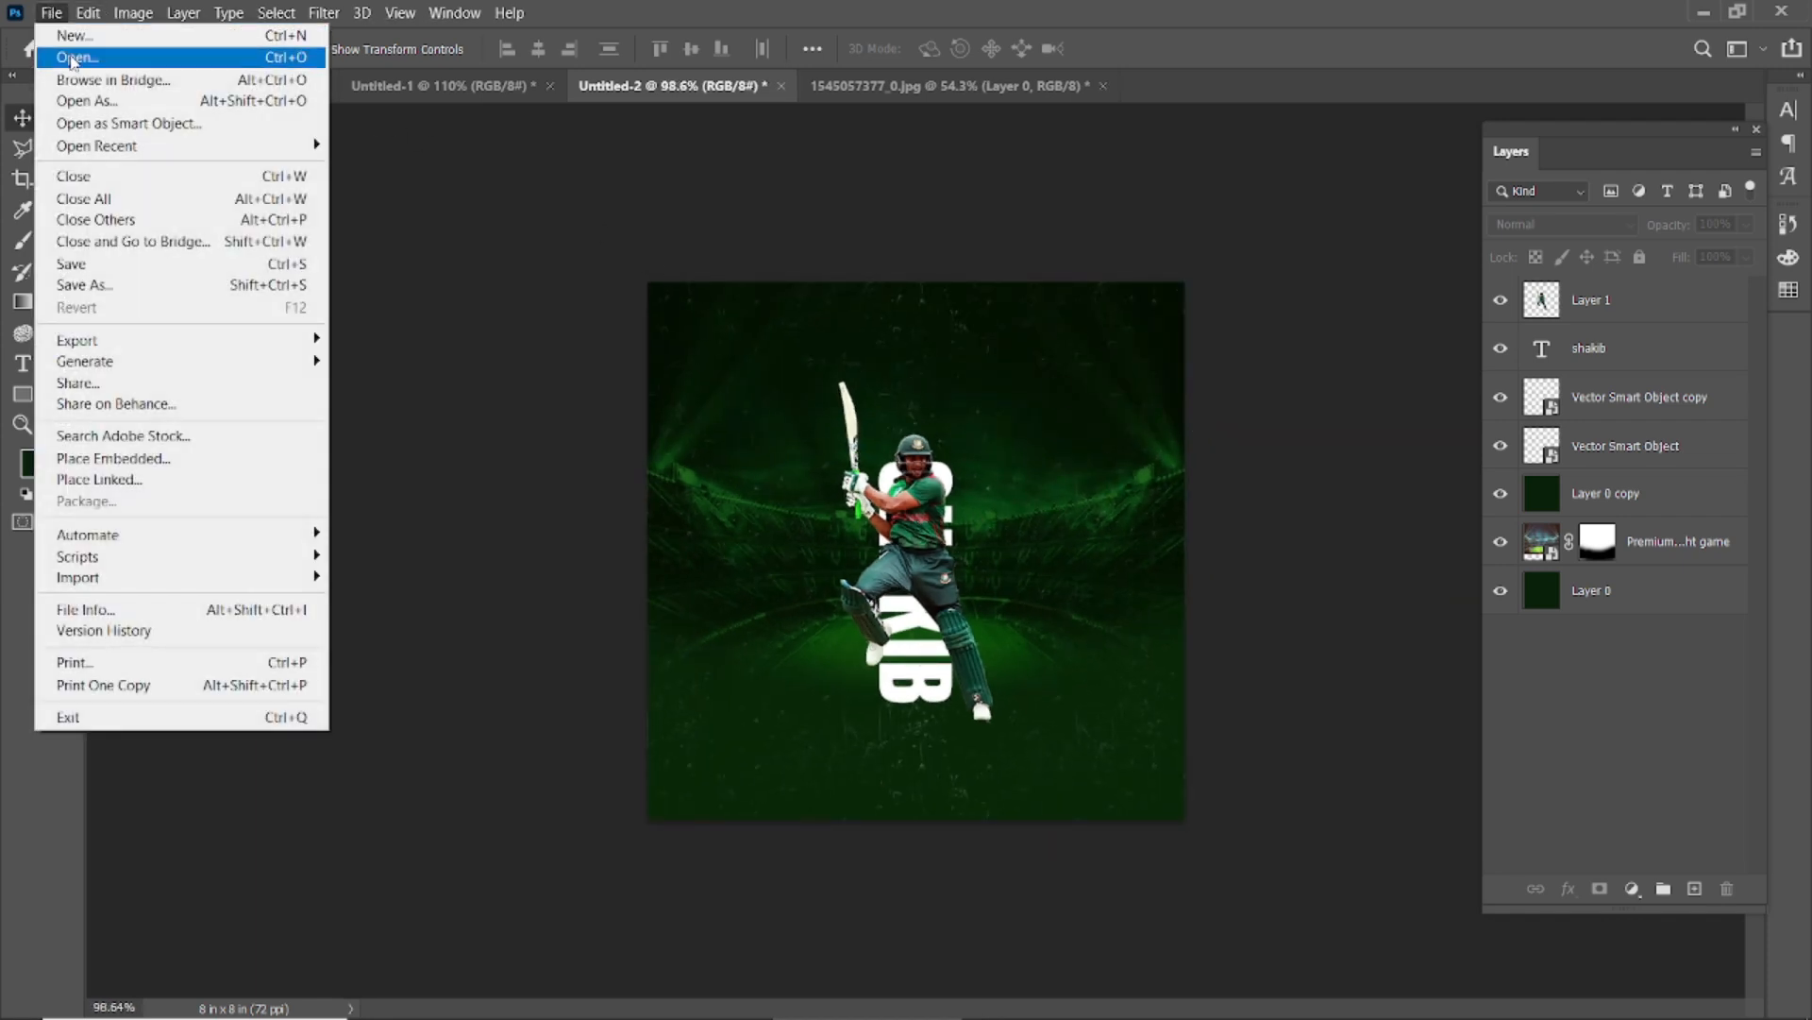
click(76, 57)
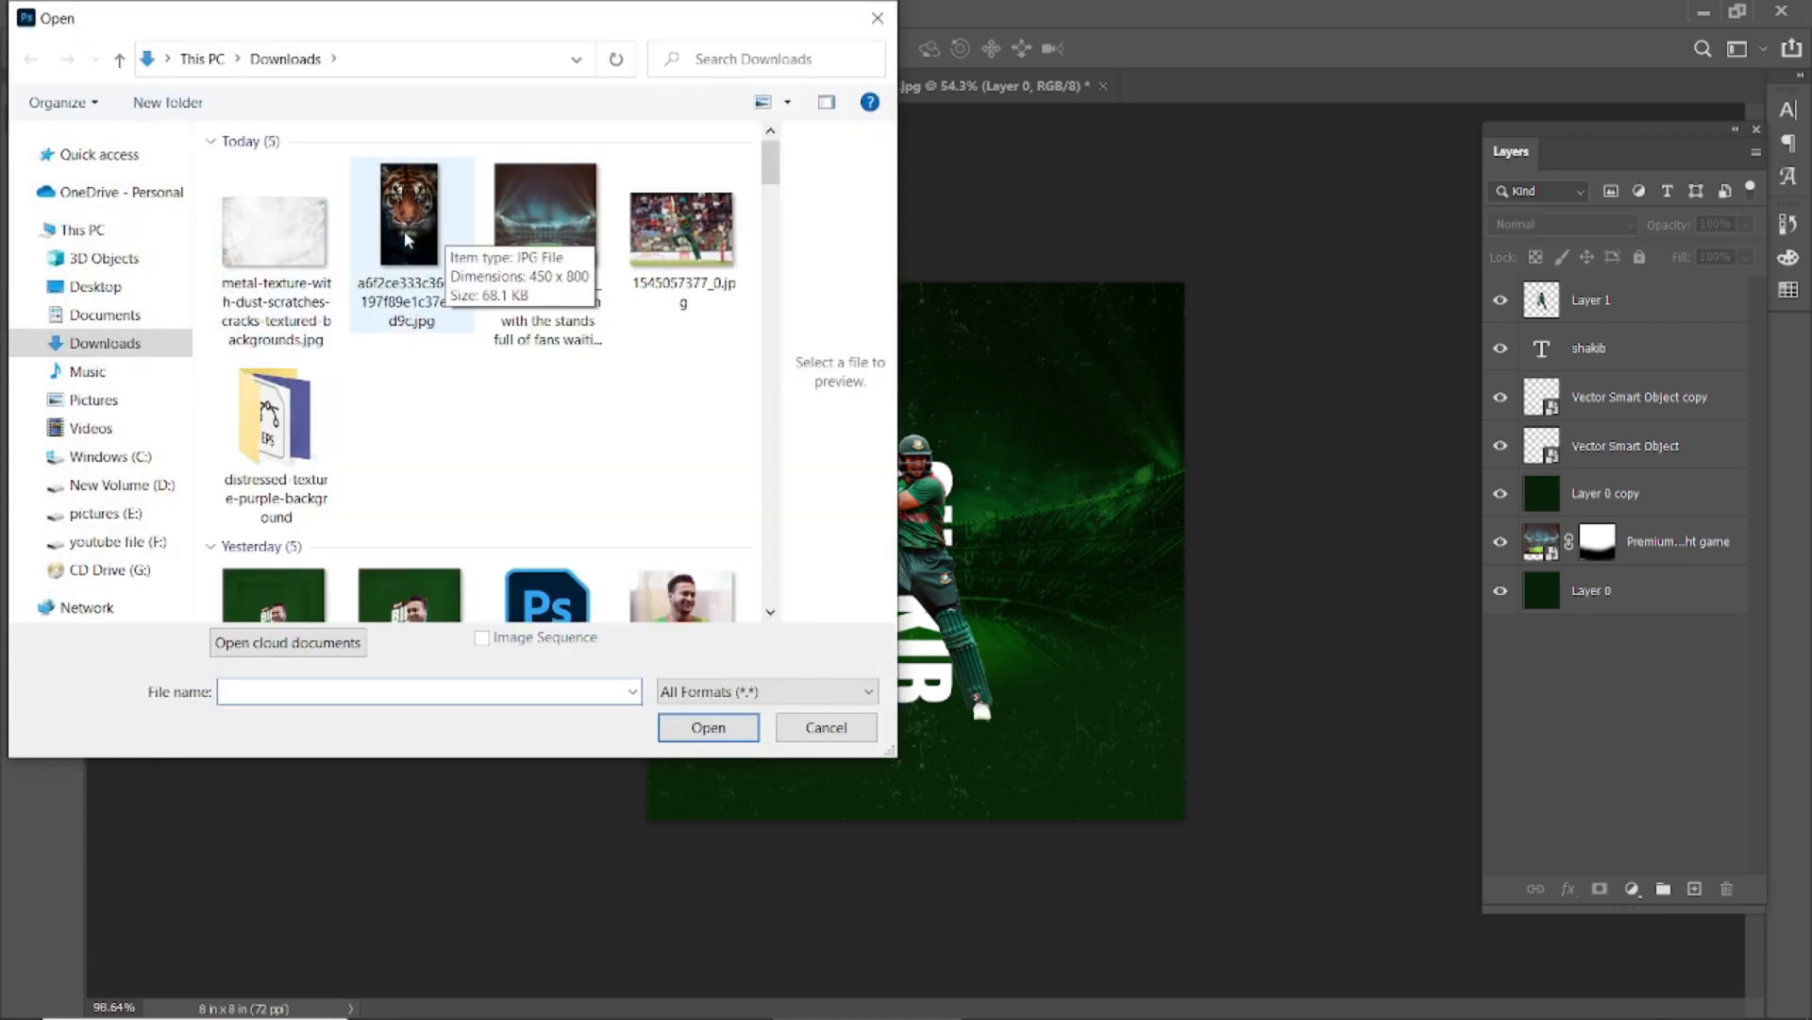
click(407, 239)
click(710, 728)
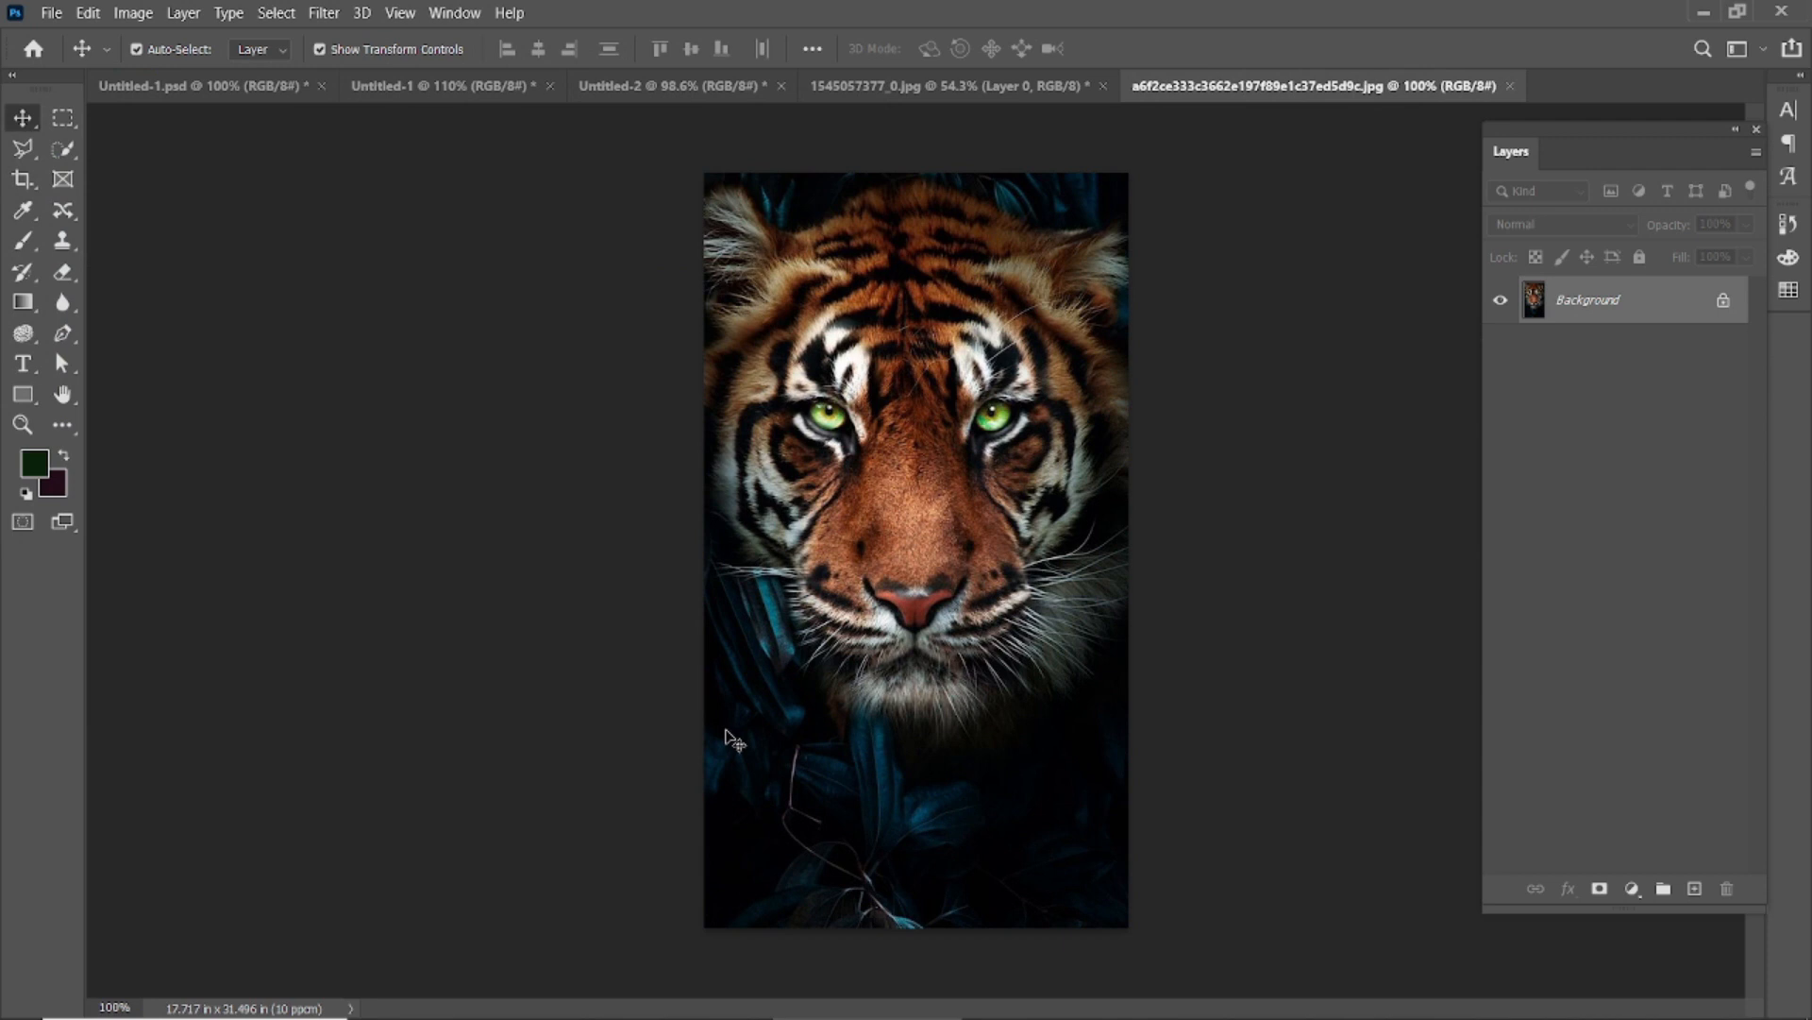
drag(930, 482, 860, 498)
scroll(861, 499, down, 1)
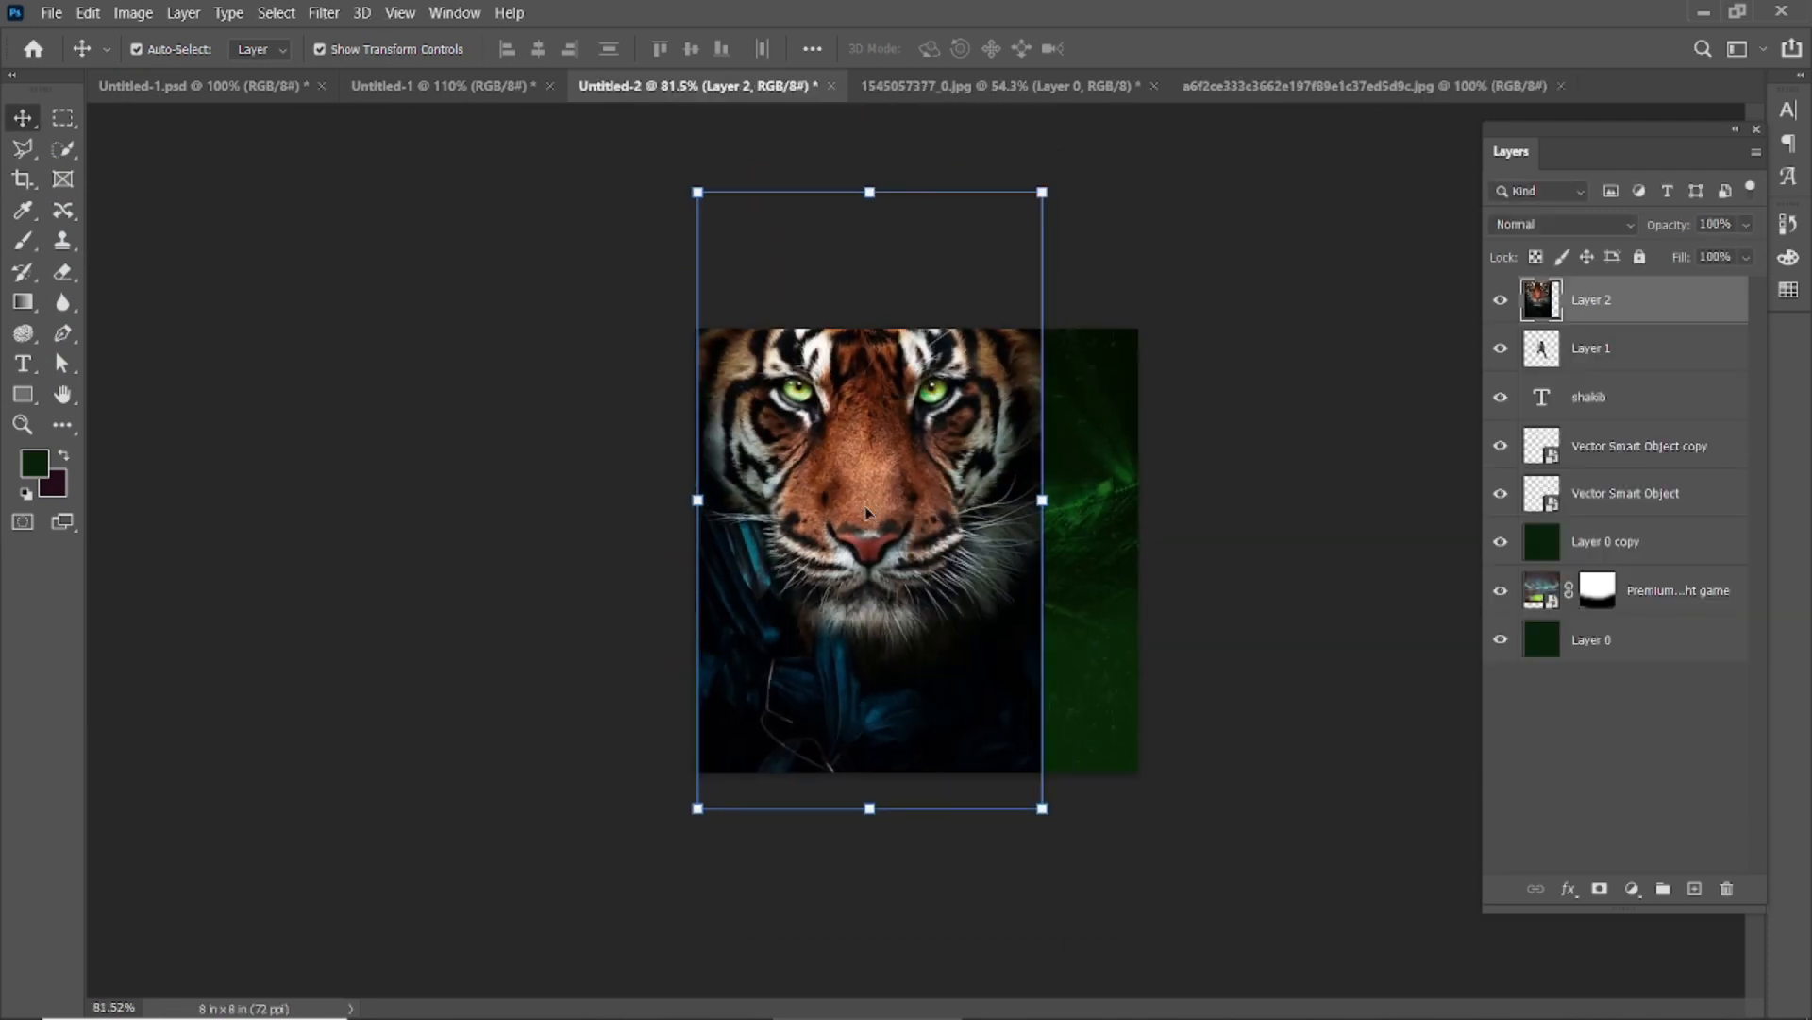
Scale the tiger image down and place it over the left half of the poster, beside the batsman
drag(1045, 190, 958, 381)
click(1170, 49)
drag(857, 498, 787, 621)
scroll(789, 539, up, 2)
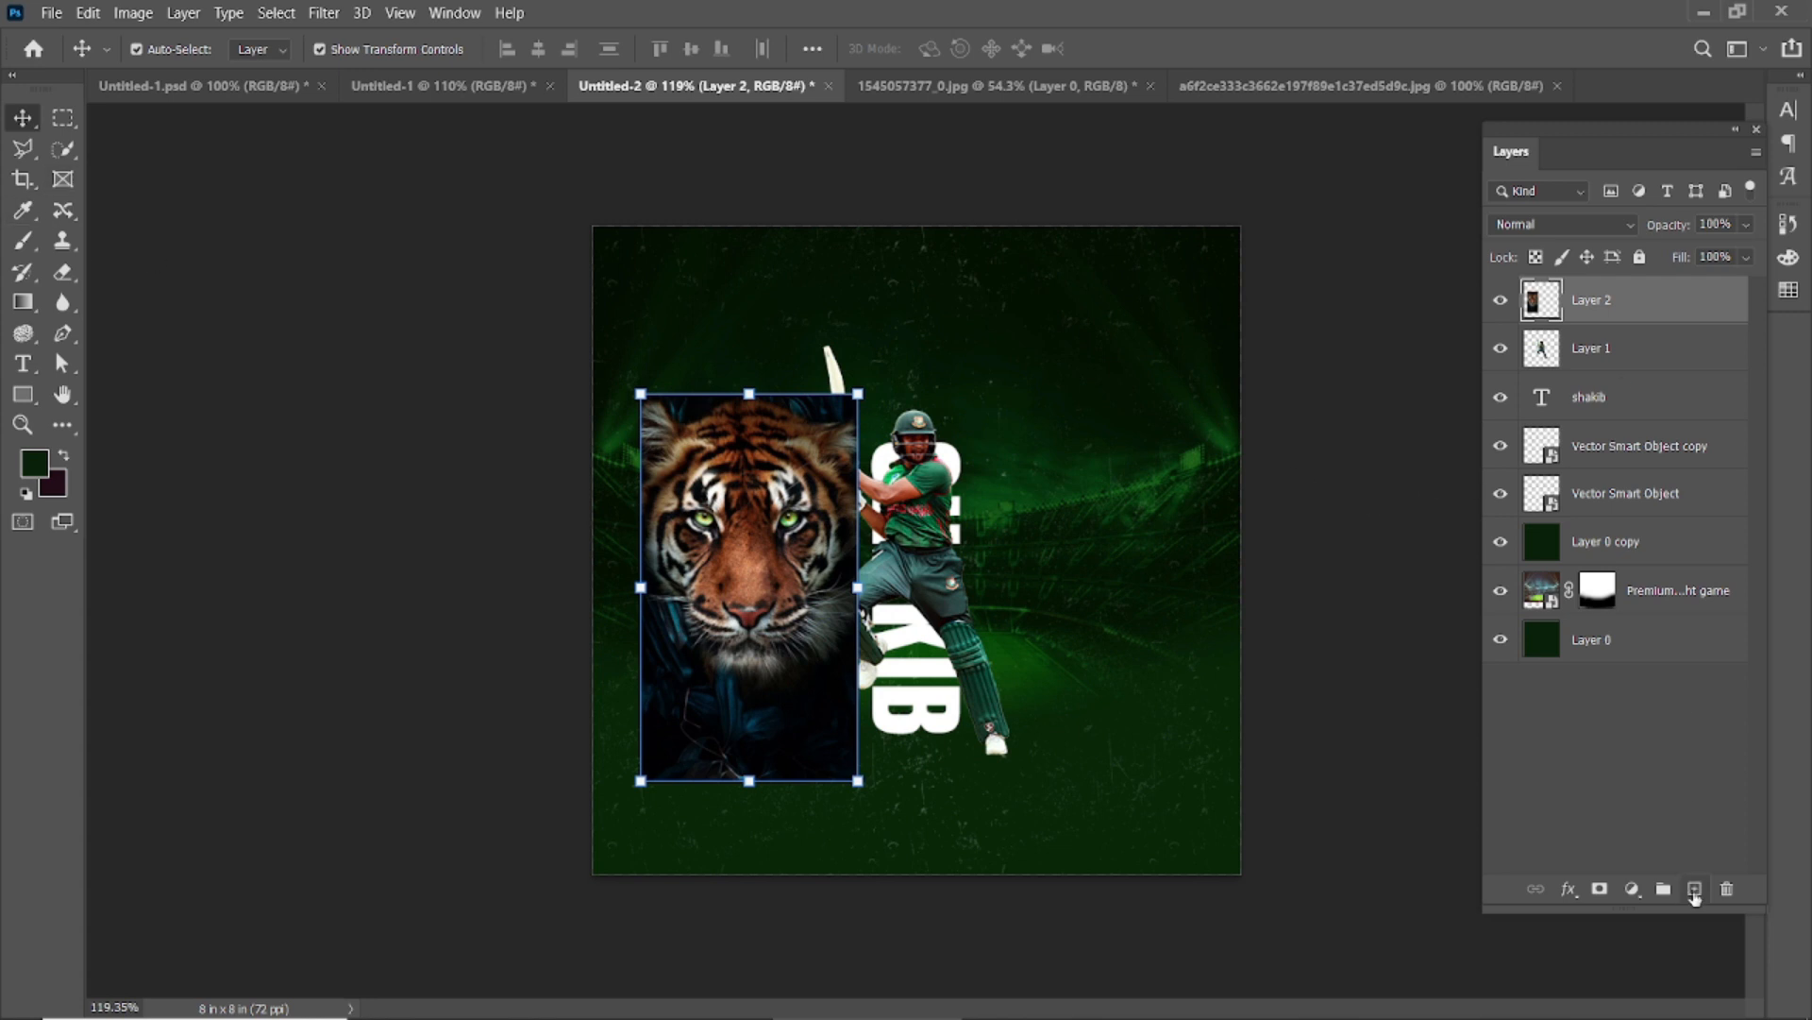
Add a layer mask to the tiger layer and paint out the image's lower part with a soft 200 px black brush
click(1695, 890)
drag(1615, 307, 1727, 890)
click(1600, 890)
click(25, 242)
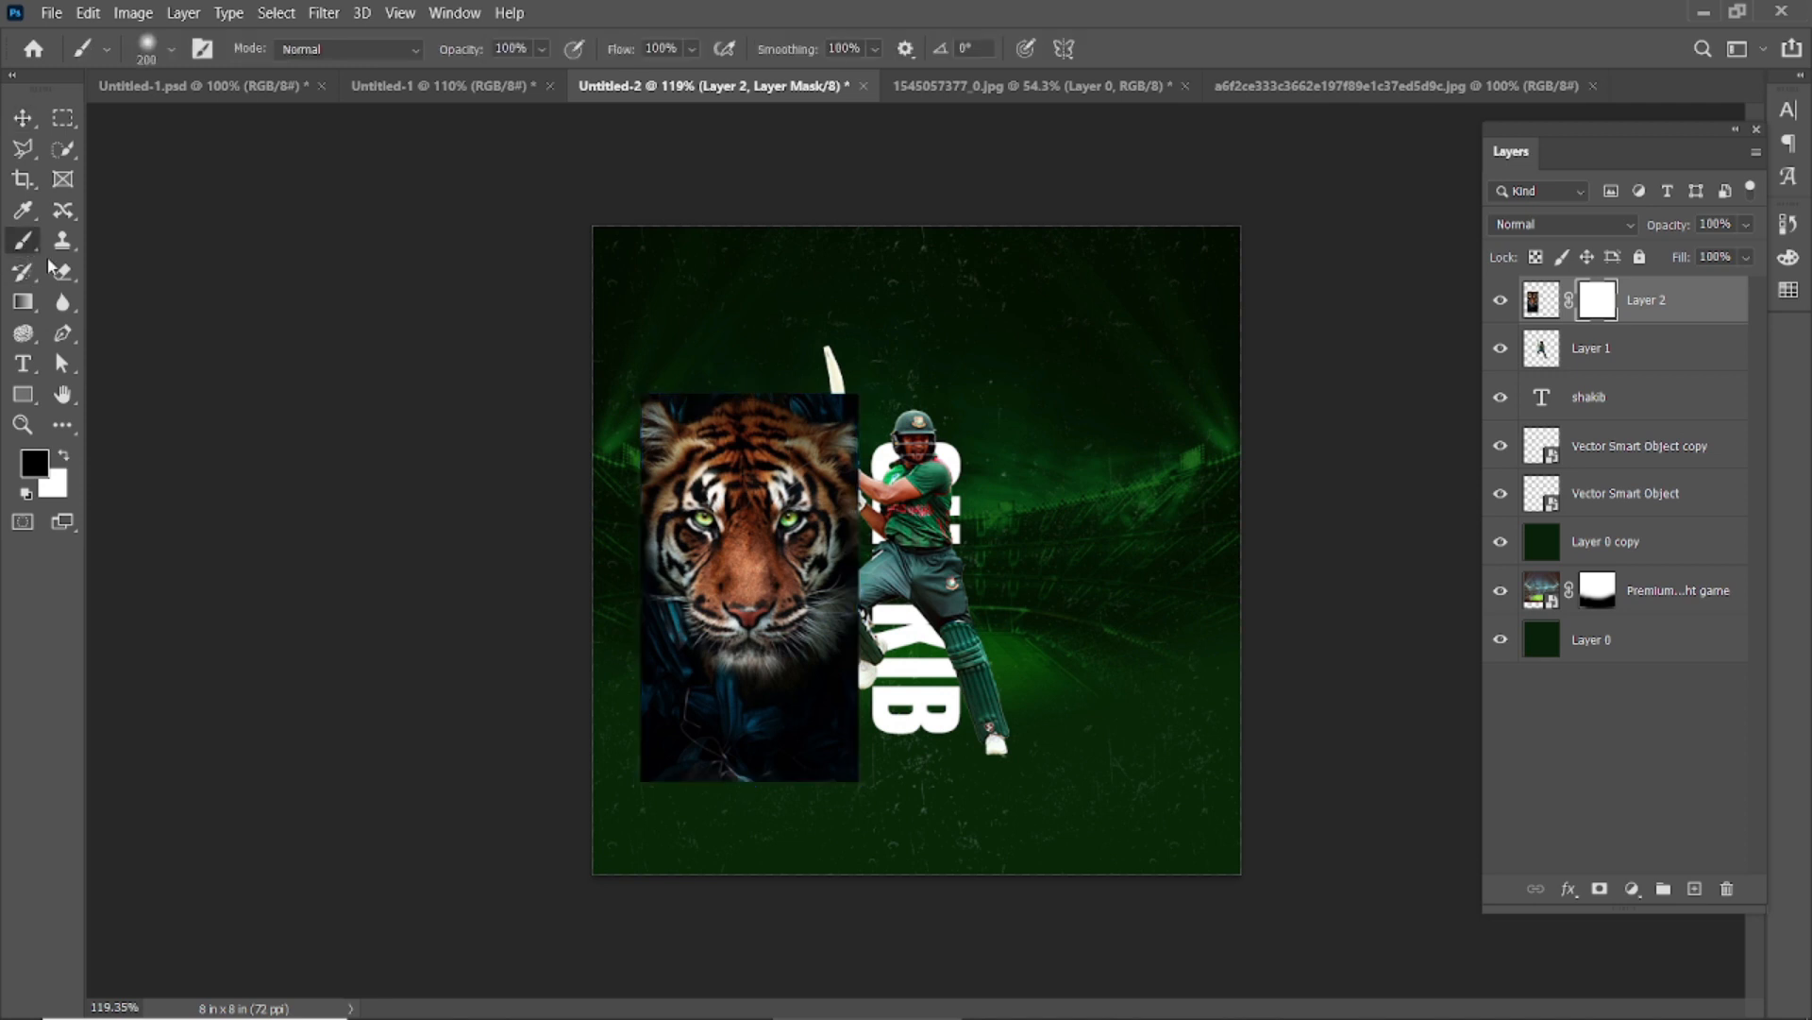
mouse_move(880, 736)
mouse_down()
mouse_move(851, 757)
mouse_move(597, 775)
mouse_move(615, 760)
mouse_up()
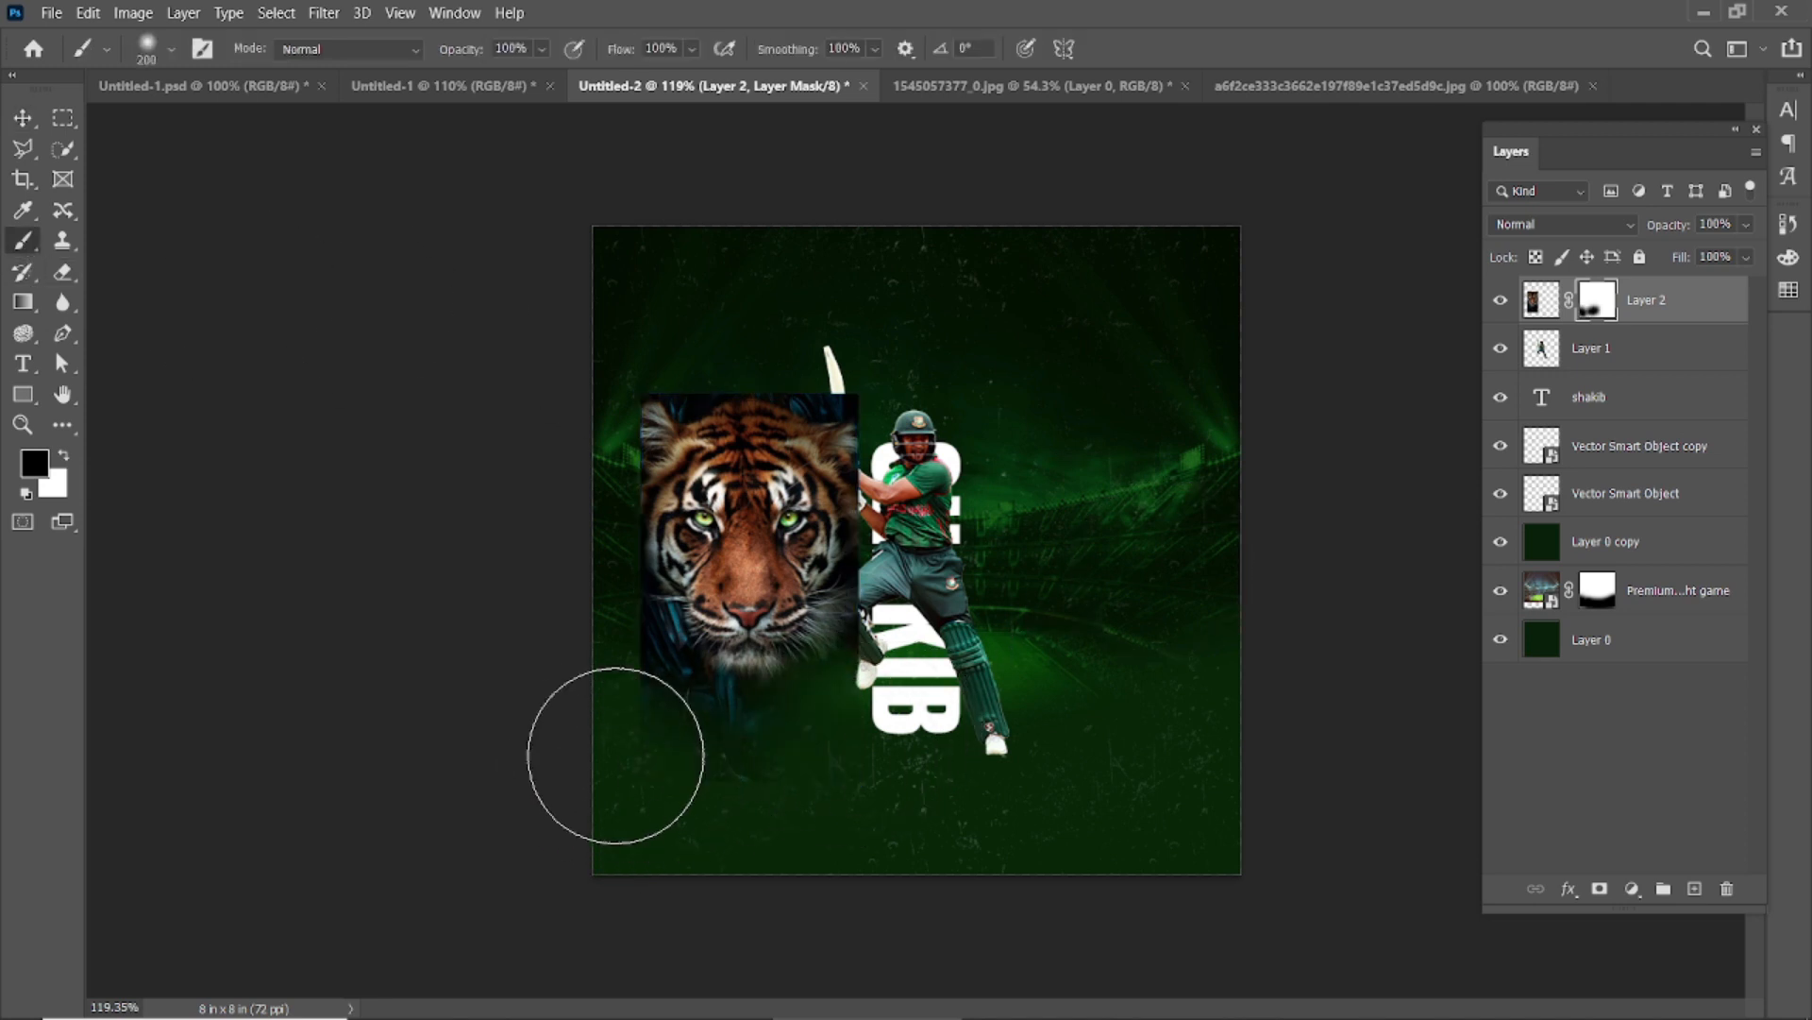
Mask out the tiger image's remaining top and side edges around the head, reducing the soft brush from 150 to 90 px
key(bracketleft)
key(bracketleft)
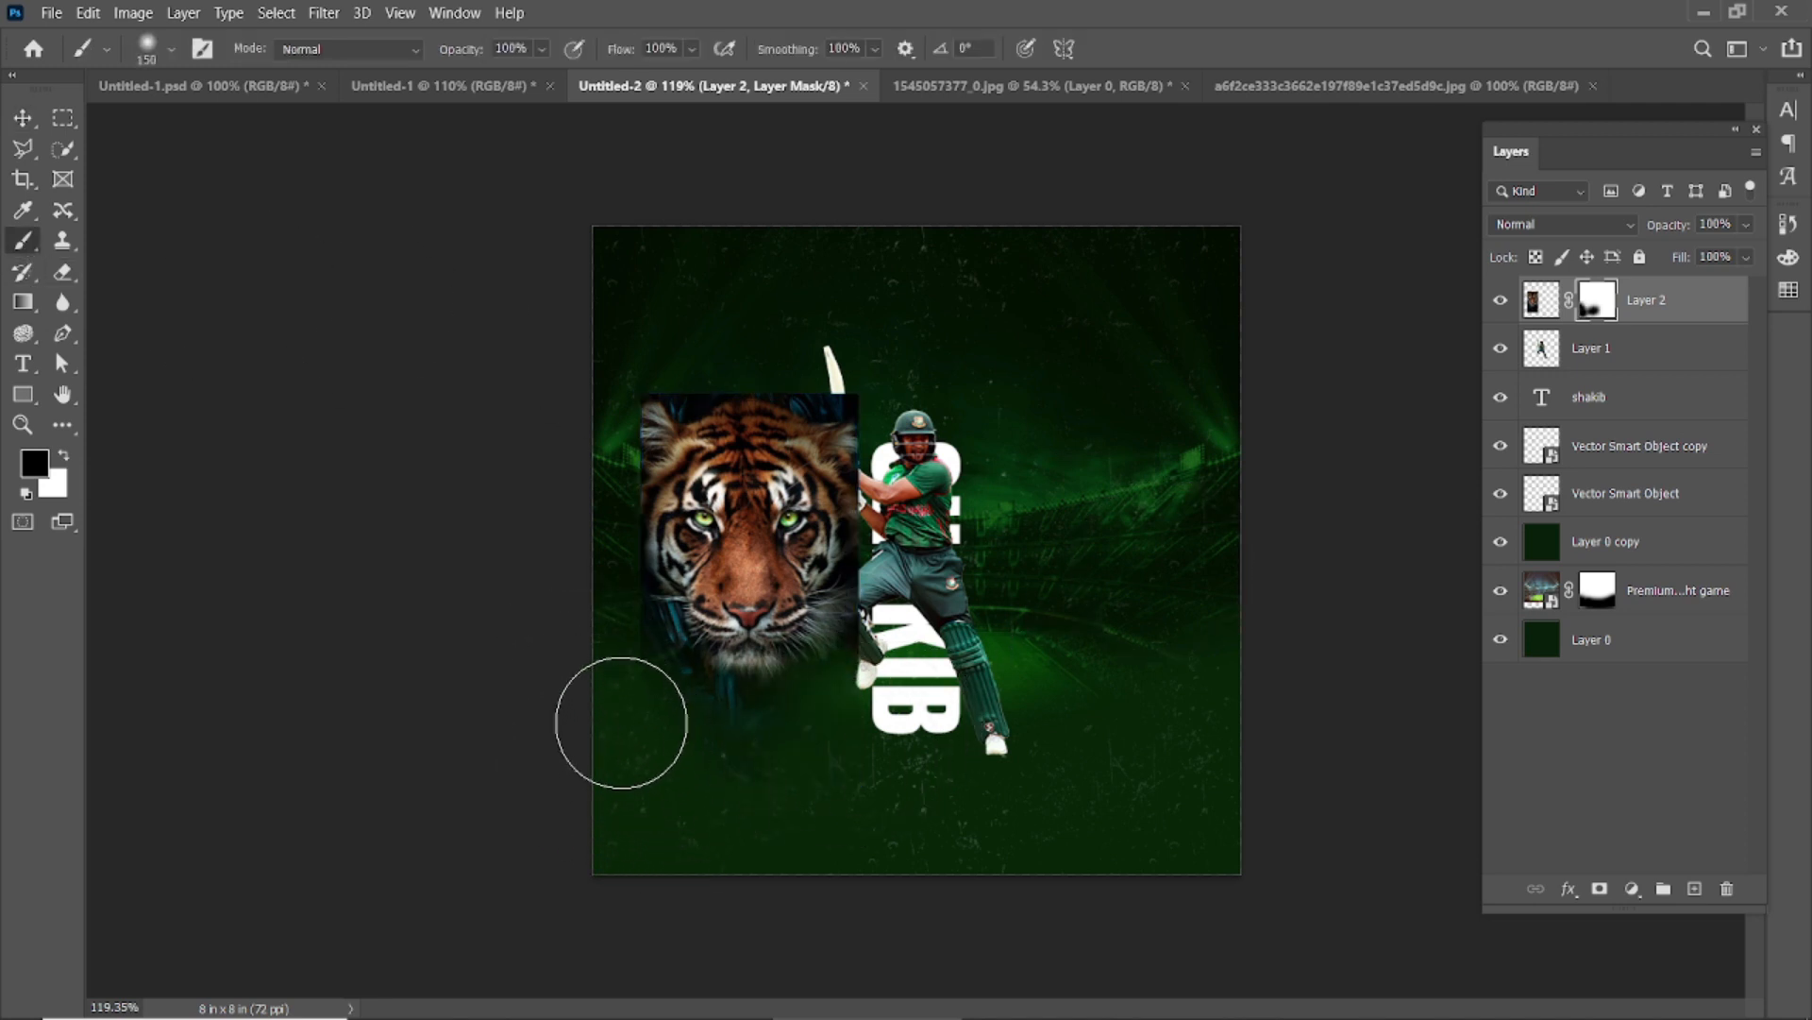
mouse_move(915, 405)
mouse_down()
mouse_move(711, 316)
mouse_move(688, 355)
mouse_move(599, 356)
mouse_up()
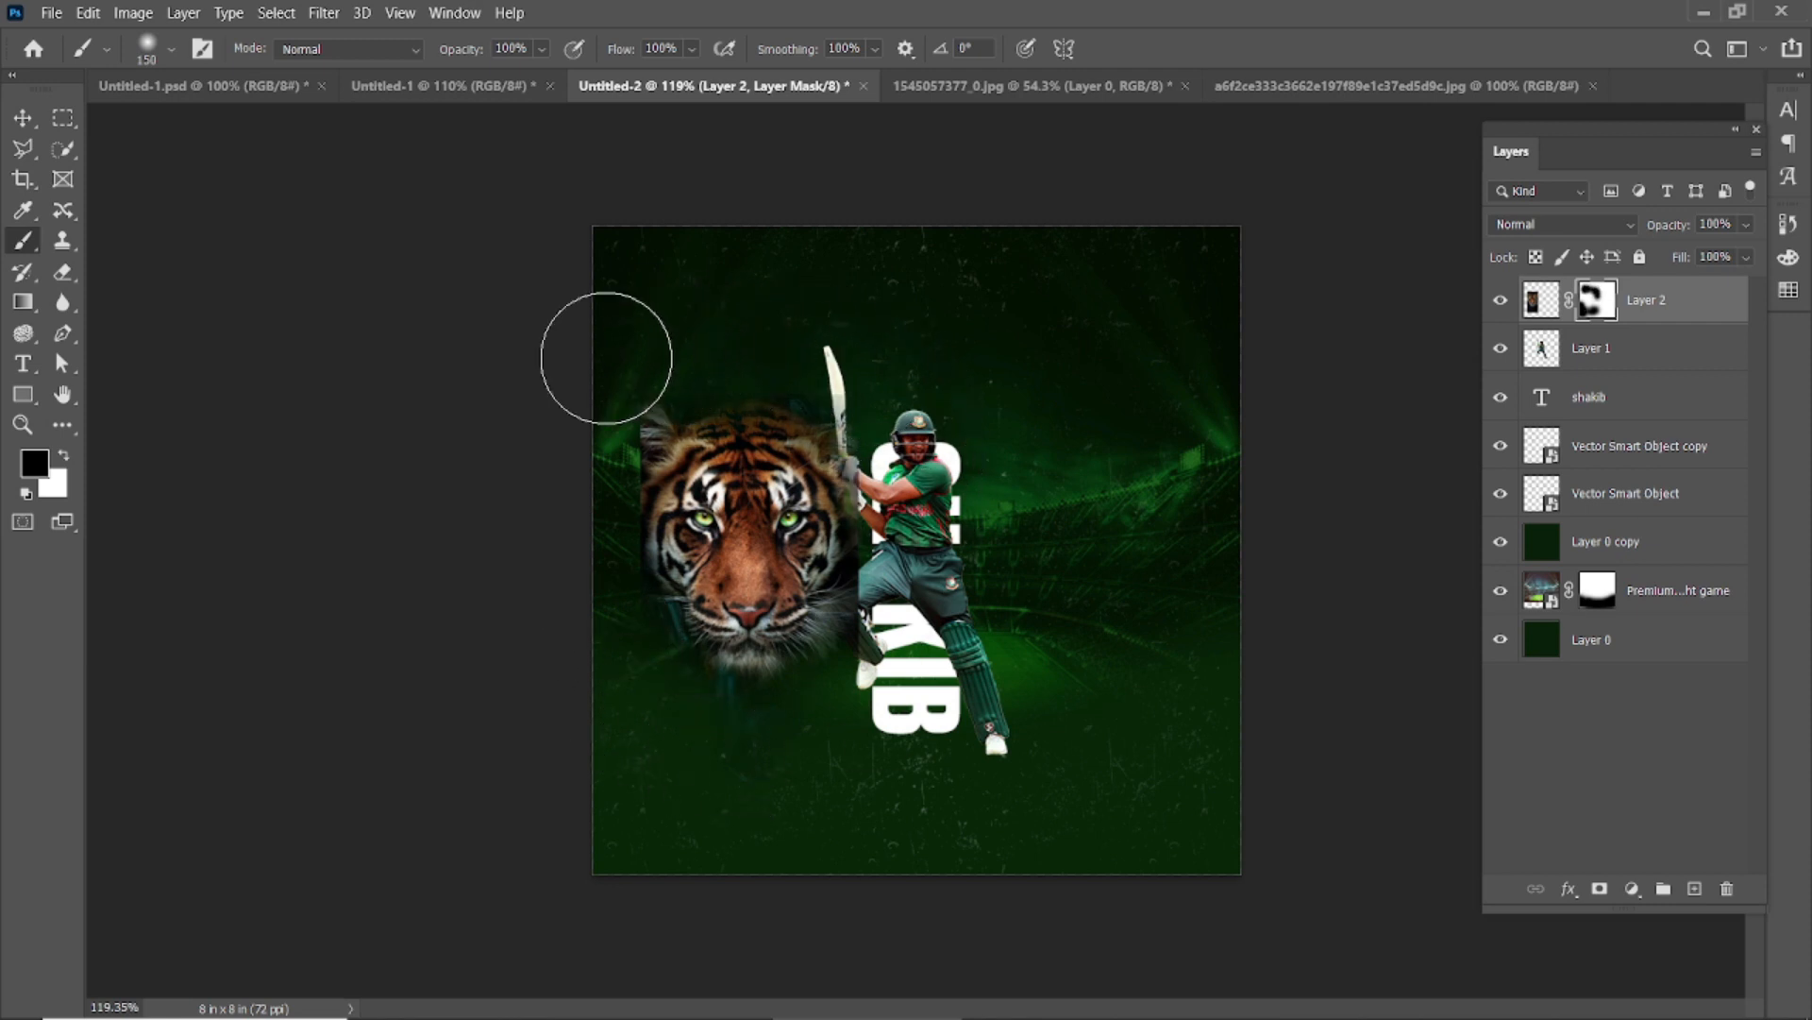
key(bracketleft)
key(bracketleft)
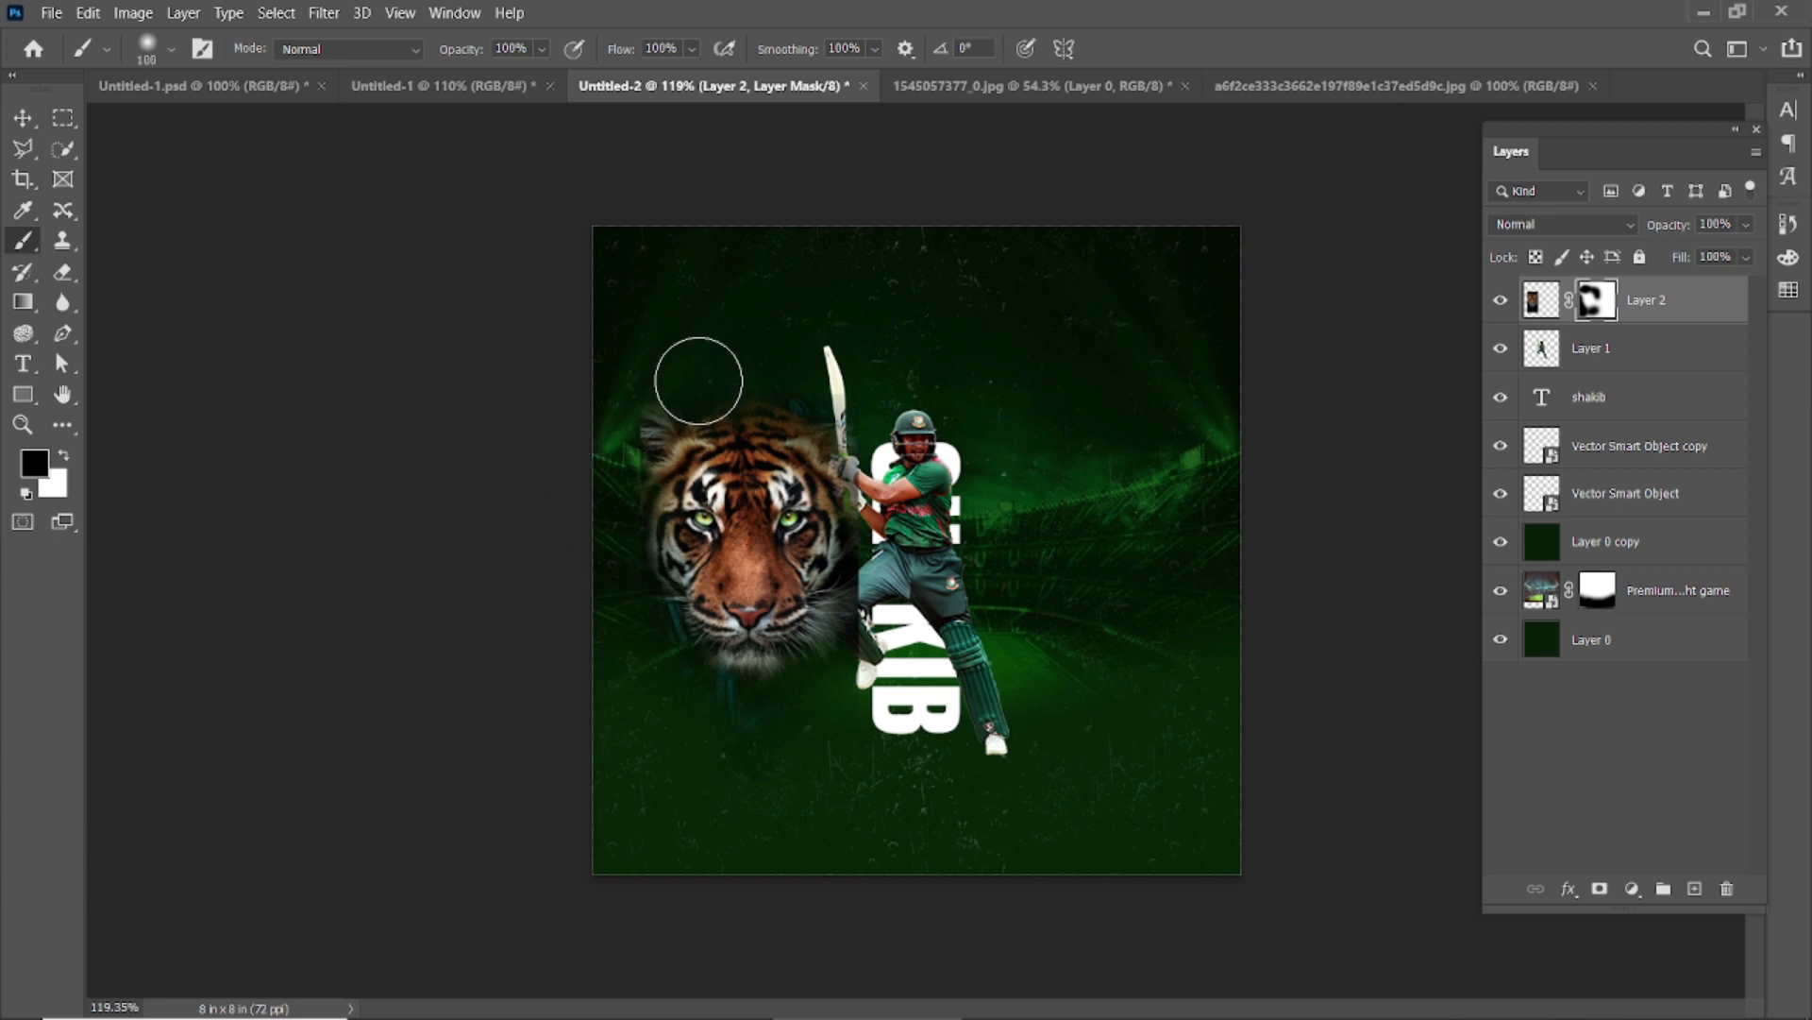
key(bracketleft)
mouse_move(876, 507)
mouse_down()
mouse_move(873, 660)
mouse_move(850, 727)
mouse_up()
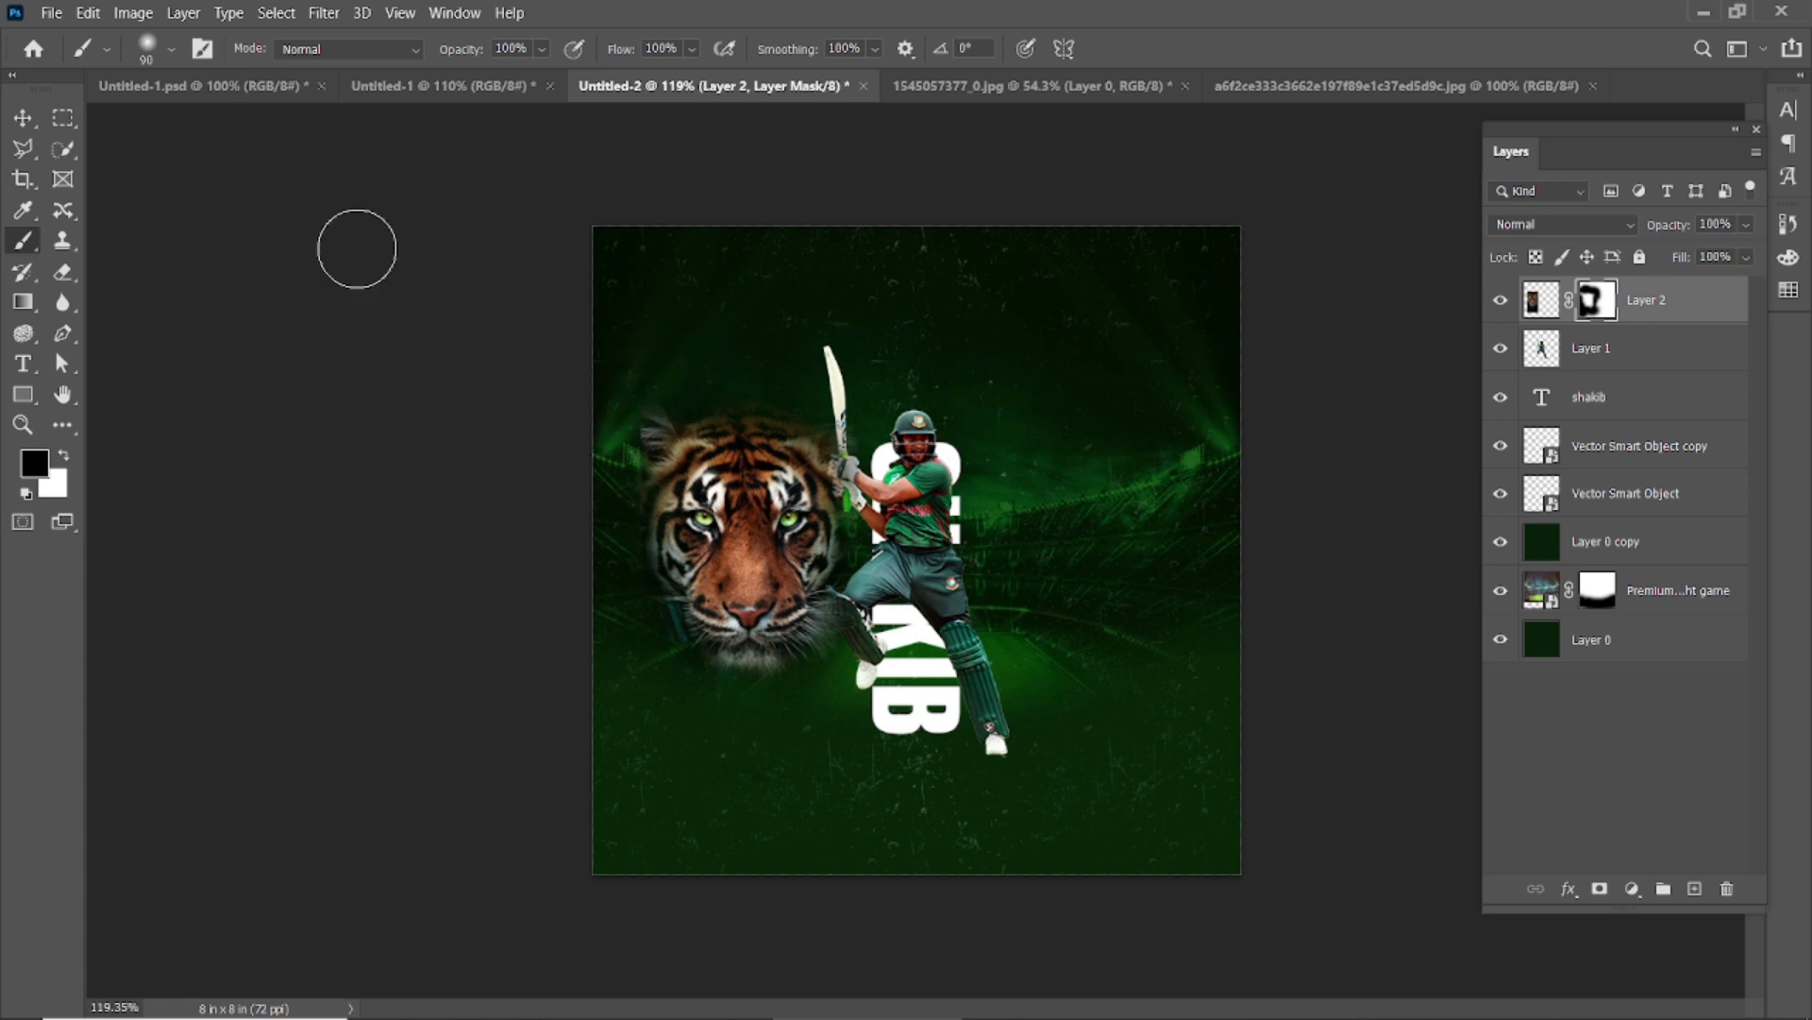
key(v)
click(1541, 300)
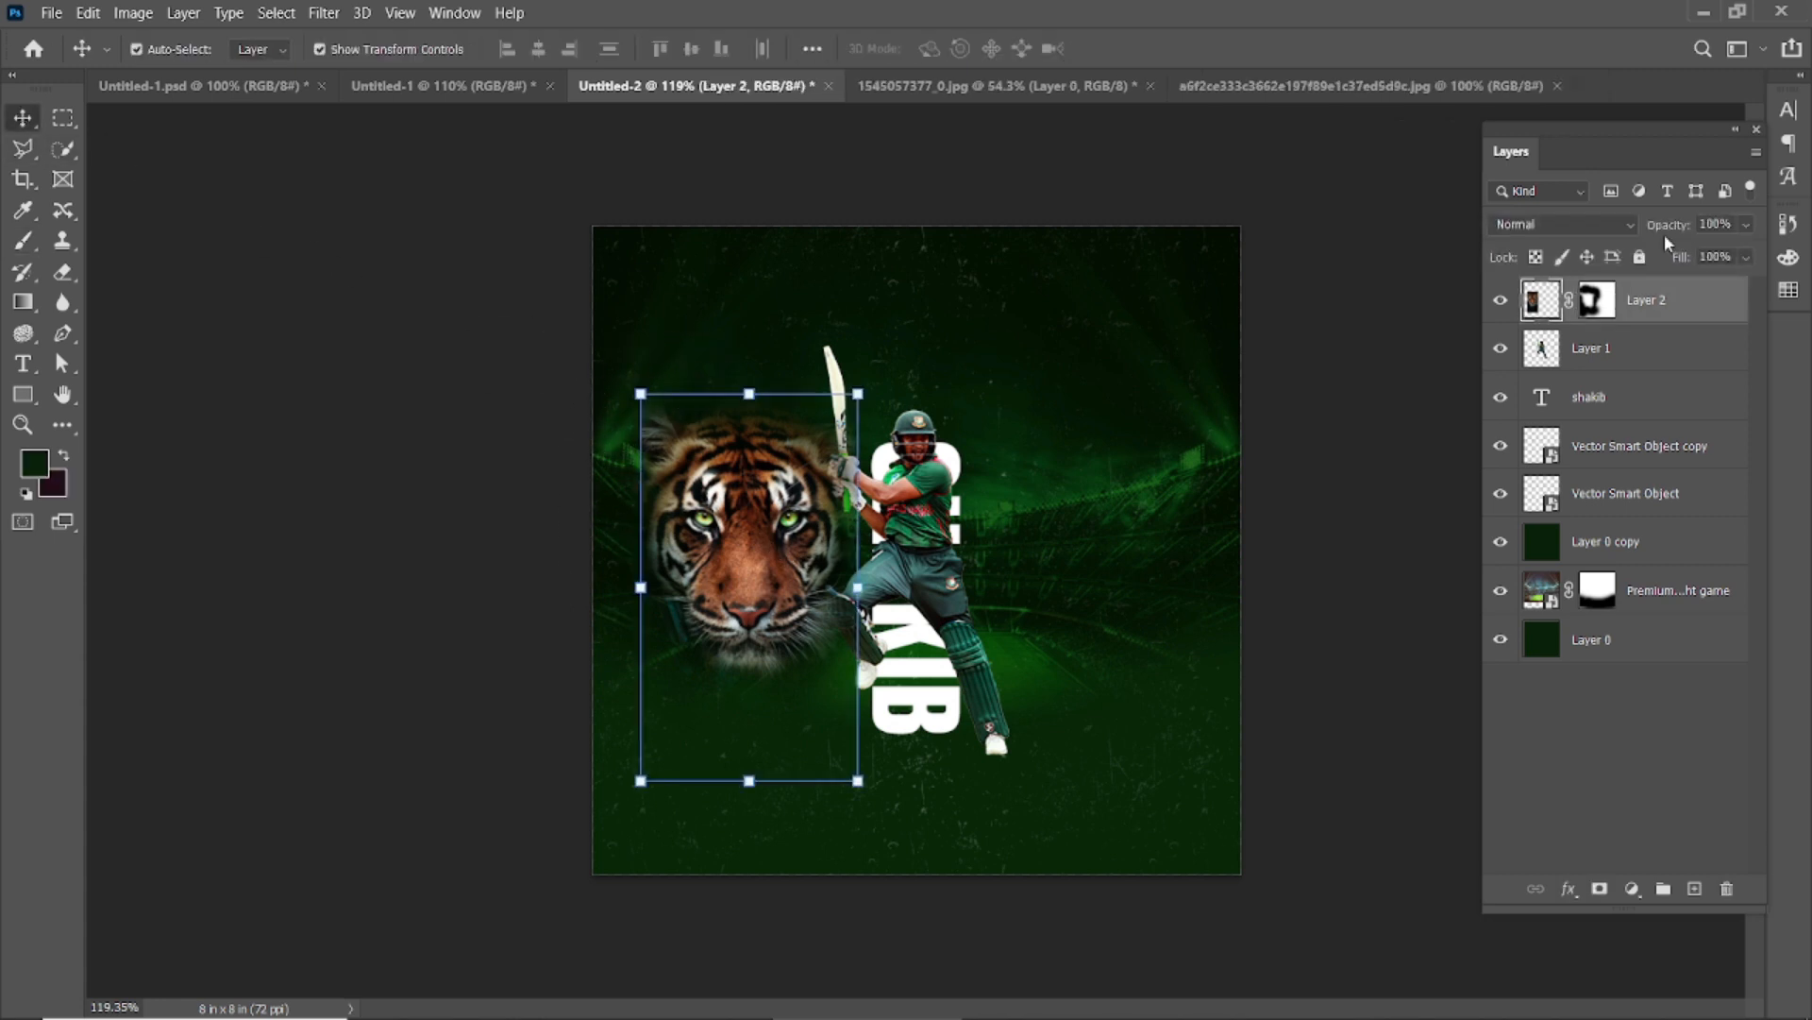
click(1609, 546)
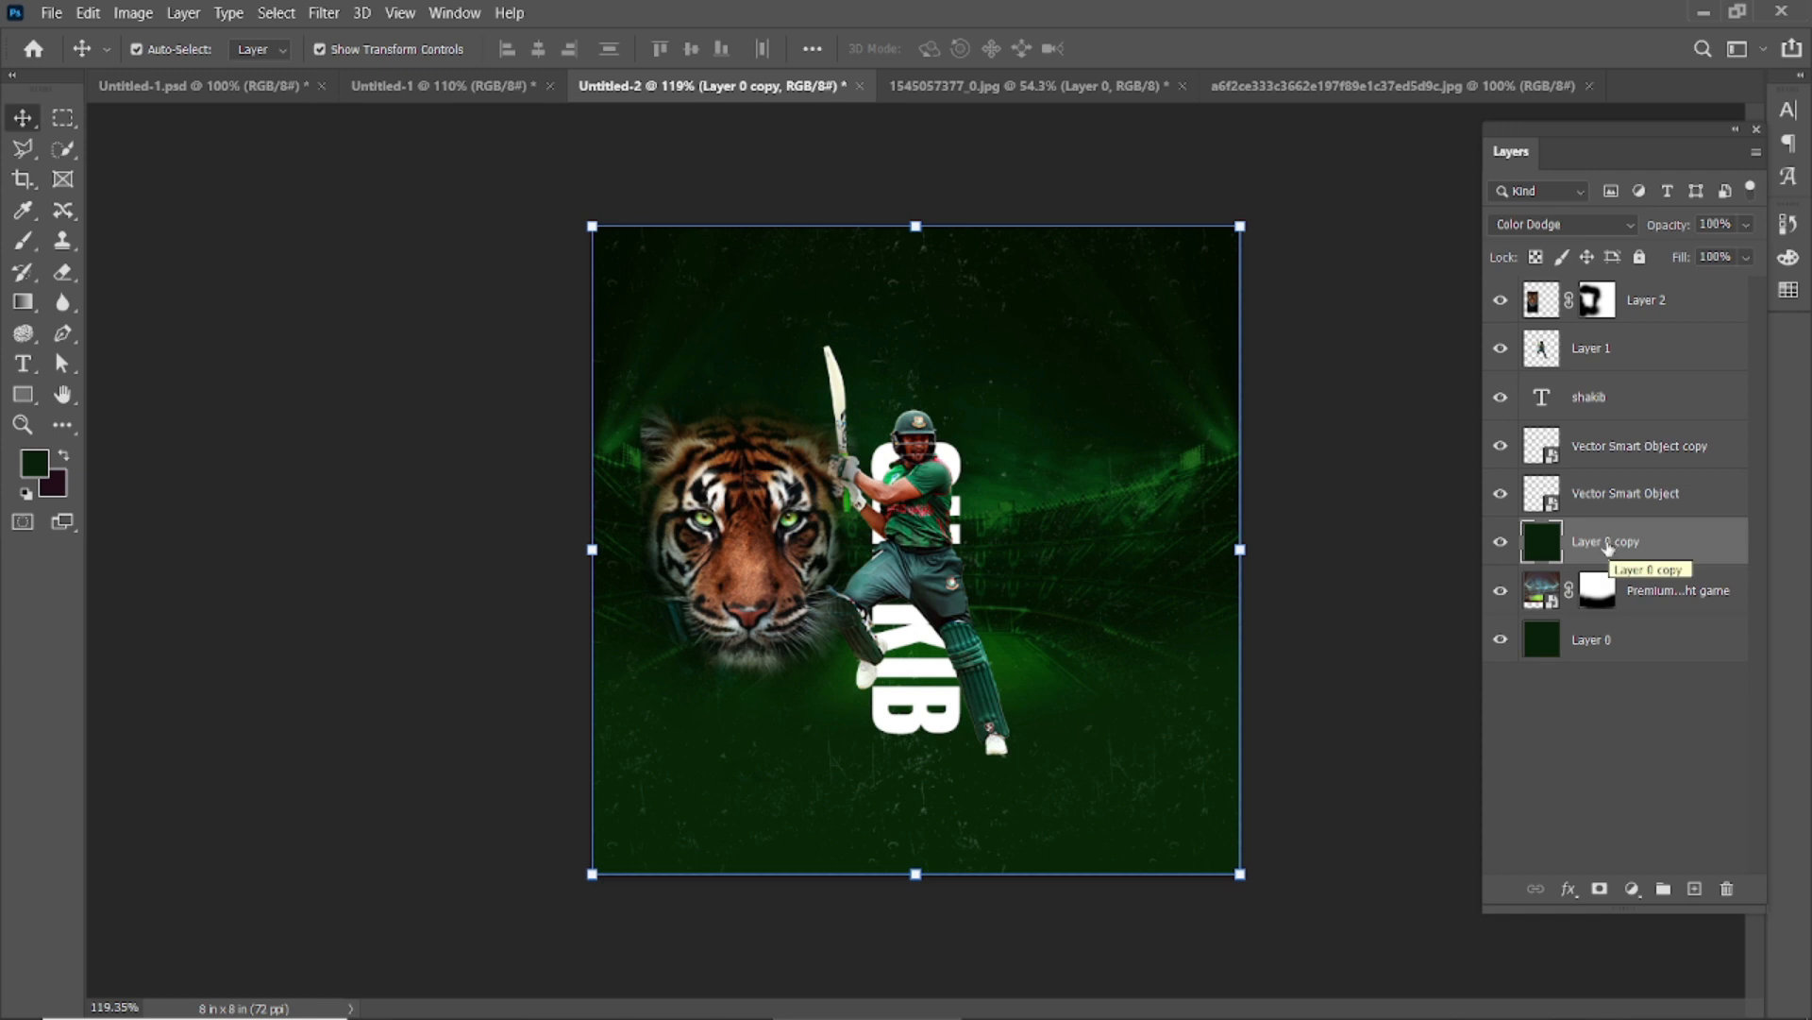
click(745, 543)
click(1419, 466)
Add a new layer clipped to the tiger layer, with 66% opacity and 58% fill, and activate the Brush tool
click(747, 535)
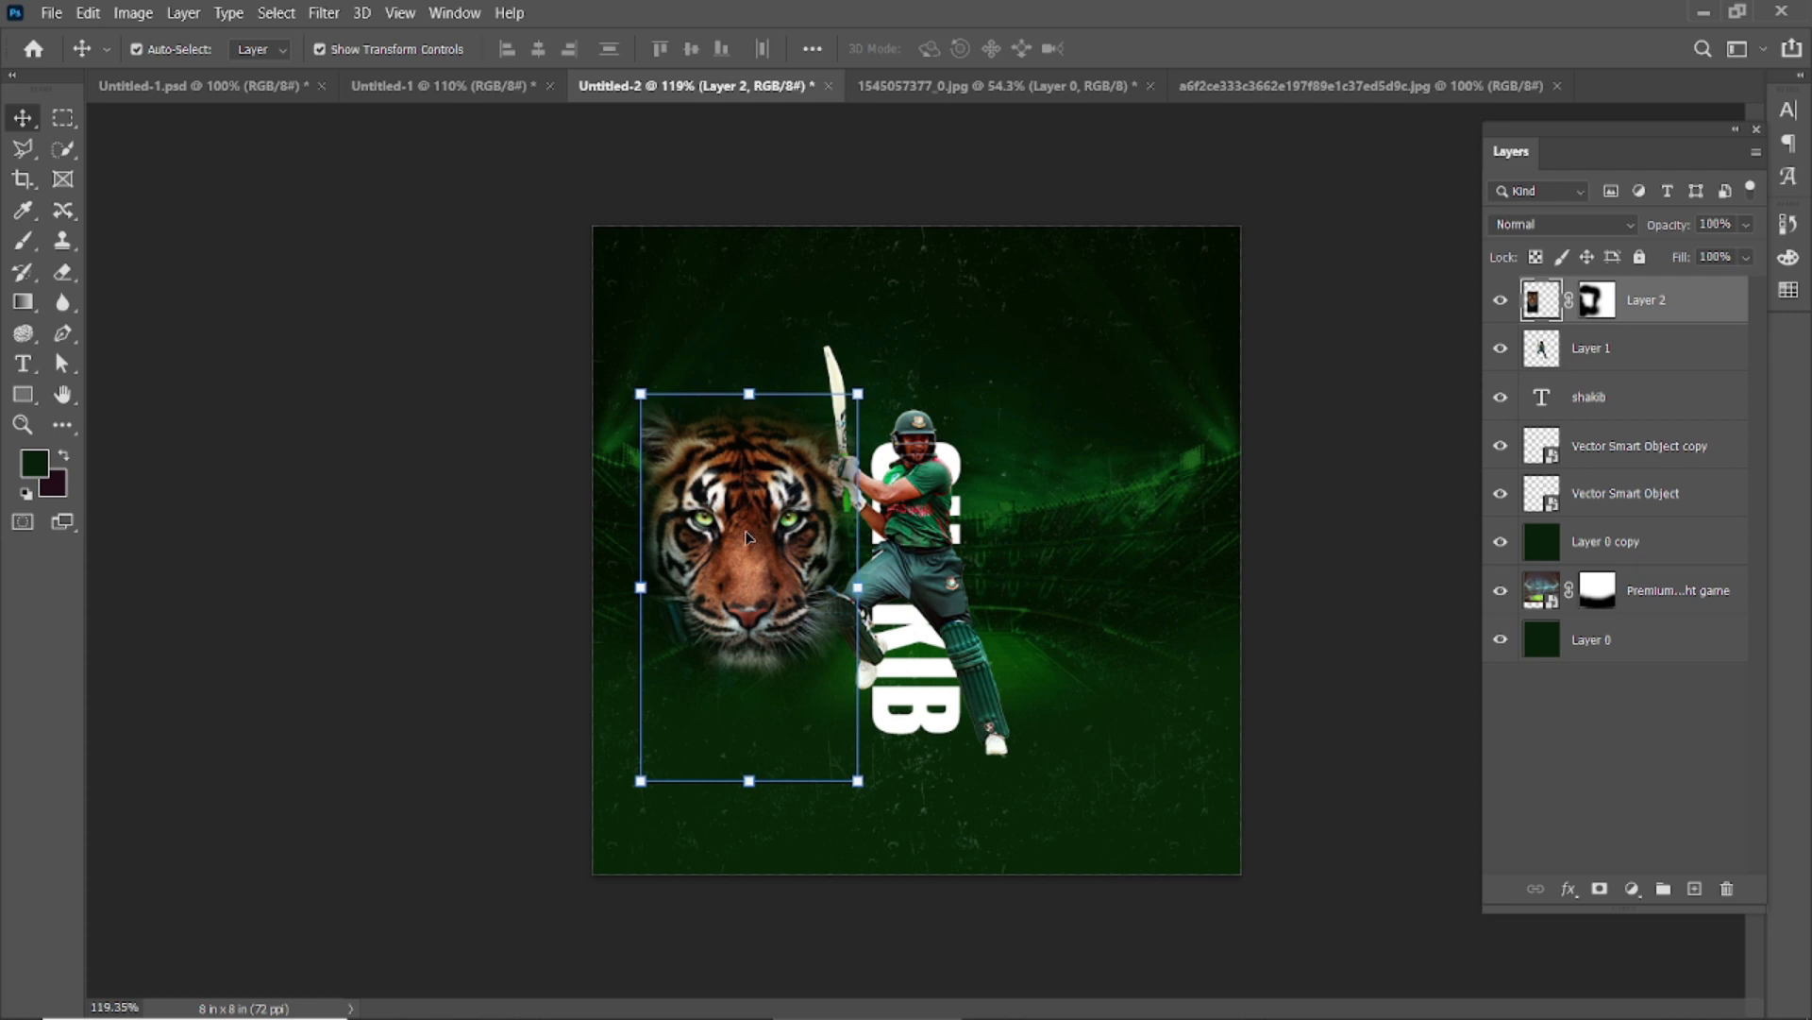
click(1695, 889)
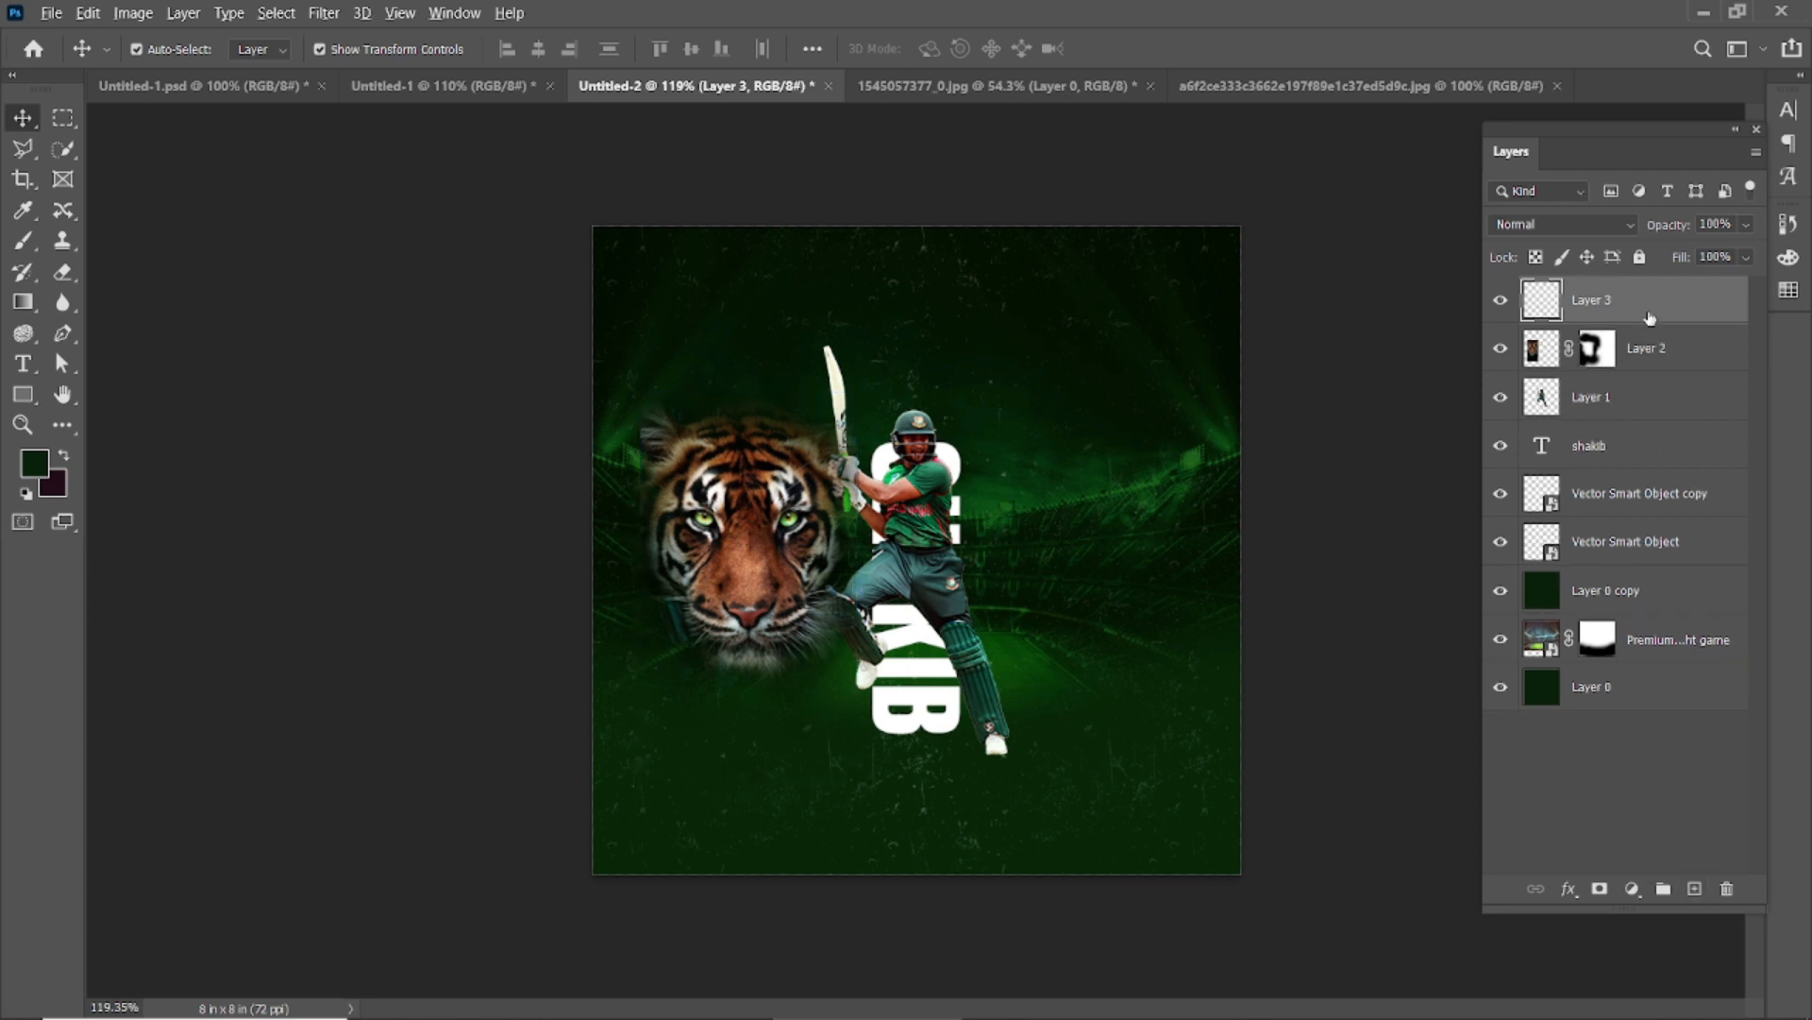
alt+click(1650, 322)
key(b)
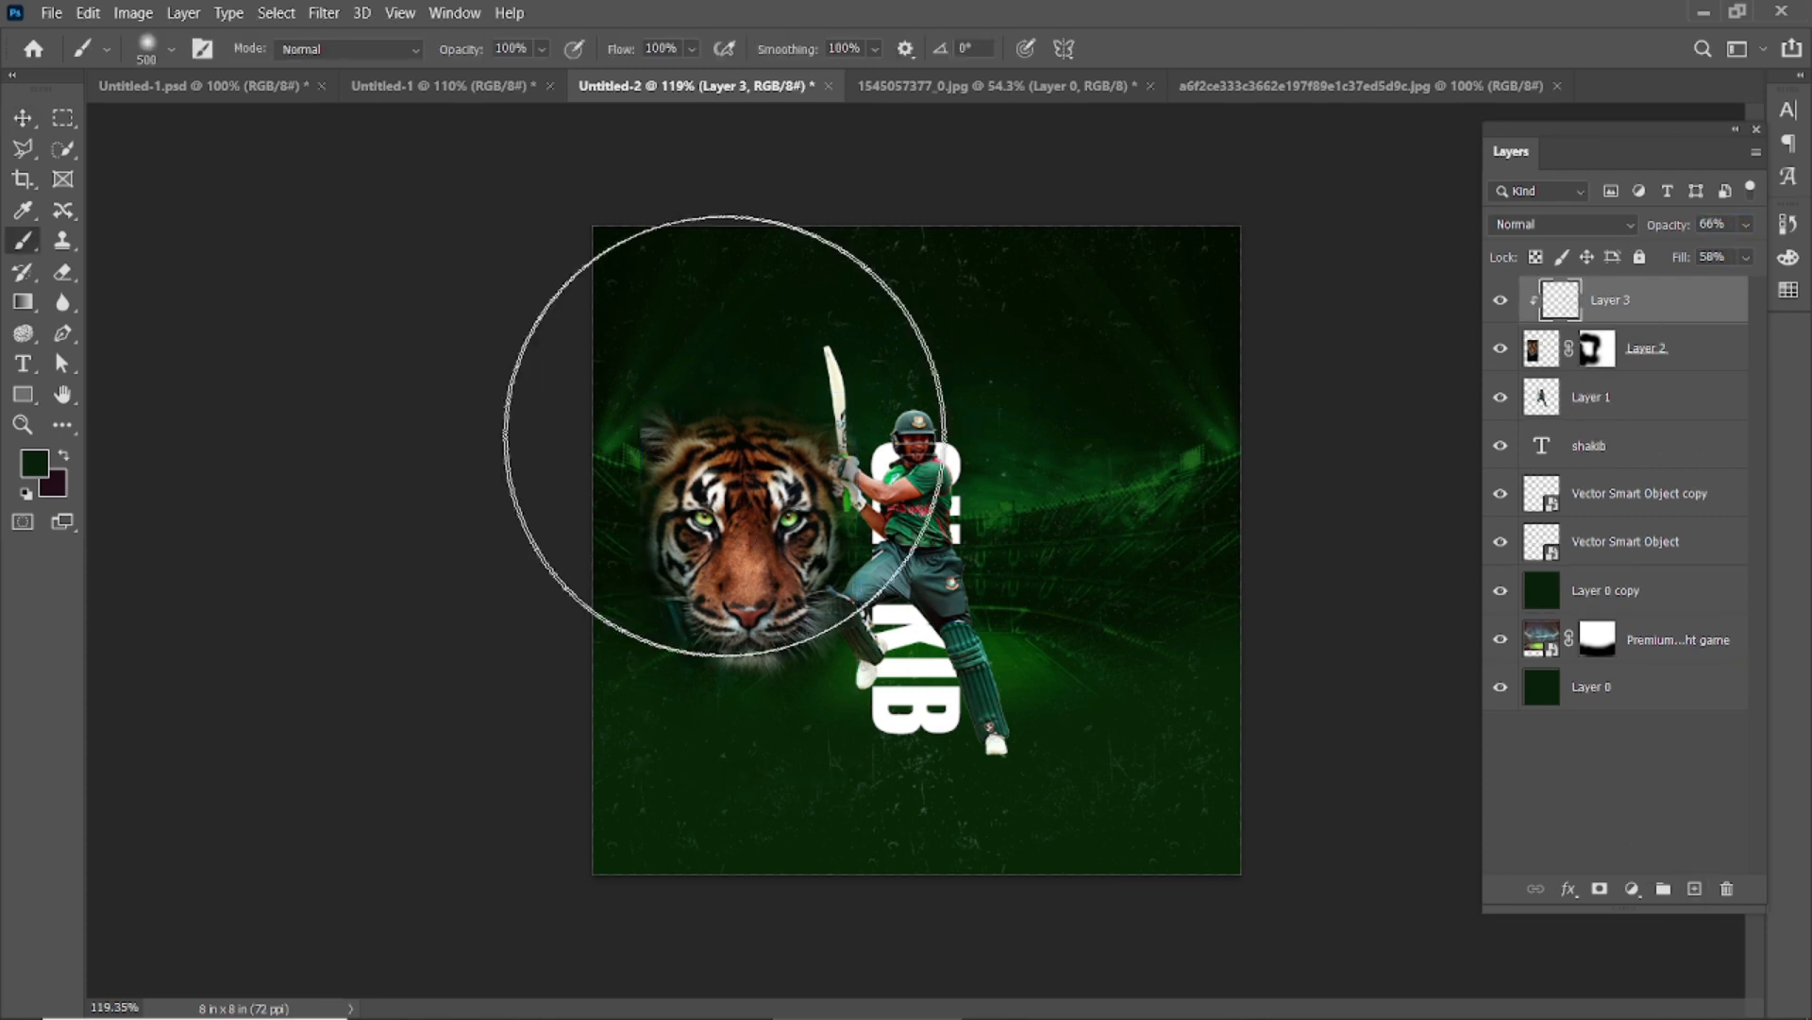
Shade the tiger face dark green with a soft 500 px brush on its clipped layer and set that layer's fill to 84%
mouse_move(724, 437)
mouse_down()
mouse_move(661, 543)
mouse_move(830, 591)
mouse_move(795, 500)
mouse_move(659, 530)
mouse_move(745, 568)
mouse_move(773, 501)
mouse_move(761, 599)
mouse_move(655, 567)
mouse_move(874, 466)
mouse_move(692, 607)
mouse_move(704, 502)
mouse_move(801, 582)
mouse_move(690, 494)
mouse_move(723, 540)
mouse_up()
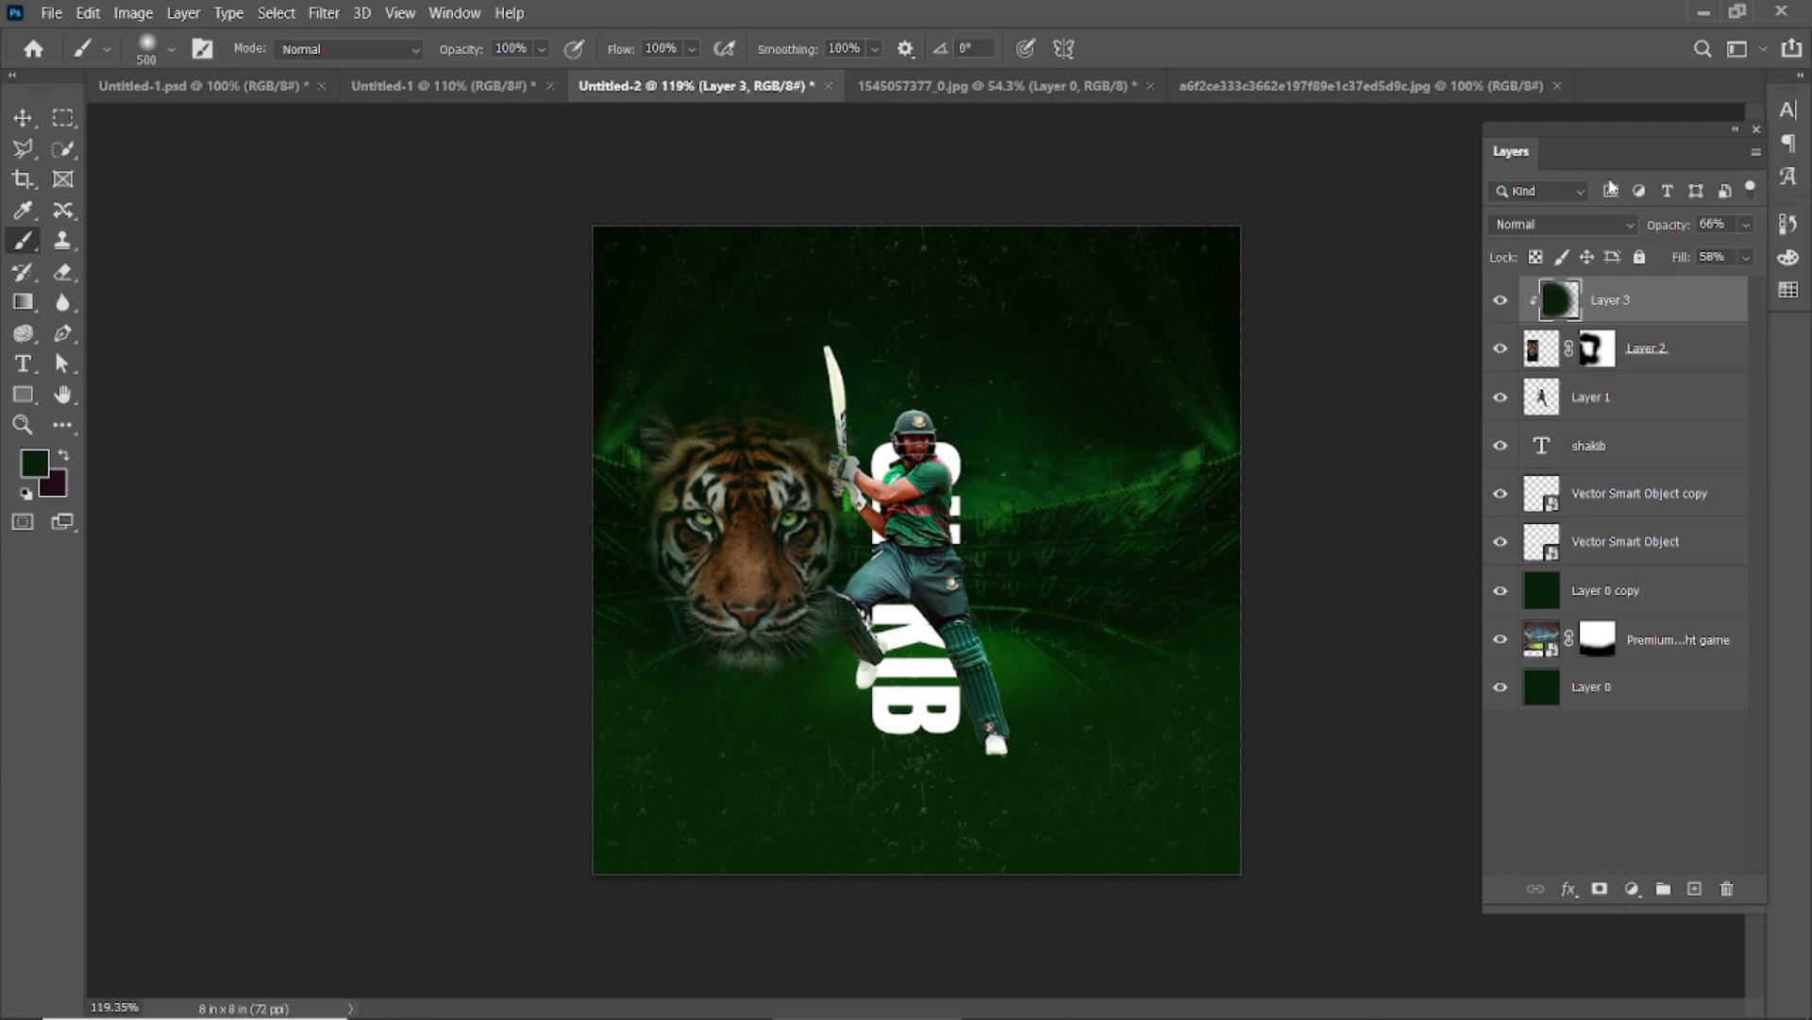
drag(1701, 262, 1713, 263)
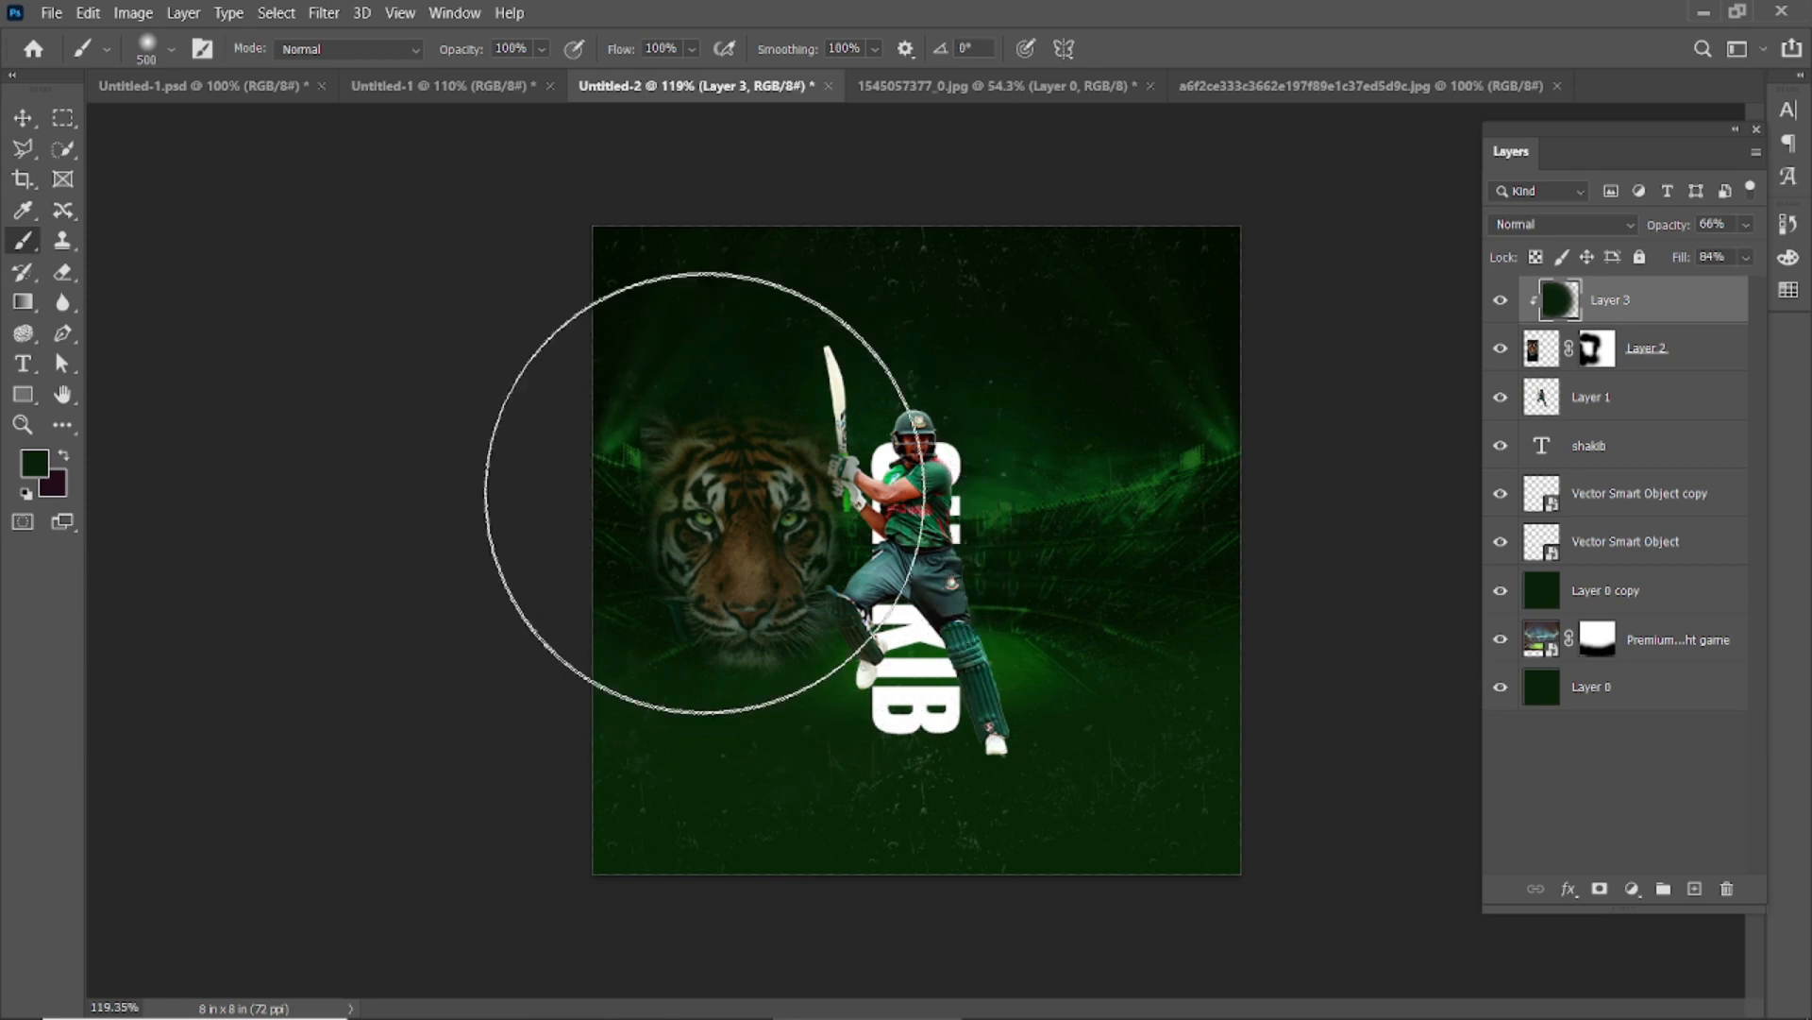
drag(1653, 230, 1690, 229)
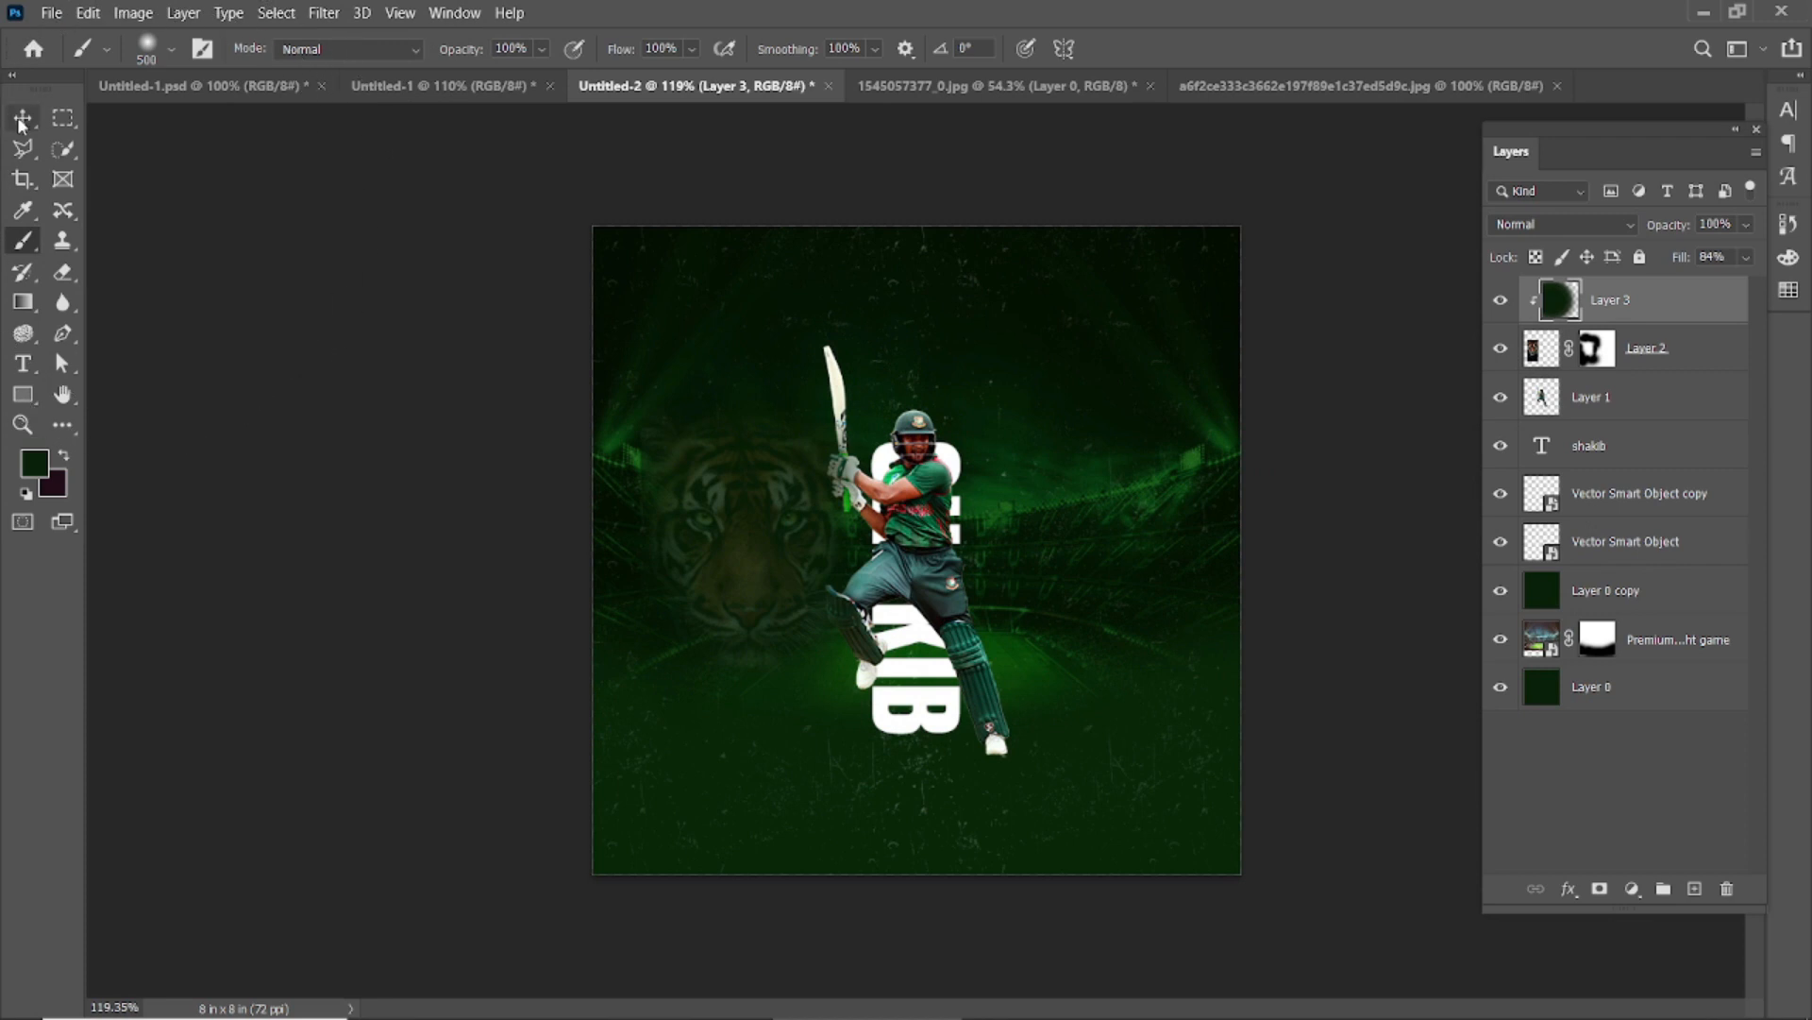
key(ctrl+z)
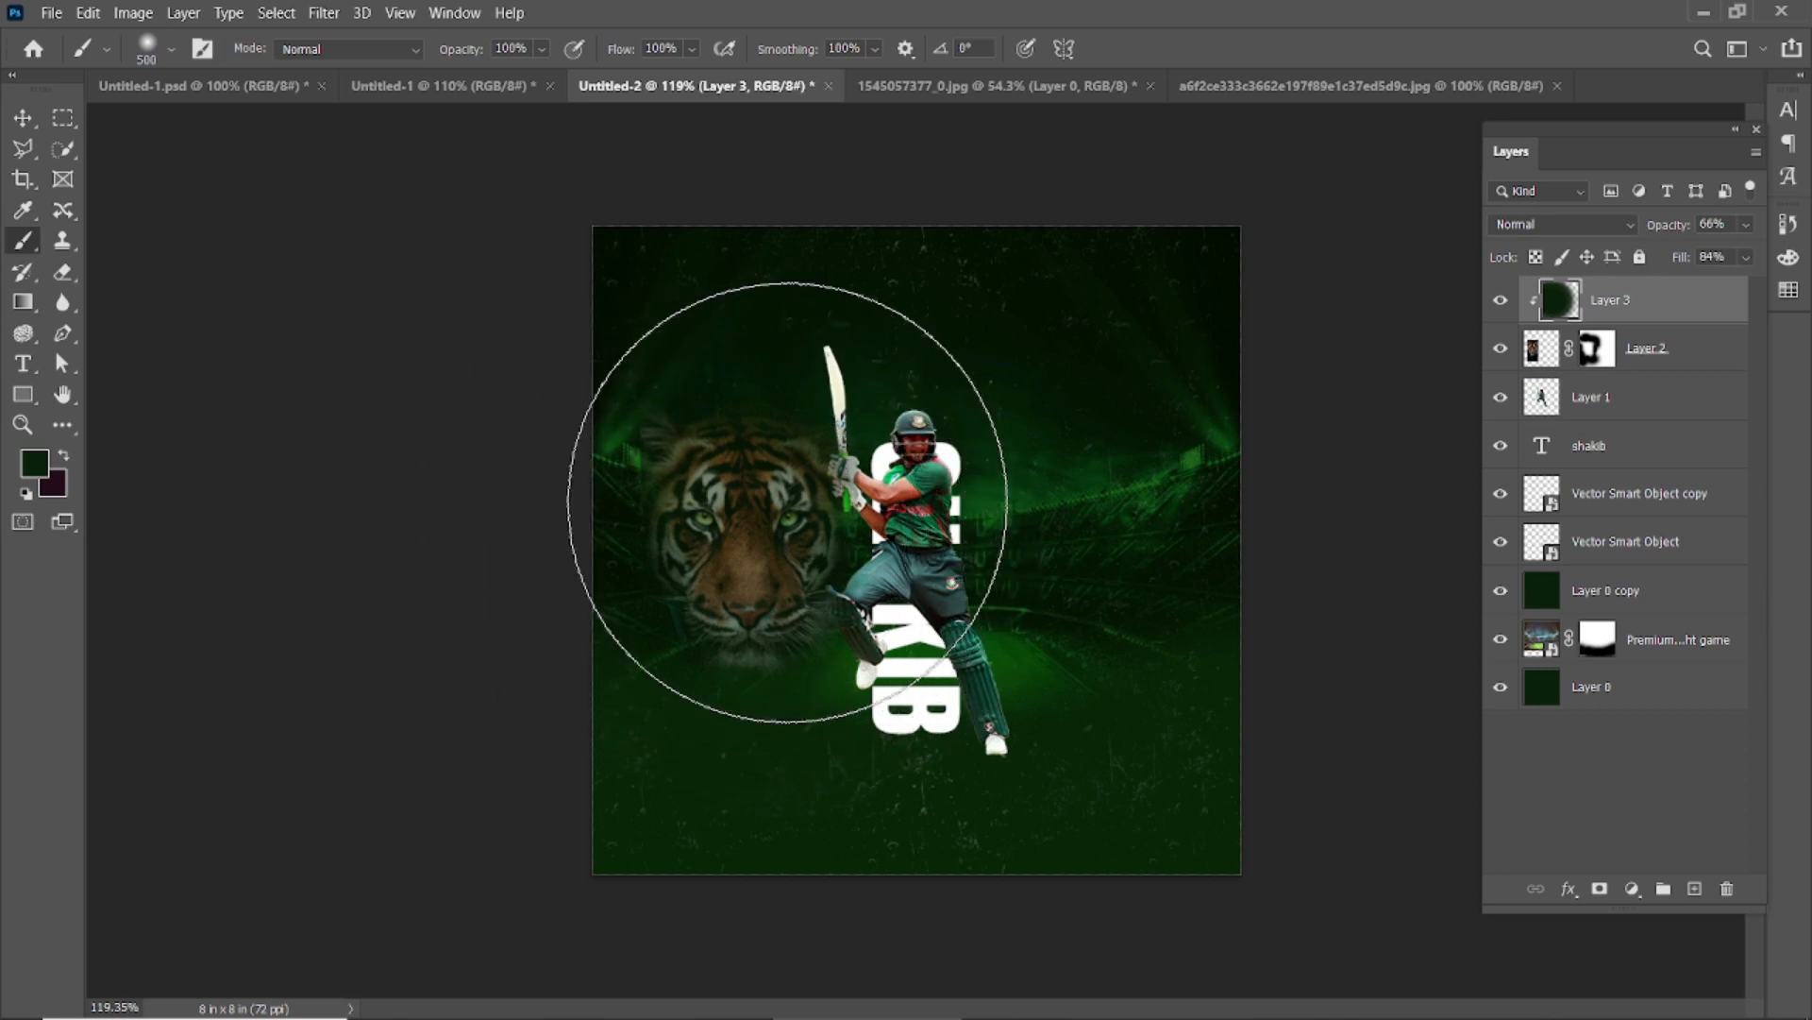
click(58, 120)
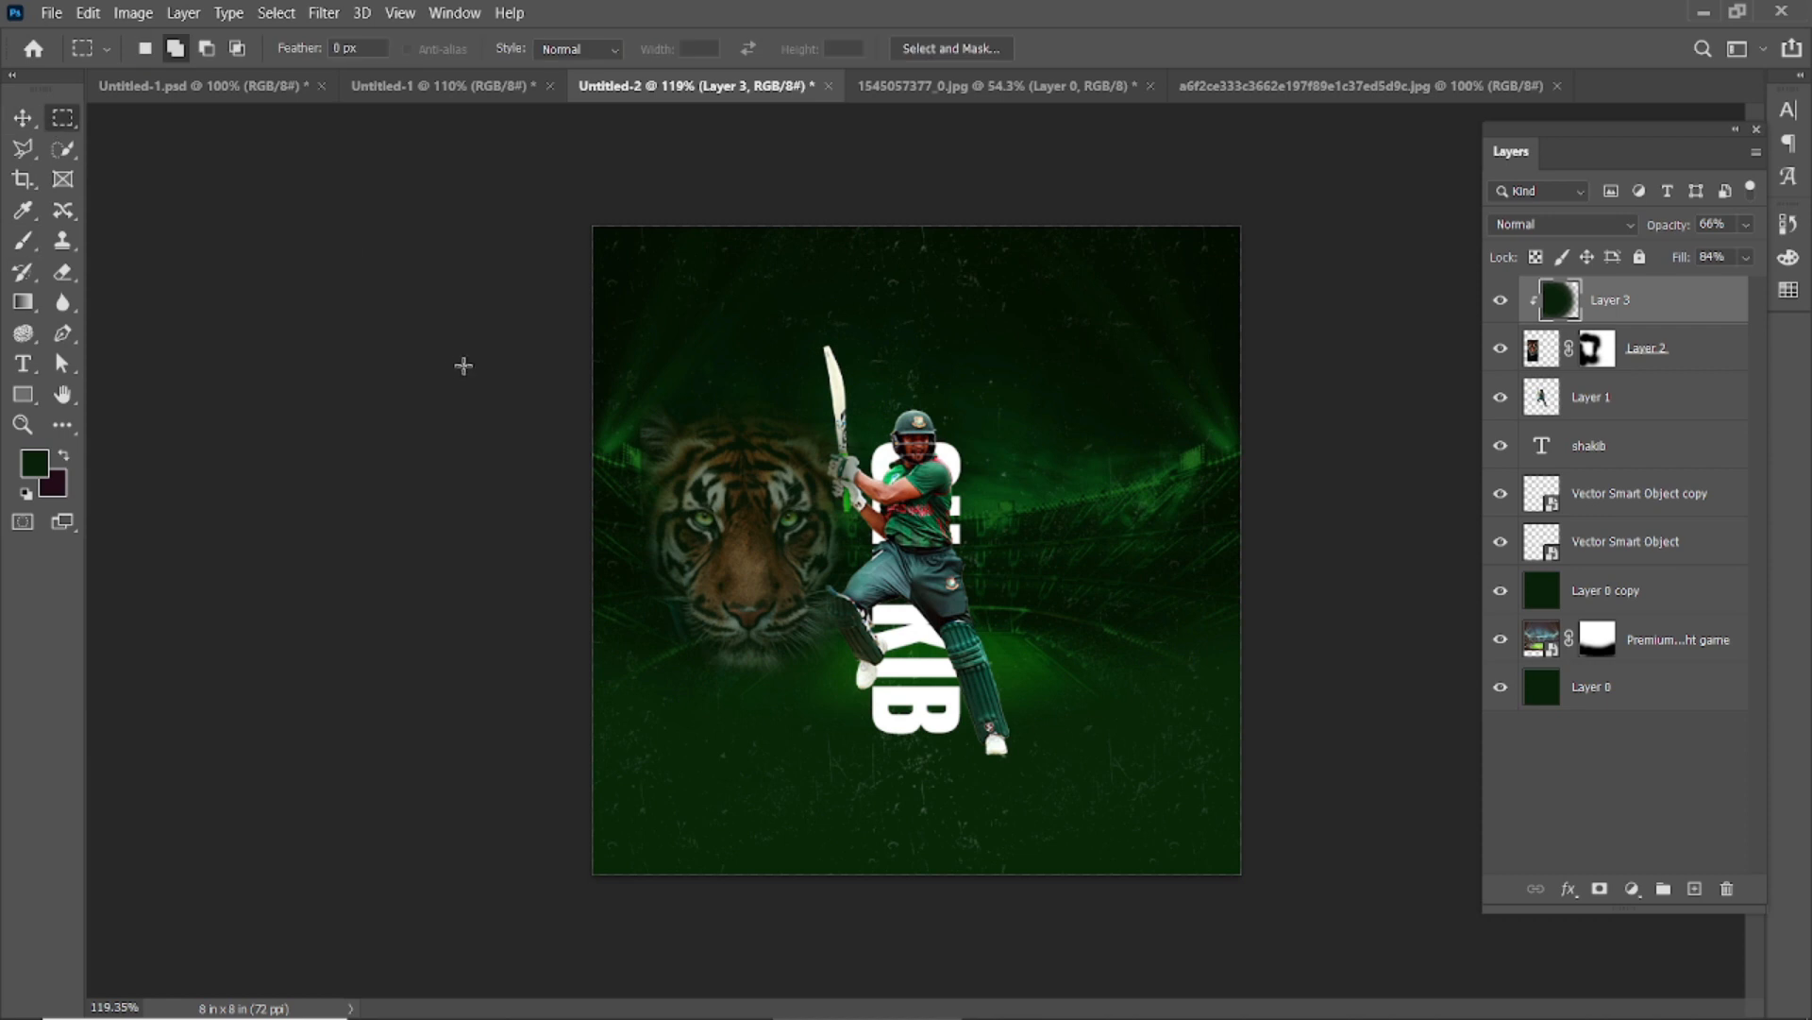
key(v)
scroll(590, 420, up, 5)
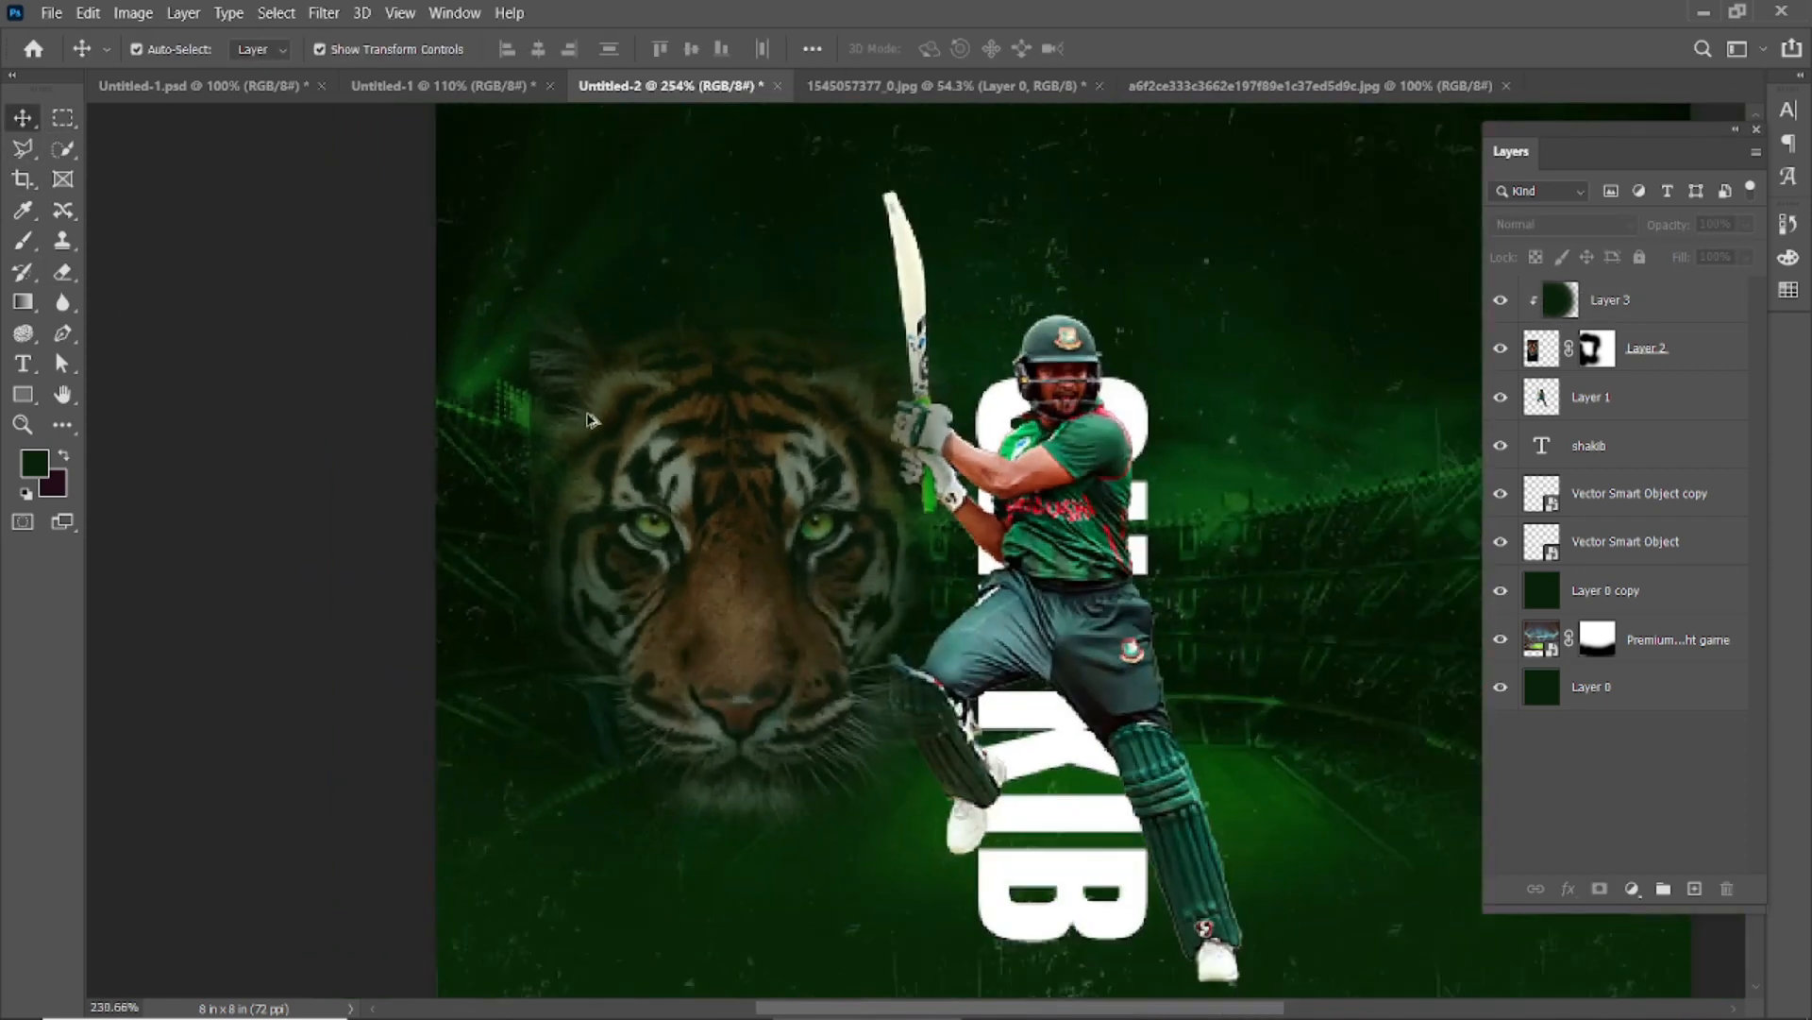
scroll(587, 421, down, 5)
click(1088, 409)
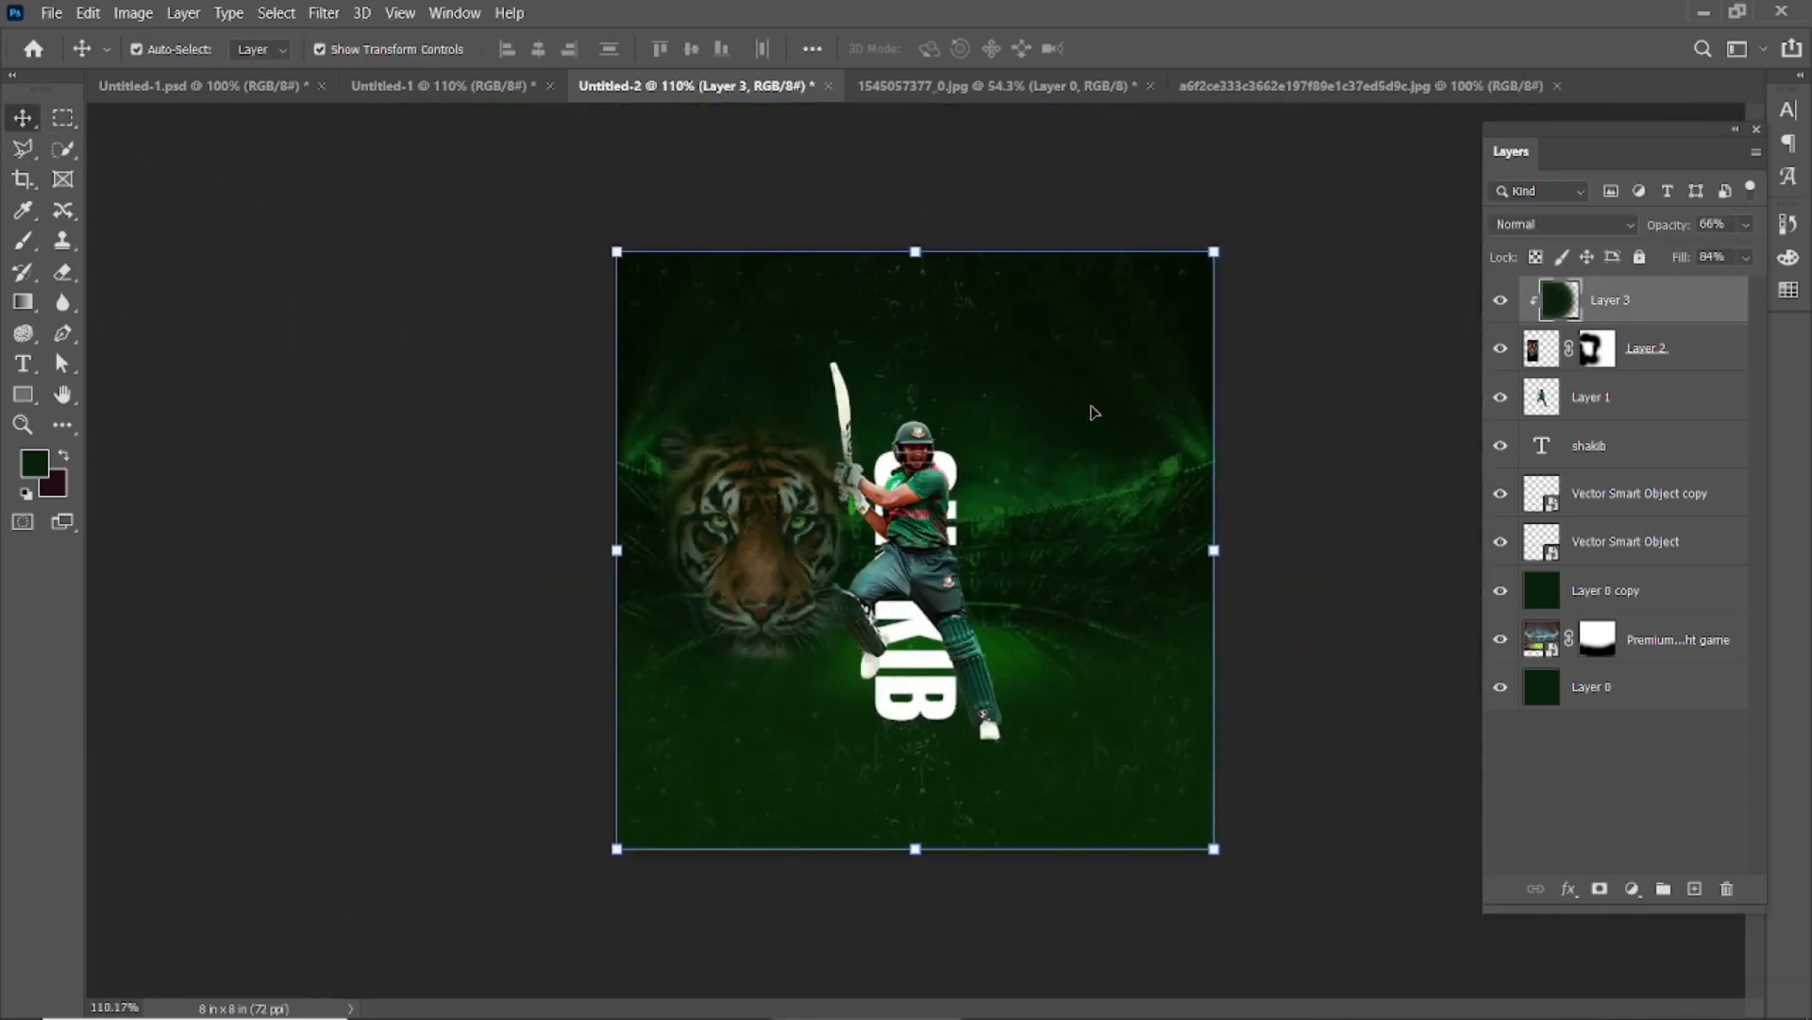
Fade the tiger's outer left edge on its layer mask with a soft 50 px black brush
click(1532, 351)
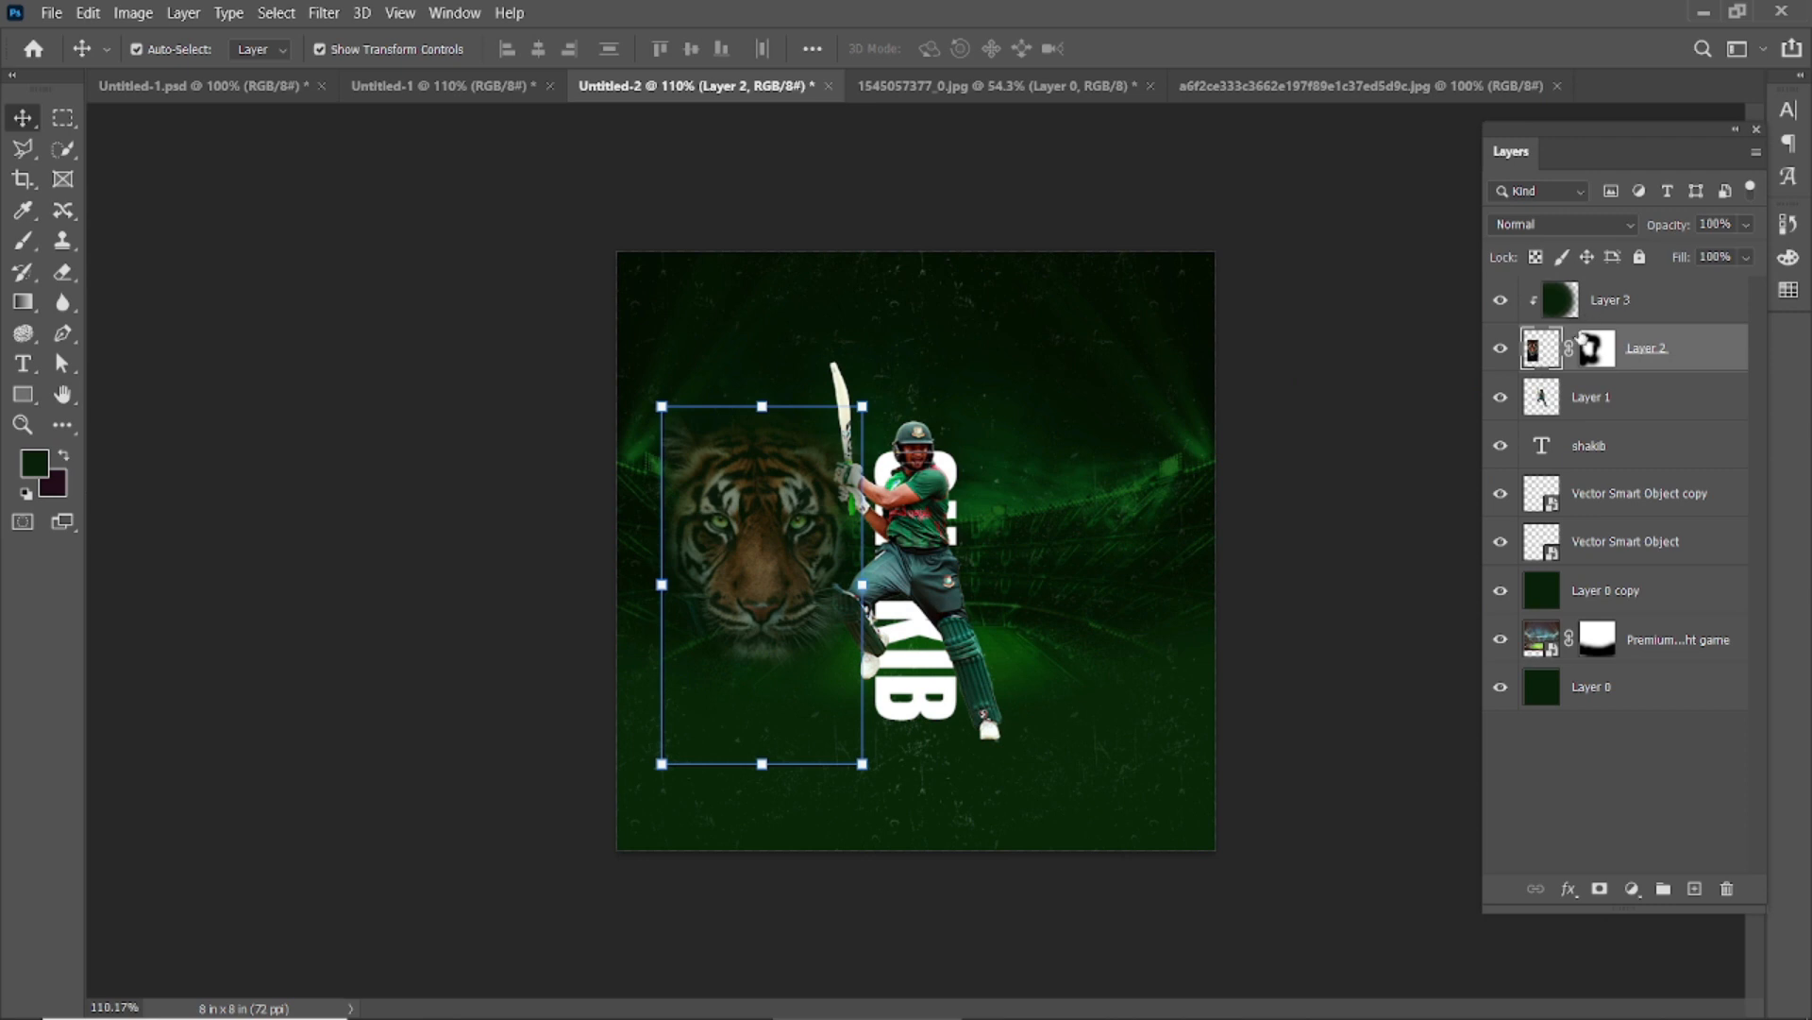
click(1597, 349)
key(b)
scroll(515, 543, up, 4)
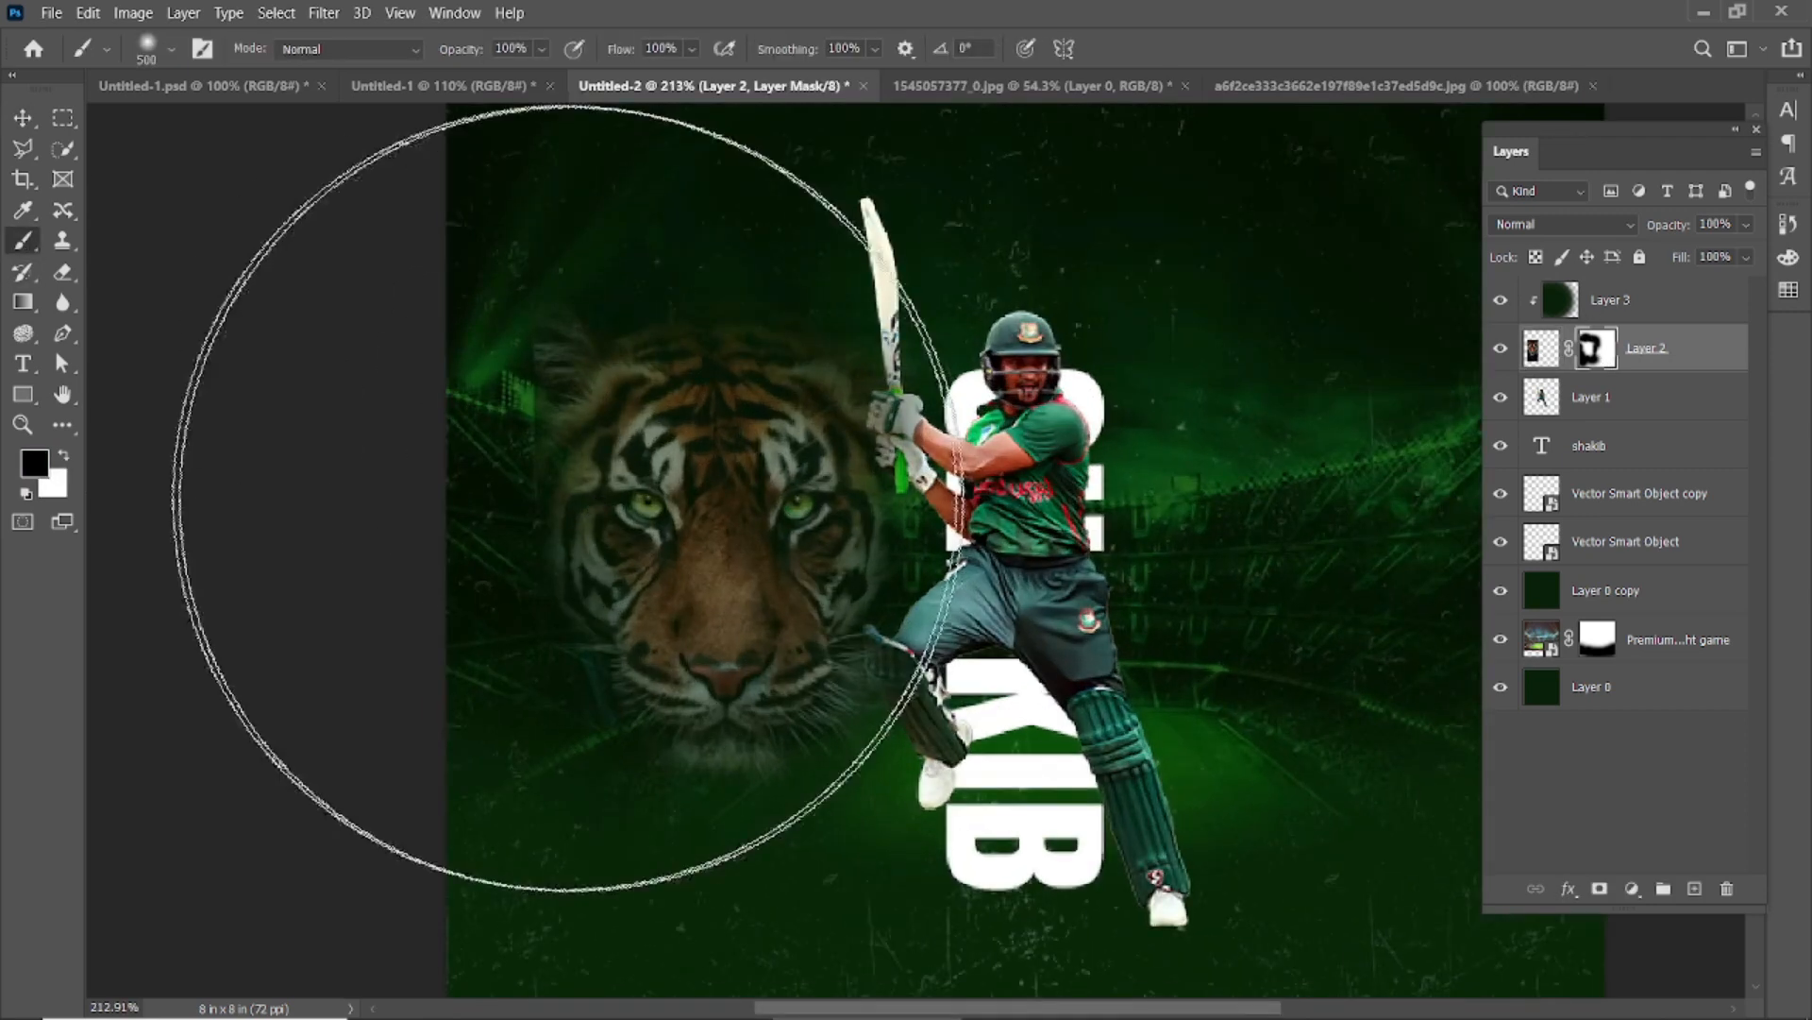
key(bracketleft)
key(bracketleft)
key(bracketleft)
key(bracketleft)
key(bracketleft)
key(bracketleft)
key(bracketleft)
key(bracketleft)
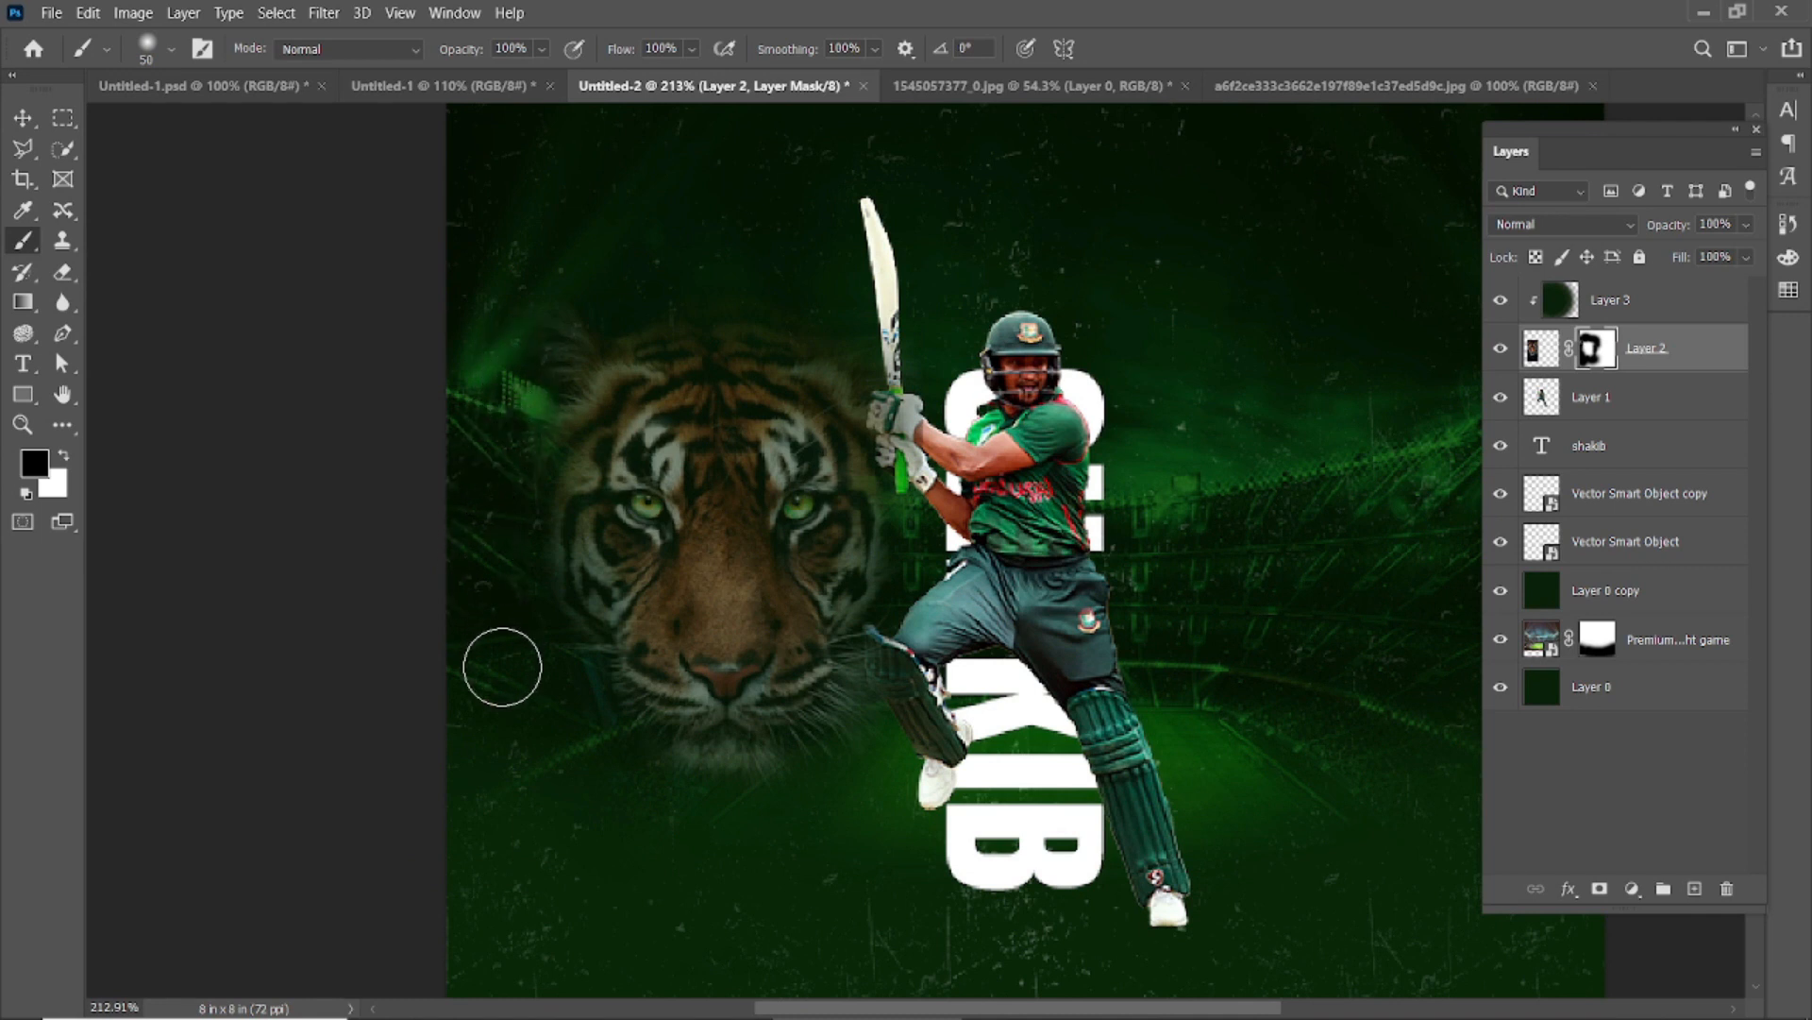
scroll(496, 425, down, 3)
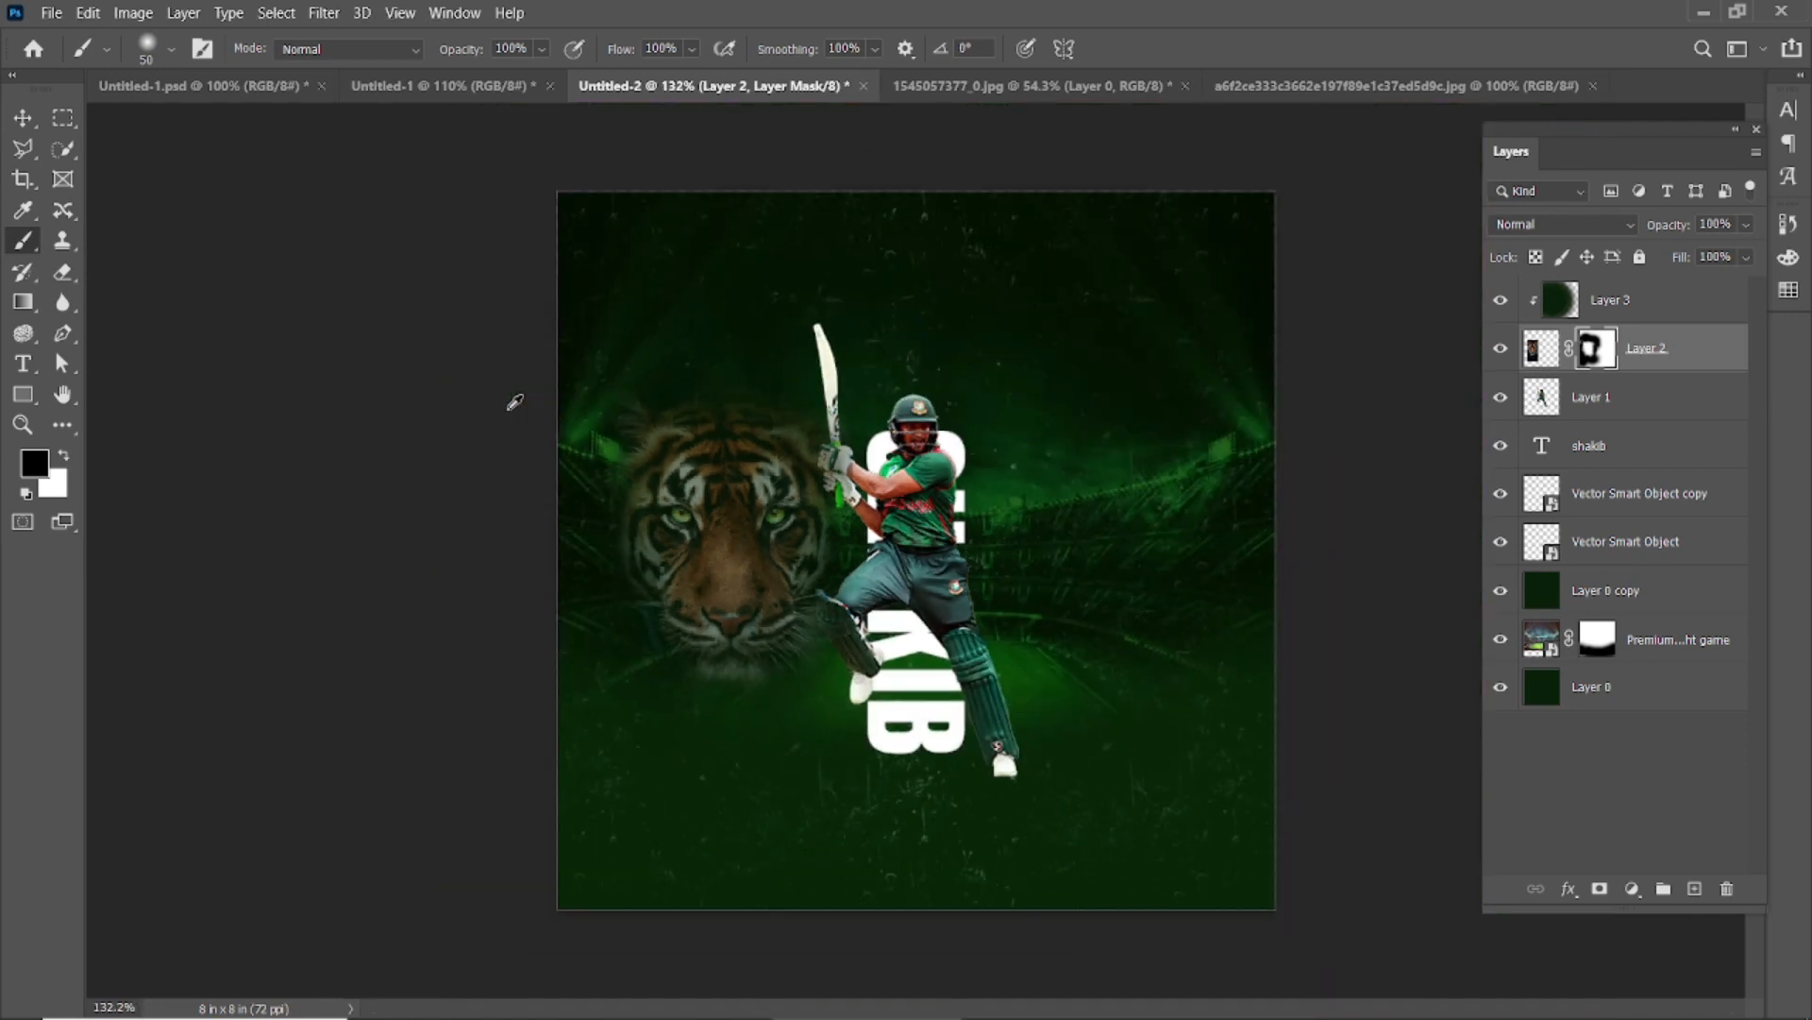
Move the tiger and its clipped shading layer together closer to the batsman and place both beneath the shakib text layer
click(18, 119)
click(428, 373)
click(751, 546)
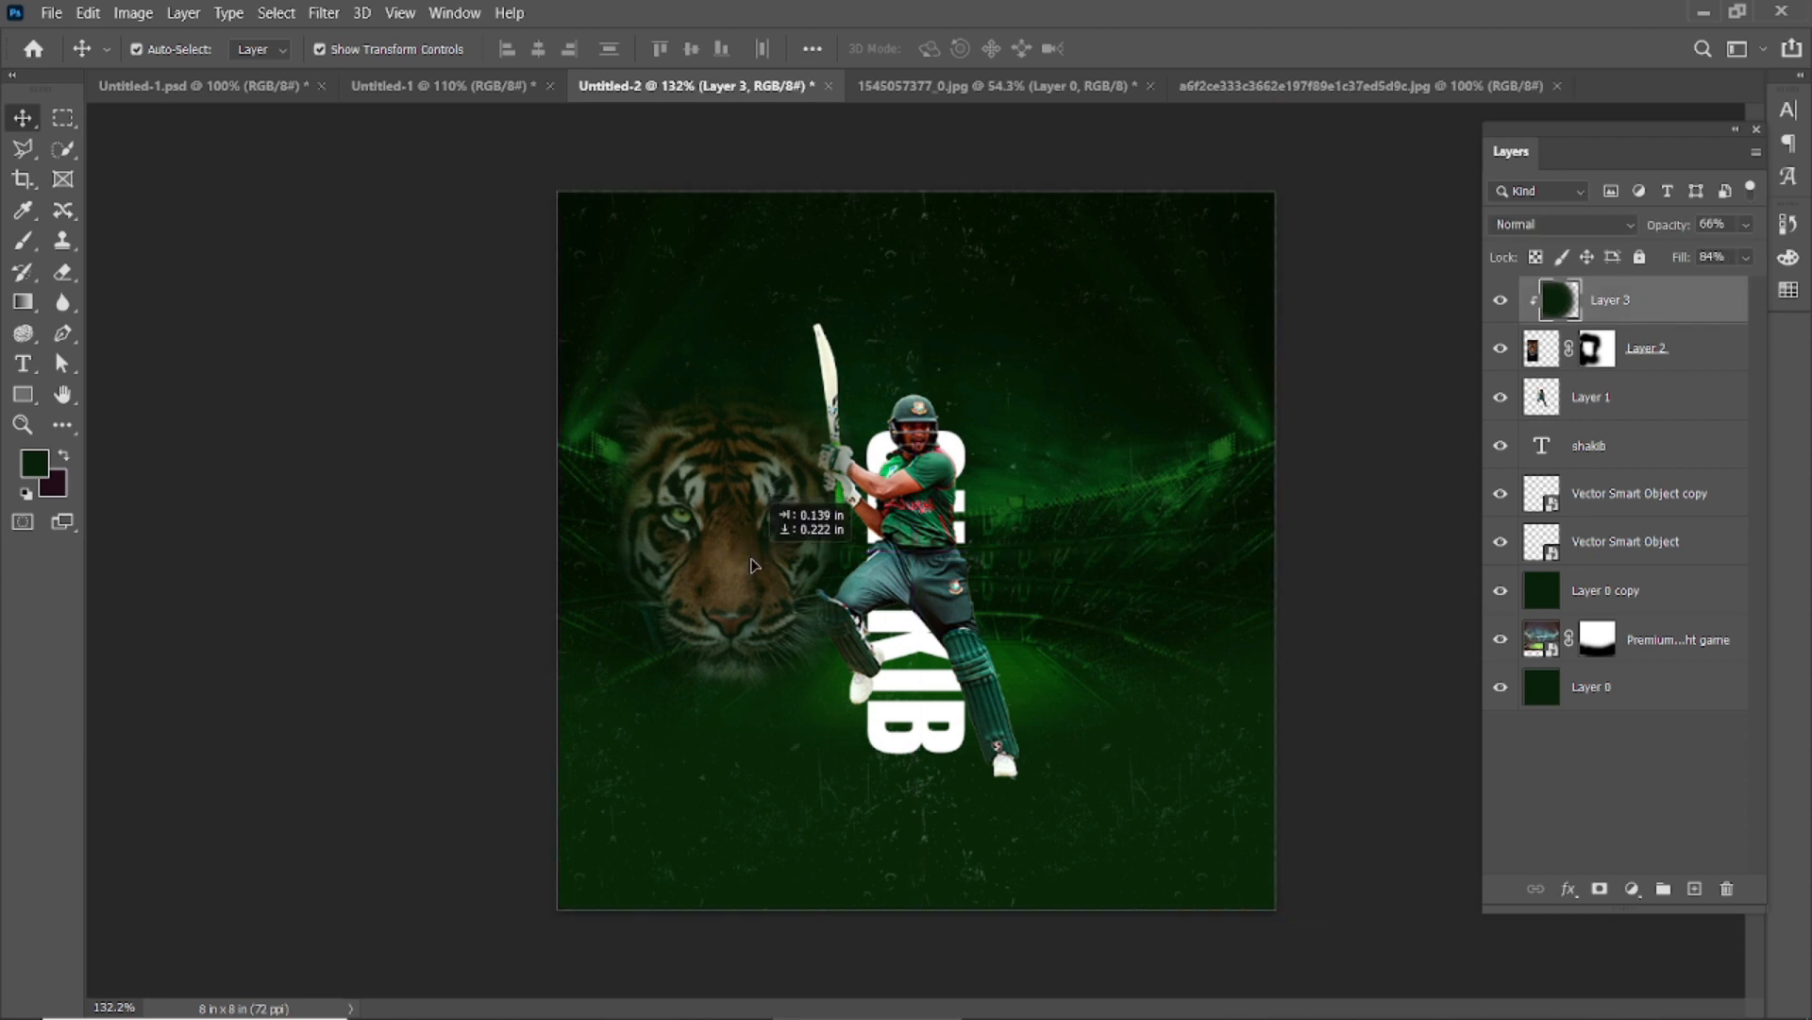
ctrl+click(1664, 352)
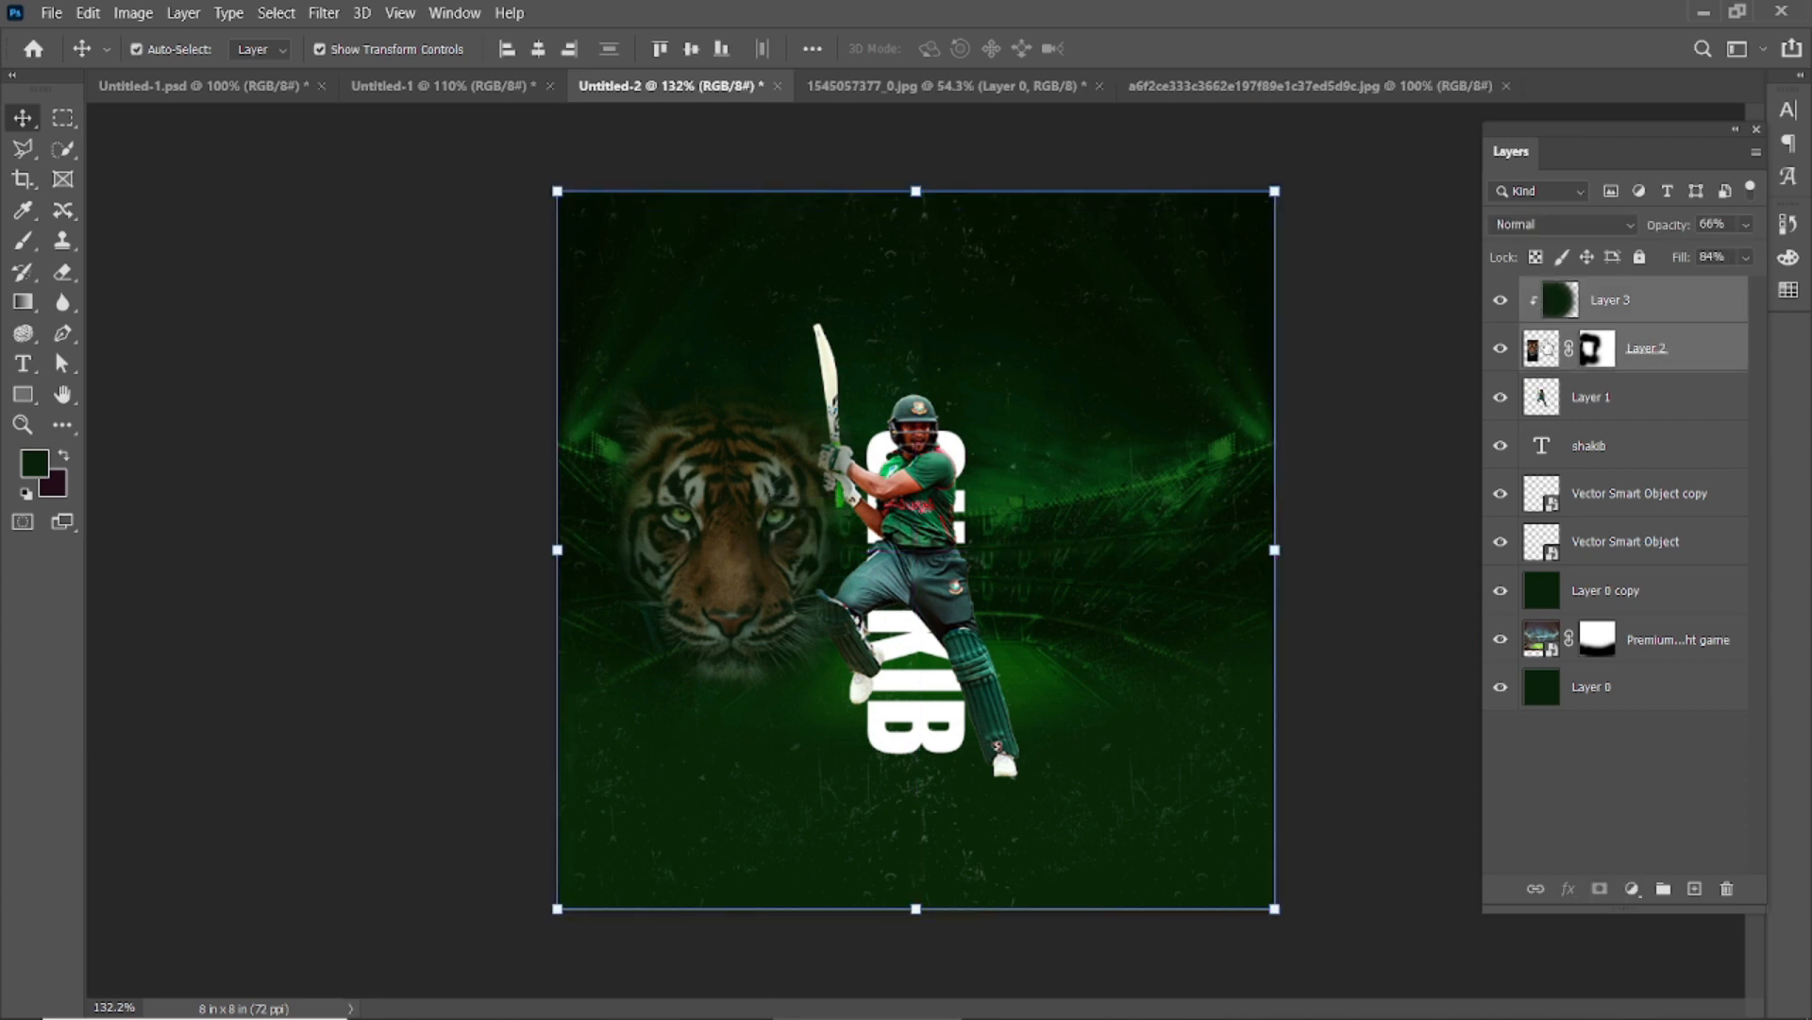
drag(734, 524, 790, 531)
drag(1661, 307, 1663, 481)
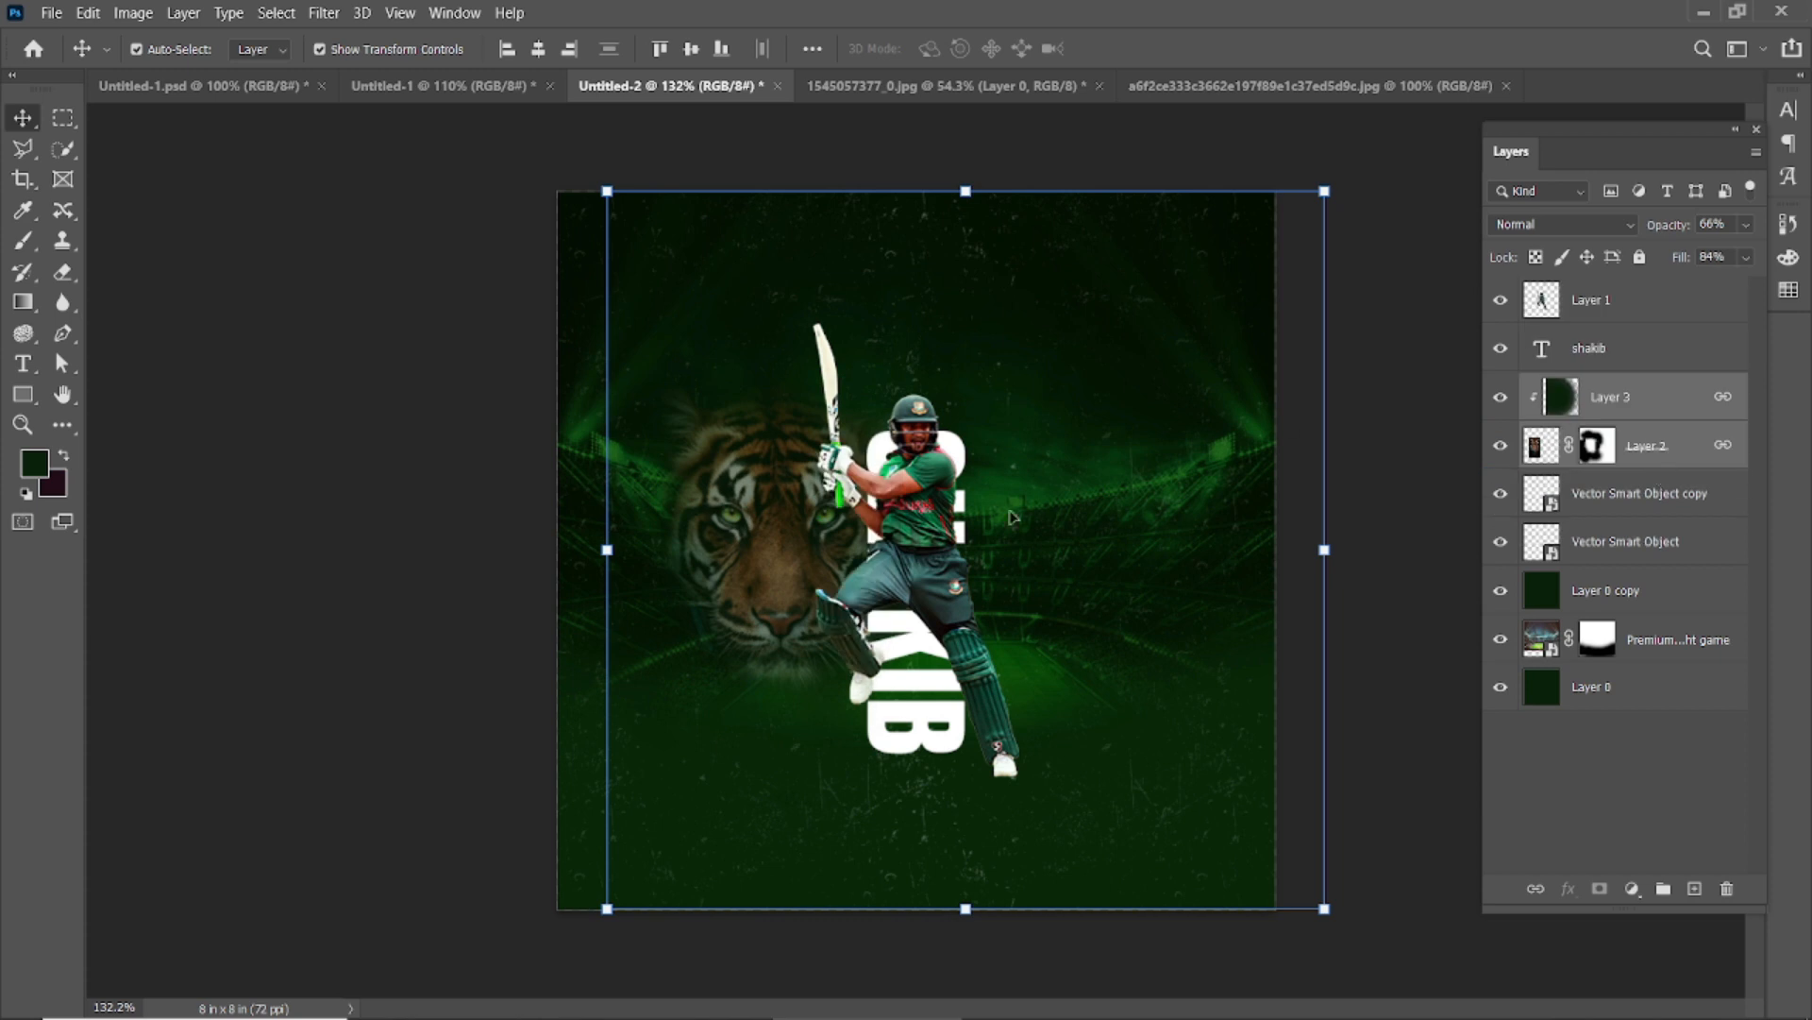
drag(762, 564, 764, 565)
click(299, 438)
click(52, 12)
click(1047, 85)
click(1101, 83)
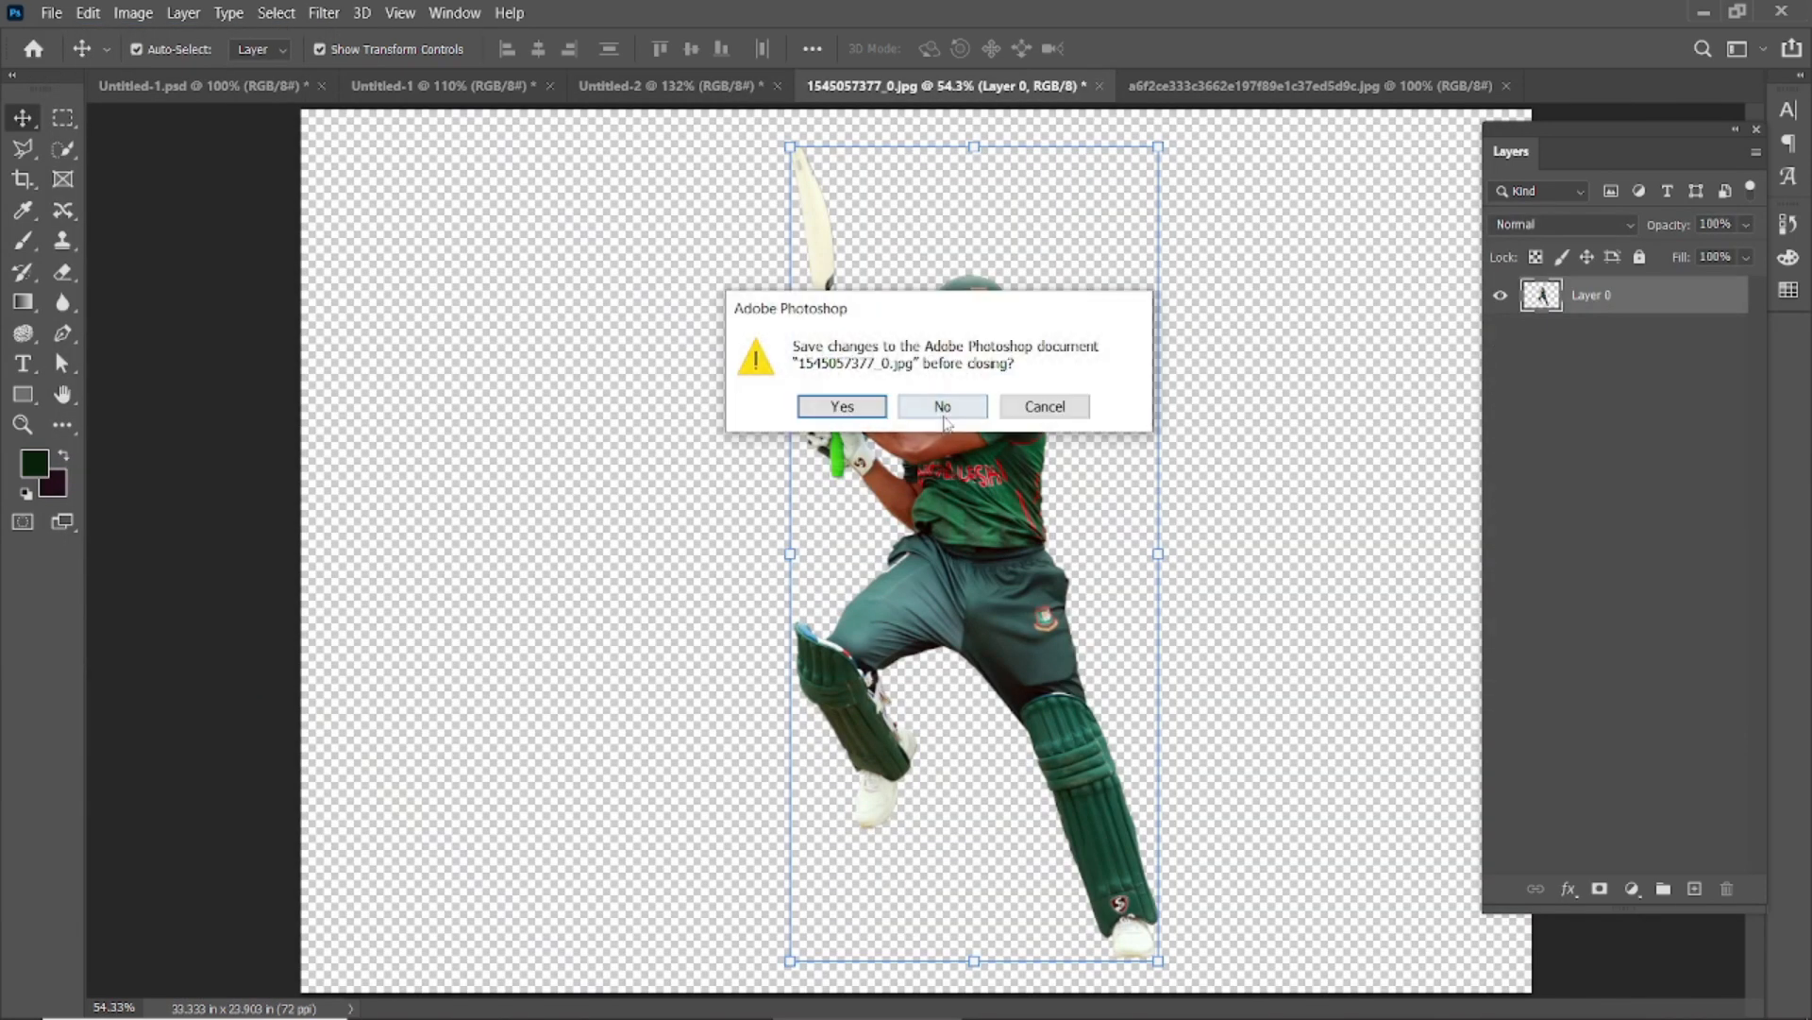
key(n)
click(1184, 85)
Open the image King of Million Hearts;Shakib Al Hasan.jfif from the Downloads folder
click(45, 19)
click(57, 52)
click(682, 505)
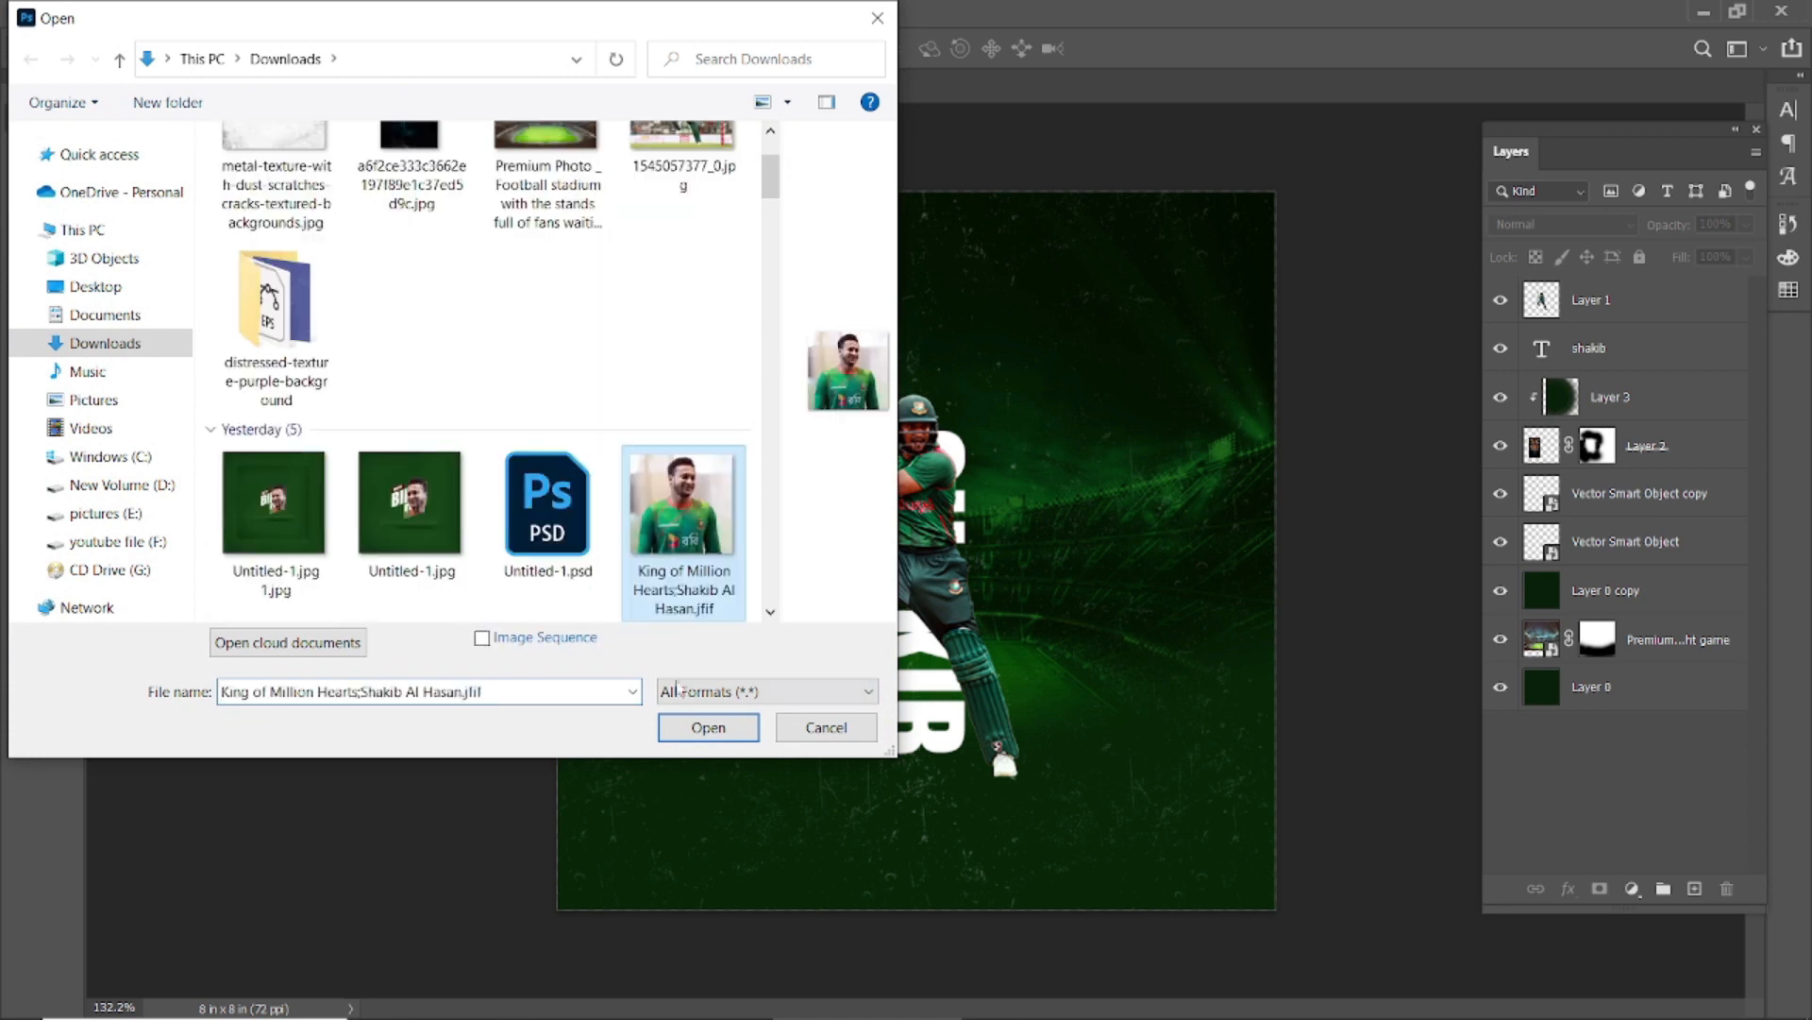
click(708, 727)
Select the man with the Quick Selection tool, unlock the background layer, delete everything around him and clear the selection
click(66, 149)
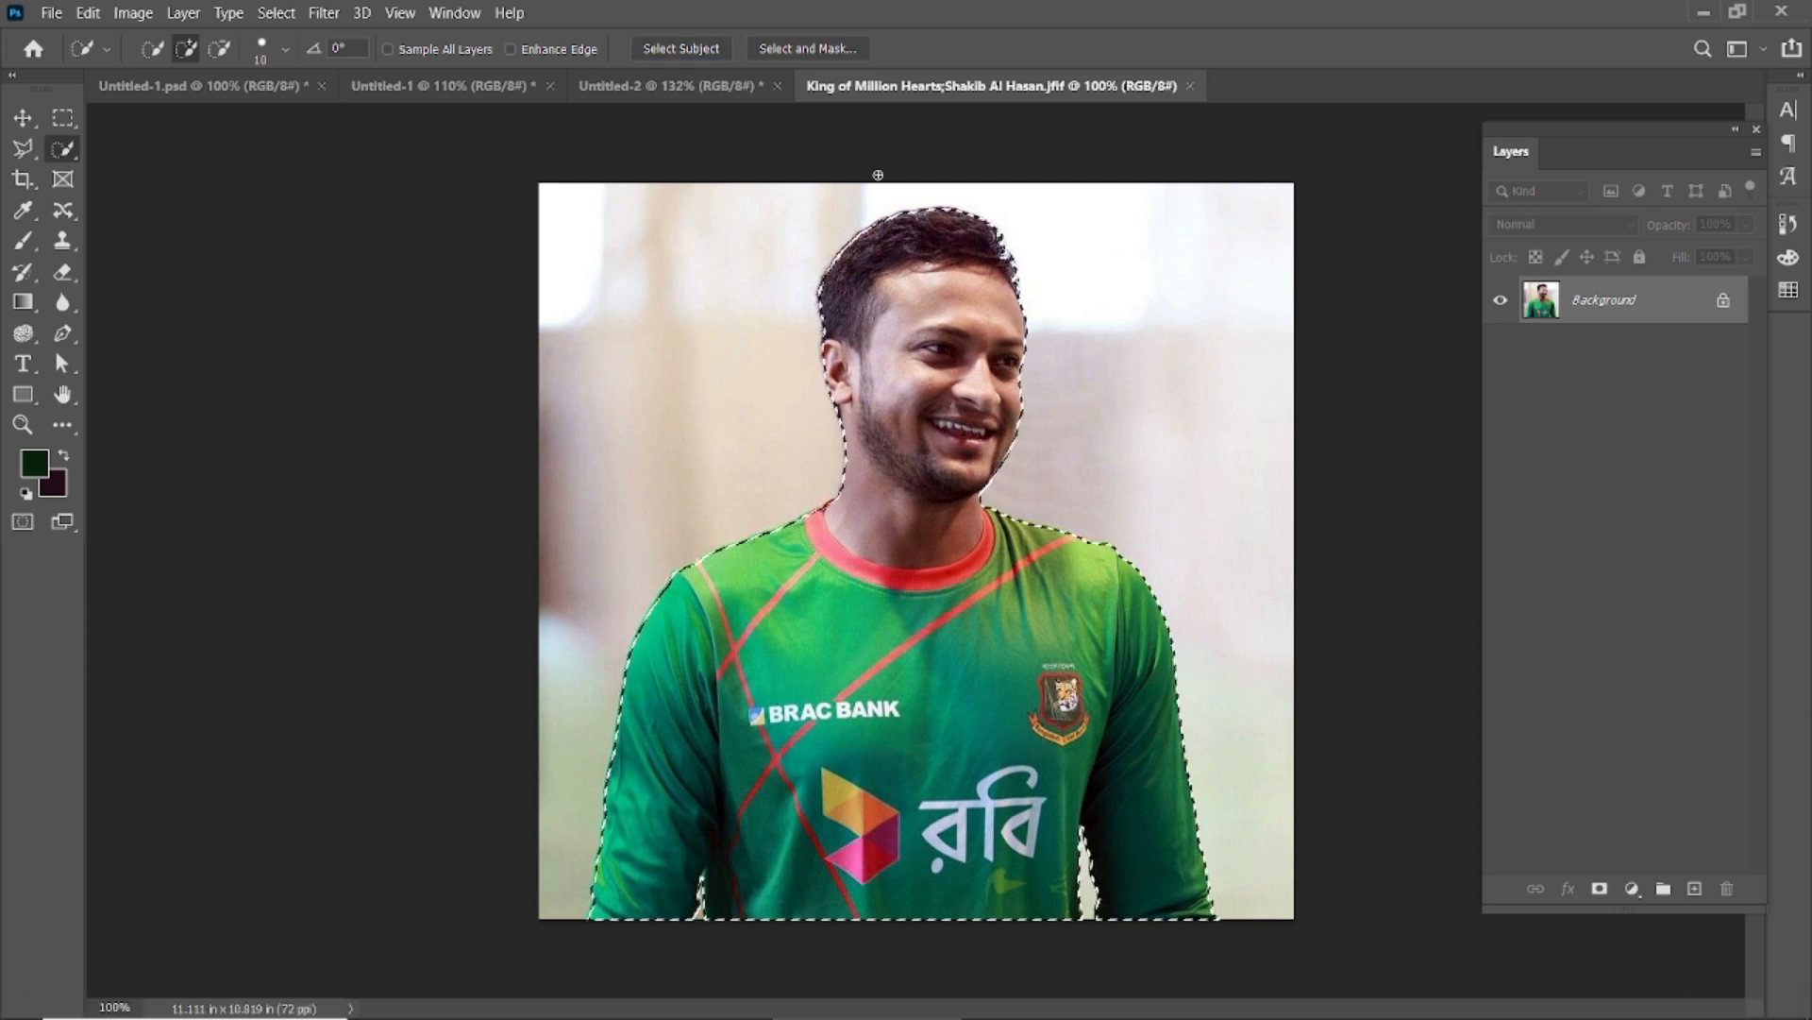
click(1724, 300)
key(ctrl+shift+i)
key(Delete)
click(19, 117)
click(359, 295)
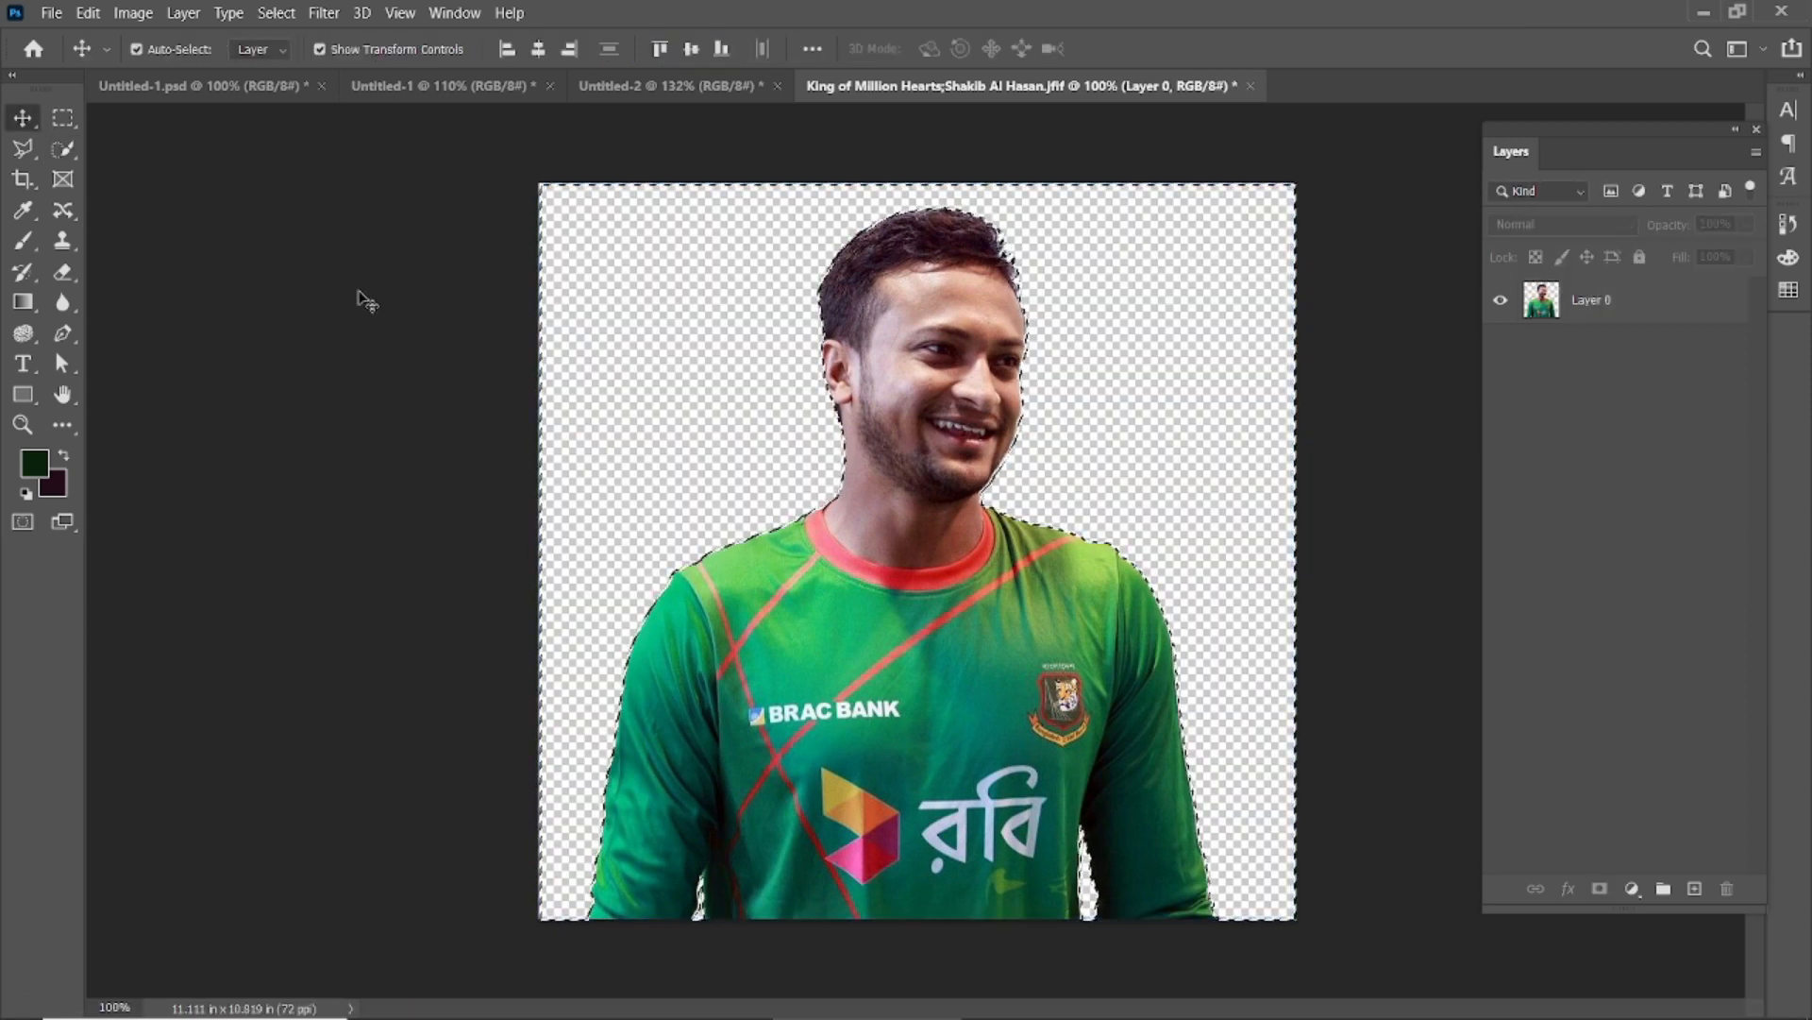
key(ctrl+d)
Bring the portrait cutout into the Untitled-2 poster, scale it down and place it right of the batsman
drag(954, 400, 949, 587)
drag(1171, 244, 999, 439)
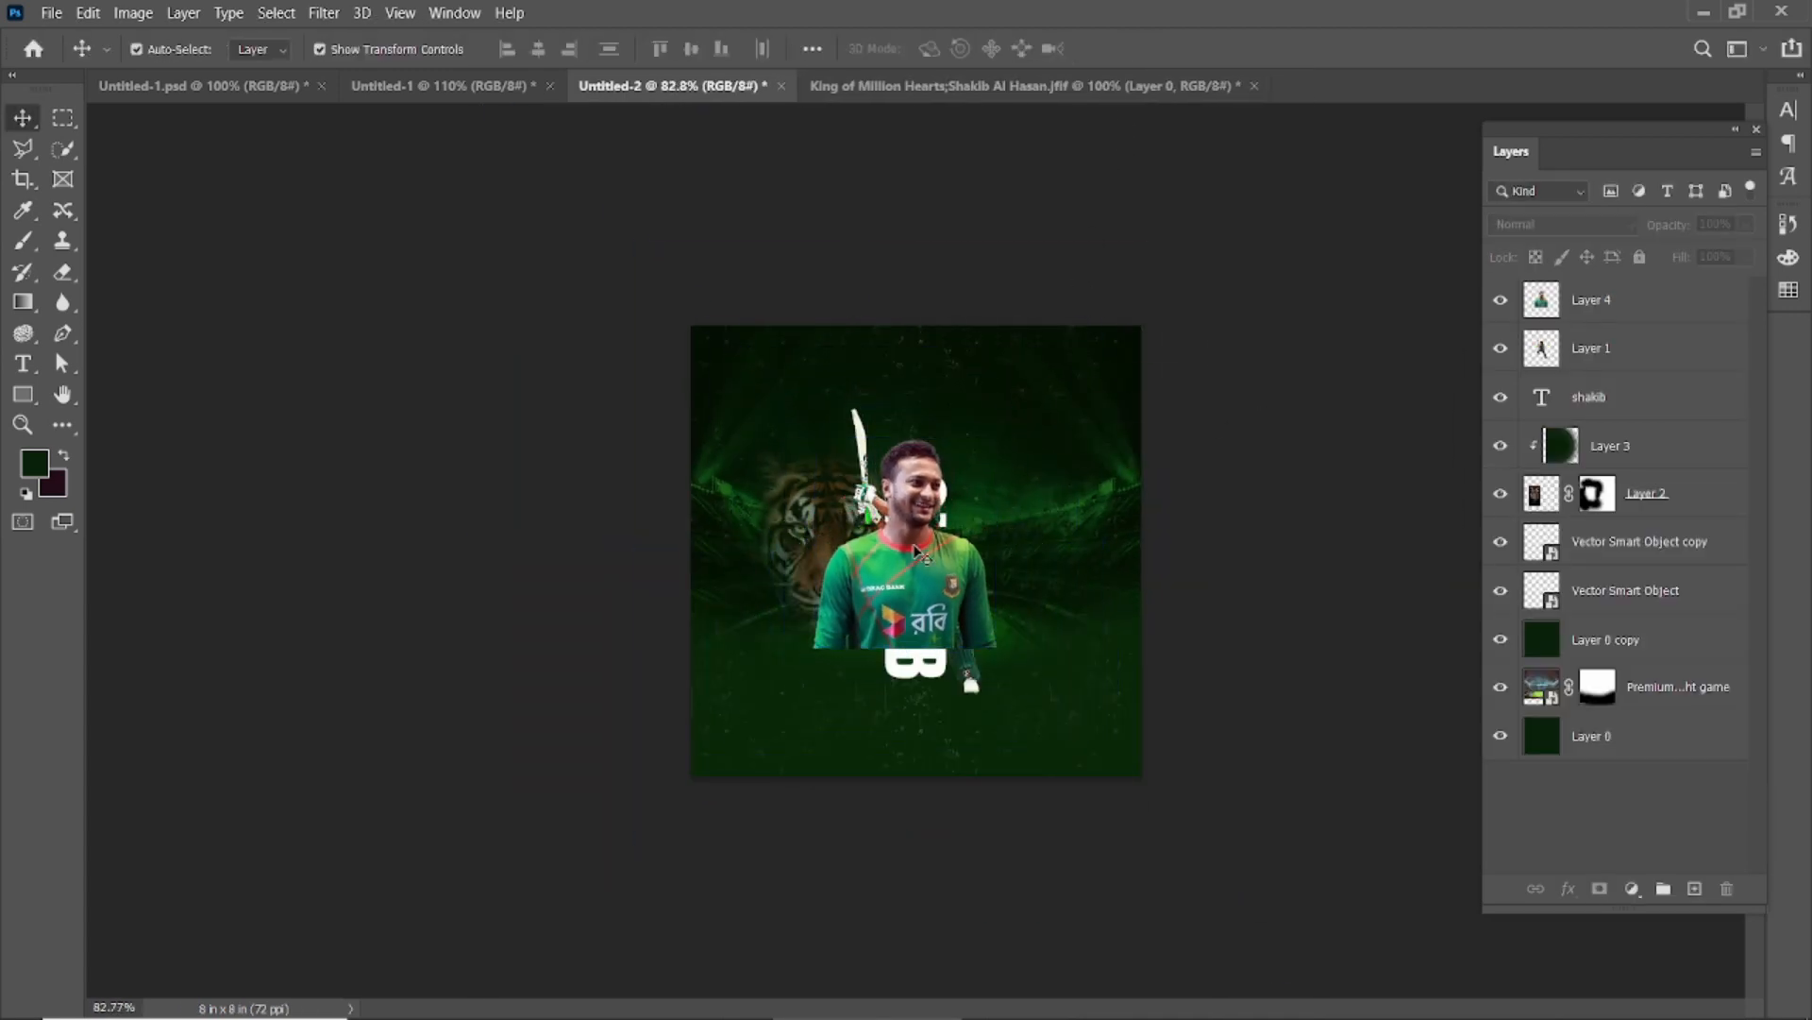
drag(920, 555, 982, 584)
key(ctrl+plus)
scroll(1011, 593, up, 2)
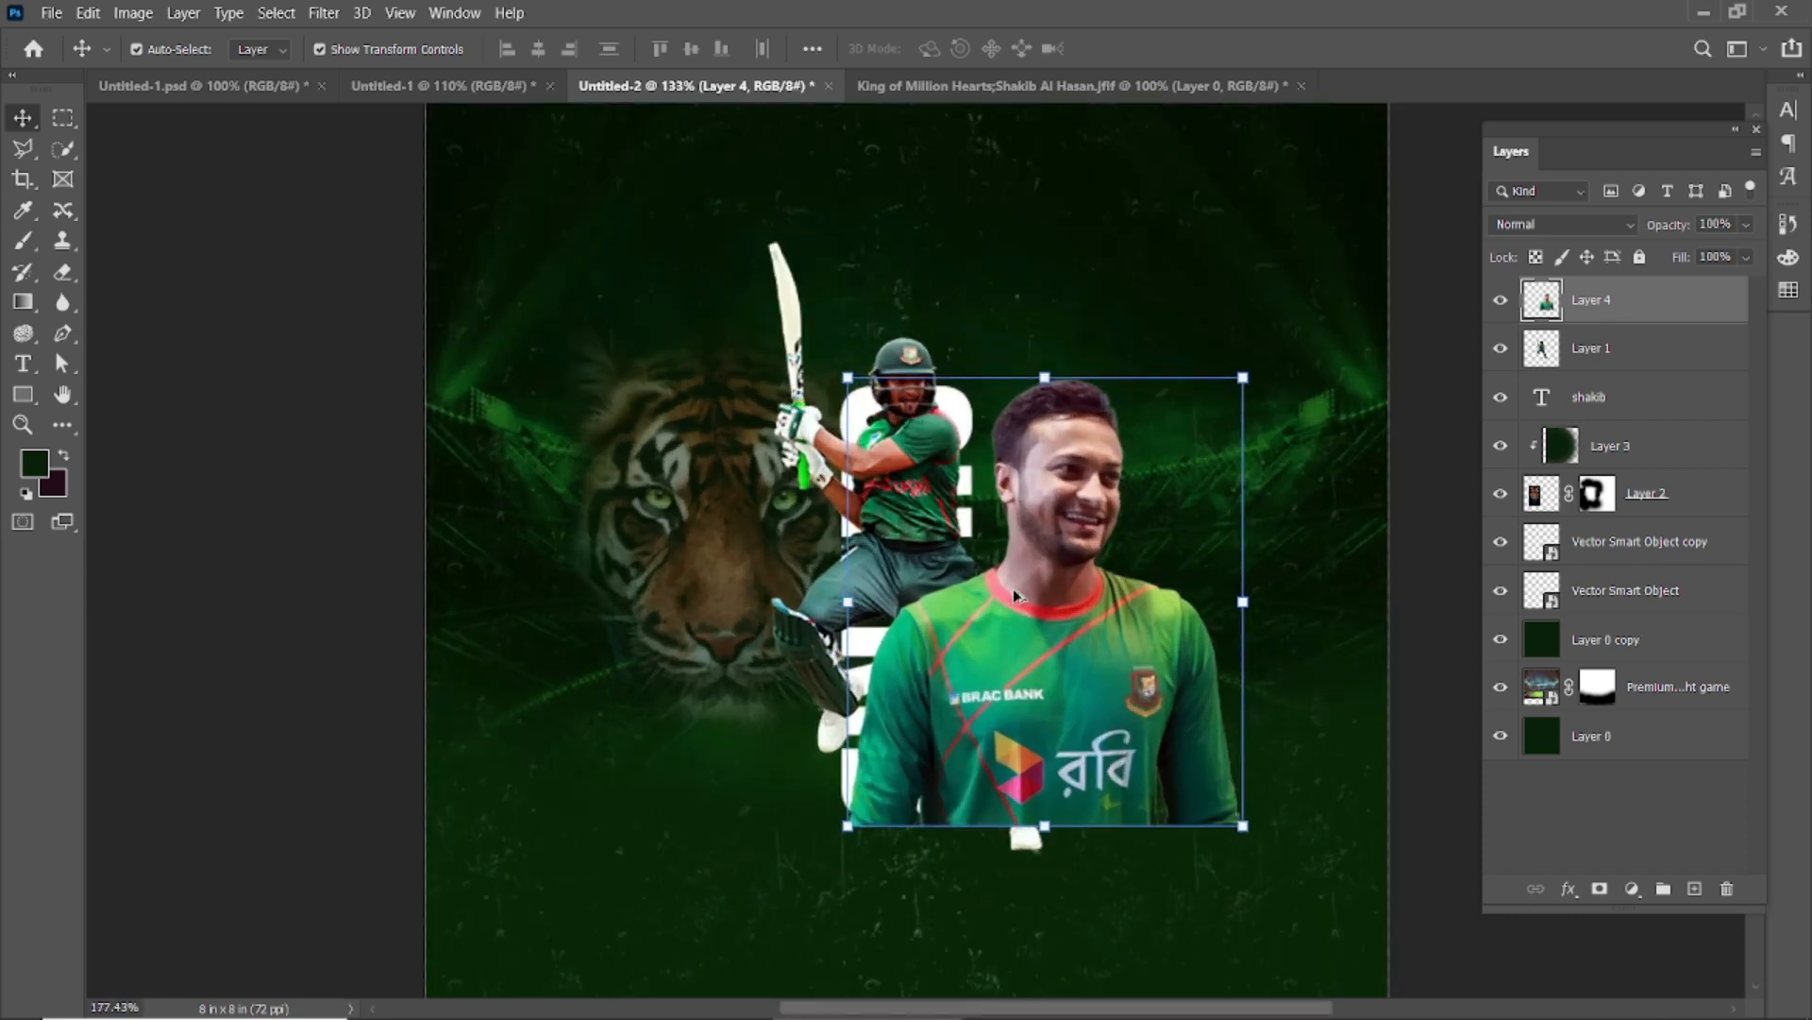
Place the portrait layer beneath the shakib text and above the tiger's clipped shading layer, leaving it unclipped
drag(1662, 300, 1681, 483)
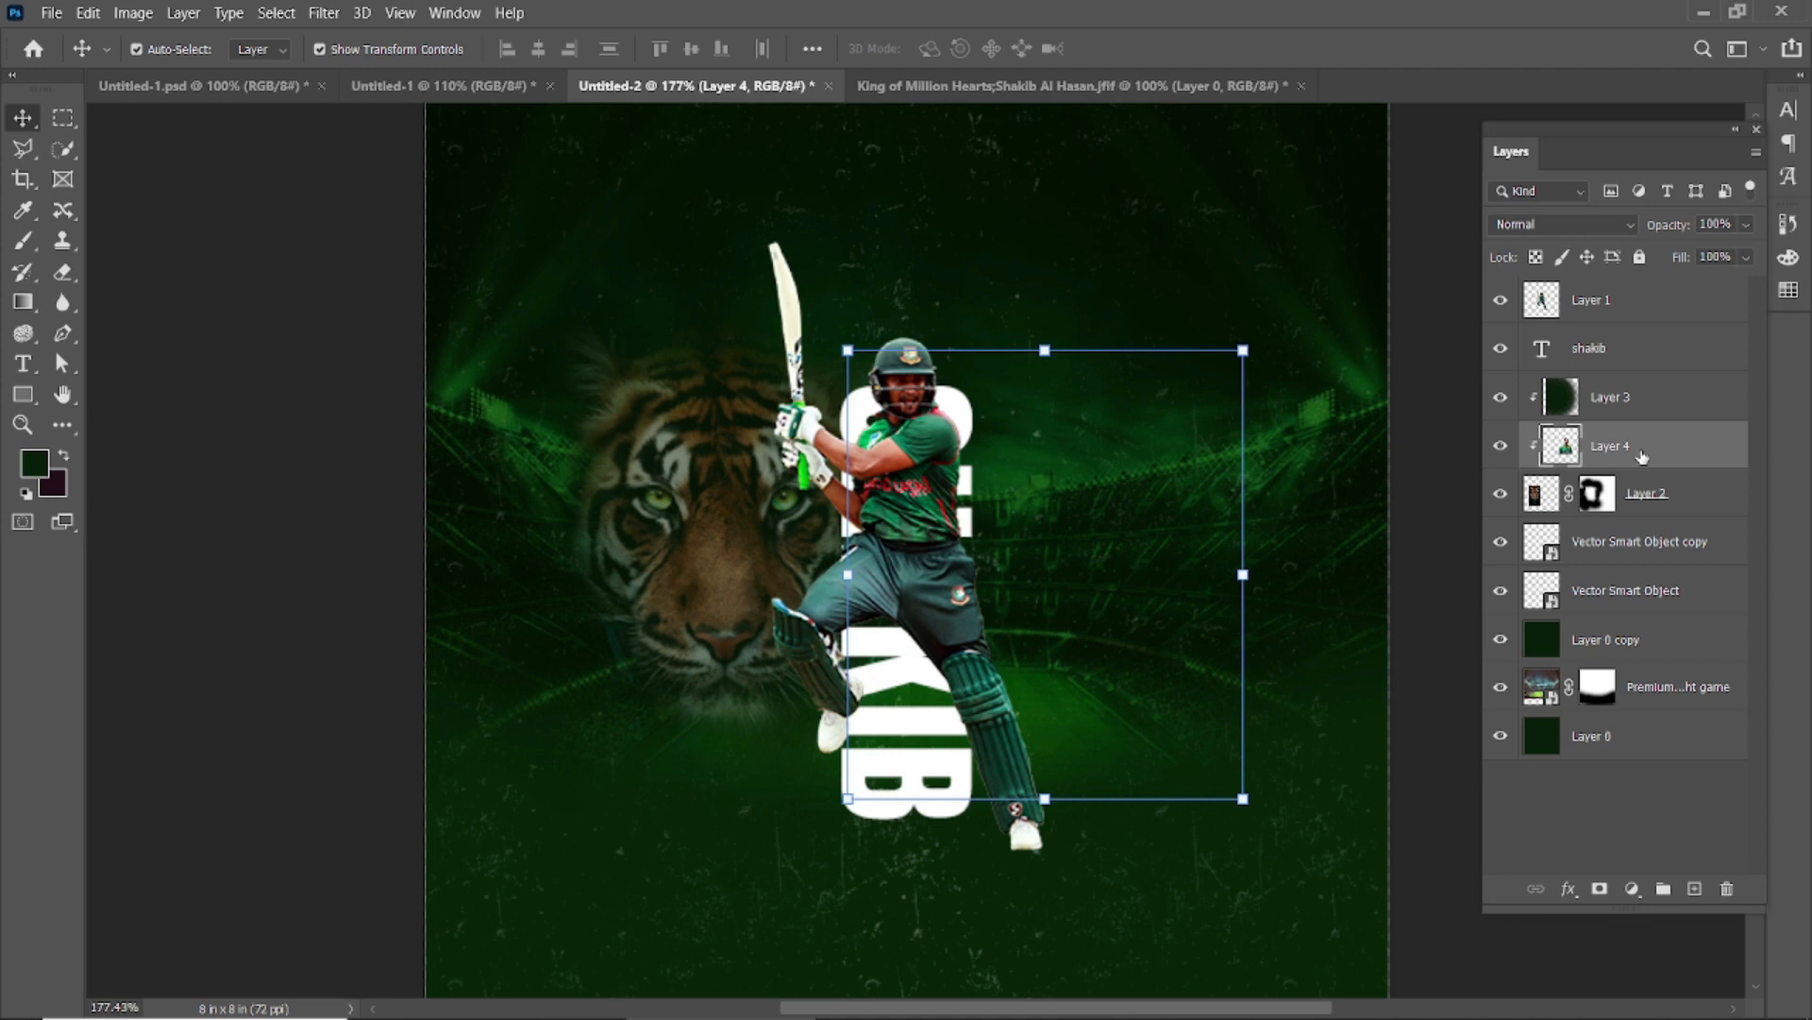
key(ctrl+z)
drag(1632, 302, 1643, 429)
Enlarge the portrait to about 118%, position it beside the batsman's right side and add a layer mask to it
mouse_move(1111, 608)
mouse_down()
mouse_move(1089, 579)
mouse_move(1111, 602)
mouse_up()
drag(1223, 376, 1261, 334)
drag(1048, 466, 1064, 539)
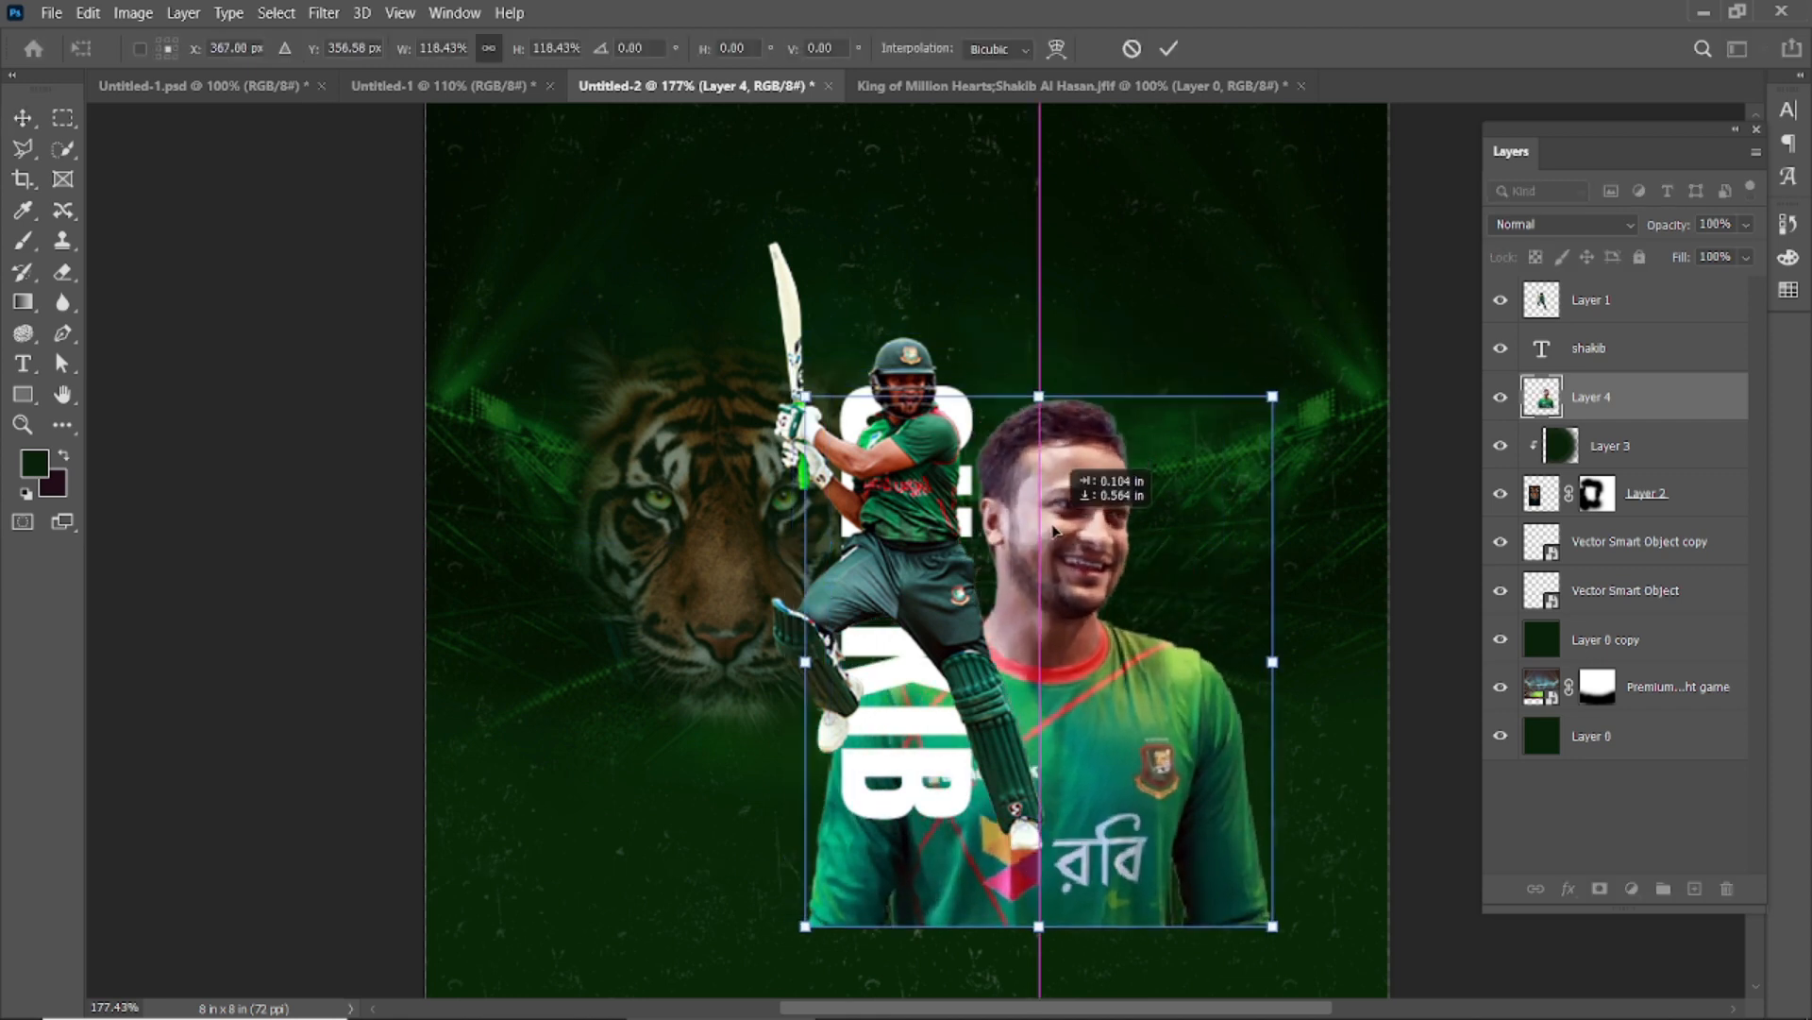
click(1169, 48)
click(1600, 888)
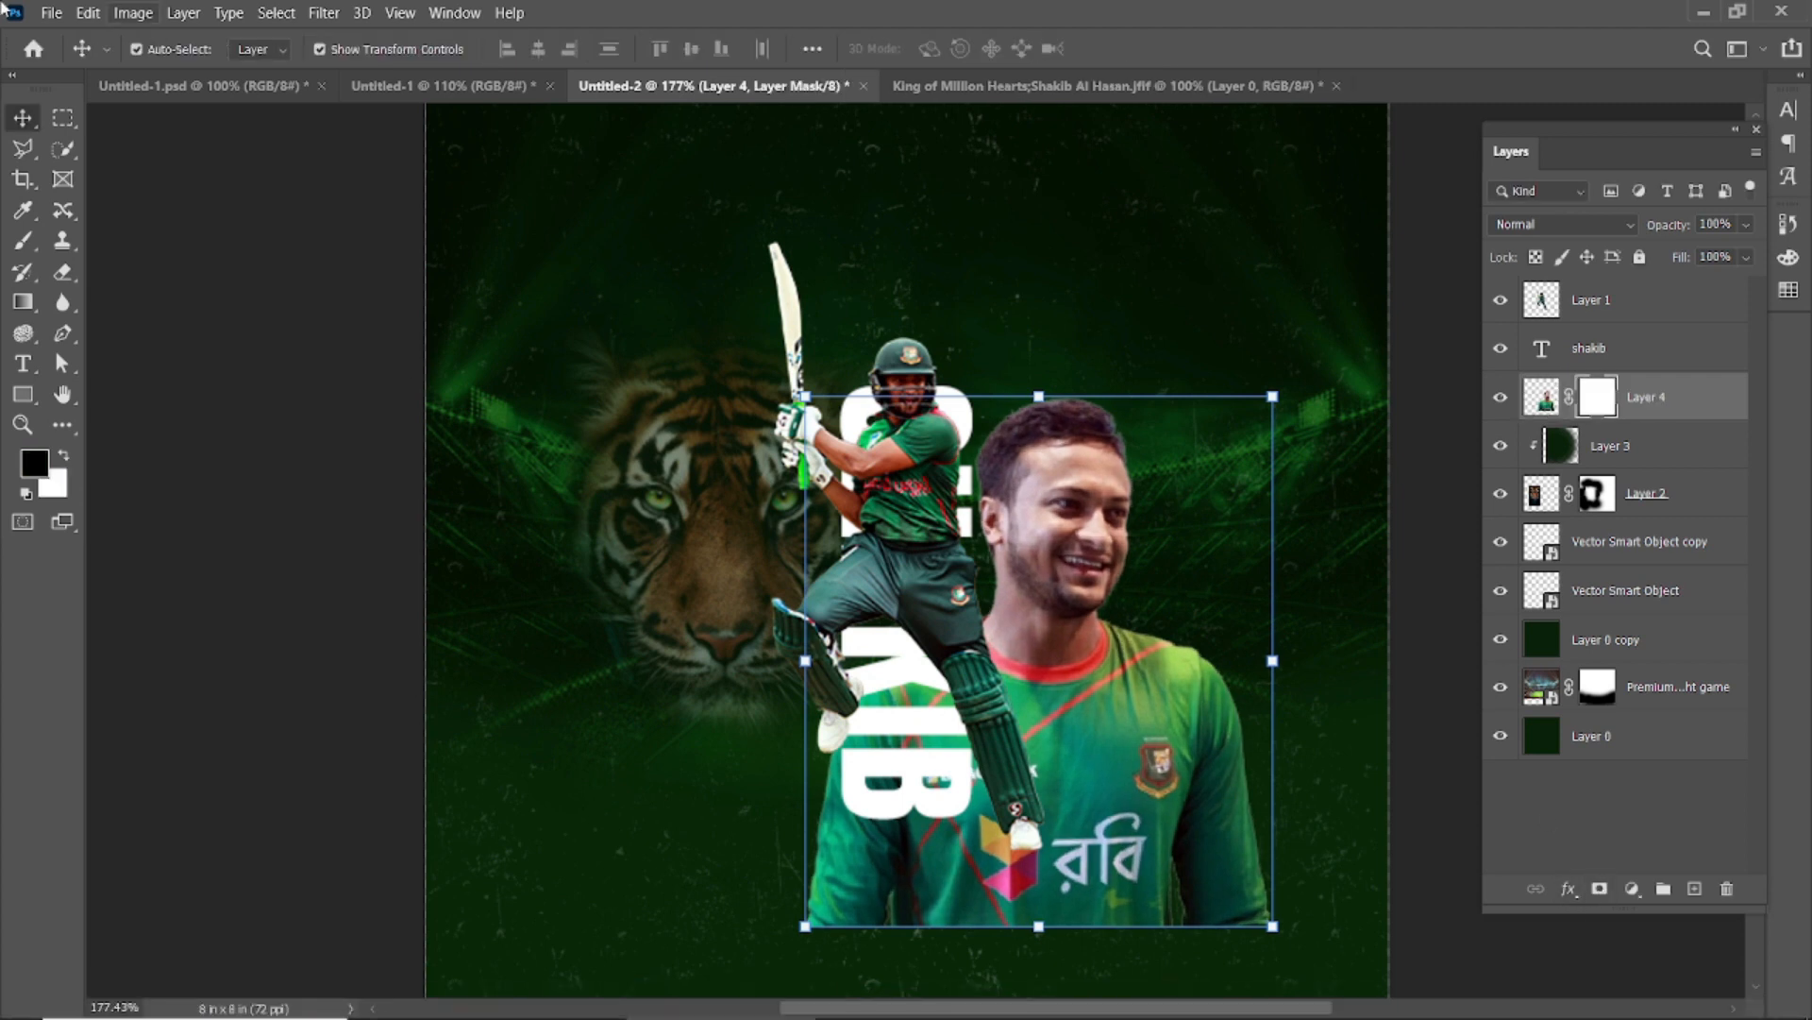
drag(1082, 487, 1074, 420)
Paint out the portrait's lower body on its layer mask with a soft black brush enlarged up to 200 px
click(26, 245)
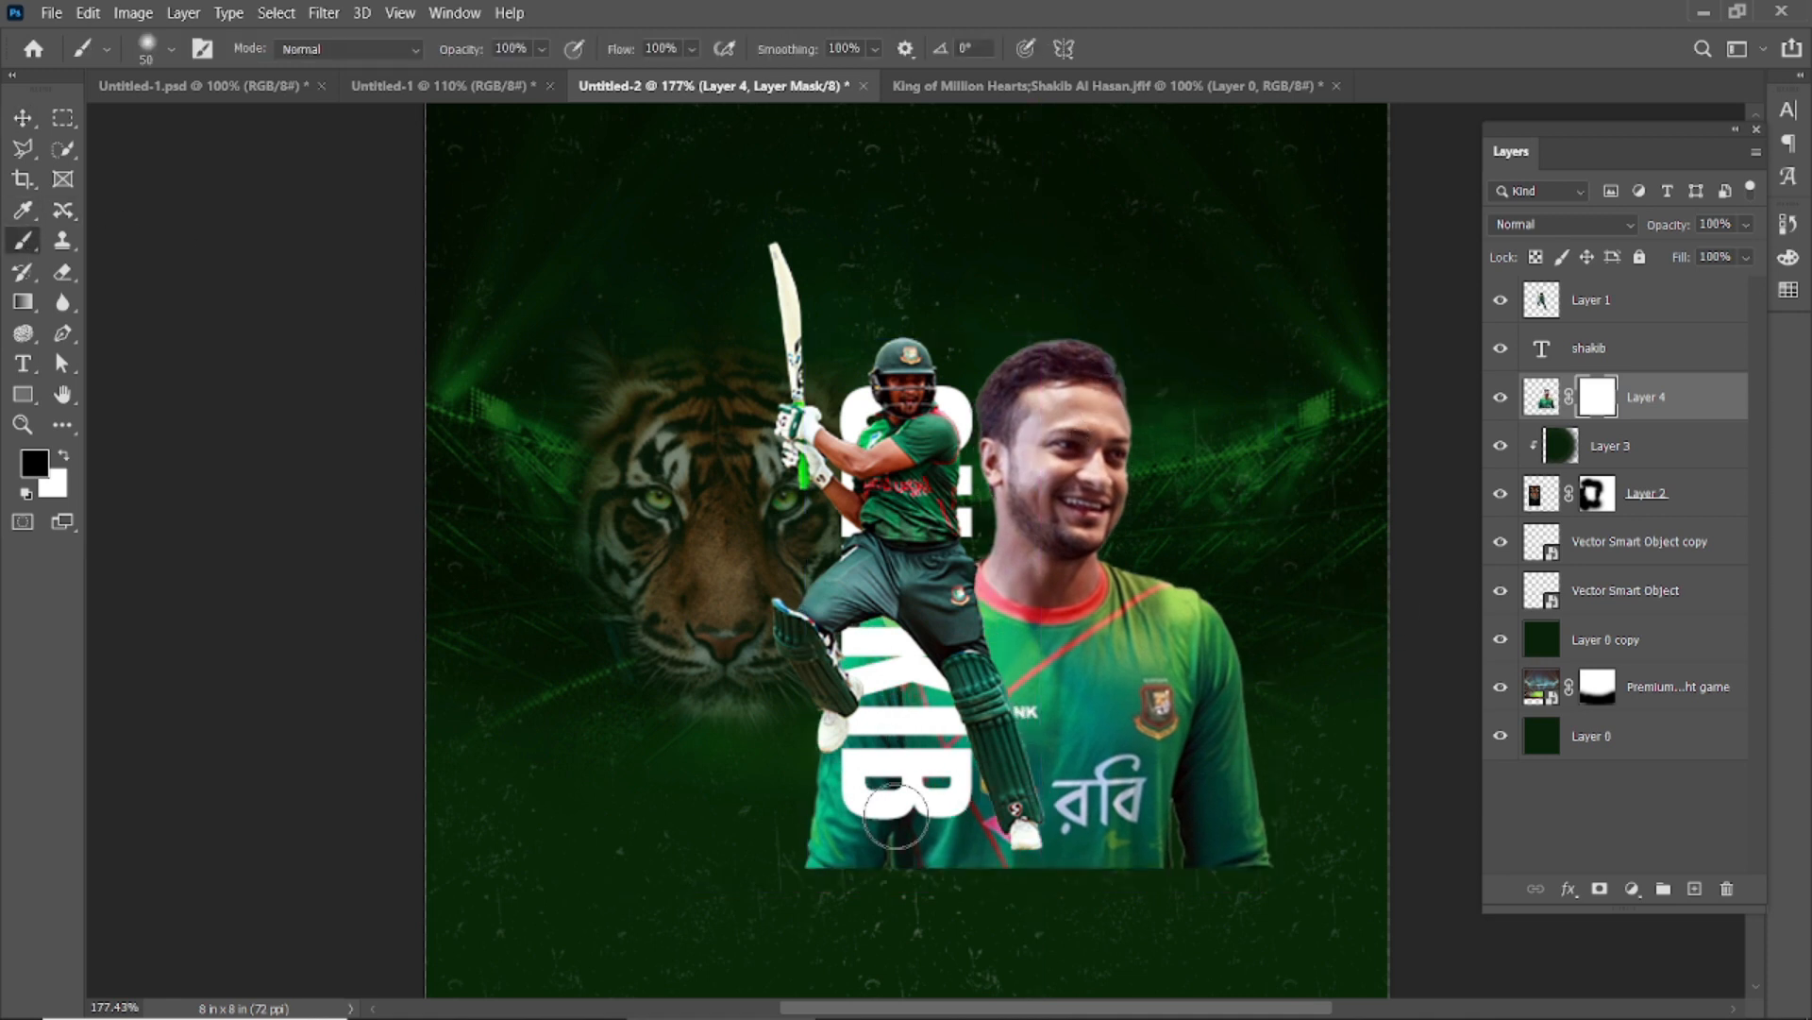
key(bracketright)
key(bracketright)
key(bracketright)
key(bracketright)
drag(837, 798, 866, 926)
key(bracketright)
key(bracketright)
key(bracketright)
key(bracketright)
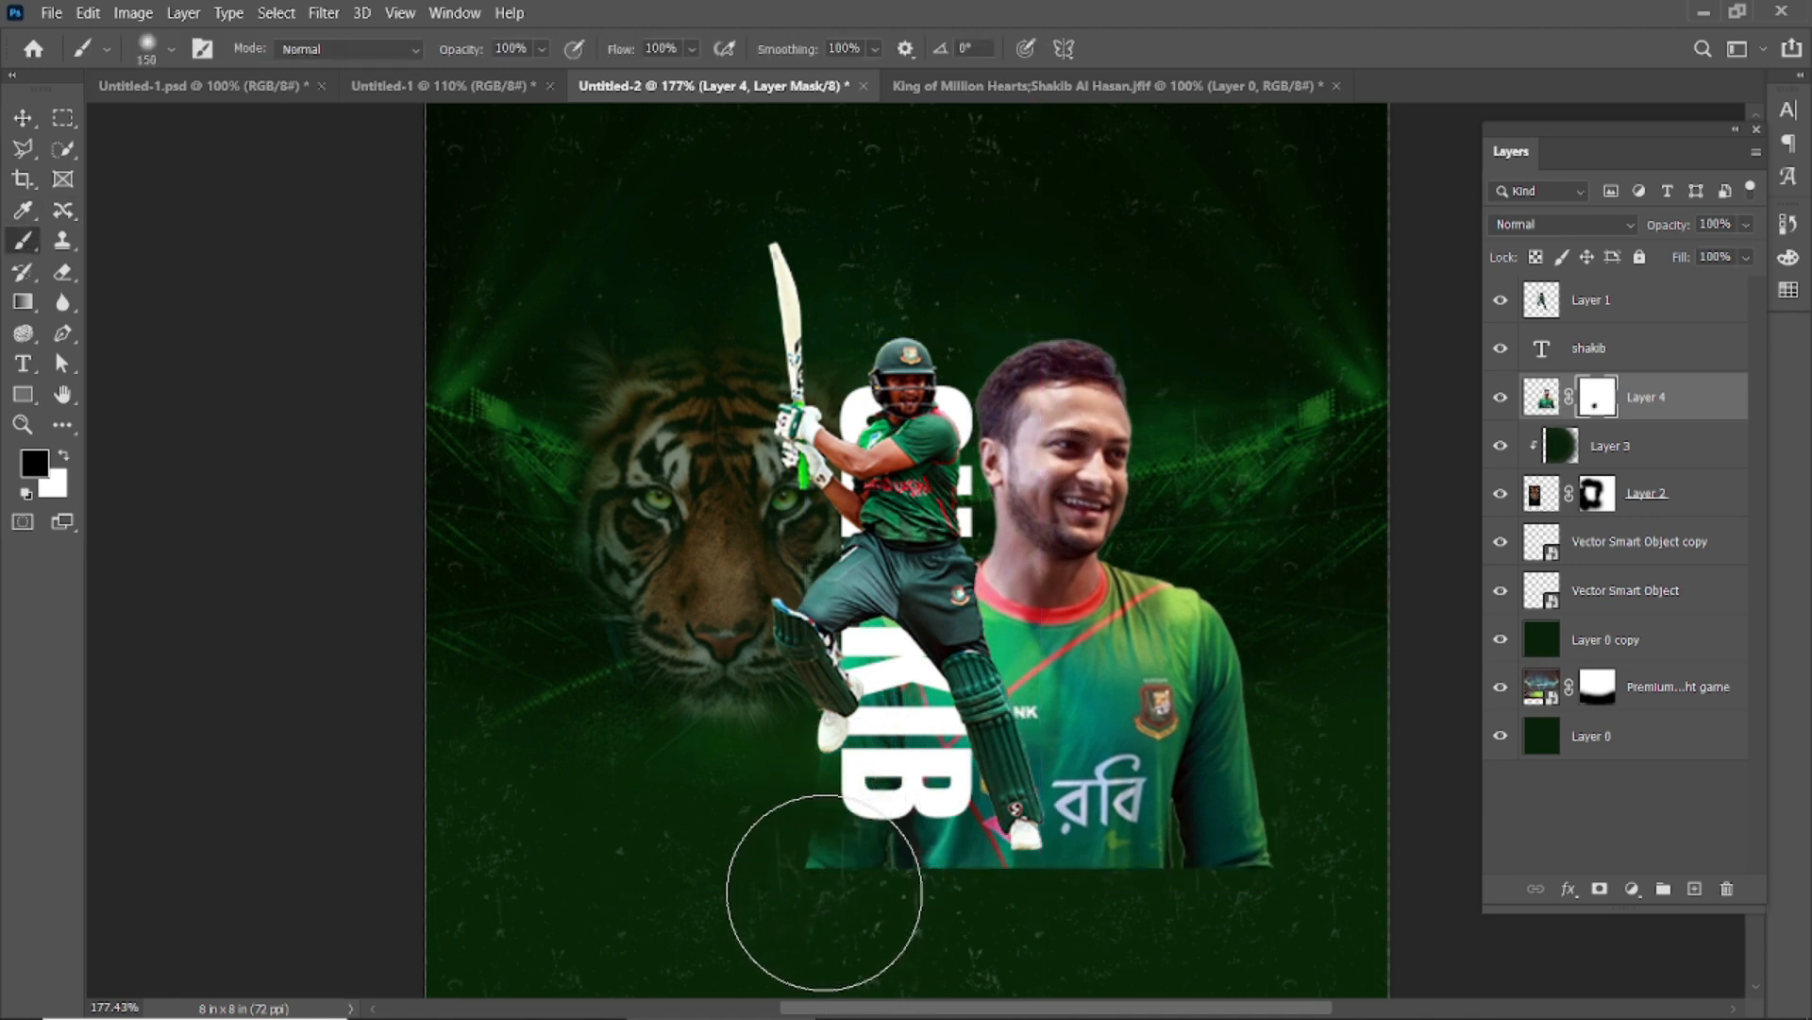
drag(841, 860, 843, 783)
mouse_move(1092, 869)
mouse_down()
mouse_move(1198, 834)
mouse_move(1286, 695)
mouse_move(1266, 780)
mouse_move(1073, 862)
mouse_move(1352, 665)
mouse_up()
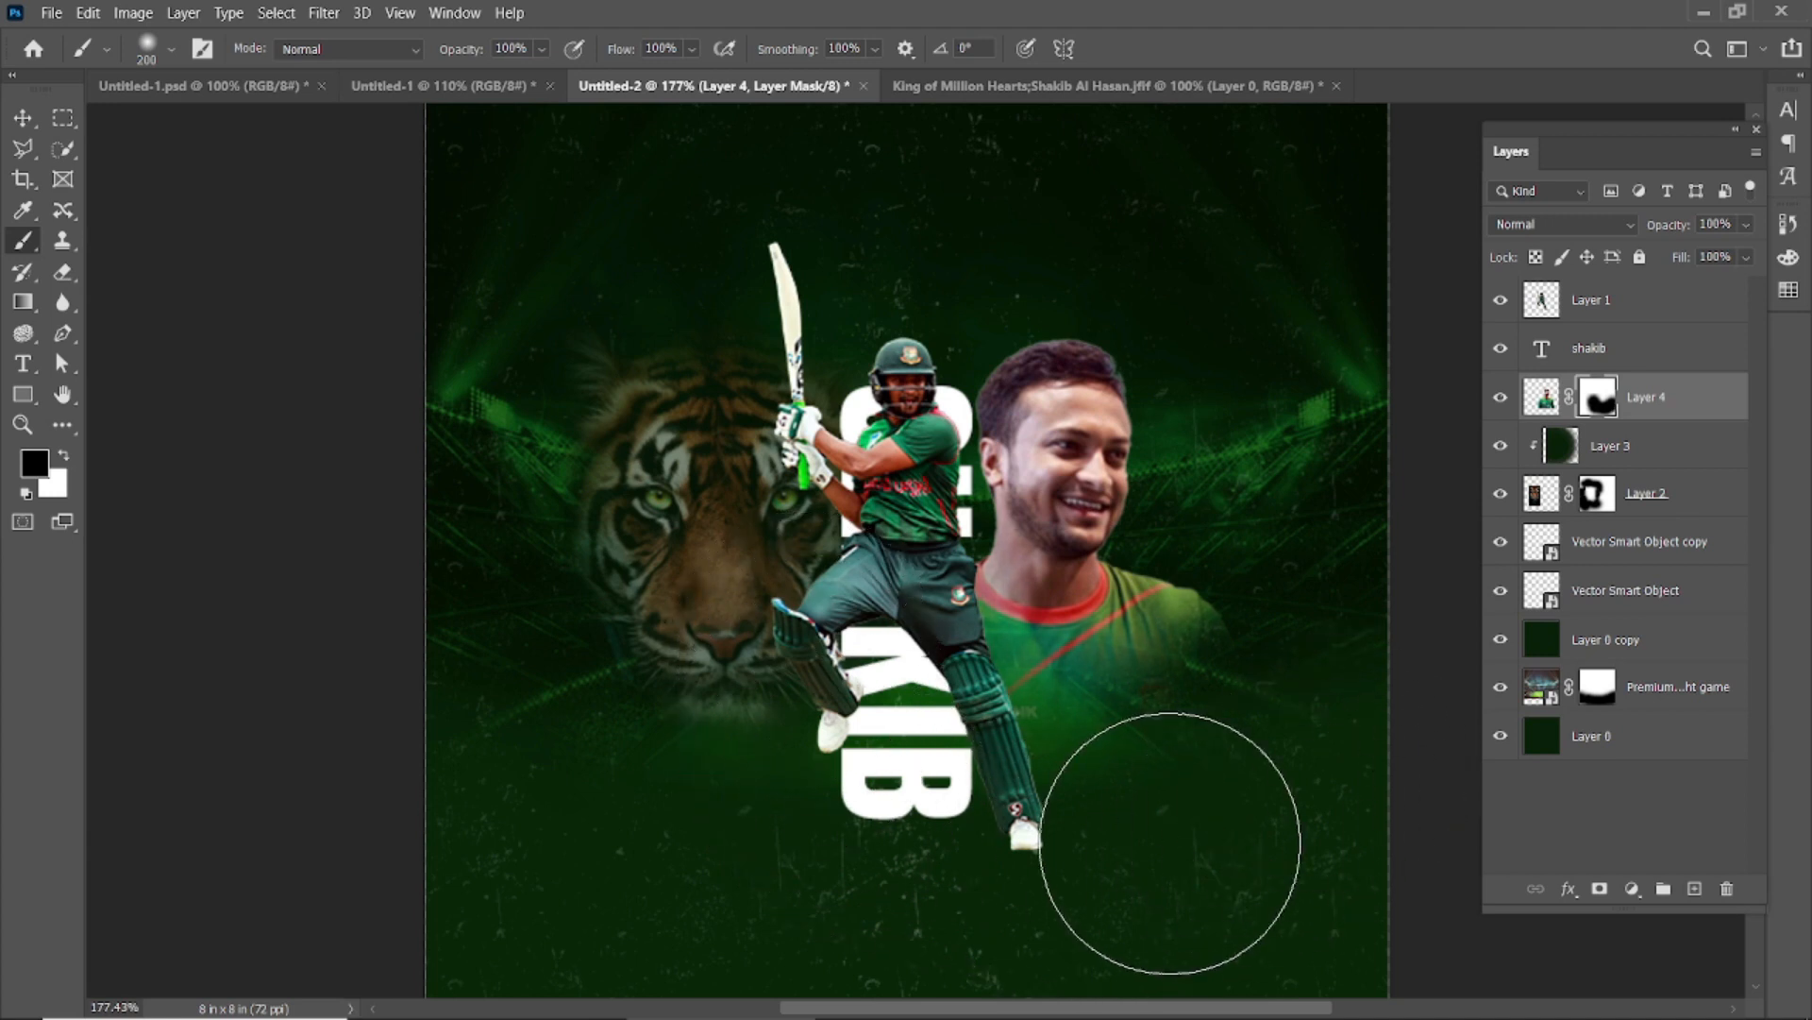
Add a new layer clipped to the portrait at 63% opacity and 82% fill, and dab dark green over the face
click(23, 117)
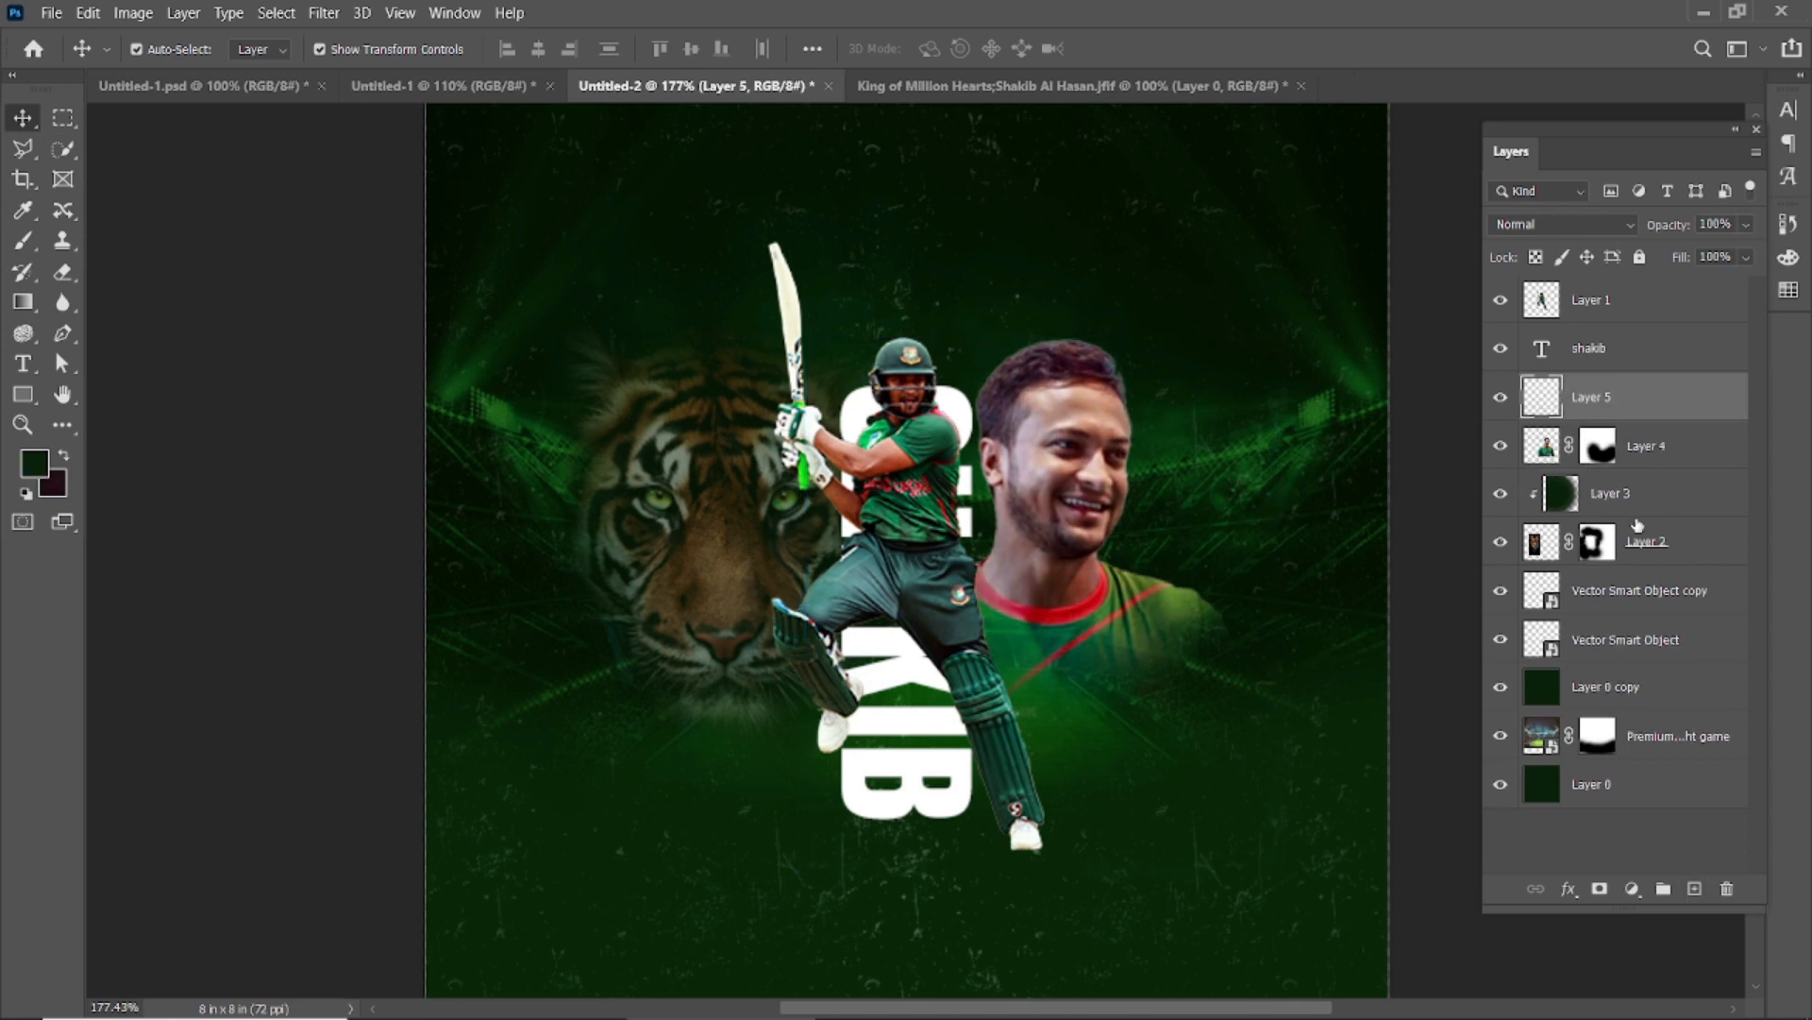
alt+click(1589, 418)
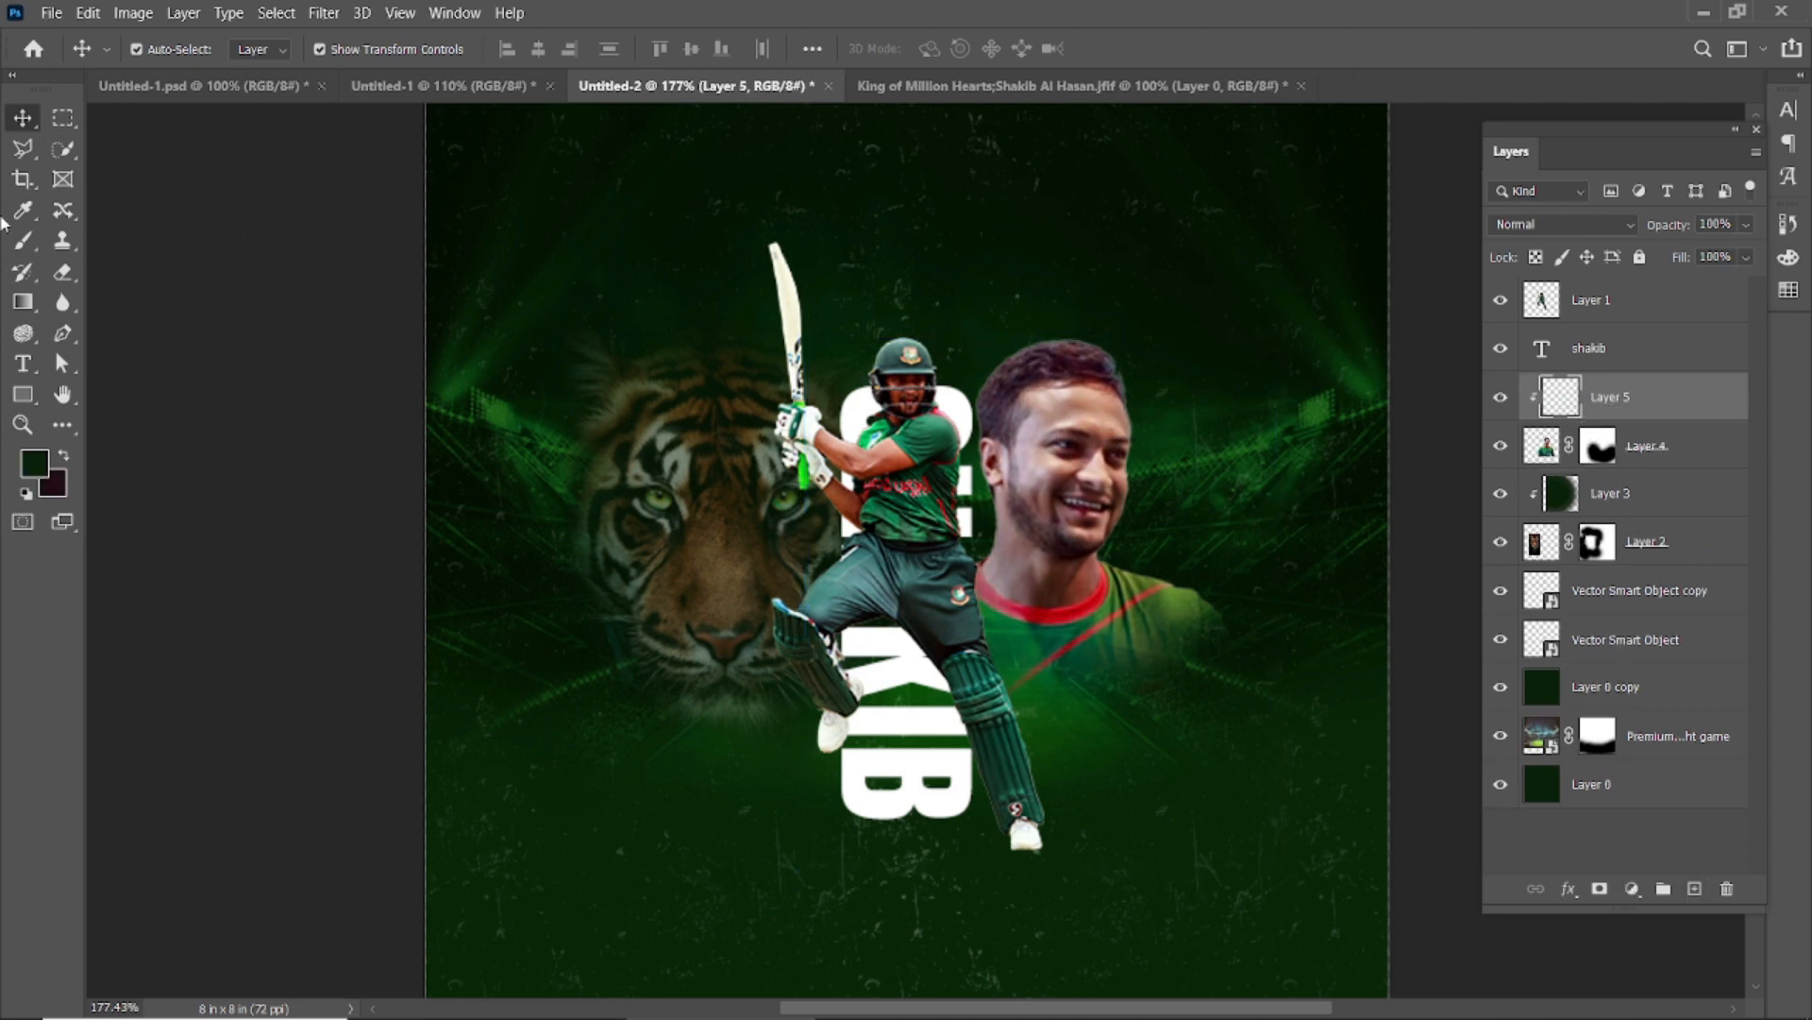
click(22, 239)
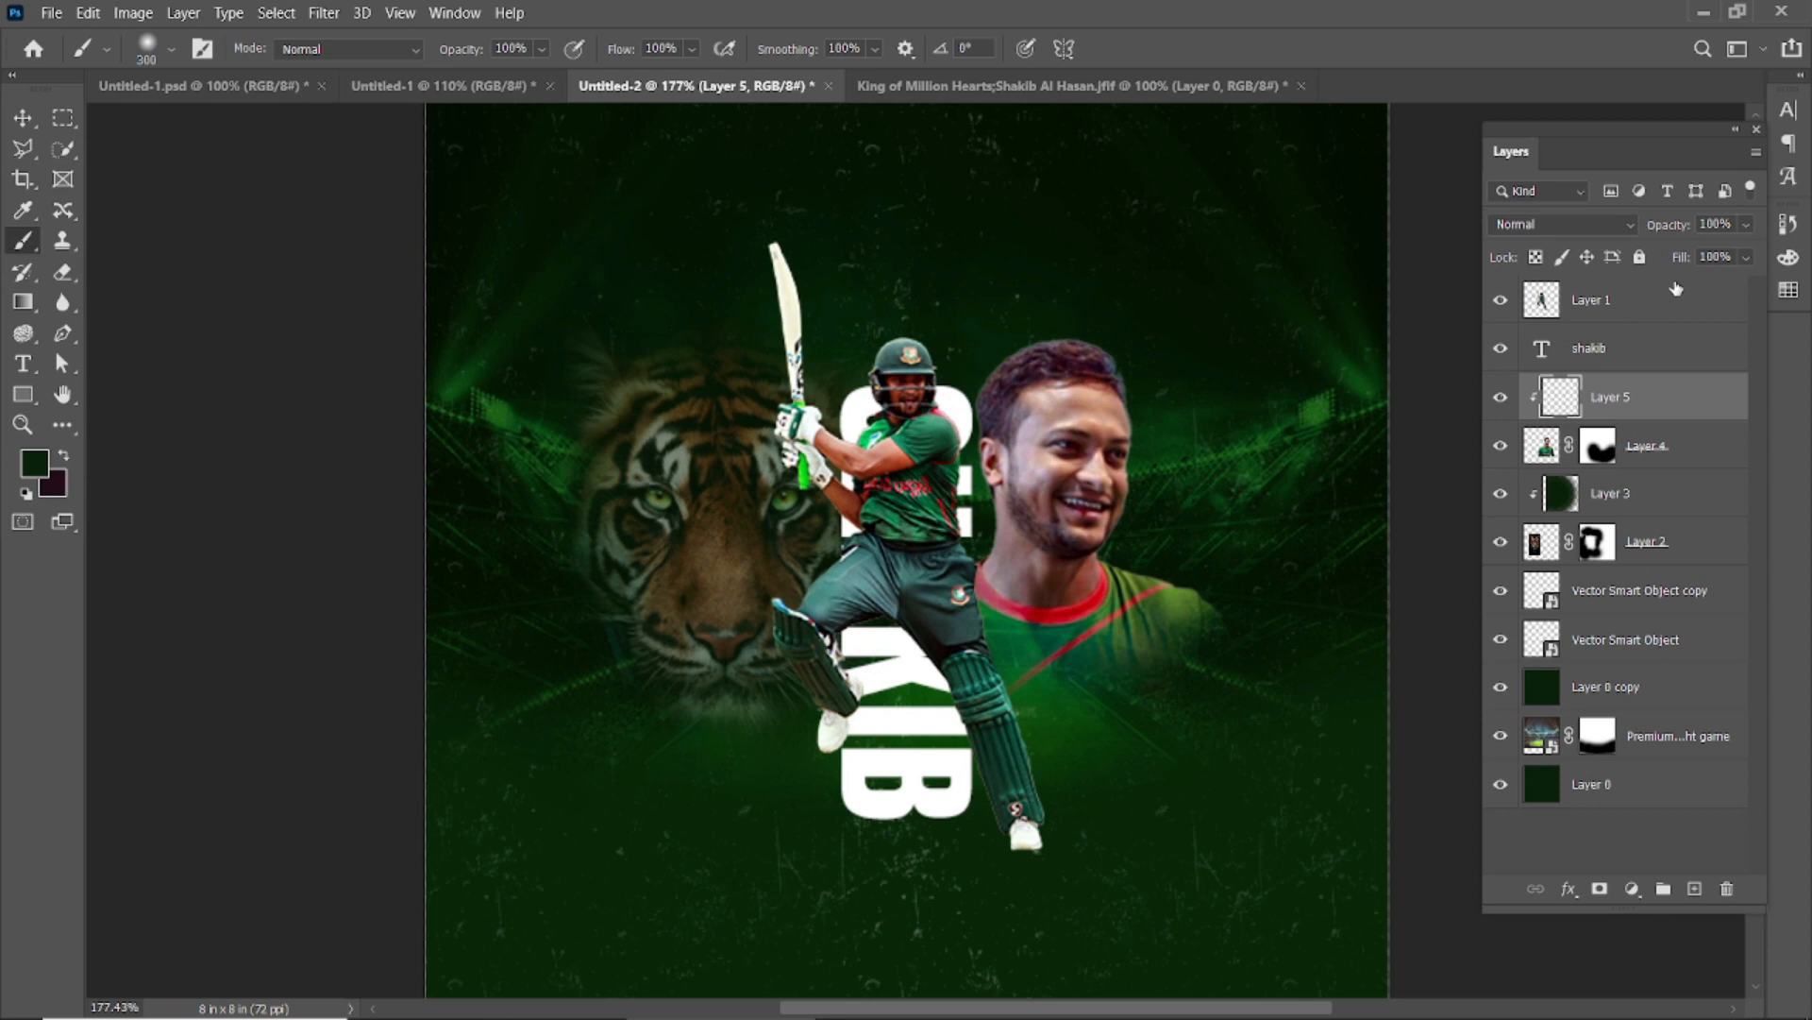
drag(1654, 231, 1628, 236)
click(1074, 463)
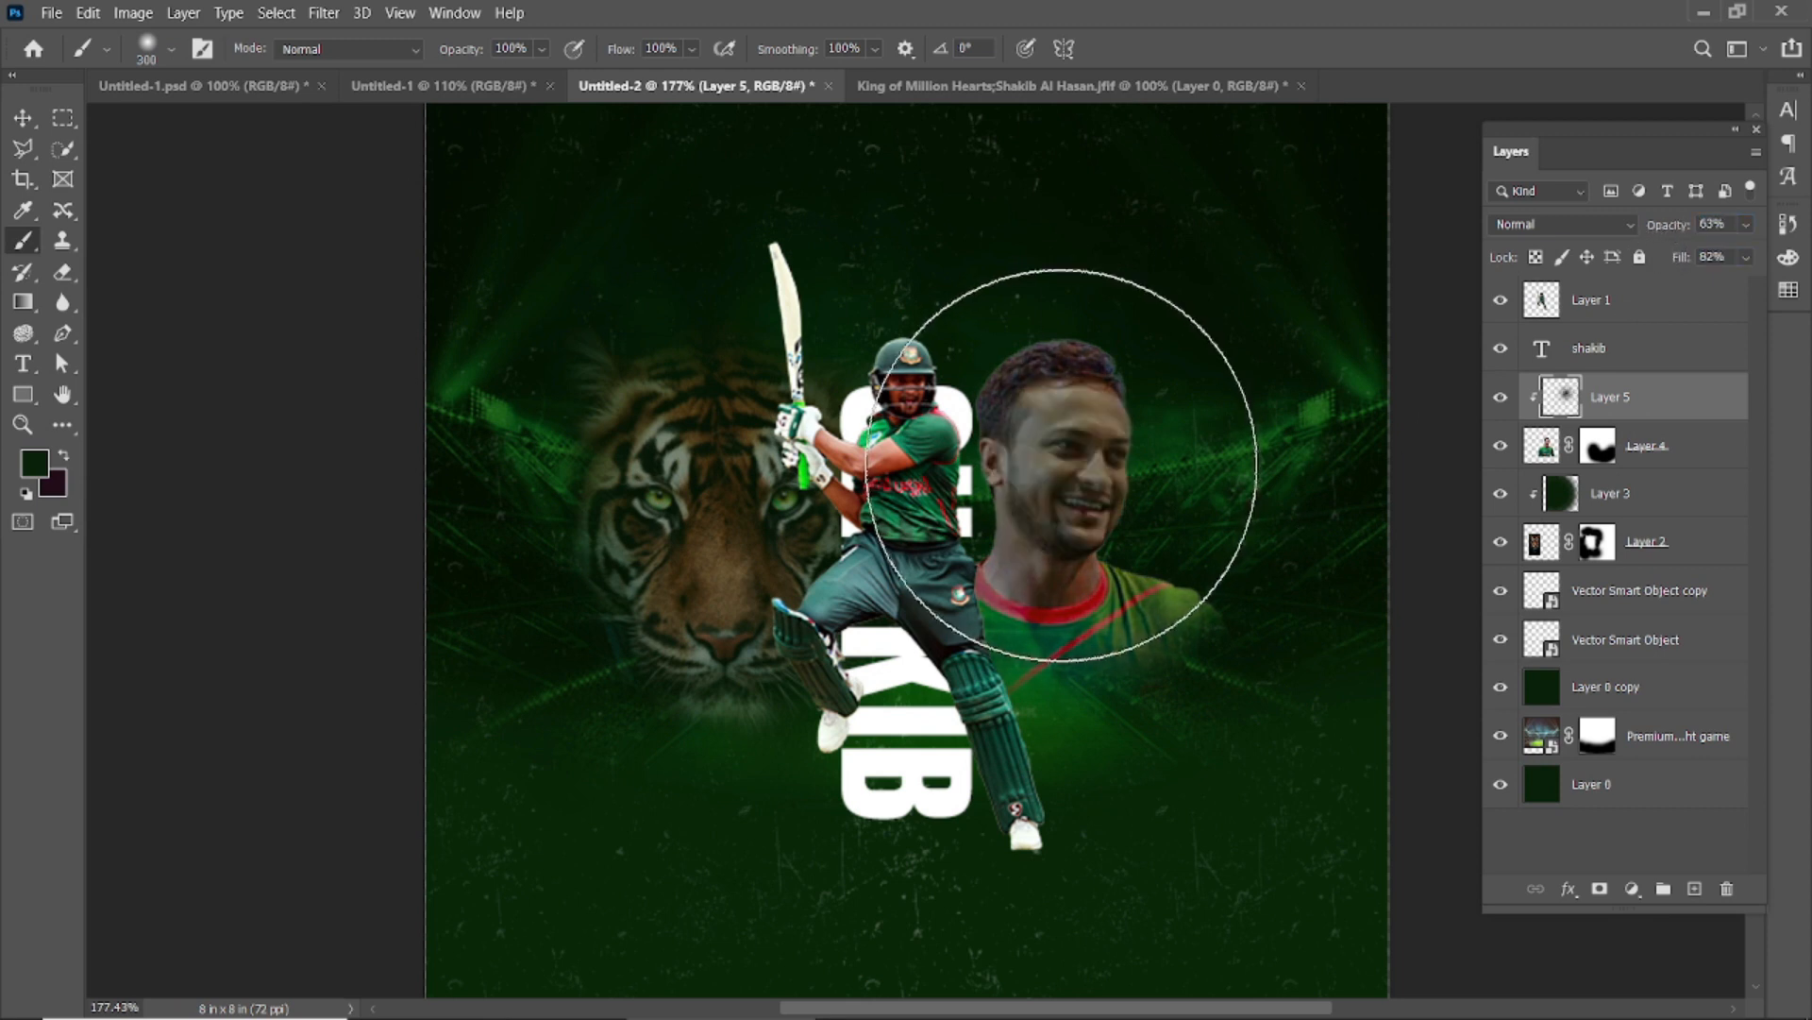
Set the portrait's shading layer to 52% opacity and 71% fill and extend its dark green shading with soft 600 and 500 px brushes
key(bracketright)
key(bracketright)
key(bracketright)
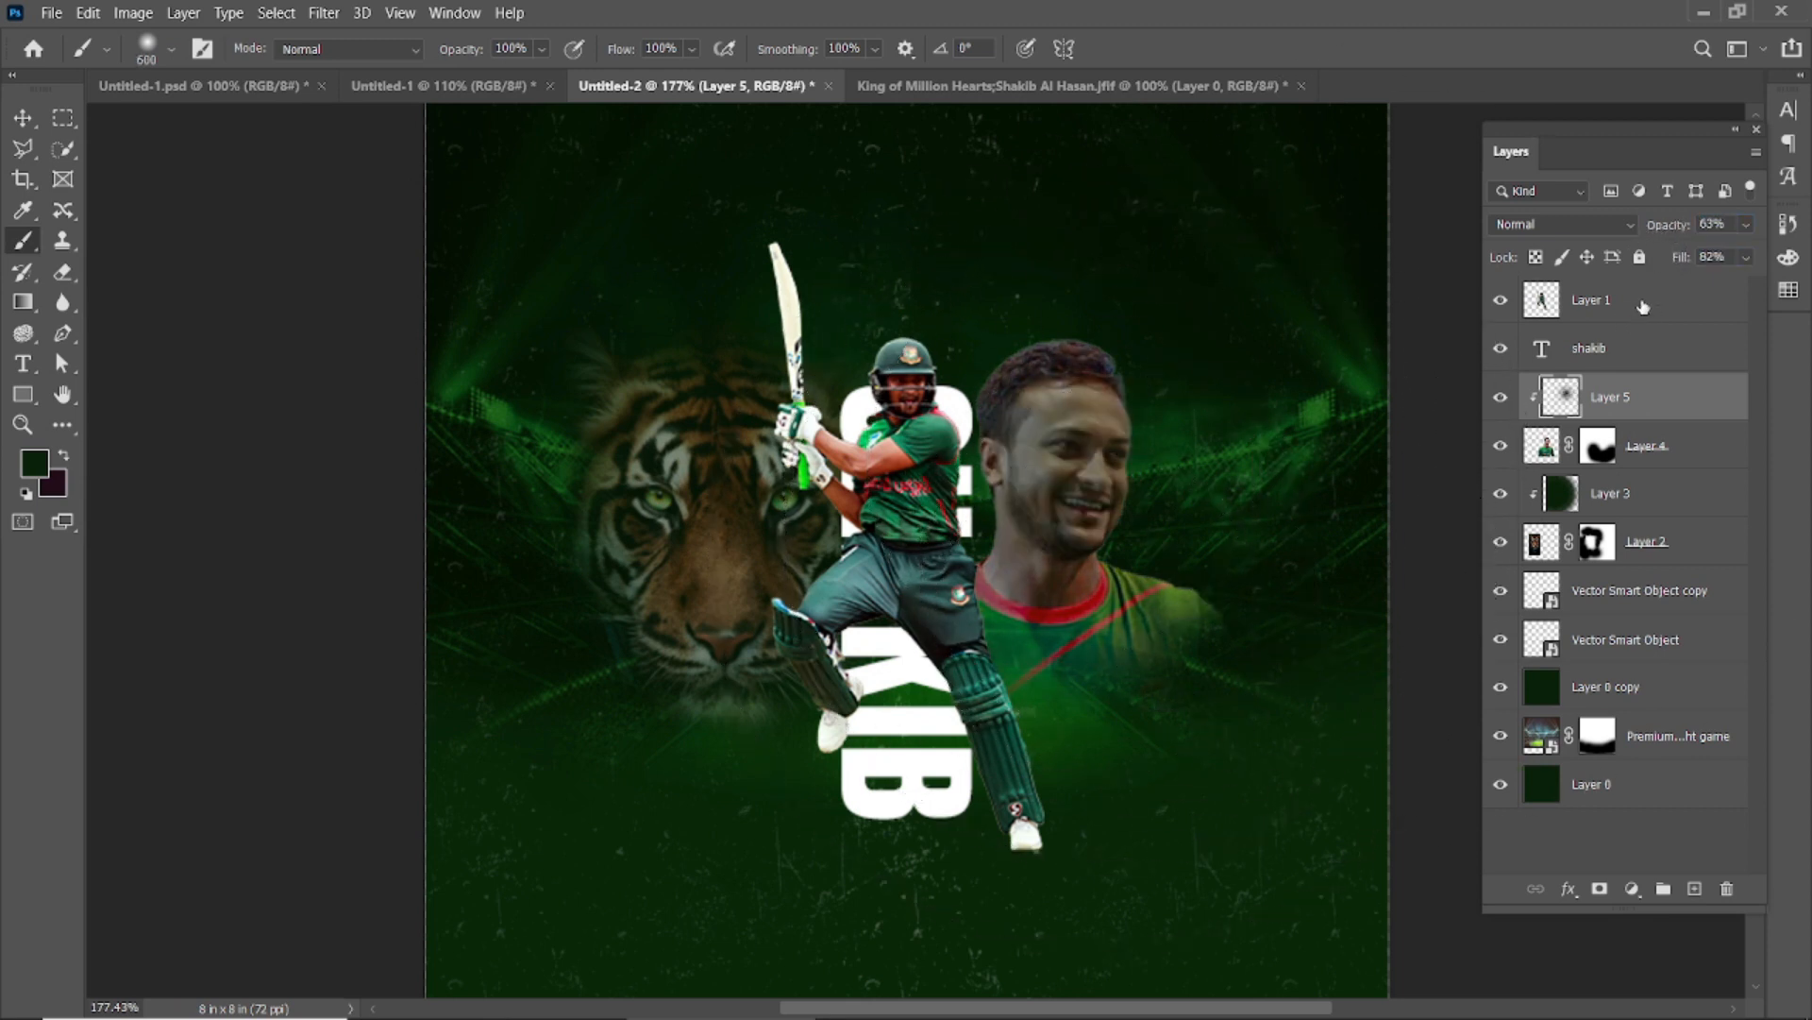
drag(1665, 231, 1669, 262)
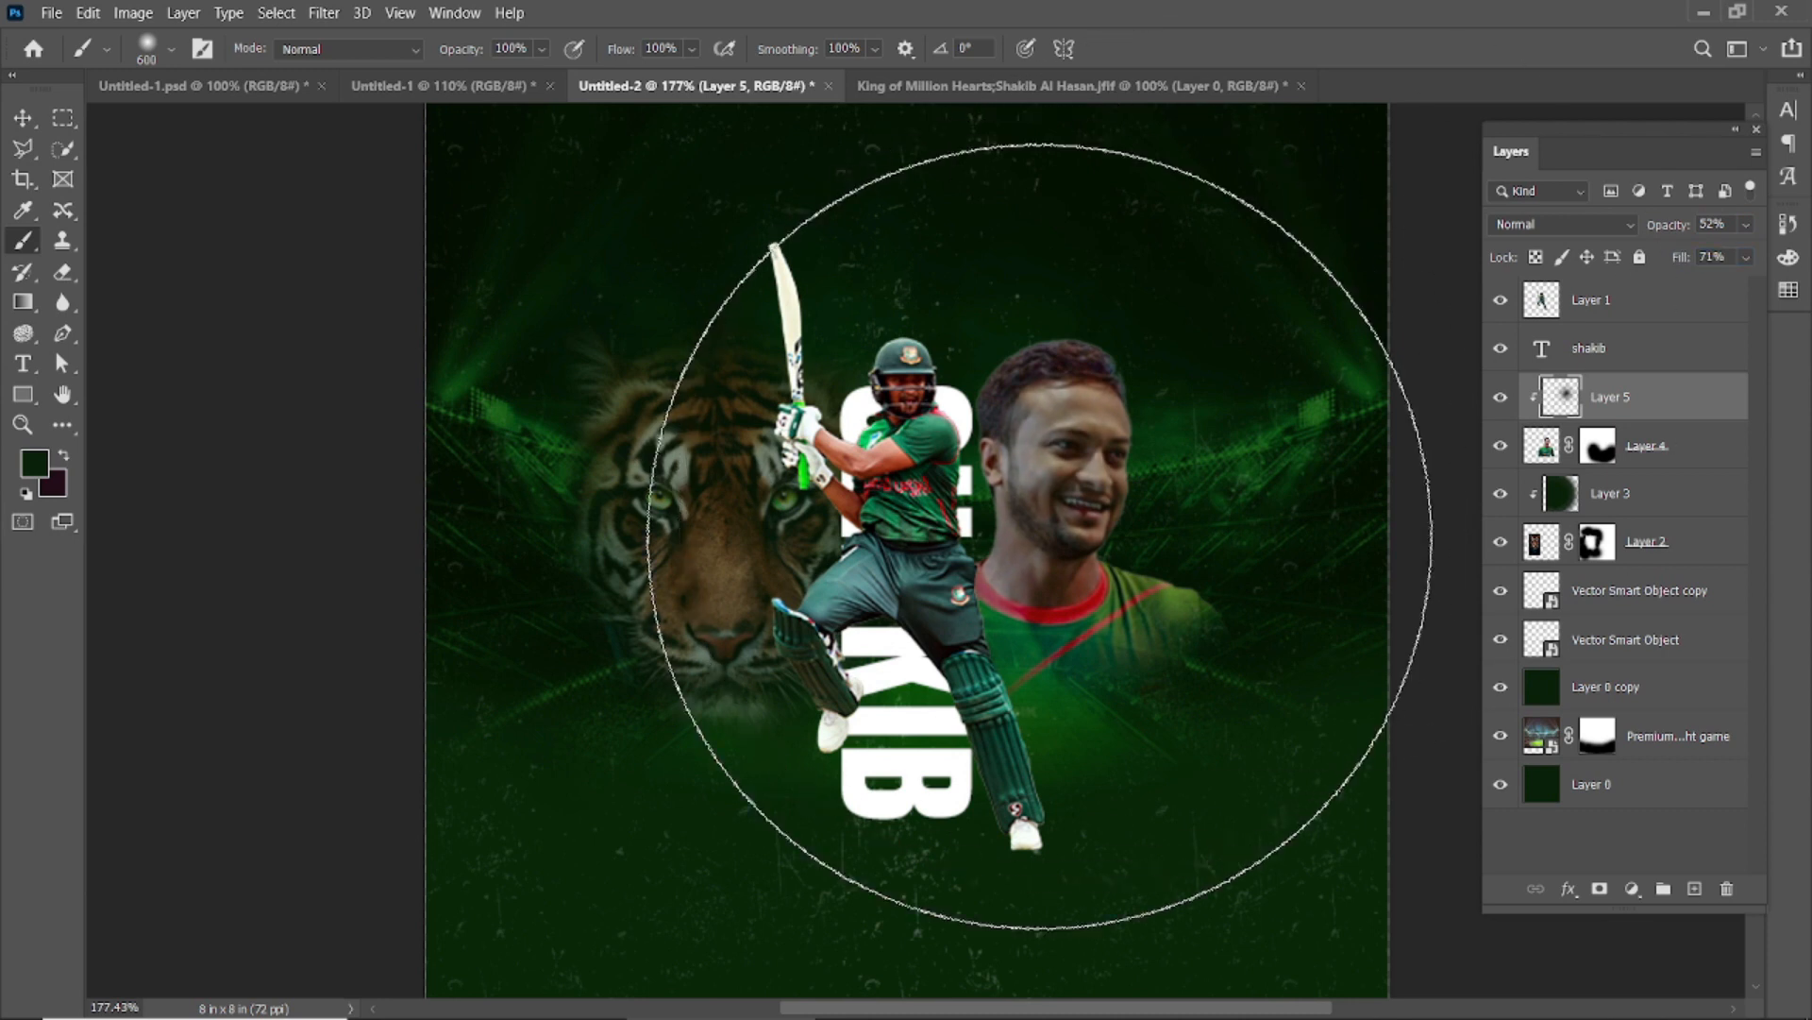
click(1040, 567)
click(999, 530)
key(bracketleft)
click(1026, 506)
click(1101, 531)
click(1081, 569)
click(1037, 537)
click(1067, 480)
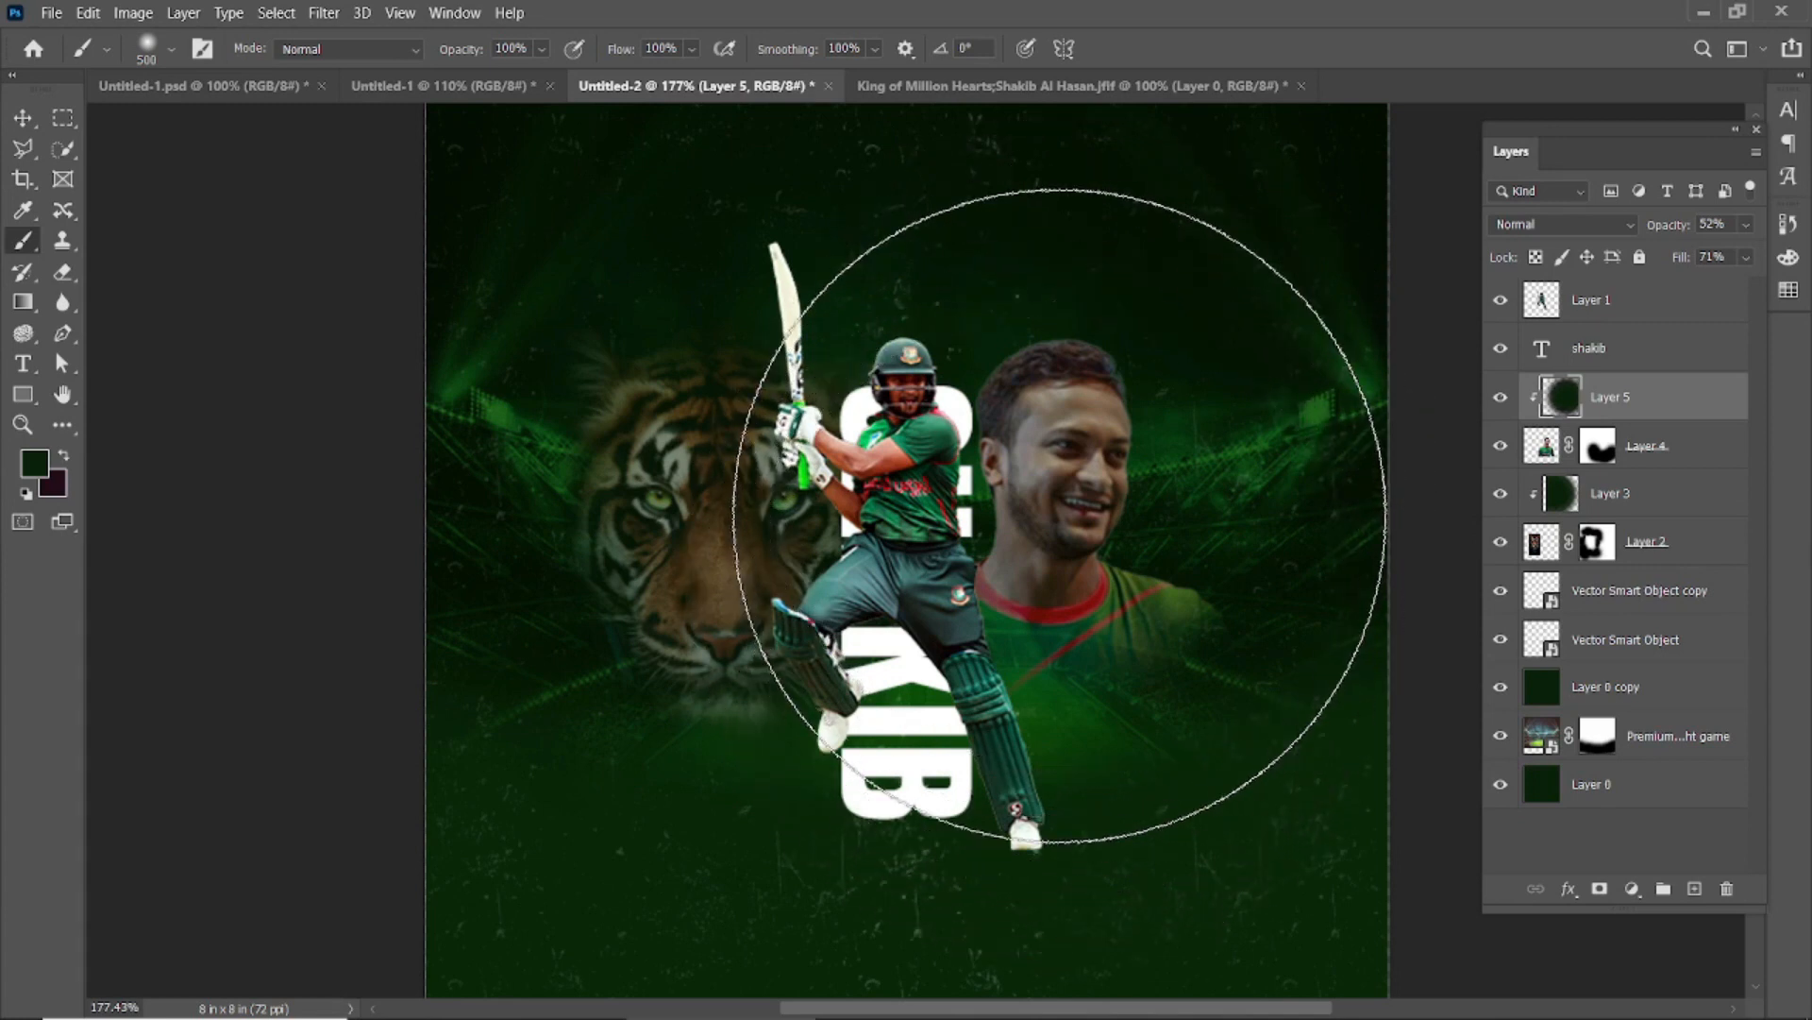
key(bracketleft)
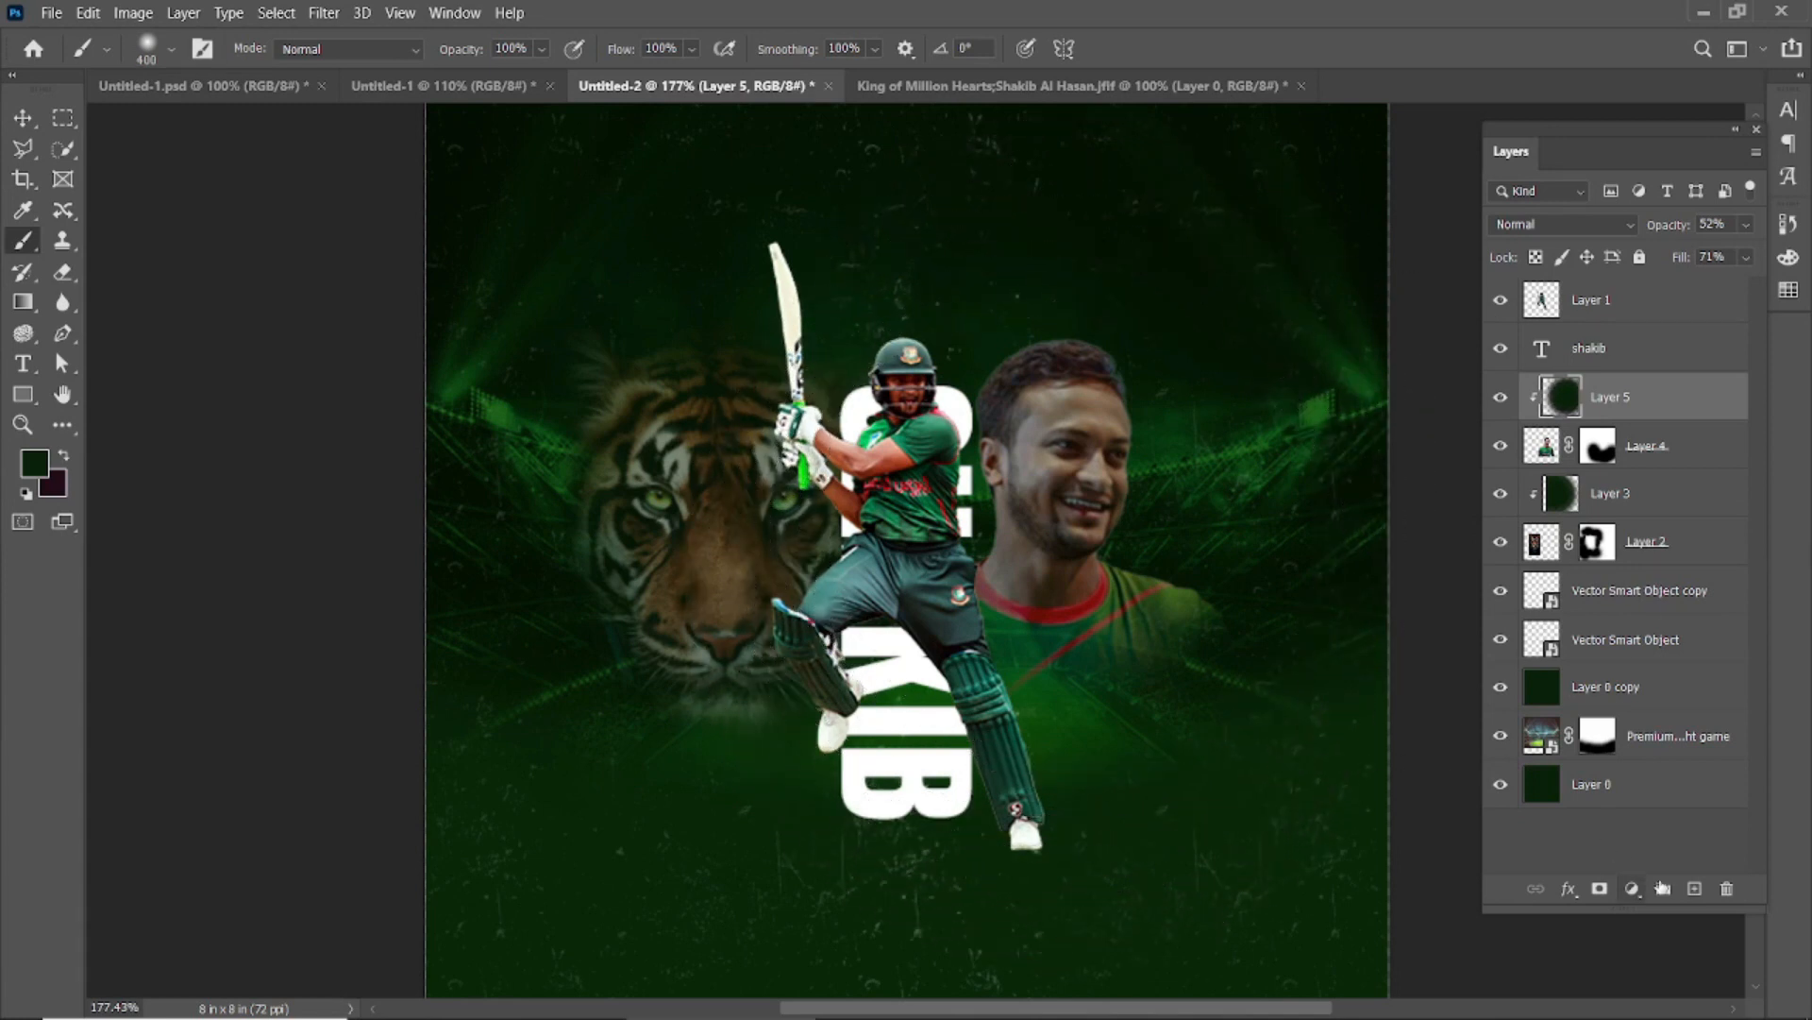
Add a second shading layer clipped to the portrait at 57% opacity and 47% fill, and paint dark green with the soft 400 px brush
click(1694, 889)
alt+click(1620, 412)
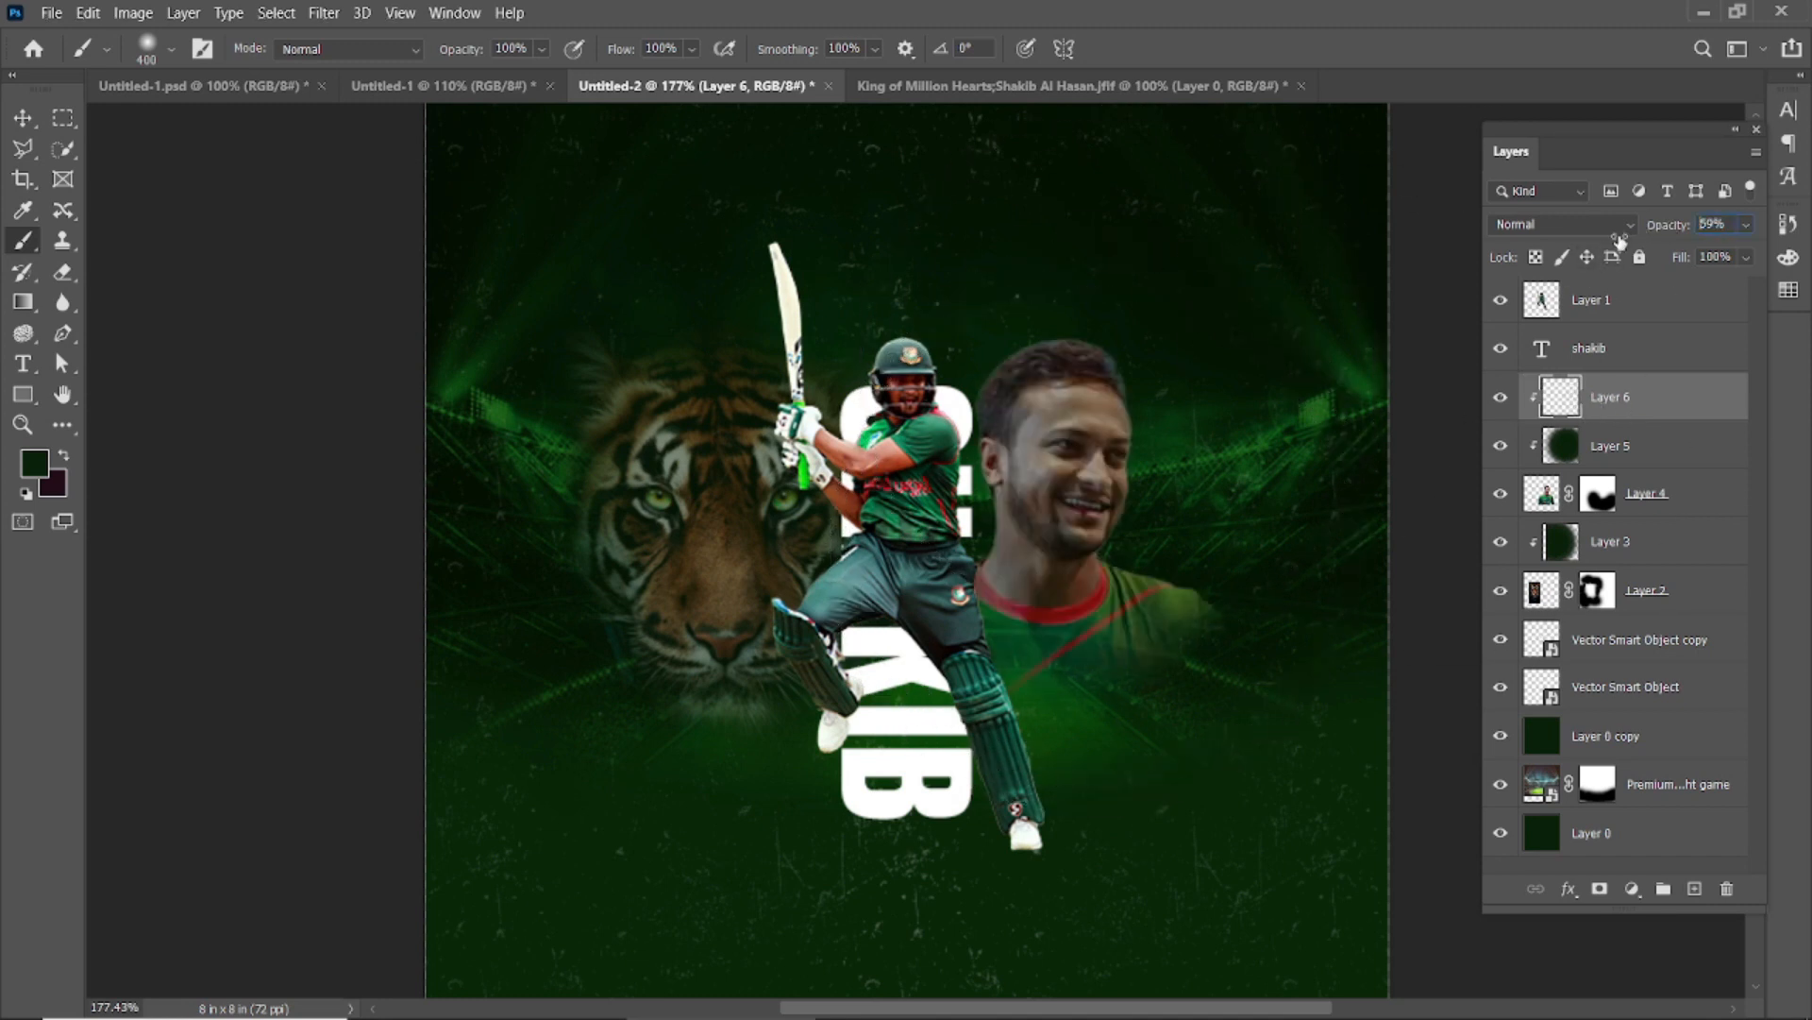
mouse_move(1048, 526)
mouse_down()
mouse_move(890, 465)
mouse_move(1181, 474)
mouse_move(1059, 374)
mouse_move(1049, 636)
mouse_up()
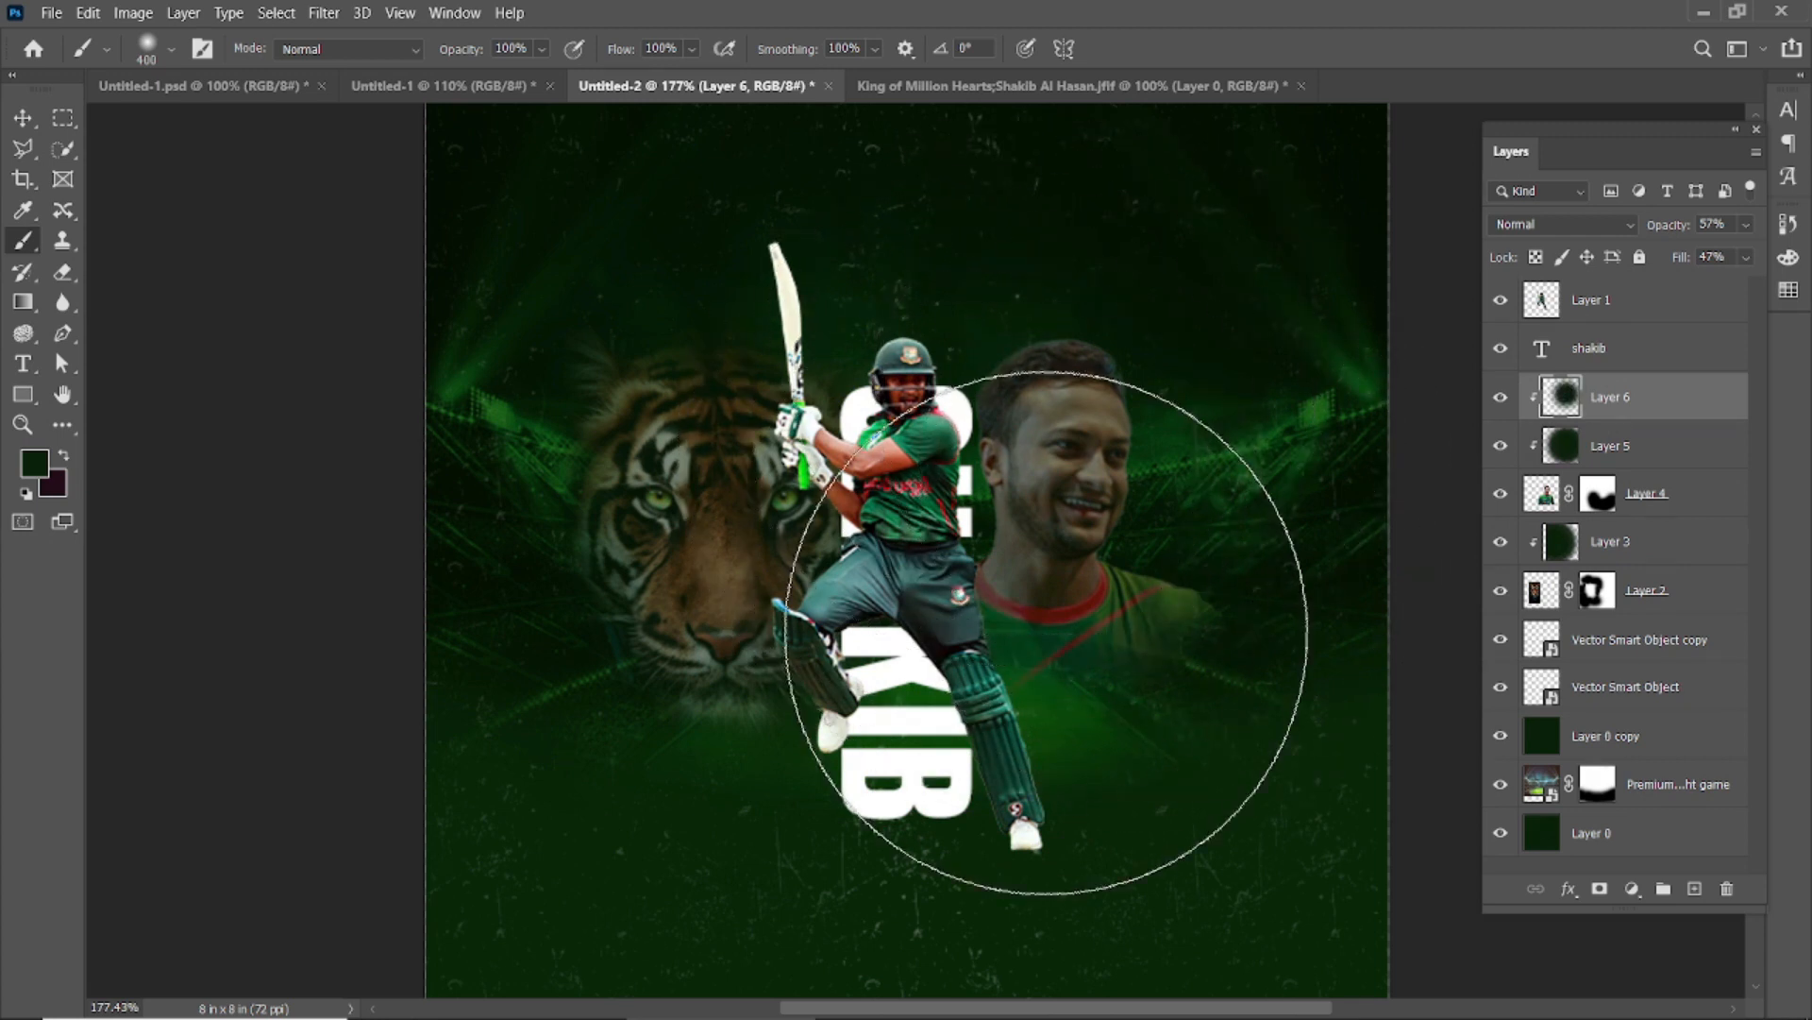
click(27, 127)
click(312, 274)
scroll(824, 448, down, 5)
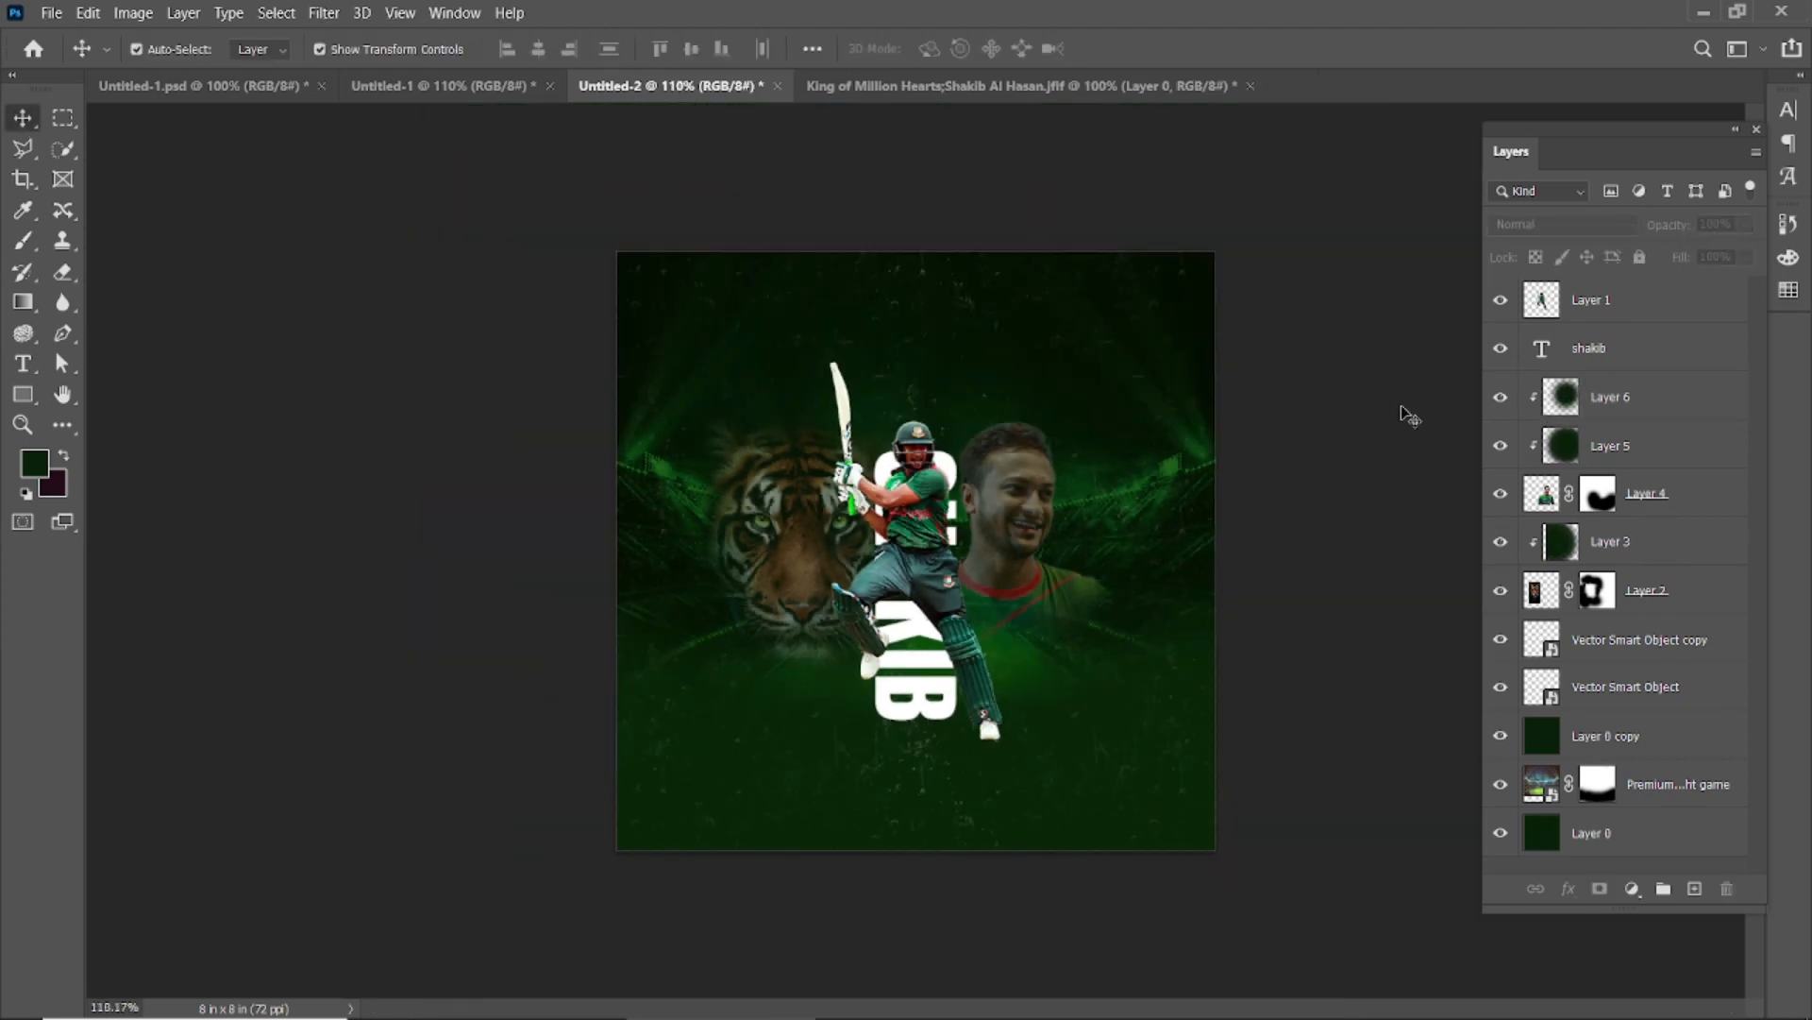
scroll(1408, 415, up, 3)
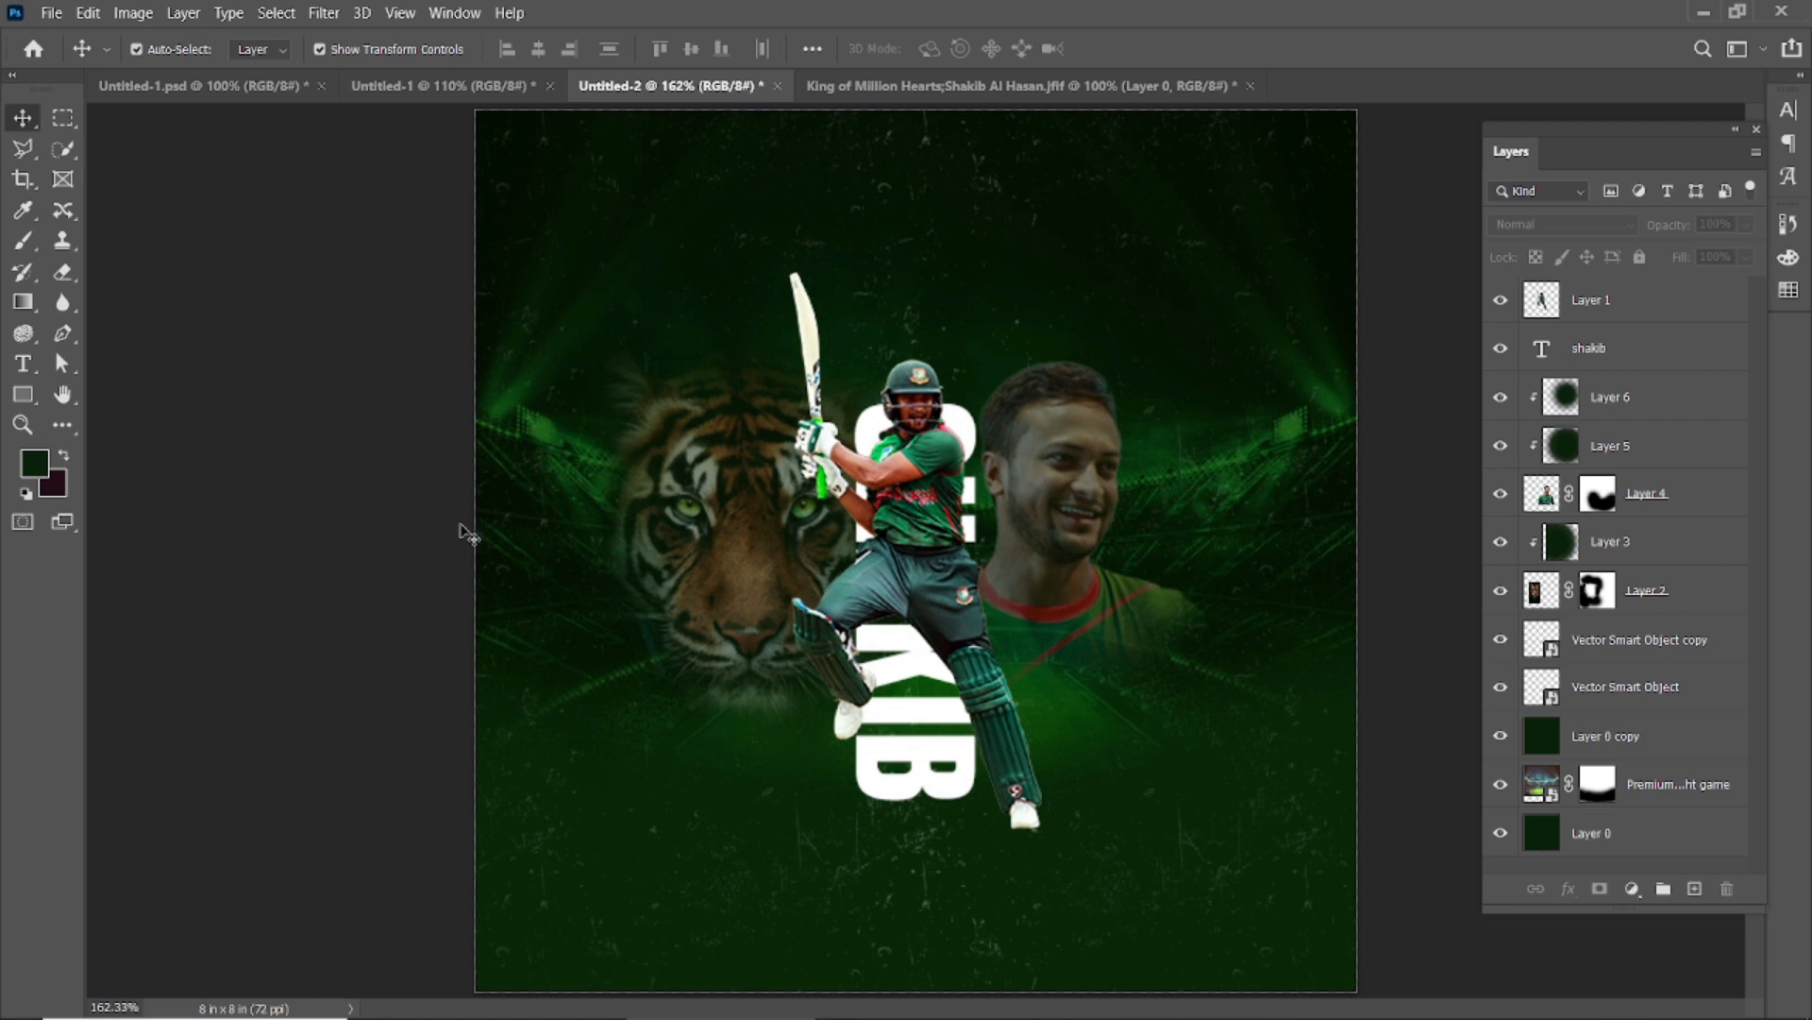
Scale the tiger face and its shading layer down to about 84% and shift them up and left beside the batsman
click(747, 510)
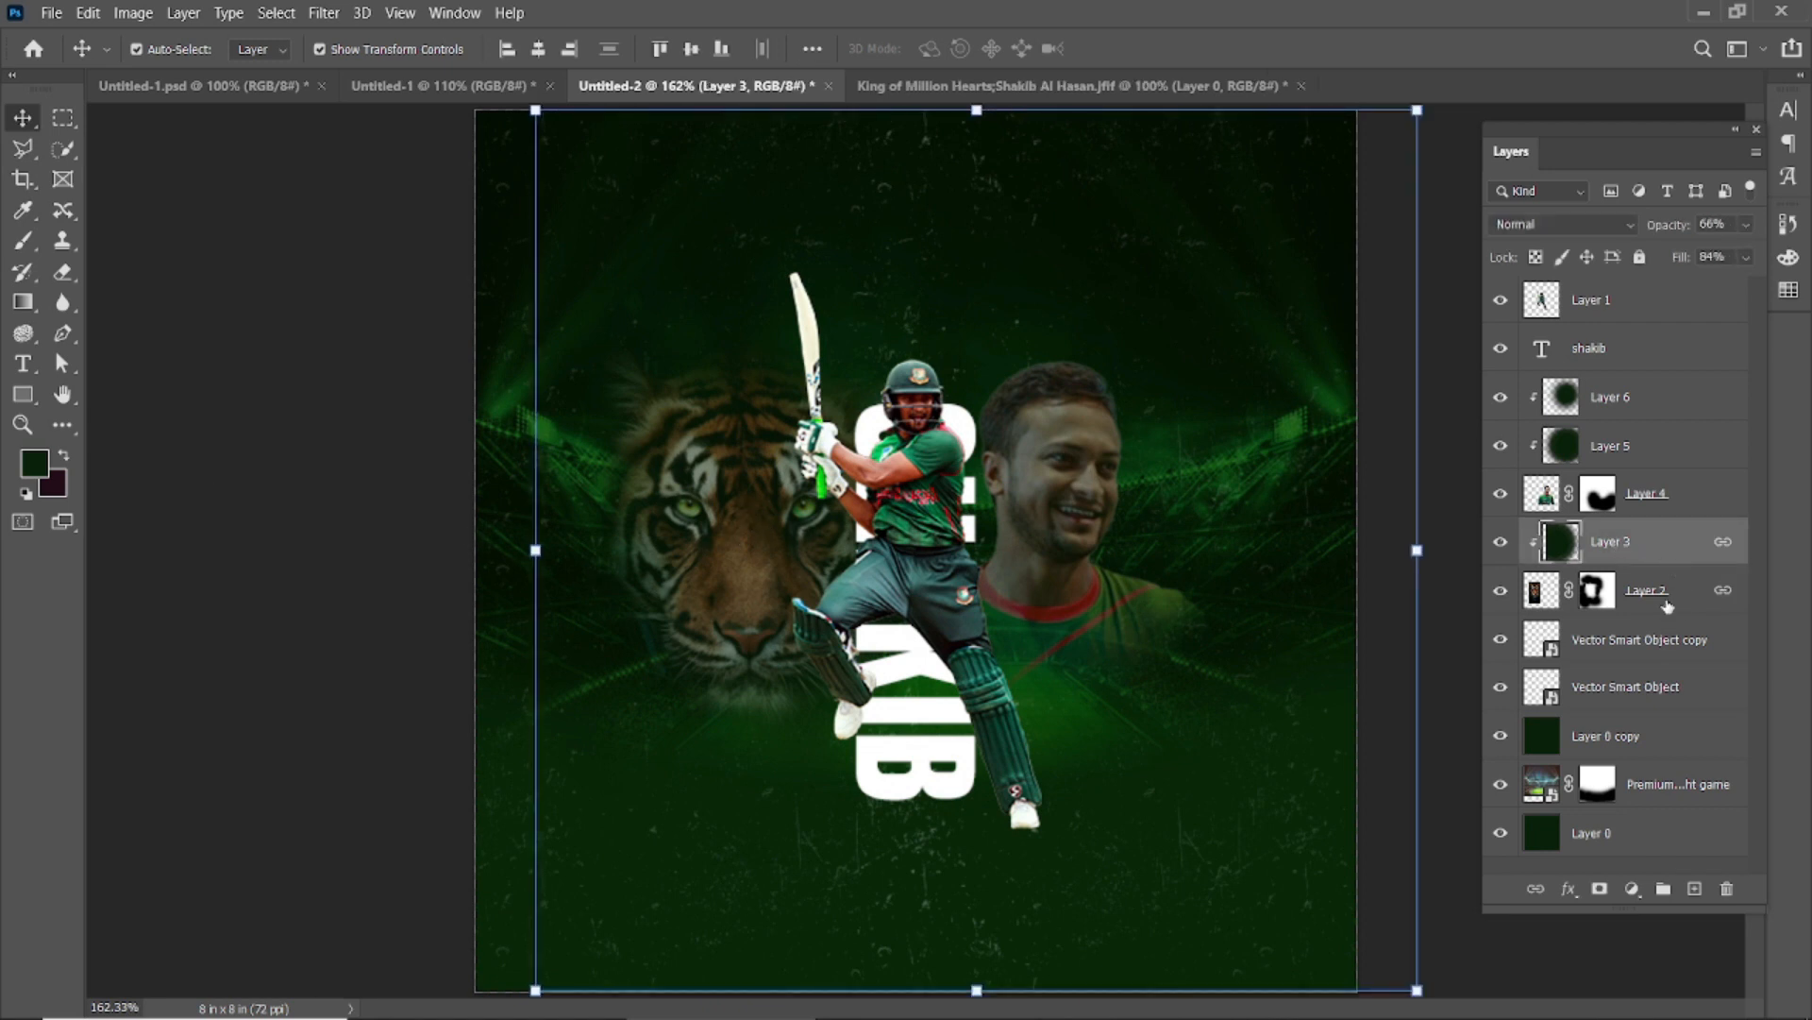
ctrl+click(1647, 597)
scroll(1180, 415, down, 2)
drag(1330, 187, 1284, 250)
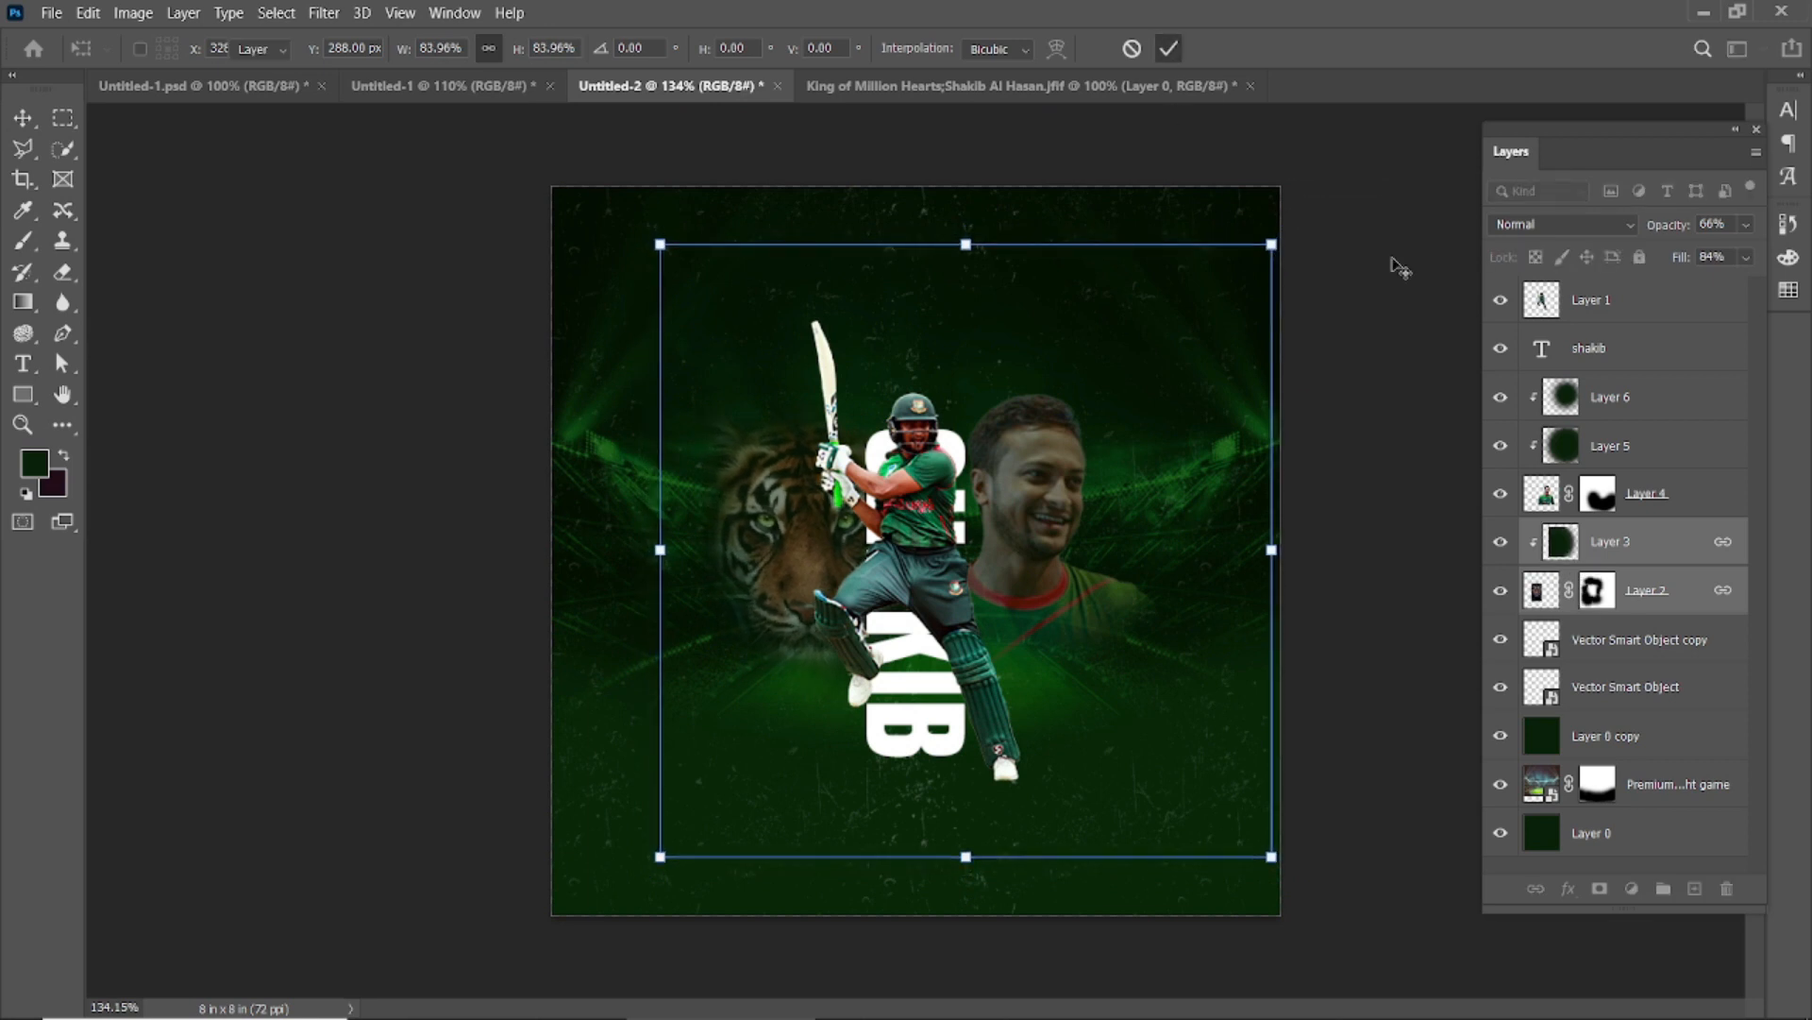
key(Return)
drag(757, 535, 716, 526)
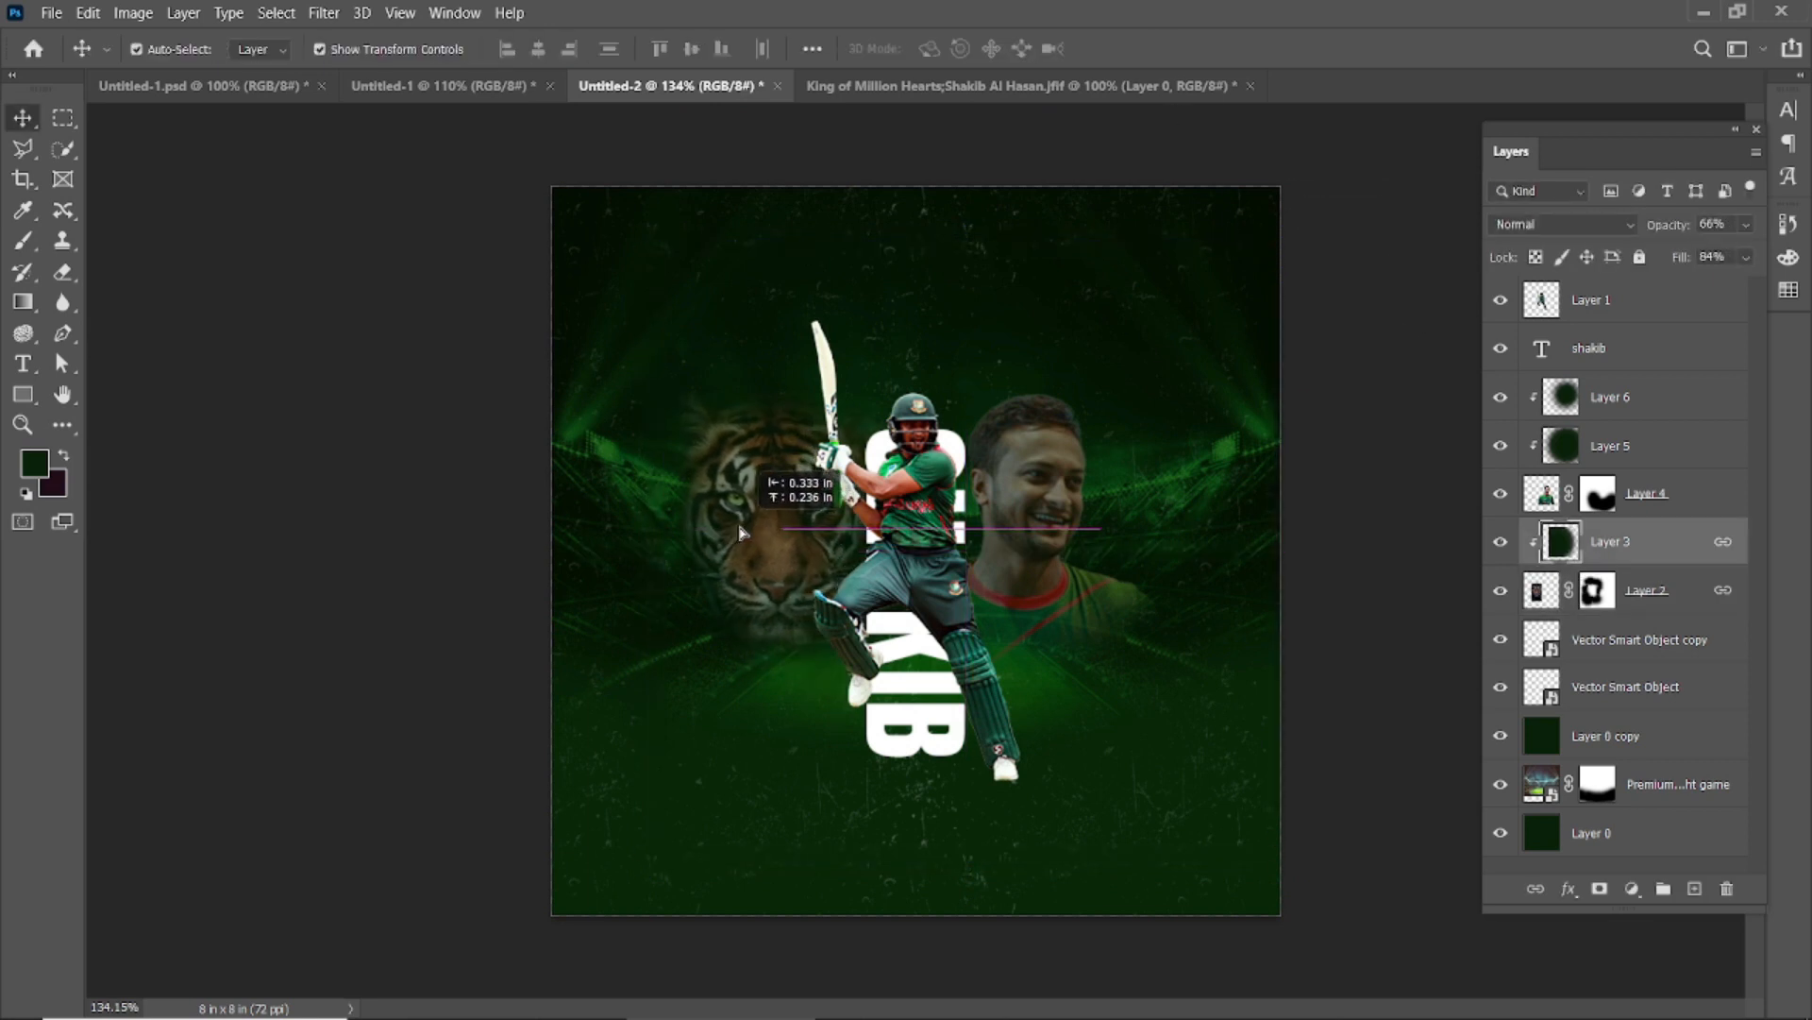
click(1407, 536)
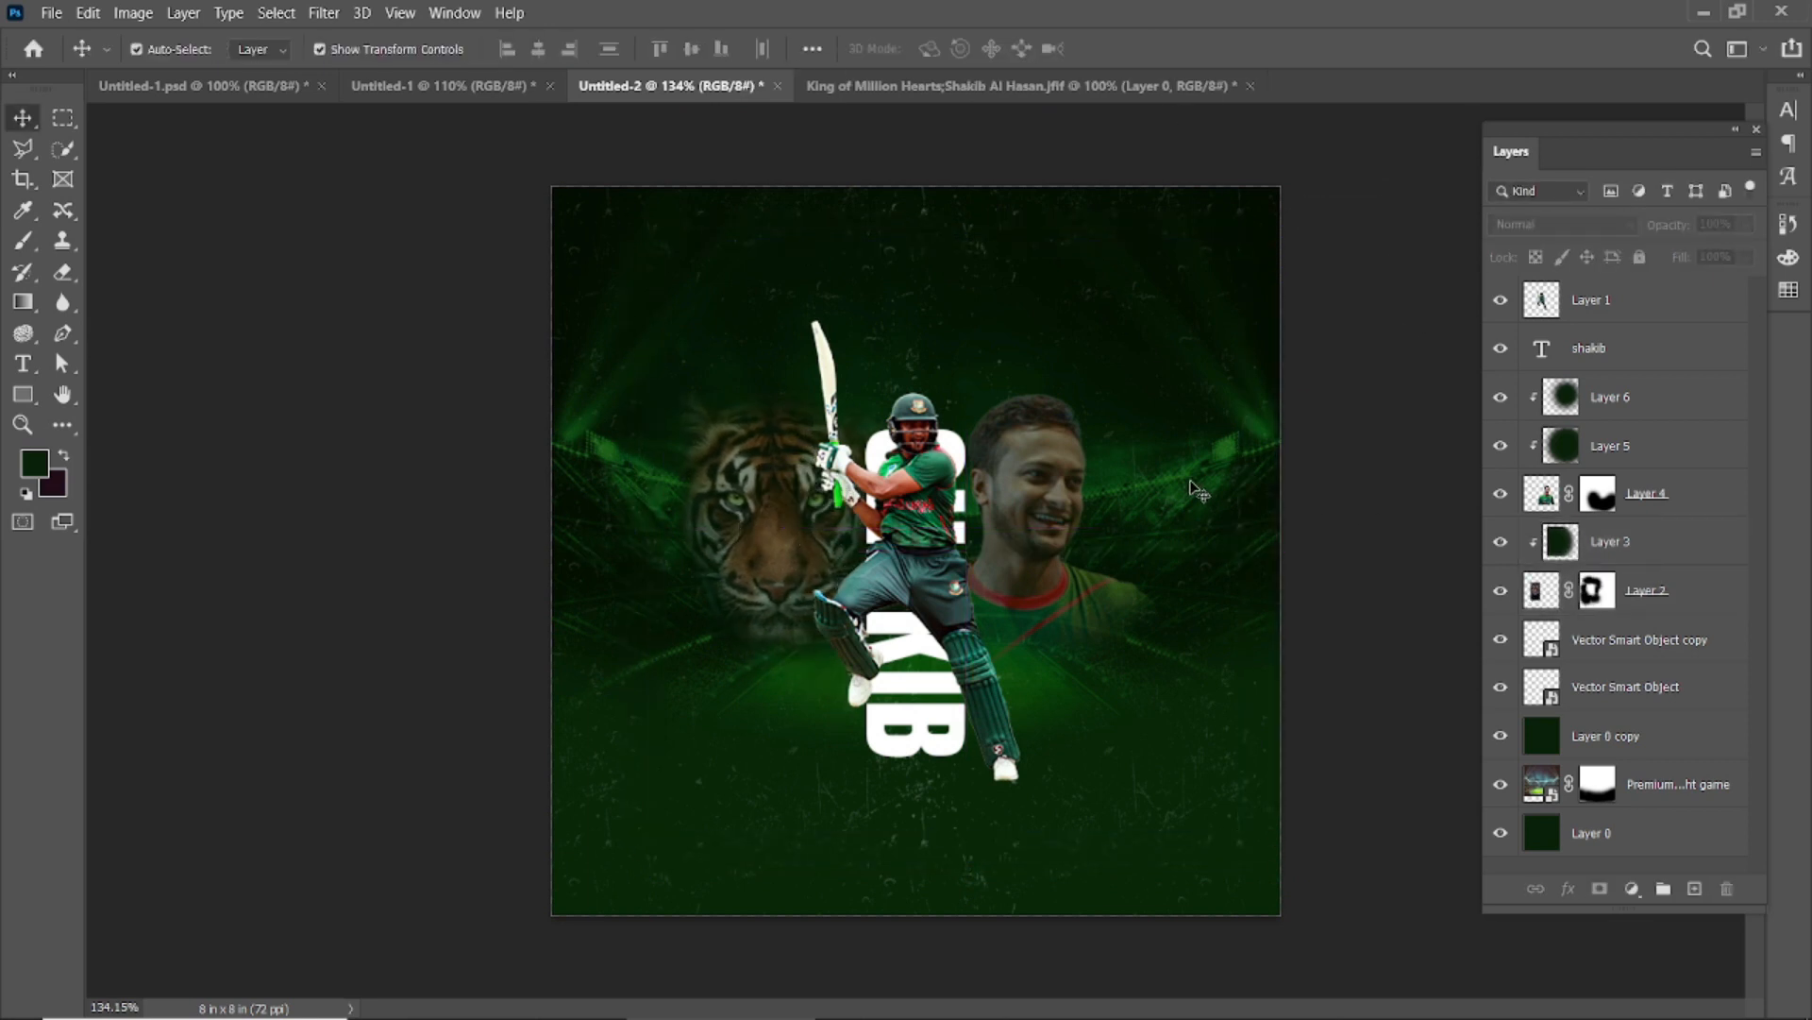
Select all layers from the tiger face up to the batsman and move them together slightly to the right
click(743, 503)
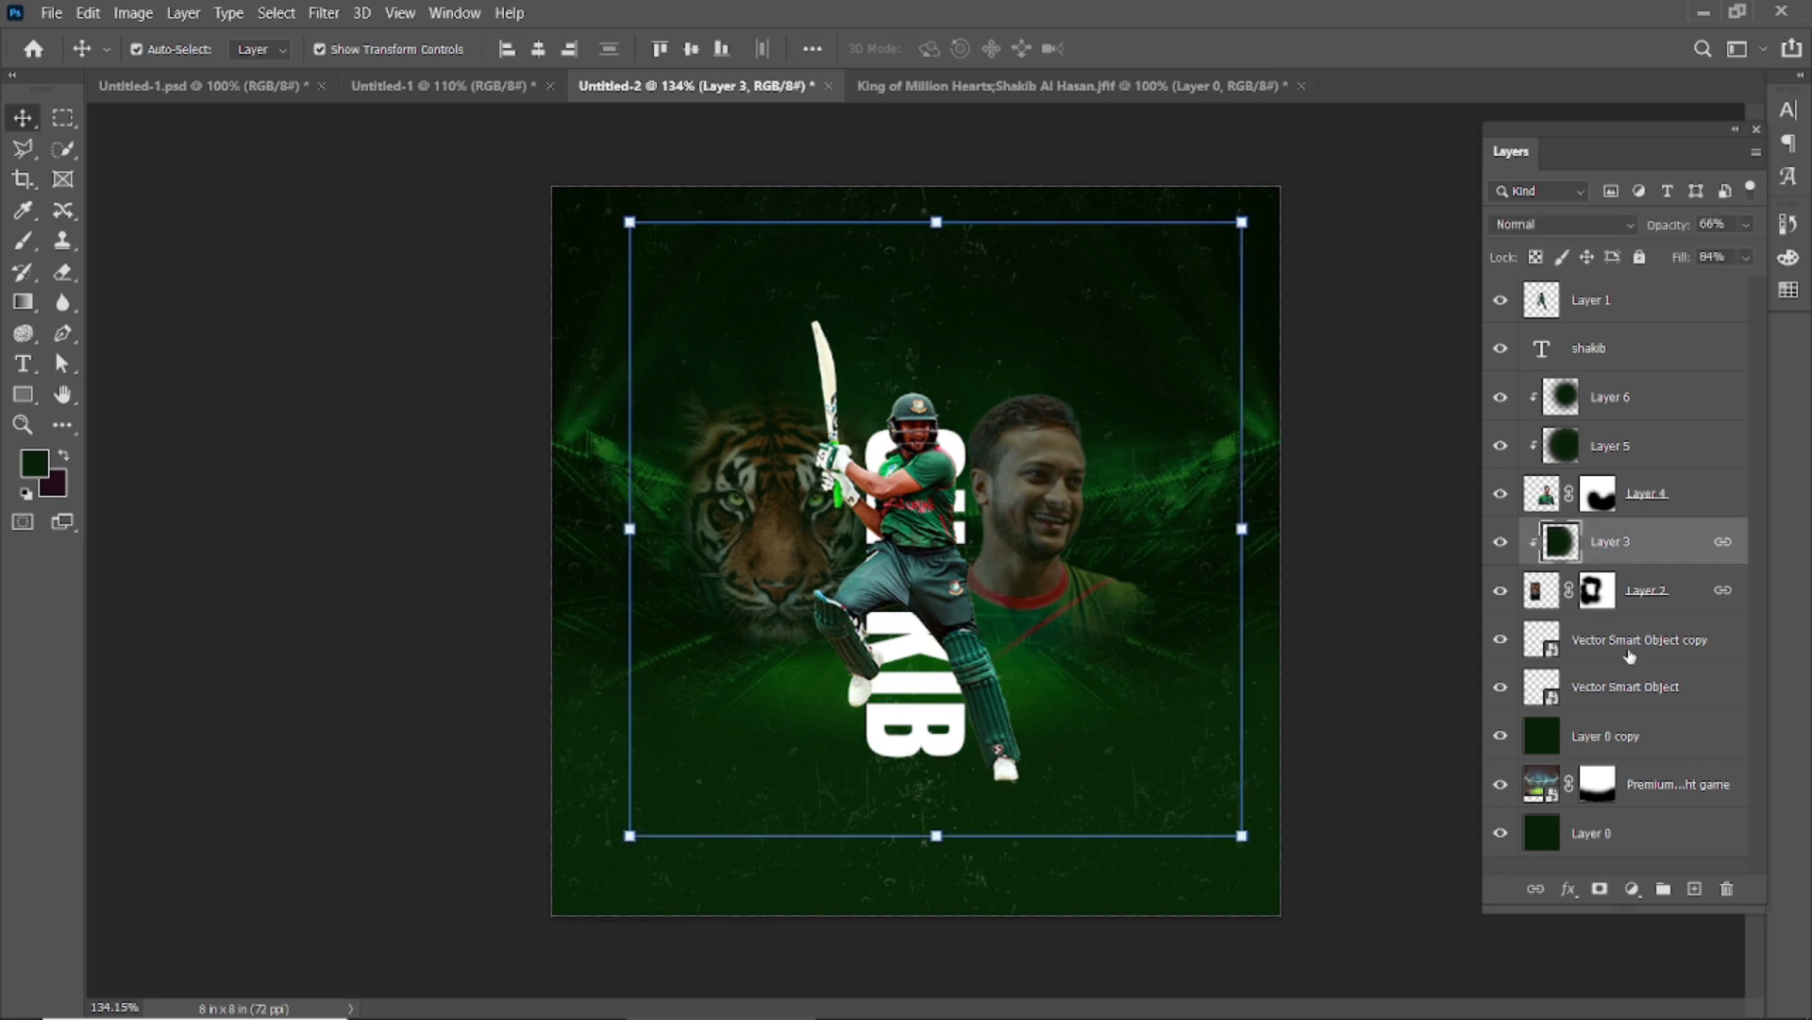
click(1639, 657)
click(1657, 594)
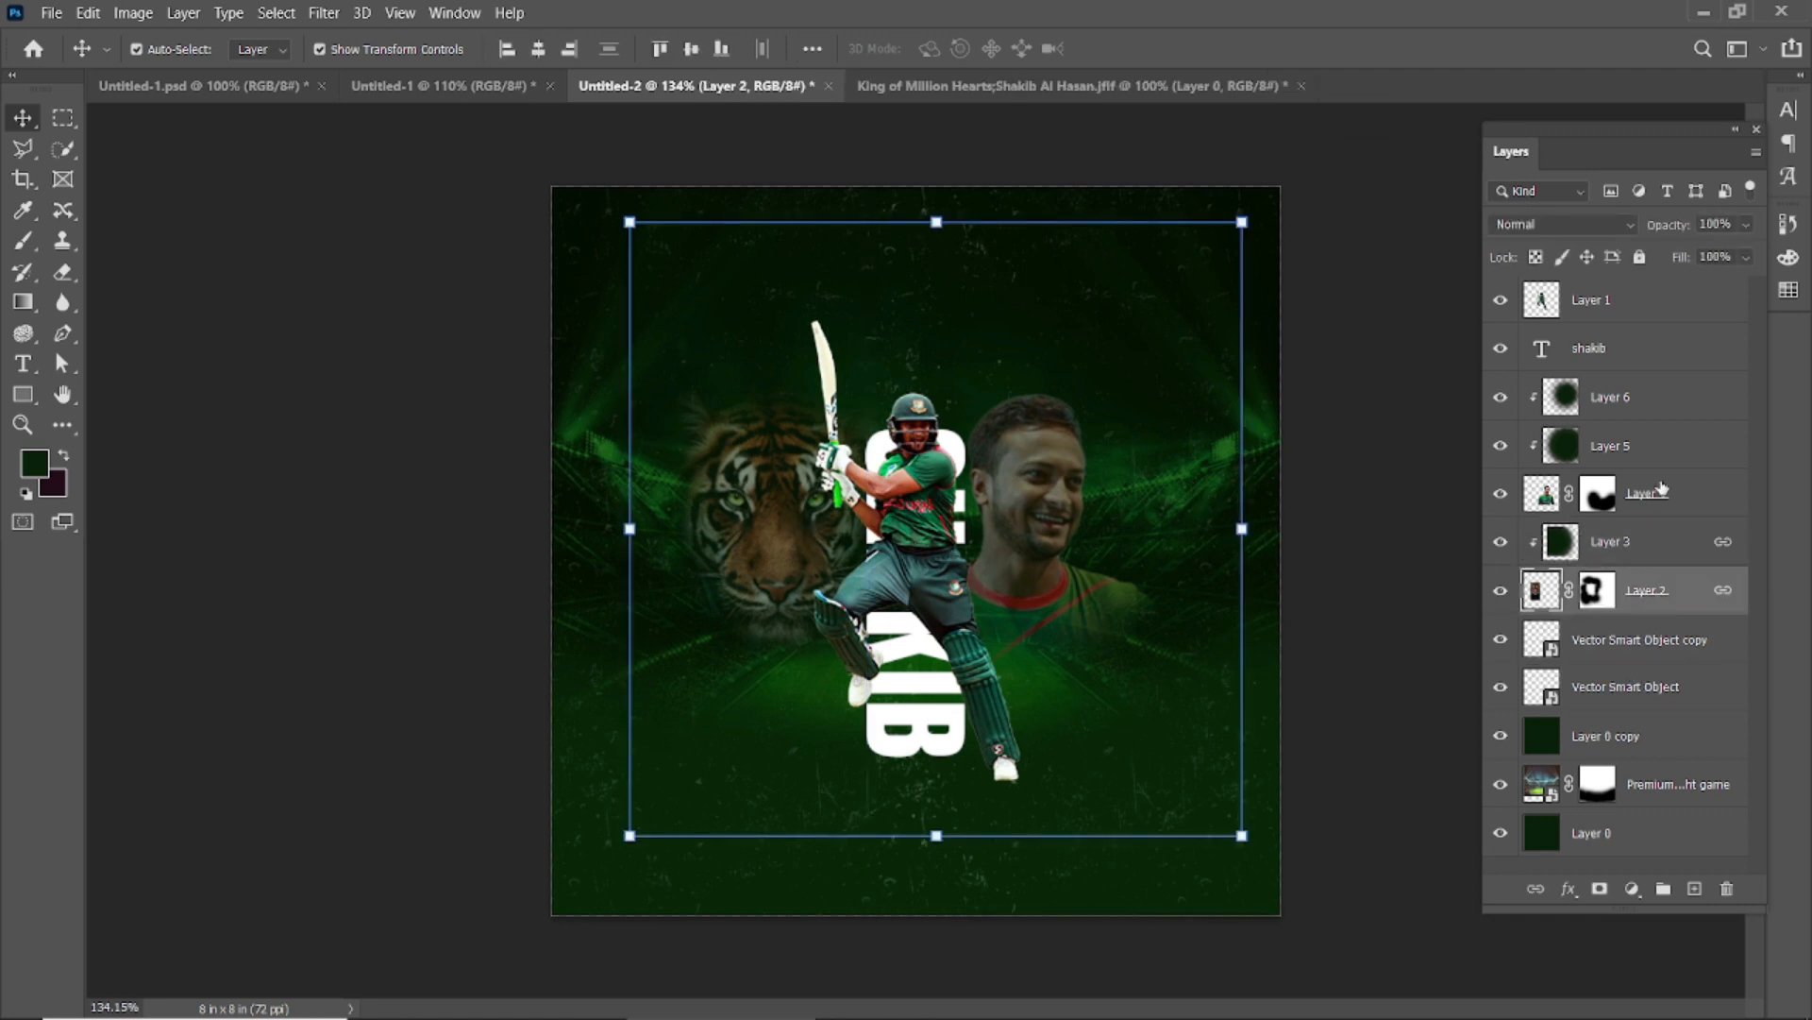
shift+click(1636, 315)
drag(901, 525, 909, 521)
click(1366, 164)
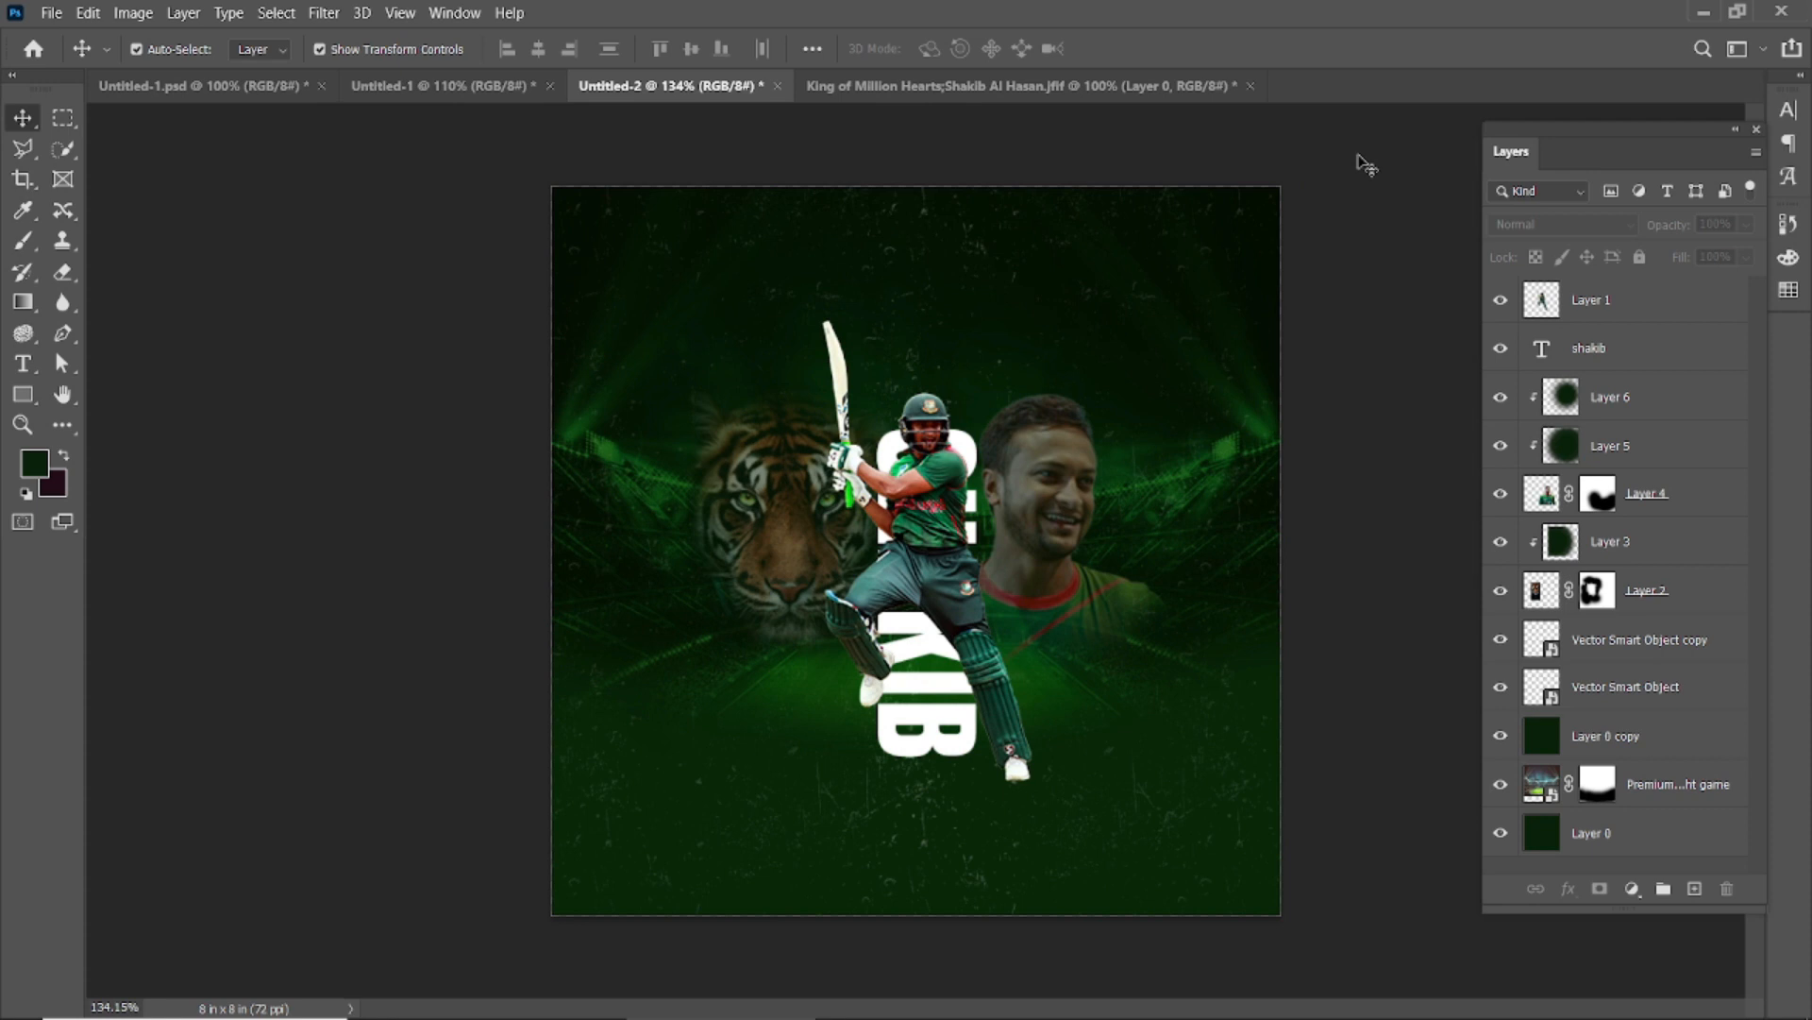
Change the topmost vertical SHAKIB text from white to a light grey
click(918, 699)
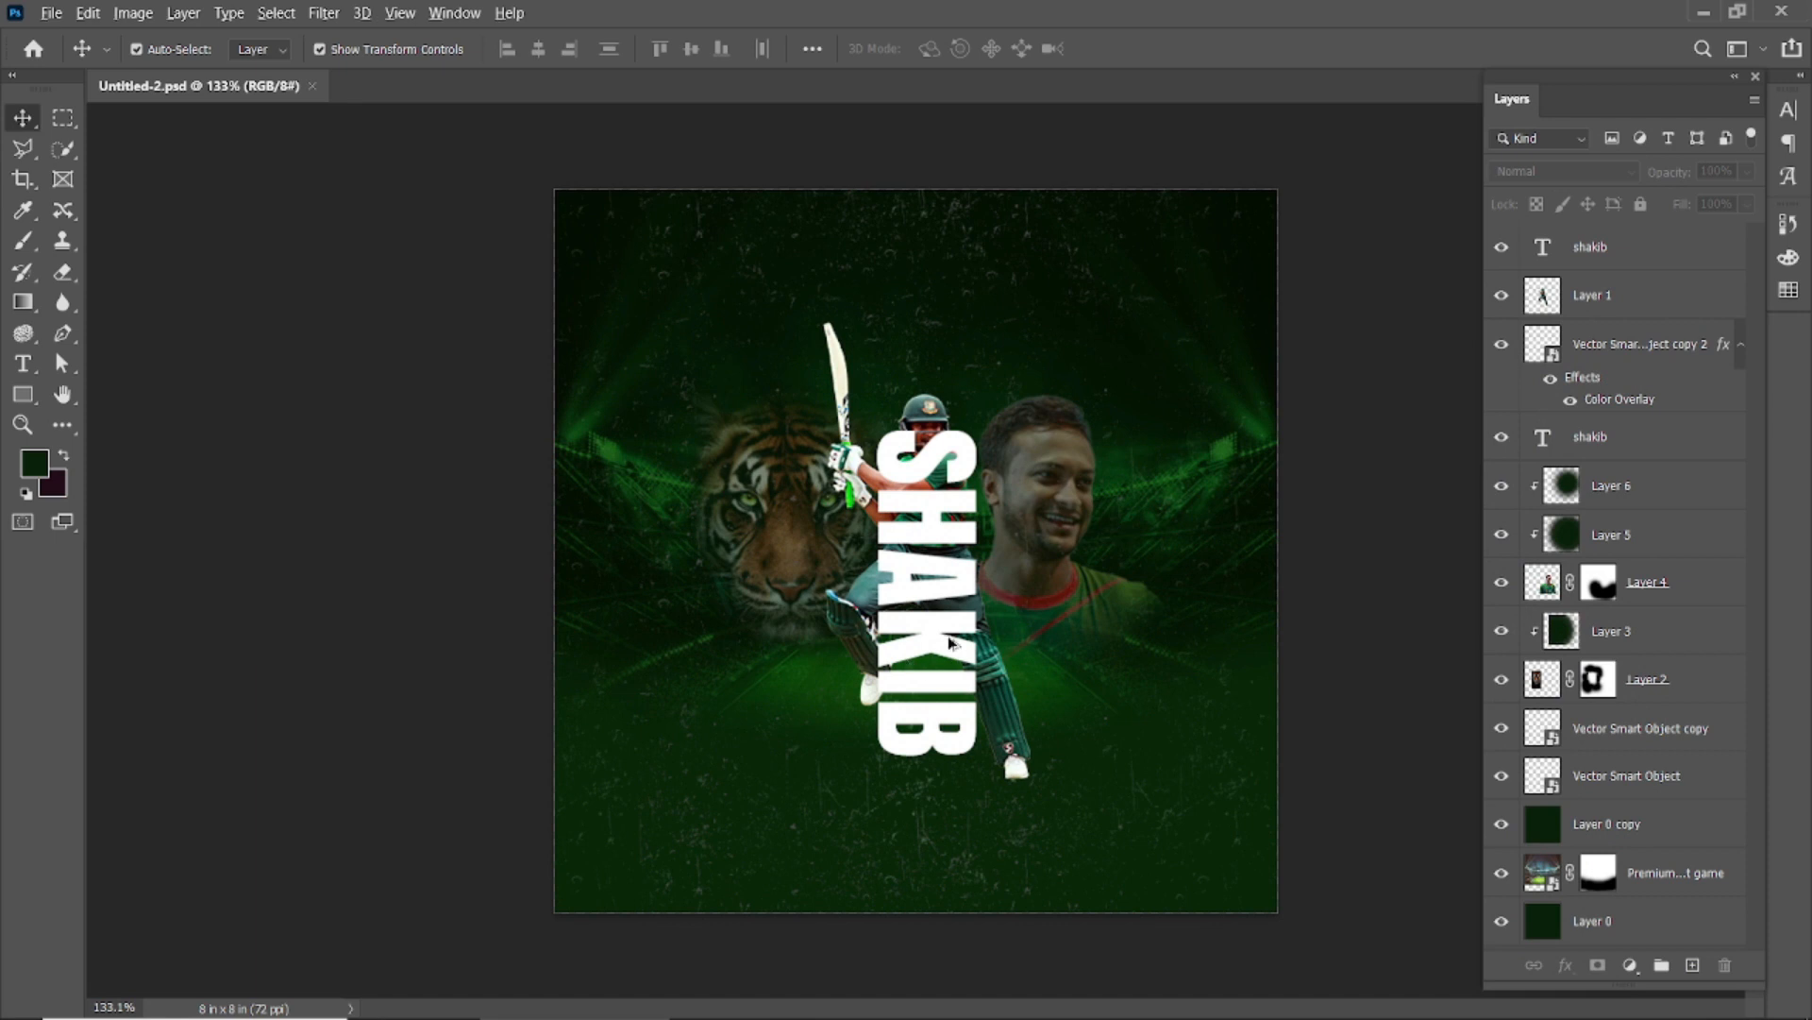
scroll(950, 642, up, 1)
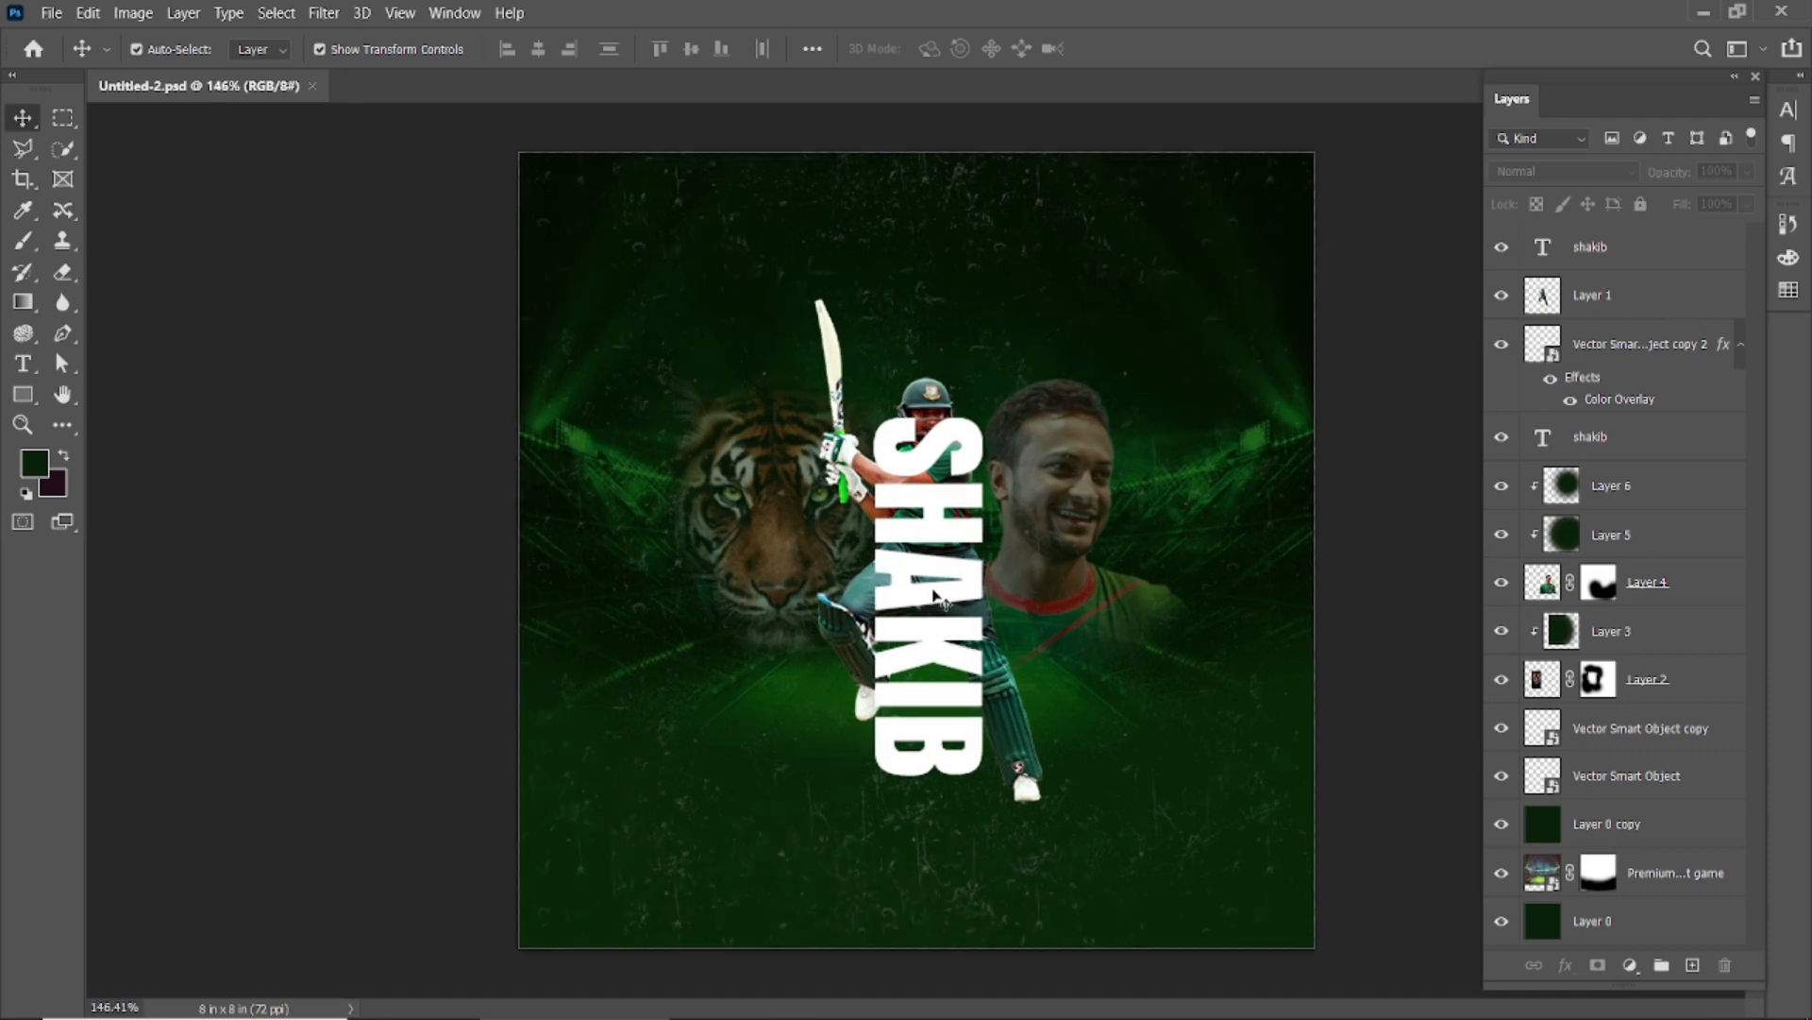
click(950, 642)
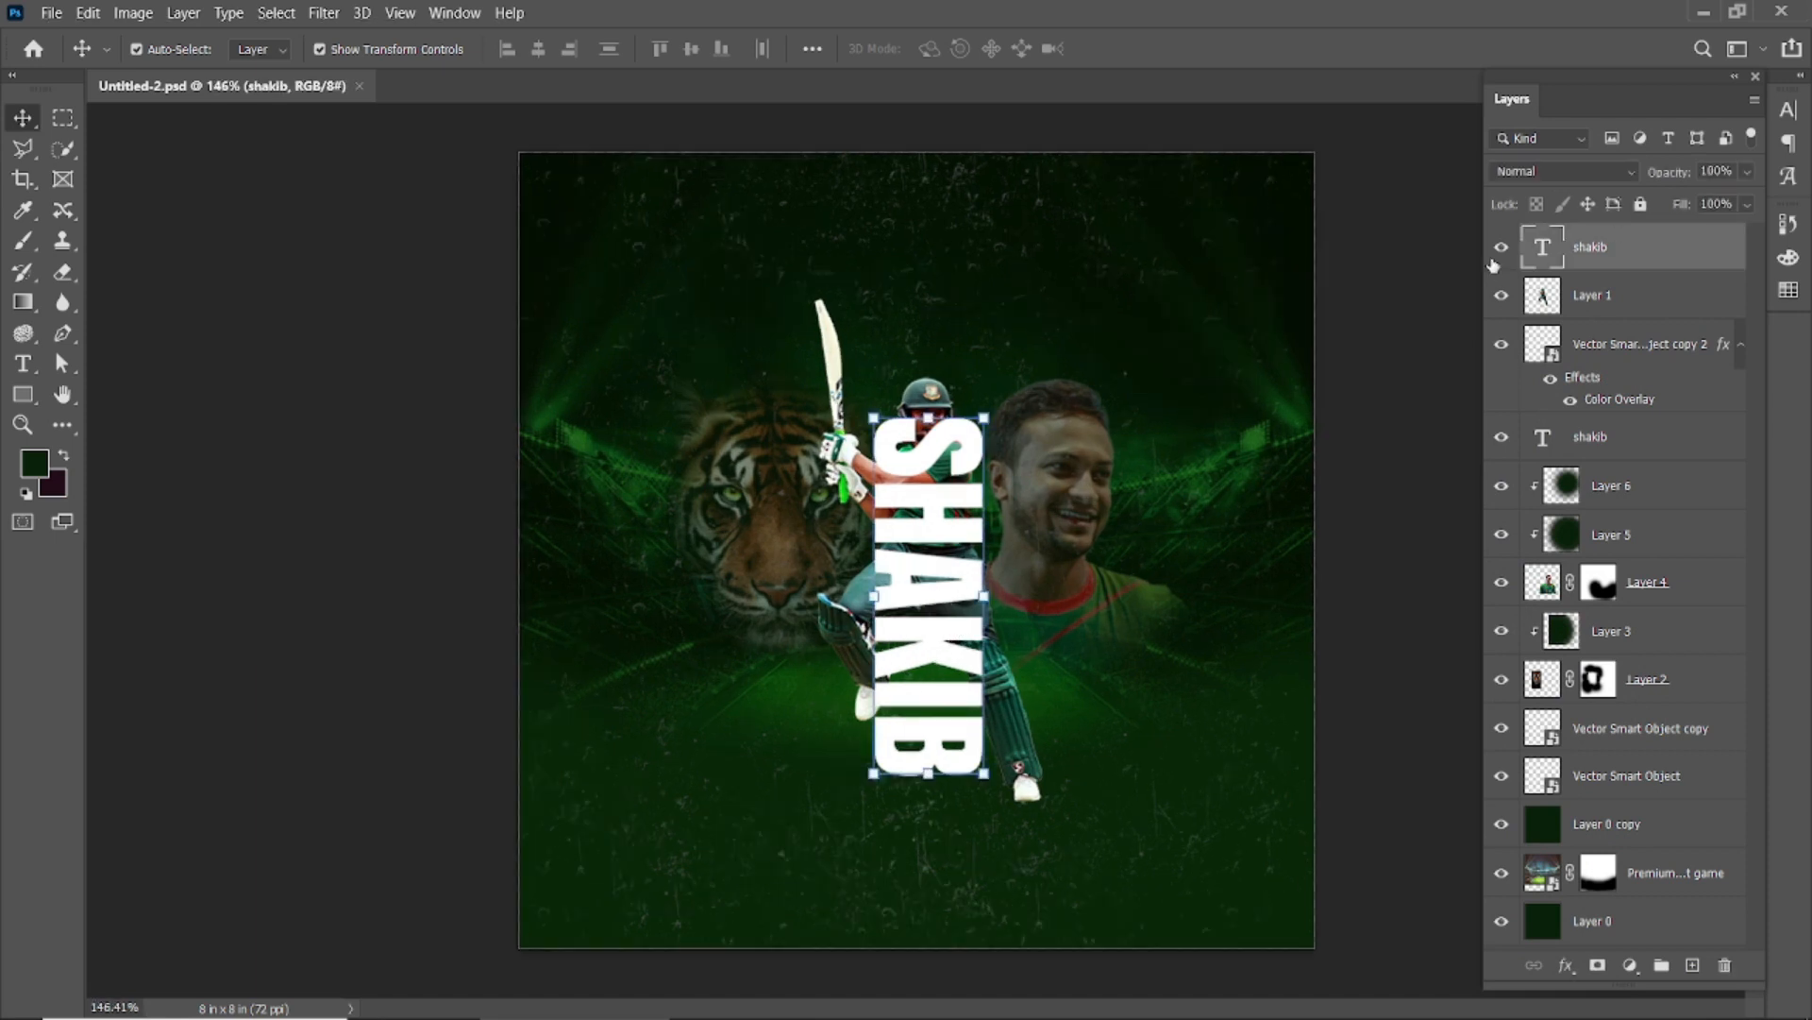
double_click(1538, 250)
click(944, 48)
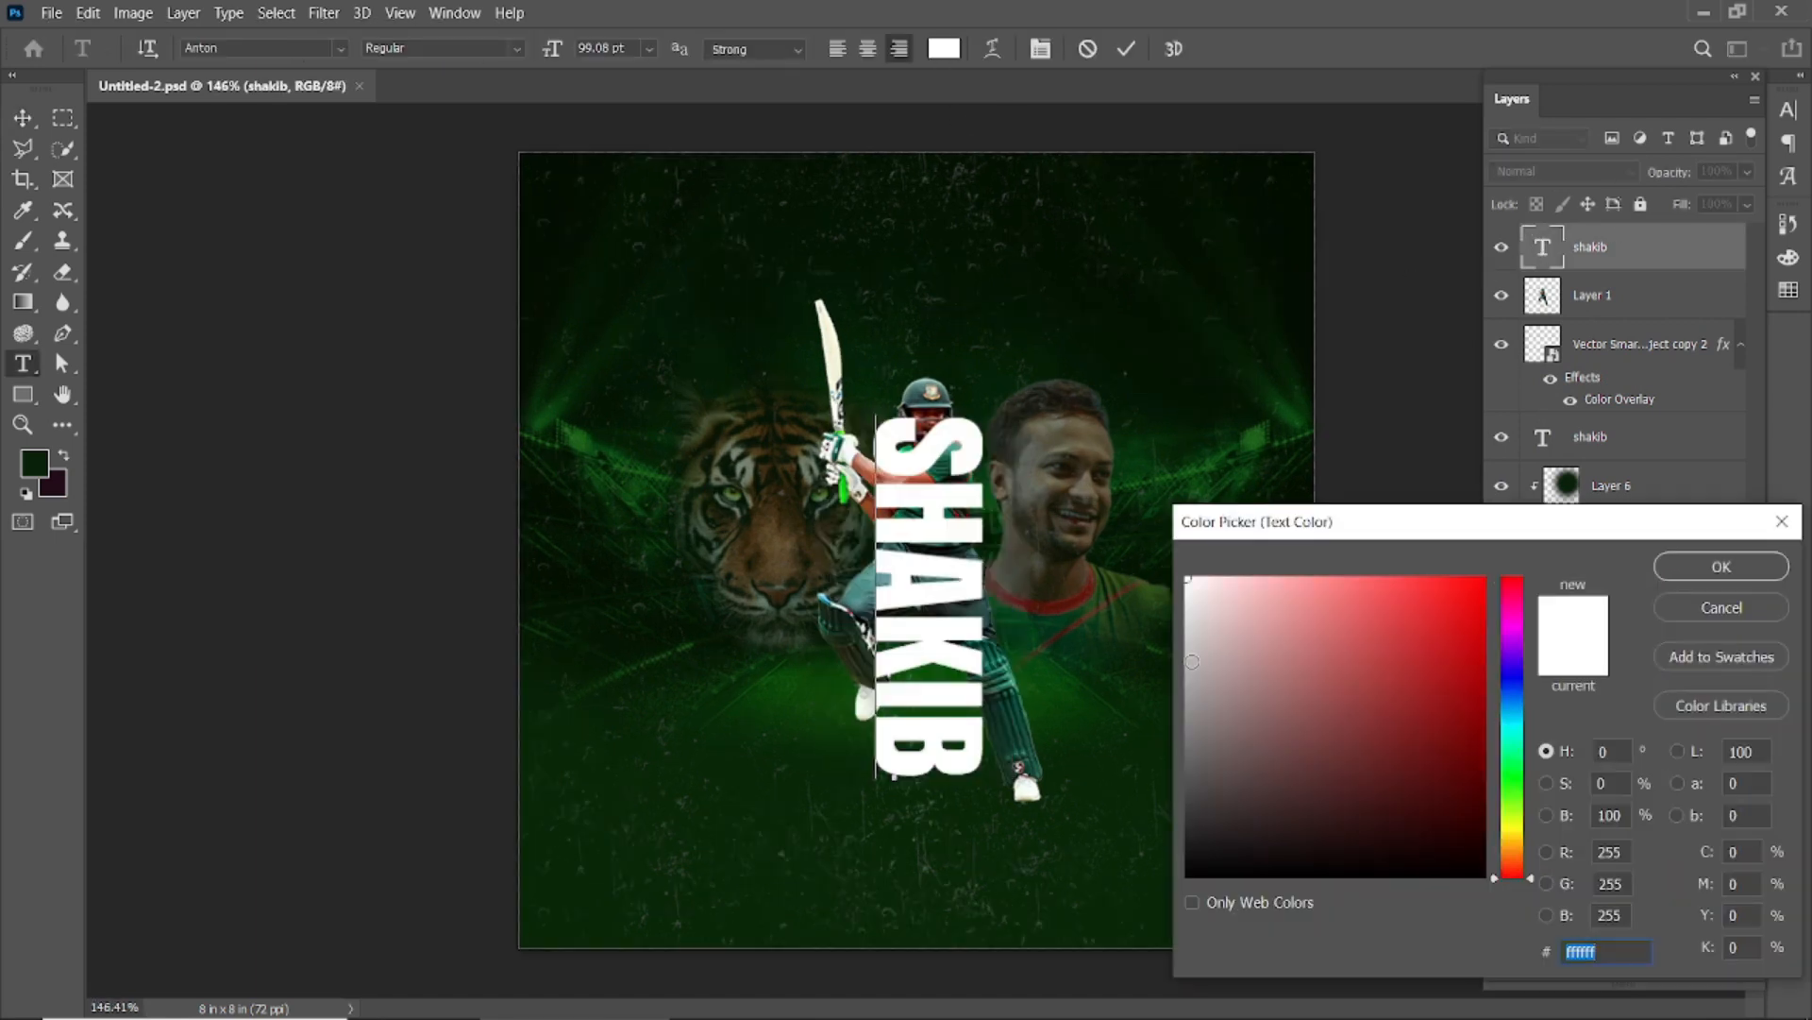
click(1187, 619)
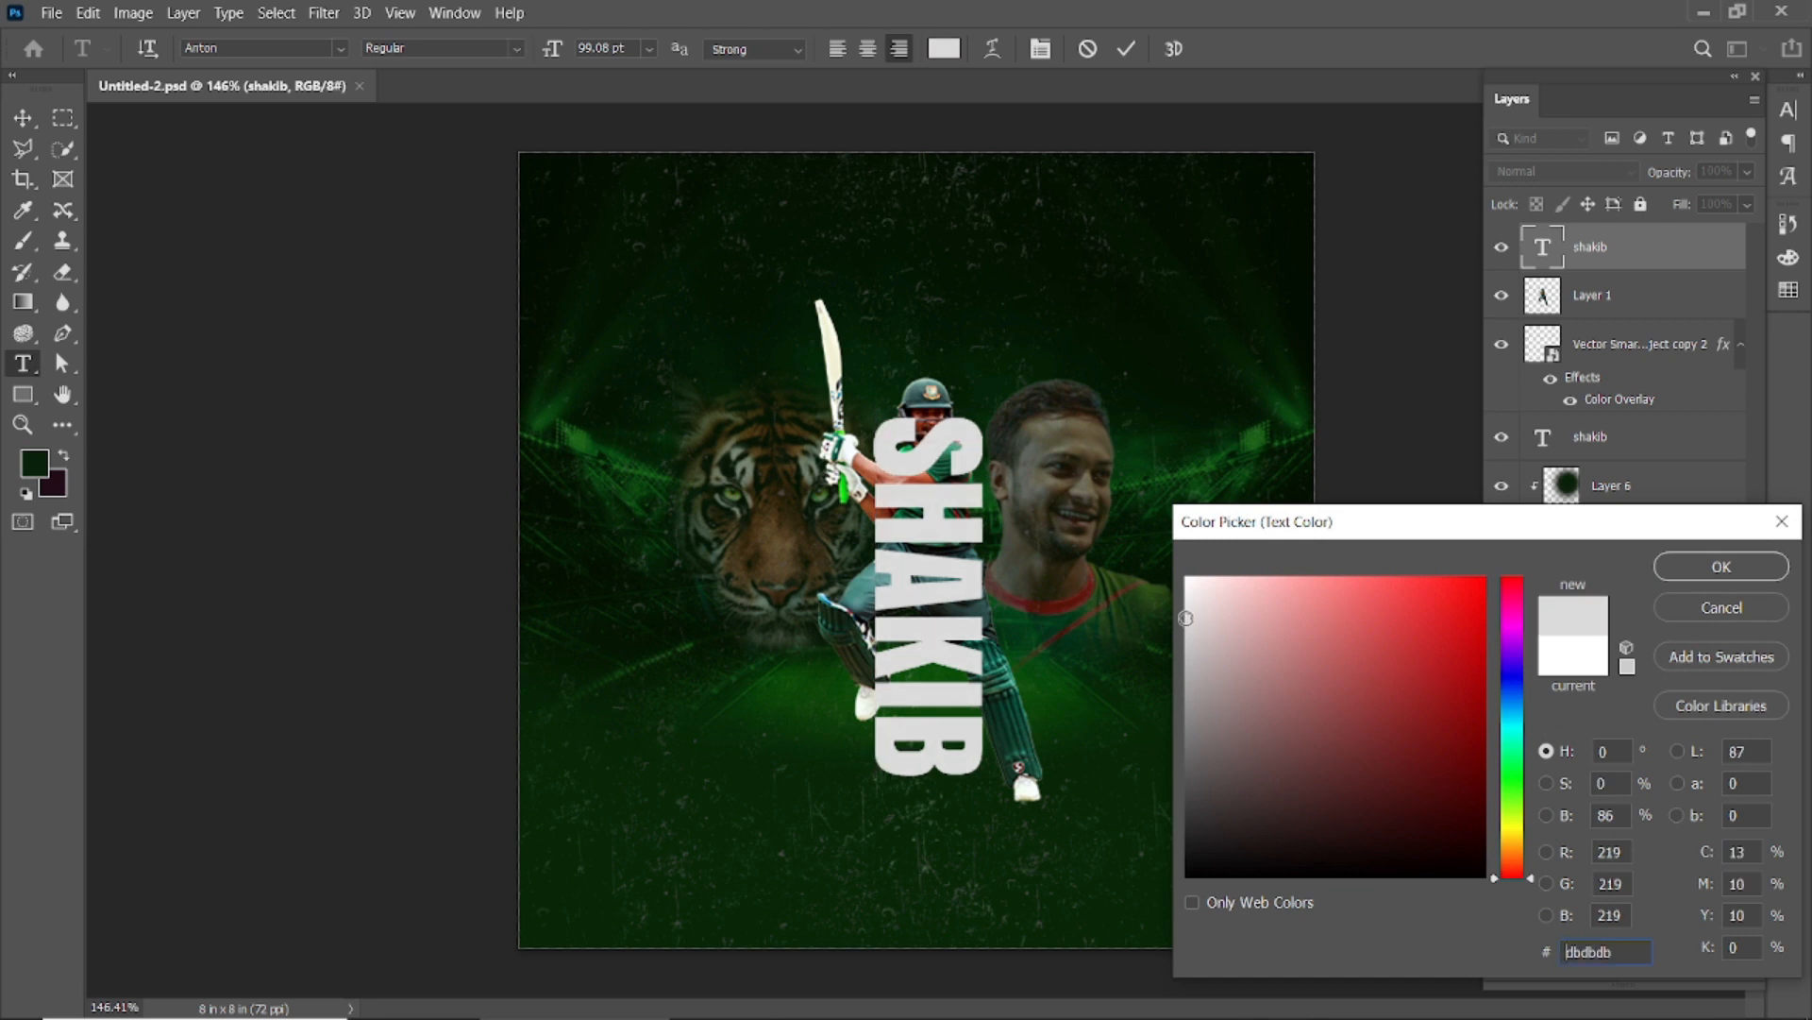
drag(1187, 610, 1188, 609)
click(1720, 568)
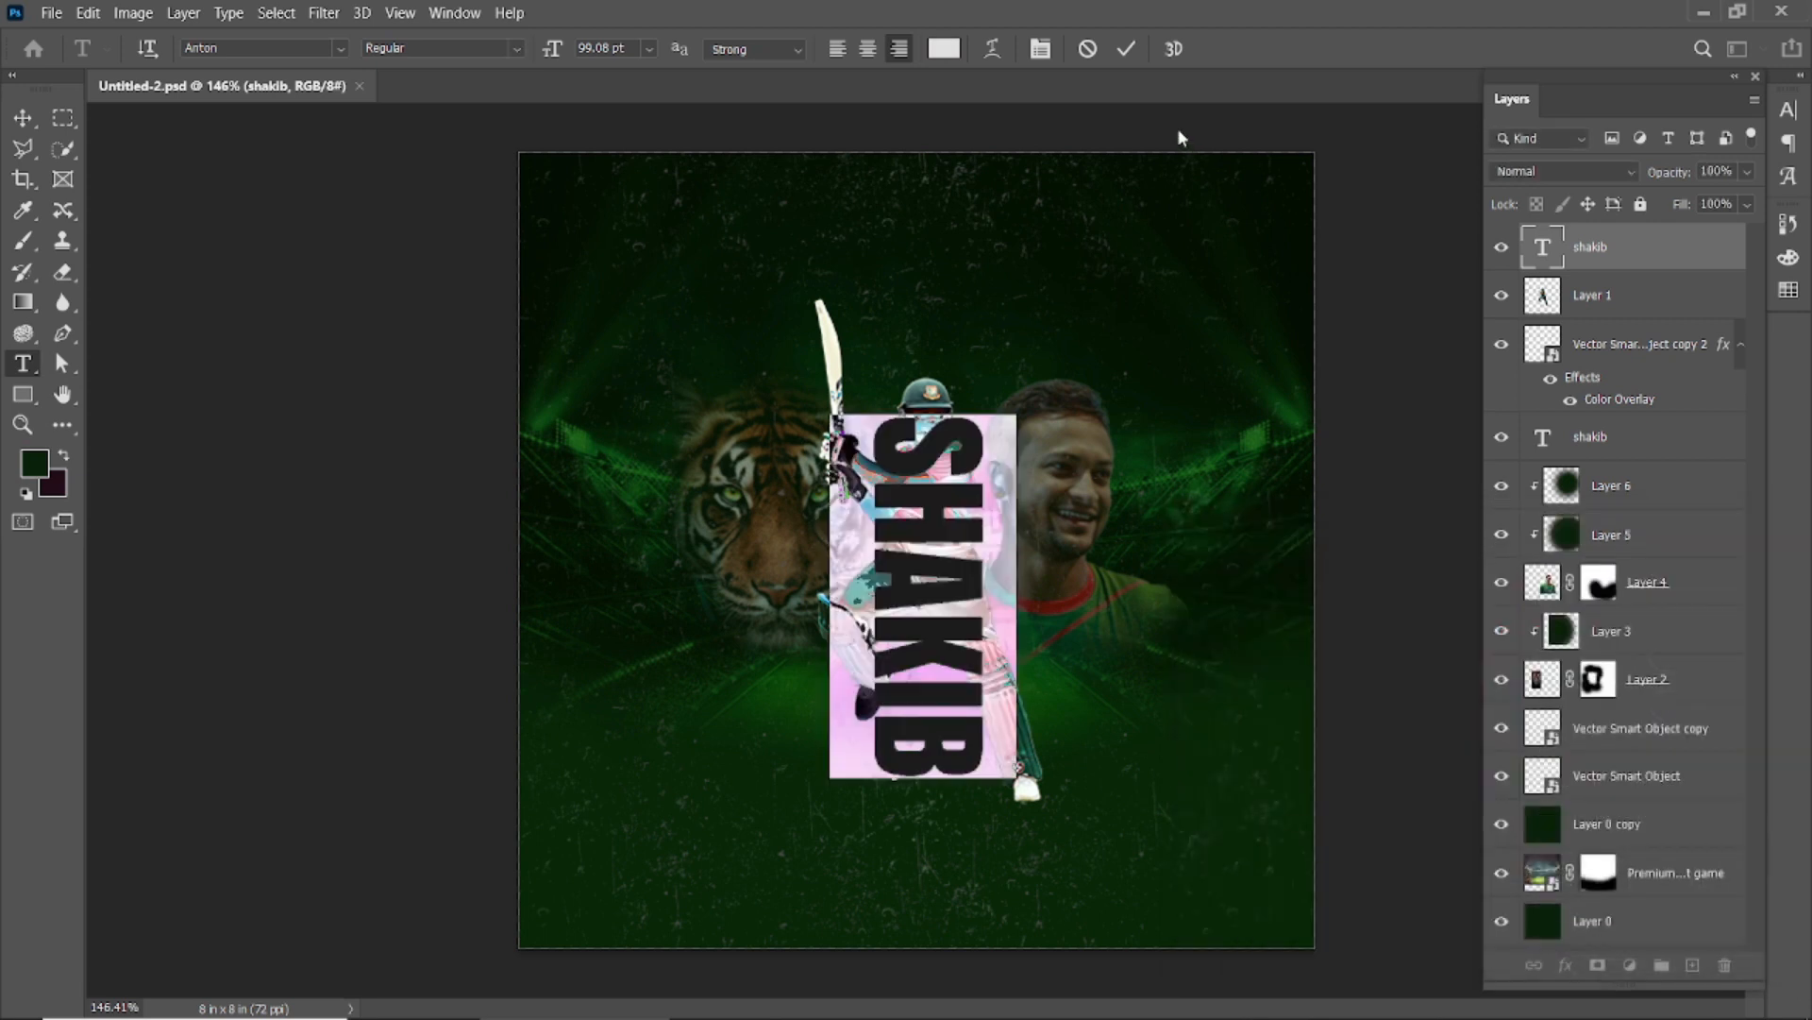
click(1129, 50)
key(v)
click(1380, 268)
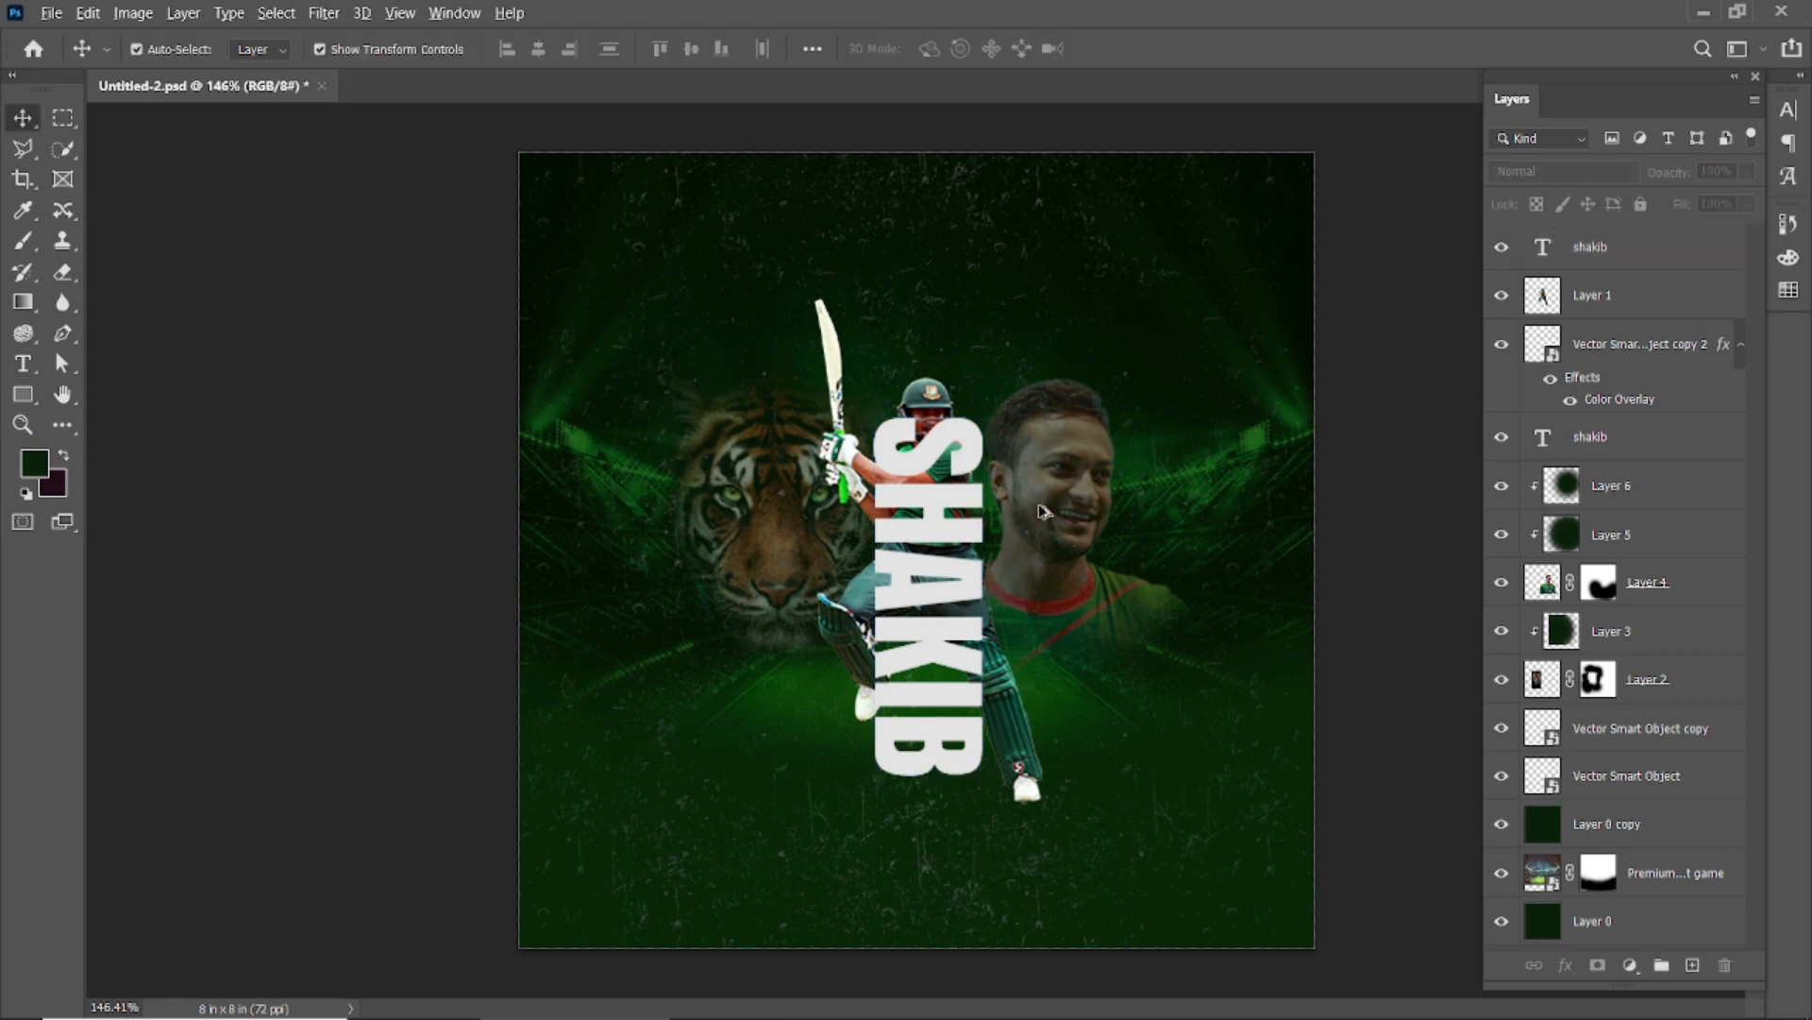
Duplicate the batsman layer and place the copy above the topmost SHAKIB text layer
scroll(1022, 525, down, 2)
scroll(1021, 525, up, 1)
click(1600, 297)
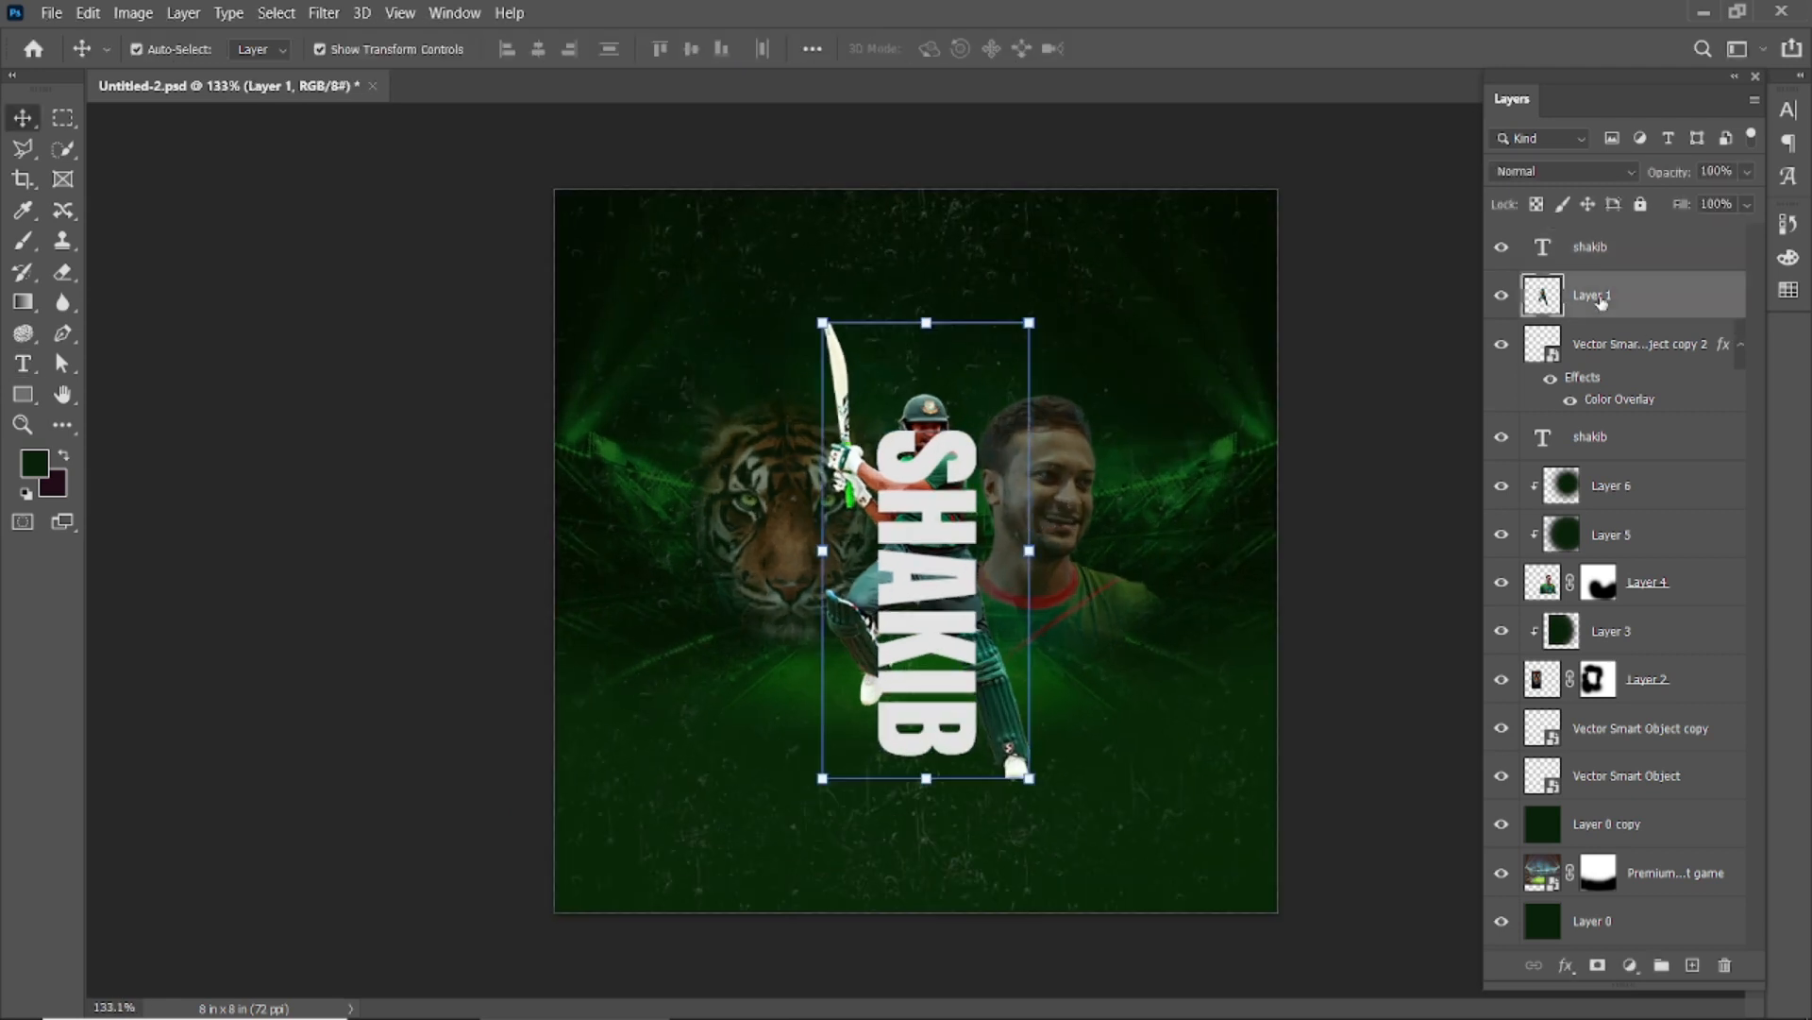
drag(1644, 302, 1693, 965)
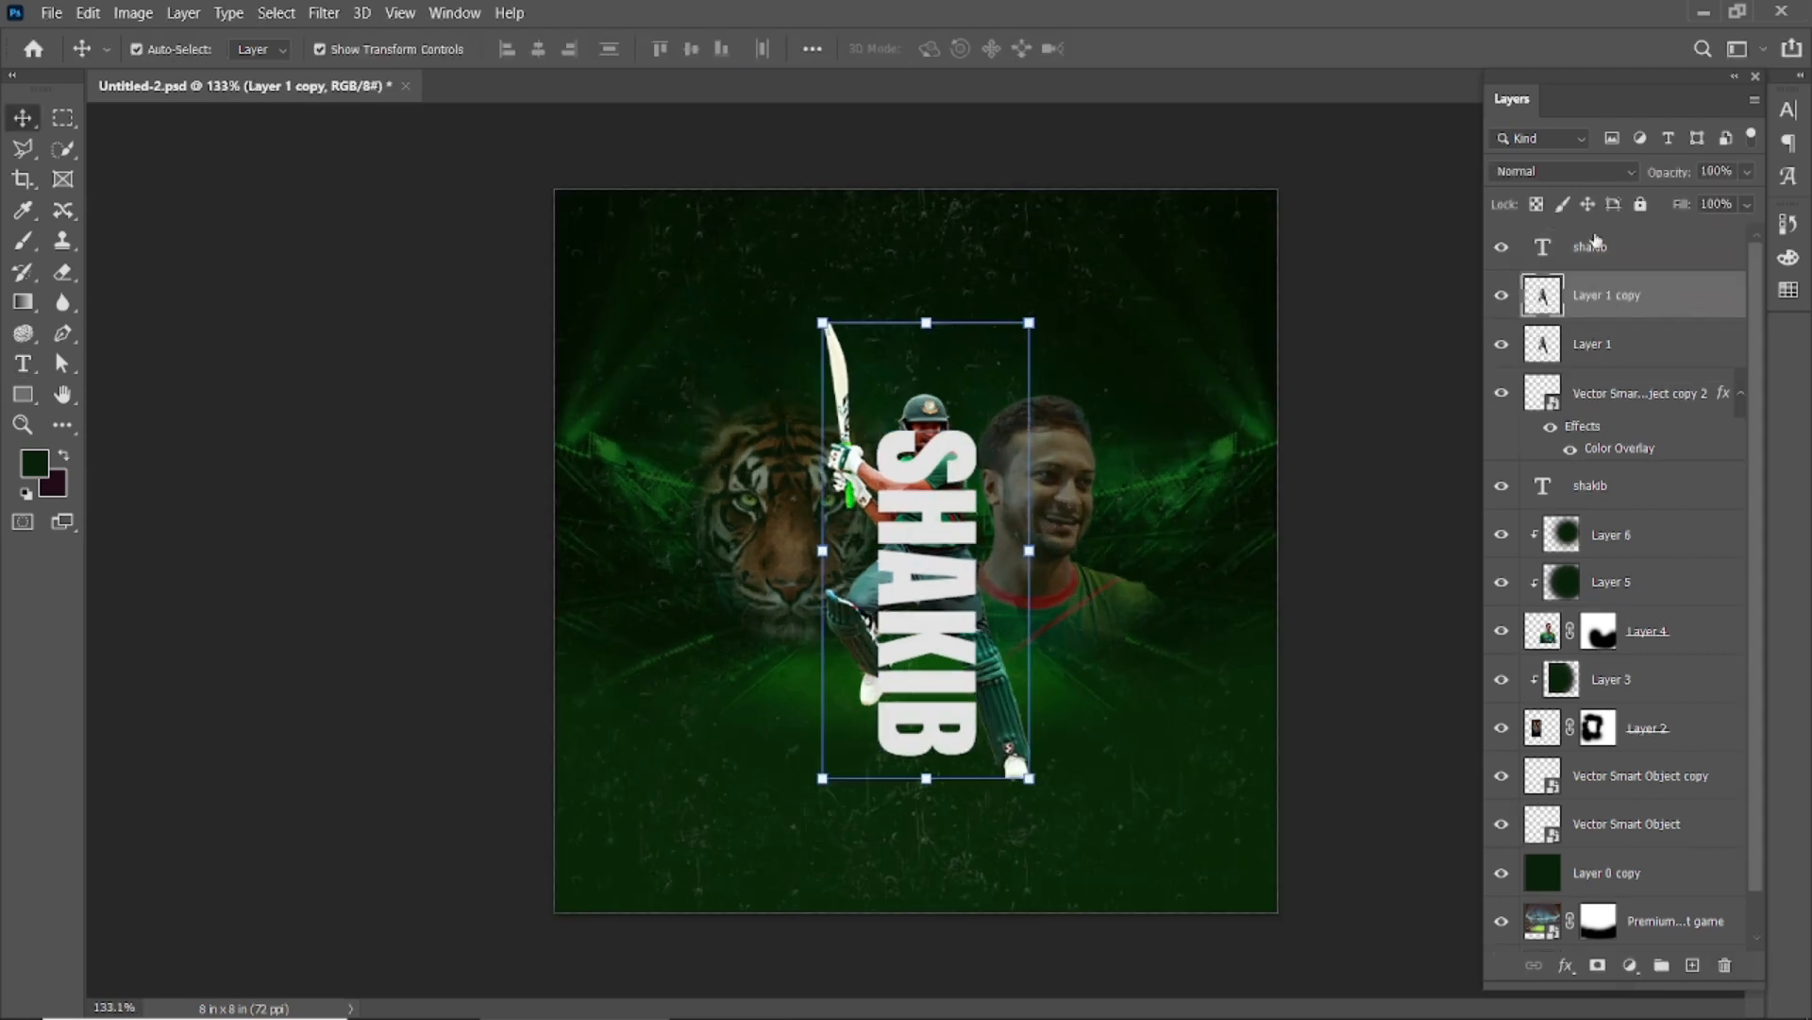
drag(1618, 290, 1621, 238)
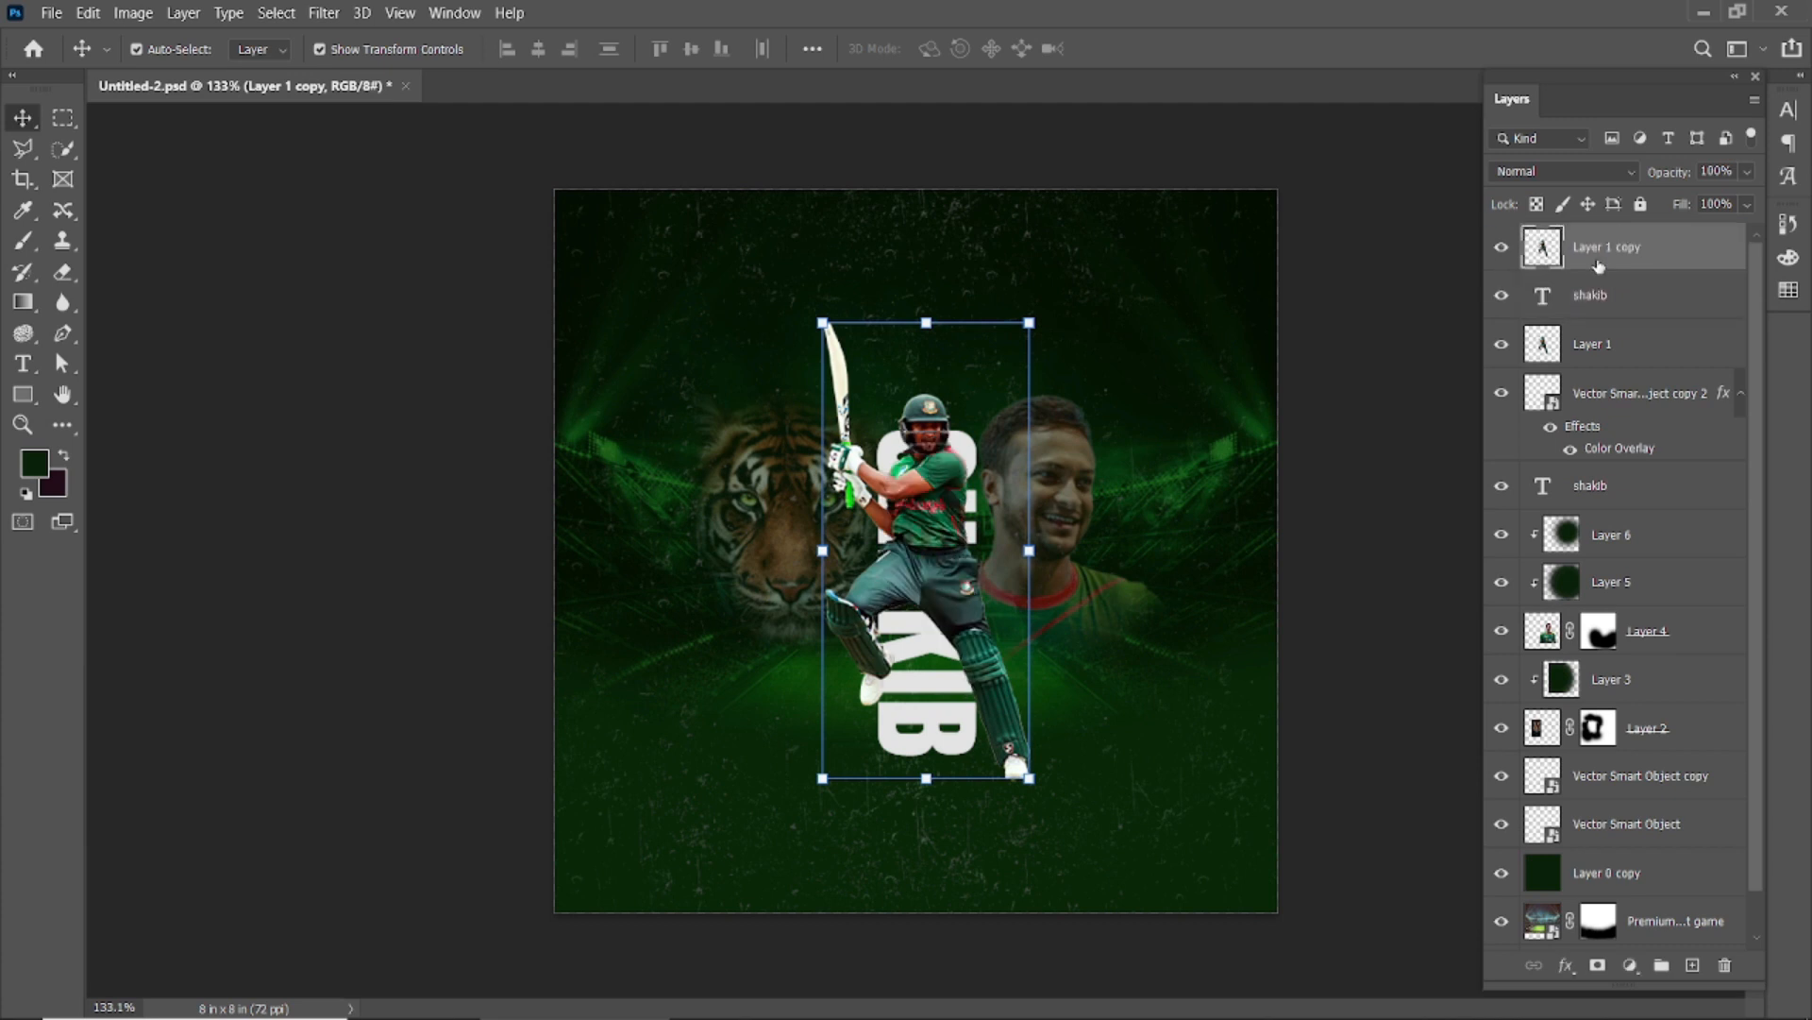
Clip the batsman copy to the SHAKIB text and add a layer mask to the original batsman layer
alt+click(1597, 265)
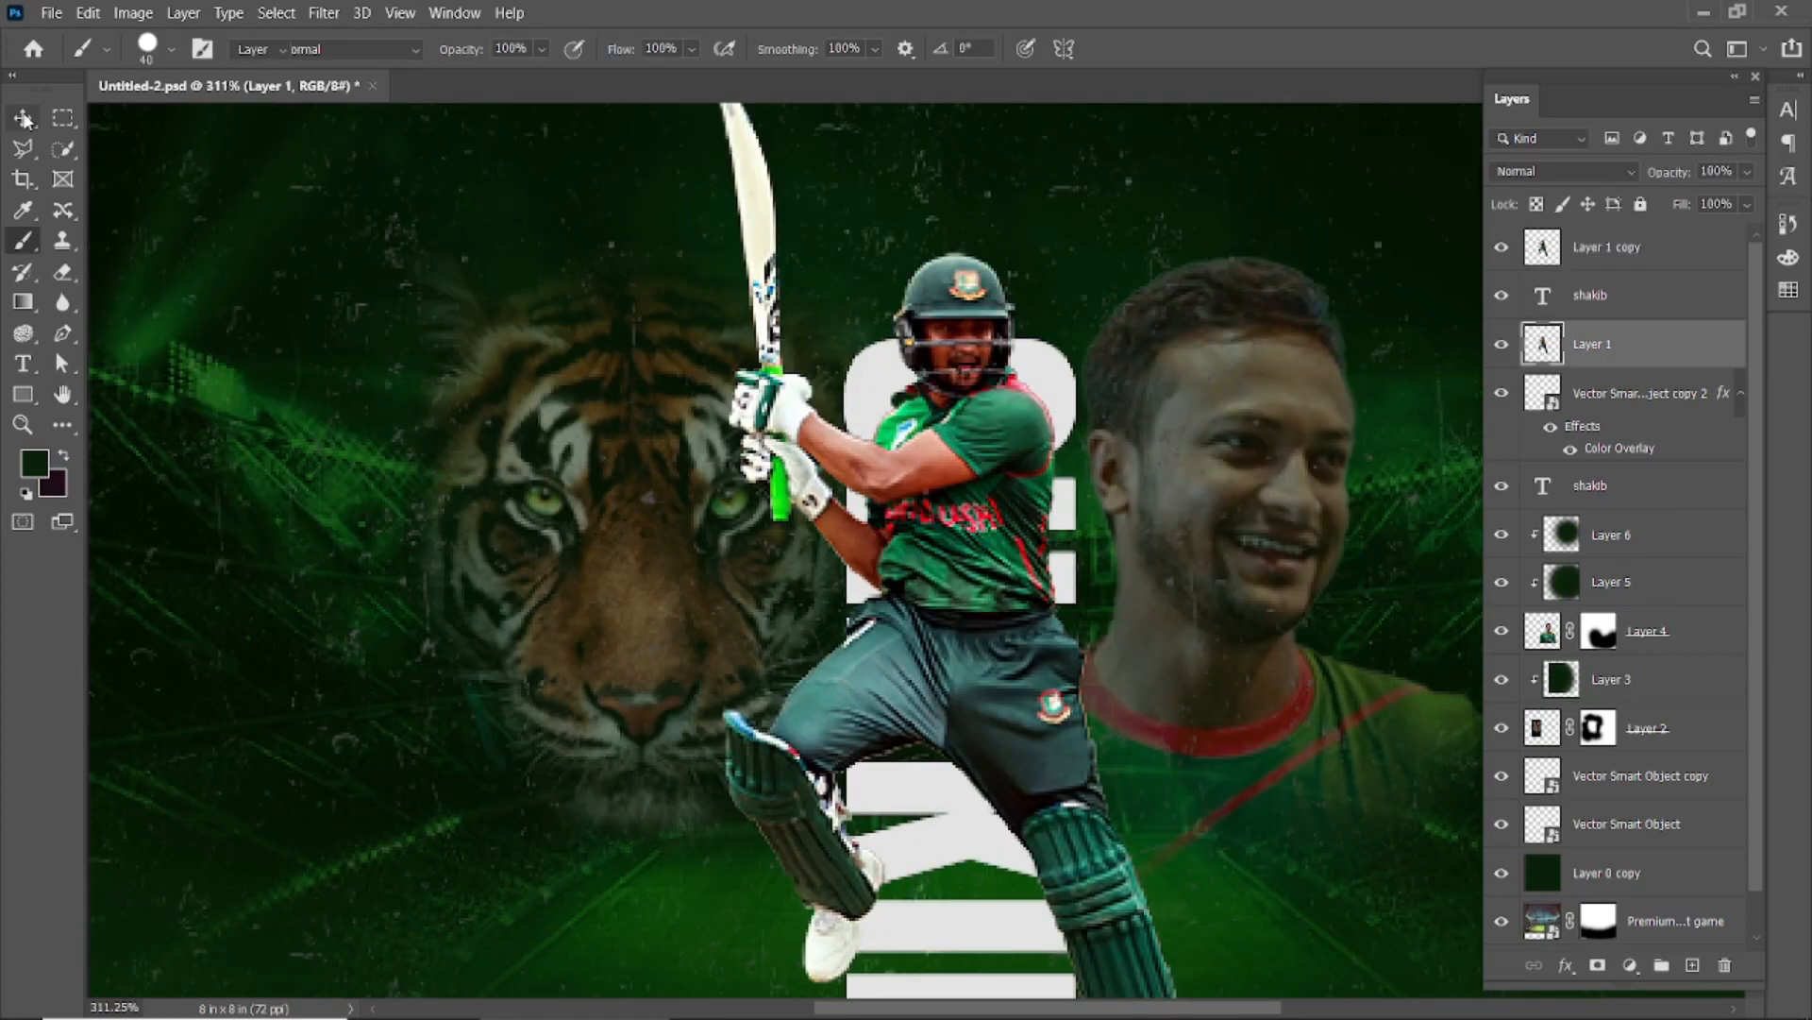
click(23, 117)
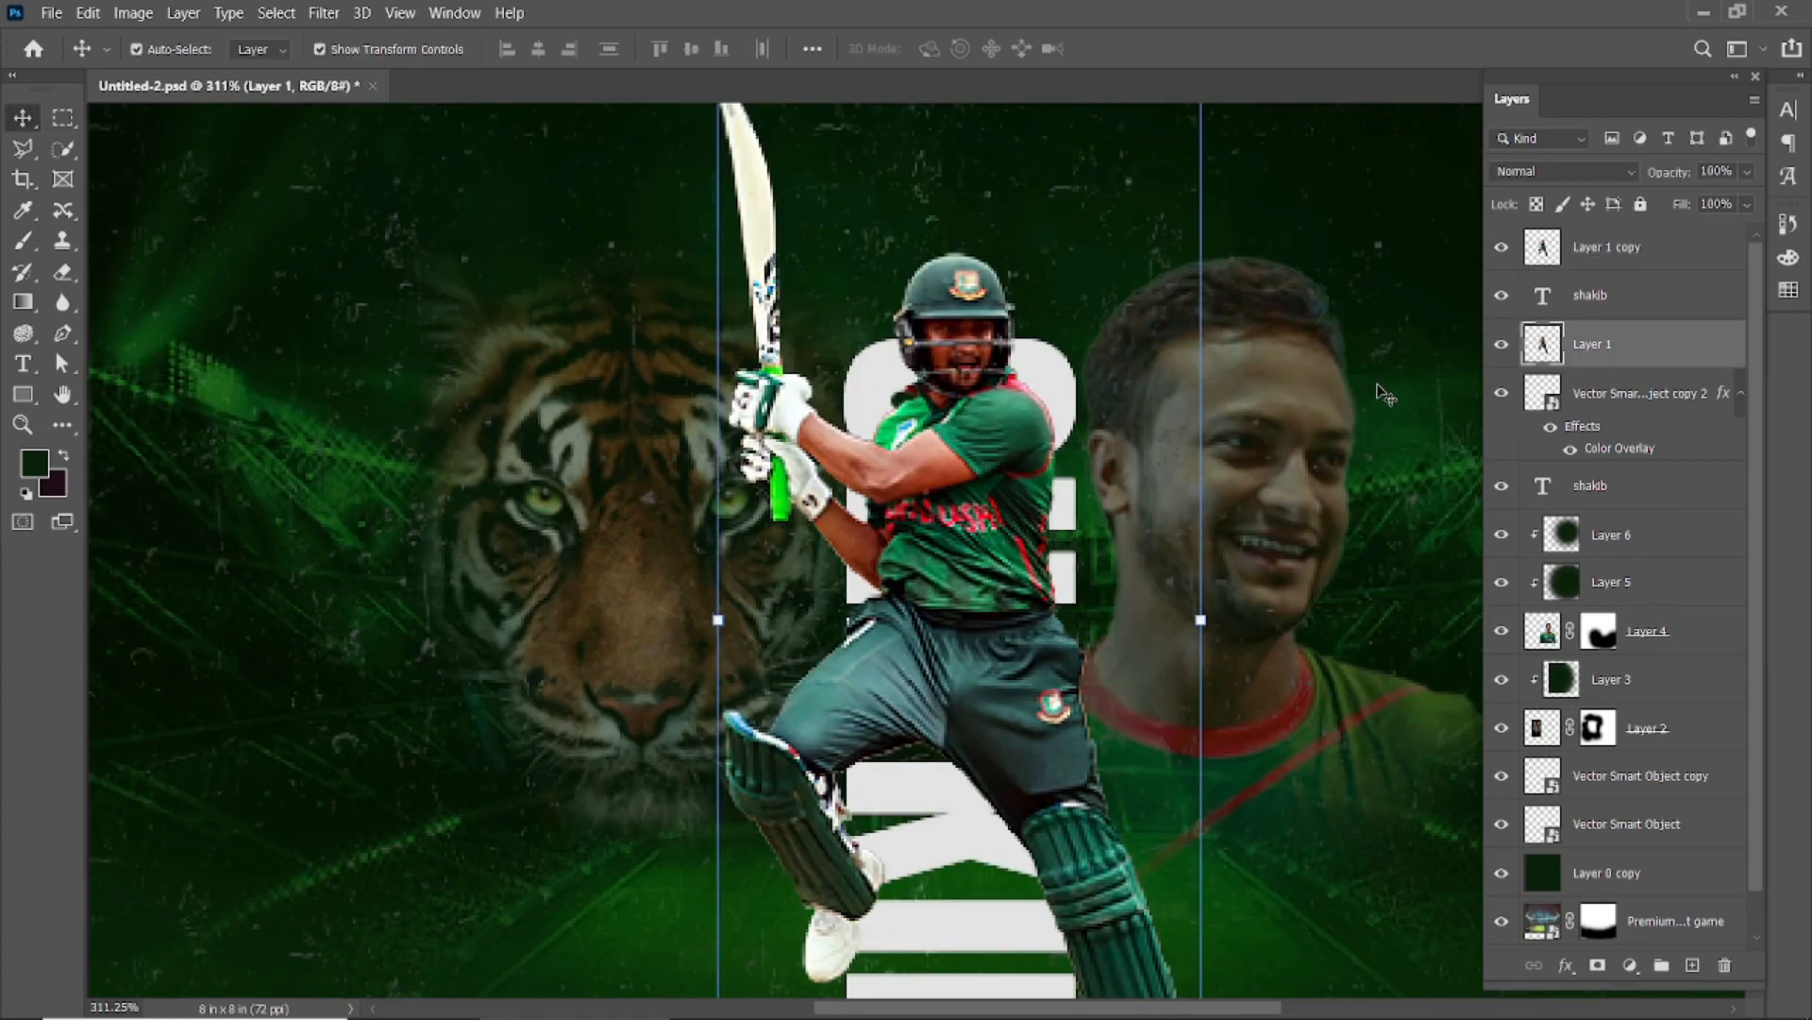
click(1121, 465)
click(1616, 251)
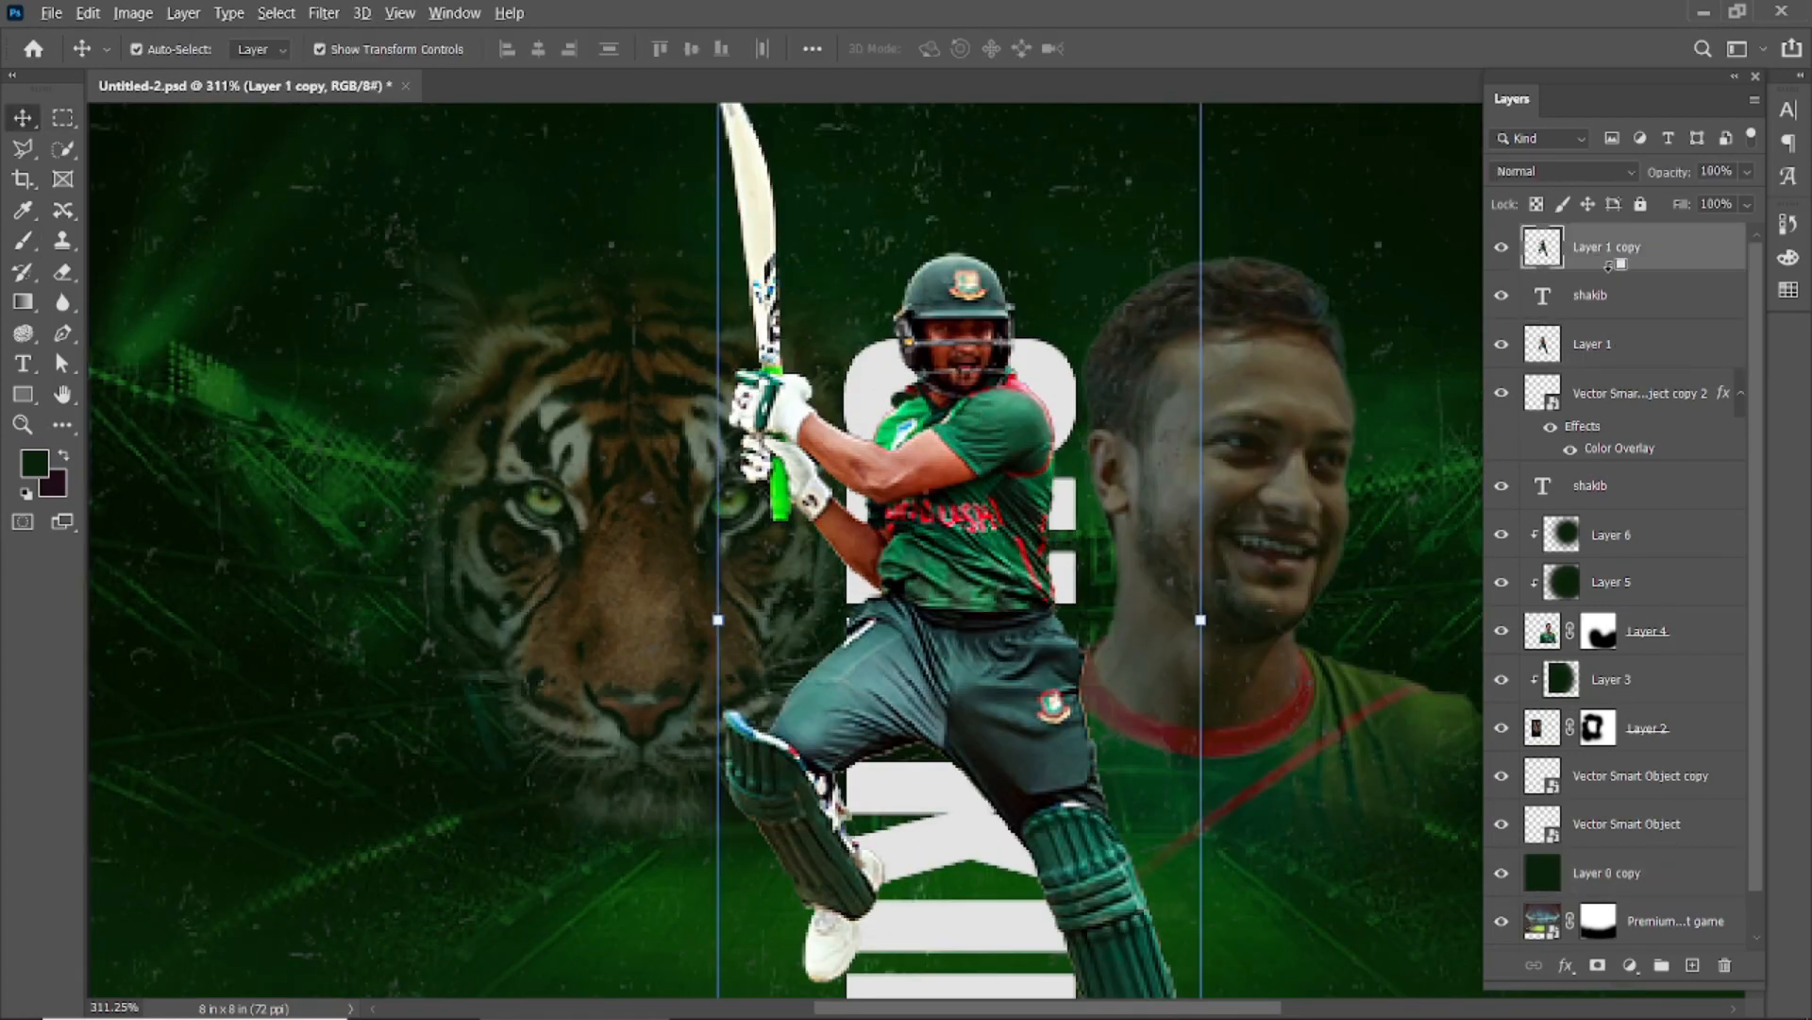
alt+click(1610, 267)
click(1596, 347)
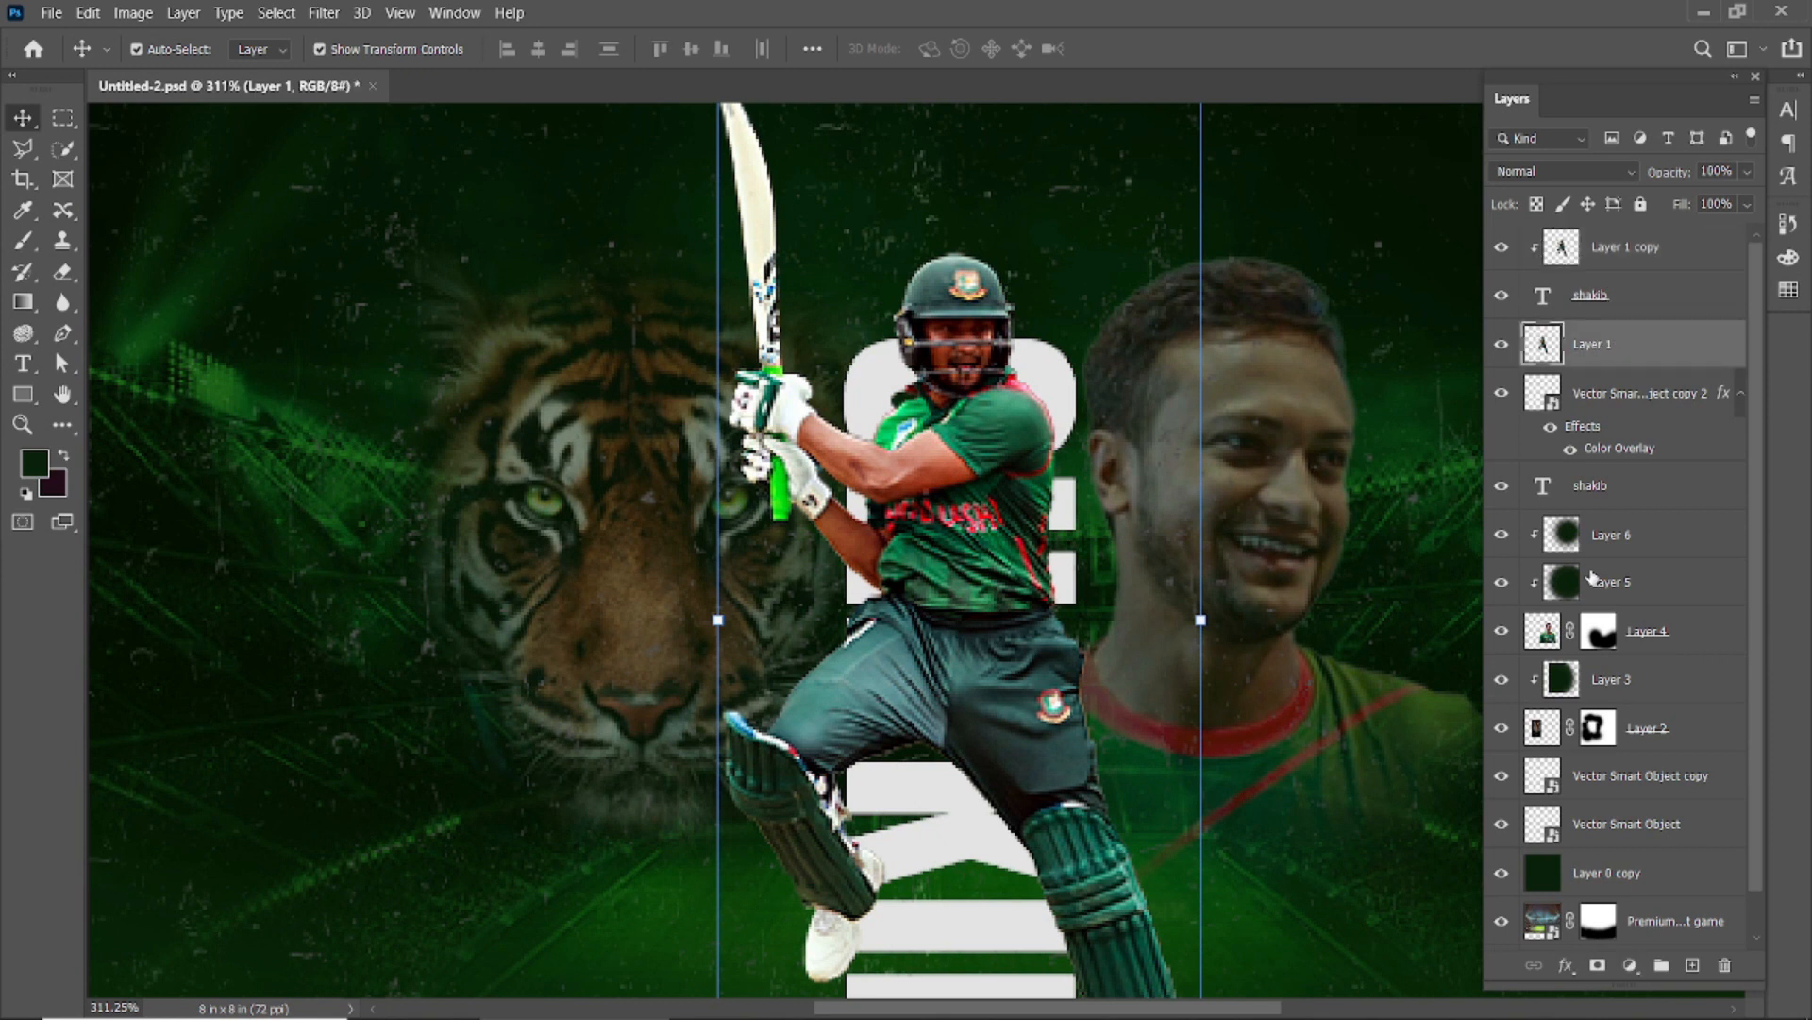
click(1600, 964)
Try painting out the batsman's face and torso on the layer mask with a 40 px black brush
click(18, 245)
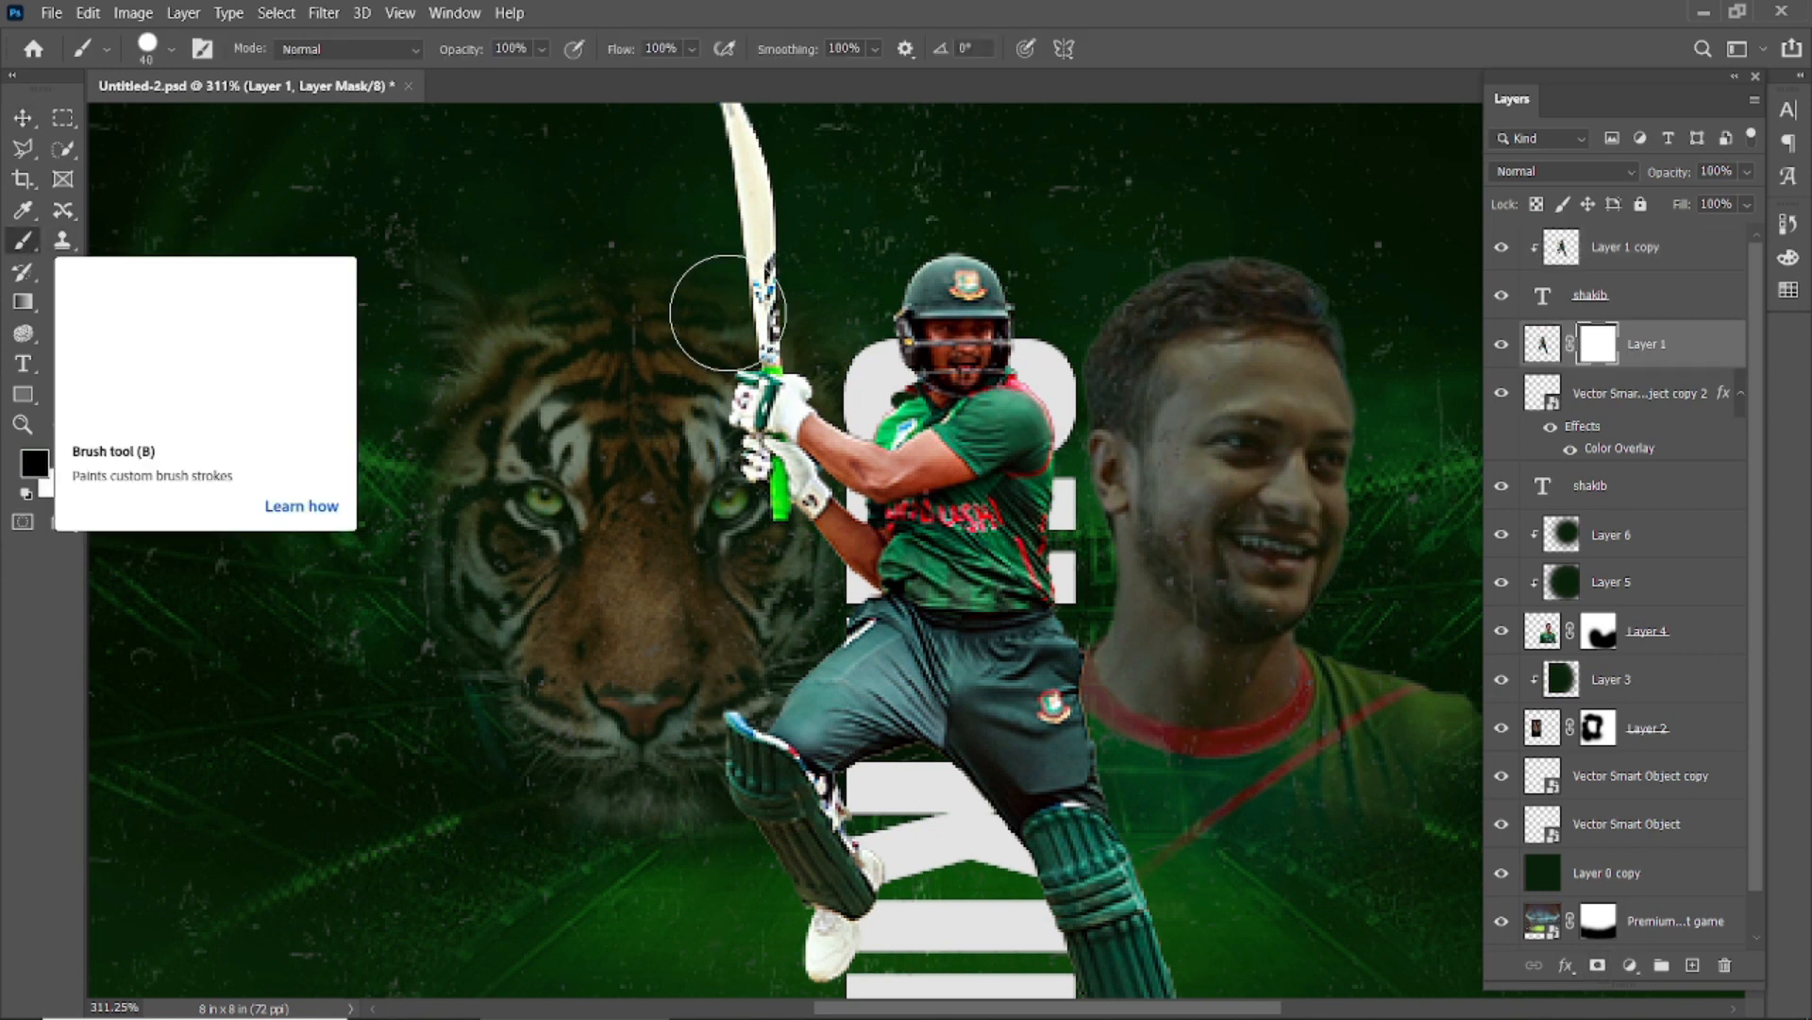
scroll(957, 374, up, 7)
mouse_move(920, 425)
mouse_down()
mouse_move(1055, 425)
mouse_move(1045, 639)
mouse_move(993, 730)
mouse_up()
scroll(993, 730, down, 6)
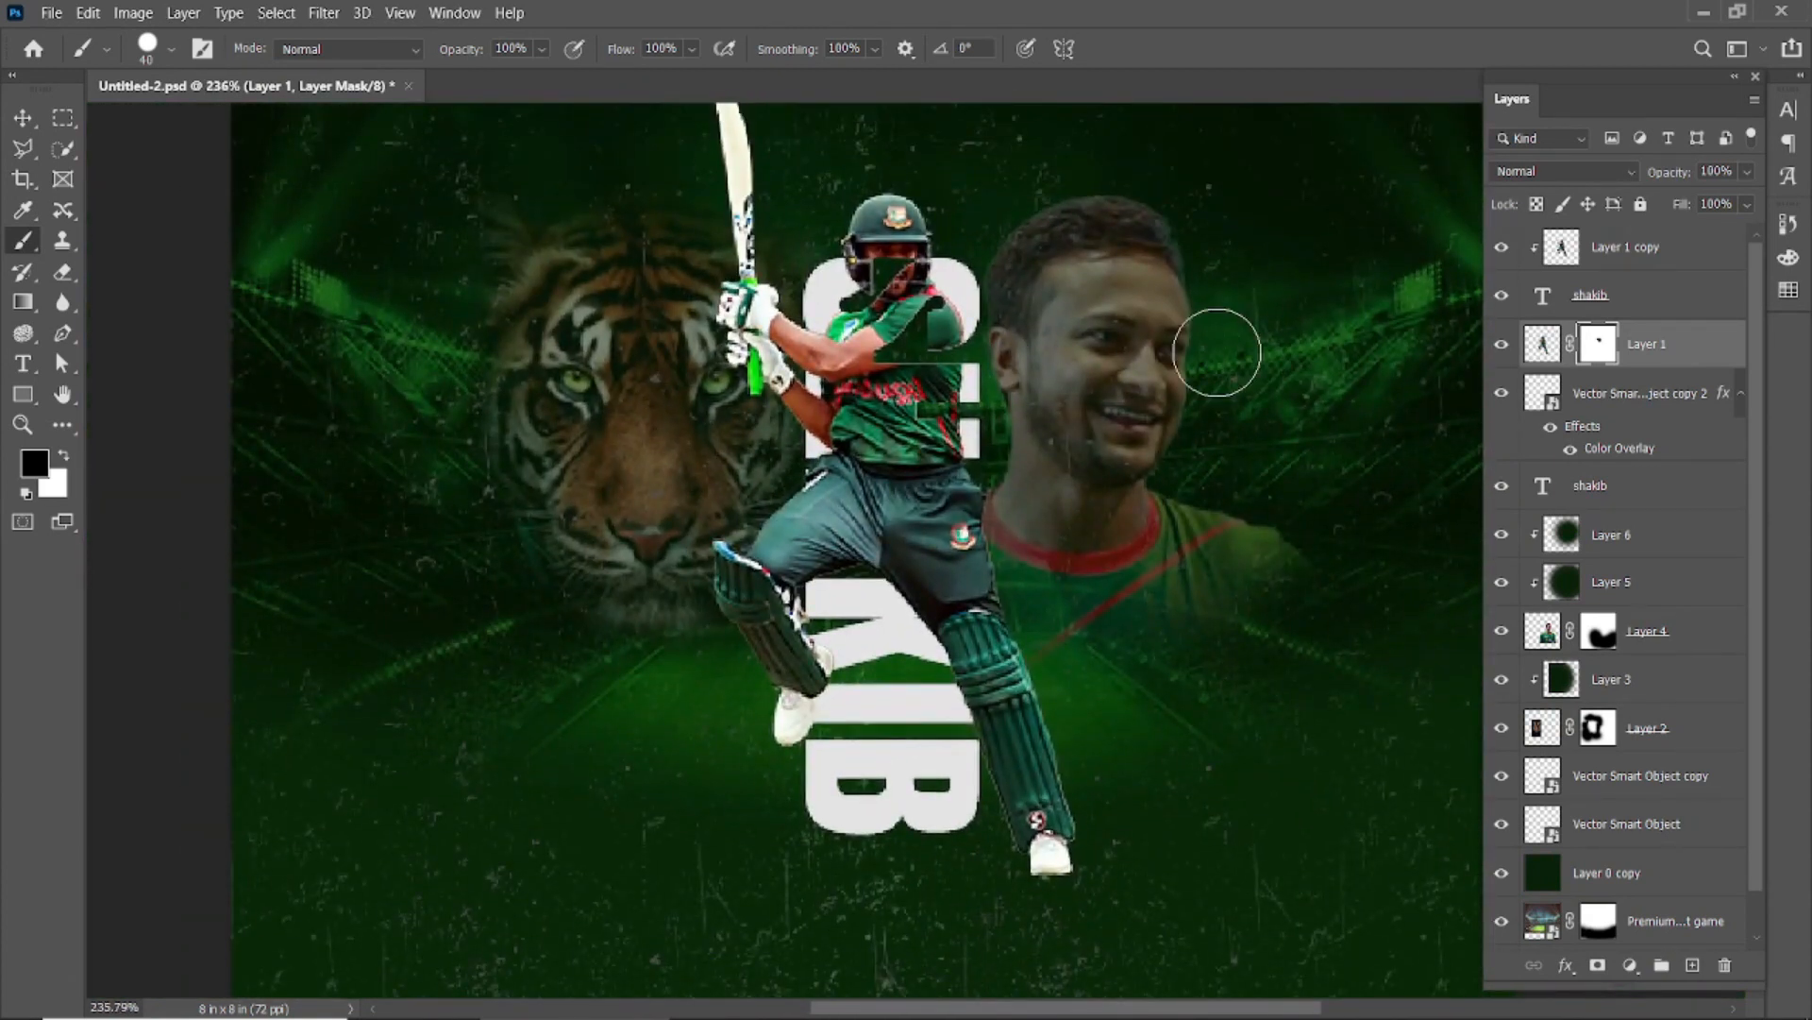
key(ctrl+z)
click(22, 118)
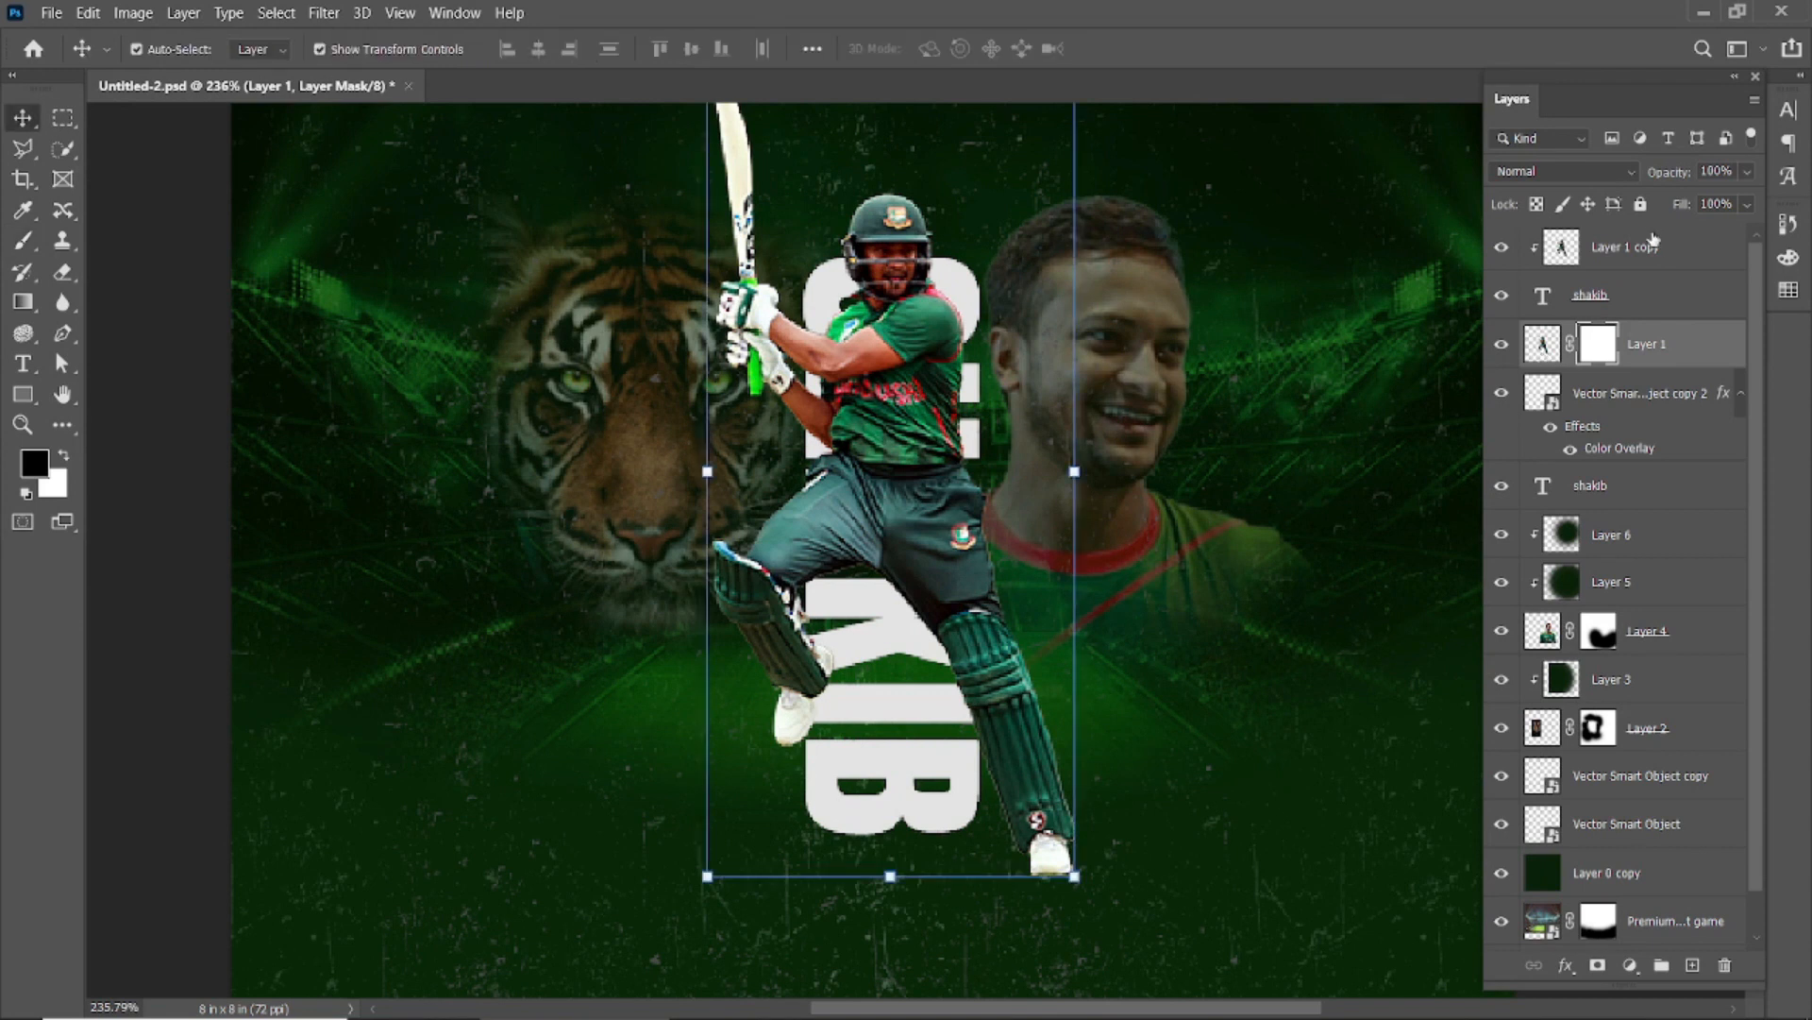
Try to nudge the batsman layer and its clipped copy upward over the text
click(1653, 244)
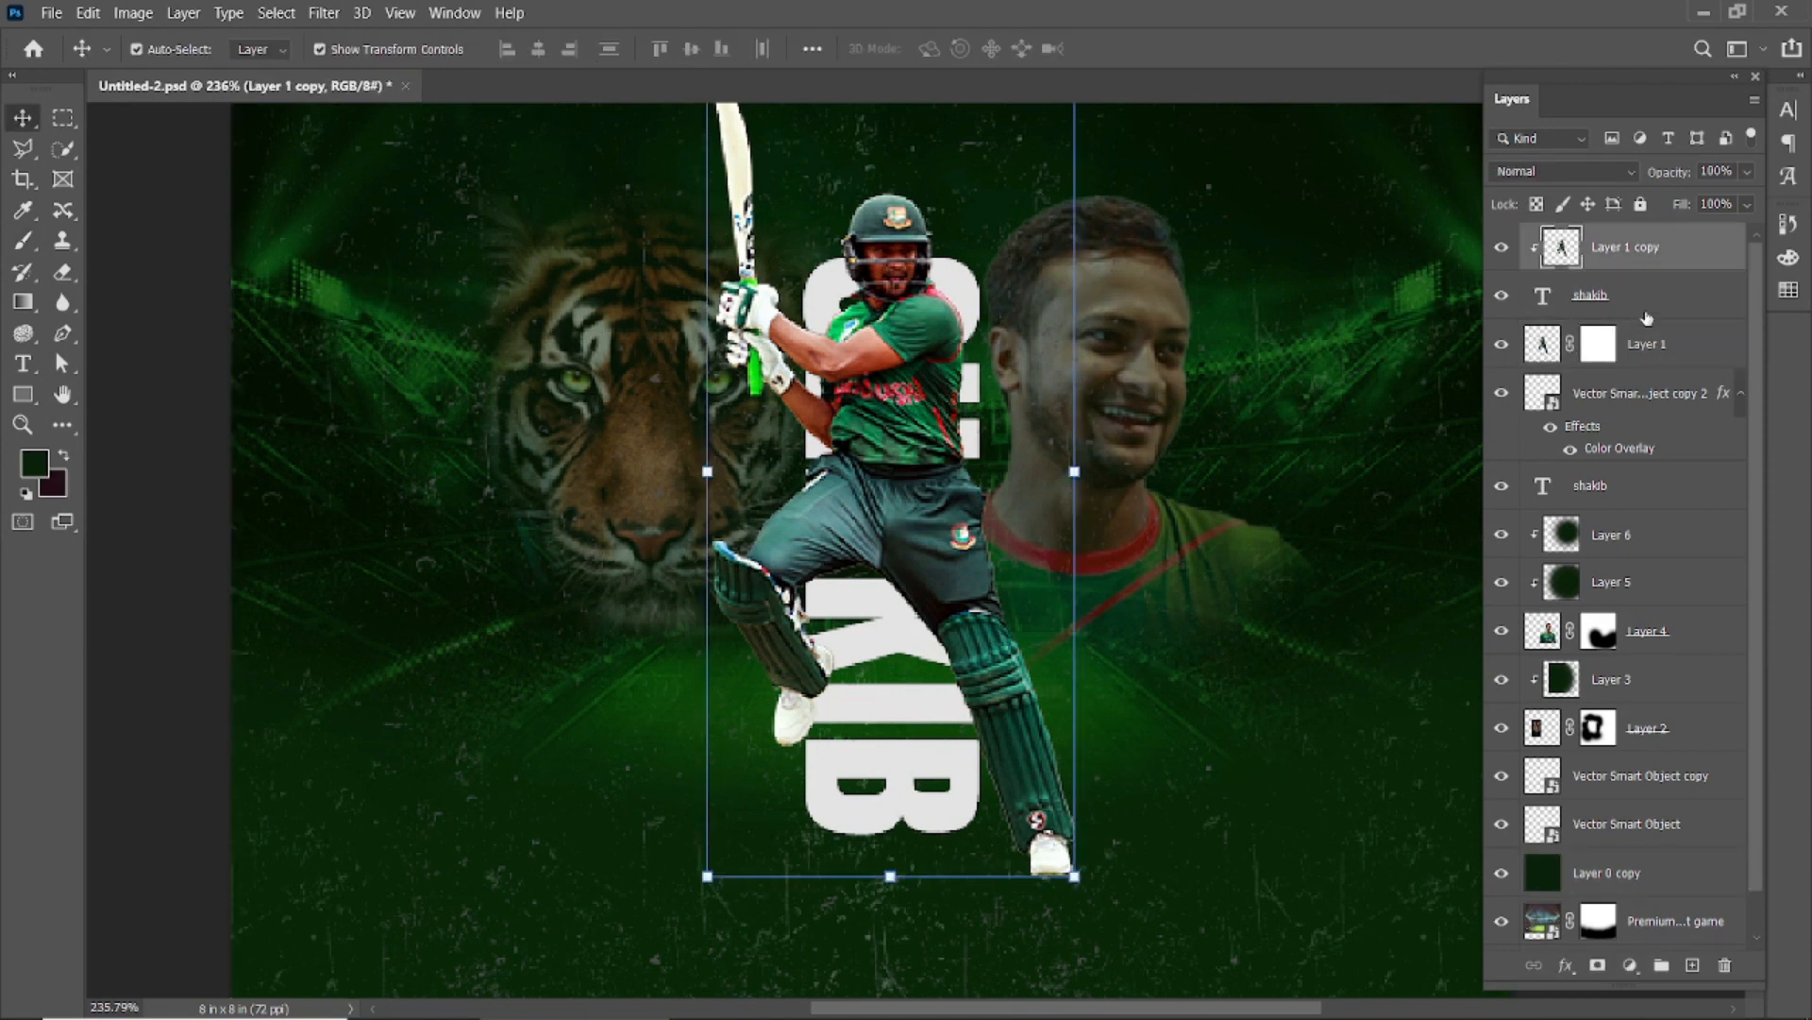
ctrl+click(1647, 343)
scroll(978, 396, down, 1)
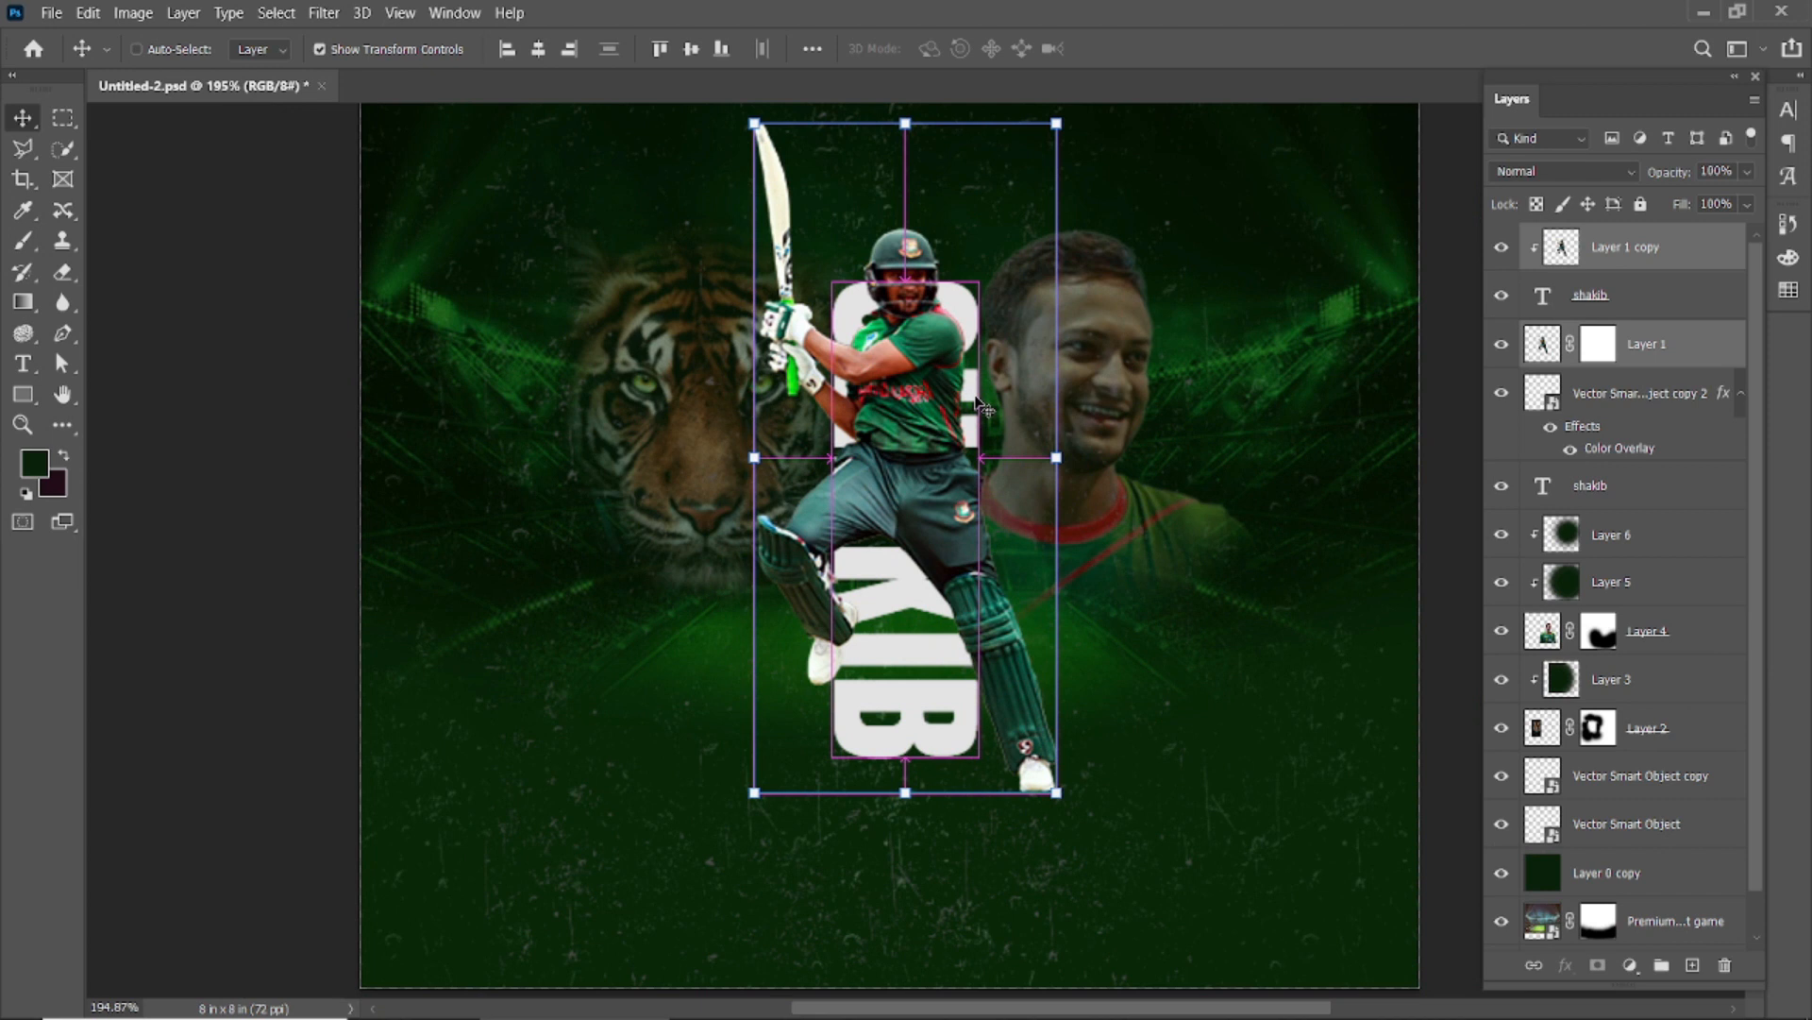
key(ctrl+t)
key(Up)
key(Up)
key(Up)
key(Up)
key(Up)
key(Up)
key(Up)
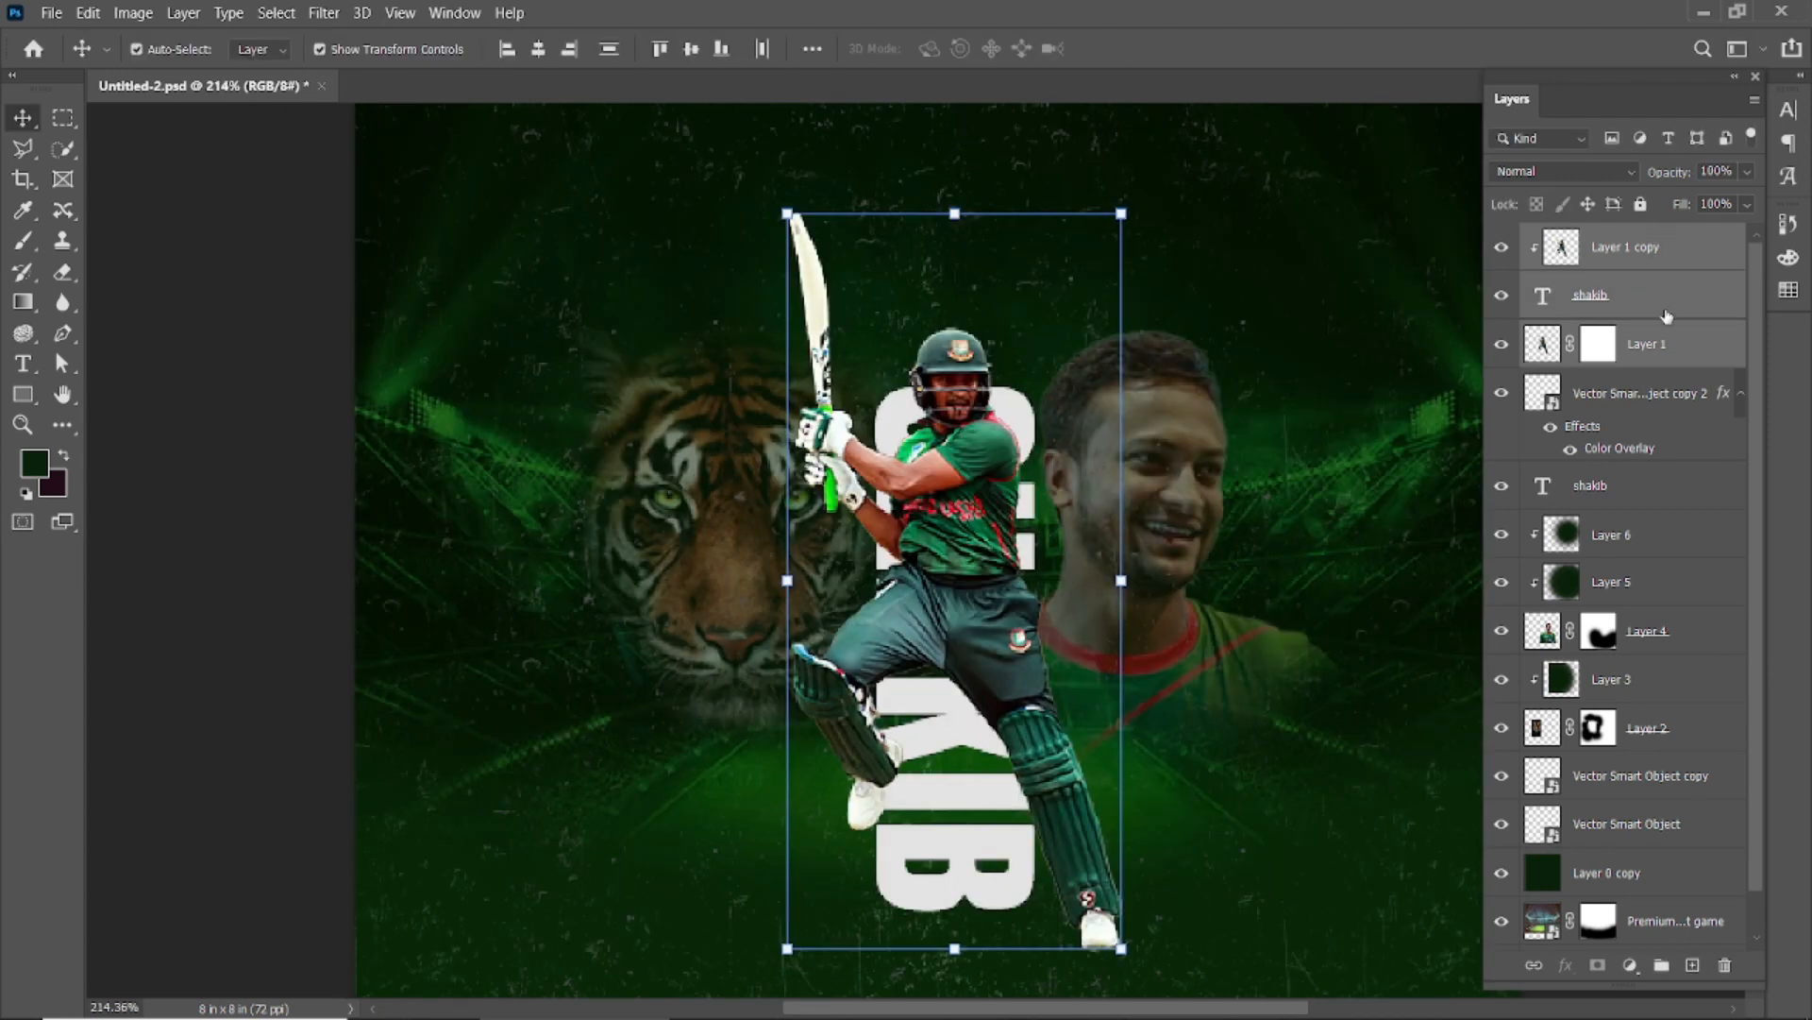
Select only the original batsman layer and its clipped copy, and nudge both upward to Y 274 px
click(1669, 347)
ctrl+click(1661, 242)
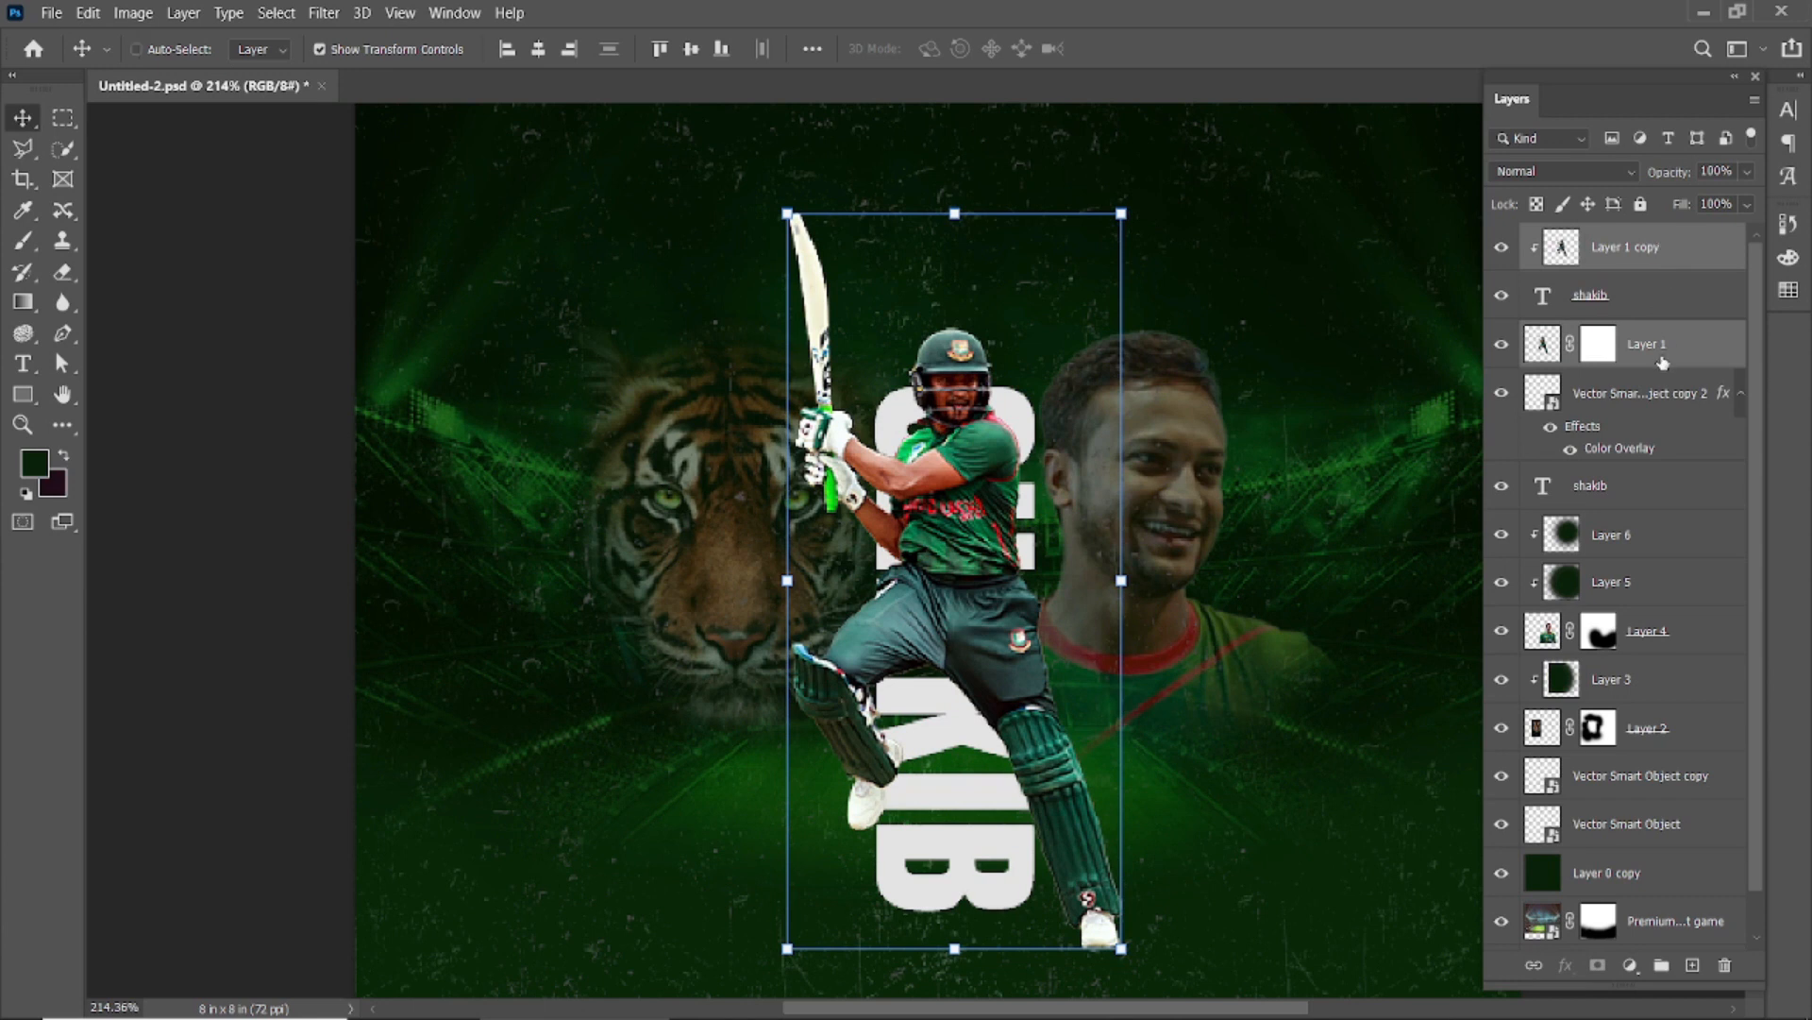
key(ctrl+t)
key(Up)
key(Up)
key(Up)
key(Up)
key(Up)
key(Up)
key(Up)
key(Up)
key(Up)
key(Up)
key(Up)
key(Up)
key(Up)
key(Up)
key(Up)
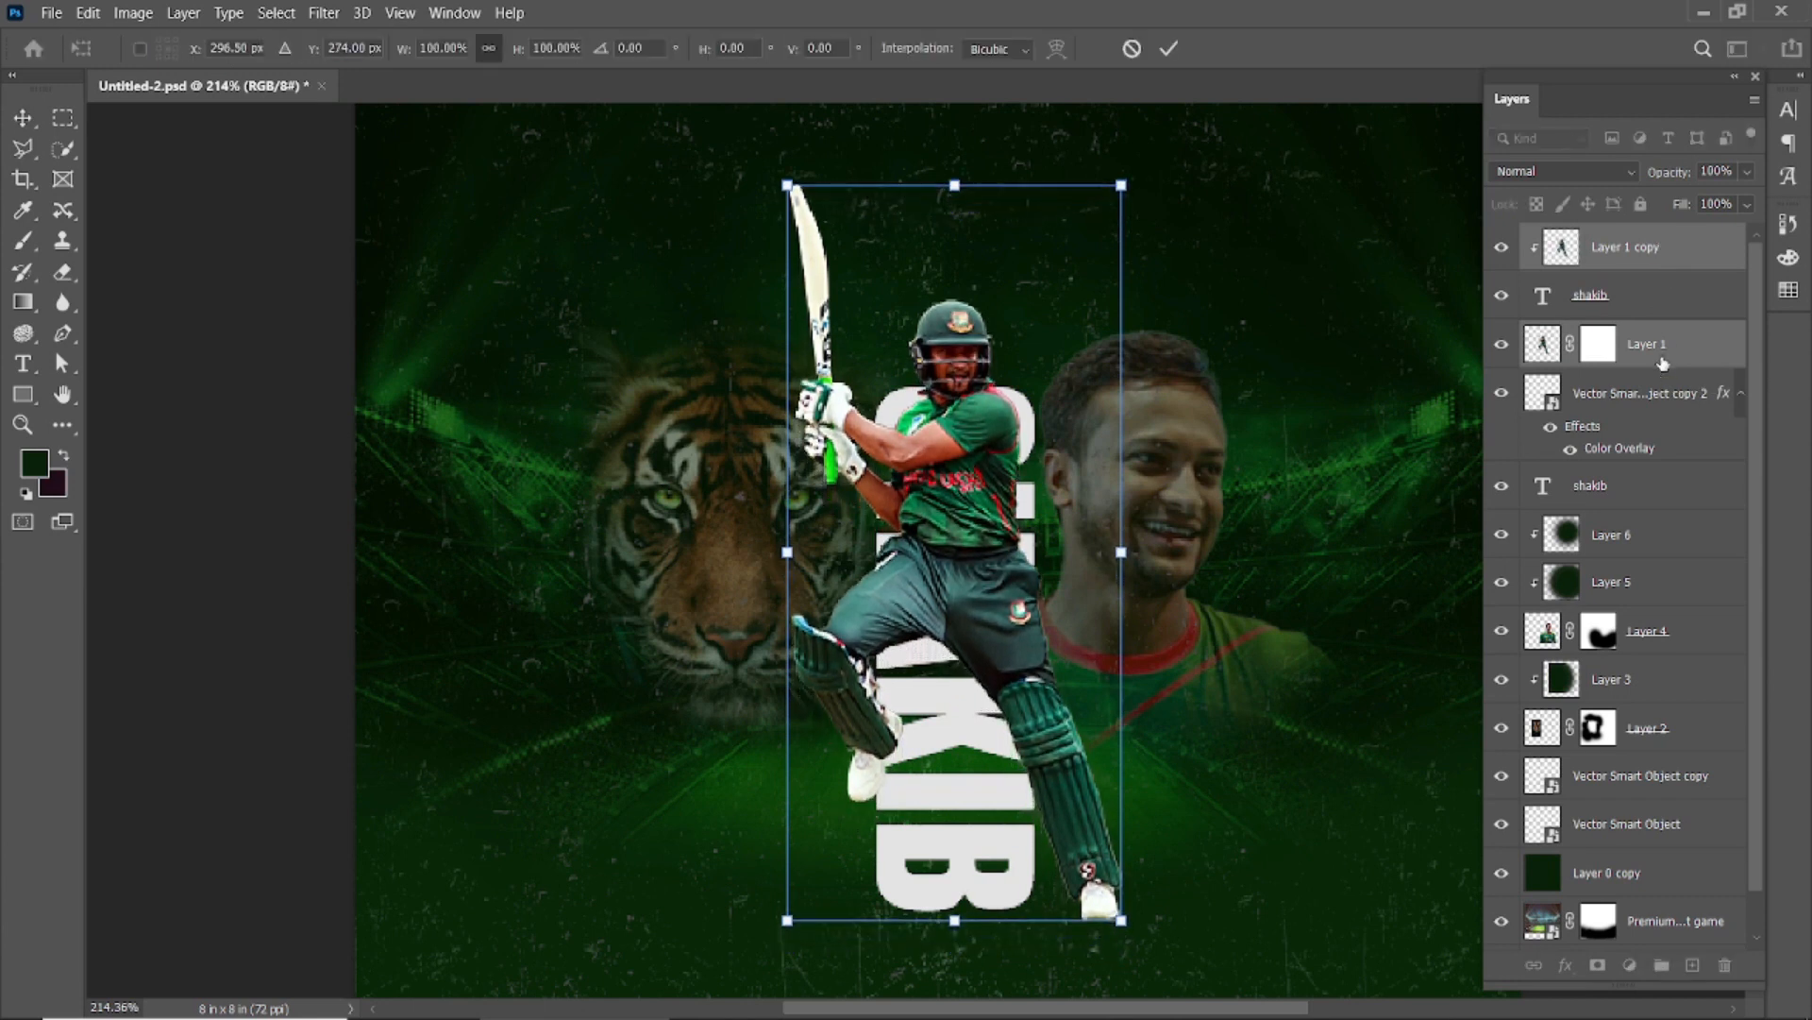
click(1167, 56)
scroll(1096, 516, down, 4)
click(1350, 536)
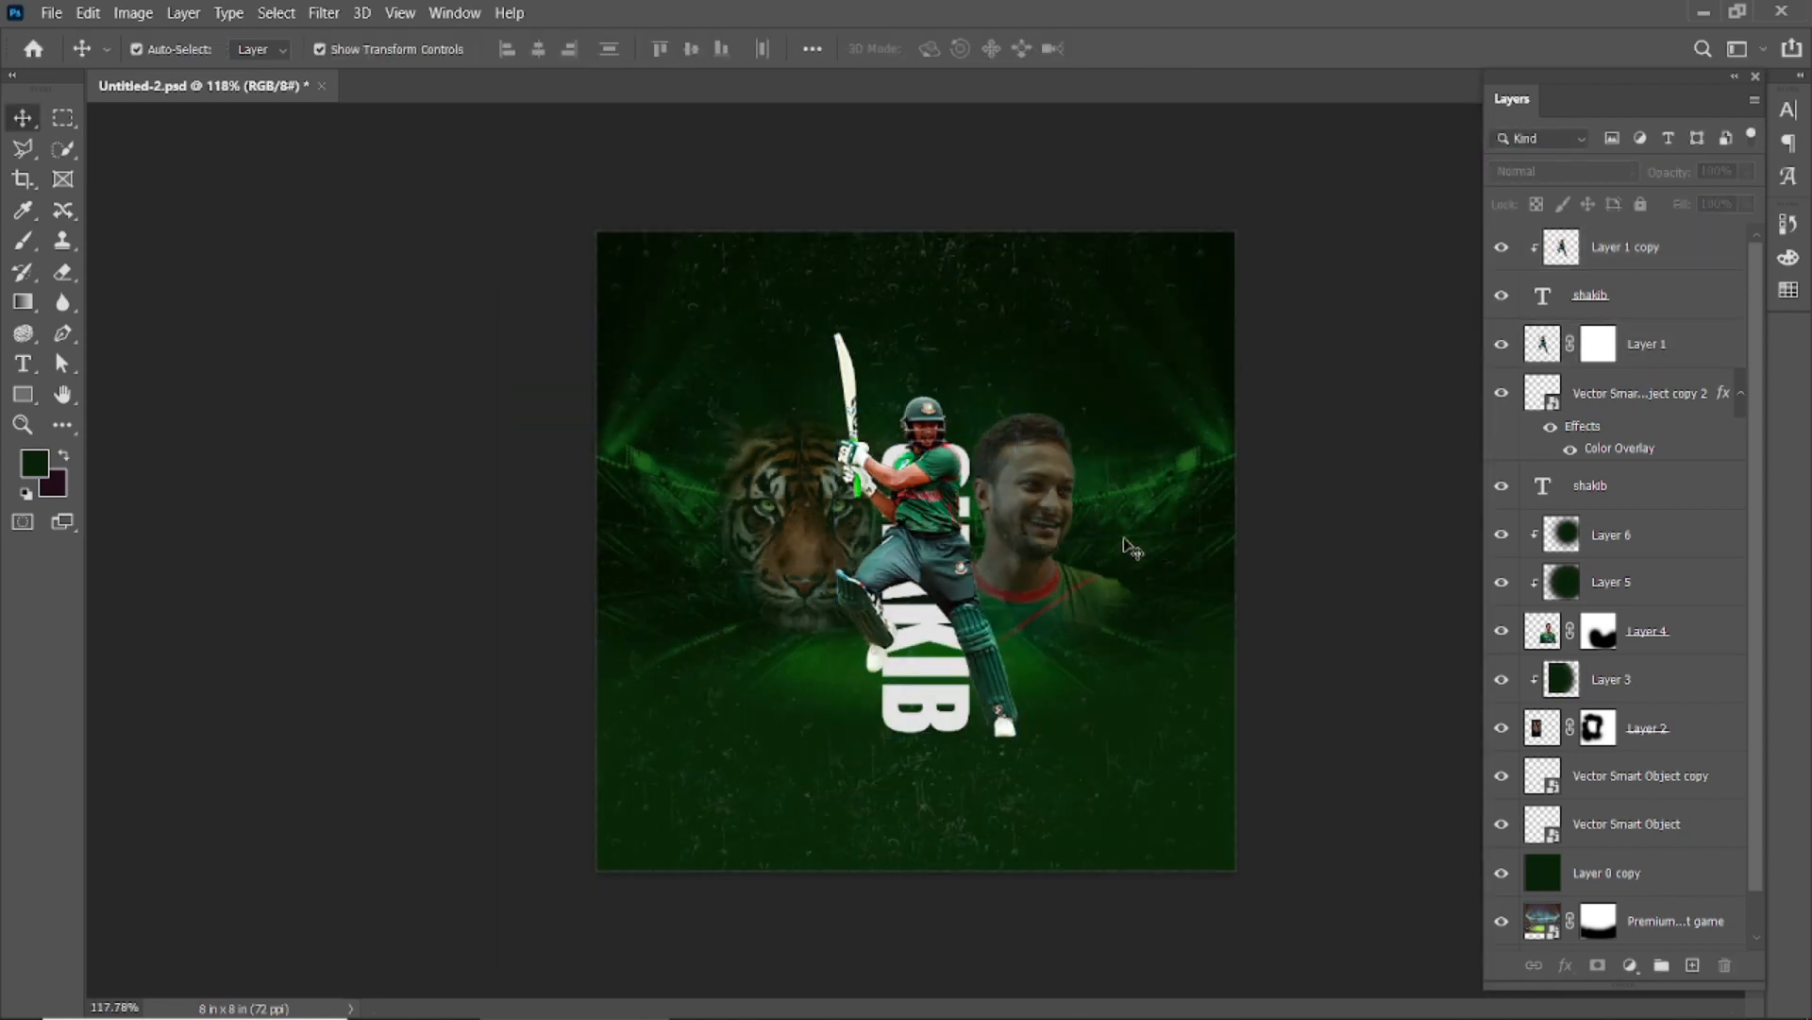
scroll(890, 577, up, 2)
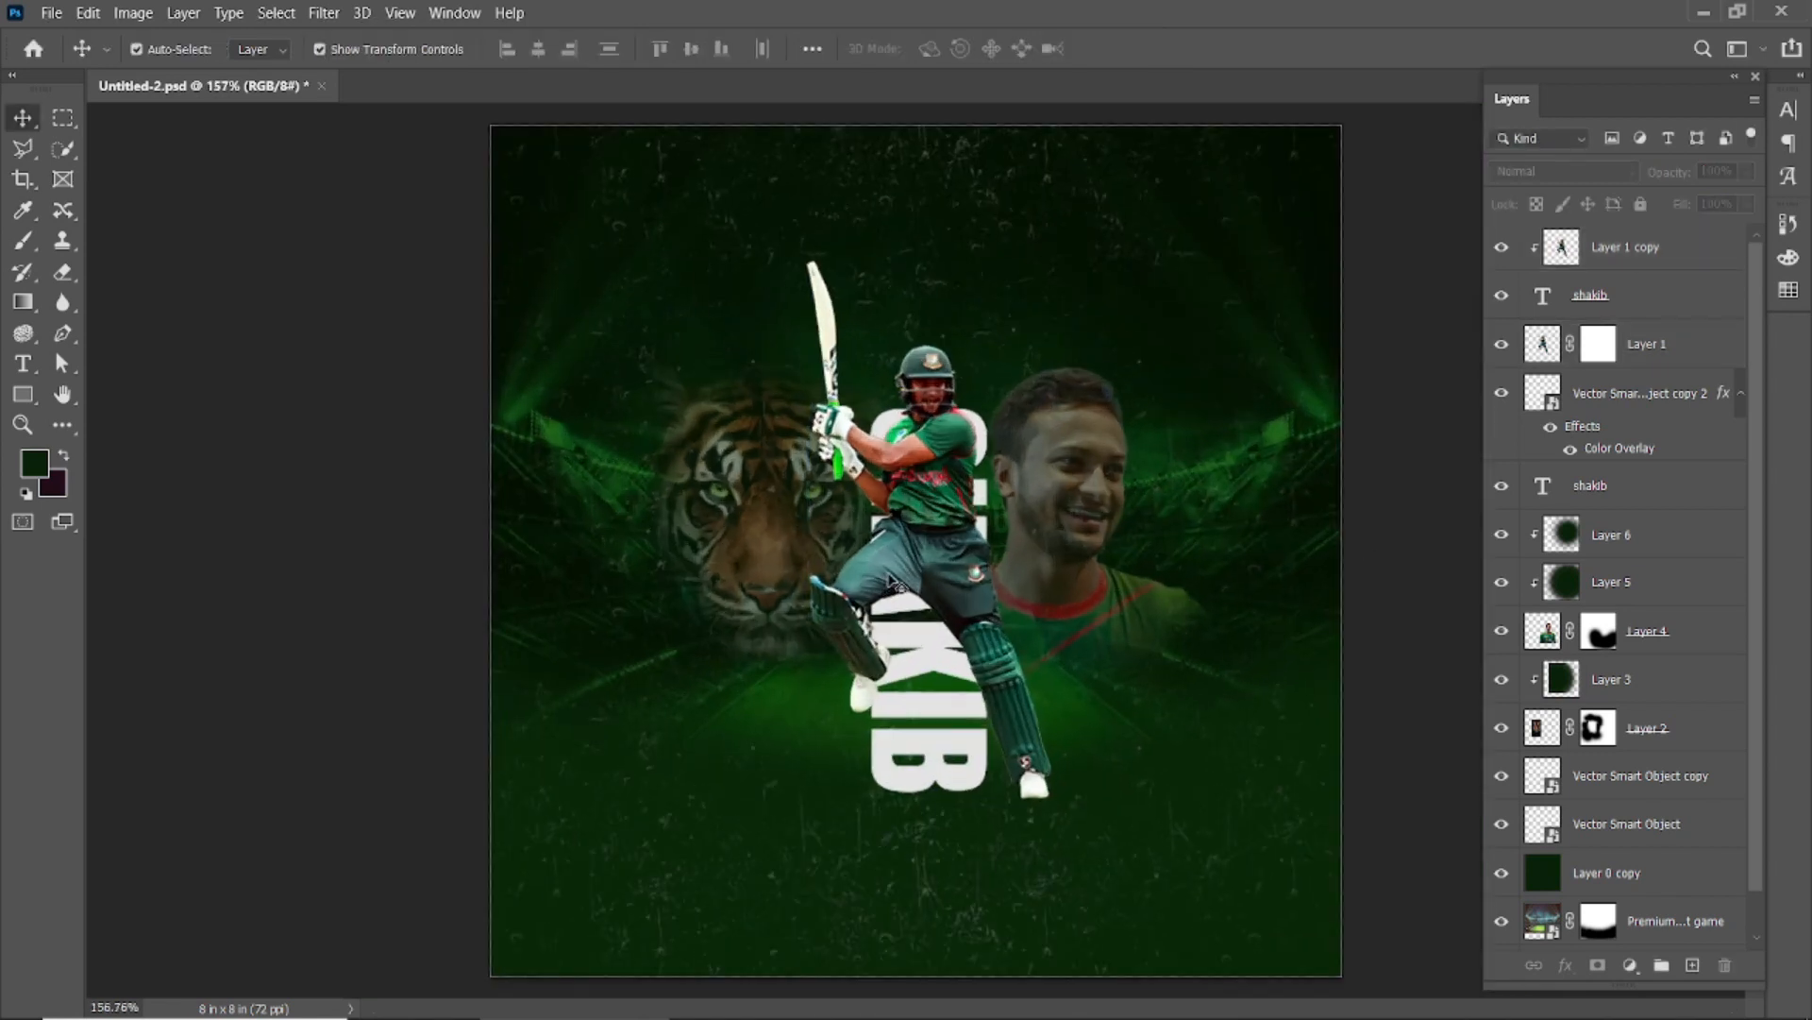
Select both SHAKIB text layers and enlarge them together, extending the lettering in width and height behind the batsman
click(931, 661)
mouse_move(995, 598)
mouse_down()
mouse_move(1038, 599)
mouse_move(1007, 599)
mouse_up()
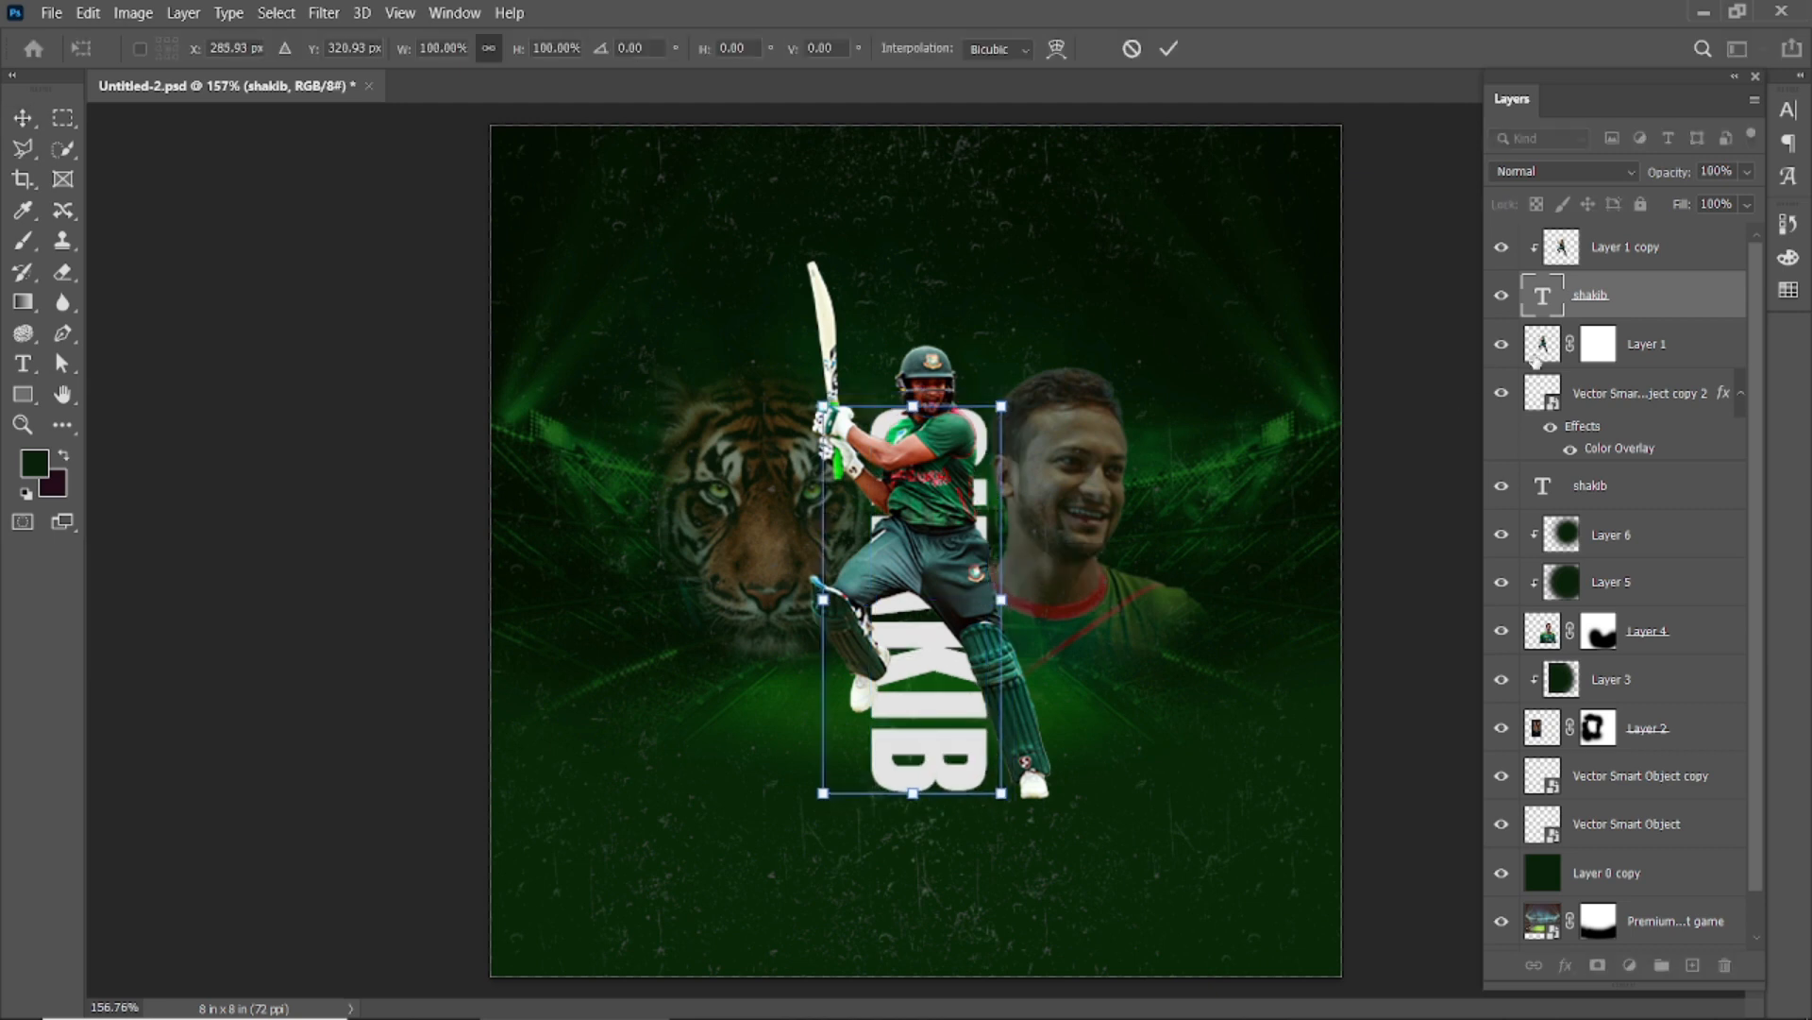
key(Escape)
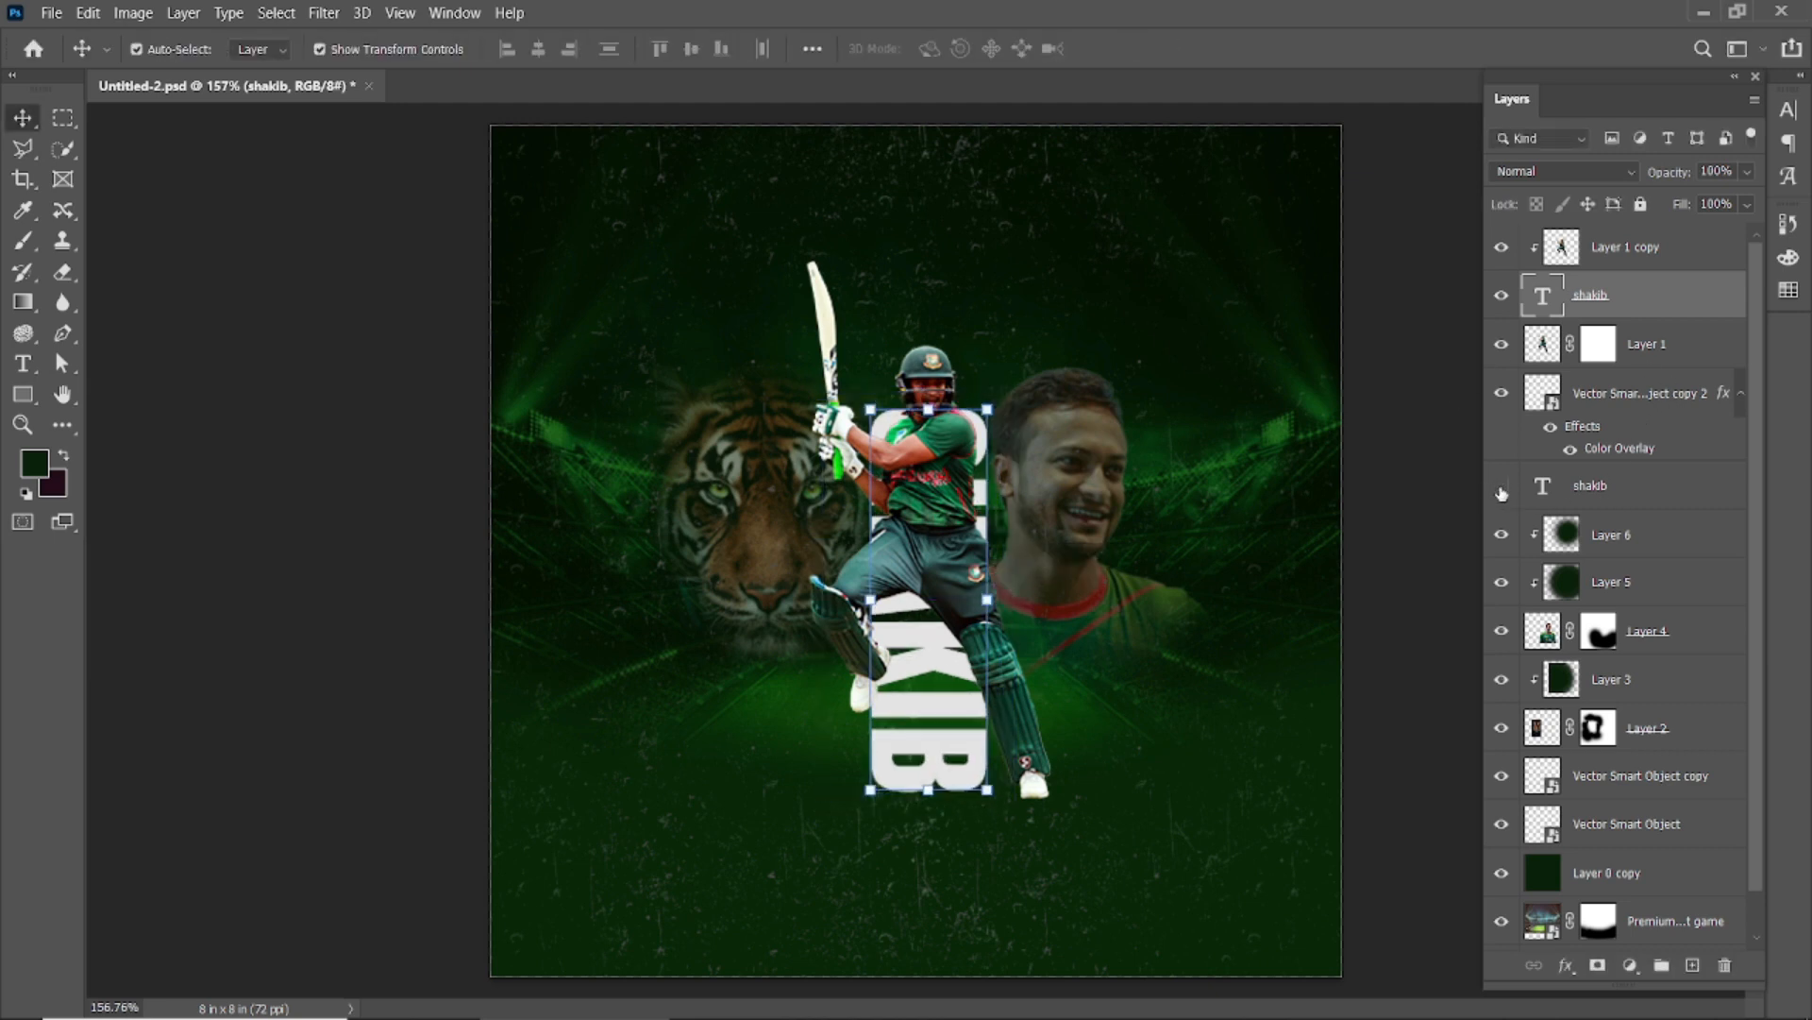
click(1501, 487)
ctrl+click(1608, 488)
drag(988, 601, 1021, 600)
drag(948, 411, 986, 393)
click(1171, 47)
click(1364, 370)
Reposition the original batsman layer and its clipped copy together, slightly higher against the enlarged lettering
click(1619, 249)
ctrl+click(1659, 355)
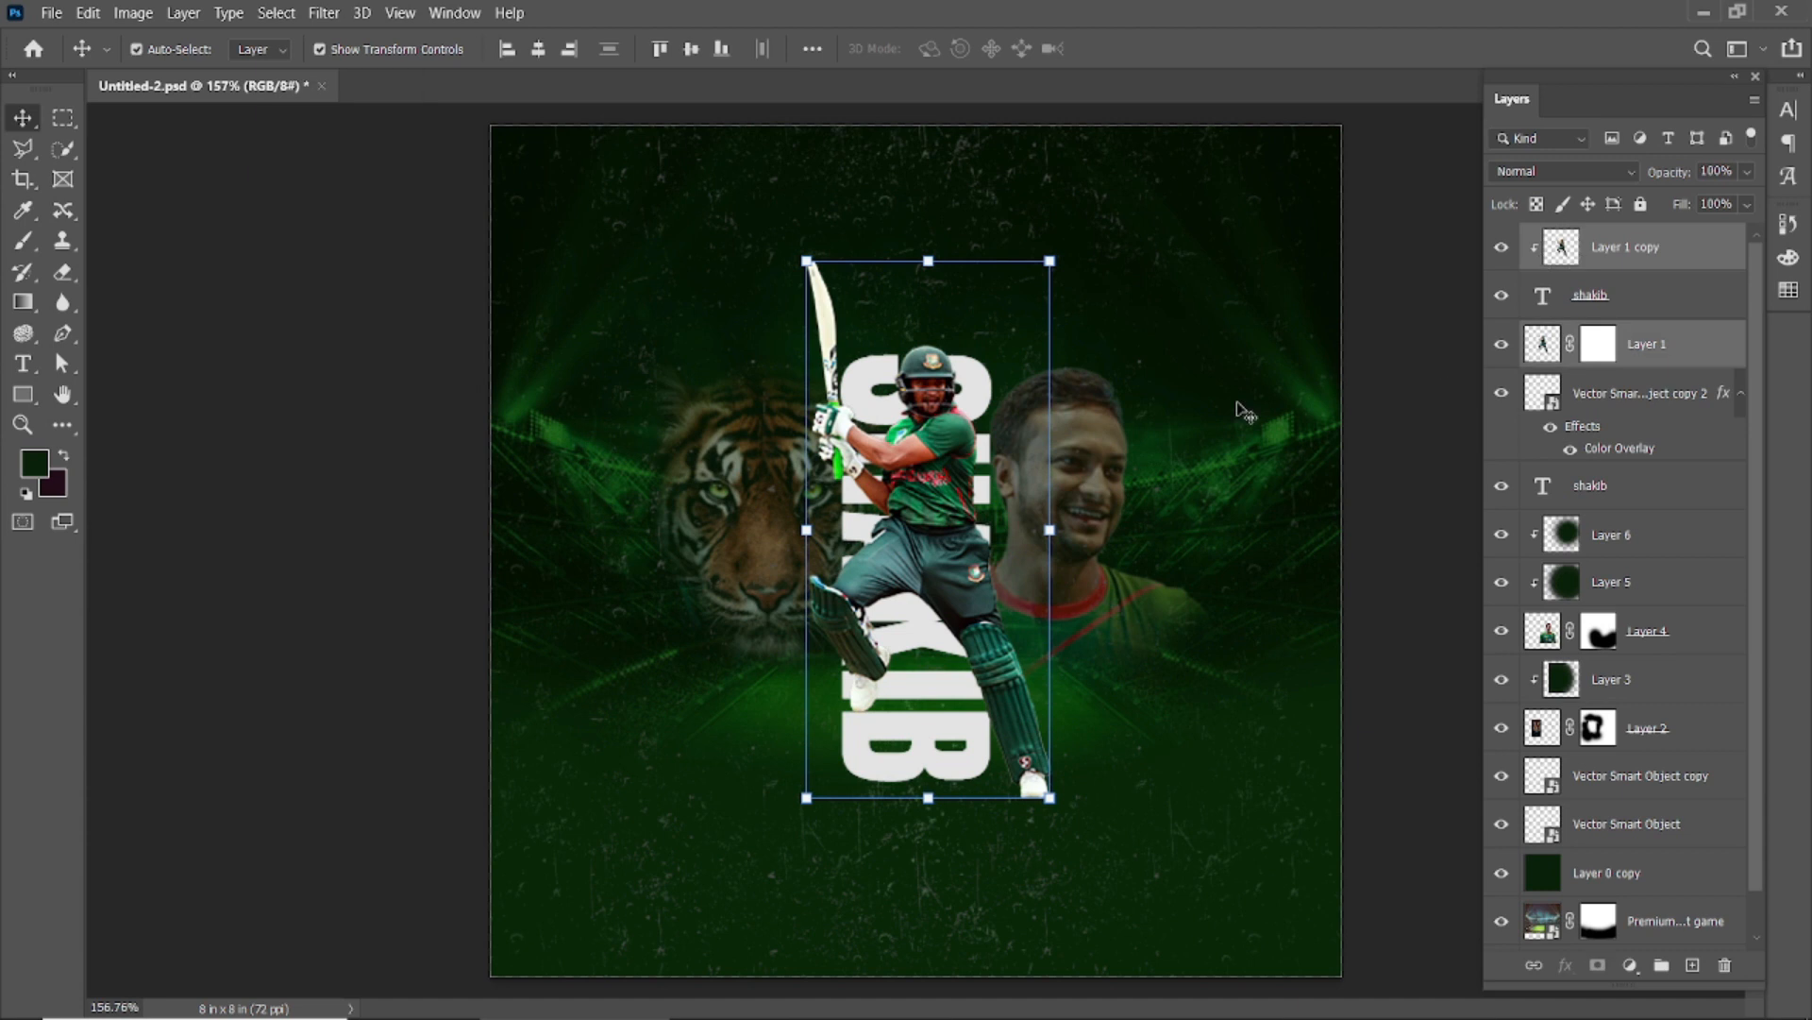
drag(949, 454, 932, 408)
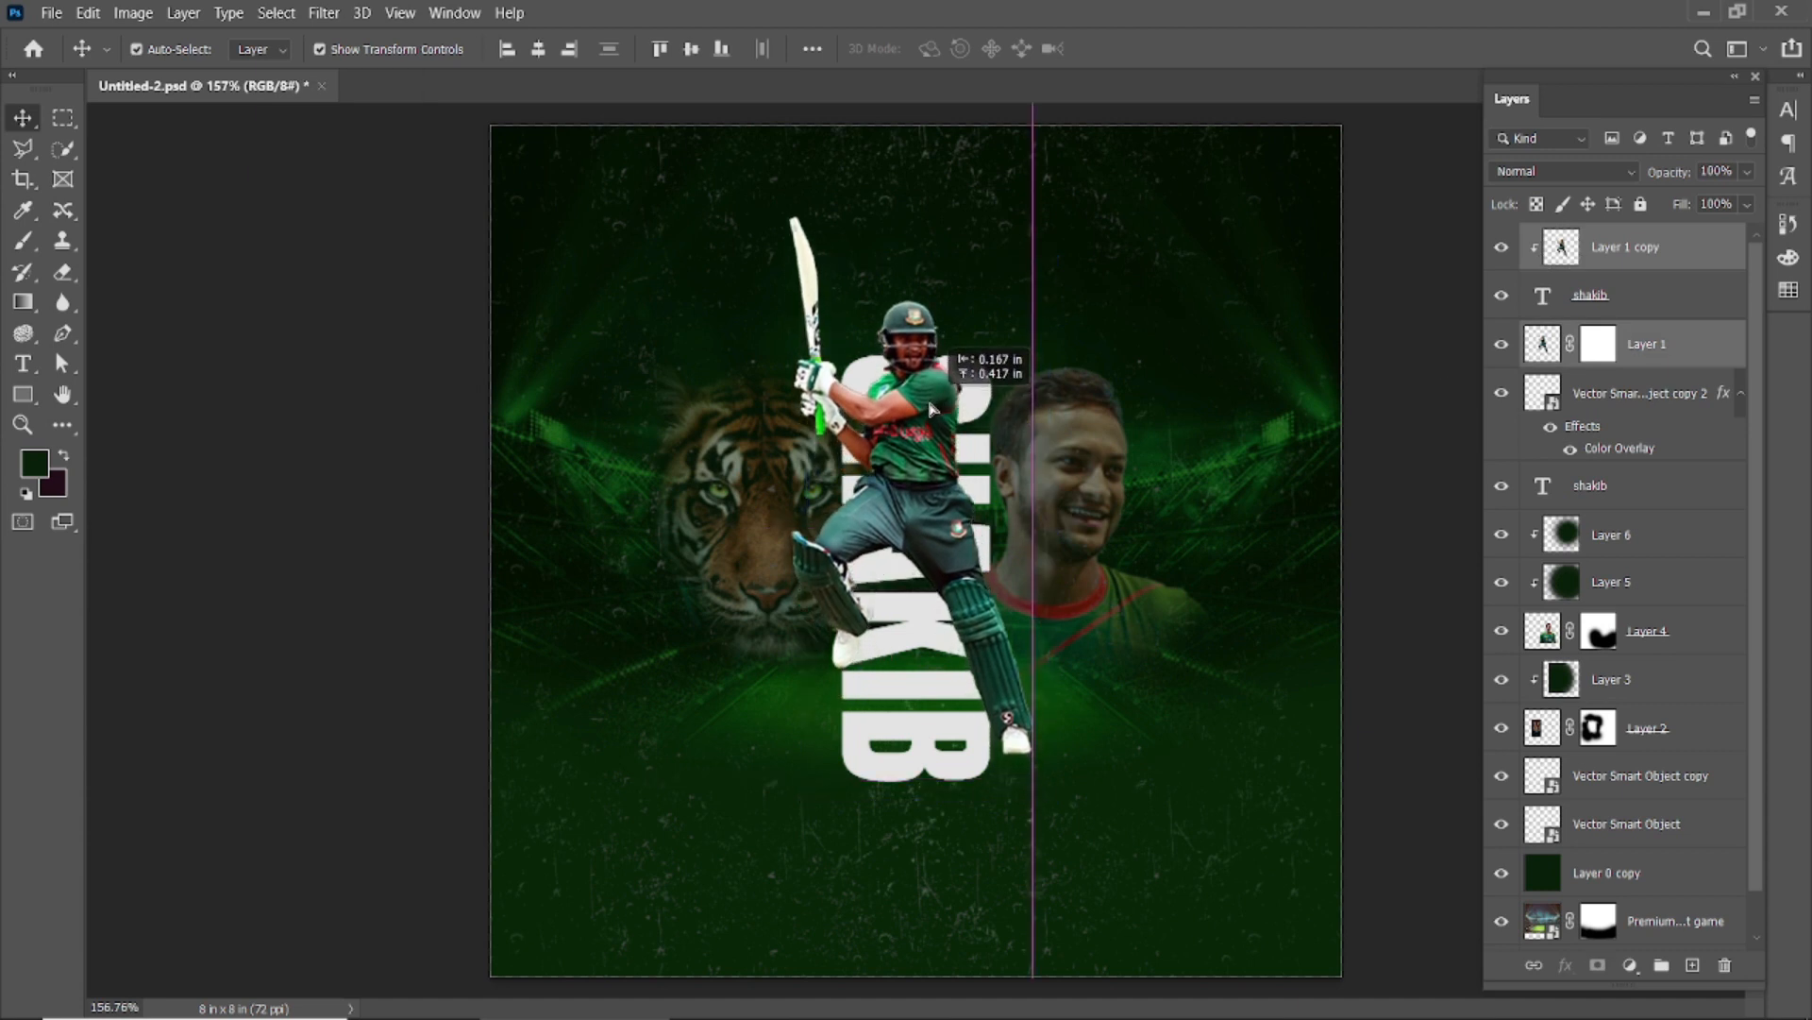
drag(930, 409, 930, 408)
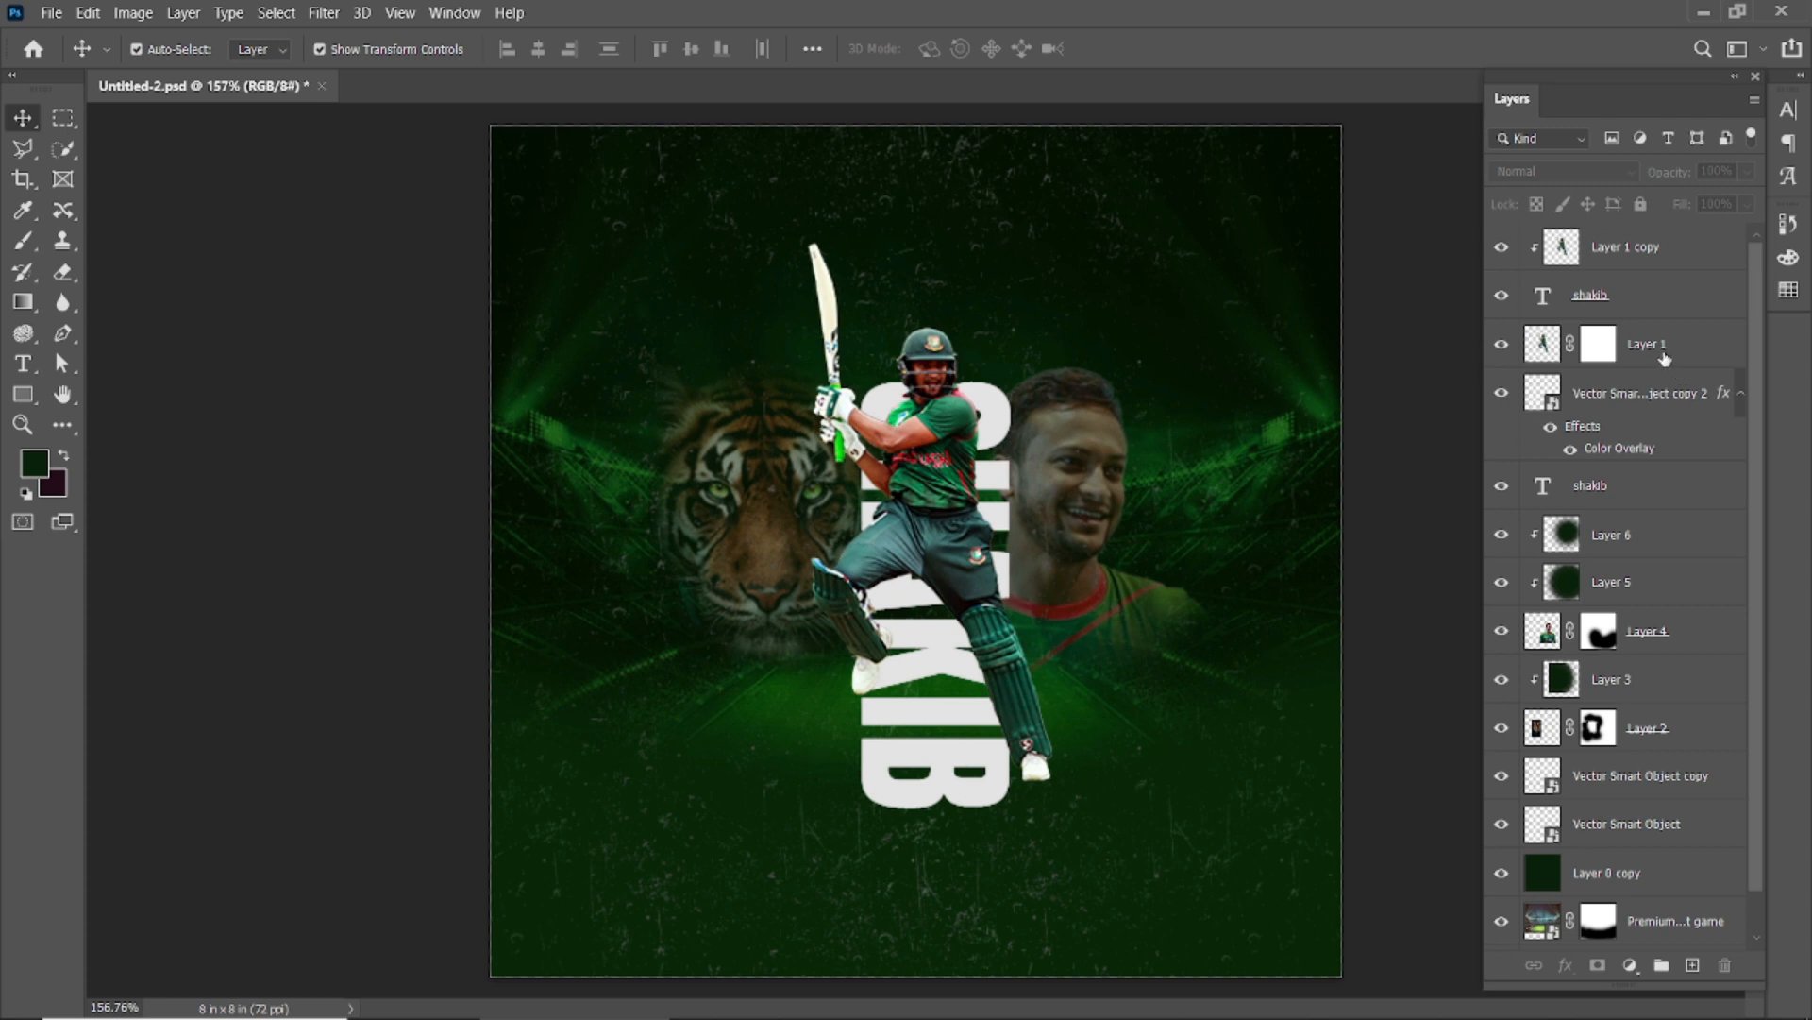
Paint black with a 40 px brush on the original batsman's layer mask to hide his torso and legs between the letters
click(1665, 357)
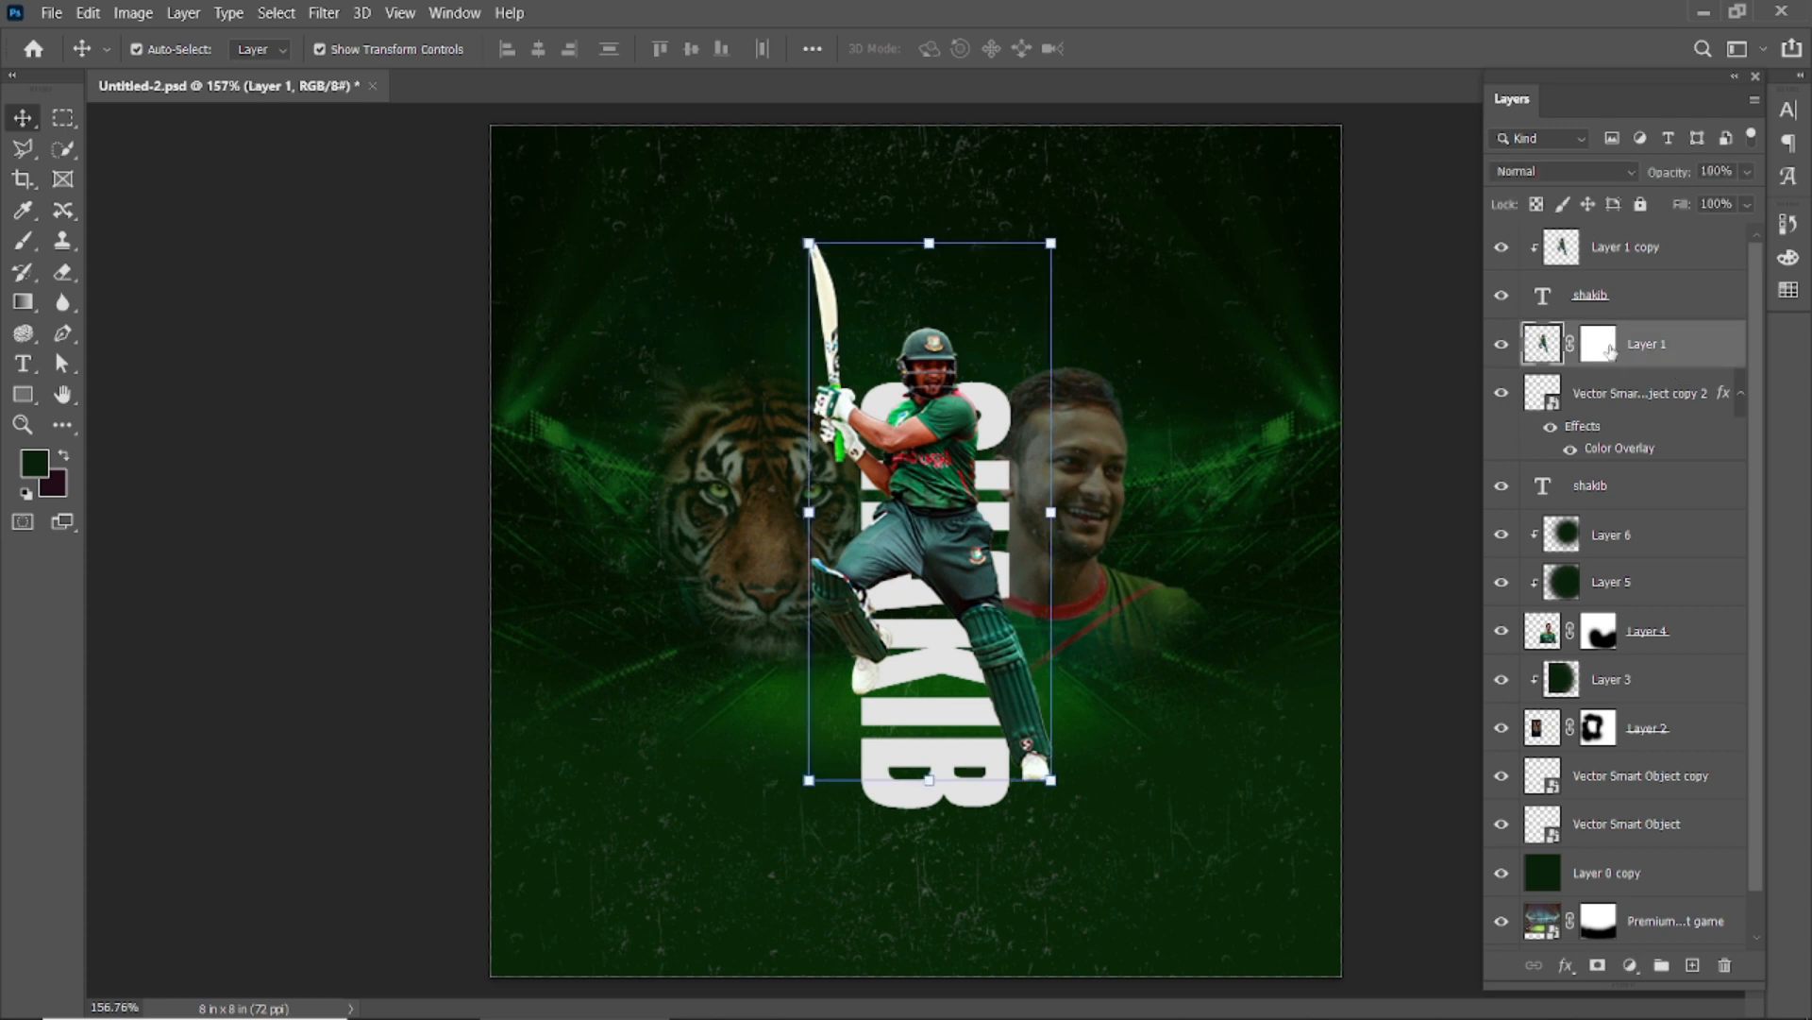
click(23, 242)
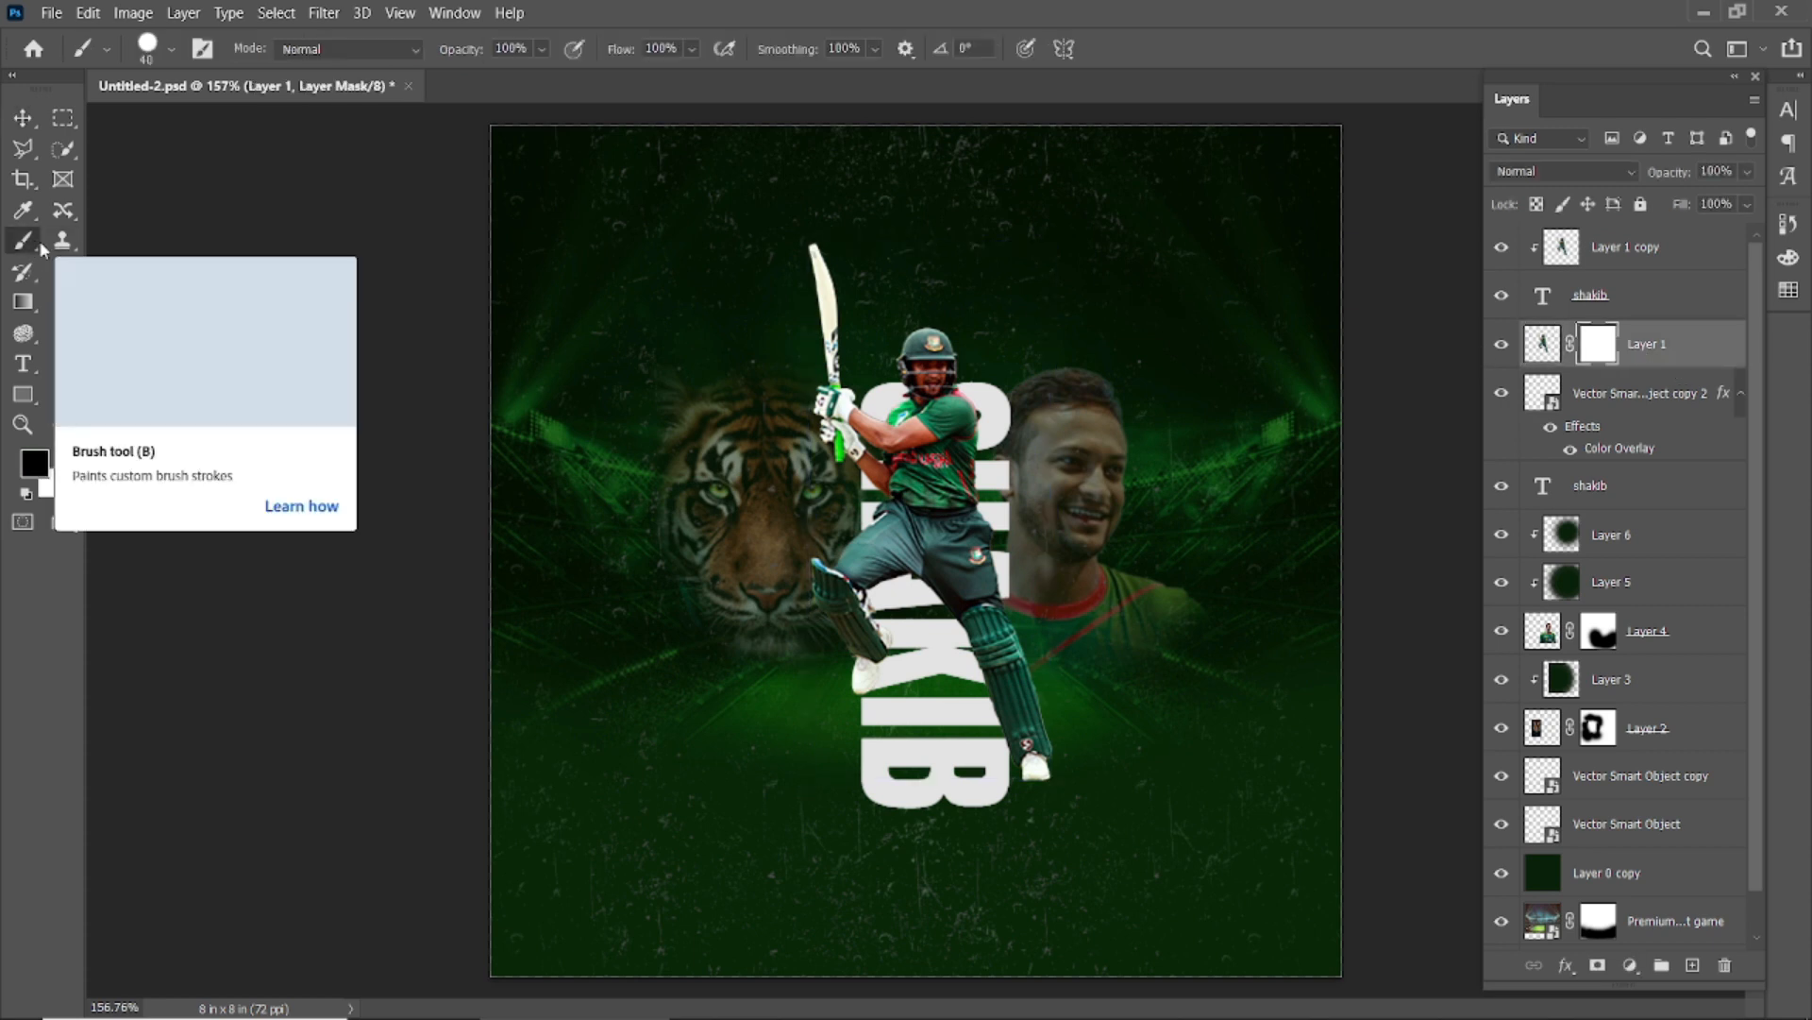
scroll(906, 251, up, 5)
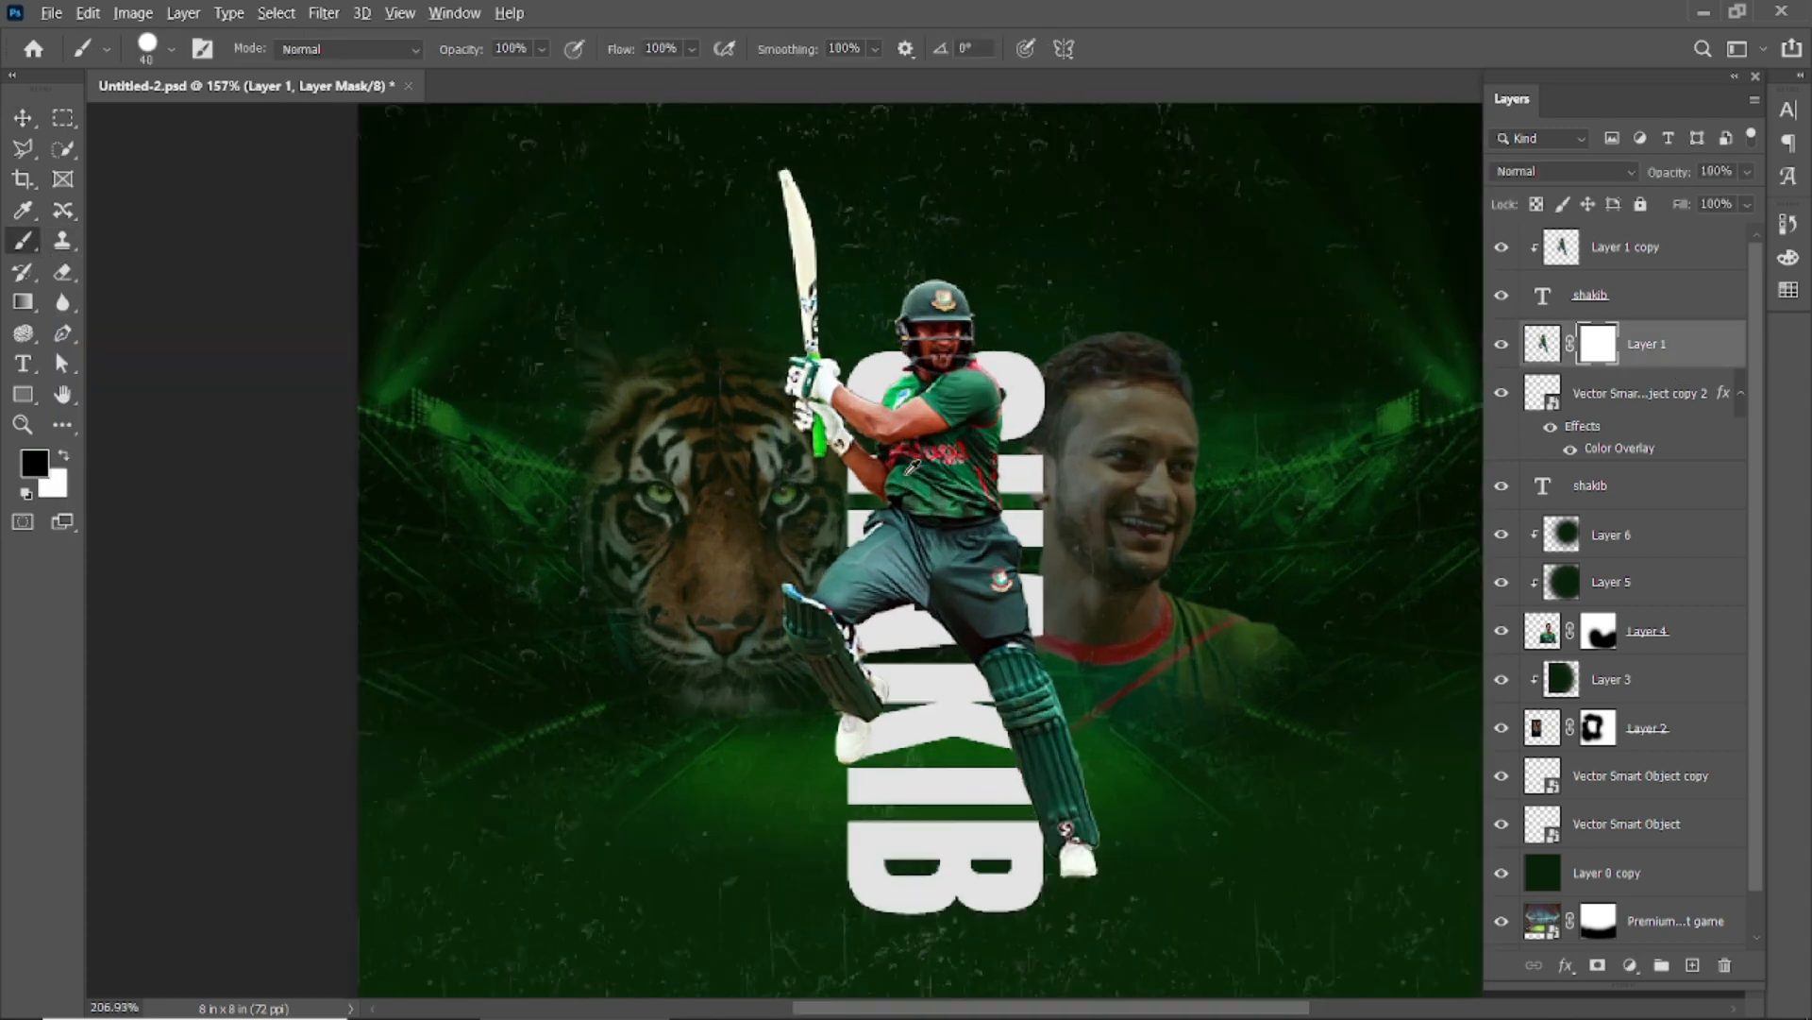
mouse_move(905, 338)
mouse_down()
mouse_move(897, 302)
mouse_move(1066, 349)
mouse_move(1036, 342)
mouse_move(981, 822)
mouse_move(958, 529)
mouse_move(883, 373)
mouse_move(899, 868)
mouse_move(886, 564)
mouse_move(878, 803)
mouse_up()
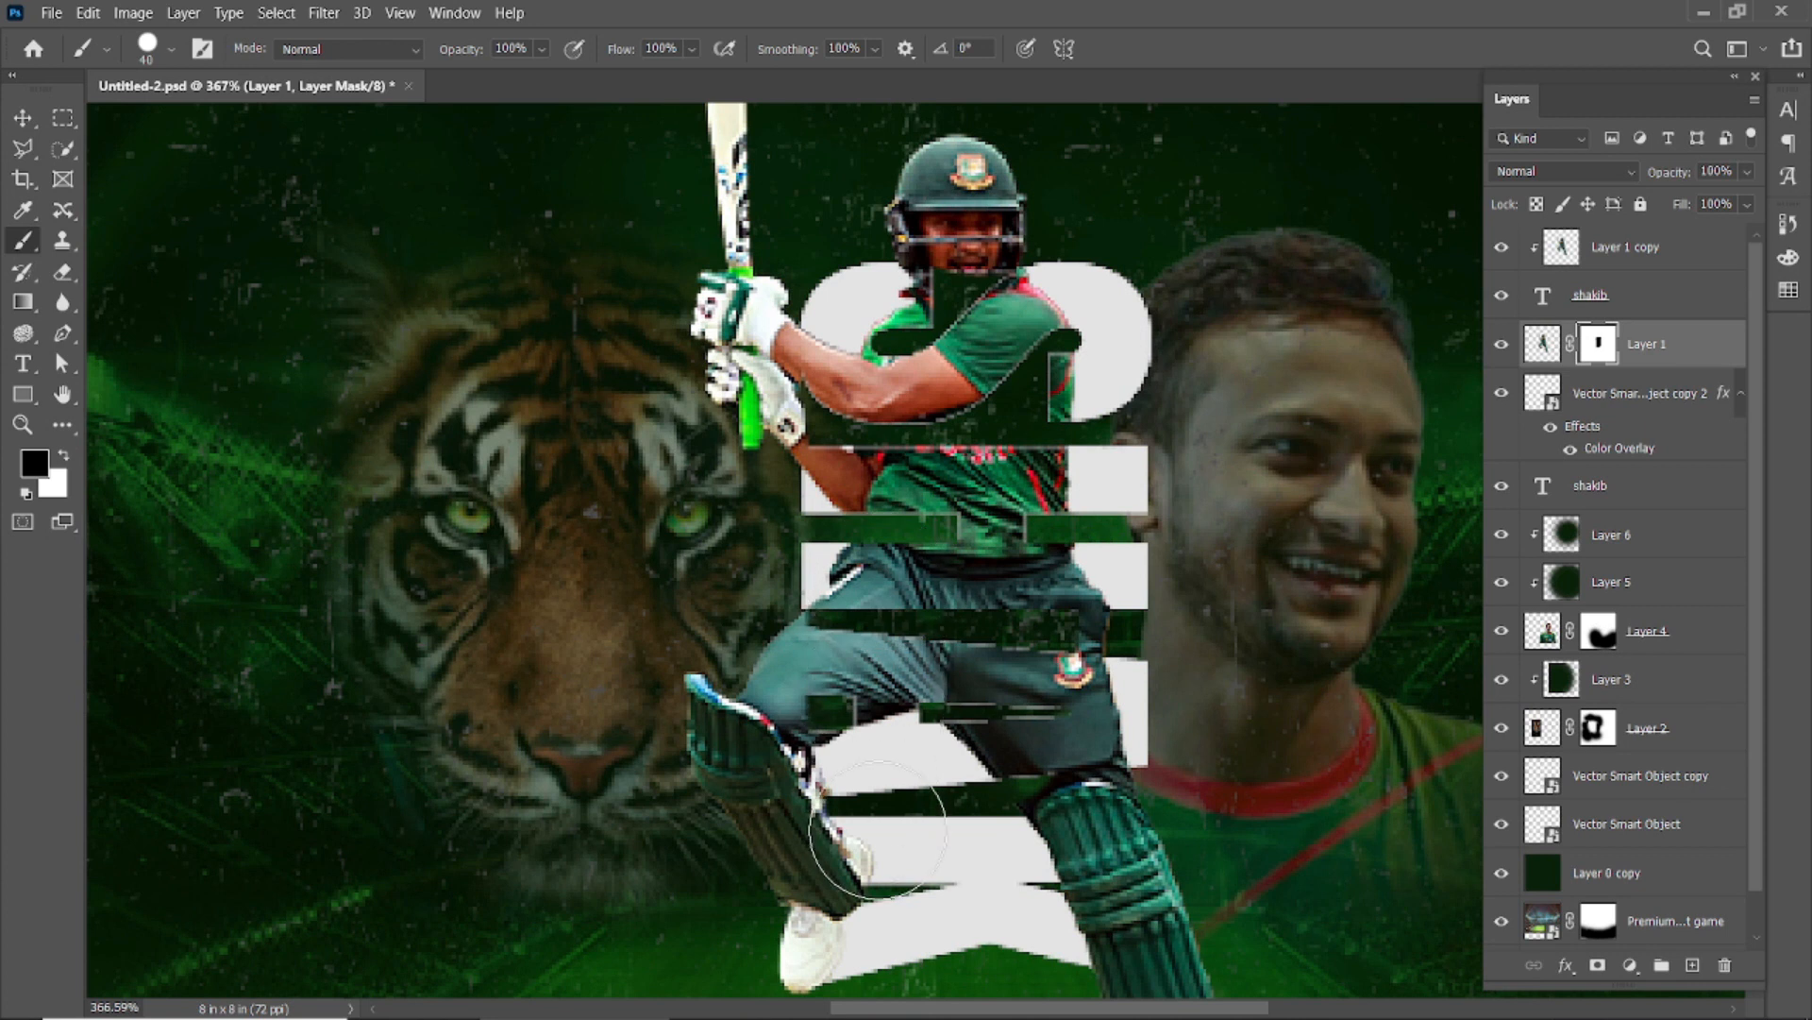
scroll(887, 953, down, 2)
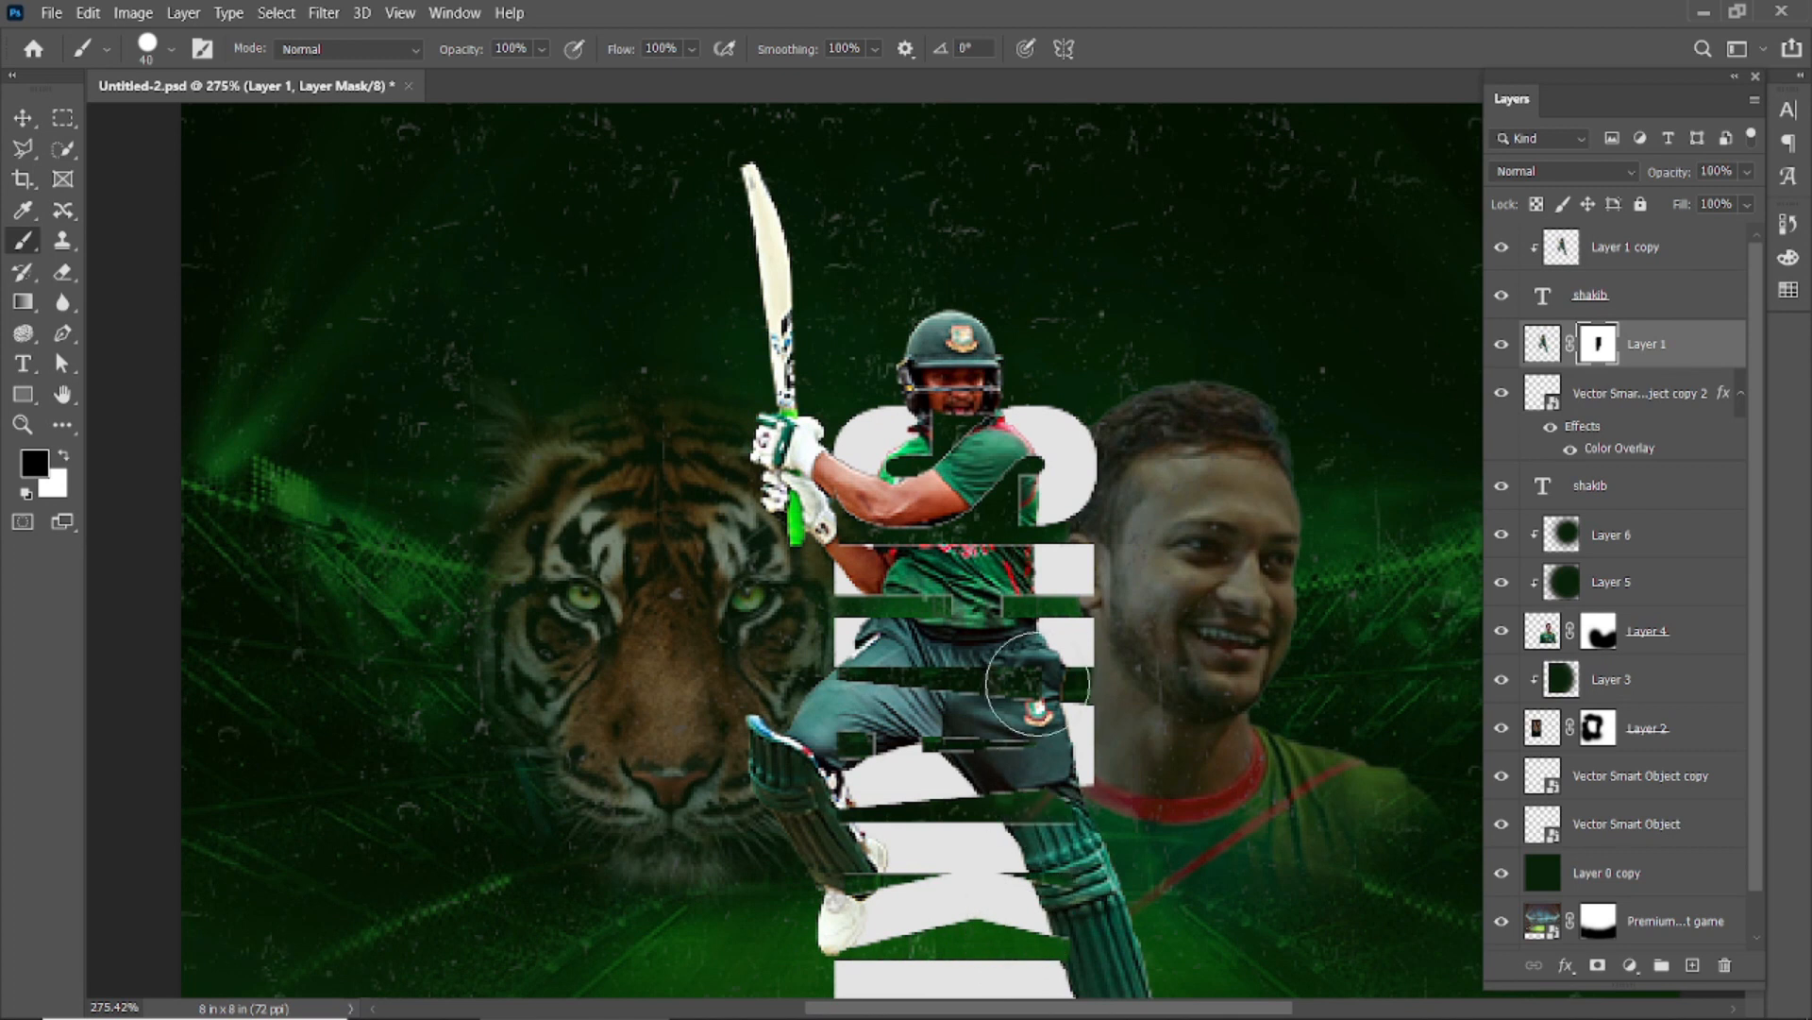
scroll(1001, 529, down, 3)
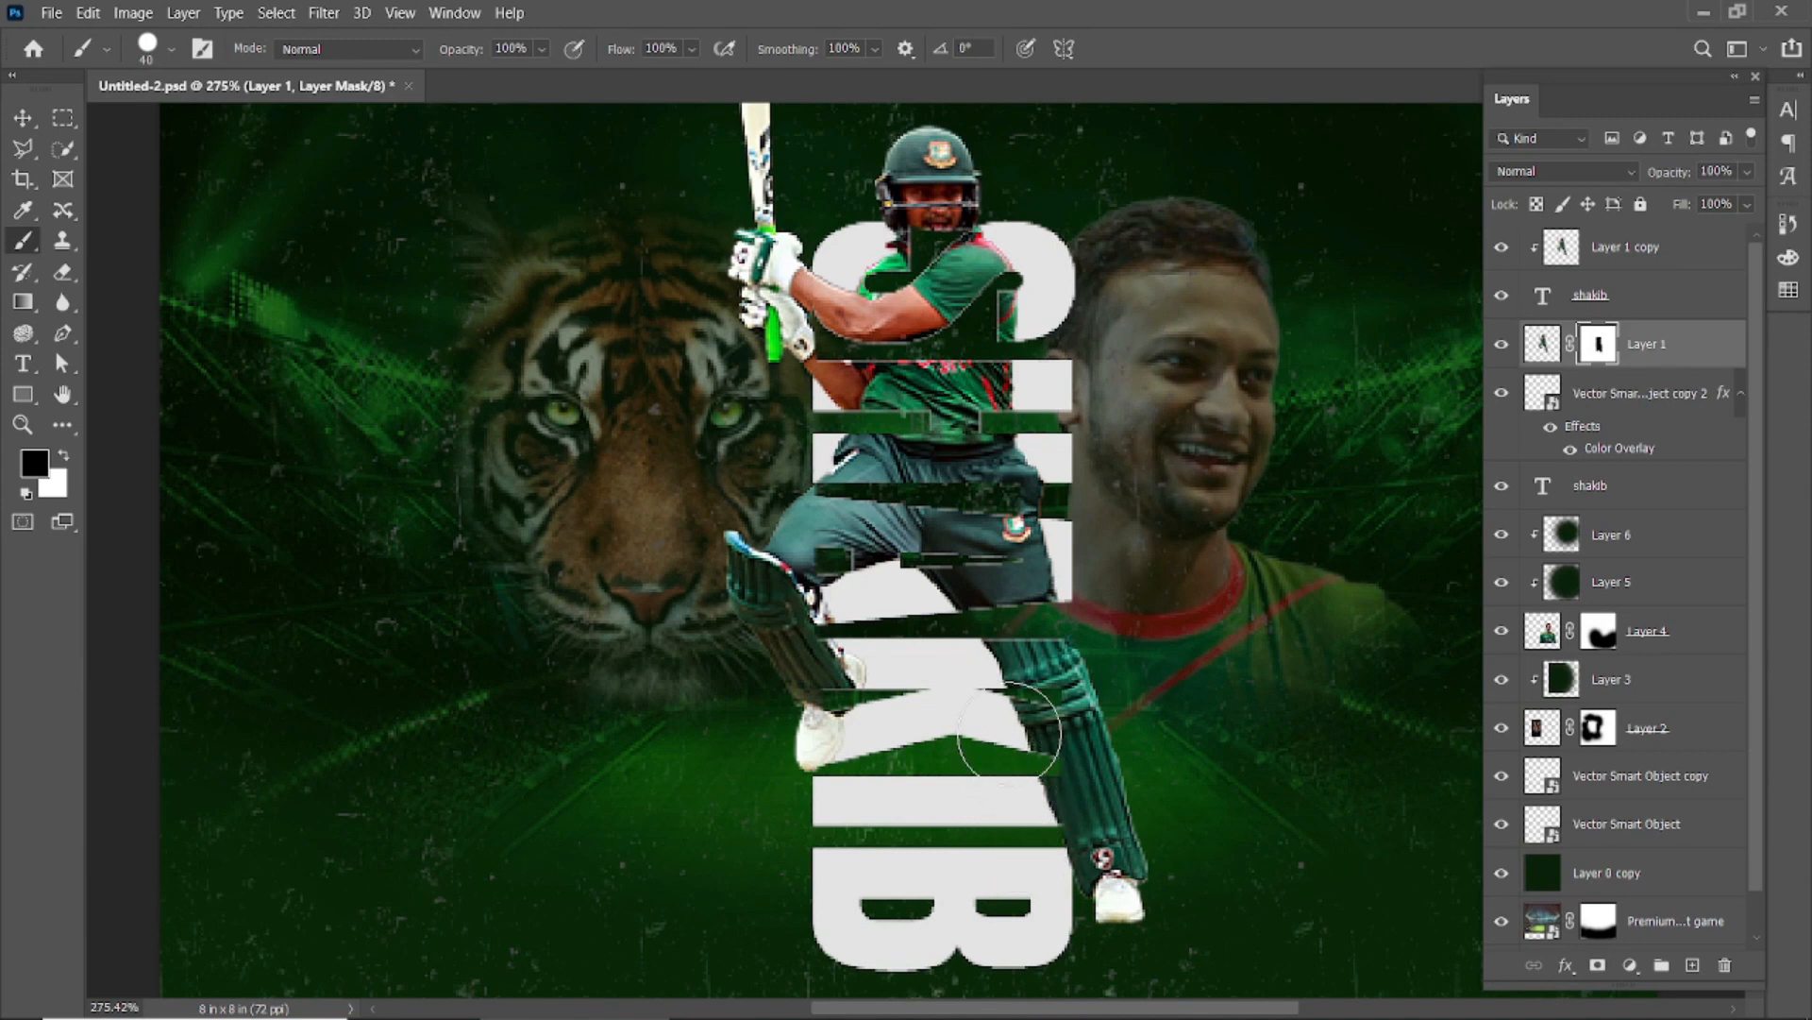
Restore the batsman's chin on the layer mask using an 8 px white brush
scroll(909, 239, up, 3)
scroll(909, 239, up, 2)
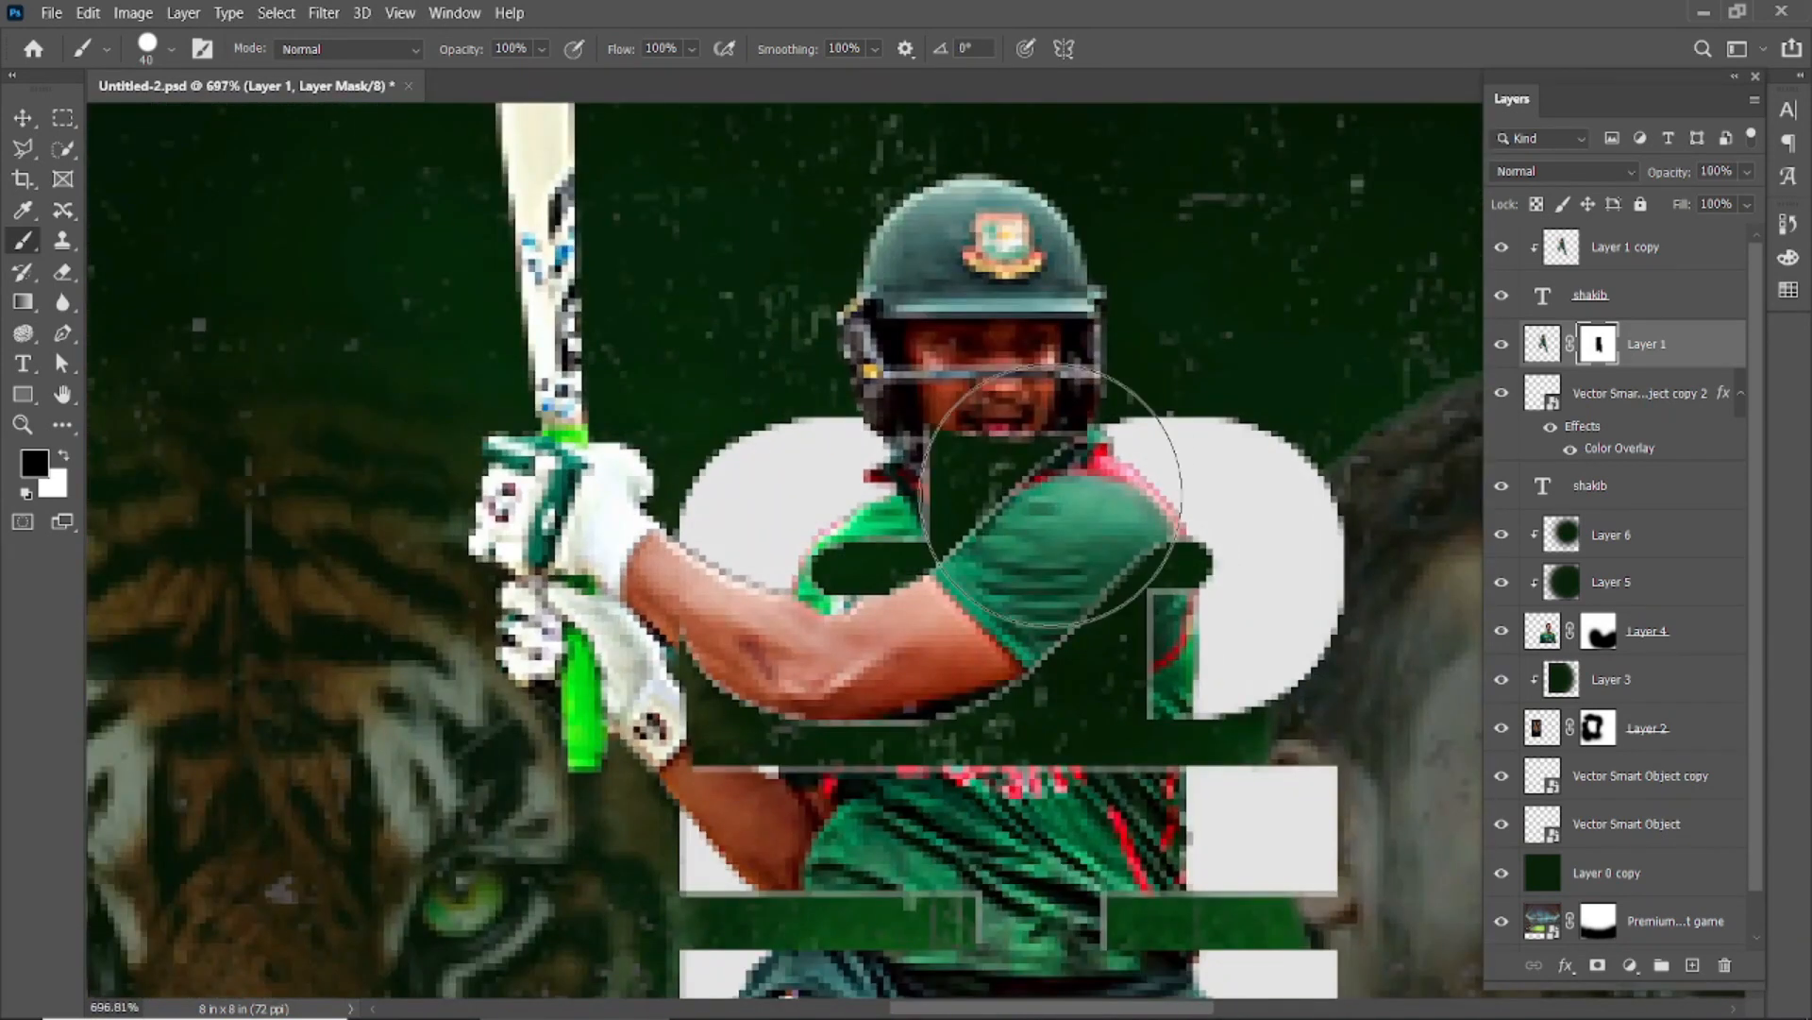
click(60, 448)
key(bracketleft)
key(bracketleft)
key(bracketleft)
key(bracketleft)
key(bracketleft)
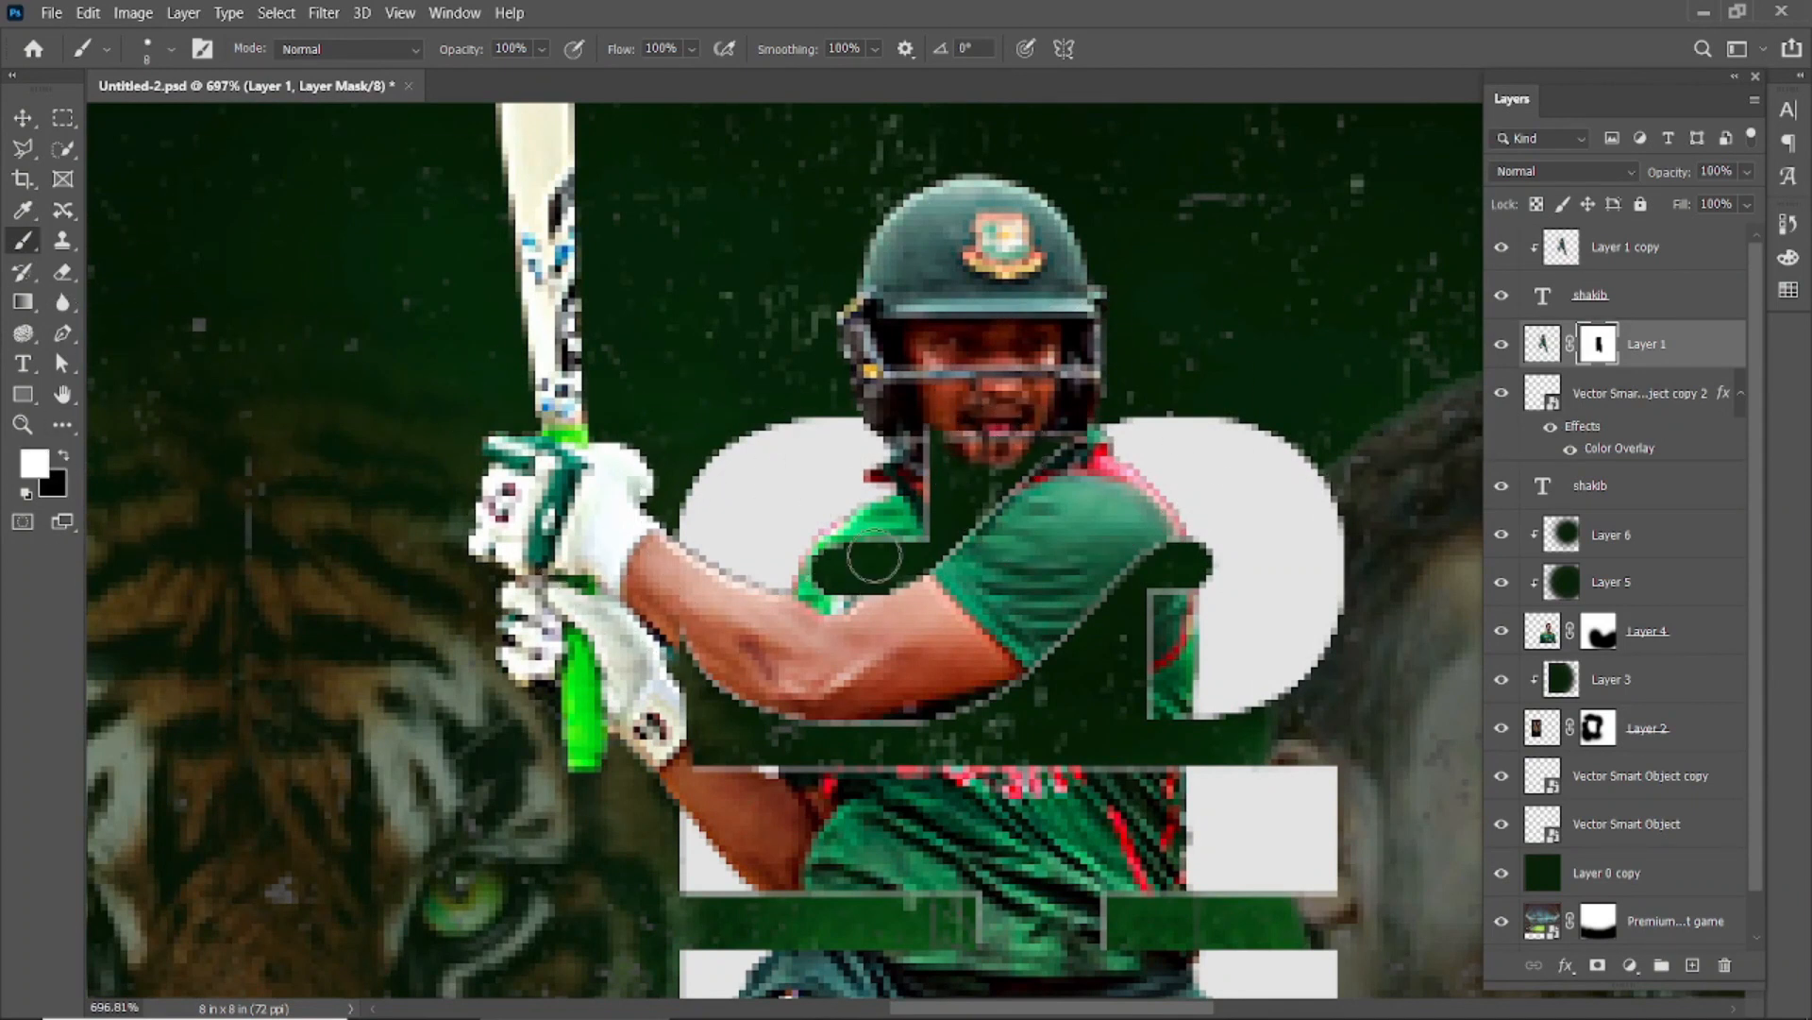
scroll(907, 567, down, 8)
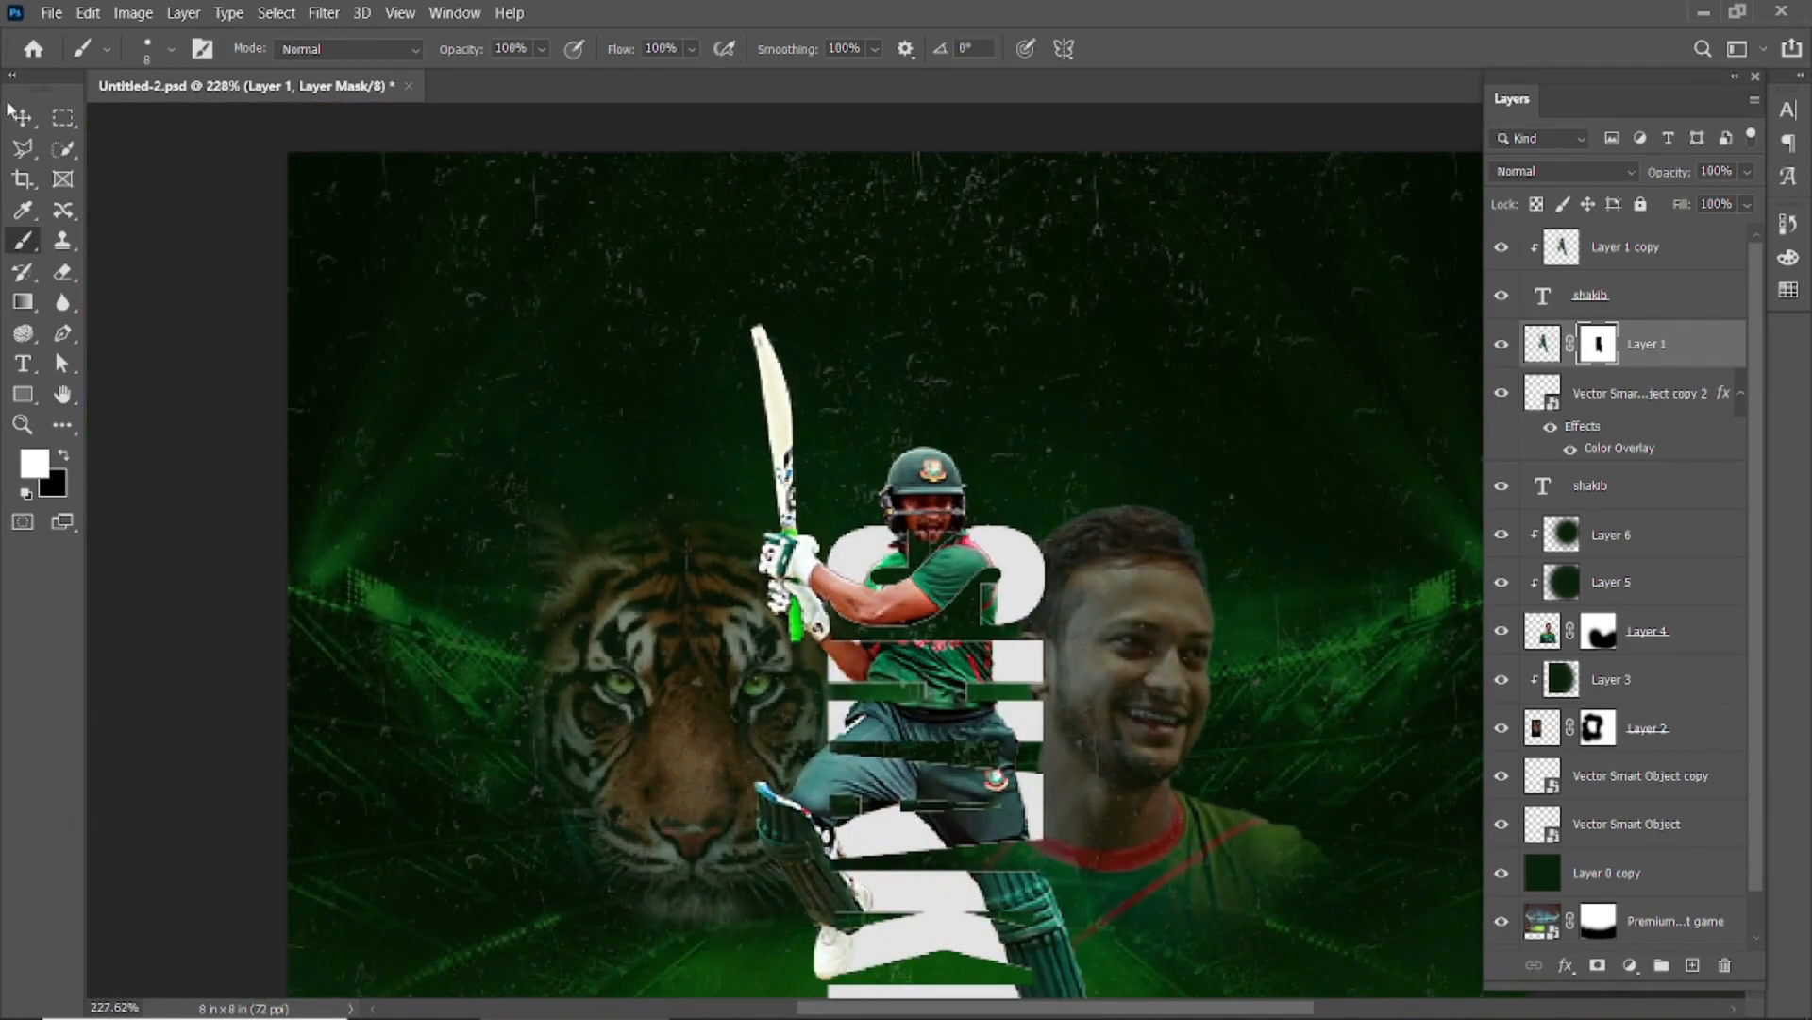
Group all layers from the lower SHAKIB text up to the clipped batsman copy under the name Shakib
click(21, 117)
scroll(906, 567, down, 4)
click(1641, 472)
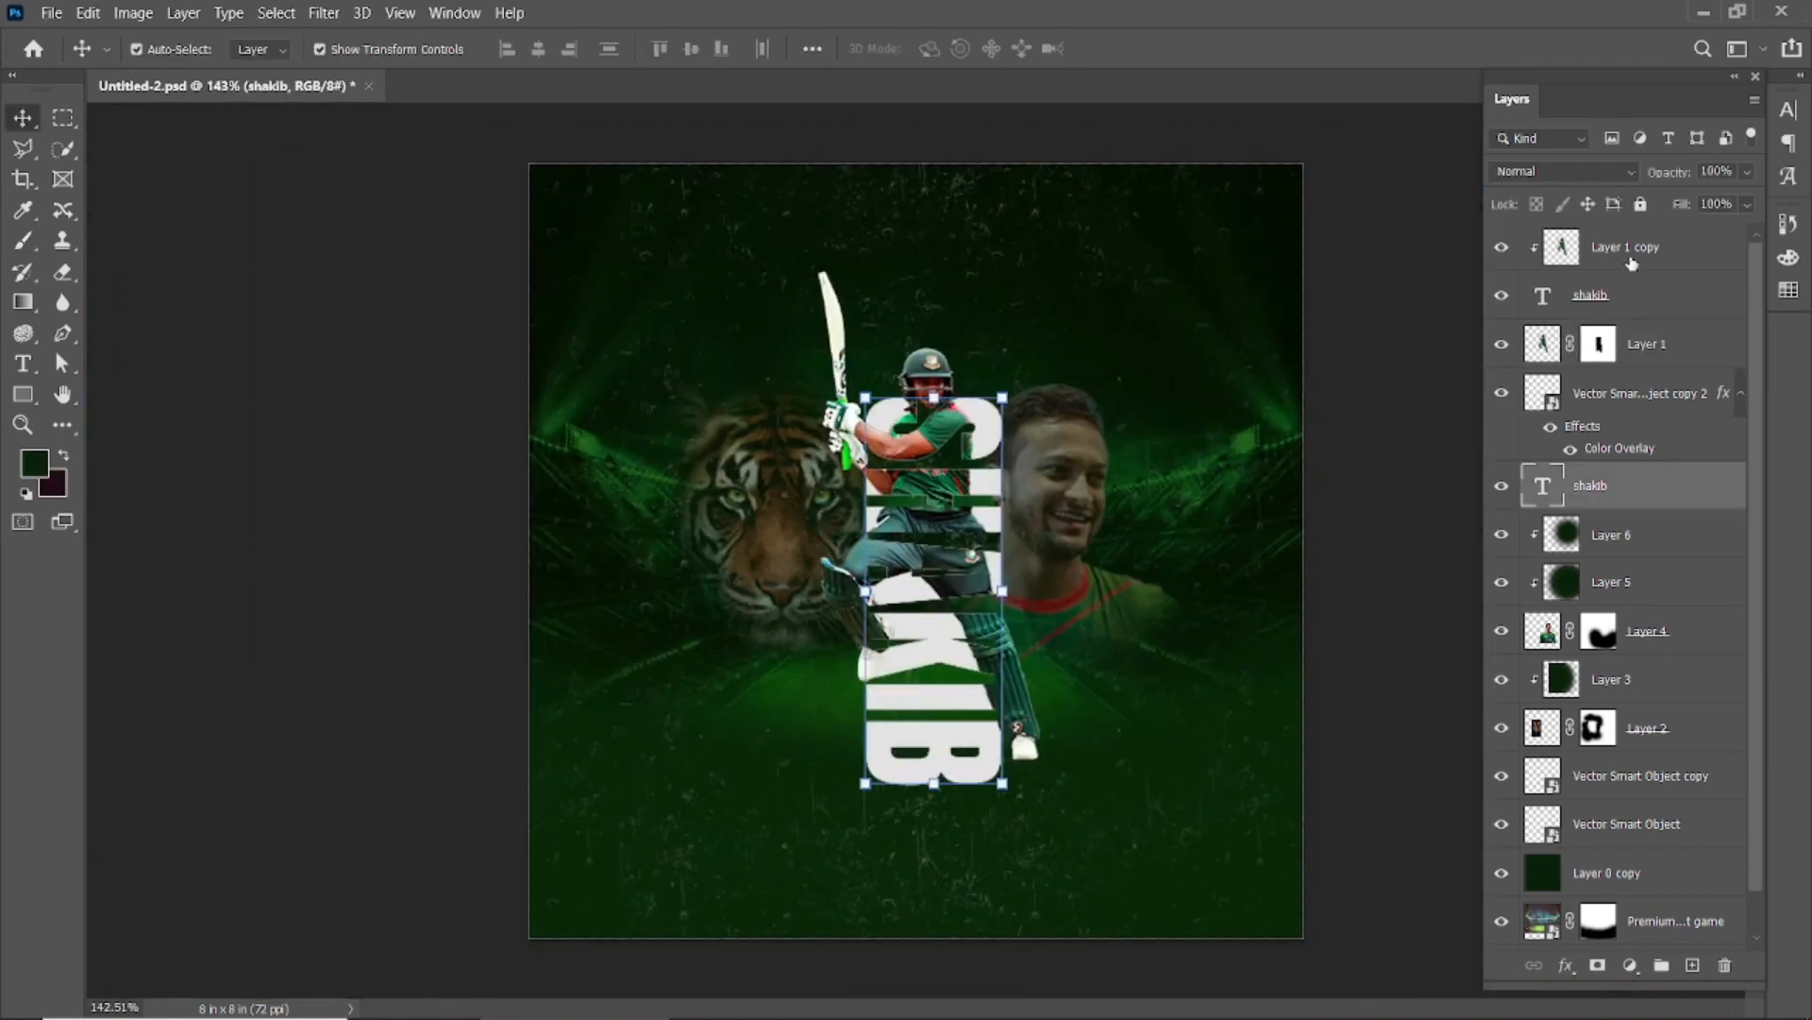
shift+click(1631, 249)
key(ctrl+t)
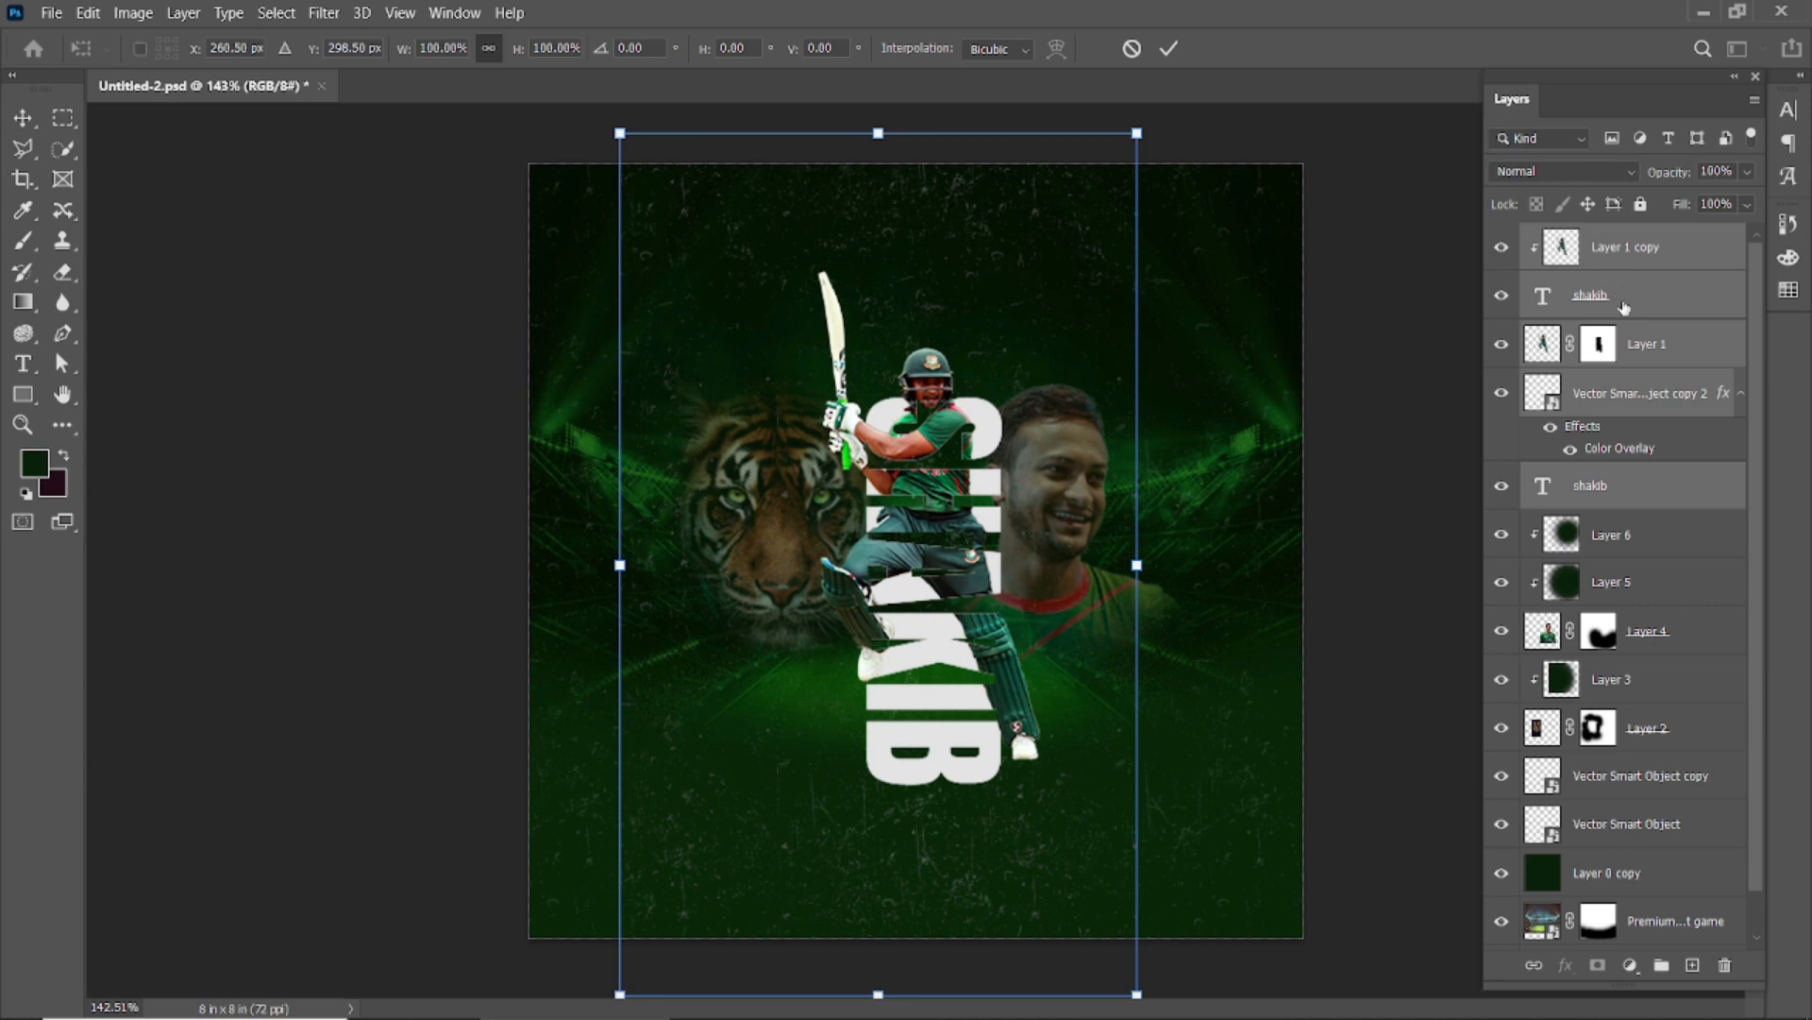
key(Return)
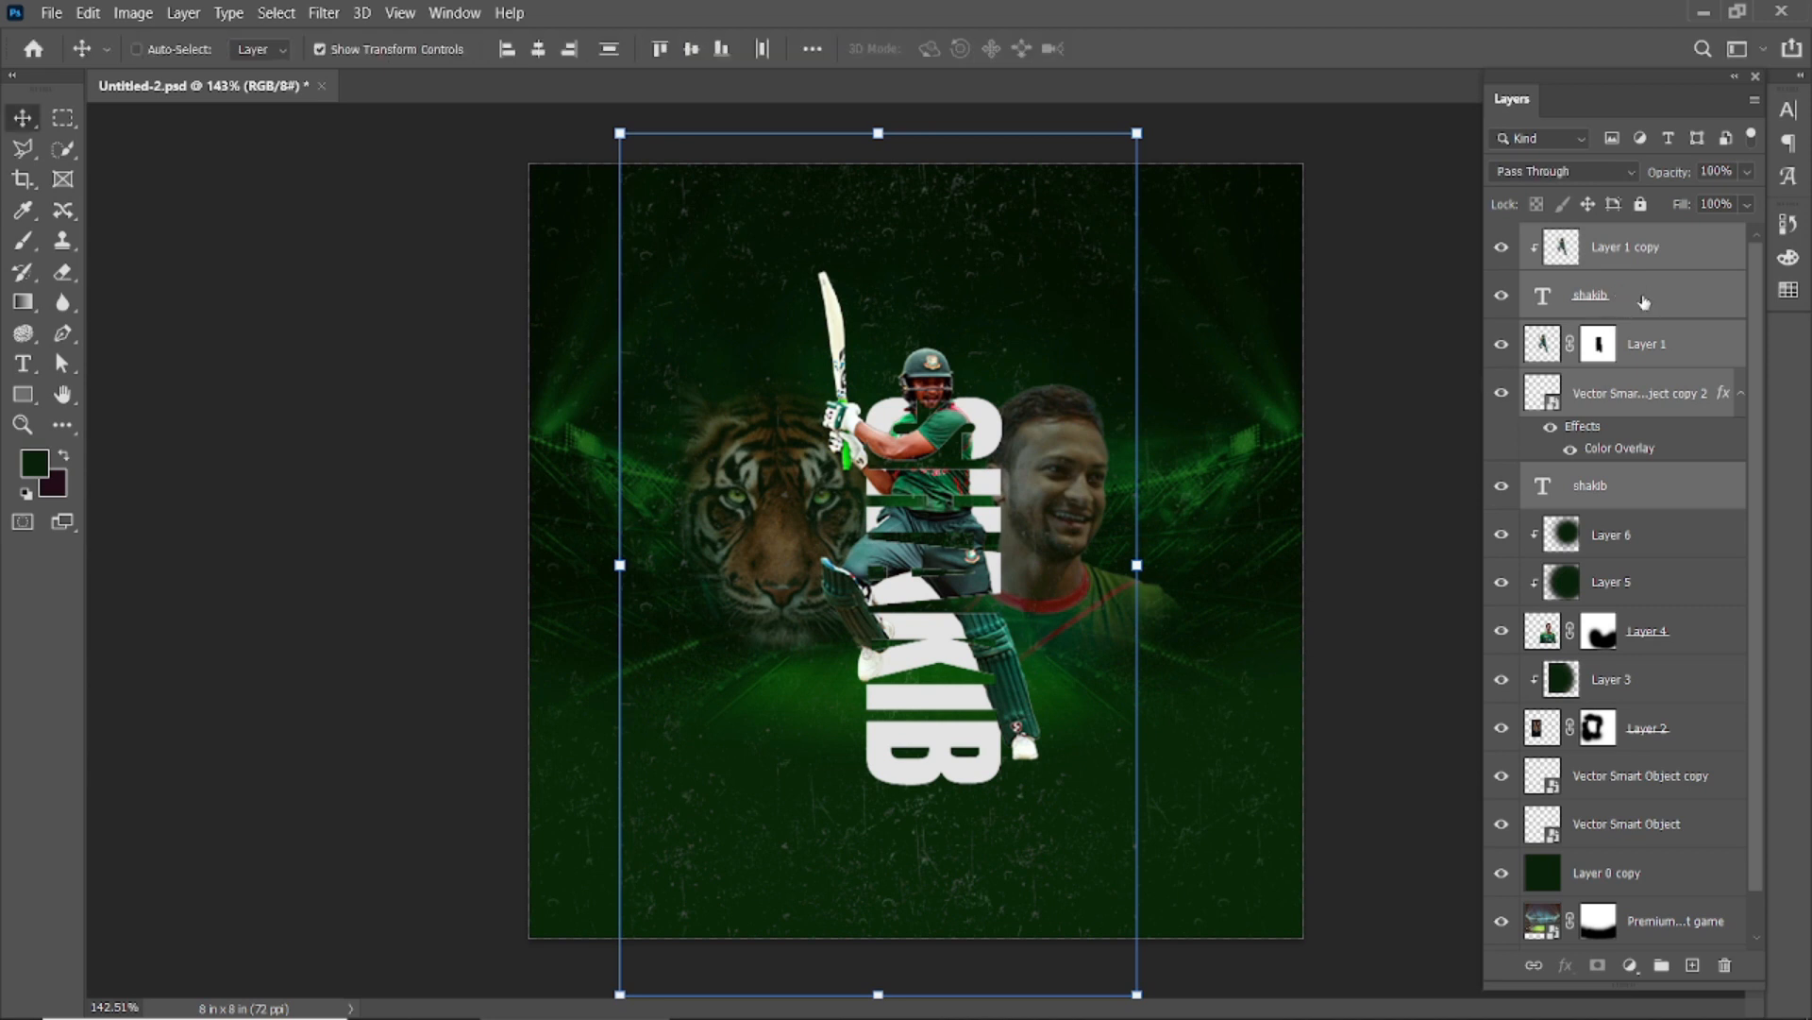
key(ctrl+g)
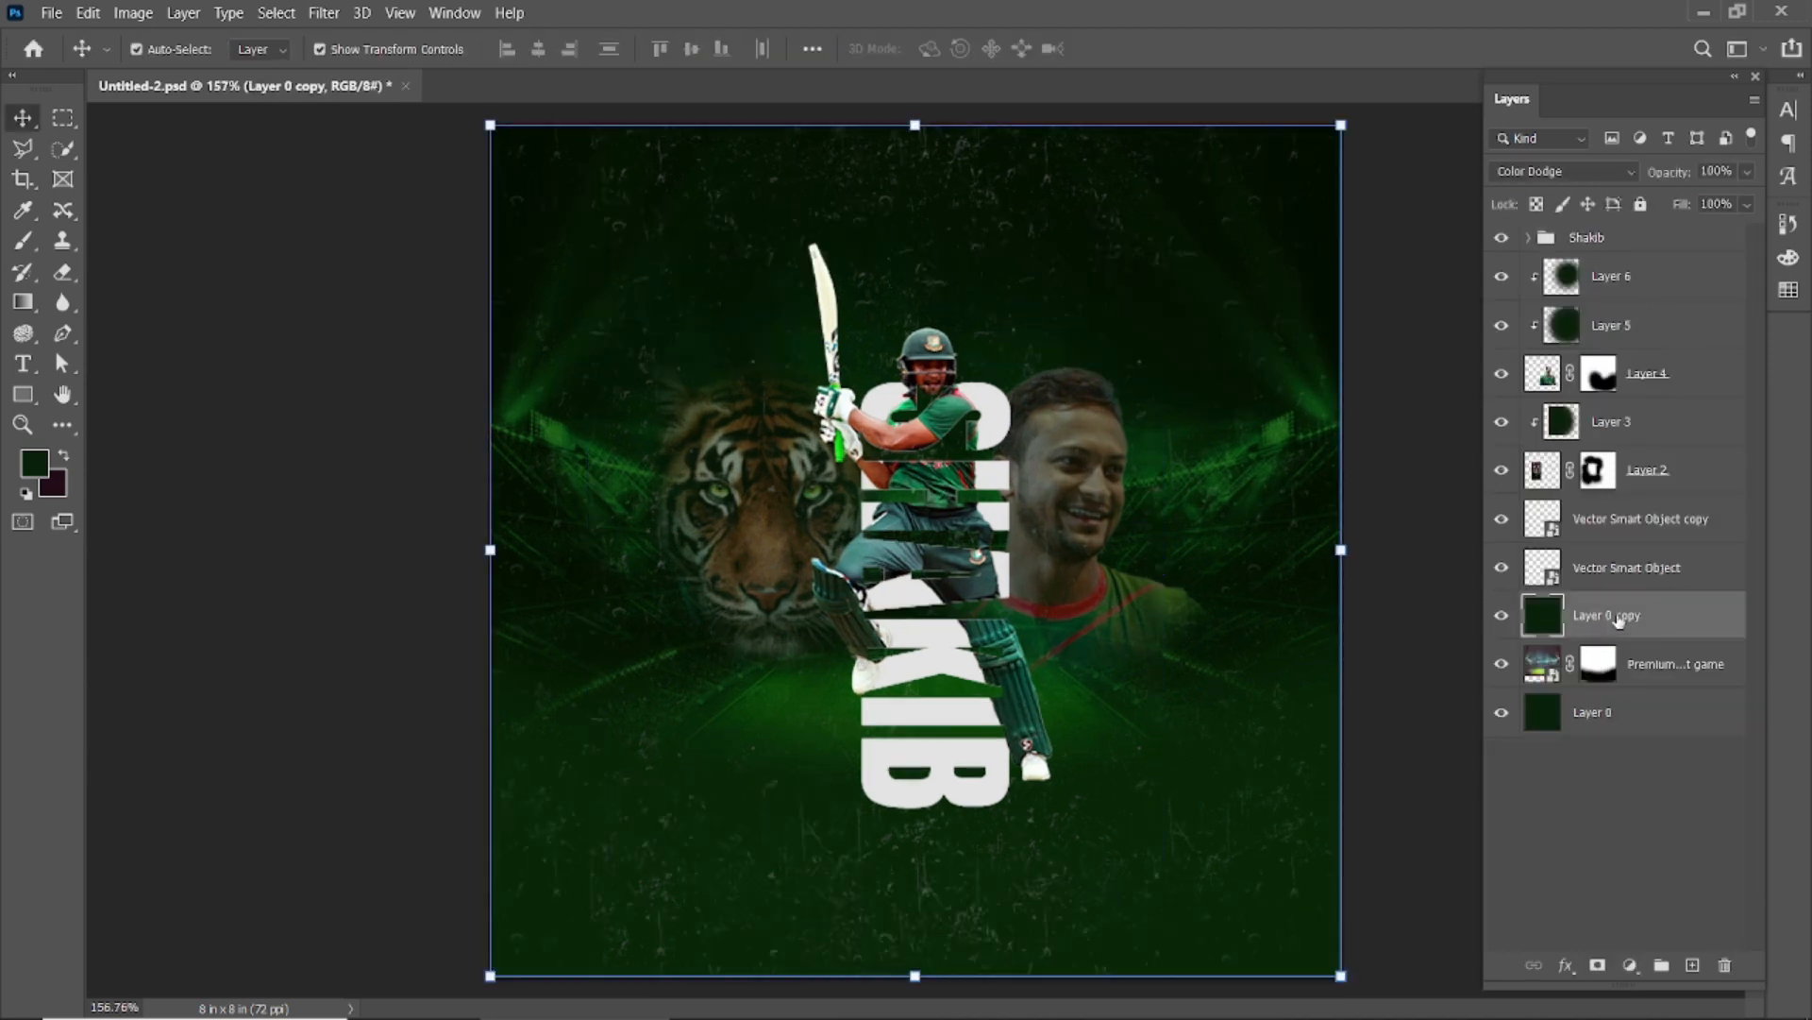
Duplicate Layer 0 copy directly below the Shakib group, filled with near-black green in Normal blend mode
drag(1605, 615, 1611, 260)
click(36, 462)
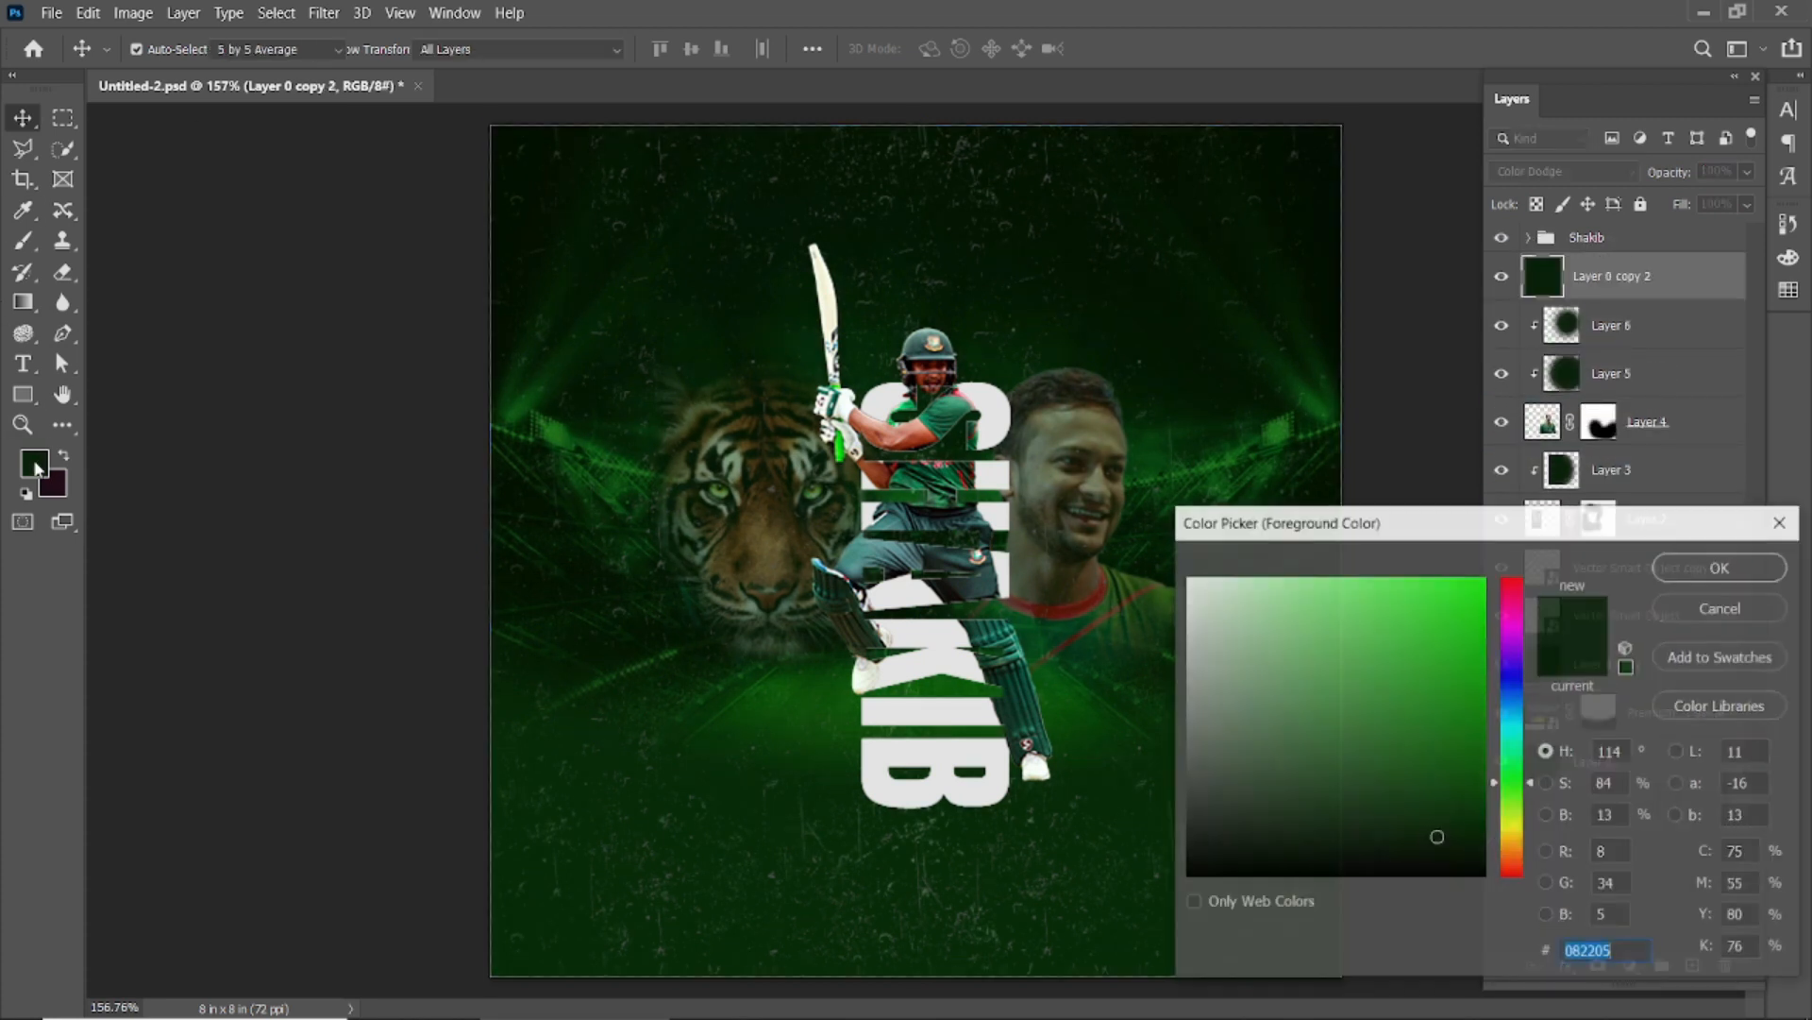
drag(1436, 843, 1444, 850)
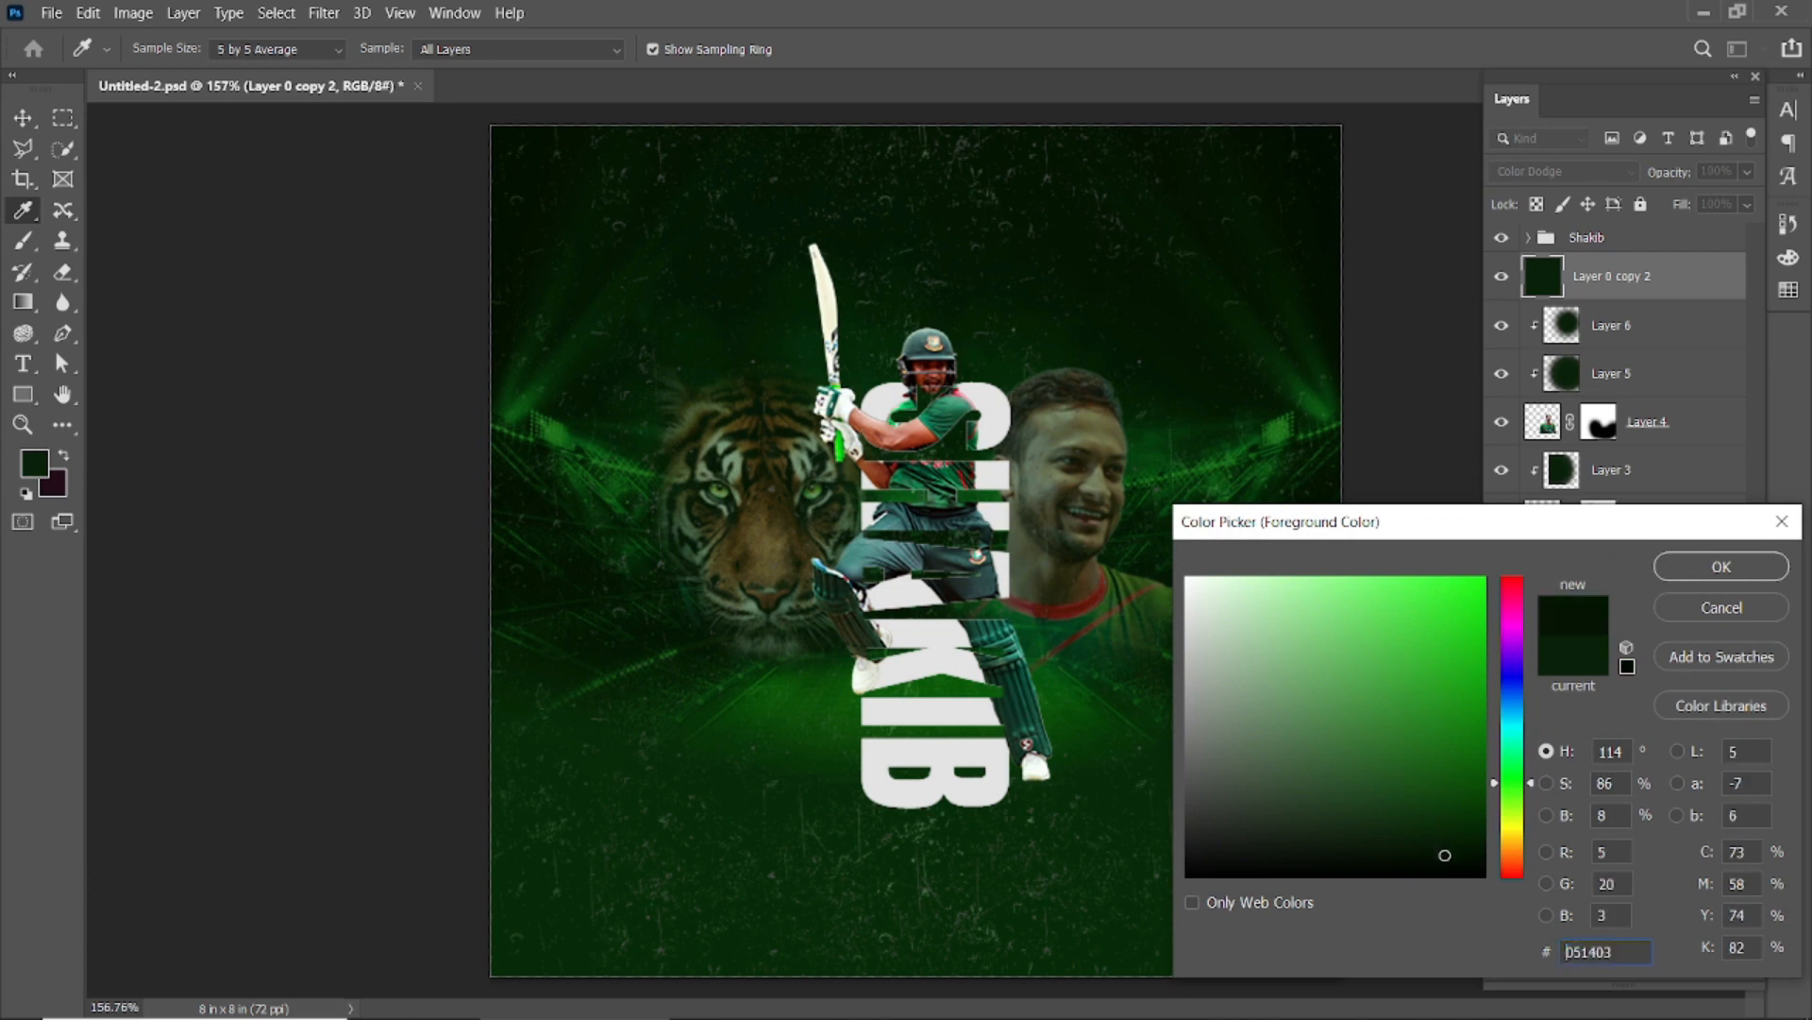
click(1721, 567)
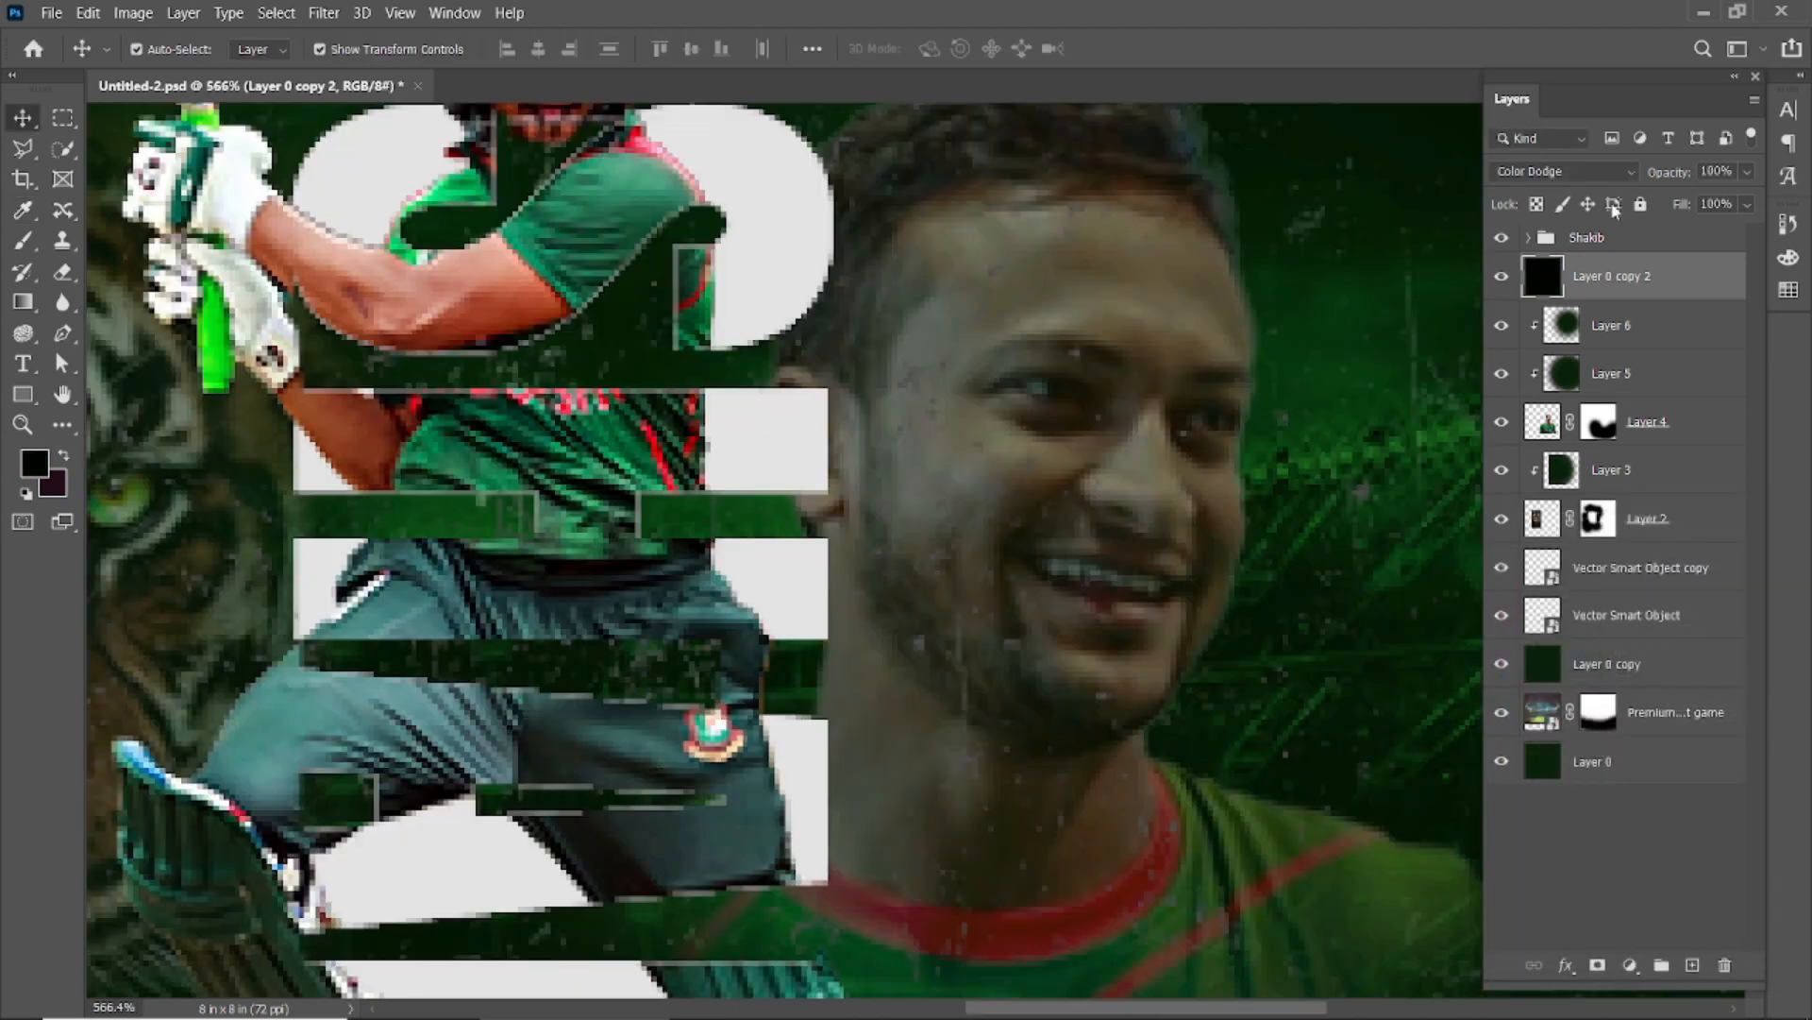
click(1586, 172)
click(1586, 193)
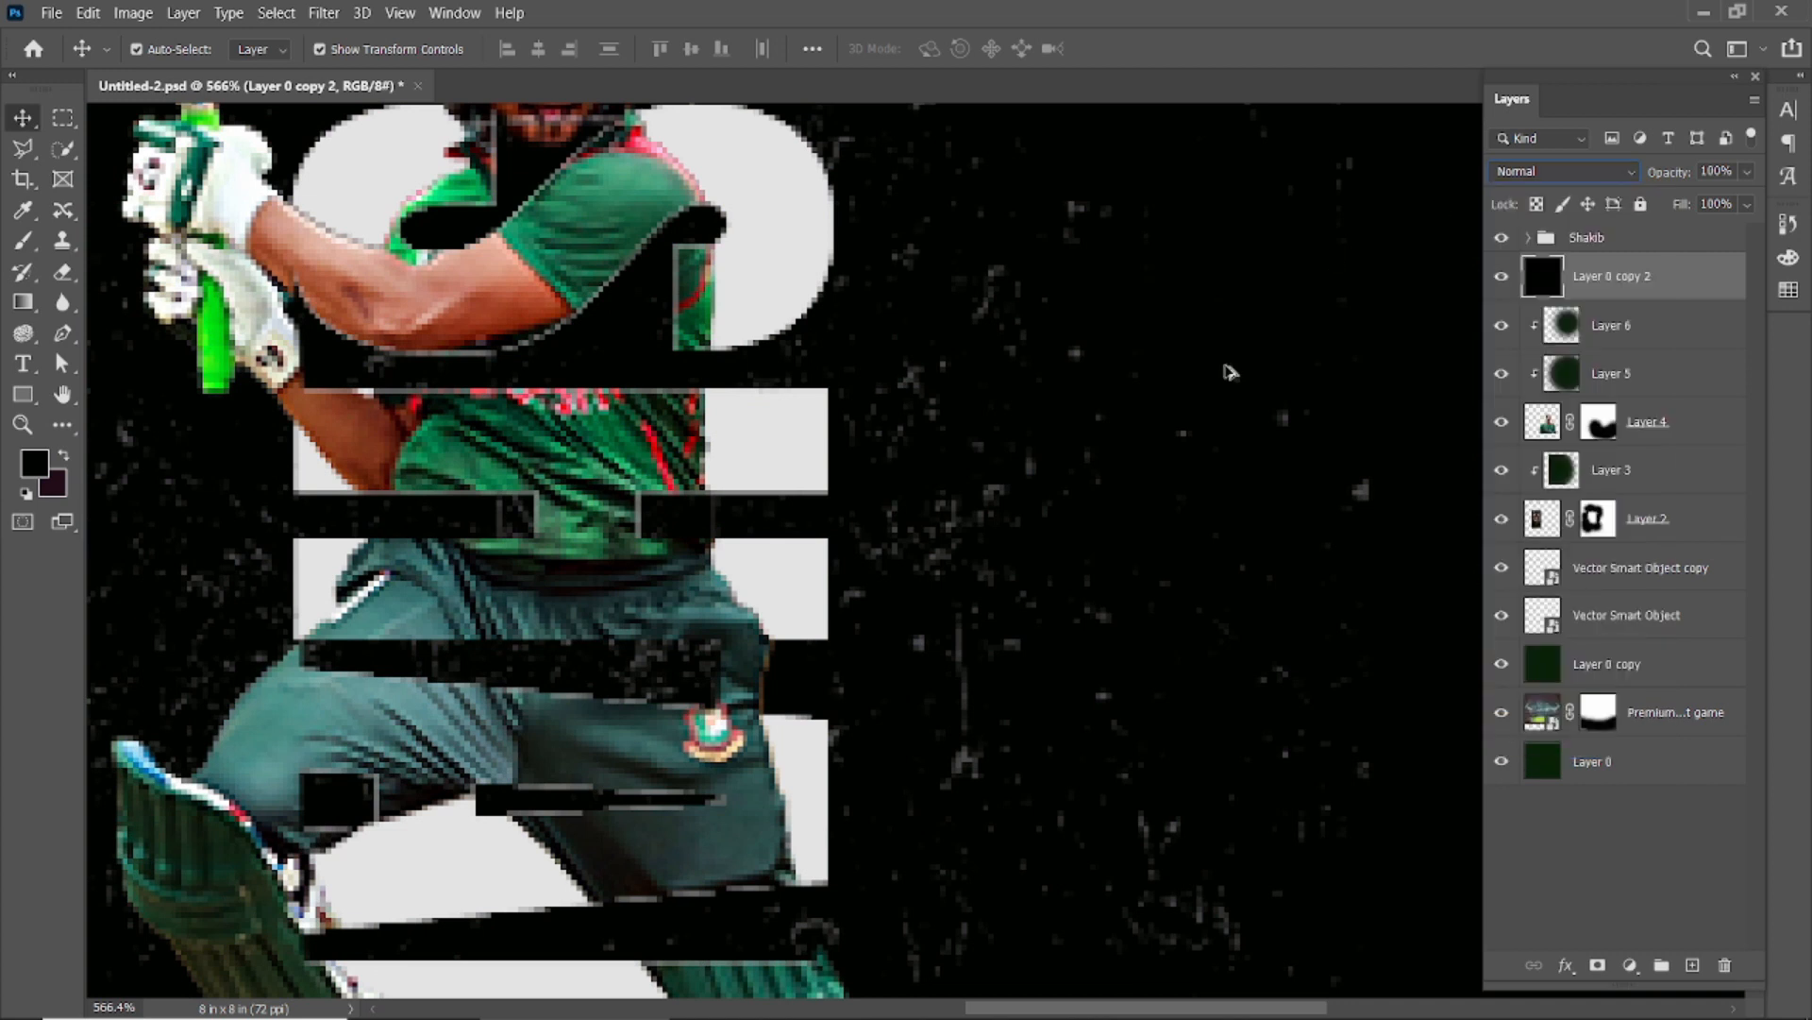
key(ctrl+0)
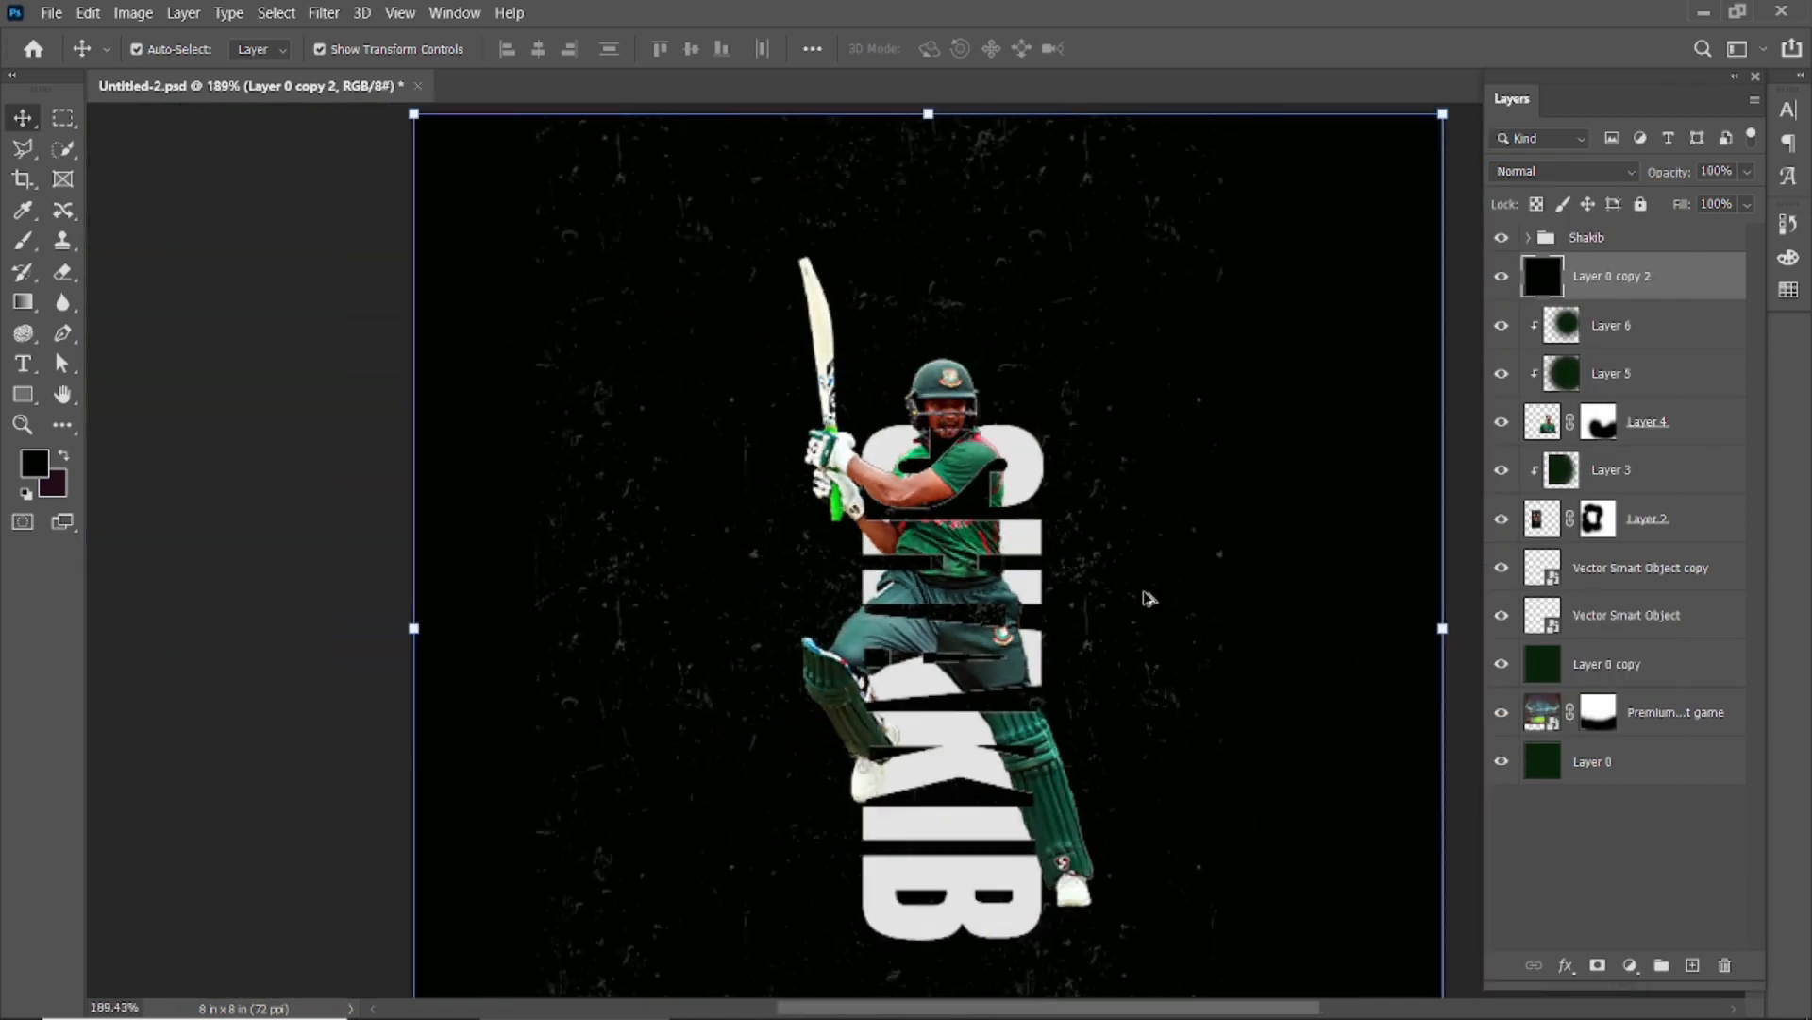
Refill the dark layer below the Shakib group with the very dark green 041102
click(35, 464)
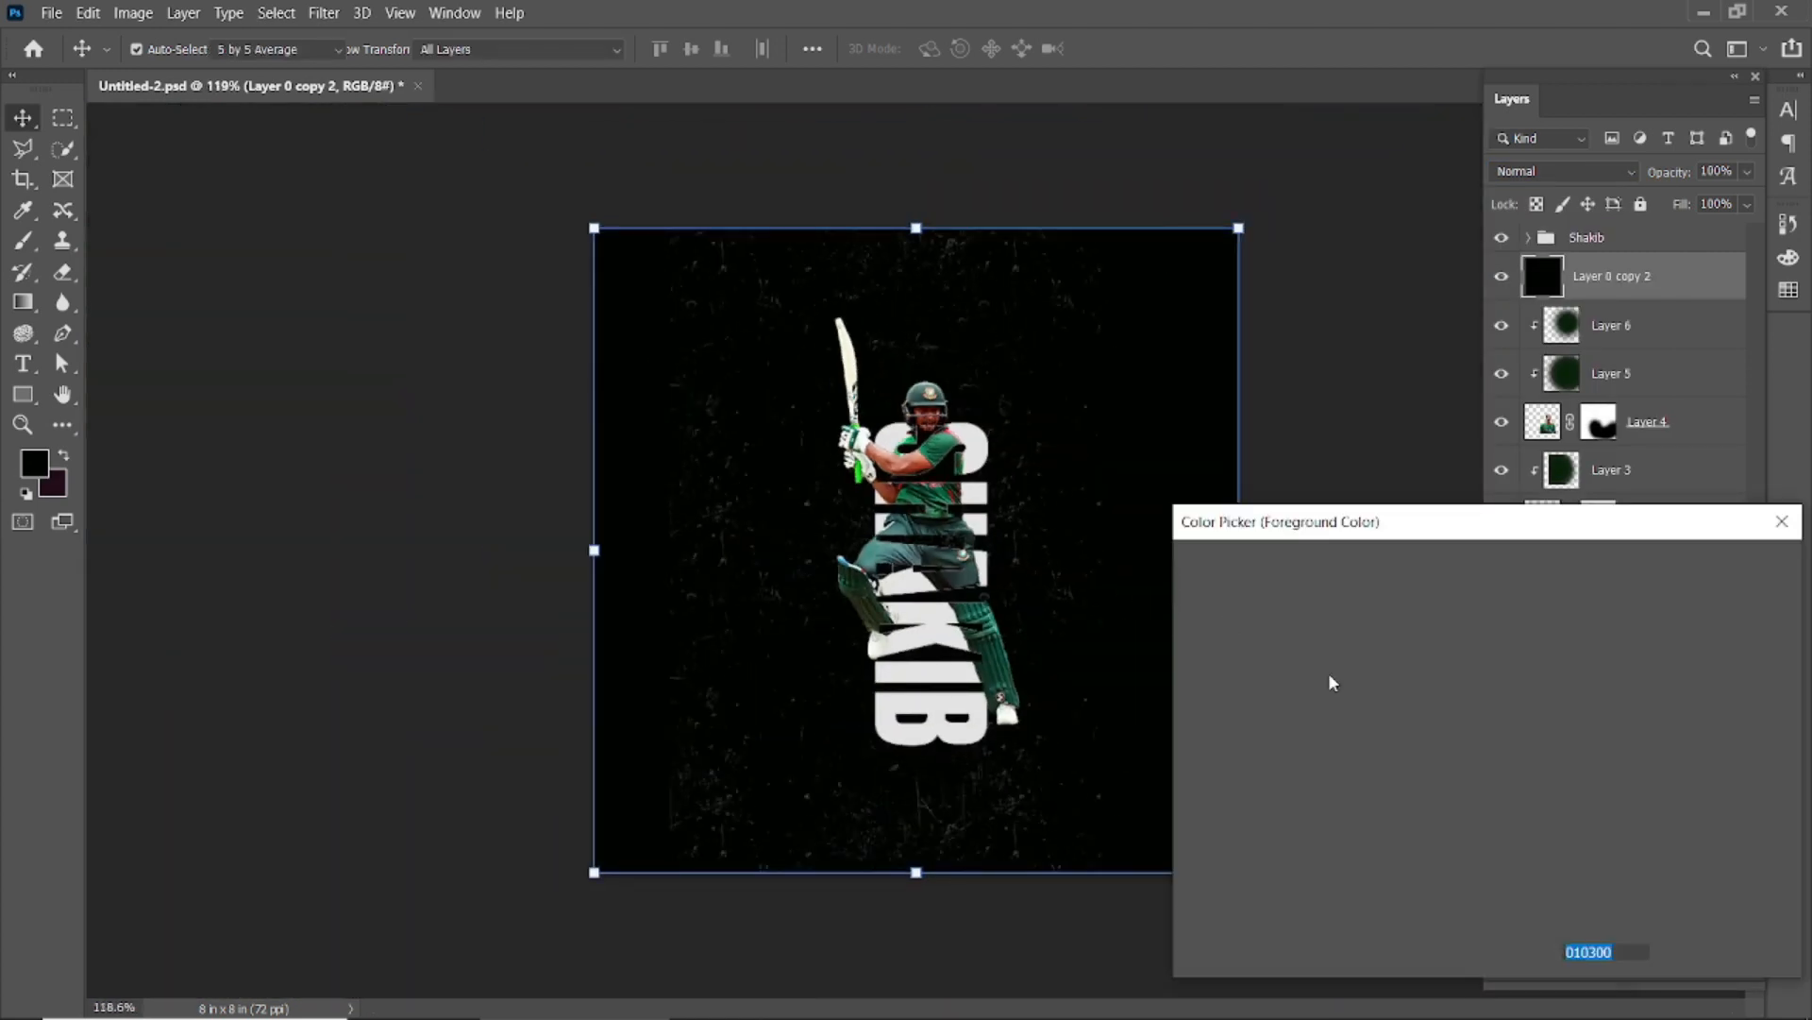
drag(1454, 866, 1447, 857)
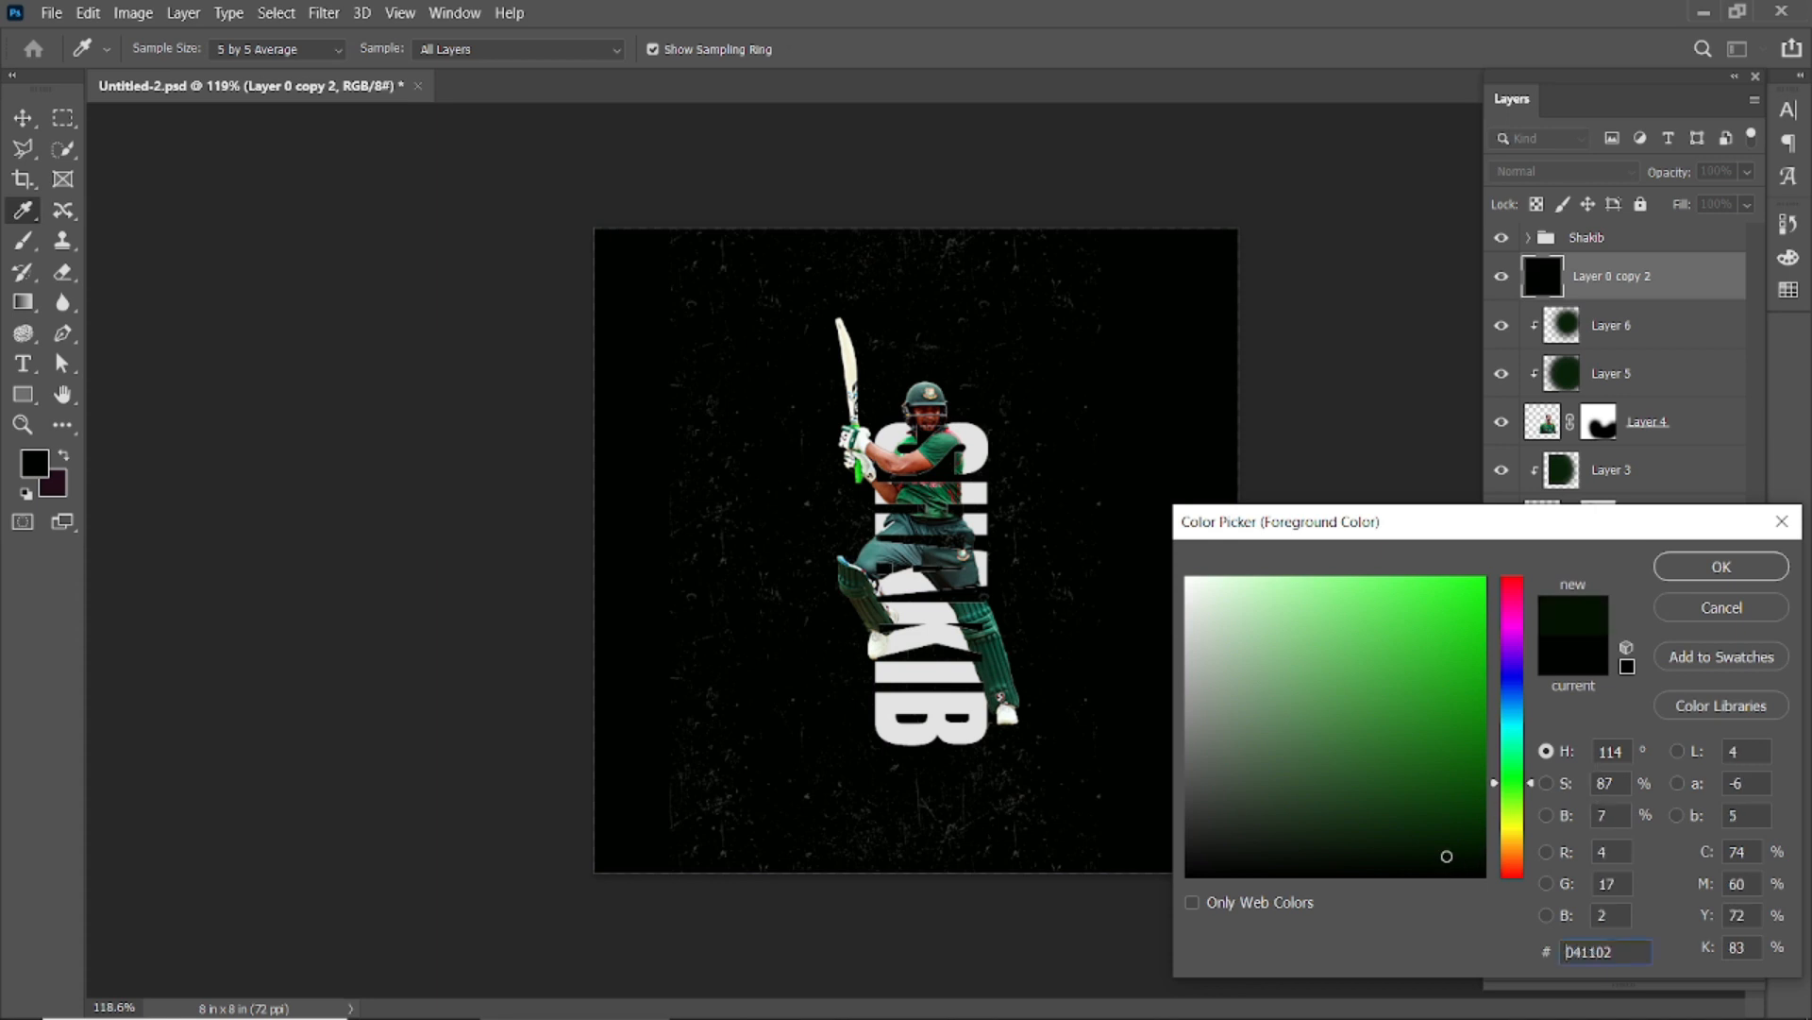
click(1705, 567)
key(alt+BackSpace)
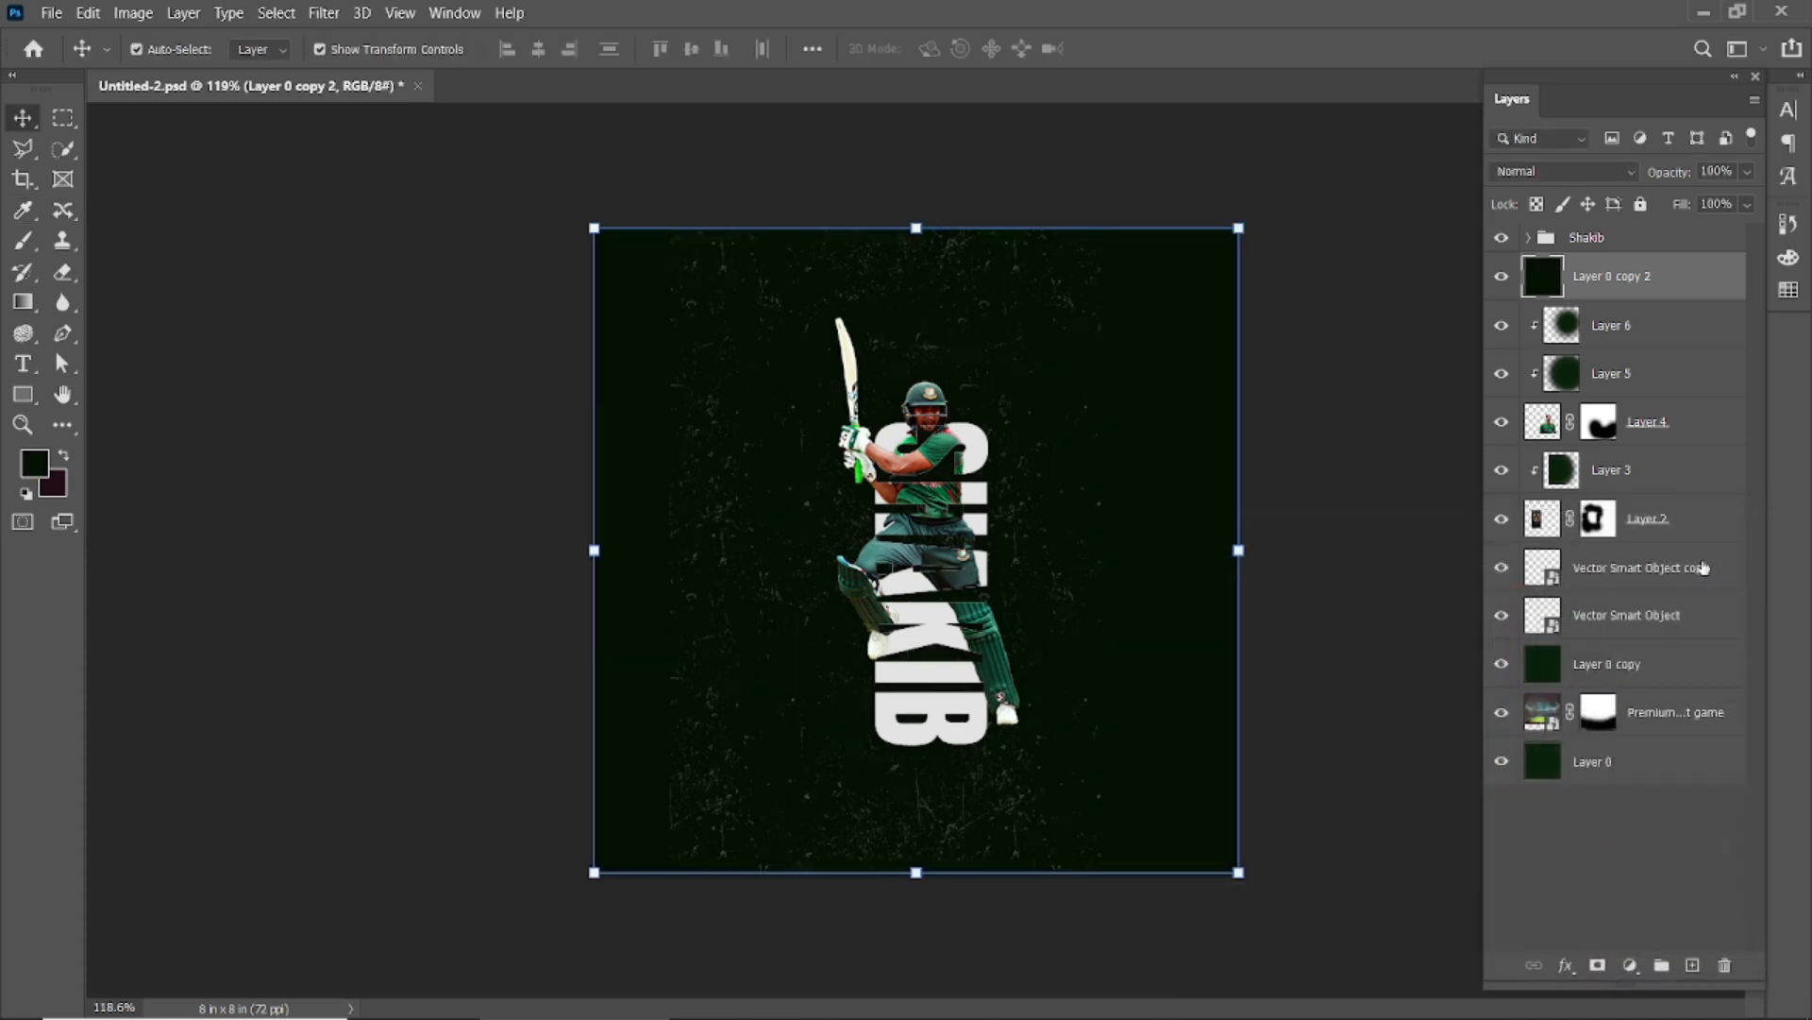
Reduce the dark green overlay's opacity to 58% and its fill to 88%
click(1746, 172)
mouse_move(1701, 205)
mouse_down()
mouse_move(1753, 209)
mouse_move(1716, 203)
mouse_up()
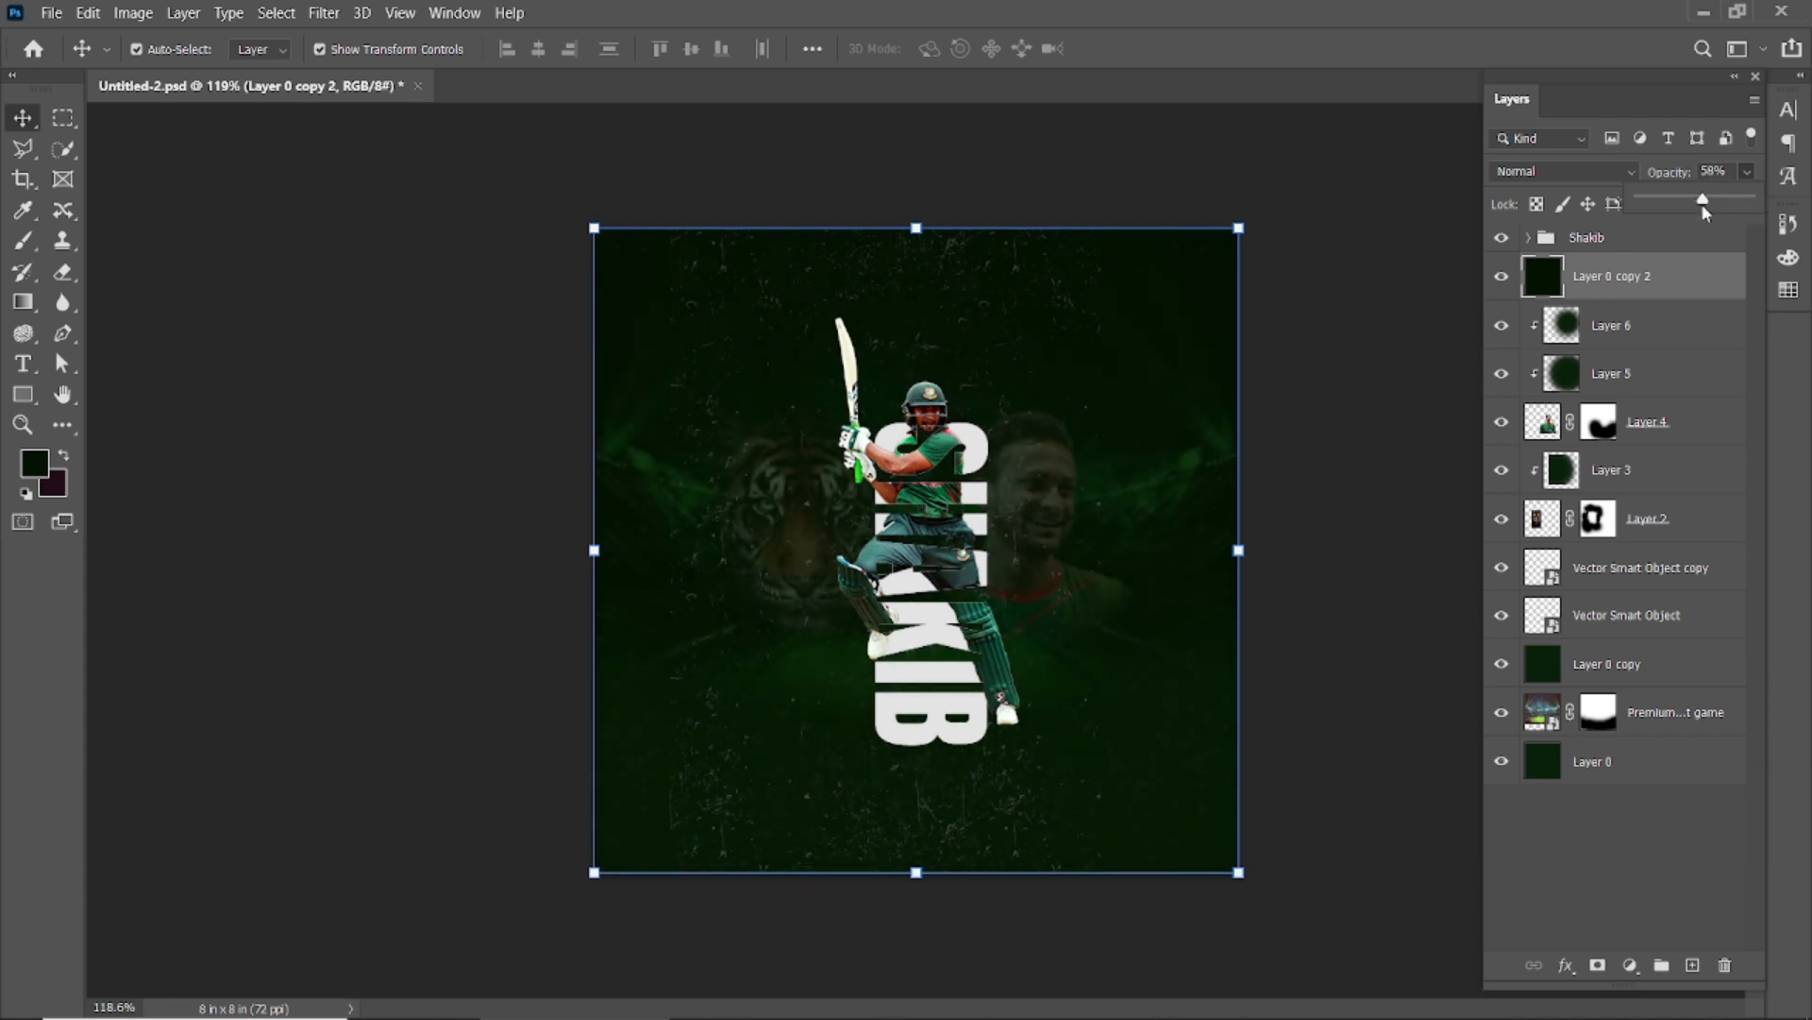
click(1746, 204)
drag(1684, 207, 1660, 219)
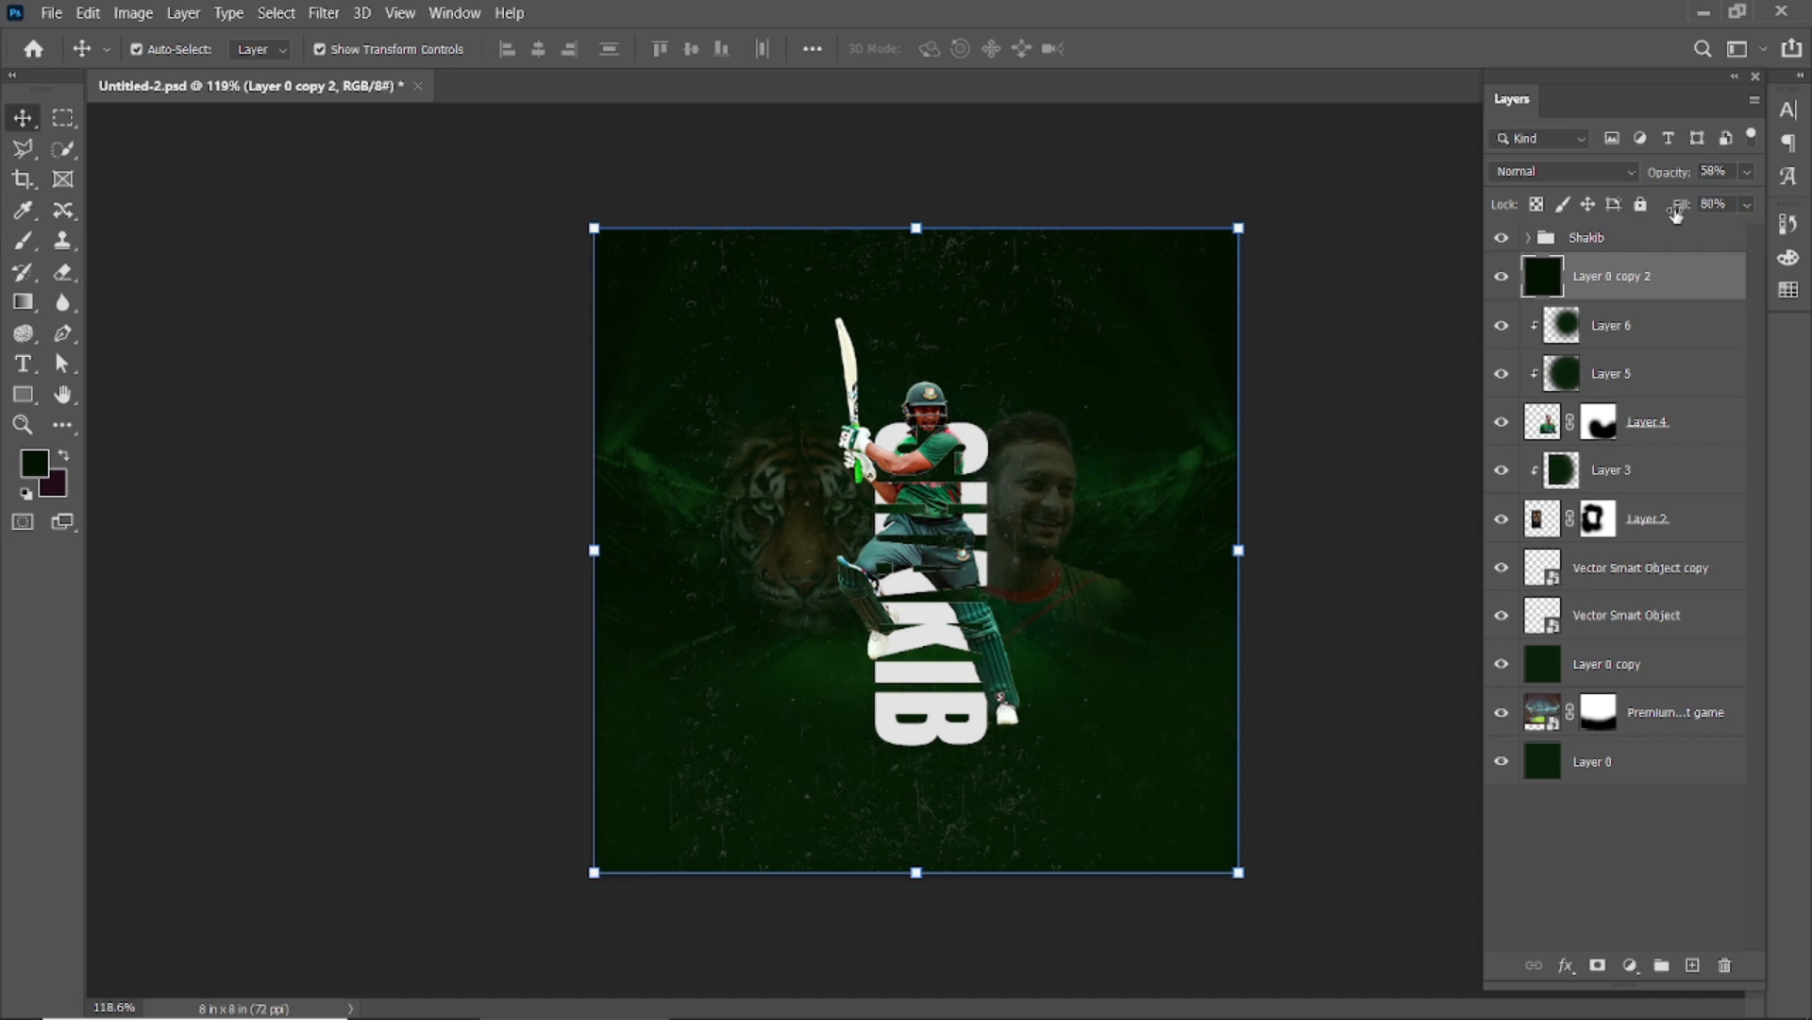
click(1376, 342)
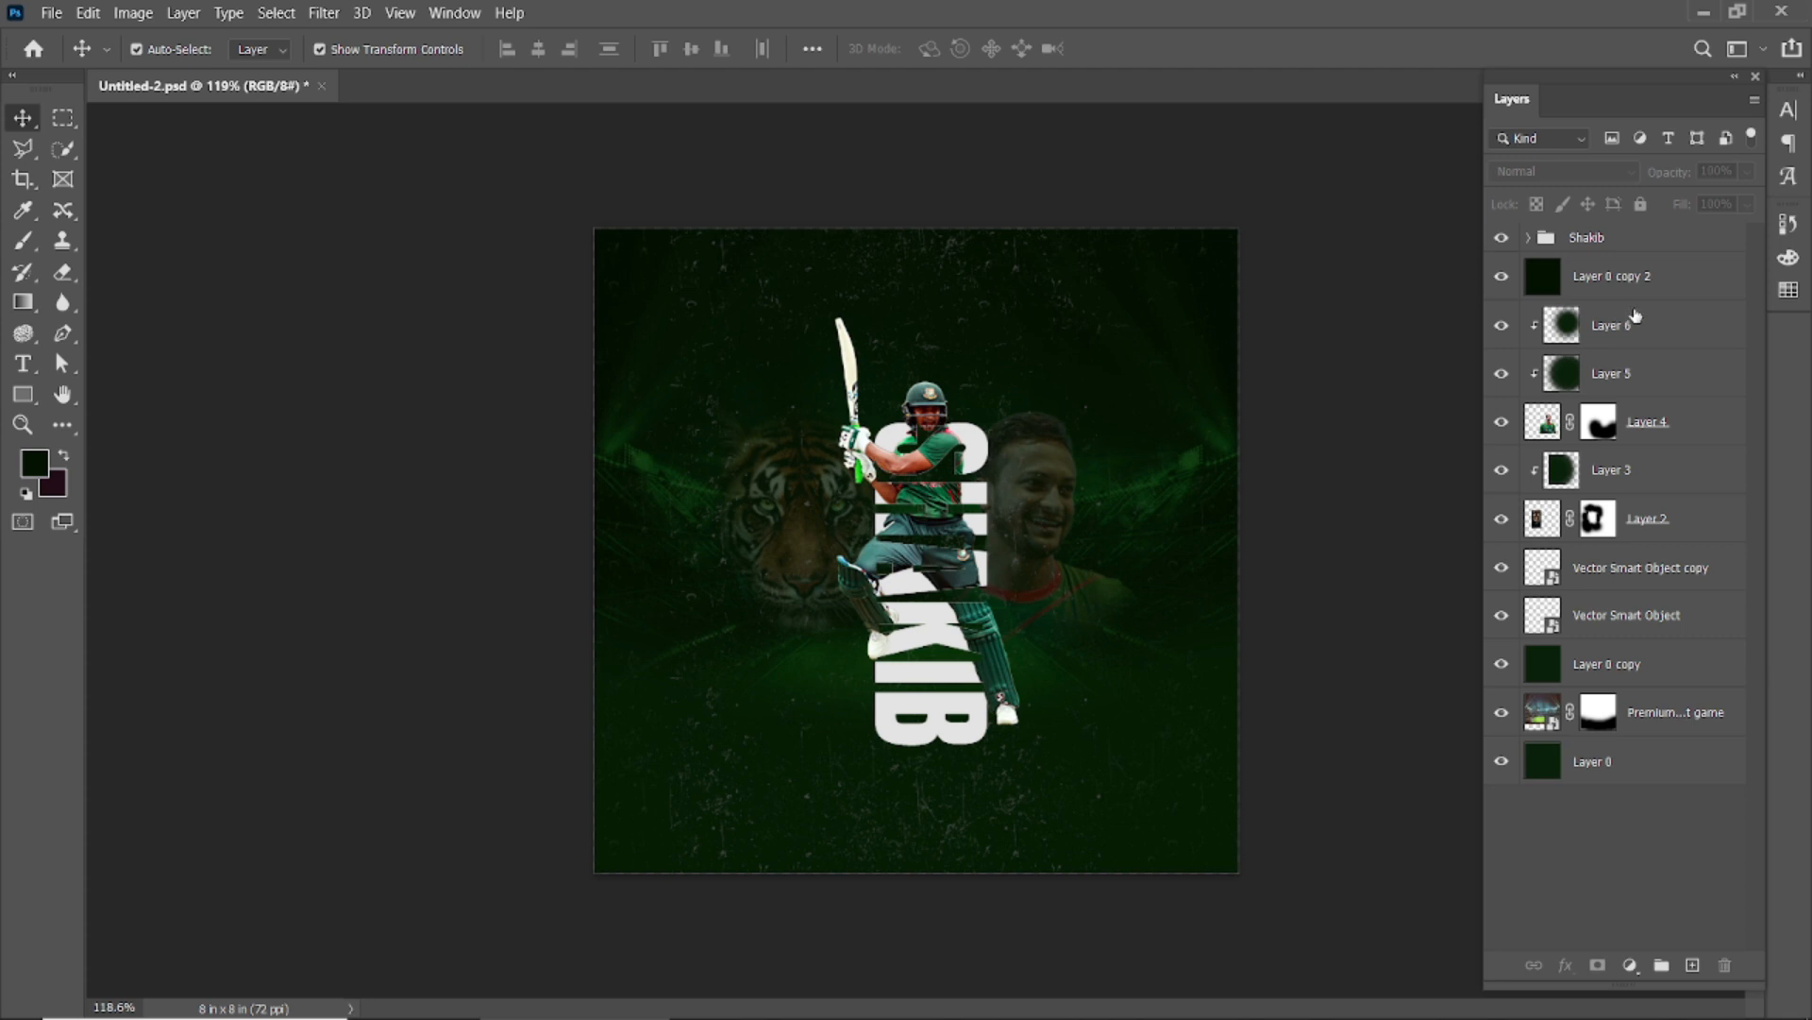
Change the colour of the upper SHAKIB text in the Shakib group to light grey cacaca
click(1580, 238)
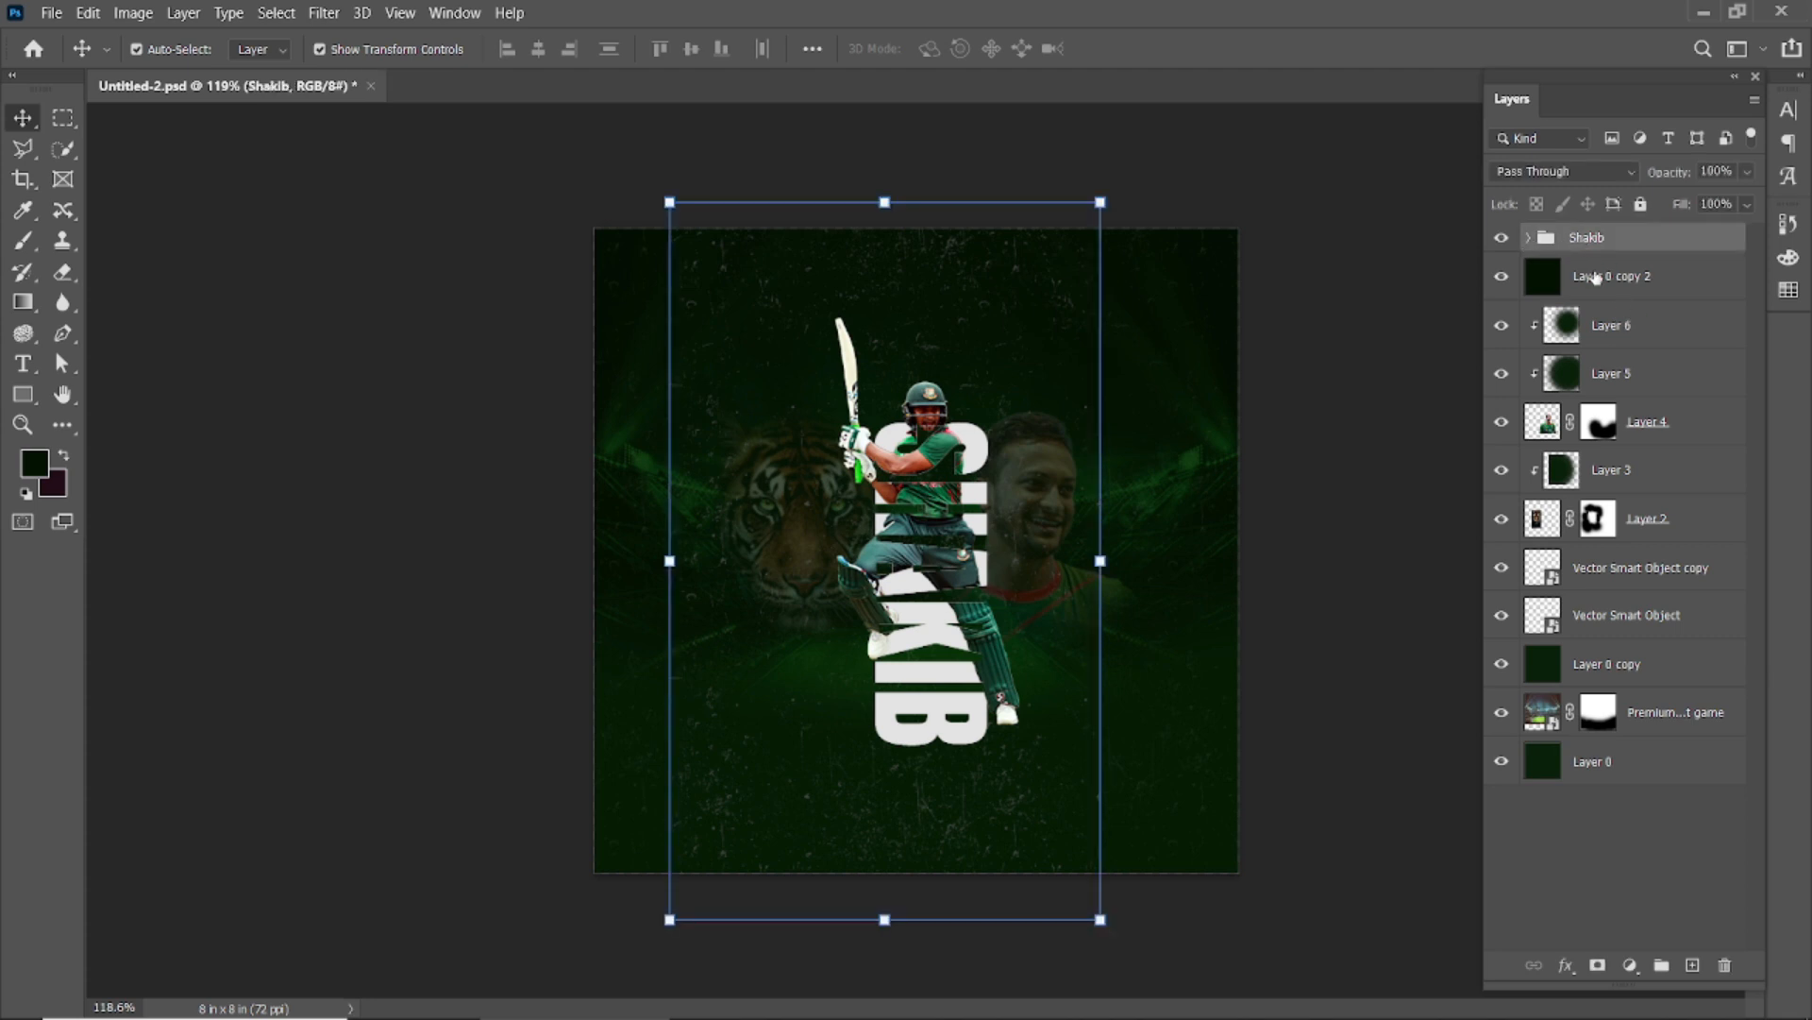
click(1528, 238)
click(1608, 328)
double_click(1562, 326)
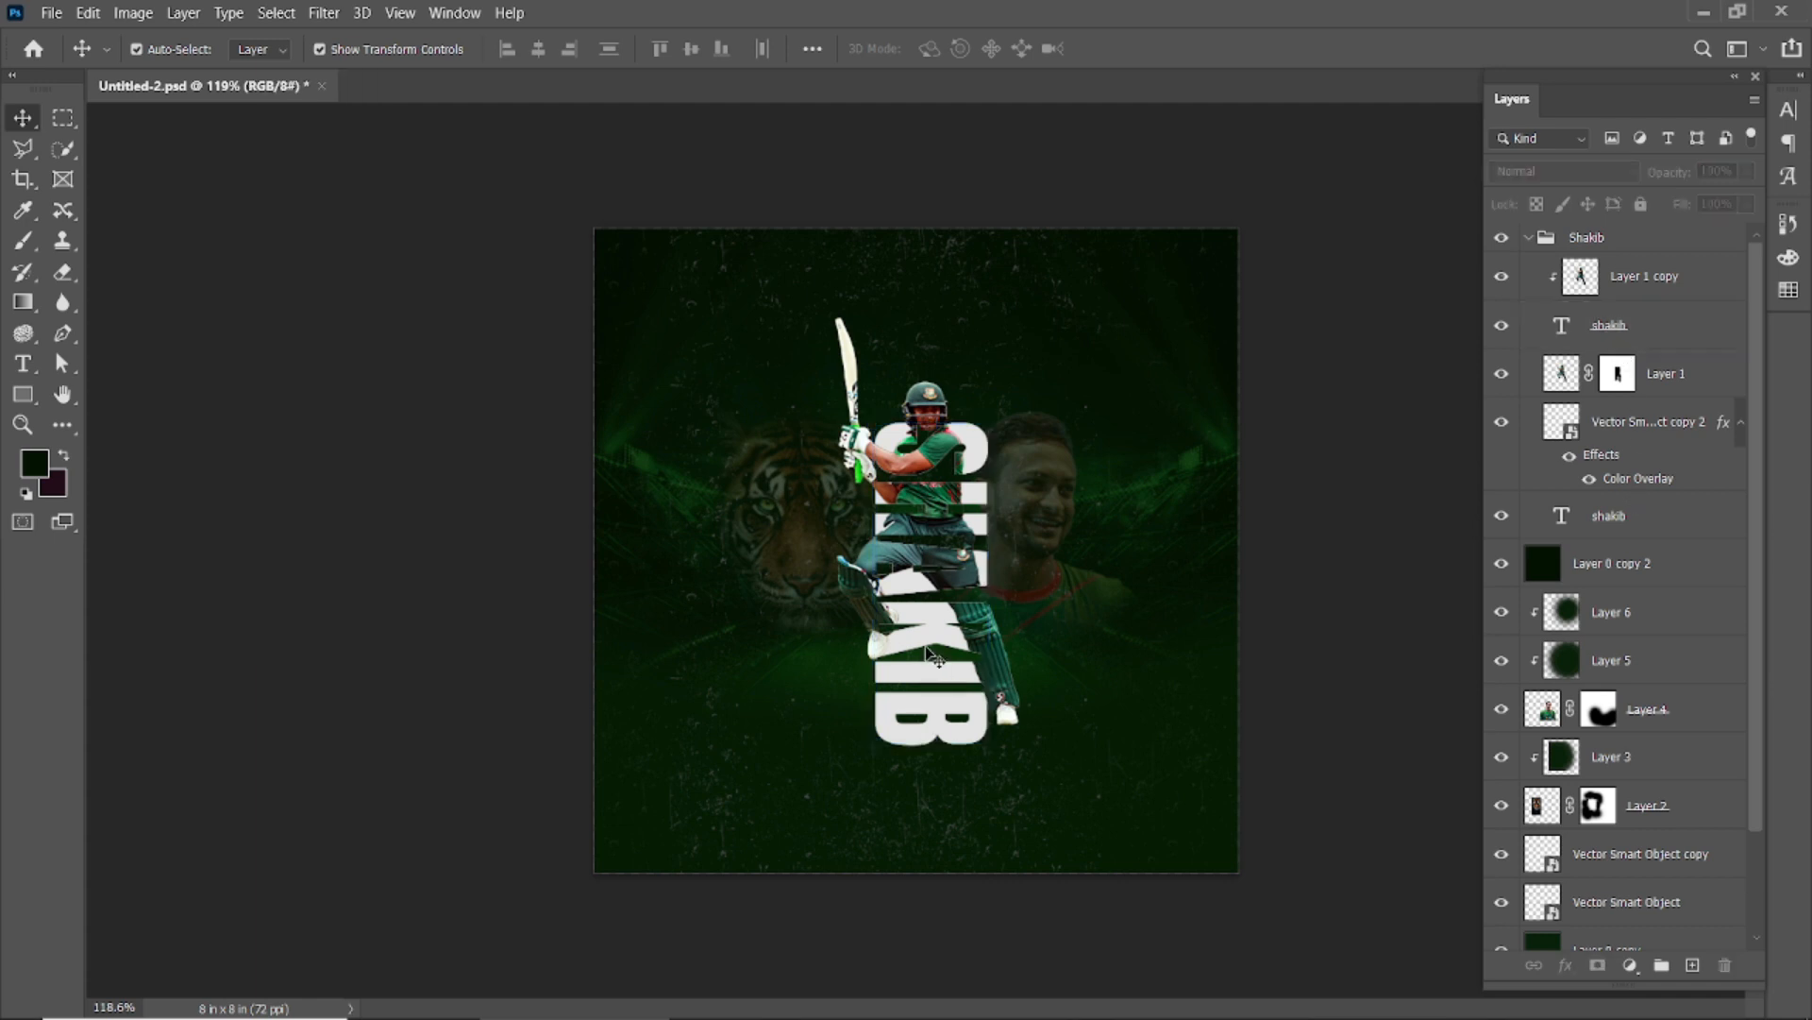
click(944, 48)
text(cacaca)
click(1673, 576)
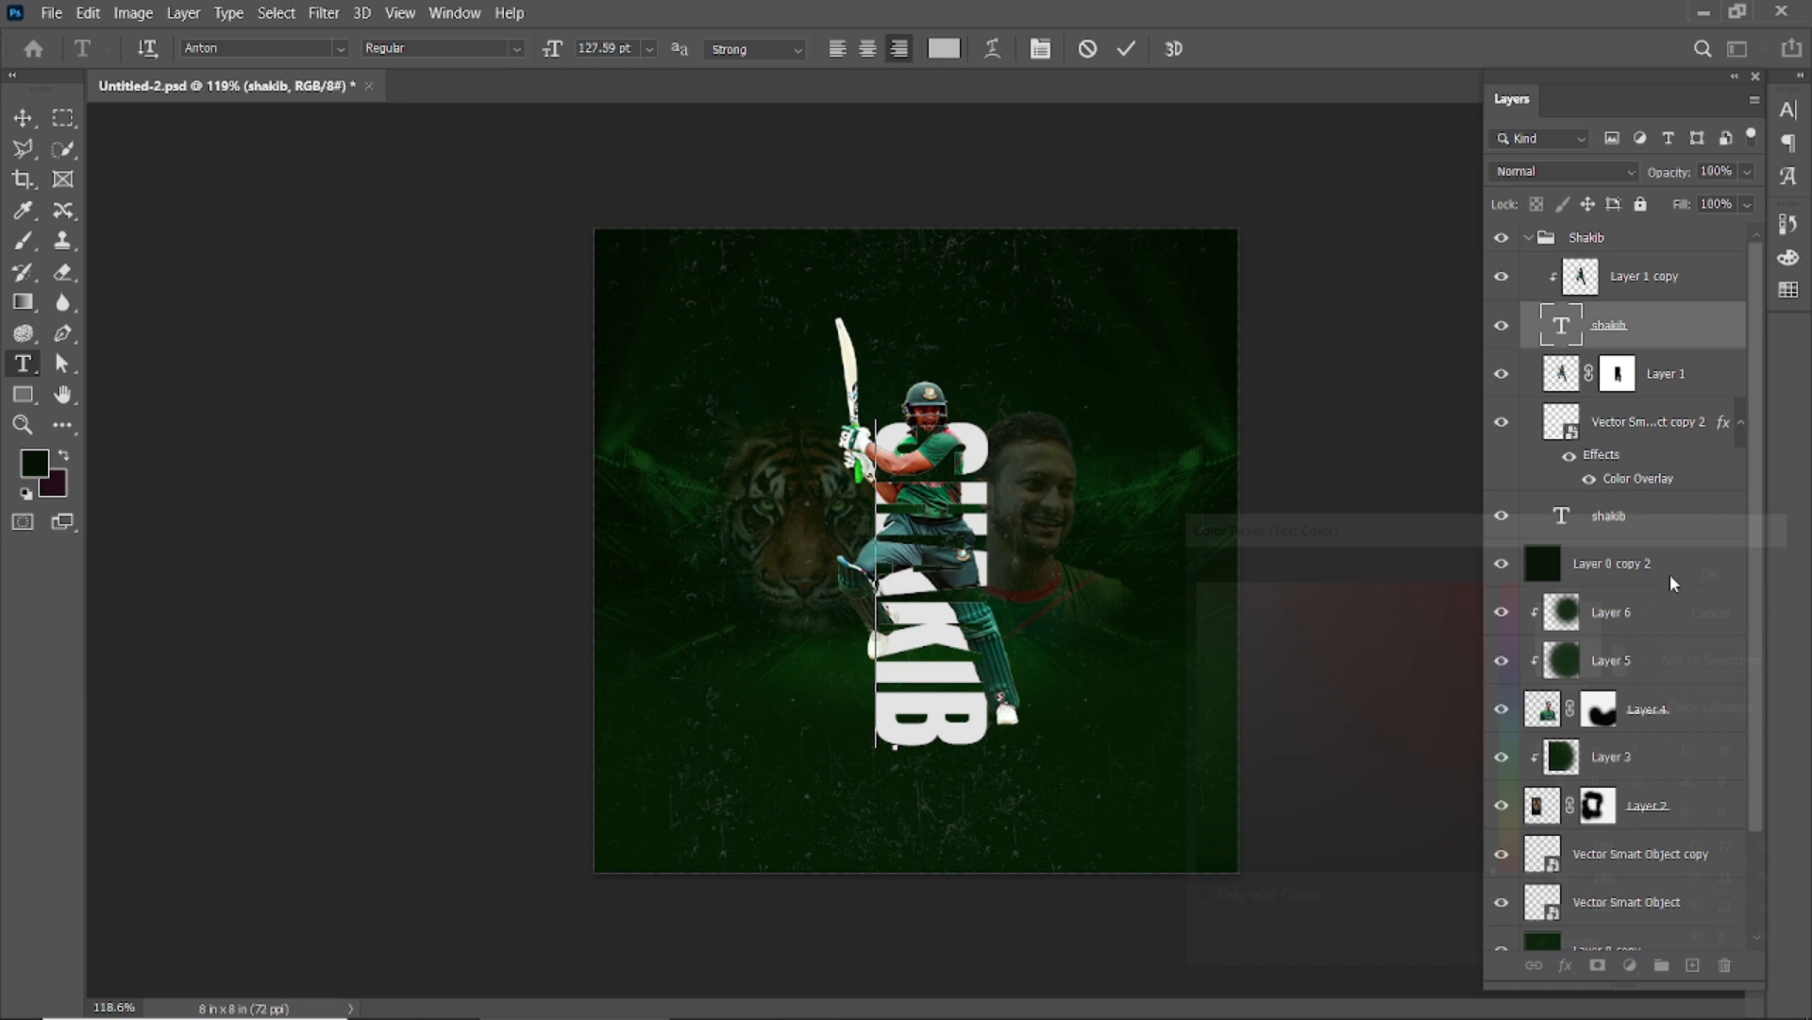
click(1126, 49)
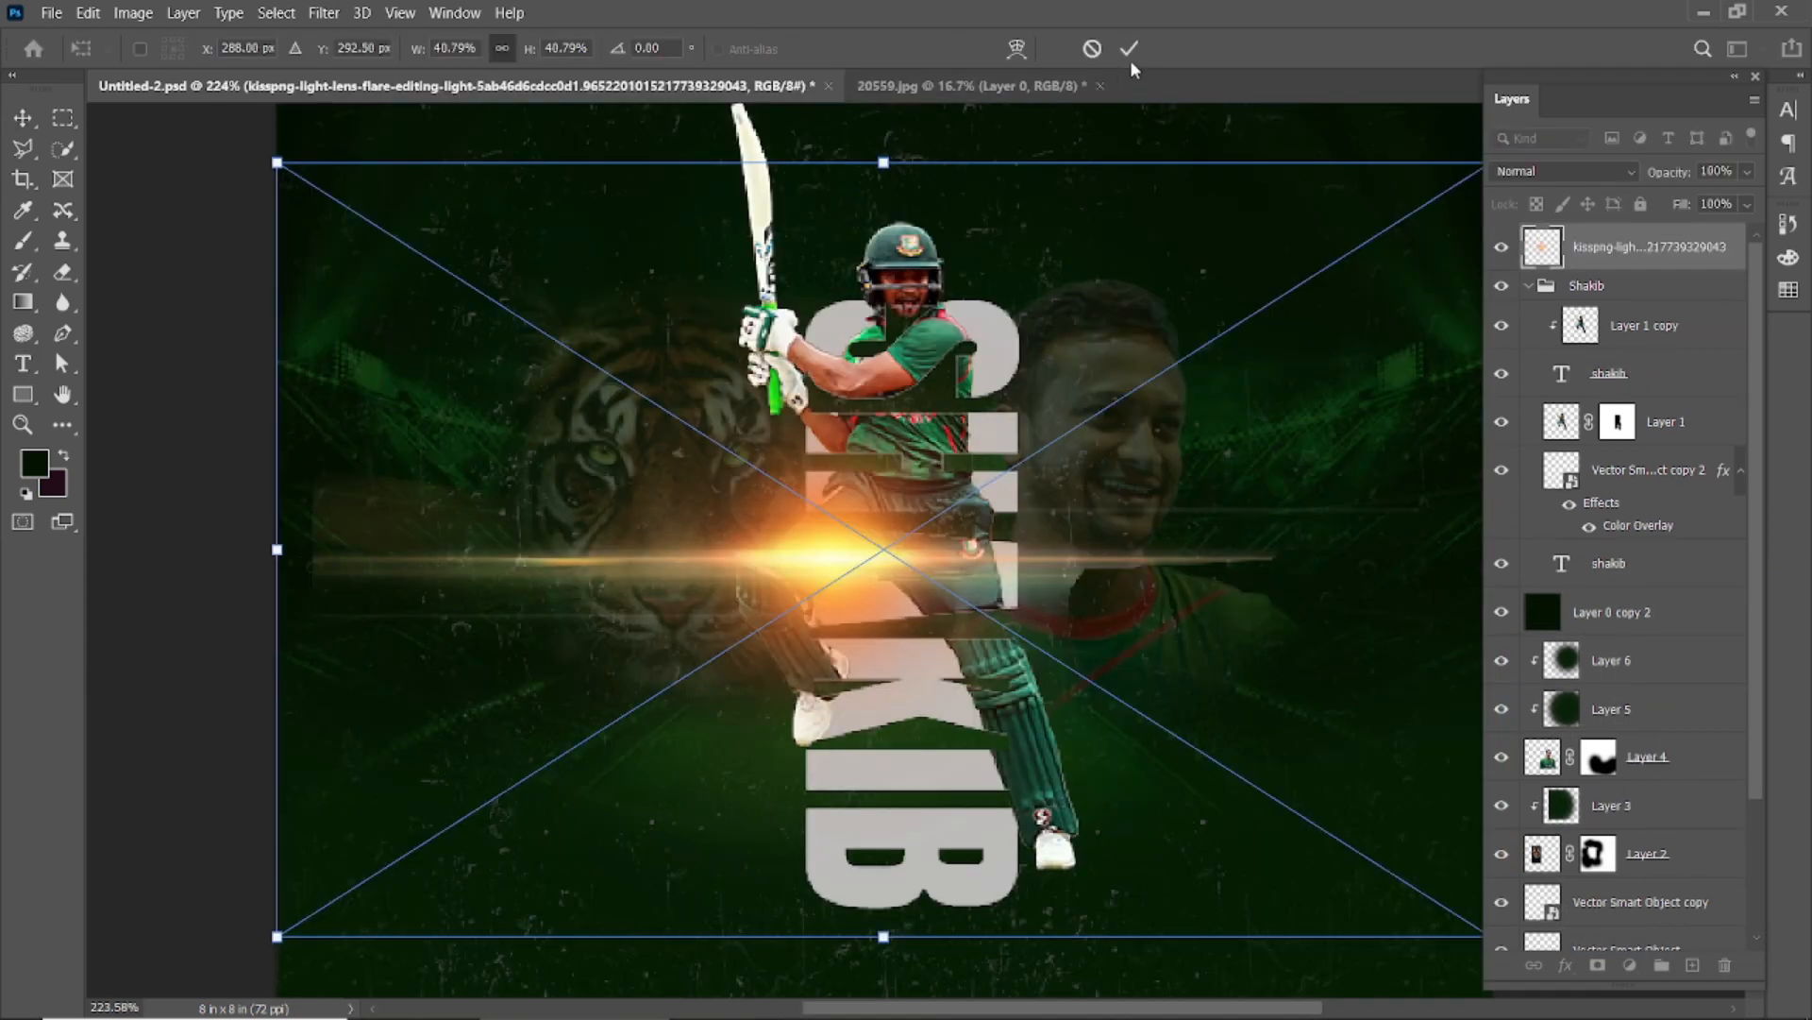
Place the lens flare image directly beneath the masked batsman layer in the Shakib group, scaled down beside his raised shoe
click(1129, 48)
scroll(872, 576, down, 3)
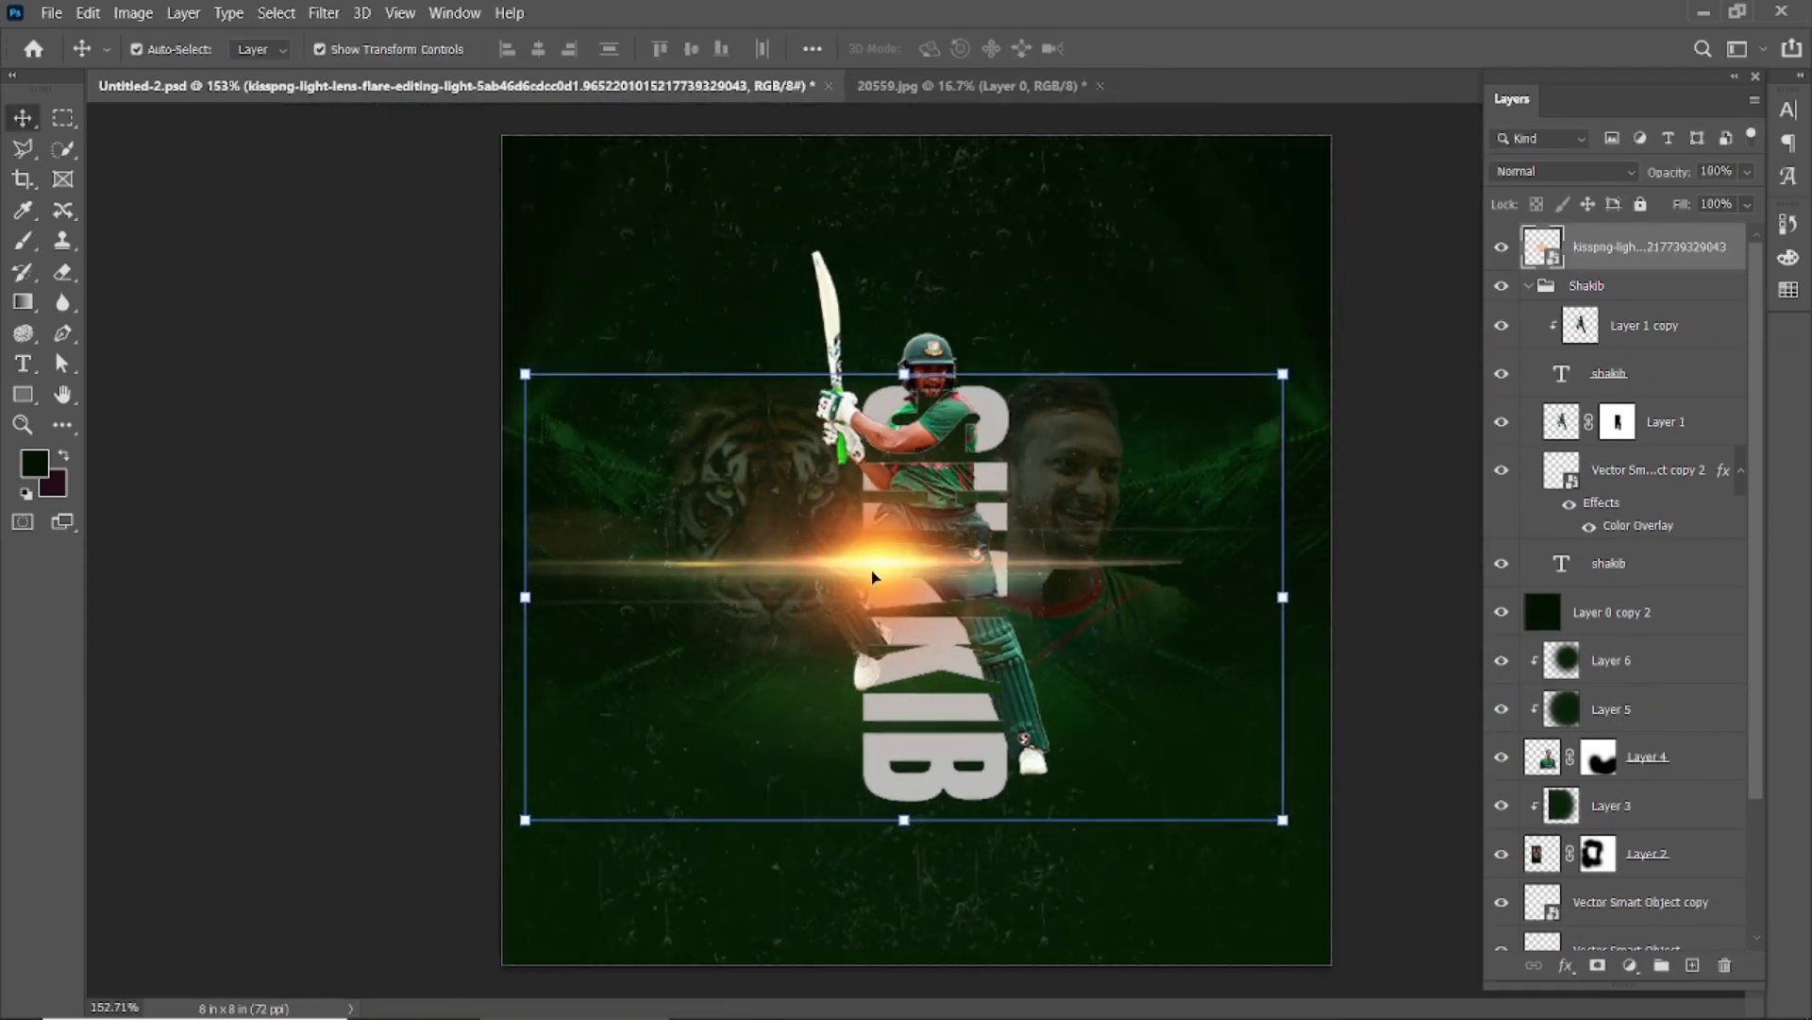
drag(1617, 250, 1595, 444)
scroll(835, 654, up, 3)
key(Left)
key(Left)
key(Left)
scroll(385, 600, down, 2)
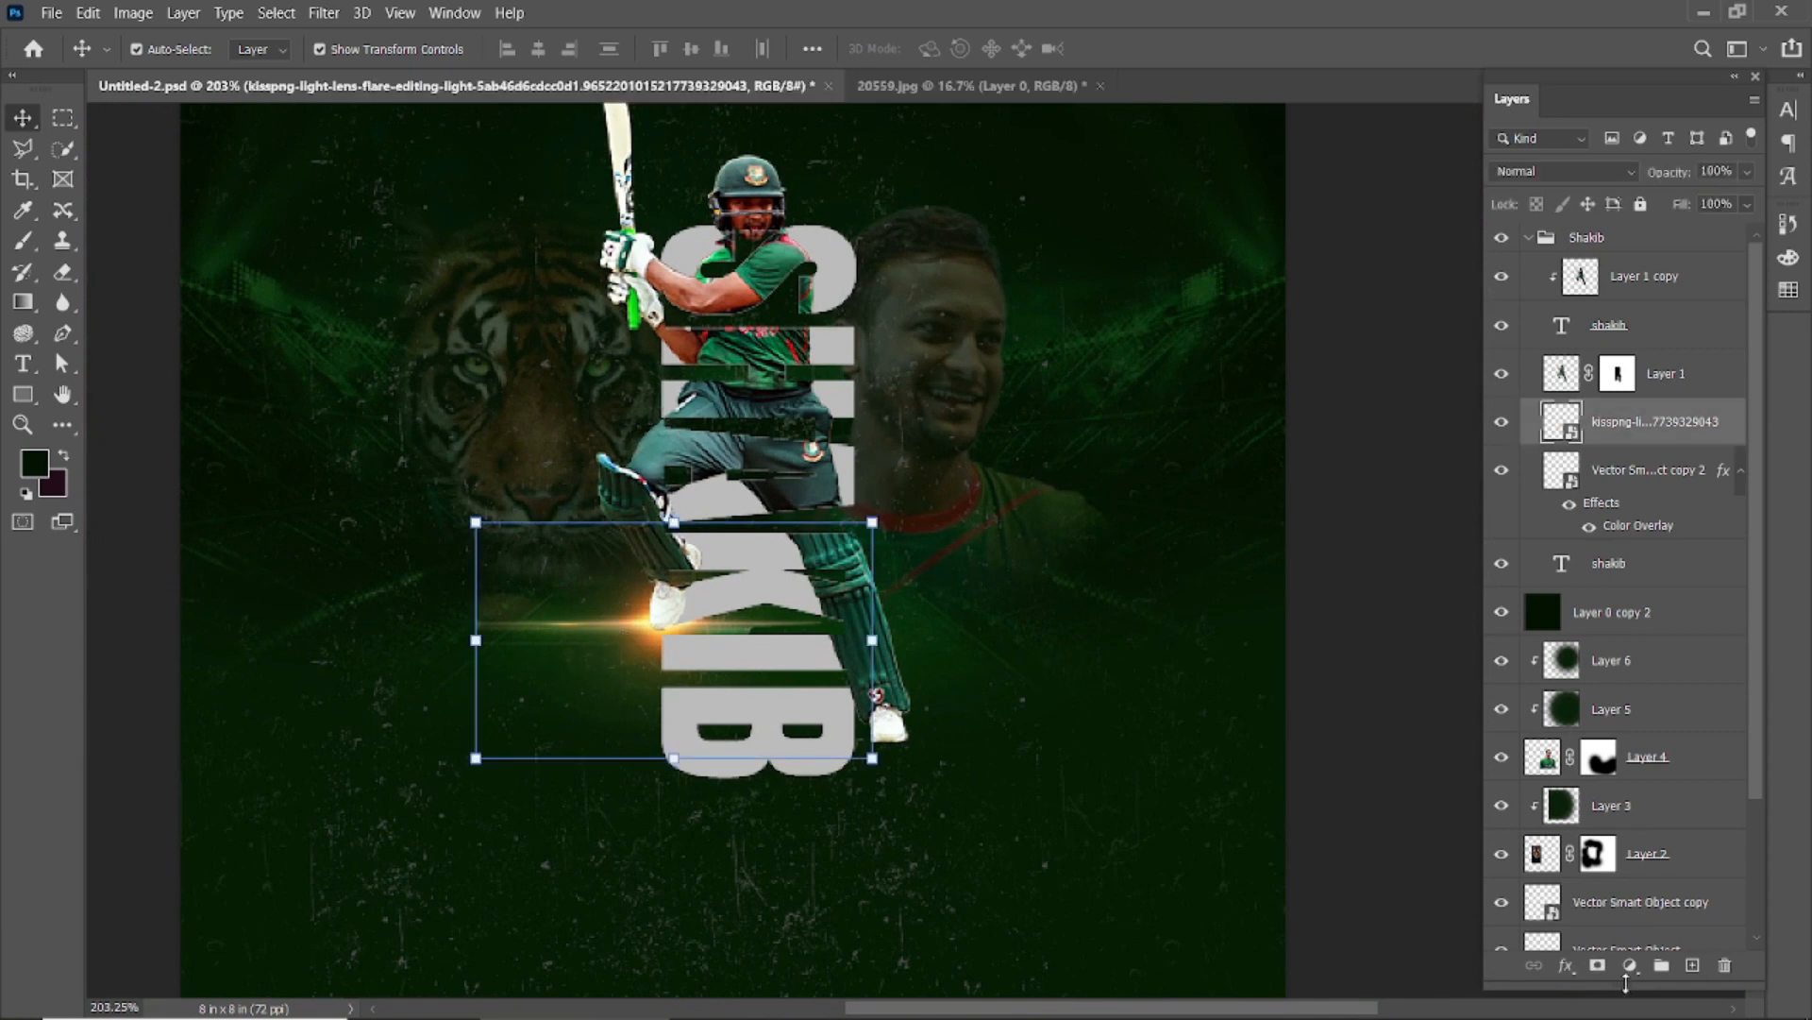
Add a layer mask to the lens flare layer and fade out the flare's left end with a linear gradient
click(1597, 964)
scroll(604, 615, up, 2)
key(g)
drag(547, 683, 555, 677)
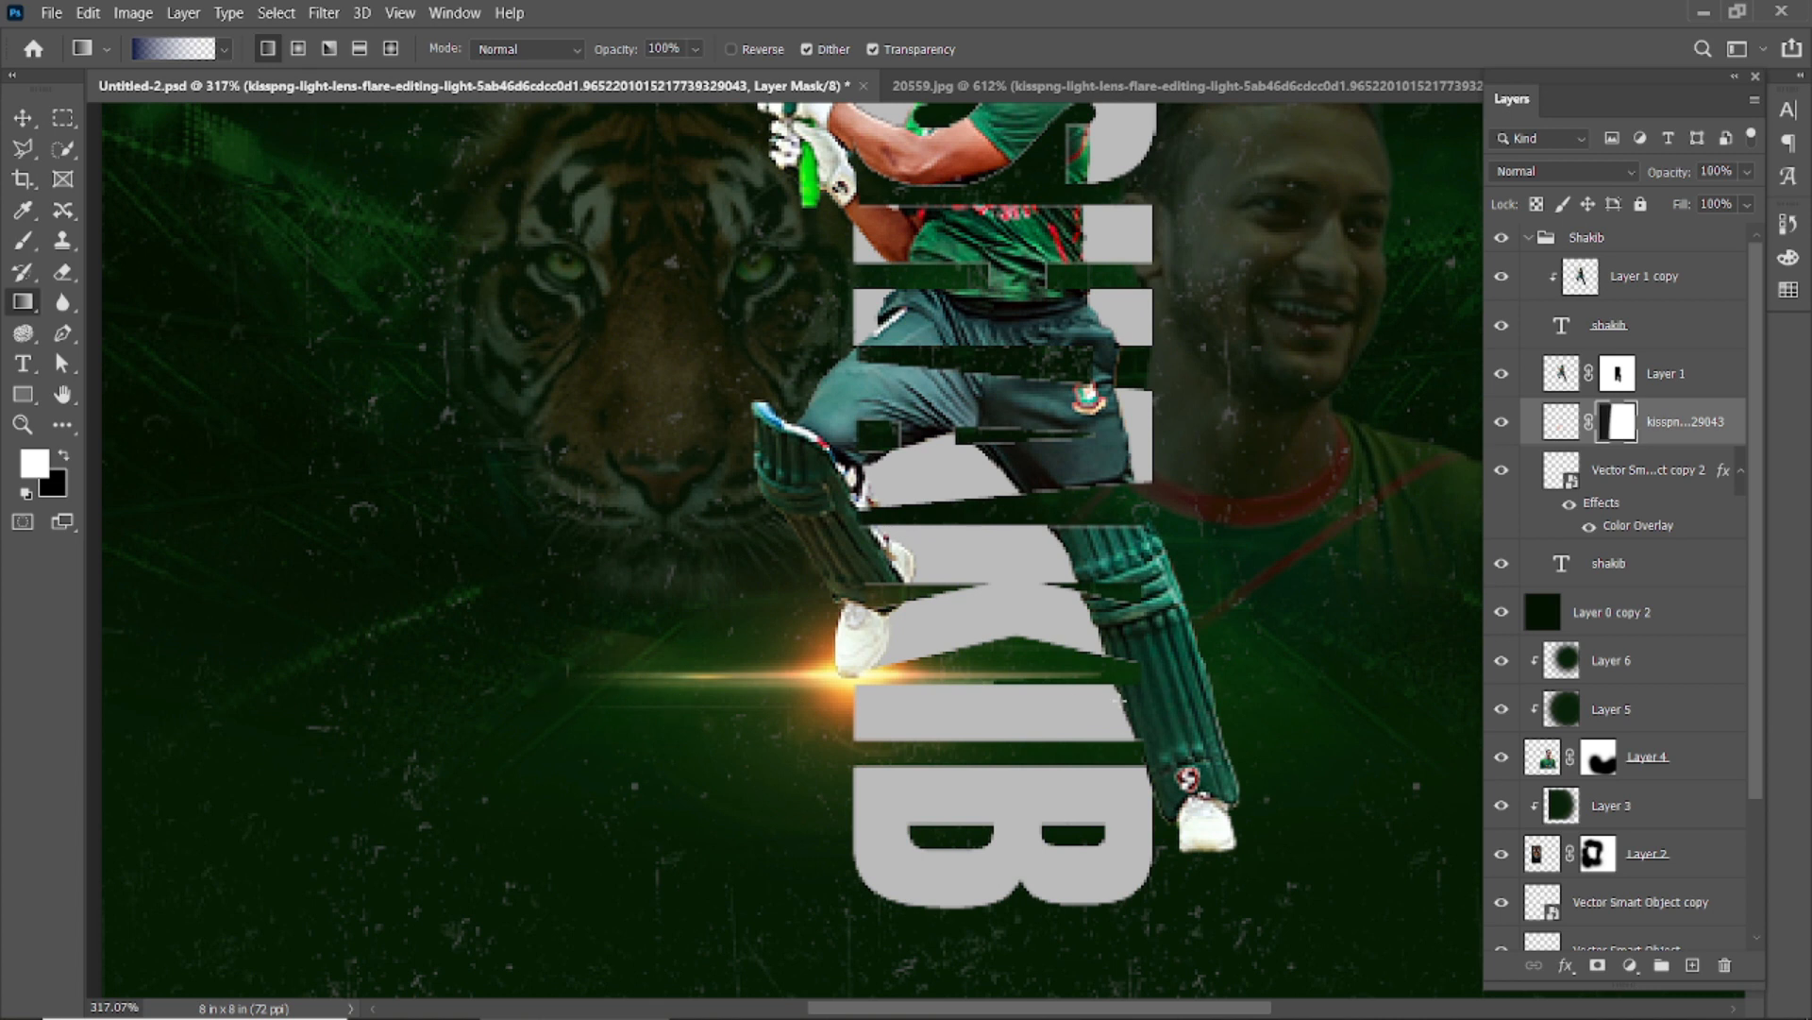
Fade out the lens flare's right end on its layer mask with several short linear gradients
drag(1123, 677, 1050, 681)
drag(1121, 676, 975, 680)
drag(1129, 684, 974, 680)
drag(1128, 674, 1057, 676)
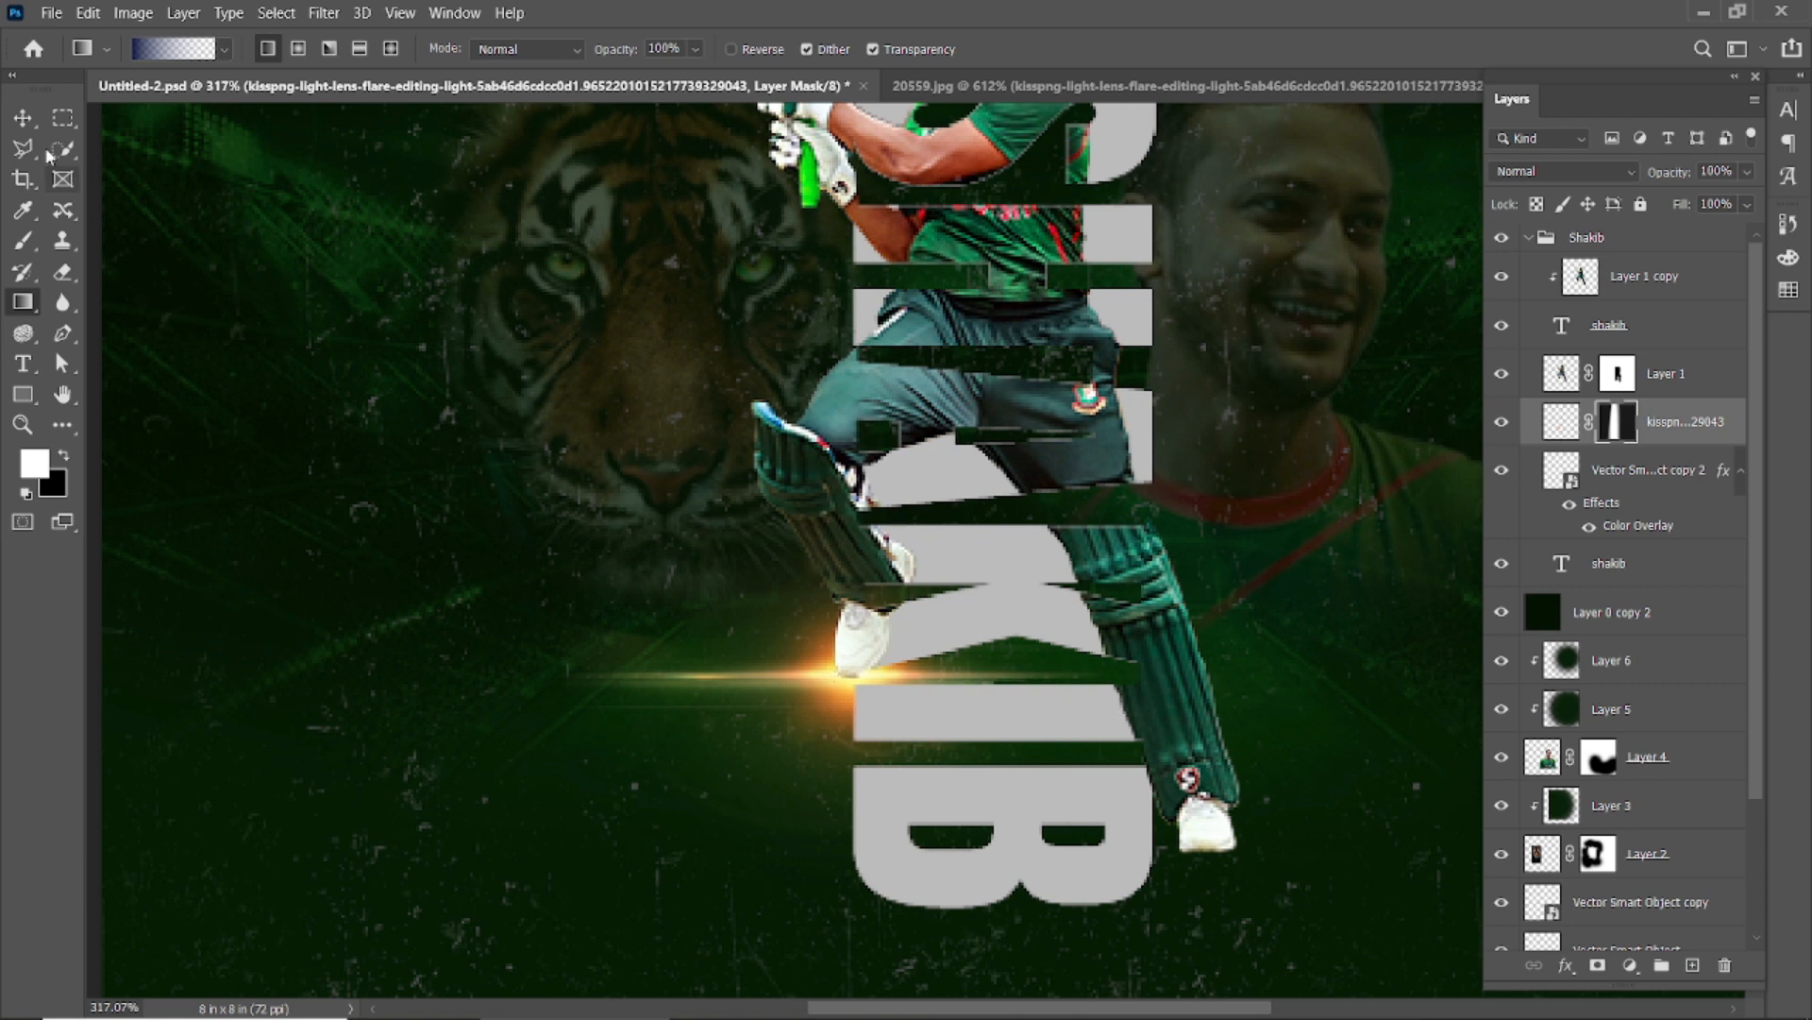
click(23, 117)
click(912, 723)
scroll(534, 590, down, 9)
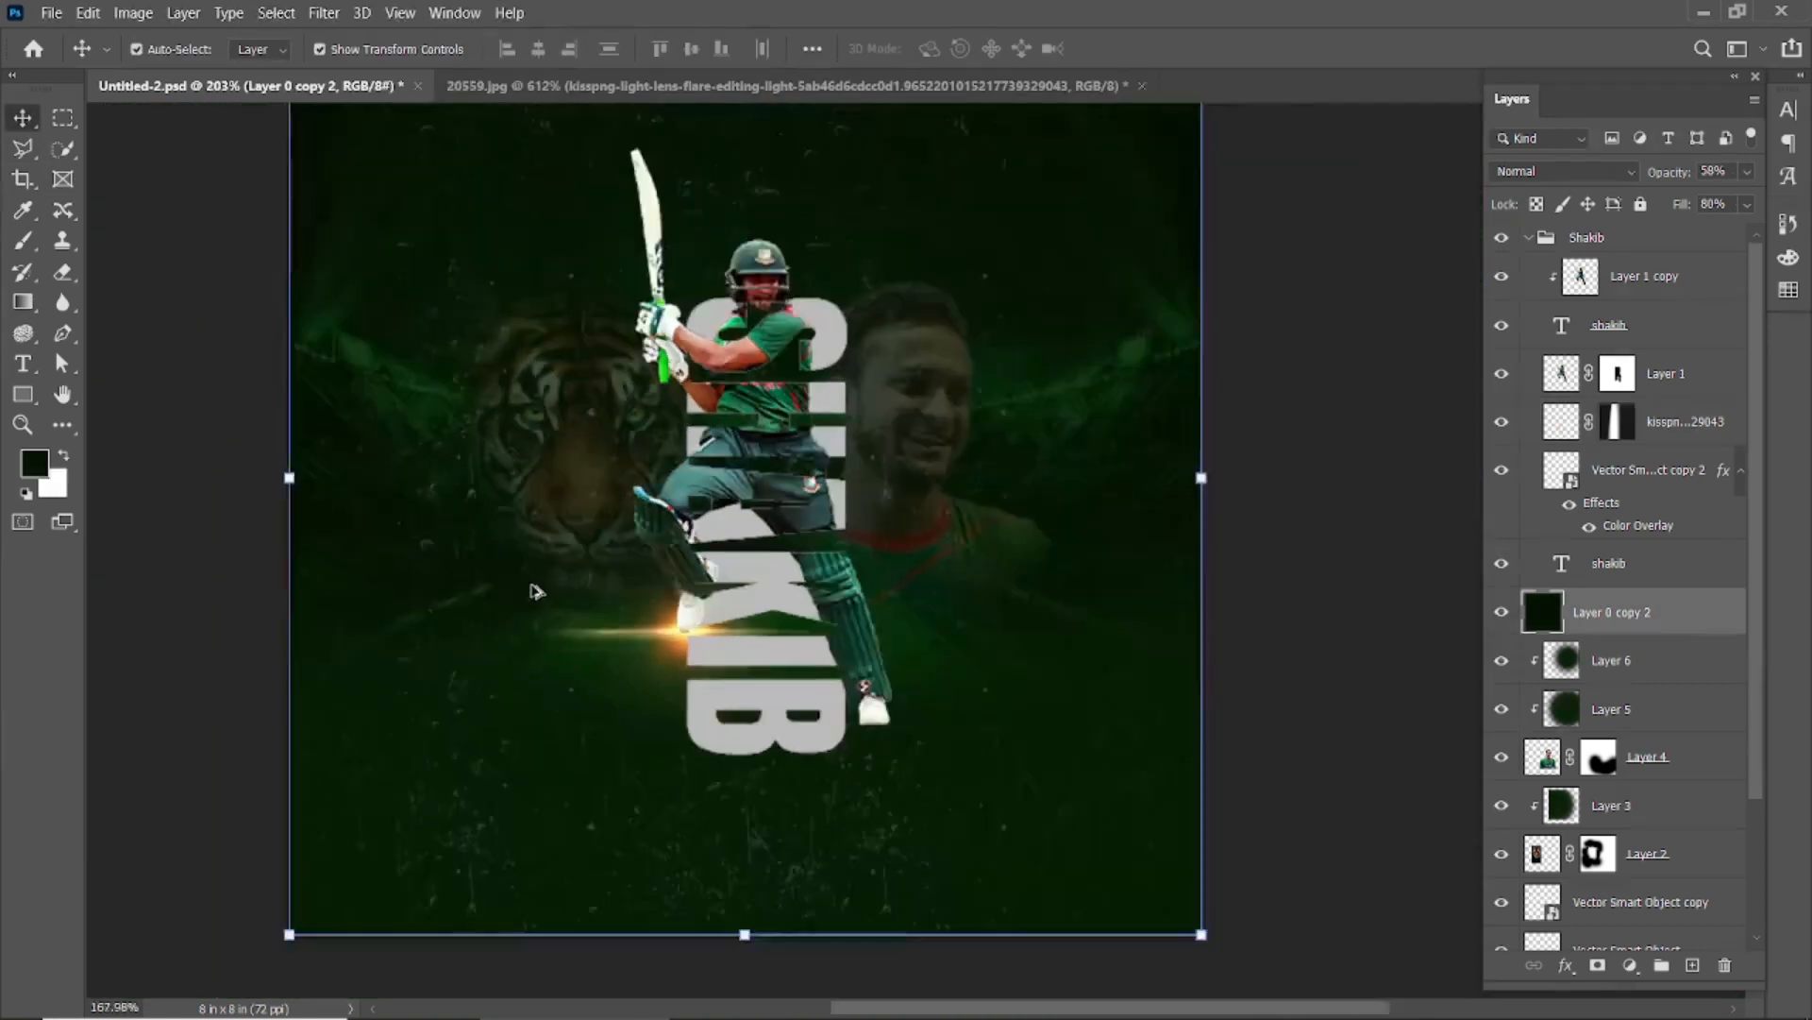
click(525, 592)
scroll(1048, 627, up, 4)
scroll(1049, 625, down, 4)
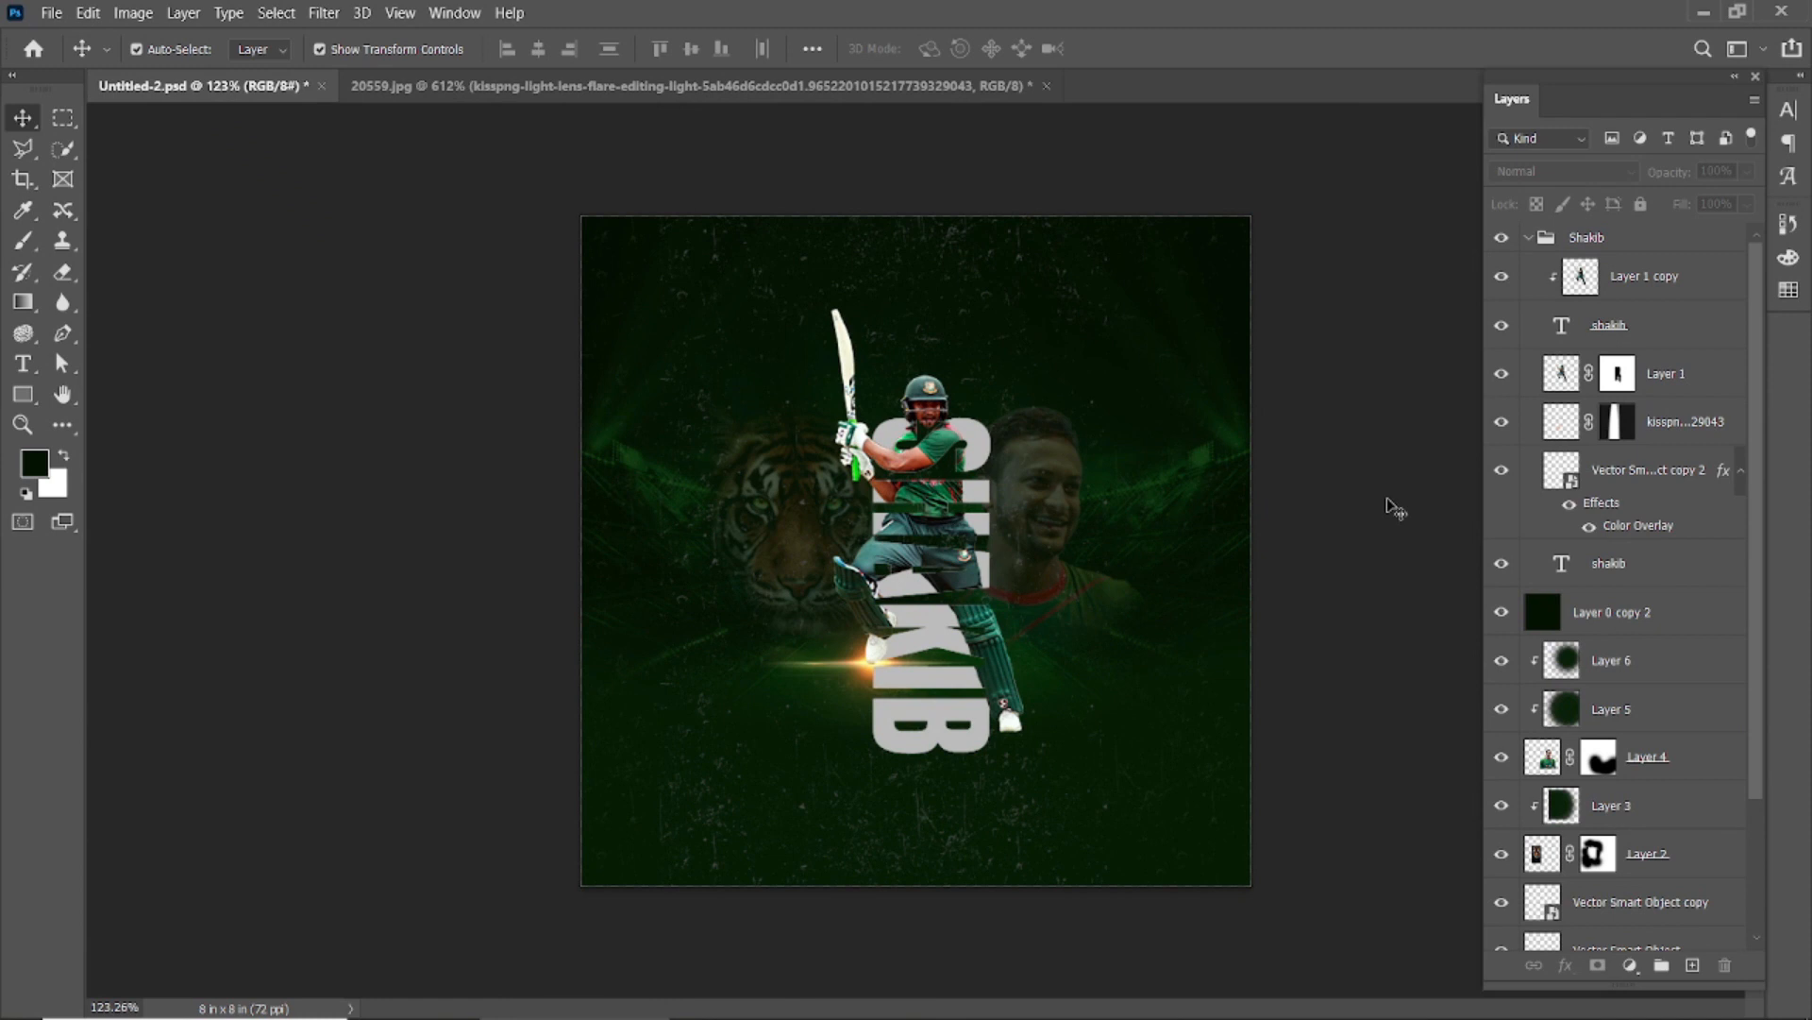
Collapse the Shakib group and raise the opacity of the dark green overlay layer directly beneath it
click(1548, 240)
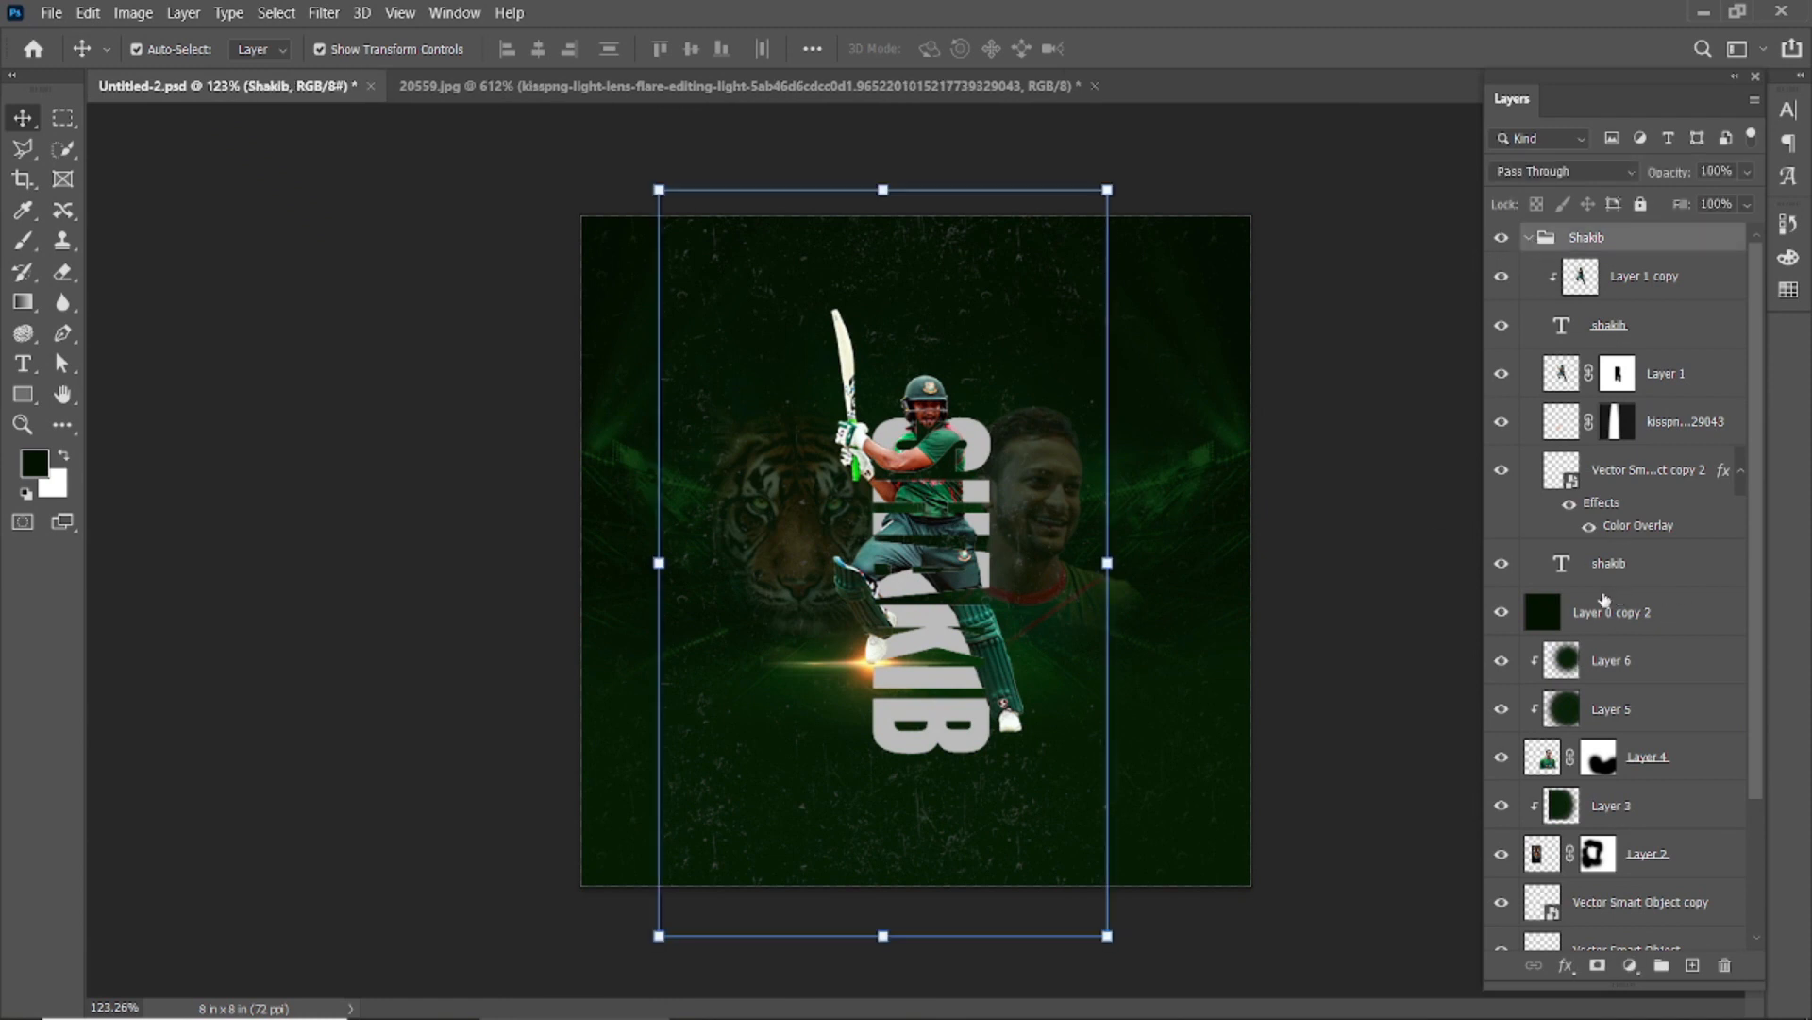
click(1529, 239)
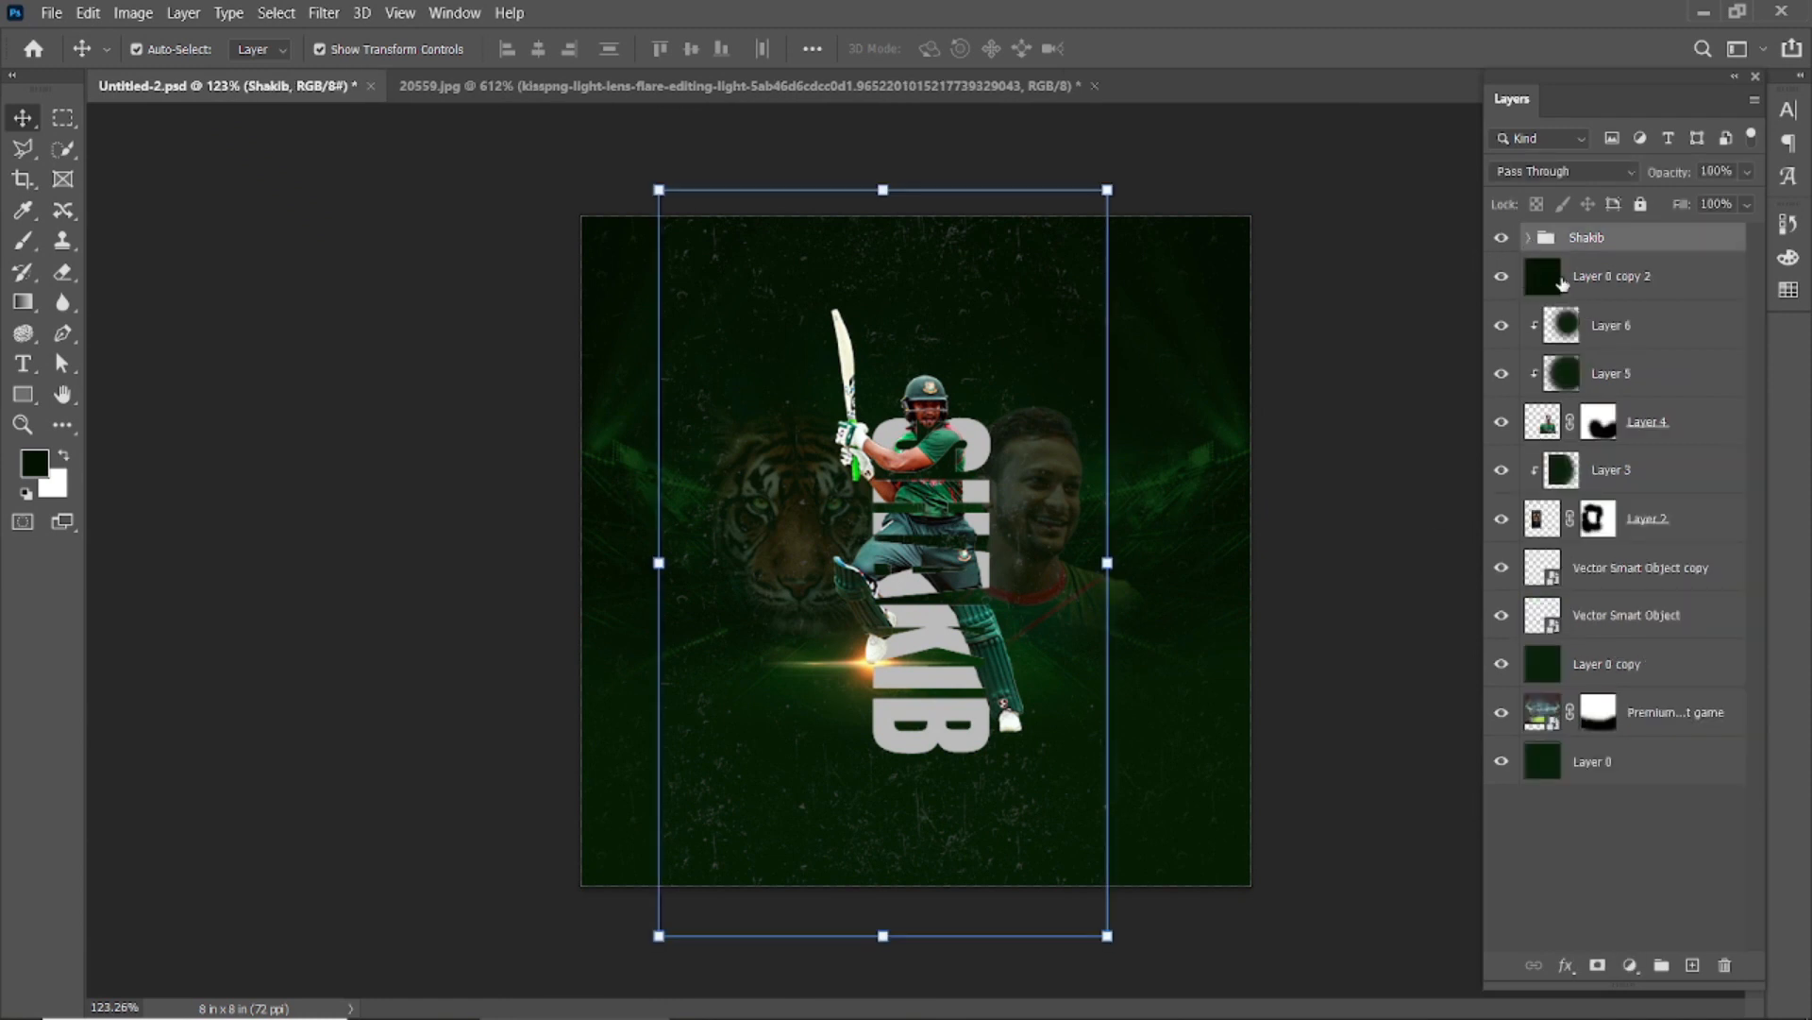
click(1562, 283)
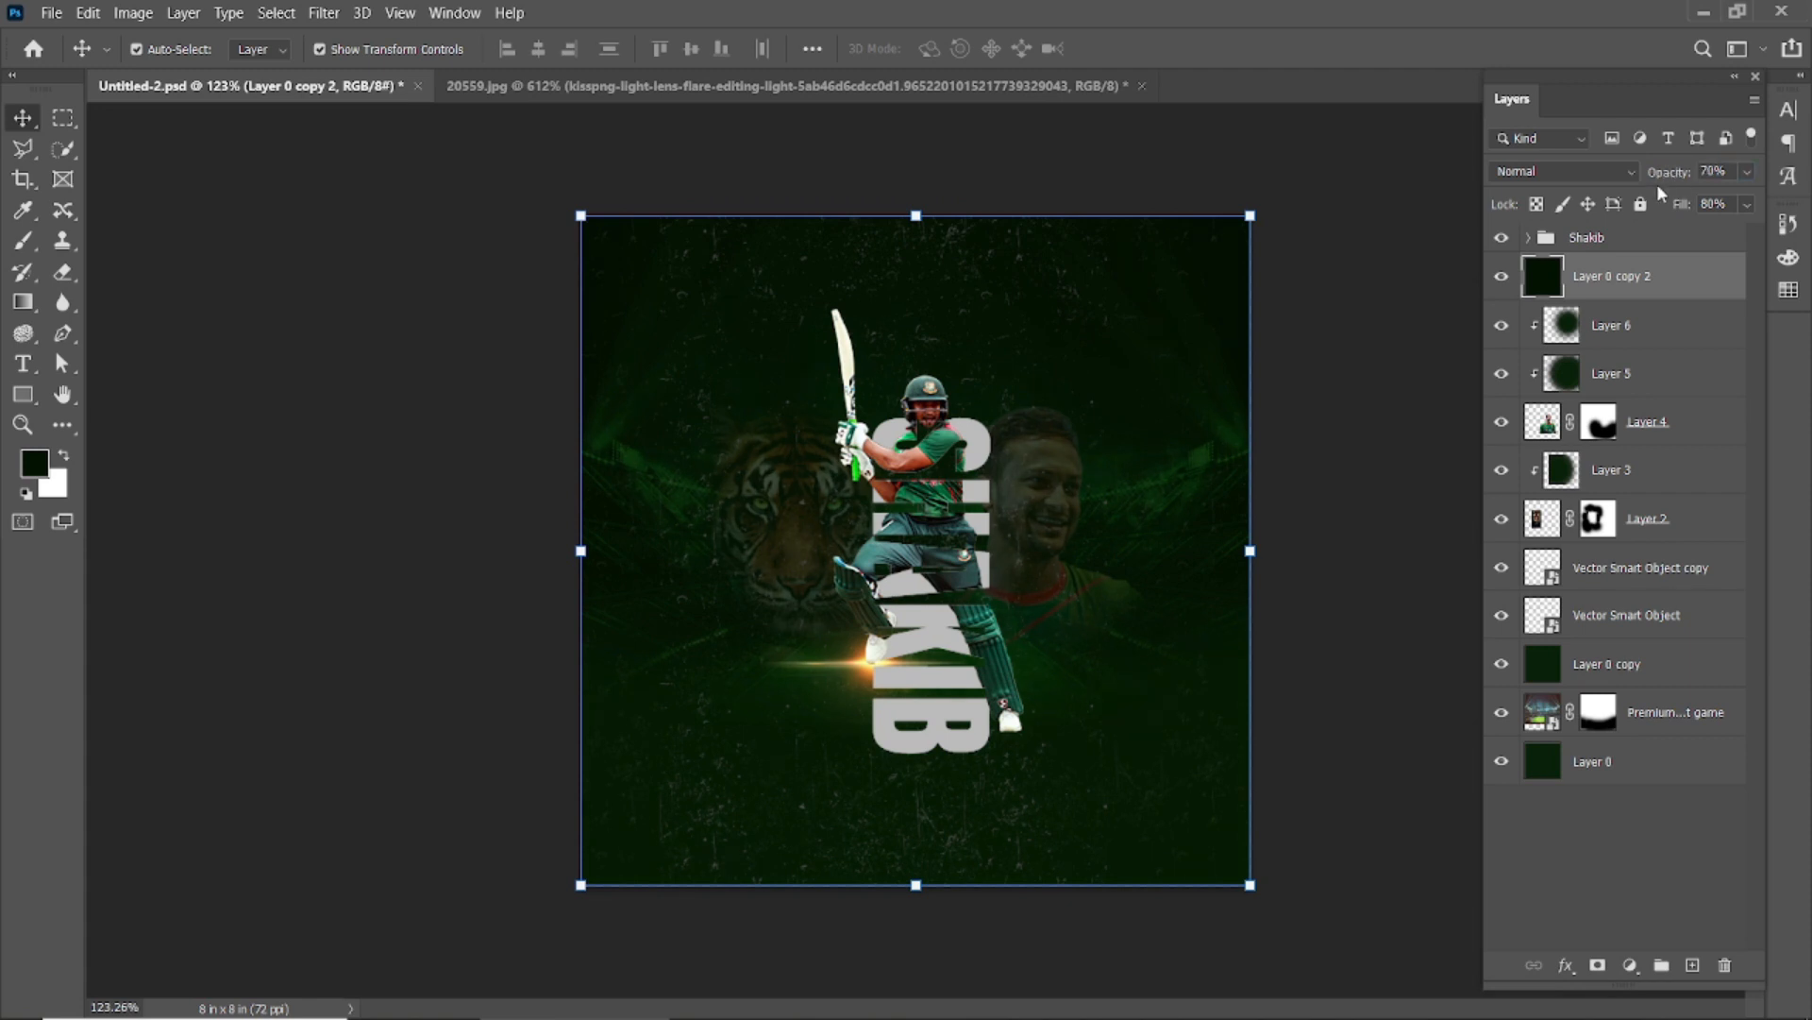
click(1395, 447)
Create a new empty layer between the Shakib group and the dark green overlay
click(949, 644)
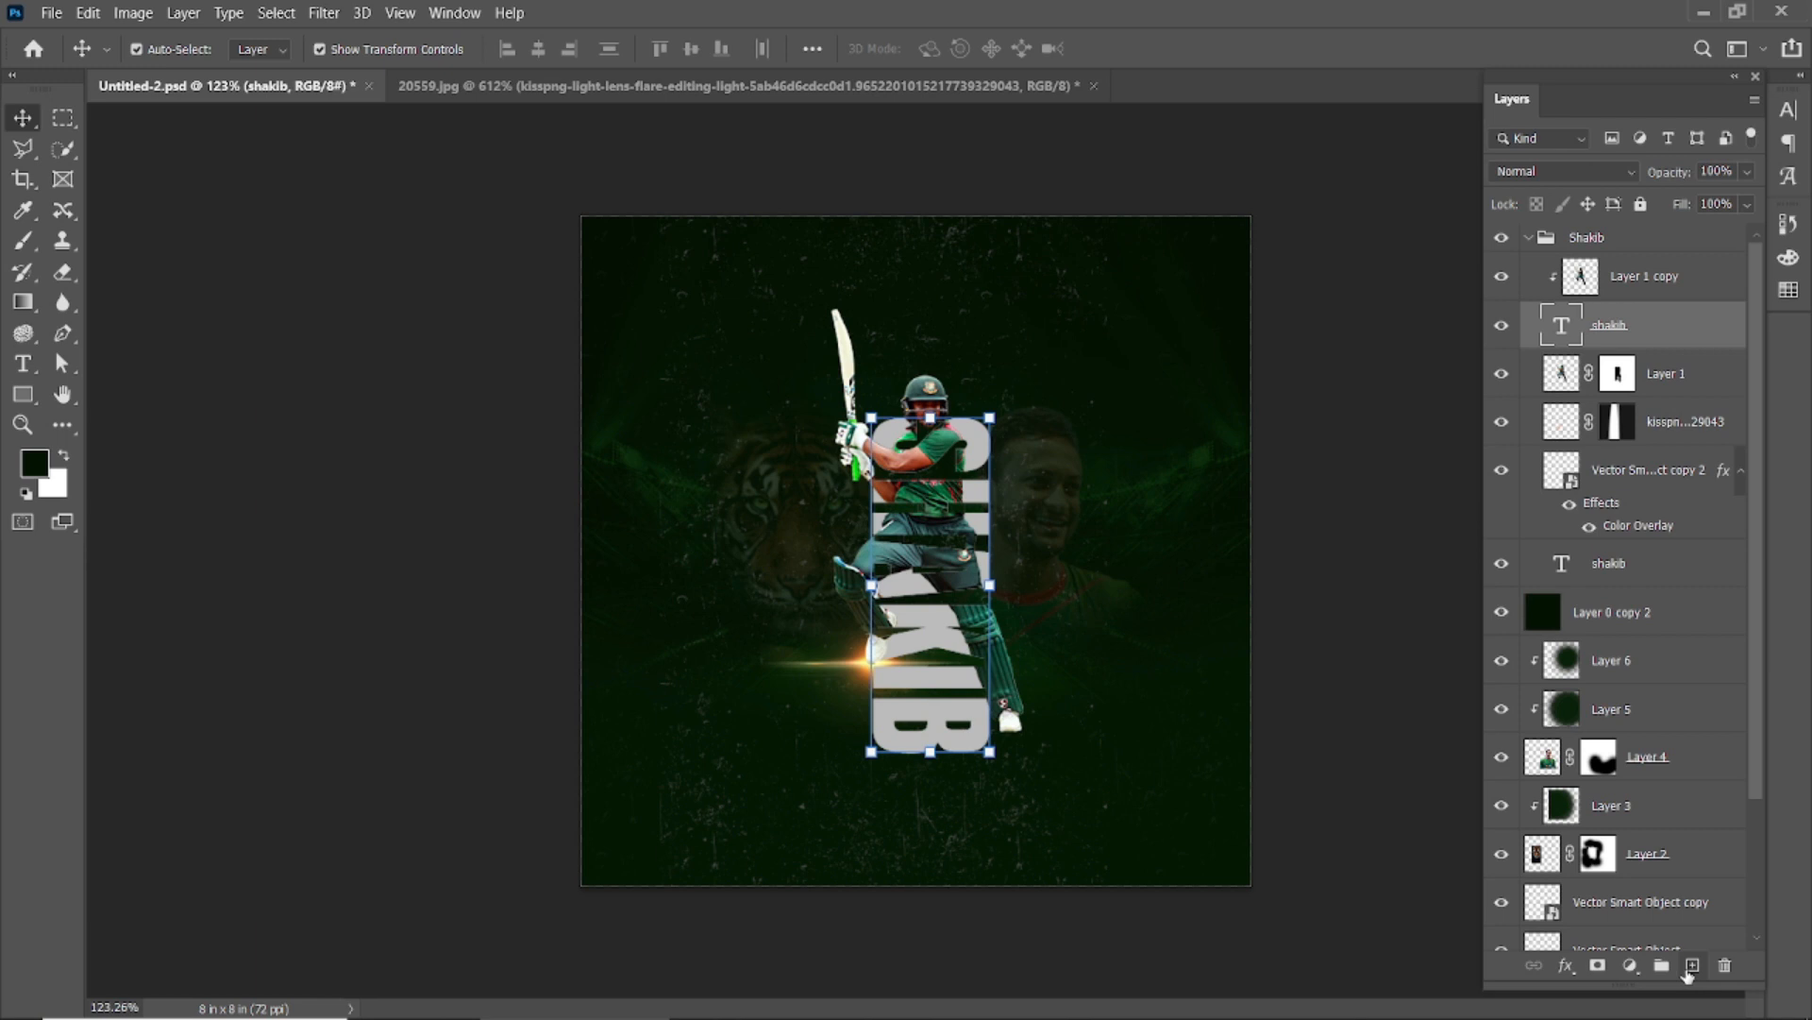
click(1690, 966)
drag(1650, 342, 1662, 640)
Paint one soft black spot with a 125 px brush on the new layer, below the lens flare
click(23, 241)
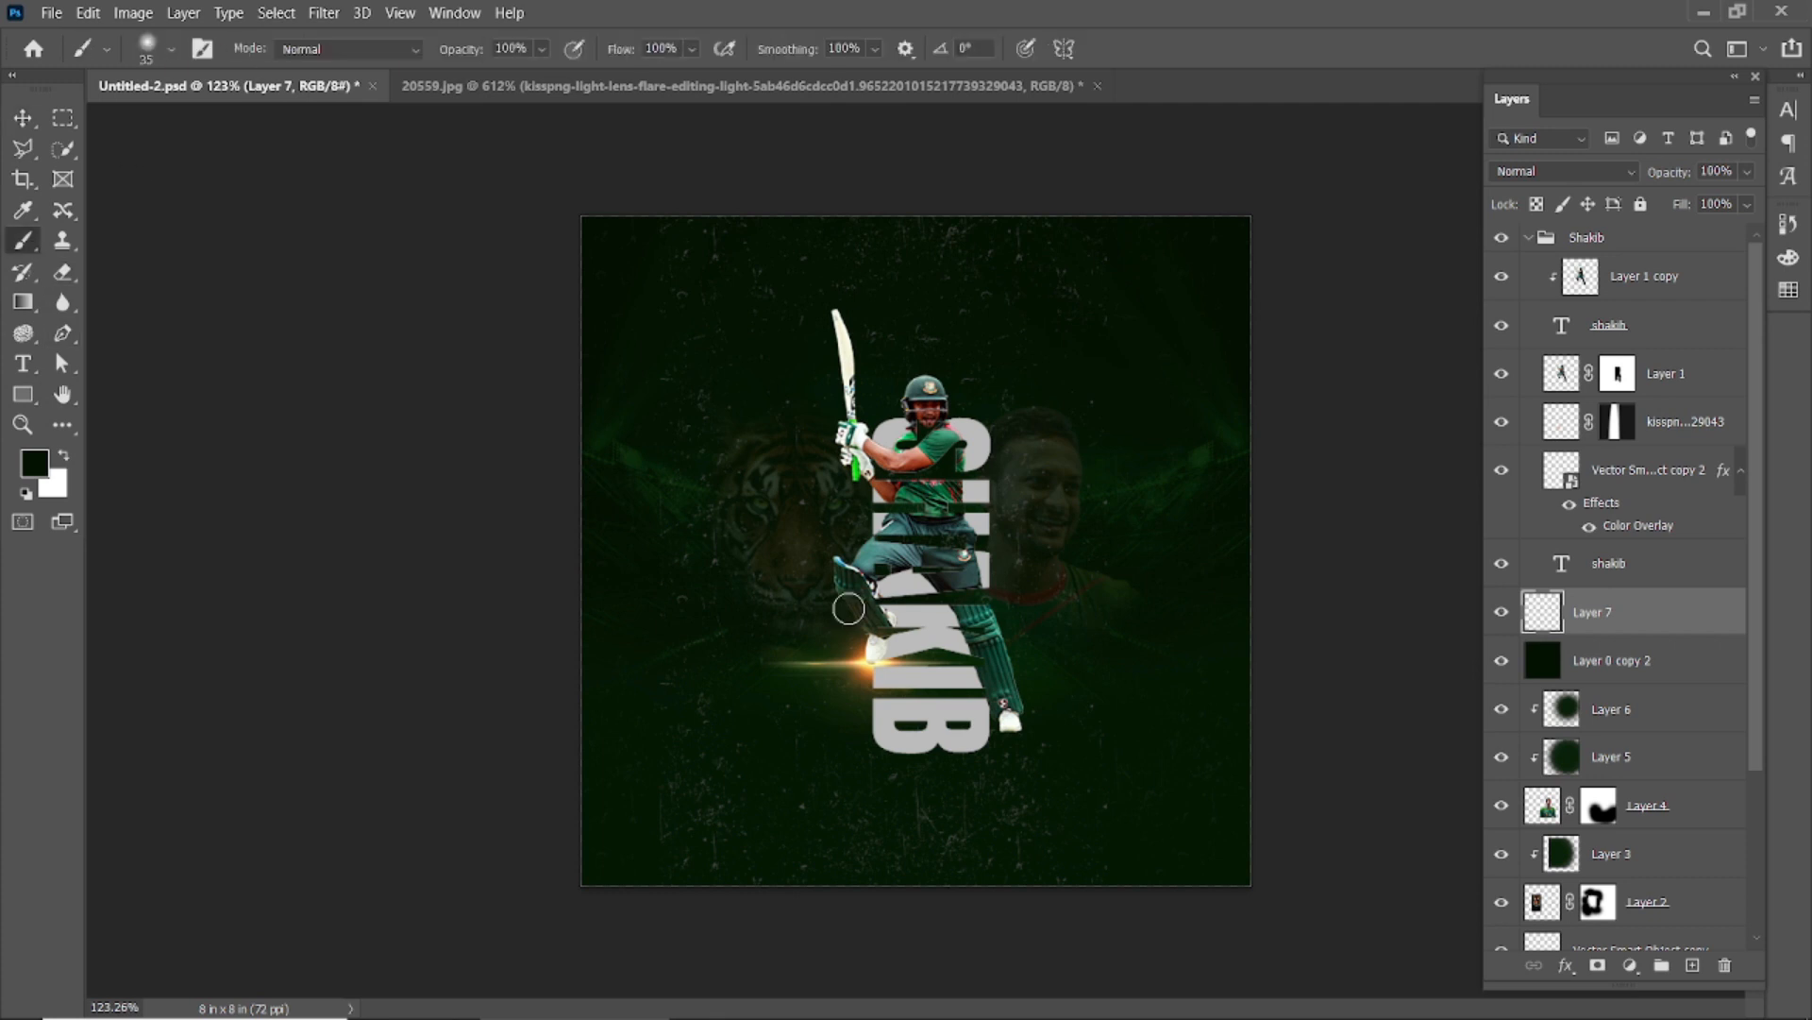
key(bracketright)
key(bracketright)
key(bracketright)
key(bracketright)
key(bracketright)
key(bracketright)
key(bracketright)
key(bracketright)
click(35, 463)
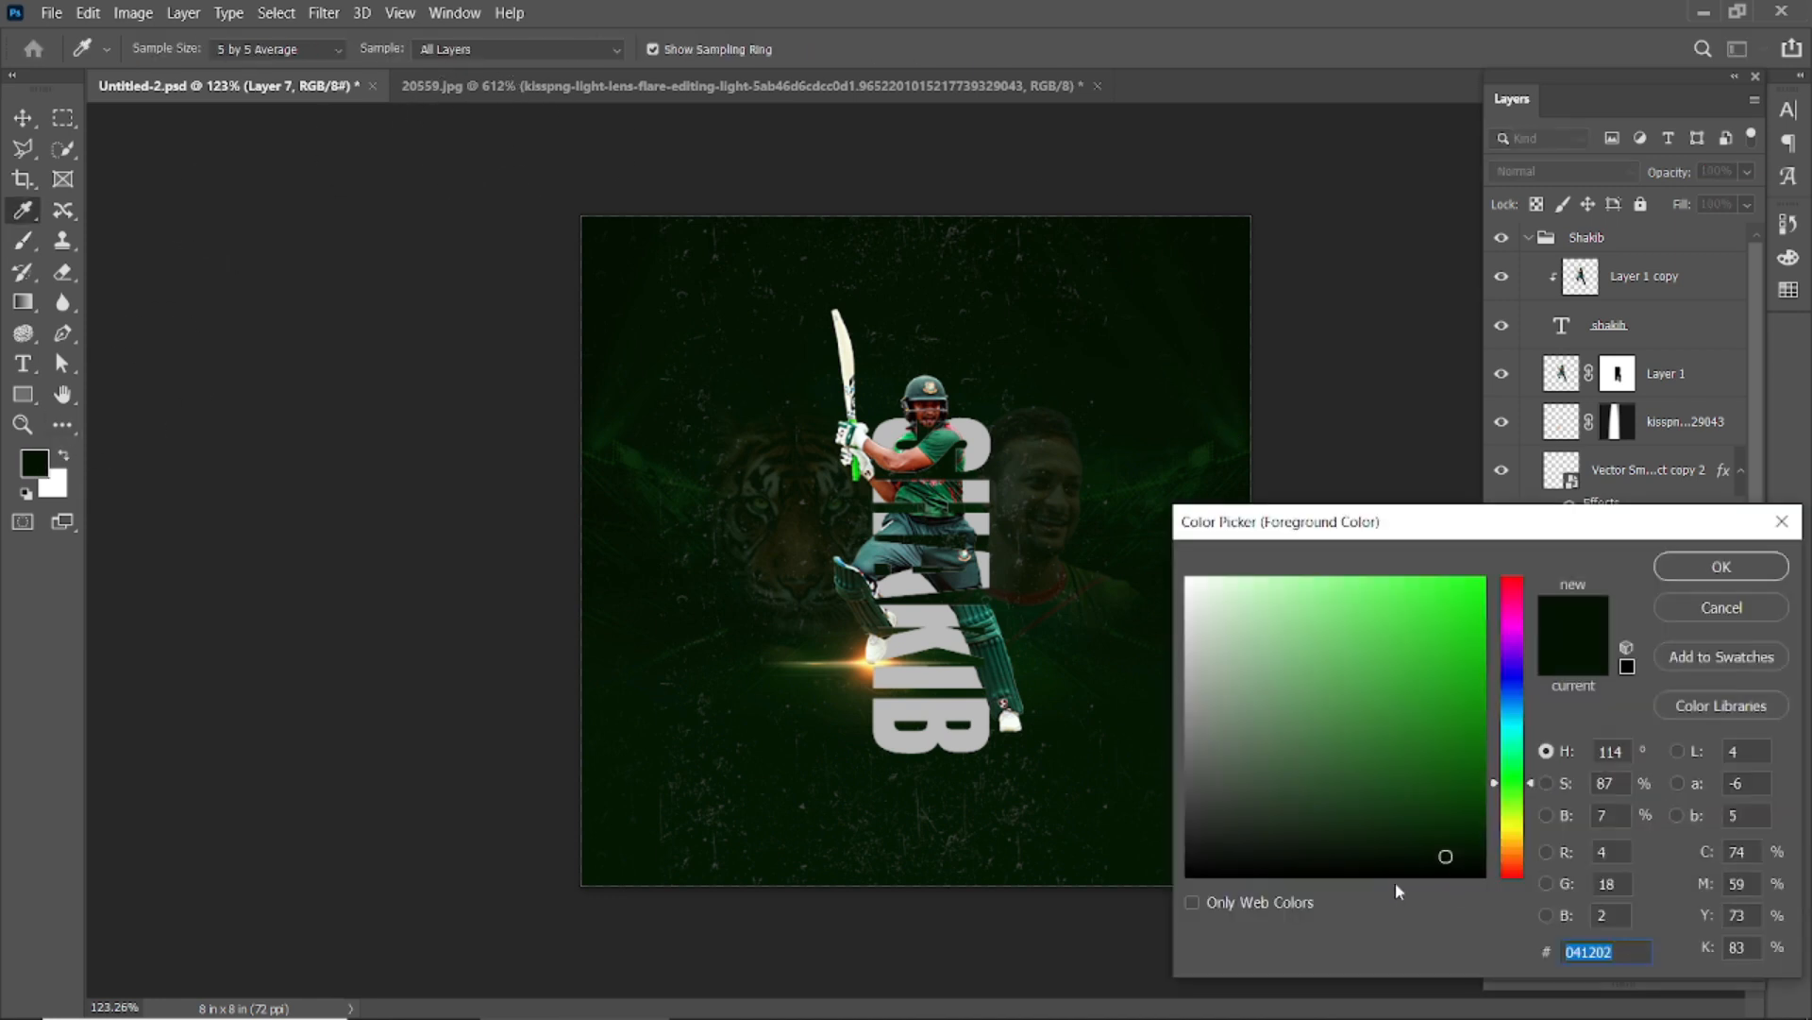
click(1666, 569)
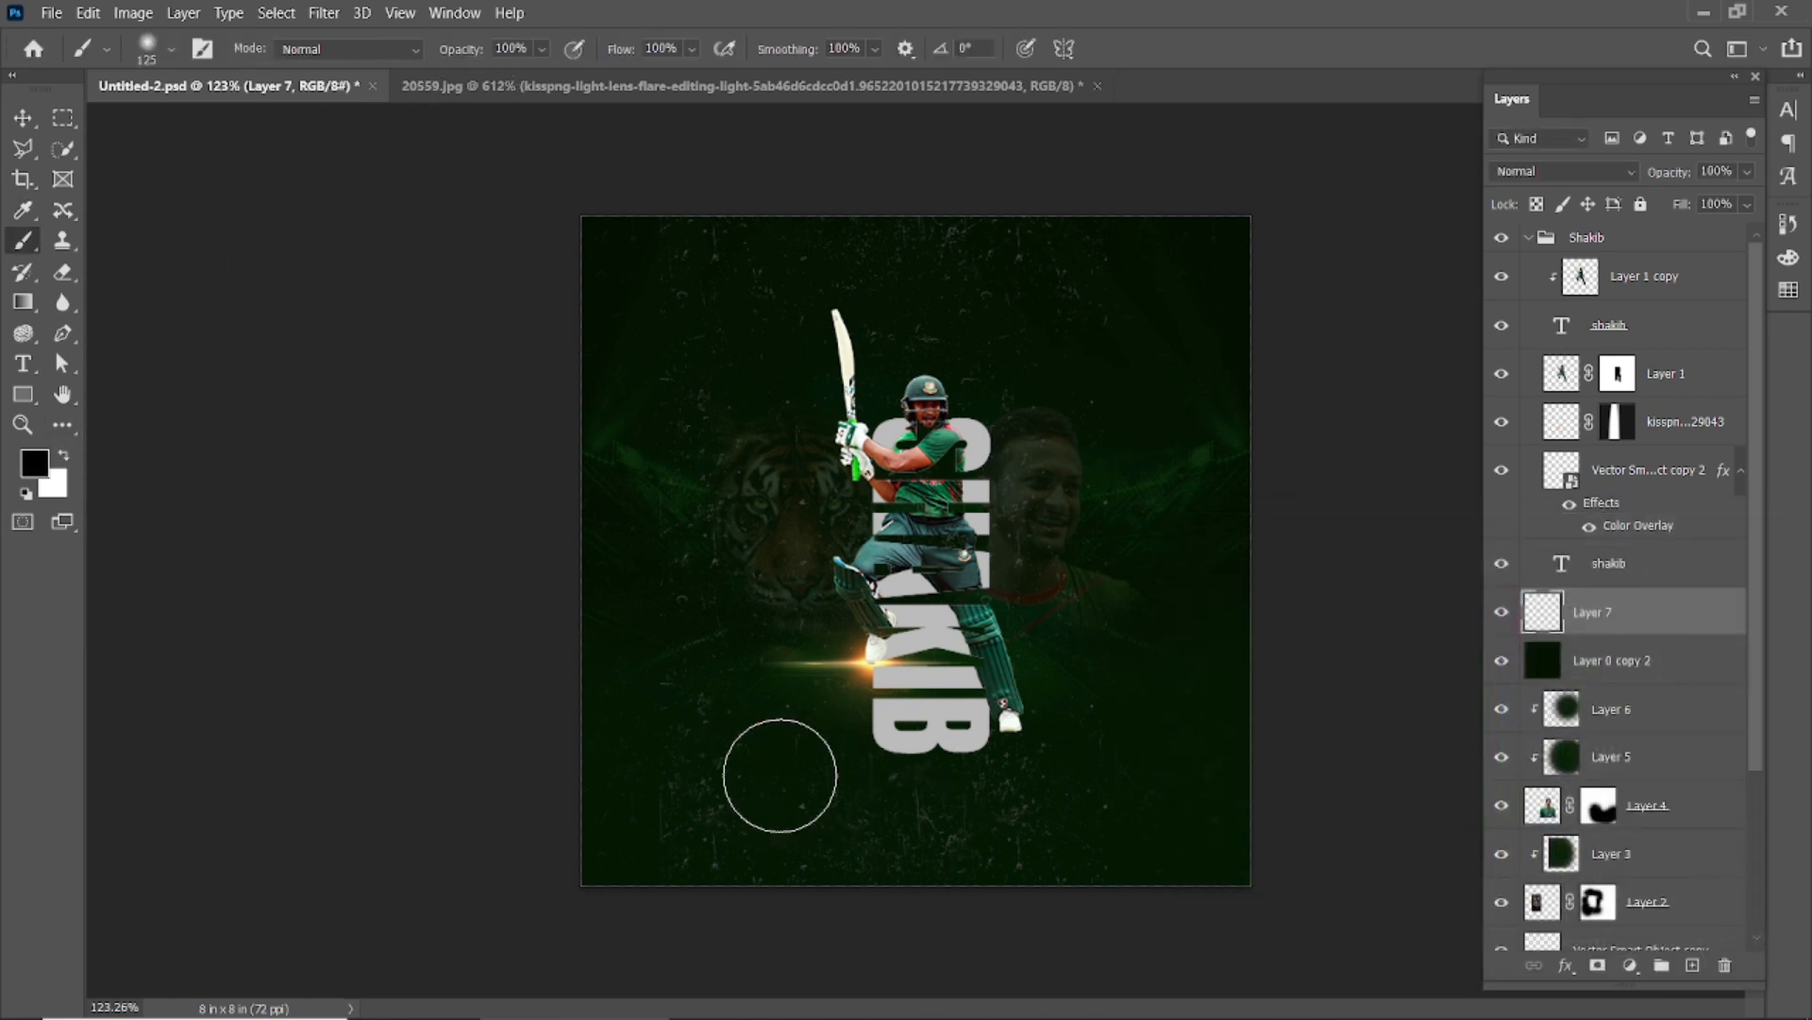
click(775, 761)
click(23, 118)
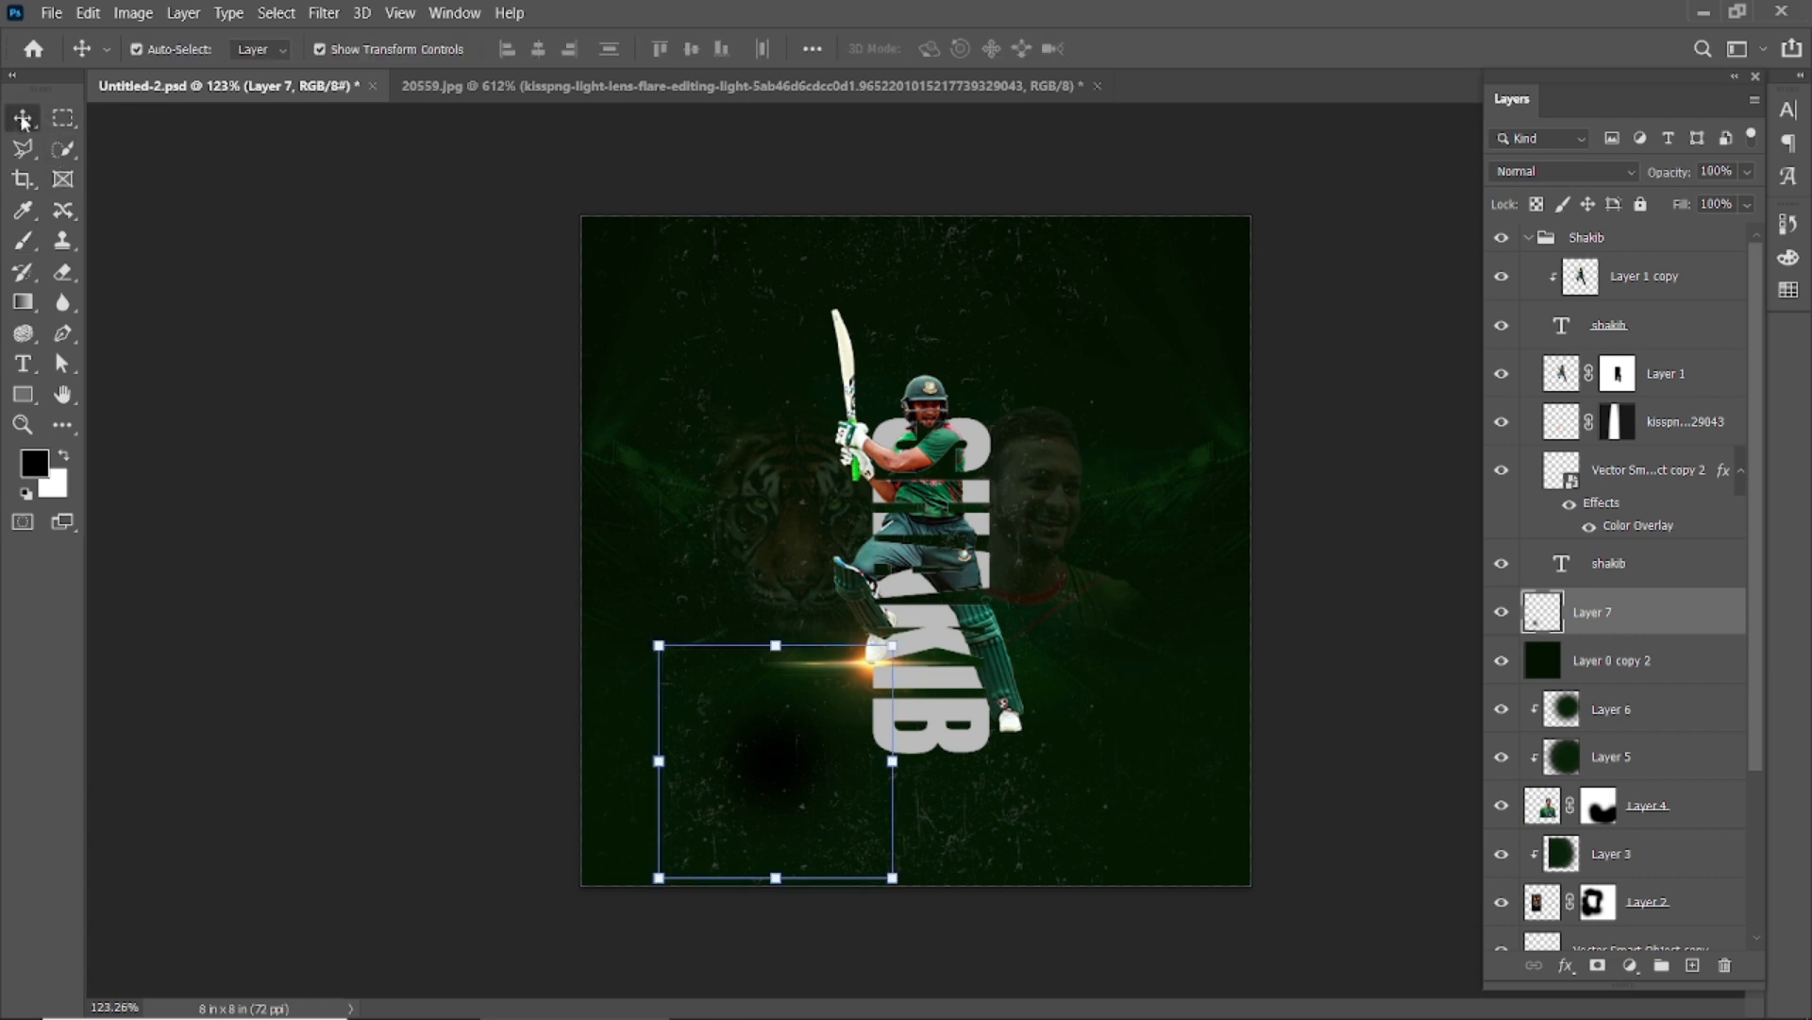
Flatten and widen the black spot into a thin shadow about 4.46 by 0.43 in and centre it beneath the SHAKIB text
click(337, 653)
scroll(887, 836, up, 4)
click(699, 807)
scroll(745, 803, down, 1)
drag(714, 586, 1279, 804)
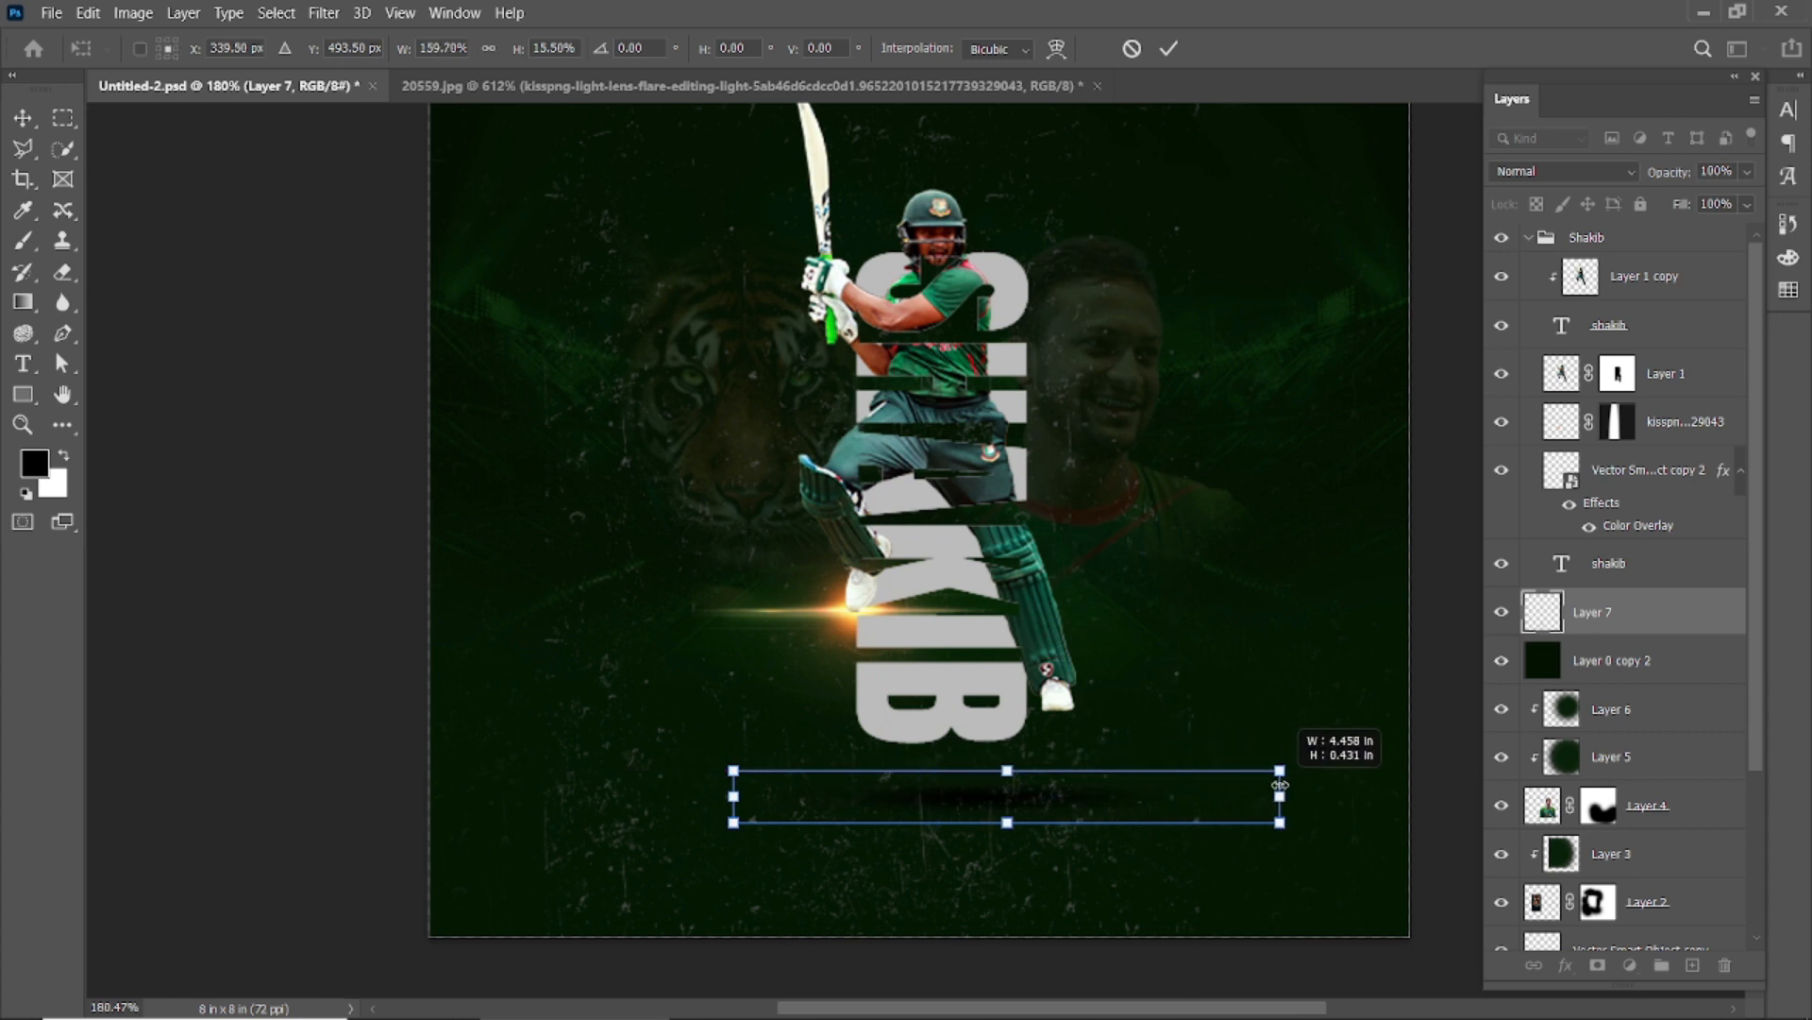
drag(1003, 809, 961, 801)
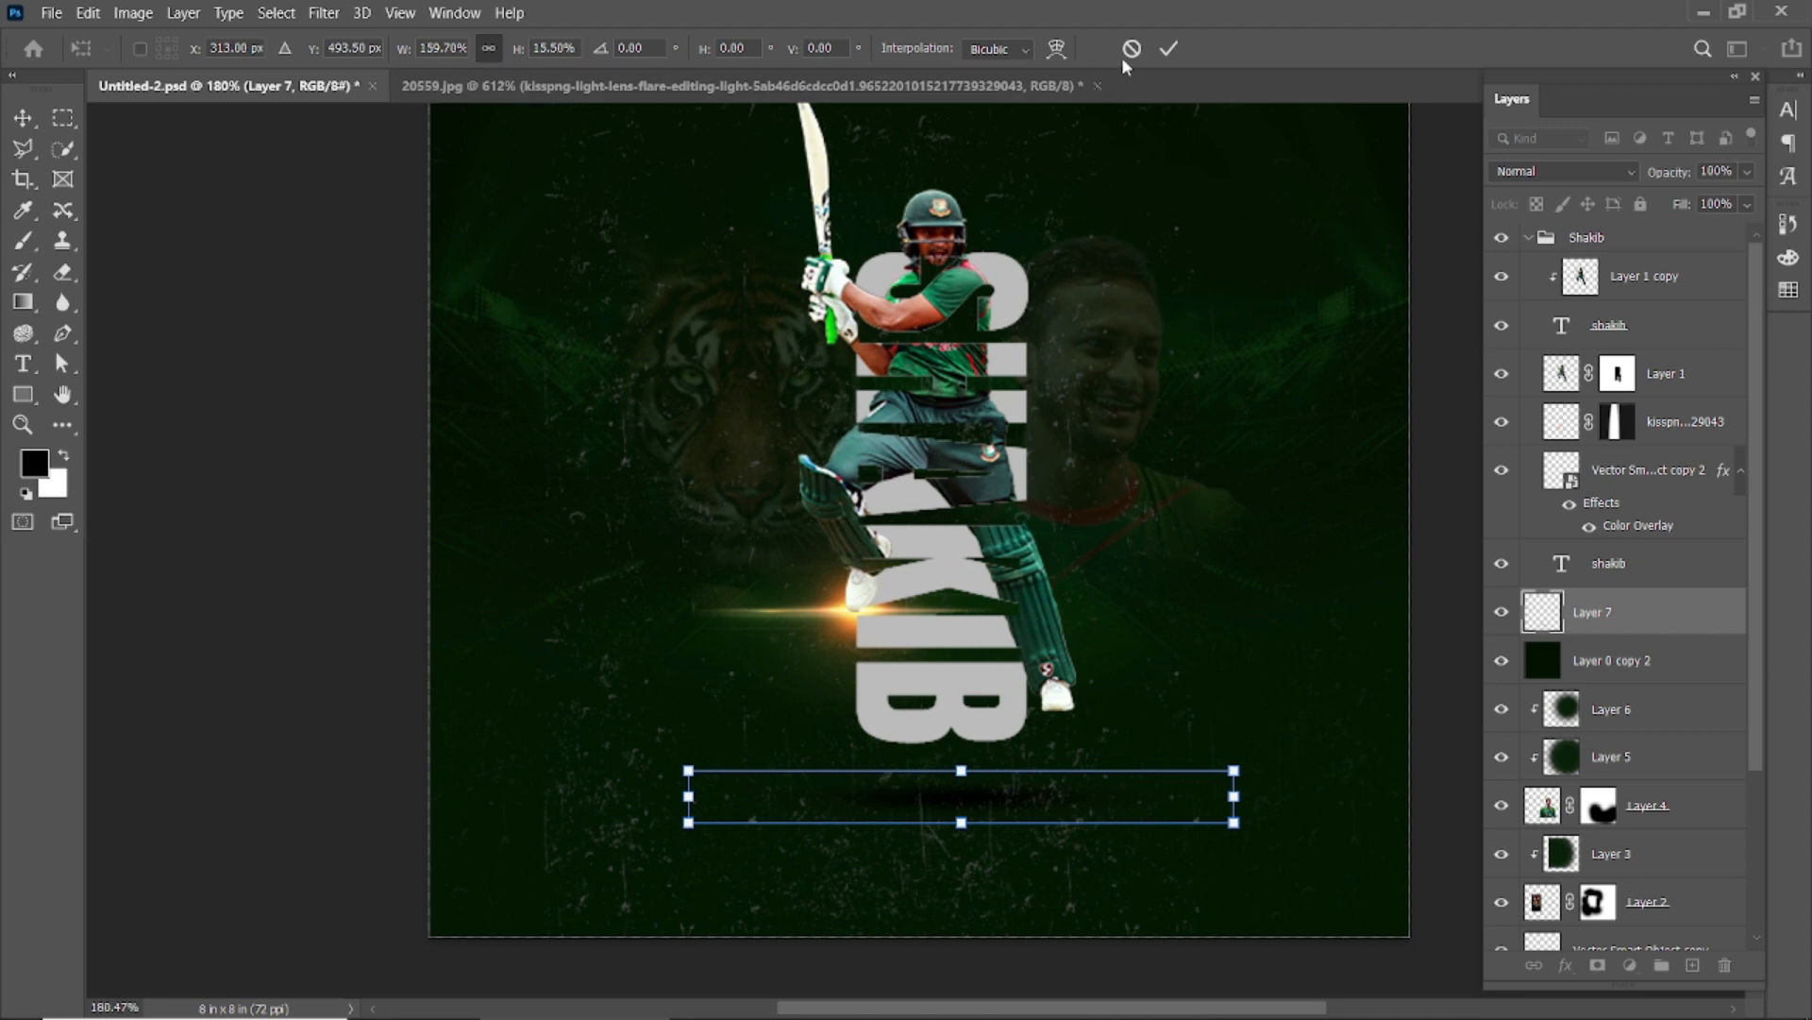
click(1169, 48)
click(345, 396)
scroll(510, 601, down, 3)
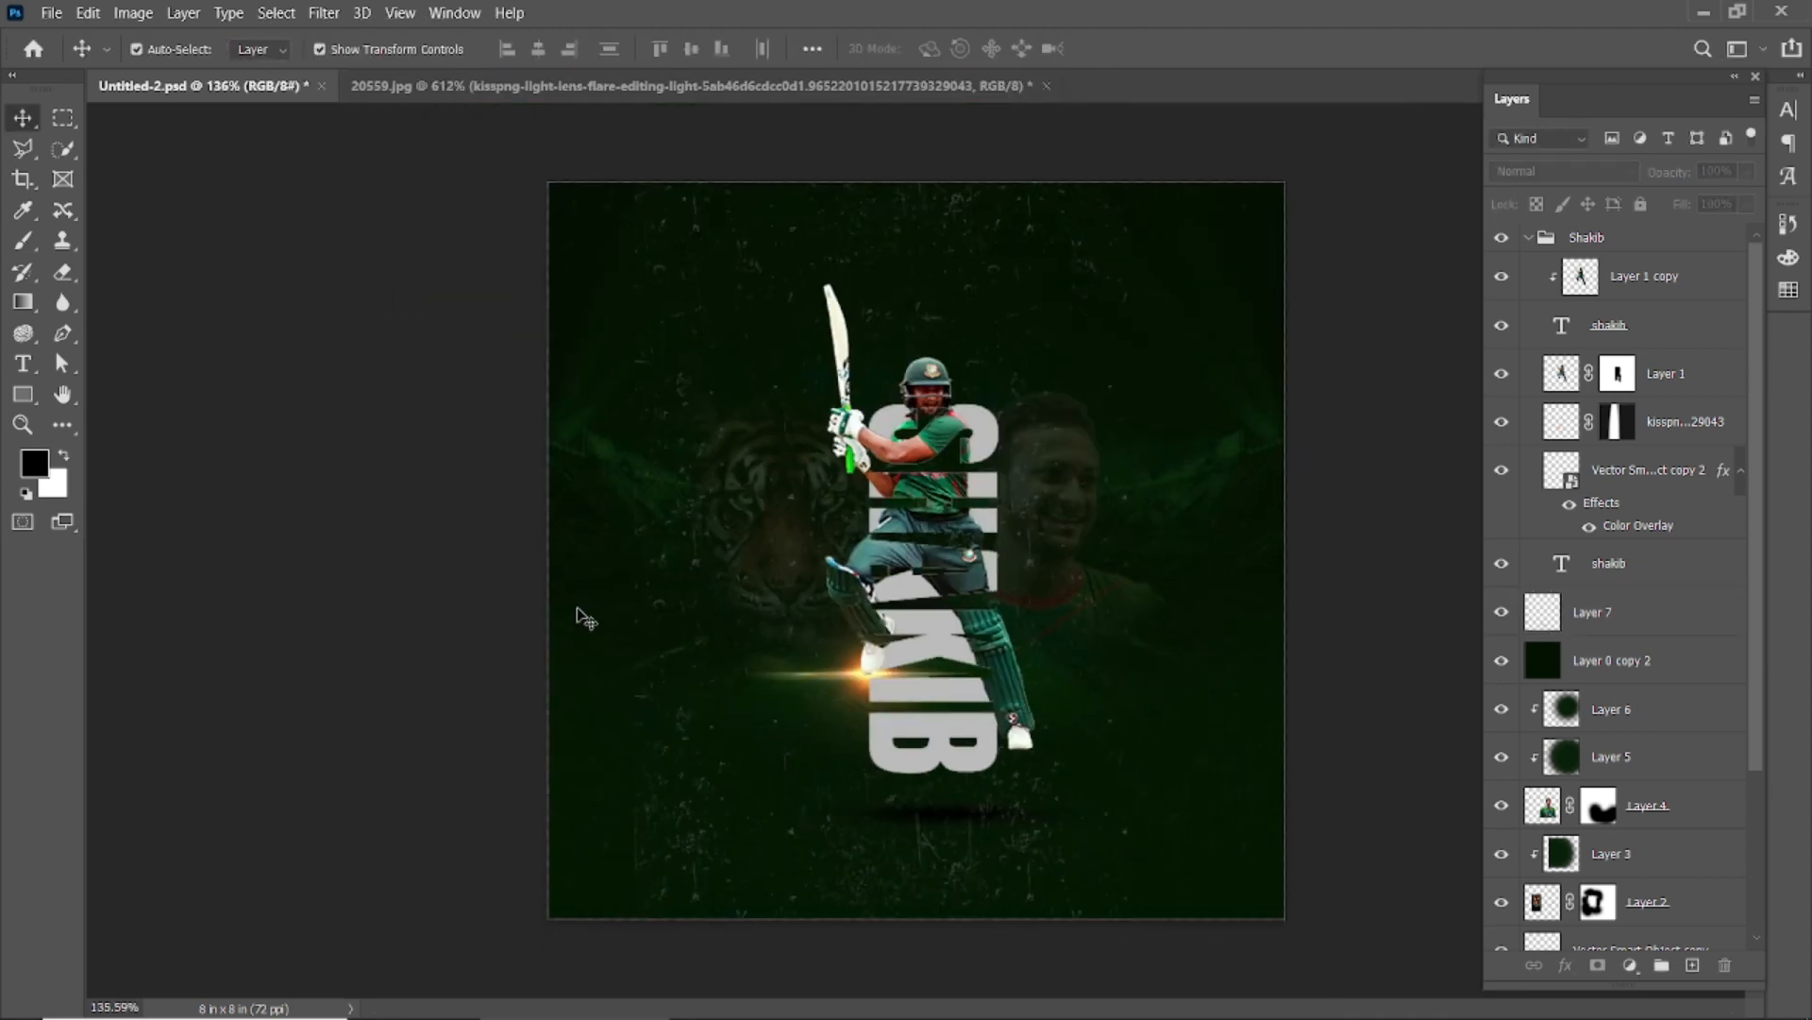
Stretch the shadow beneath the SHAKIB text to 130.50% width and recentre it under the batsman
scroll(1007, 855, up, 4)
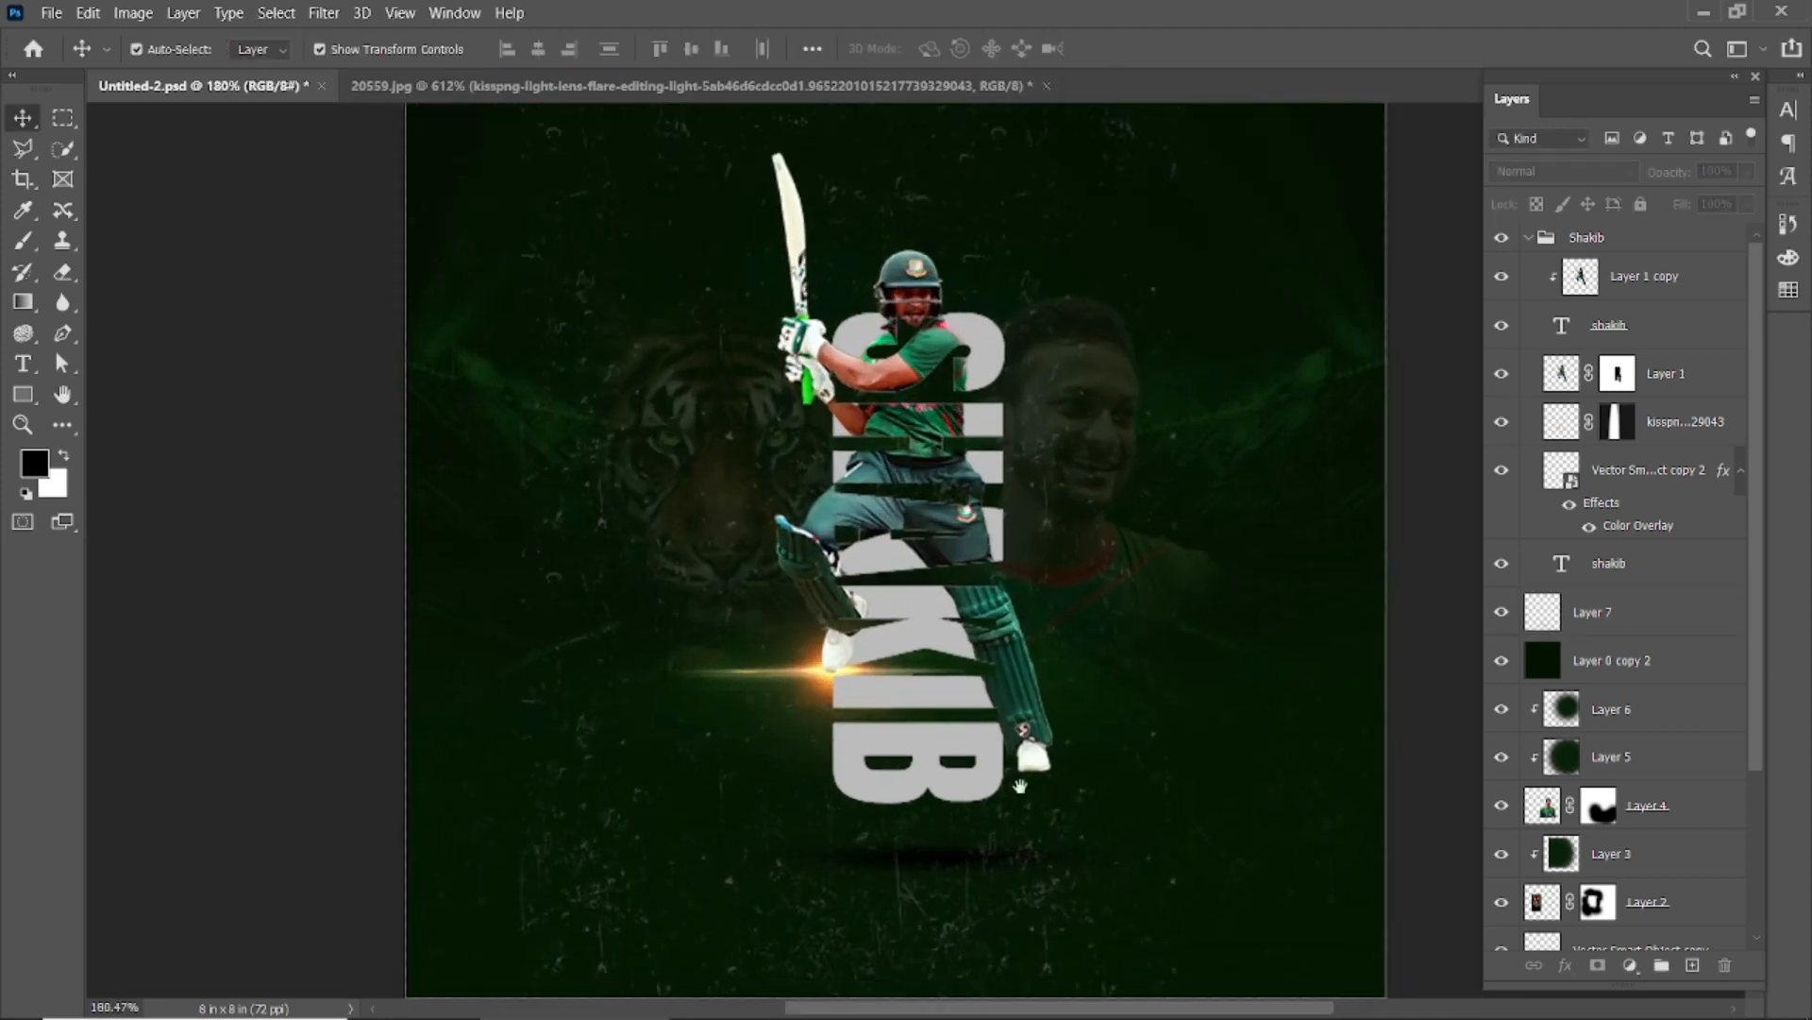
click(835, 765)
drag(1117, 755, 1282, 755)
drag(1003, 758, 913, 751)
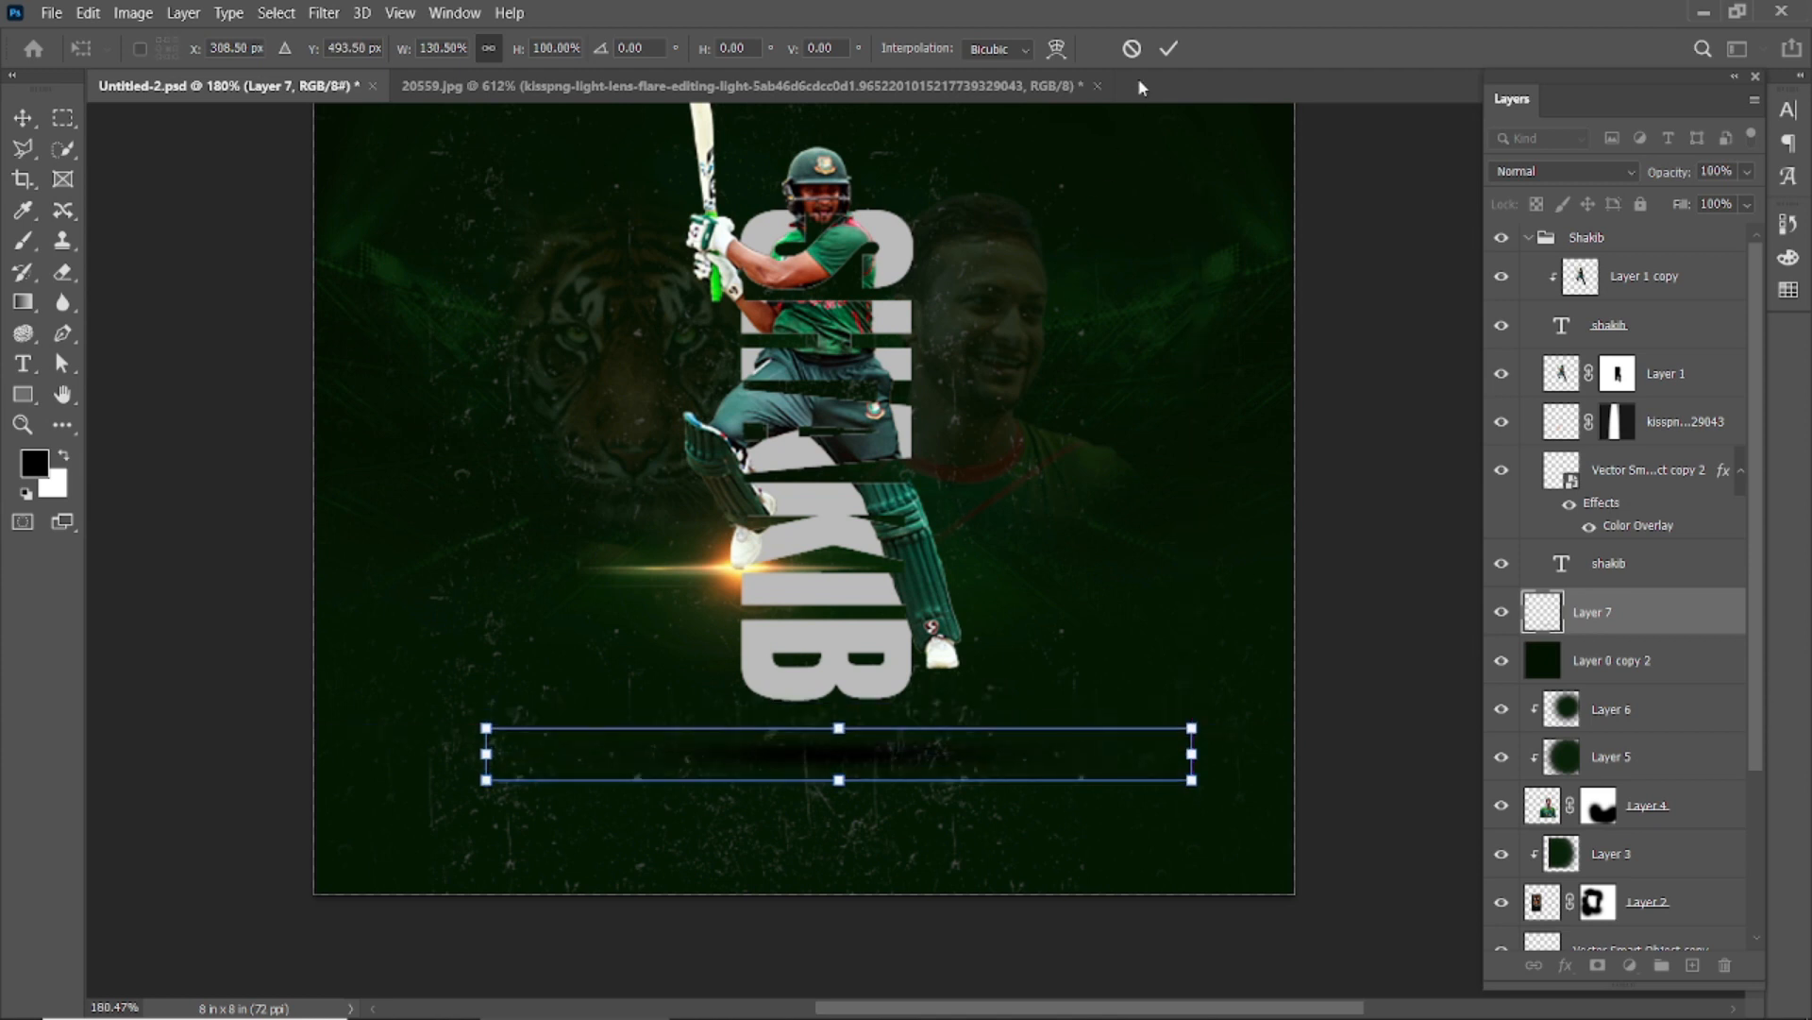
click(1169, 50)
click(1429, 321)
scroll(1163, 655, down, 5)
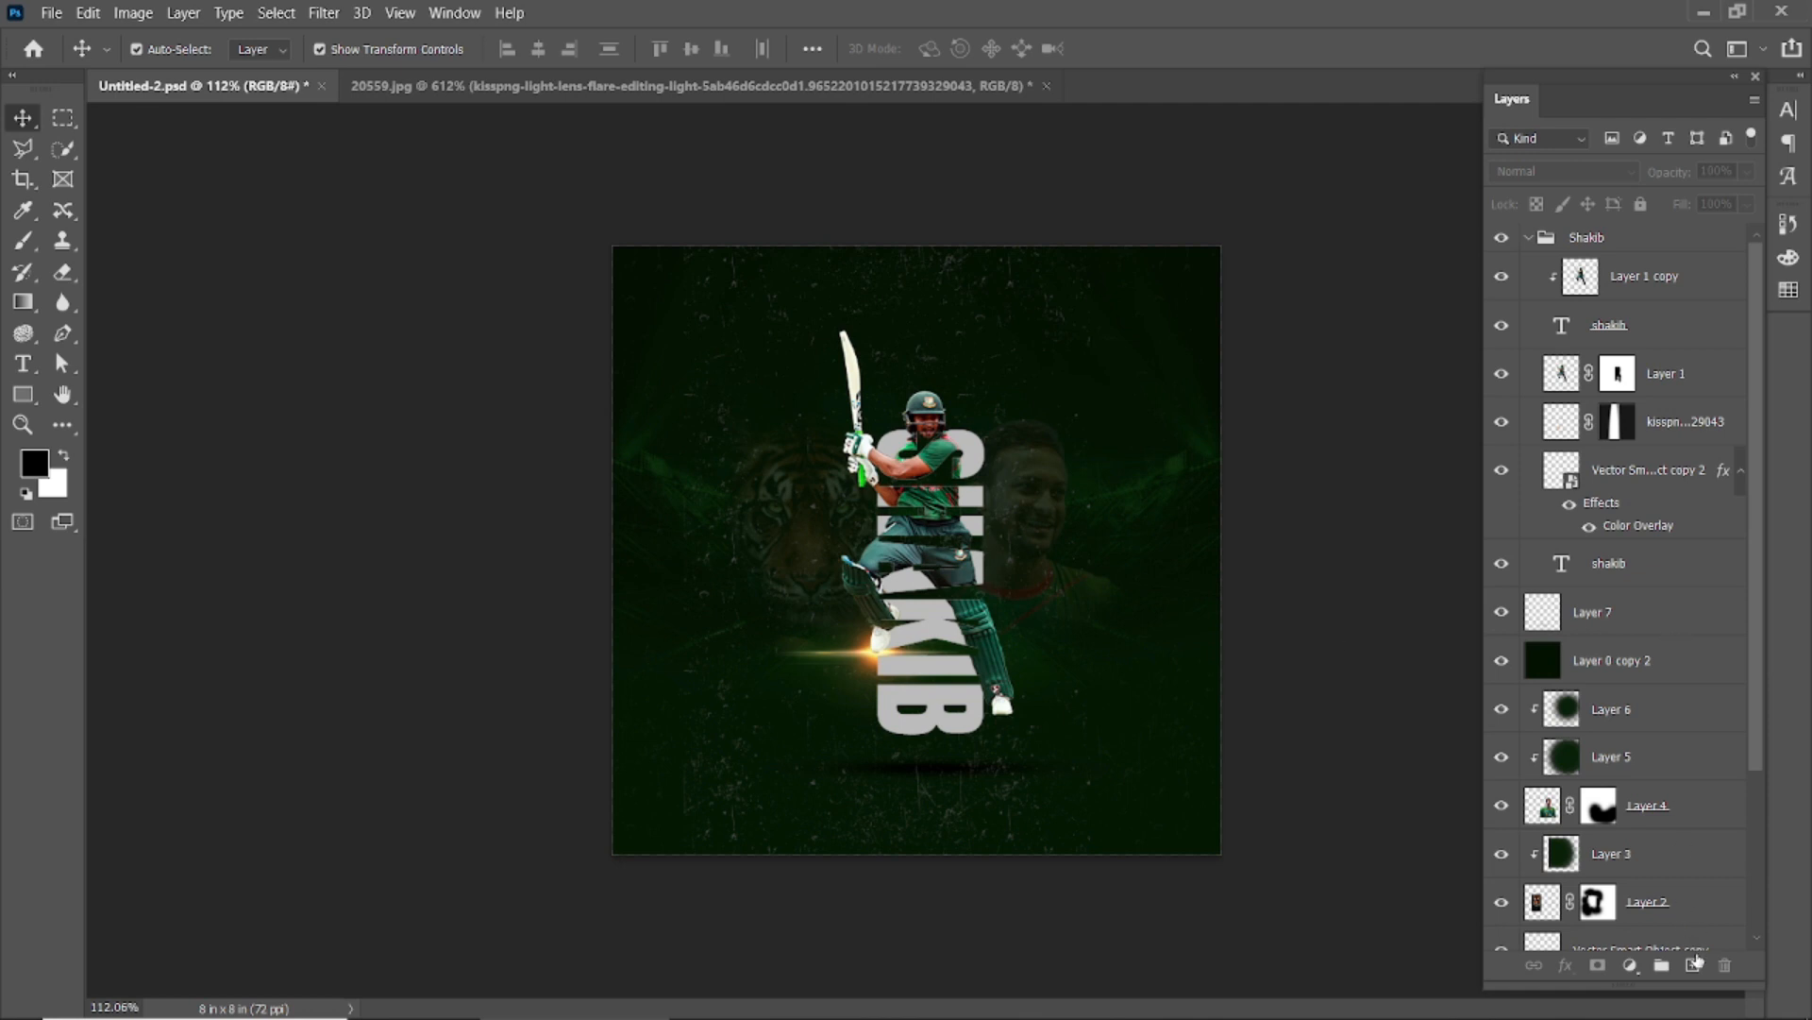
Create a new empty layer above the Shakib group at the top of the layer stack
click(1695, 963)
click(1530, 238)
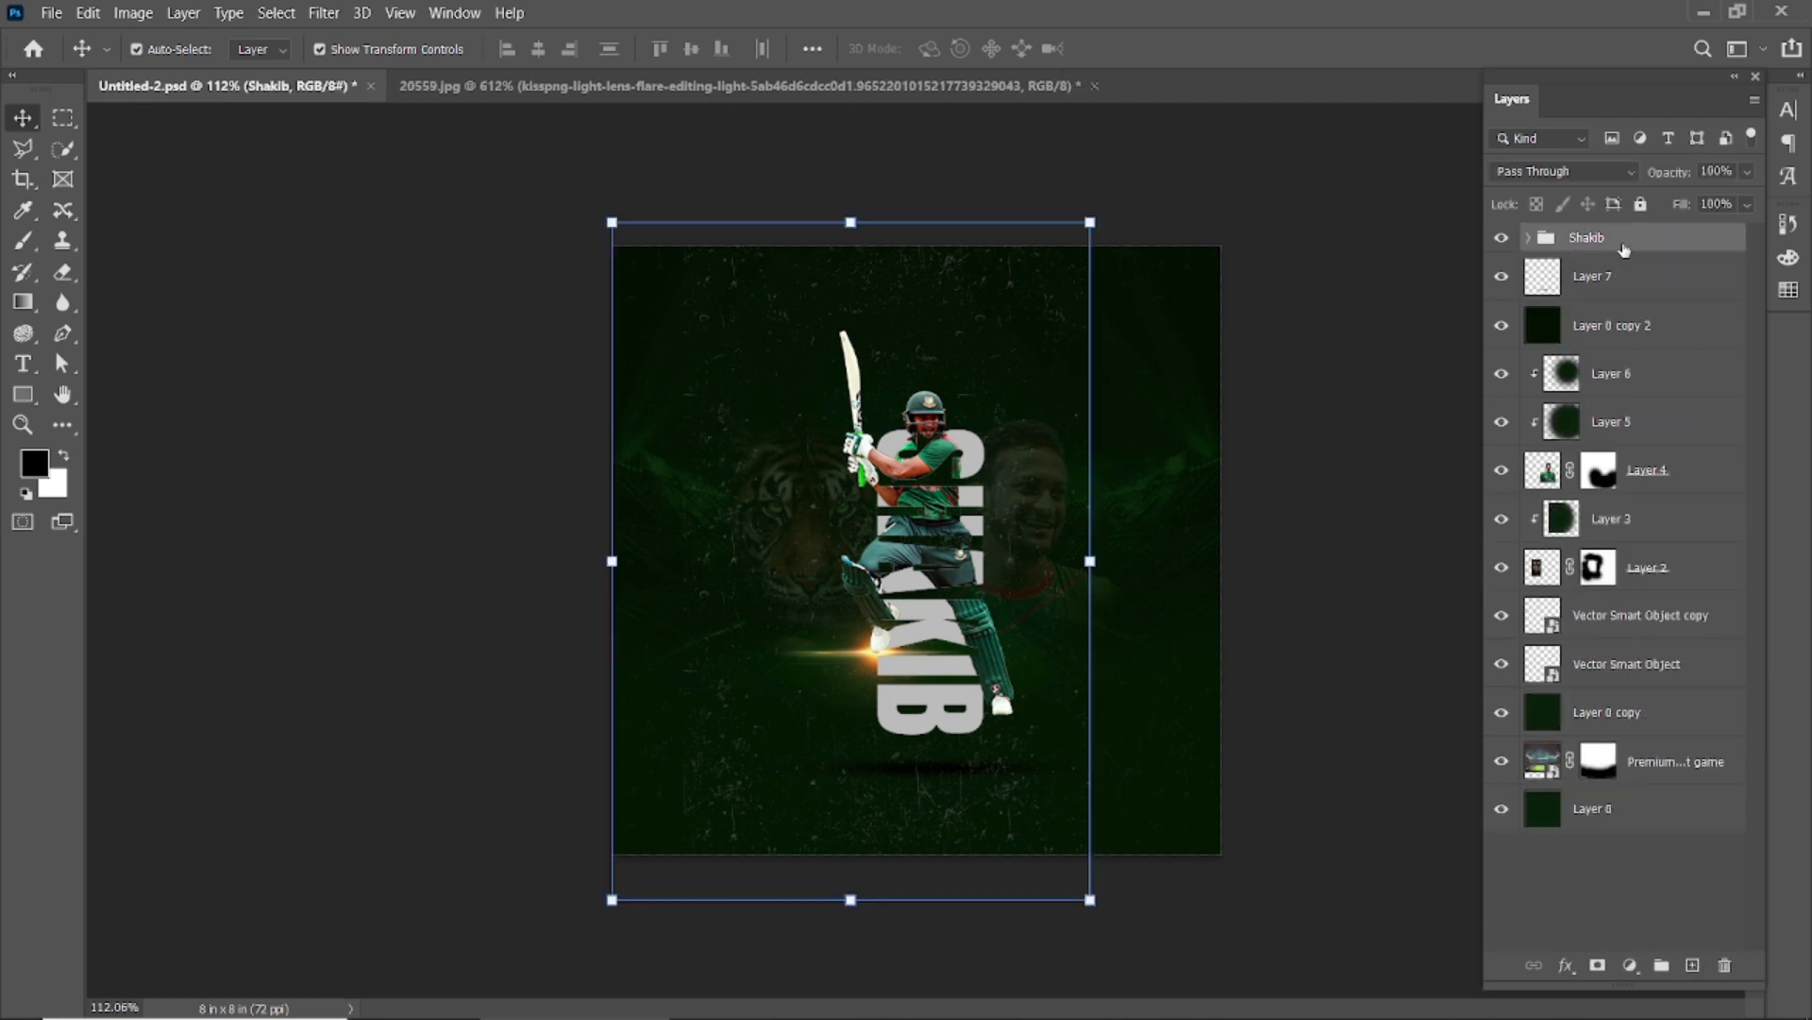
click(1531, 238)
drag(1611, 275, 1605, 225)
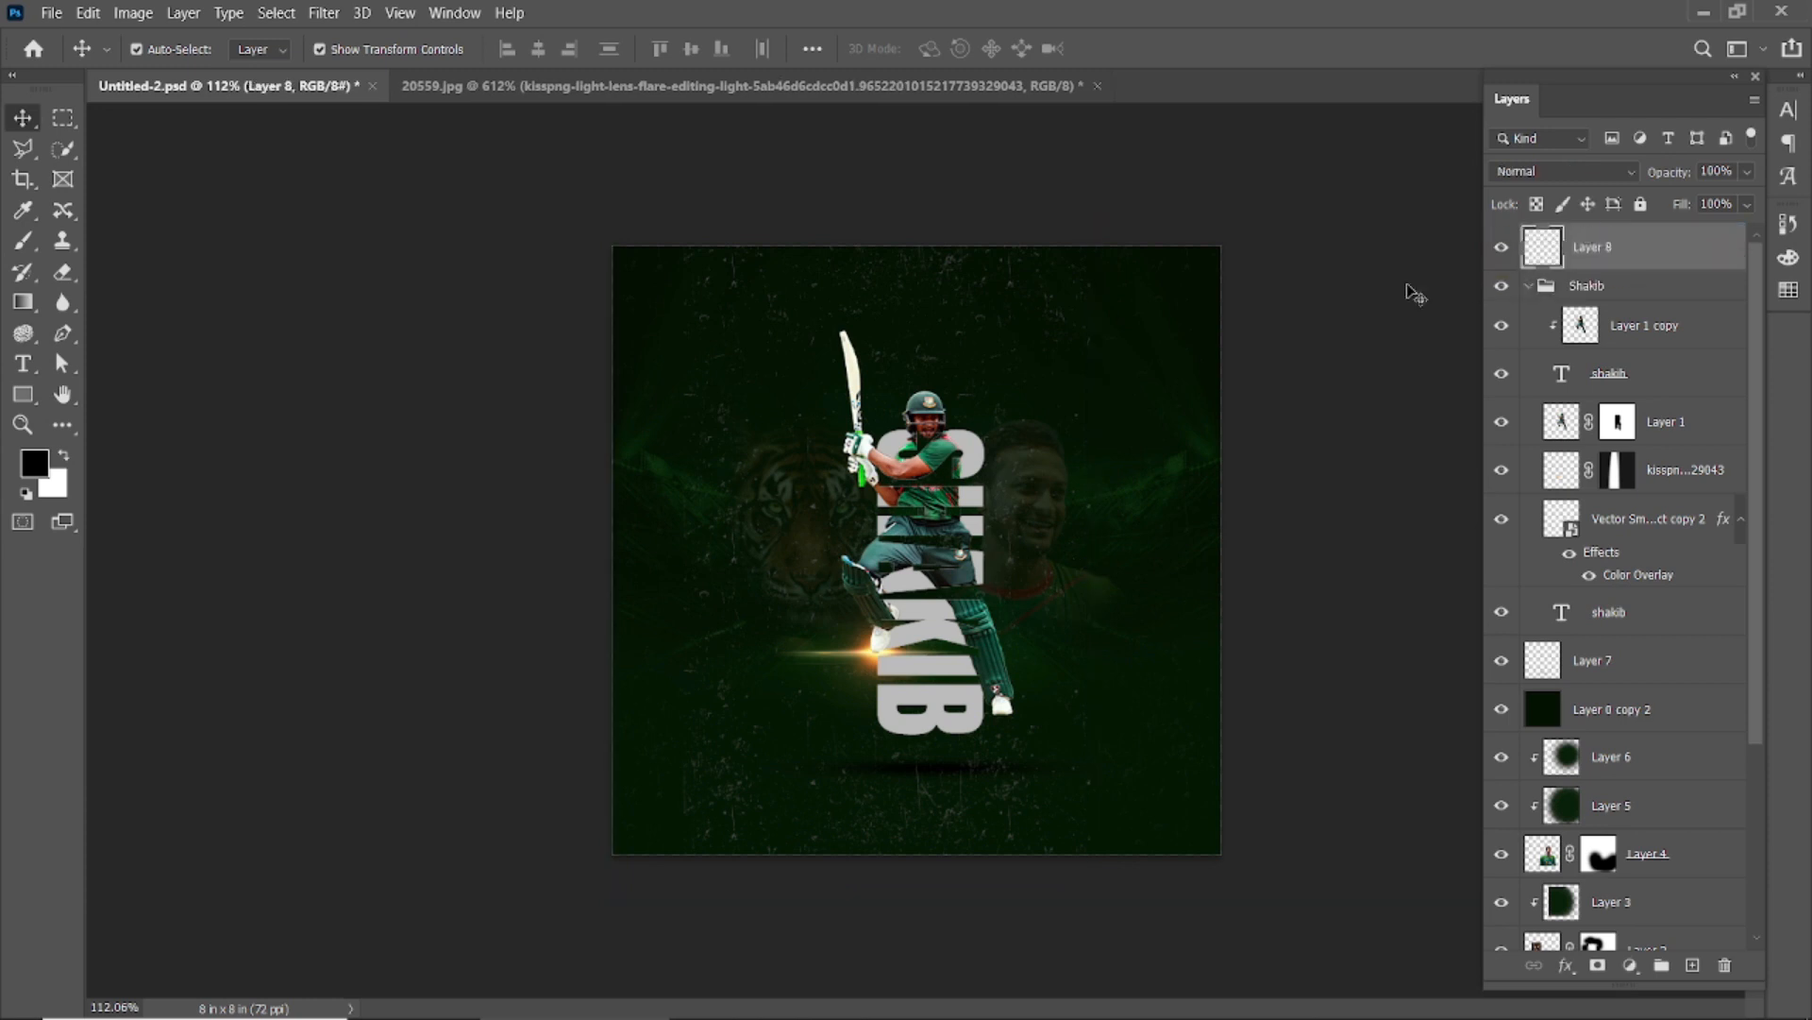
Paint a vignette around the poster's edges on the top layer with a soft 300 px brush in very dark green 020c01
click(33, 465)
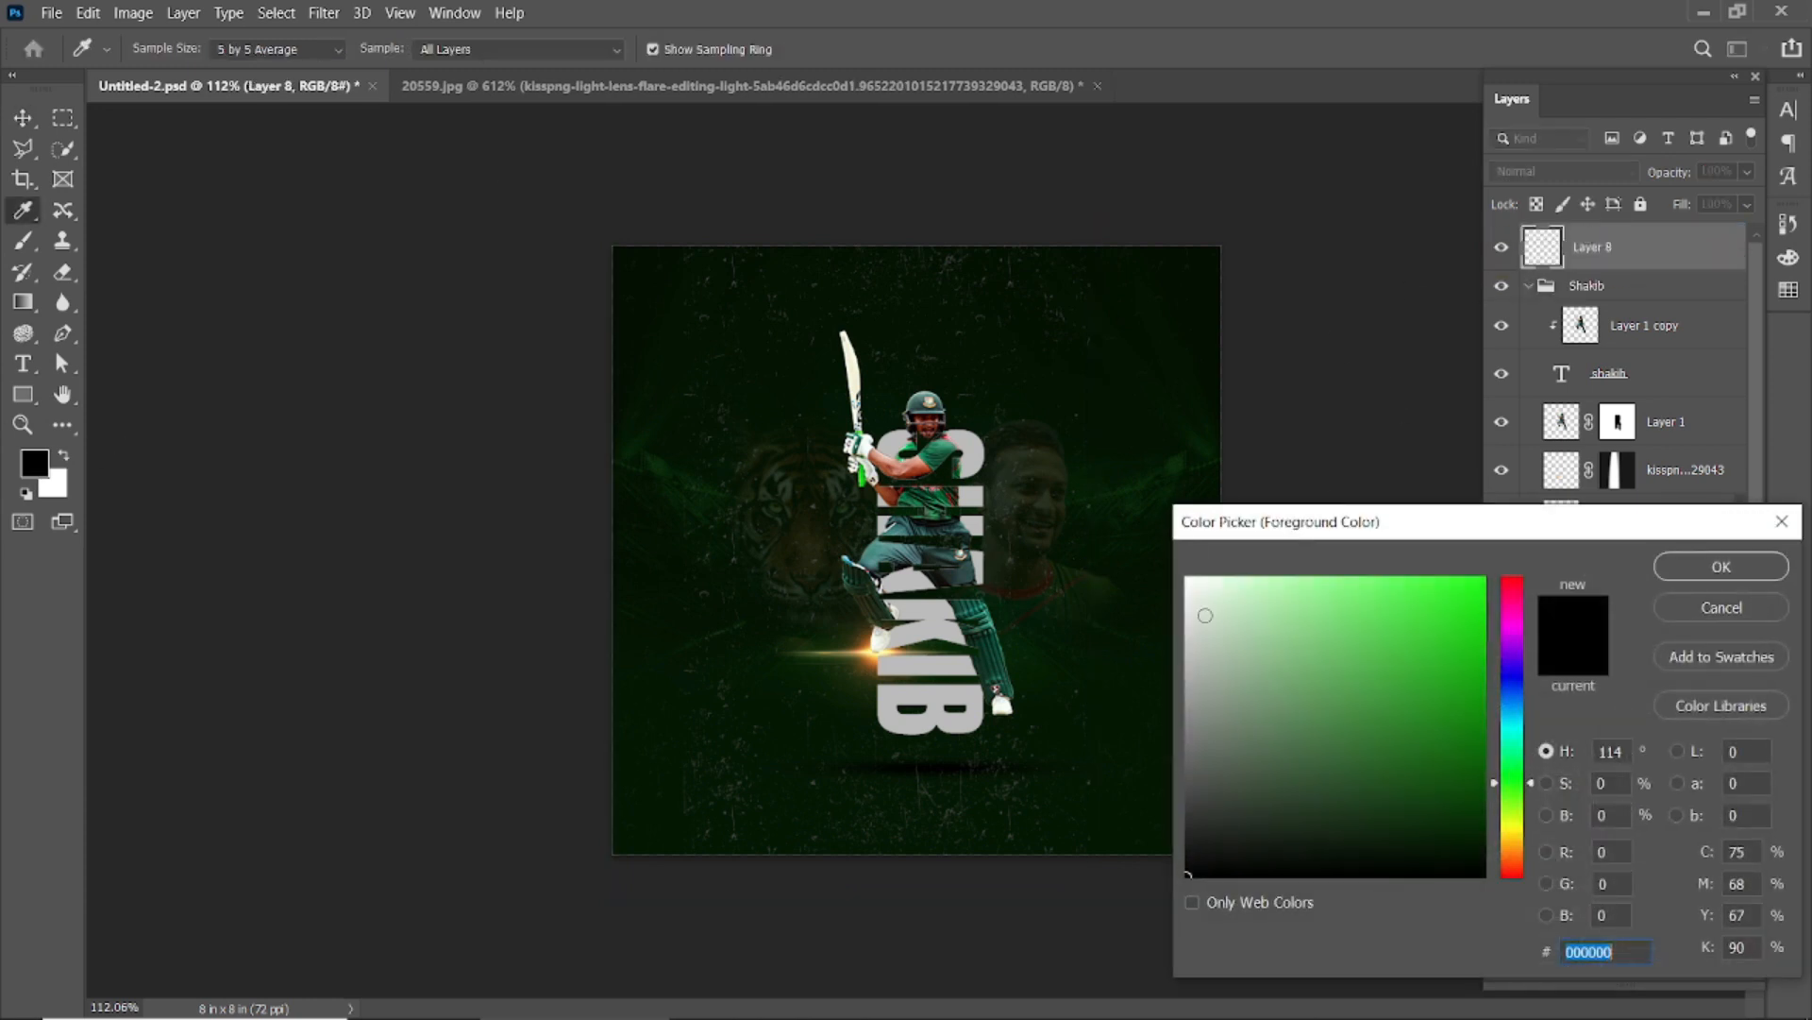
drag(1266, 860, 1466, 862)
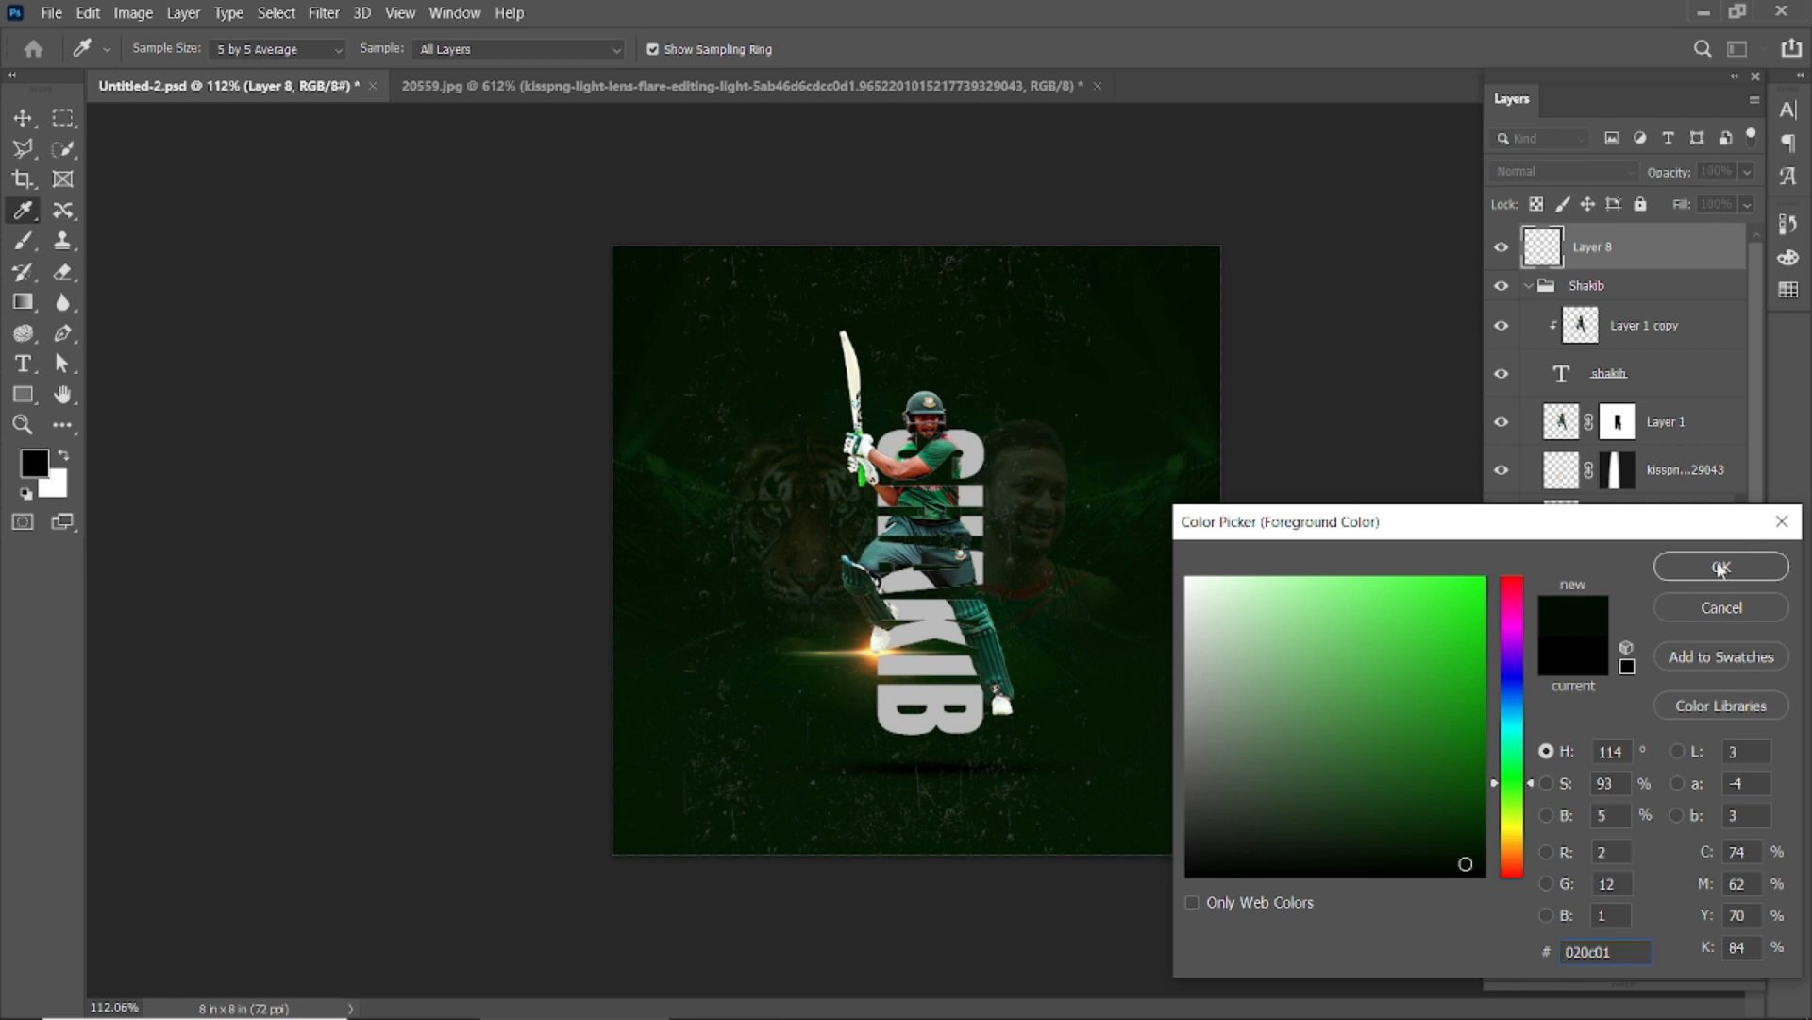
click(1721, 567)
key(b)
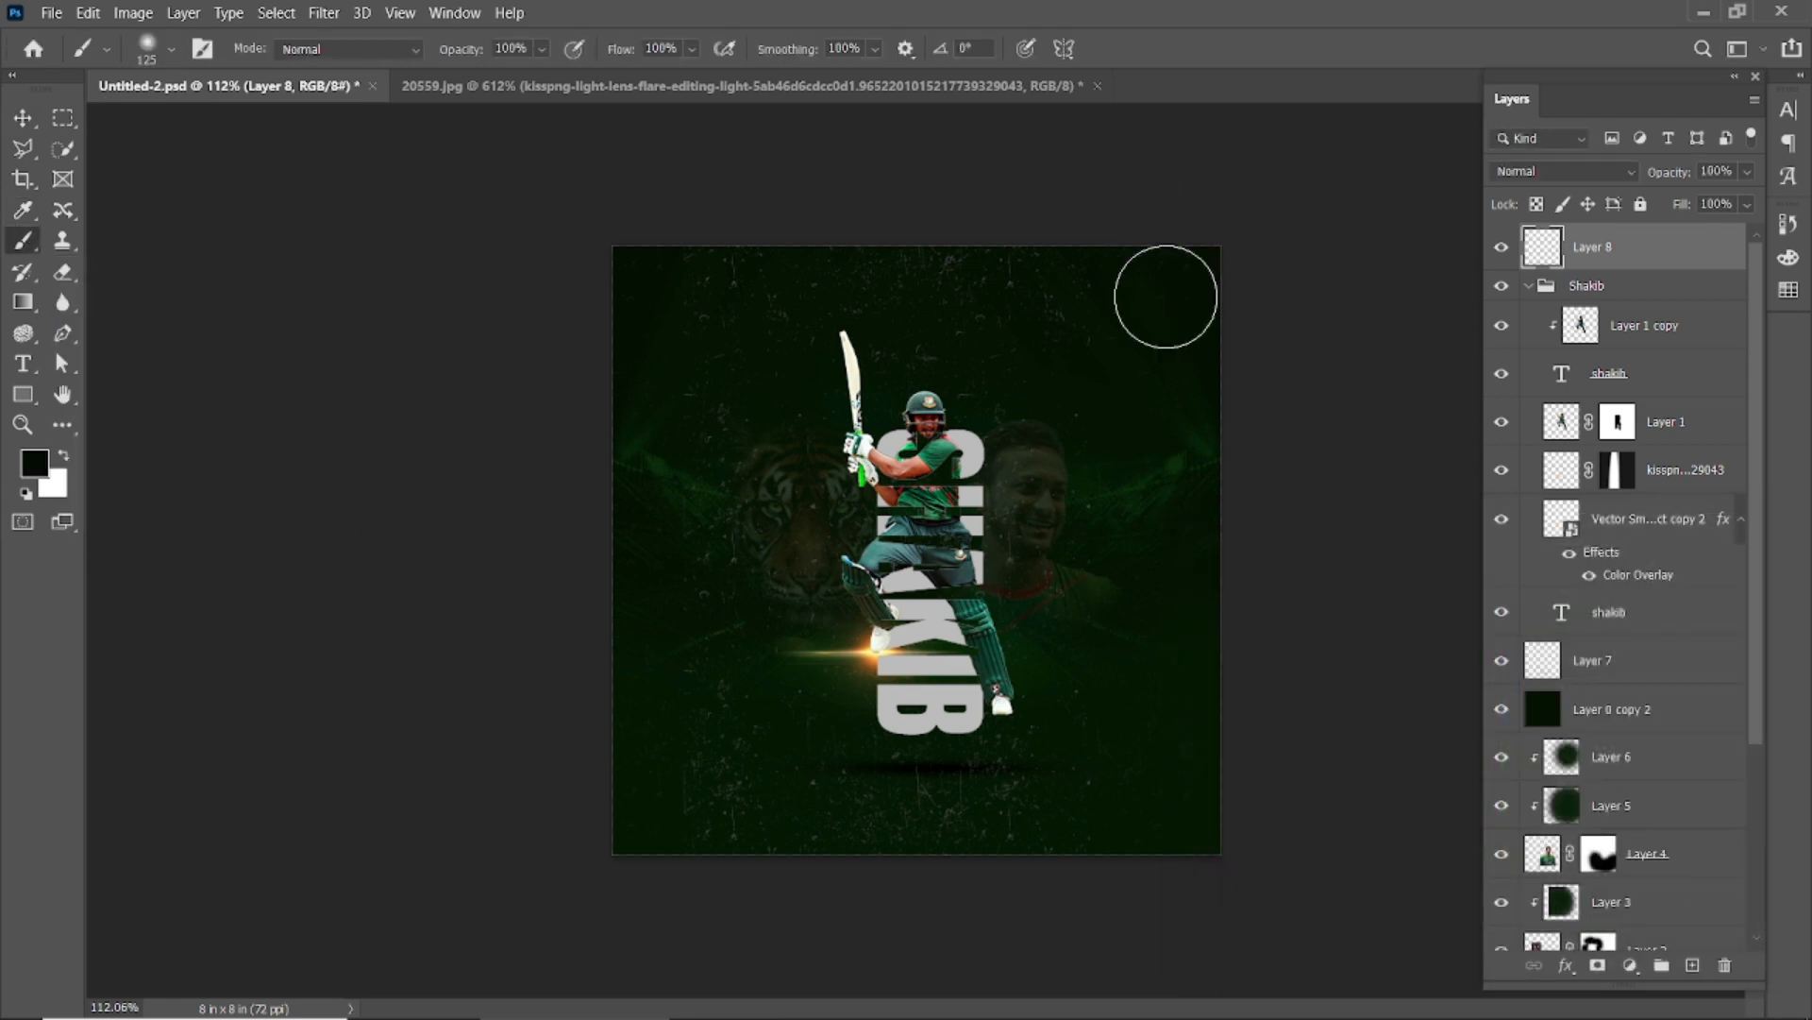
key(bracketright)
key(bracketright)
key(bracketright)
key(bracketright)
key(bracketright)
mouse_move(1290, 602)
mouse_down()
mouse_move(1286, 824)
mouse_move(1301, 541)
mouse_move(1256, 498)
mouse_move(1155, 874)
mouse_move(1259, 876)
mouse_move(1088, 939)
mouse_move(1123, 919)
mouse_move(813, 943)
mouse_move(629, 906)
mouse_move(538, 725)
mouse_move(524, 375)
mouse_move(702, 214)
mouse_move(610, 297)
mouse_move(573, 493)
mouse_move(600, 755)
mouse_up()
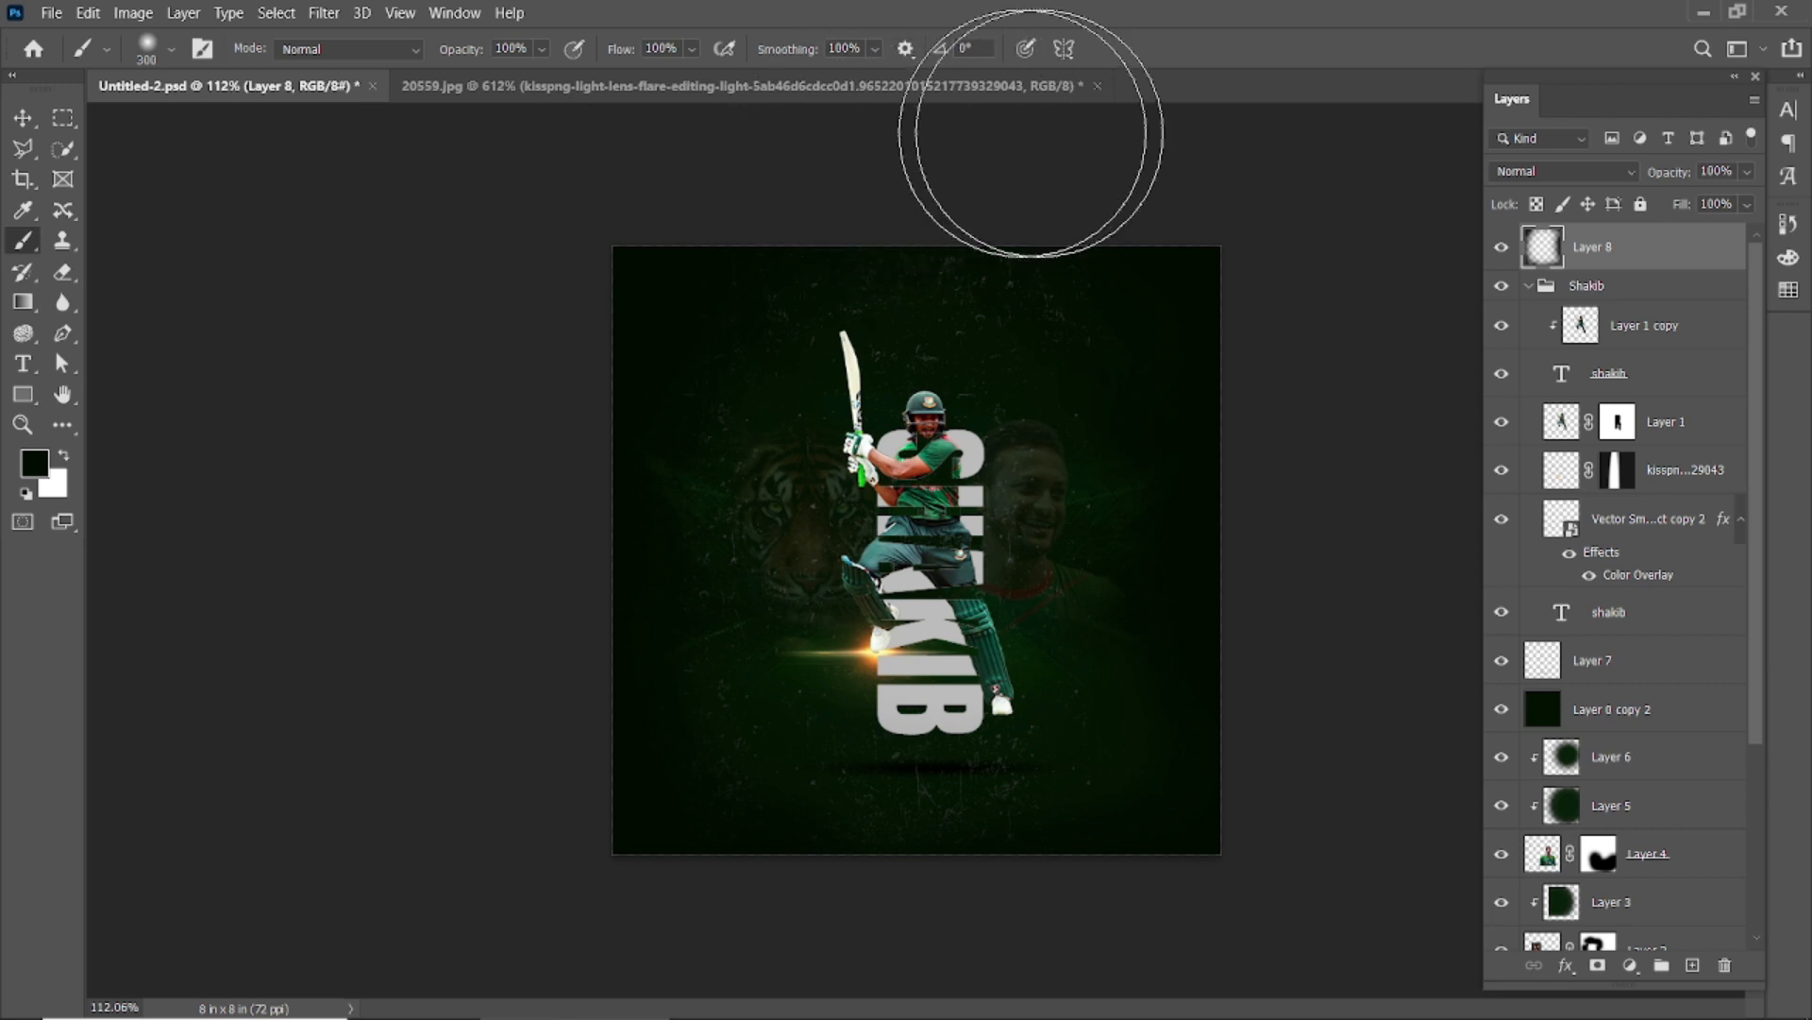
Deepen the vignette along the poster's edges with a soft brush enlarged to 700 px
scroll(930, 179, down, 2)
key(bracketright)
key(bracketright)
key(bracketright)
key(bracketright)
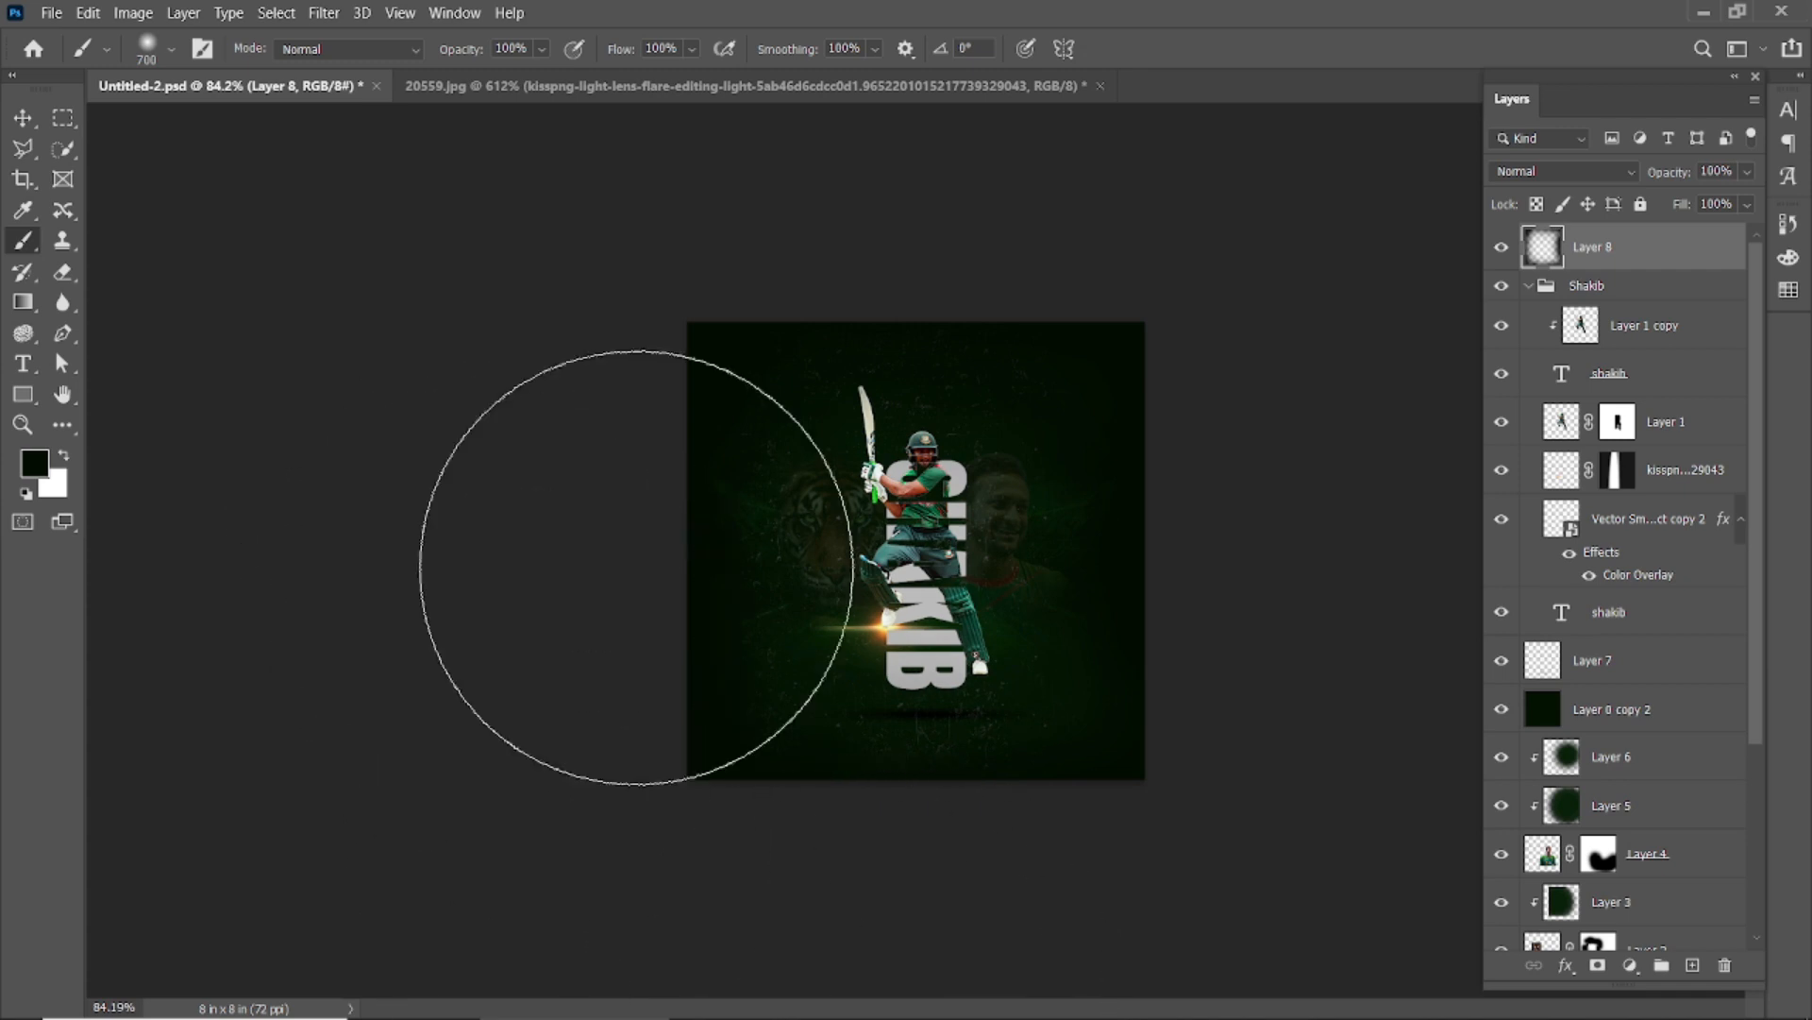
scroll(911, 566, down, 1)
scroll(910, 566, up, 4)
scroll(910, 576, down, 4)
key(v)
ctrl+click(377, 296)
scroll(382, 292, up, 3)
scroll(391, 298, down, 2)
Place the embedded kisspng-line-angle-point-white-pattern-spark image from the Downloads folder into the poster
click(51, 13)
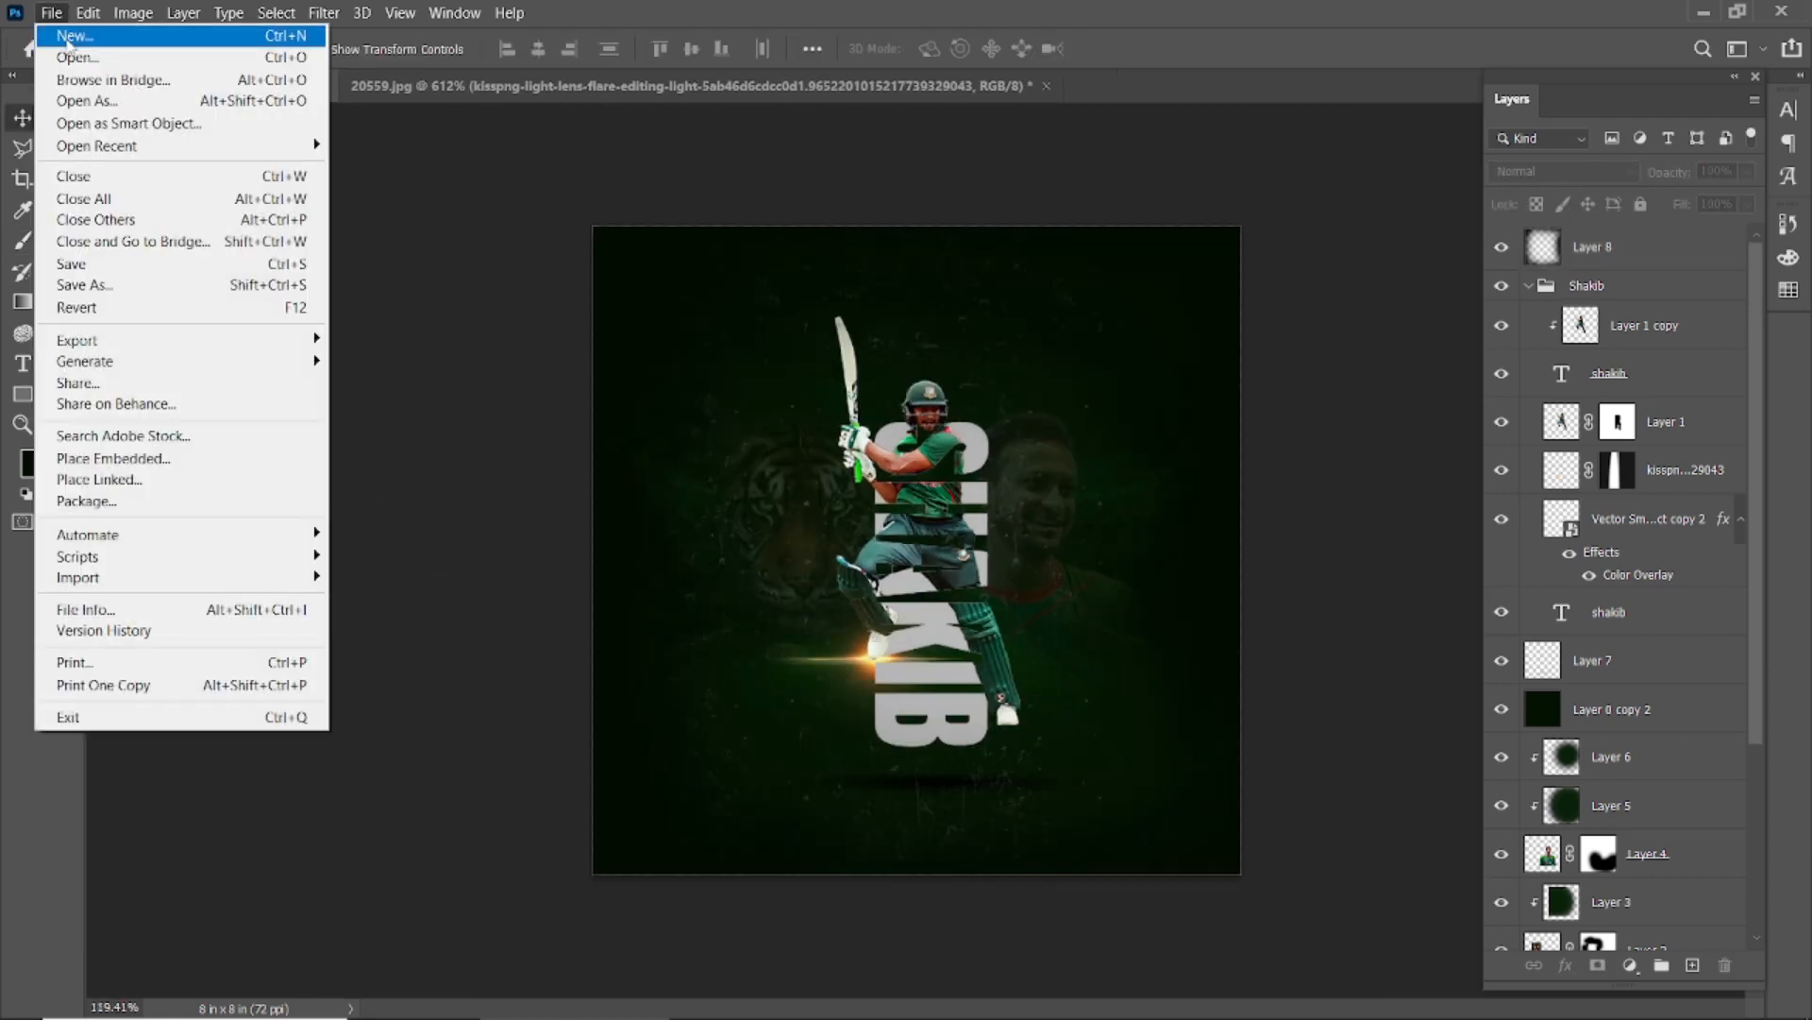
click(115, 459)
click(142, 343)
double_click(274, 210)
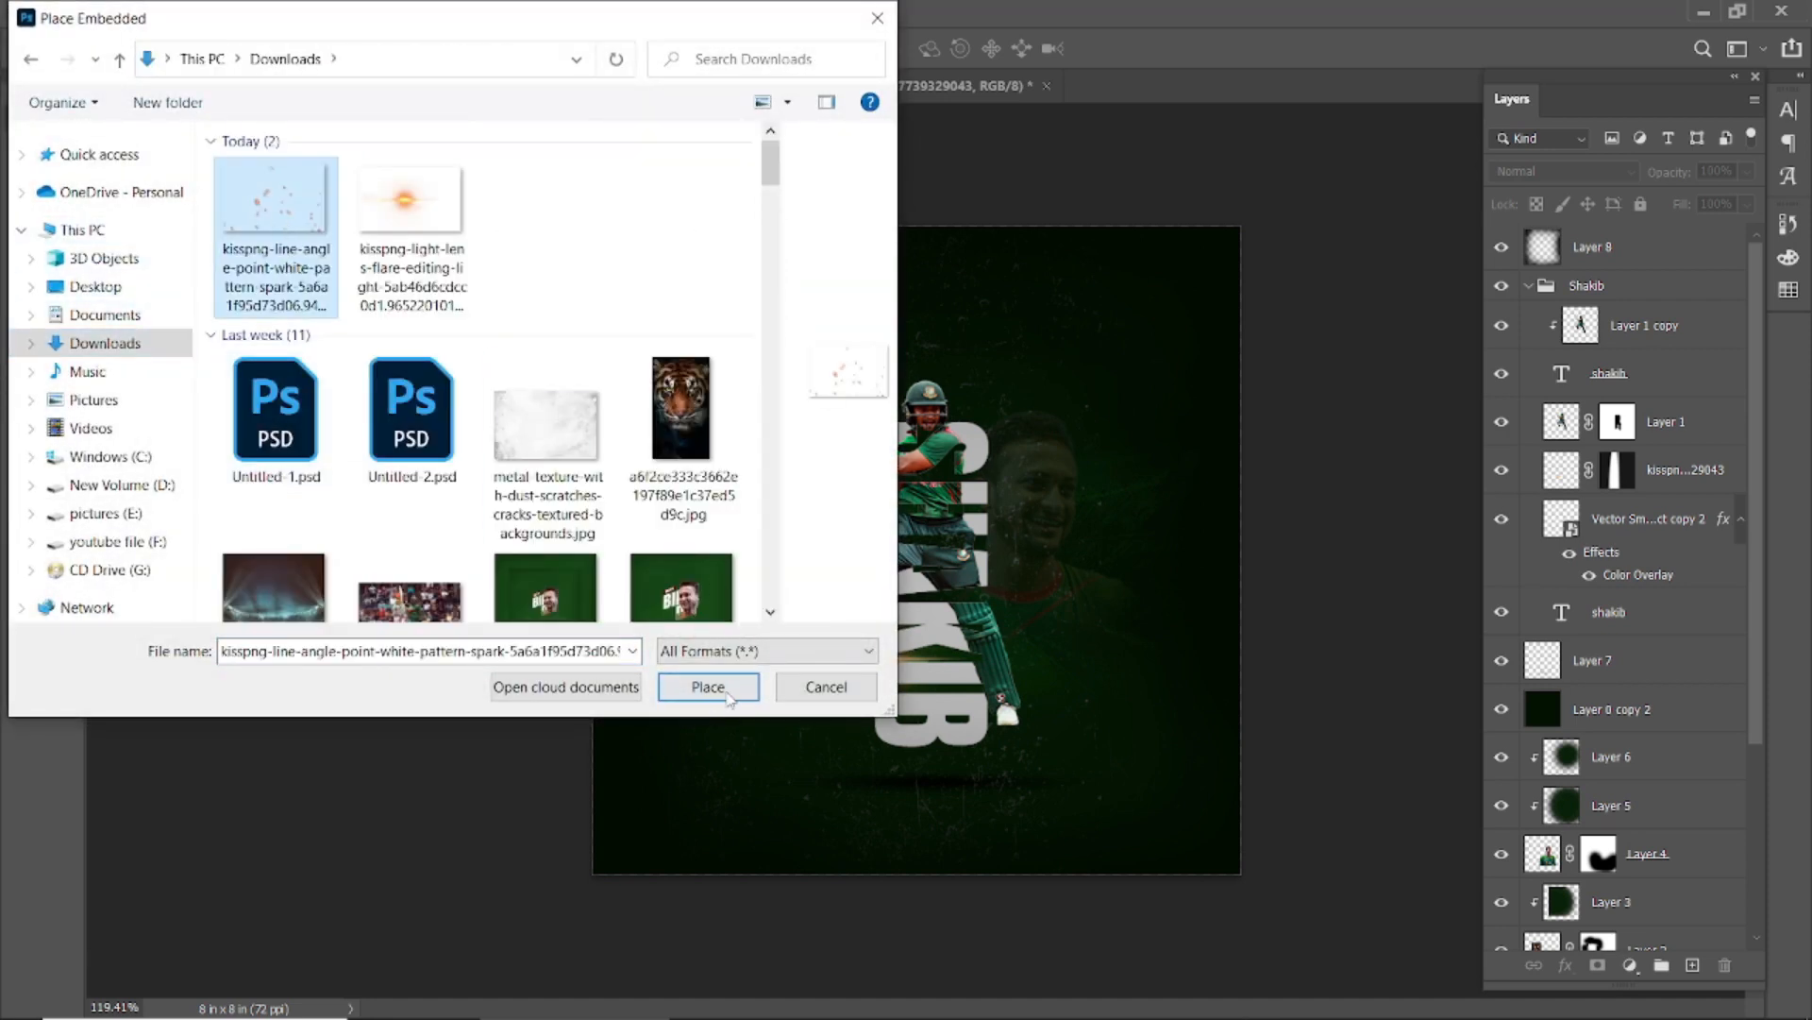
click(1126, 52)
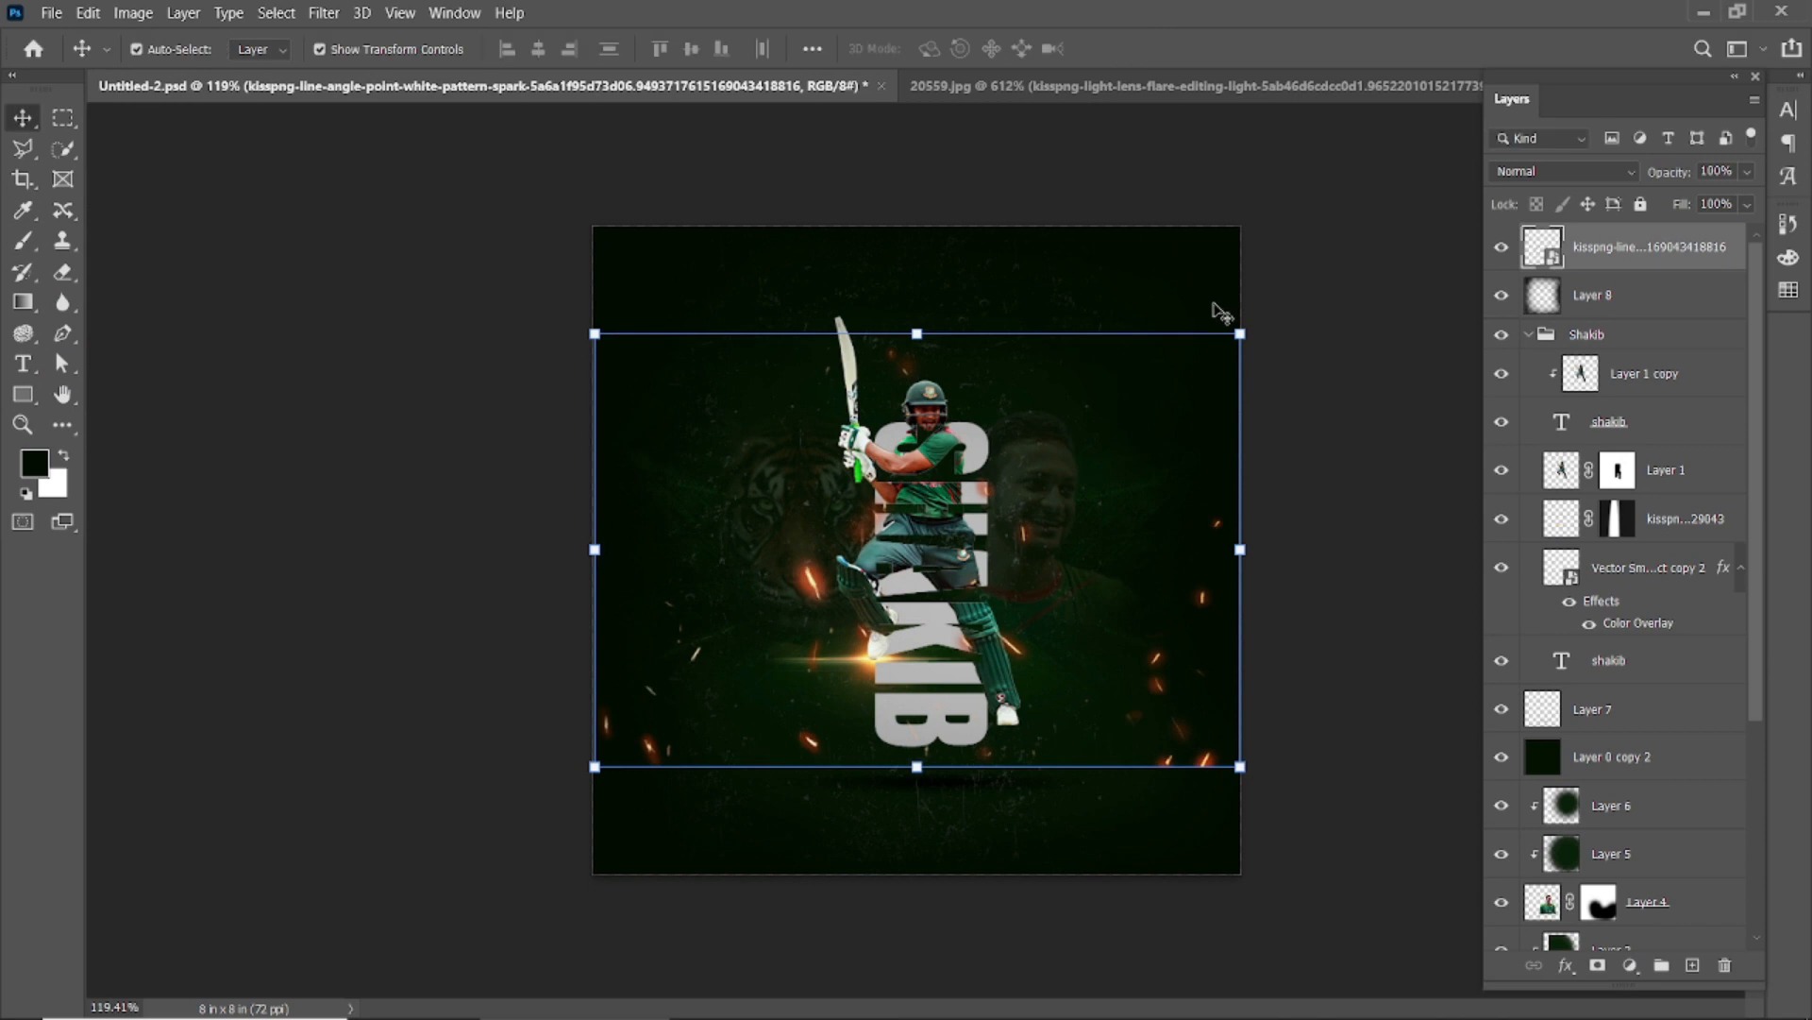
Scale the spark image down to 31.69% and move it into the poster's lower-left corner
drag(1240, 336, 1034, 471)
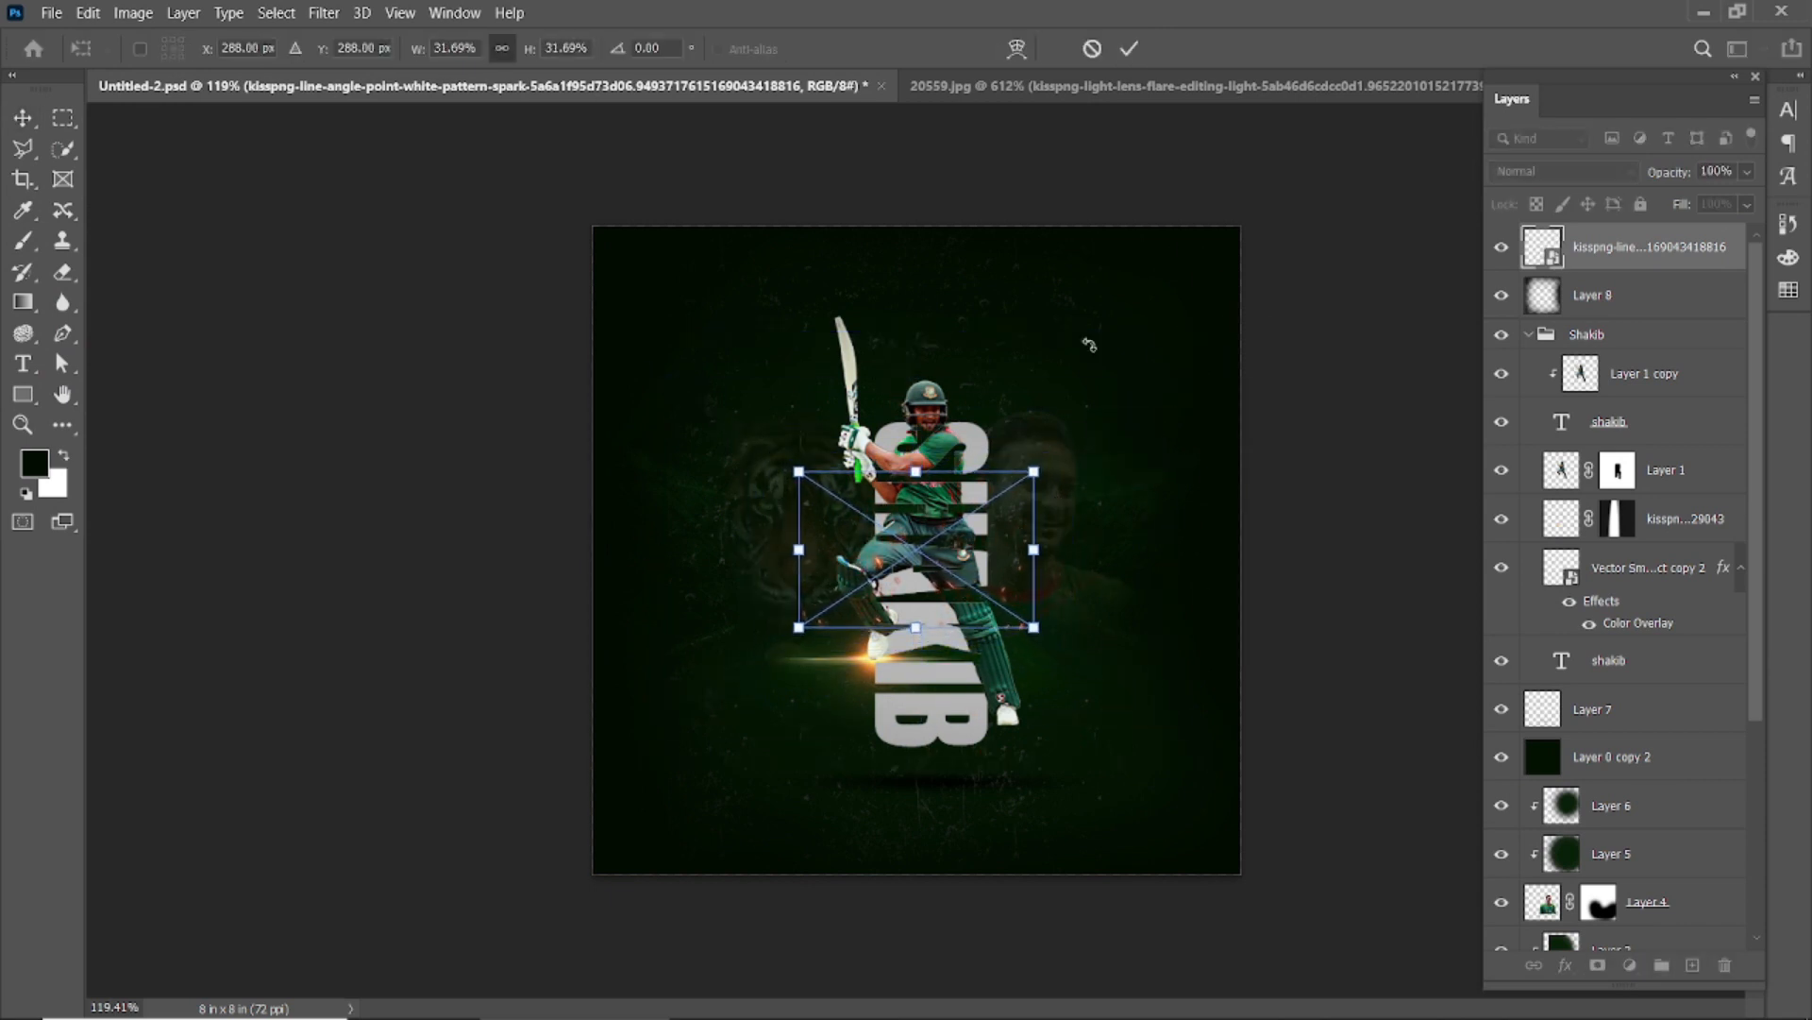
click(1129, 50)
click(894, 583)
key(ctrl+t)
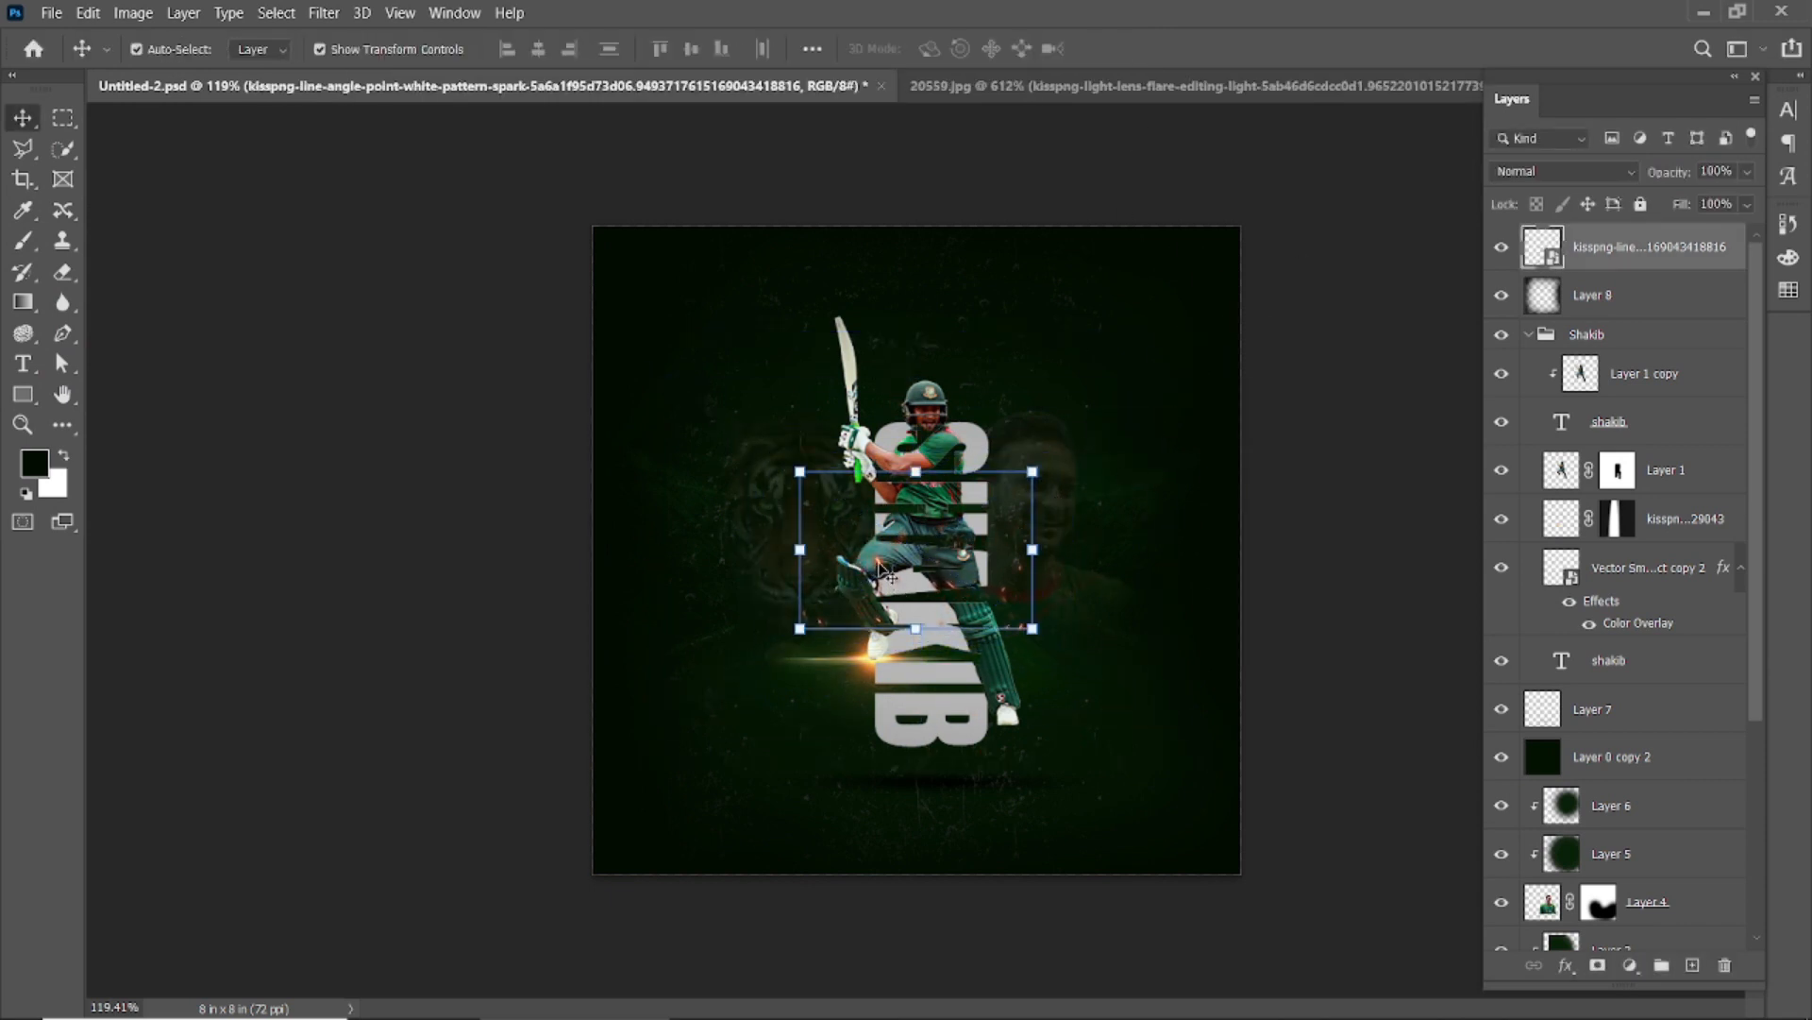
drag(880, 571, 666, 816)
click(1129, 49)
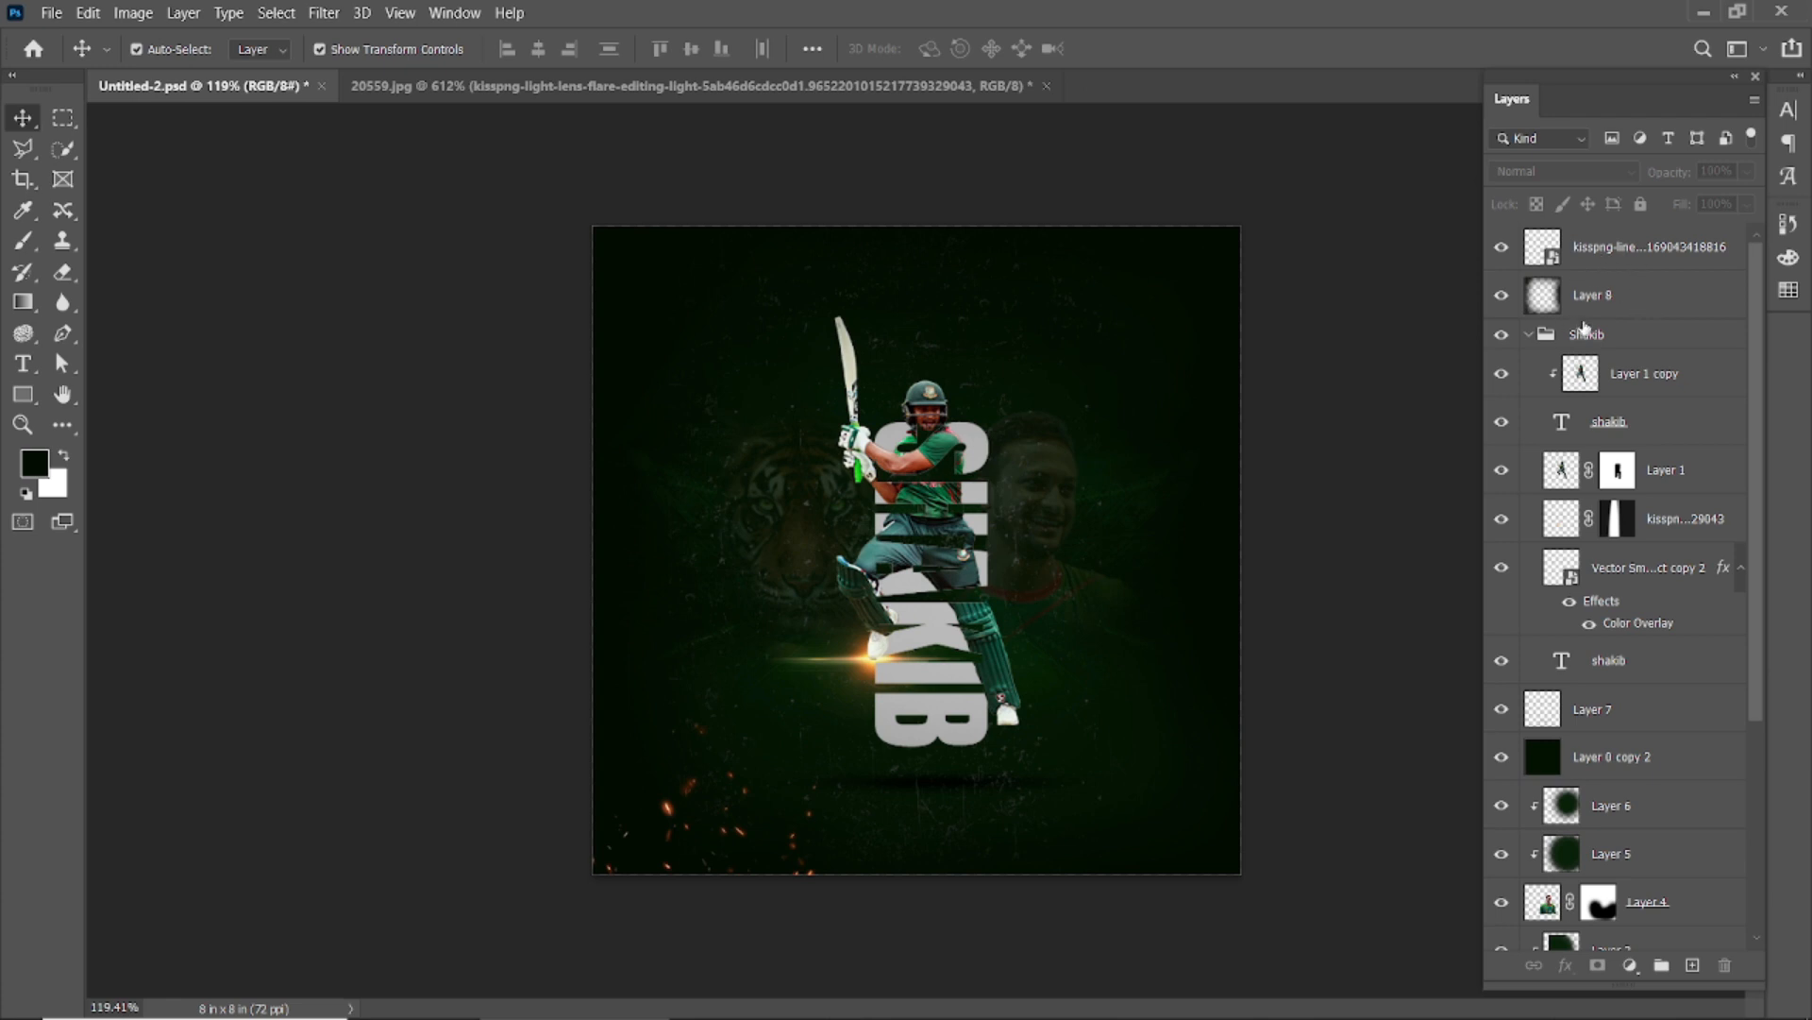
Move the spark layer beneath the vignette layer, enlarge it to 54.18% and shift it slightly up in the poster's lower-left area
drag(1592, 251, 1595, 316)
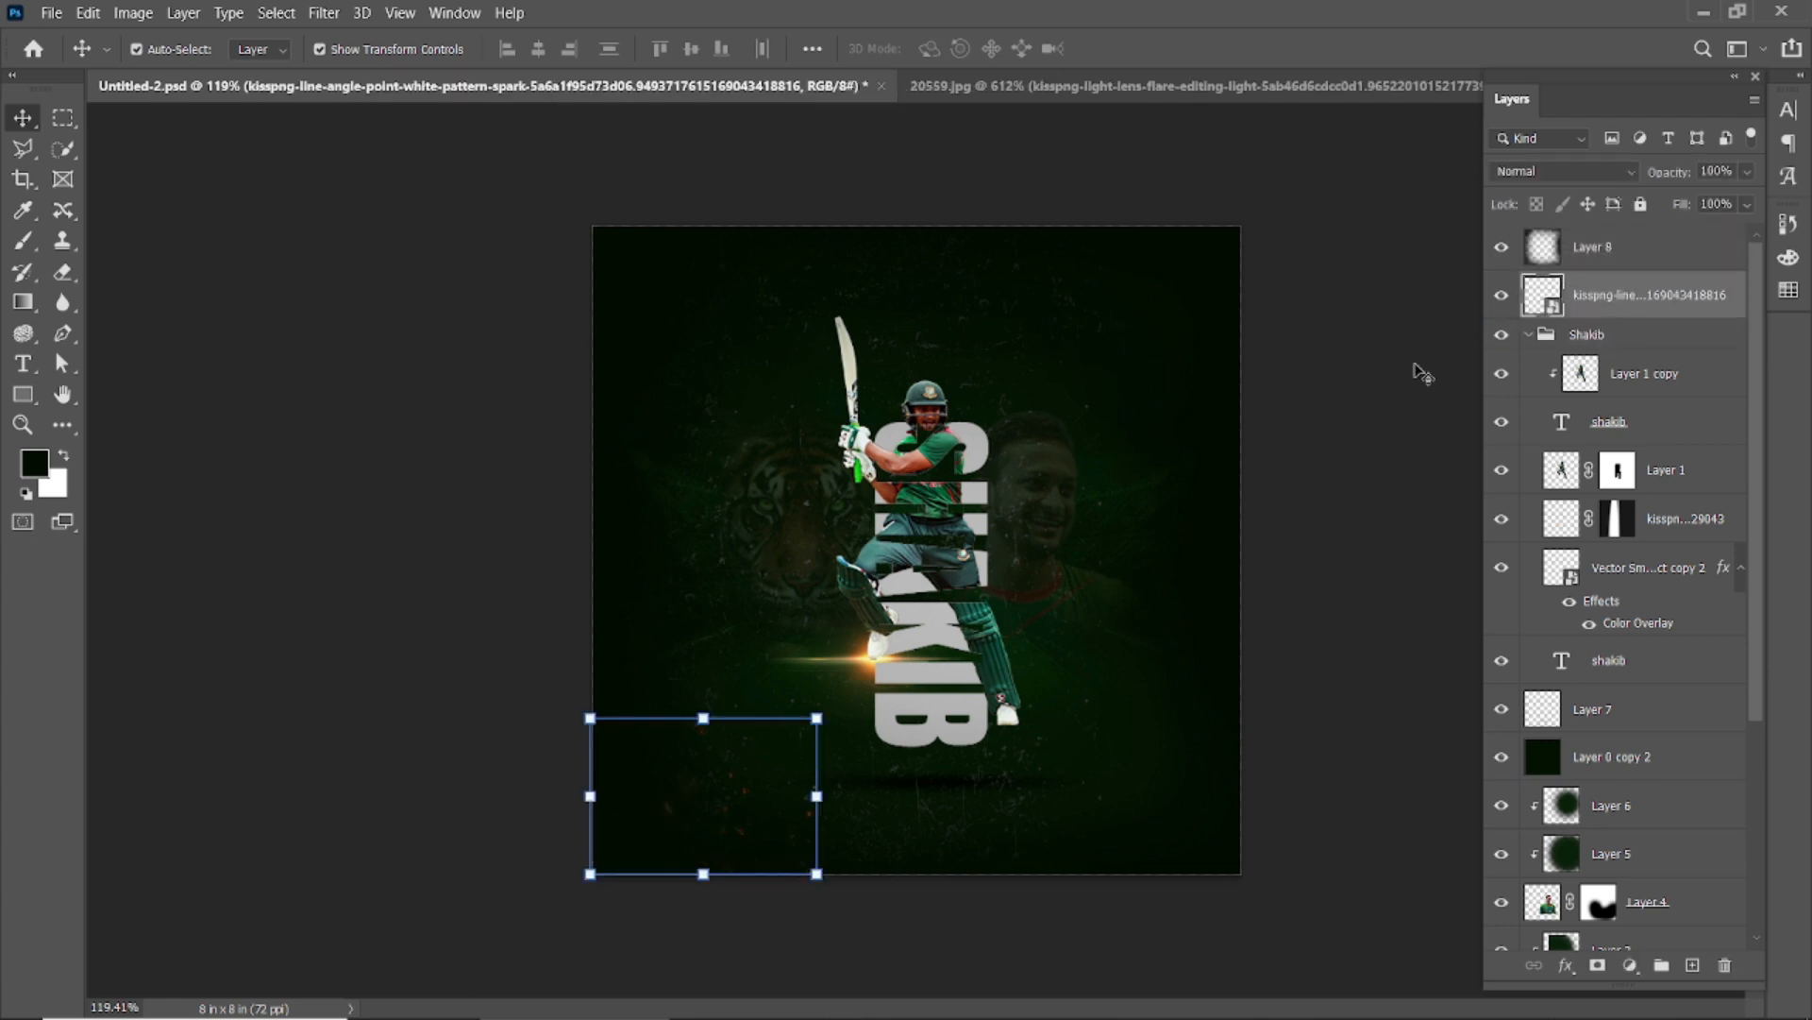
click(1611, 295)
key(ctrl+t)
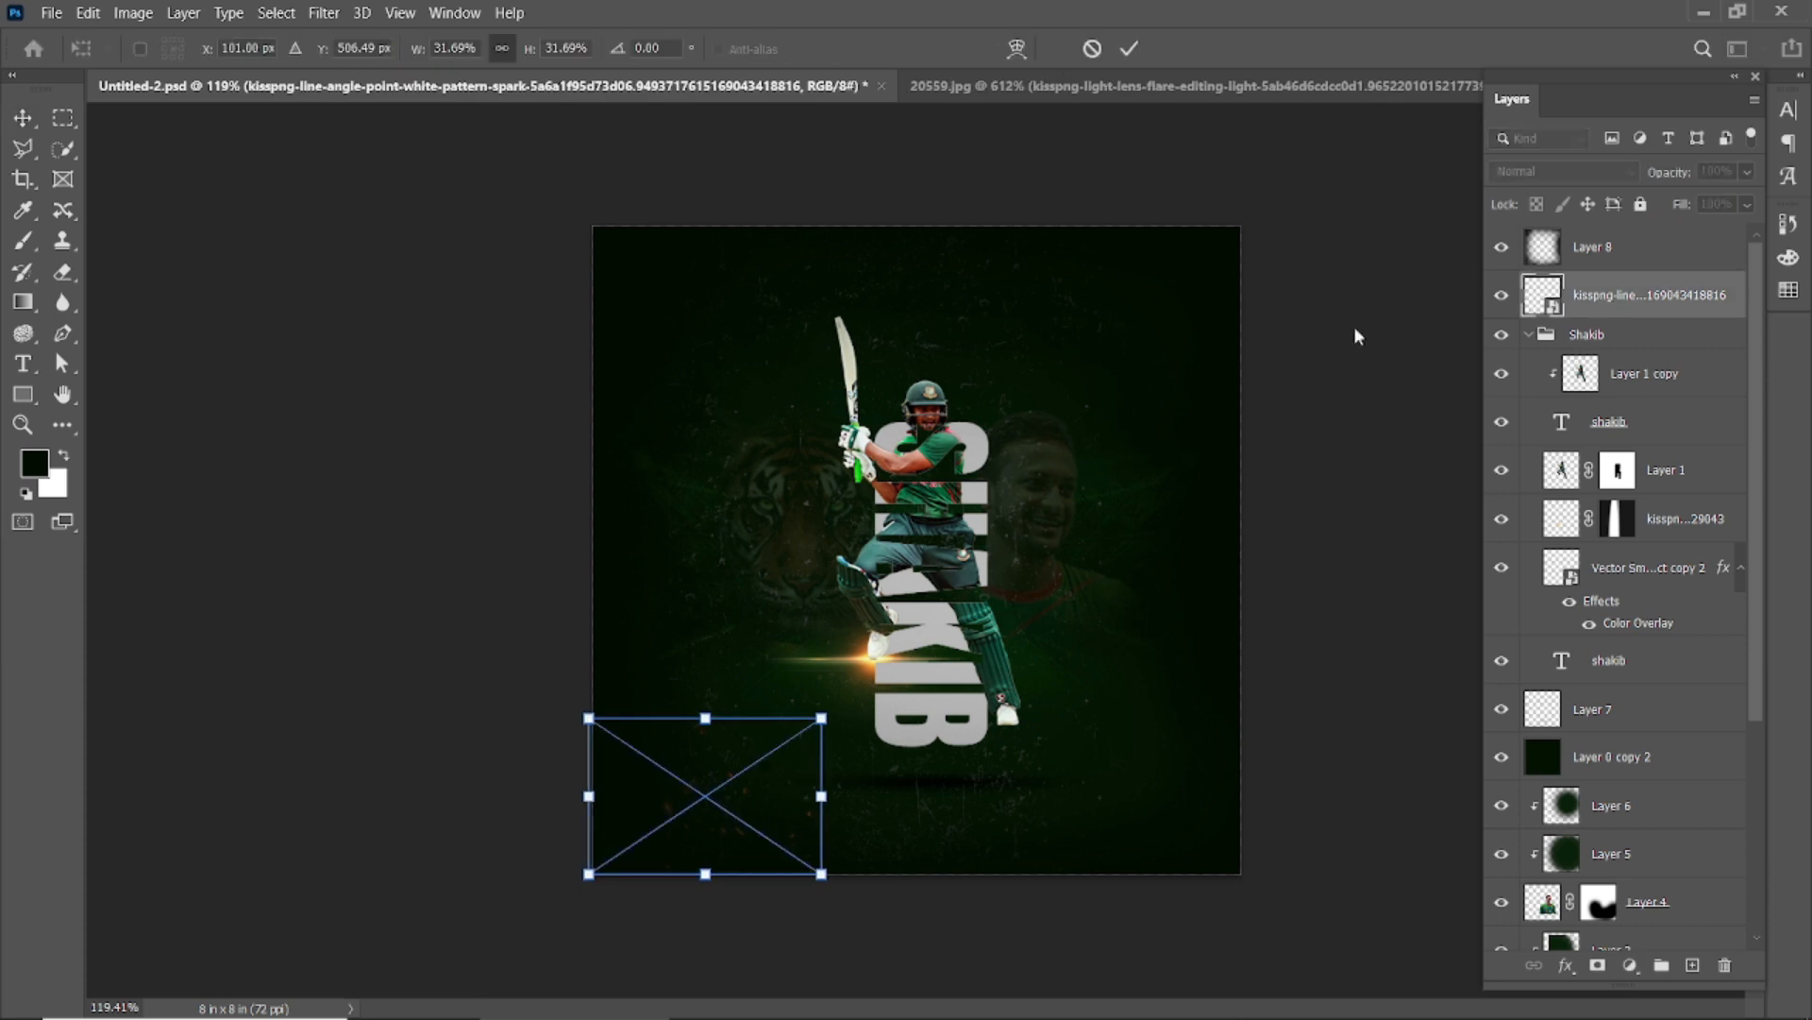
drag(837, 709, 907, 662)
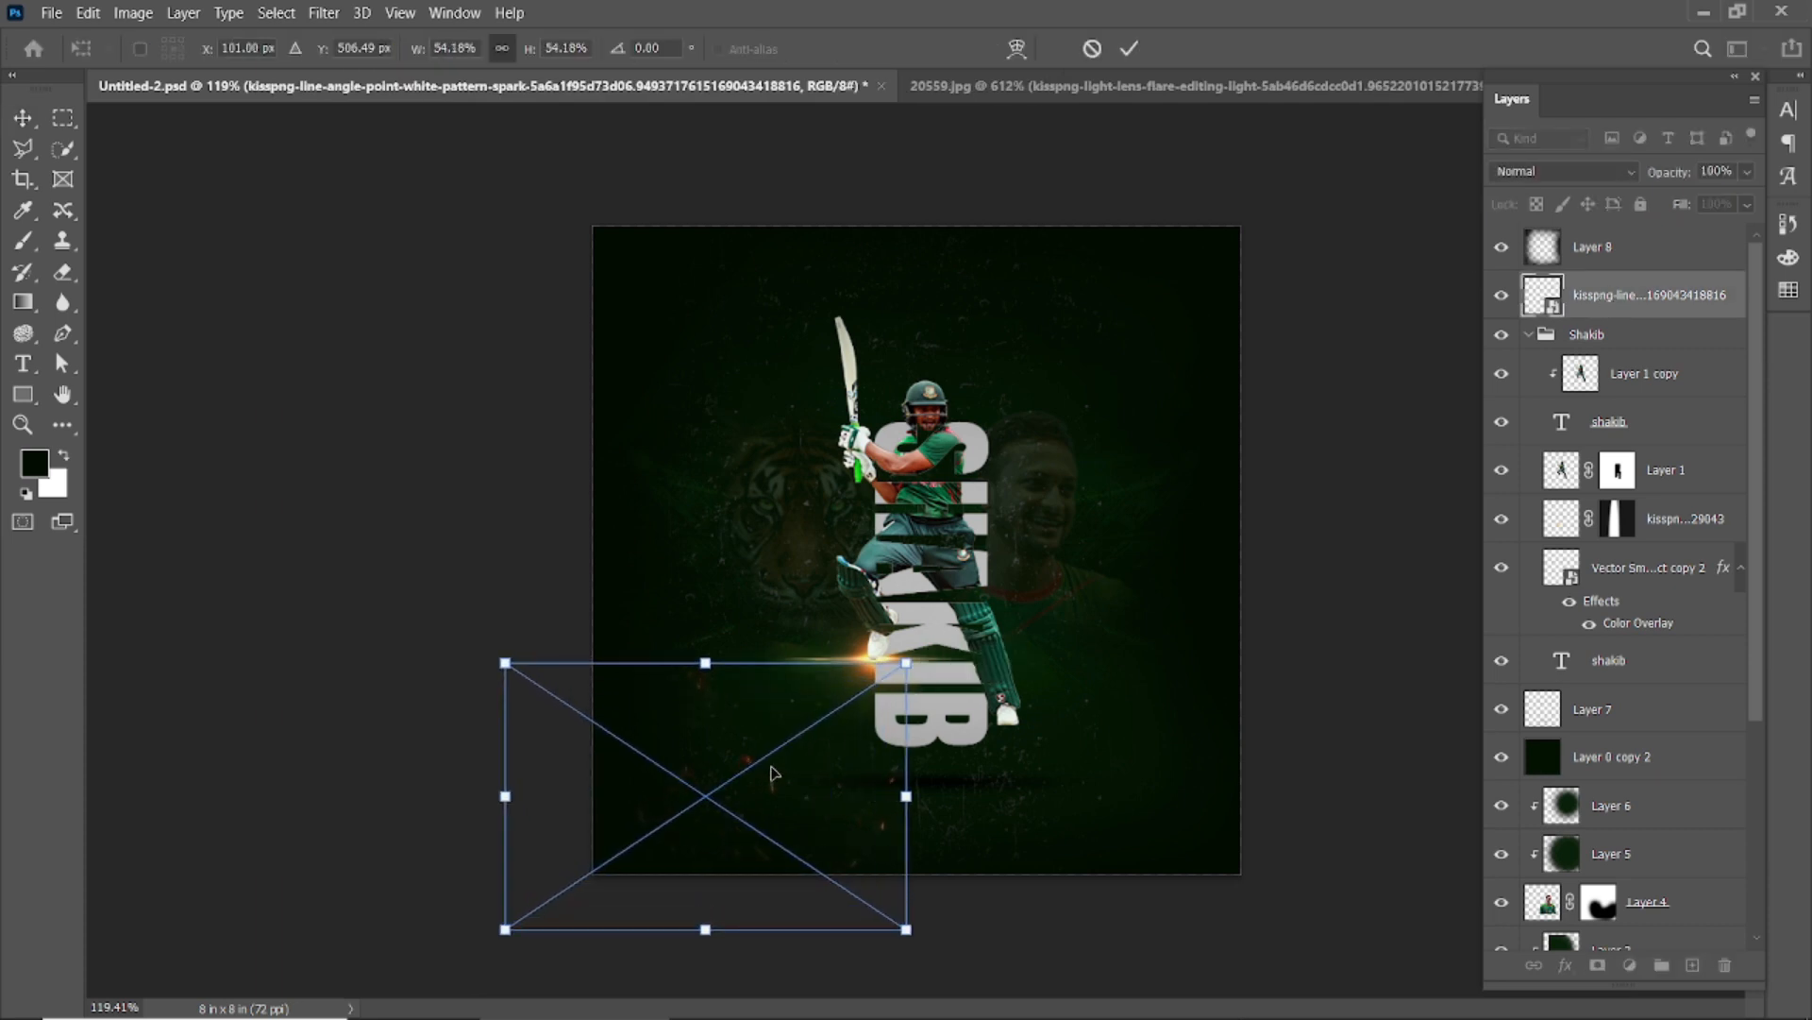
mouse_move(749, 765)
mouse_down()
mouse_move(819, 724)
mouse_move(733, 739)
mouse_up()
drag(751, 739, 753, 740)
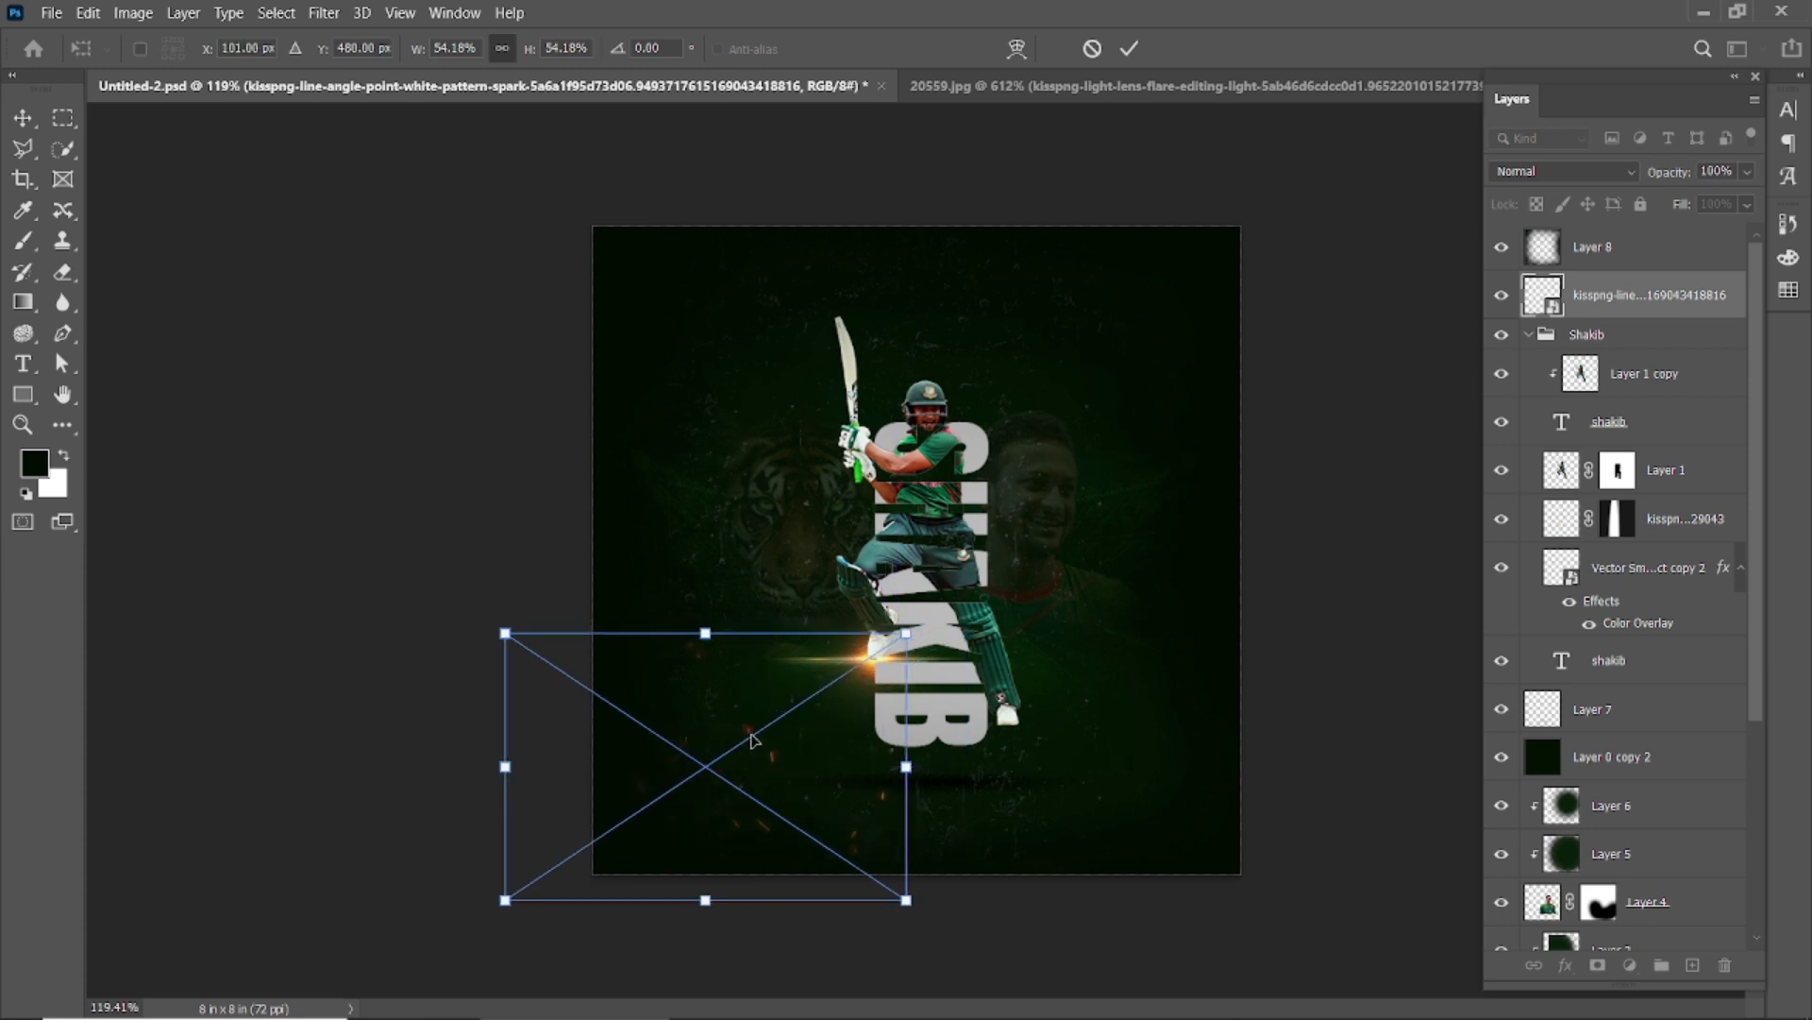
click(1130, 48)
Duplicate the spark layer, move the copy across to the poster's lower-right area and flip it horizontally
drag(1647, 297, 1700, 966)
key(ctrl+t)
drag(752, 740, 1095, 736)
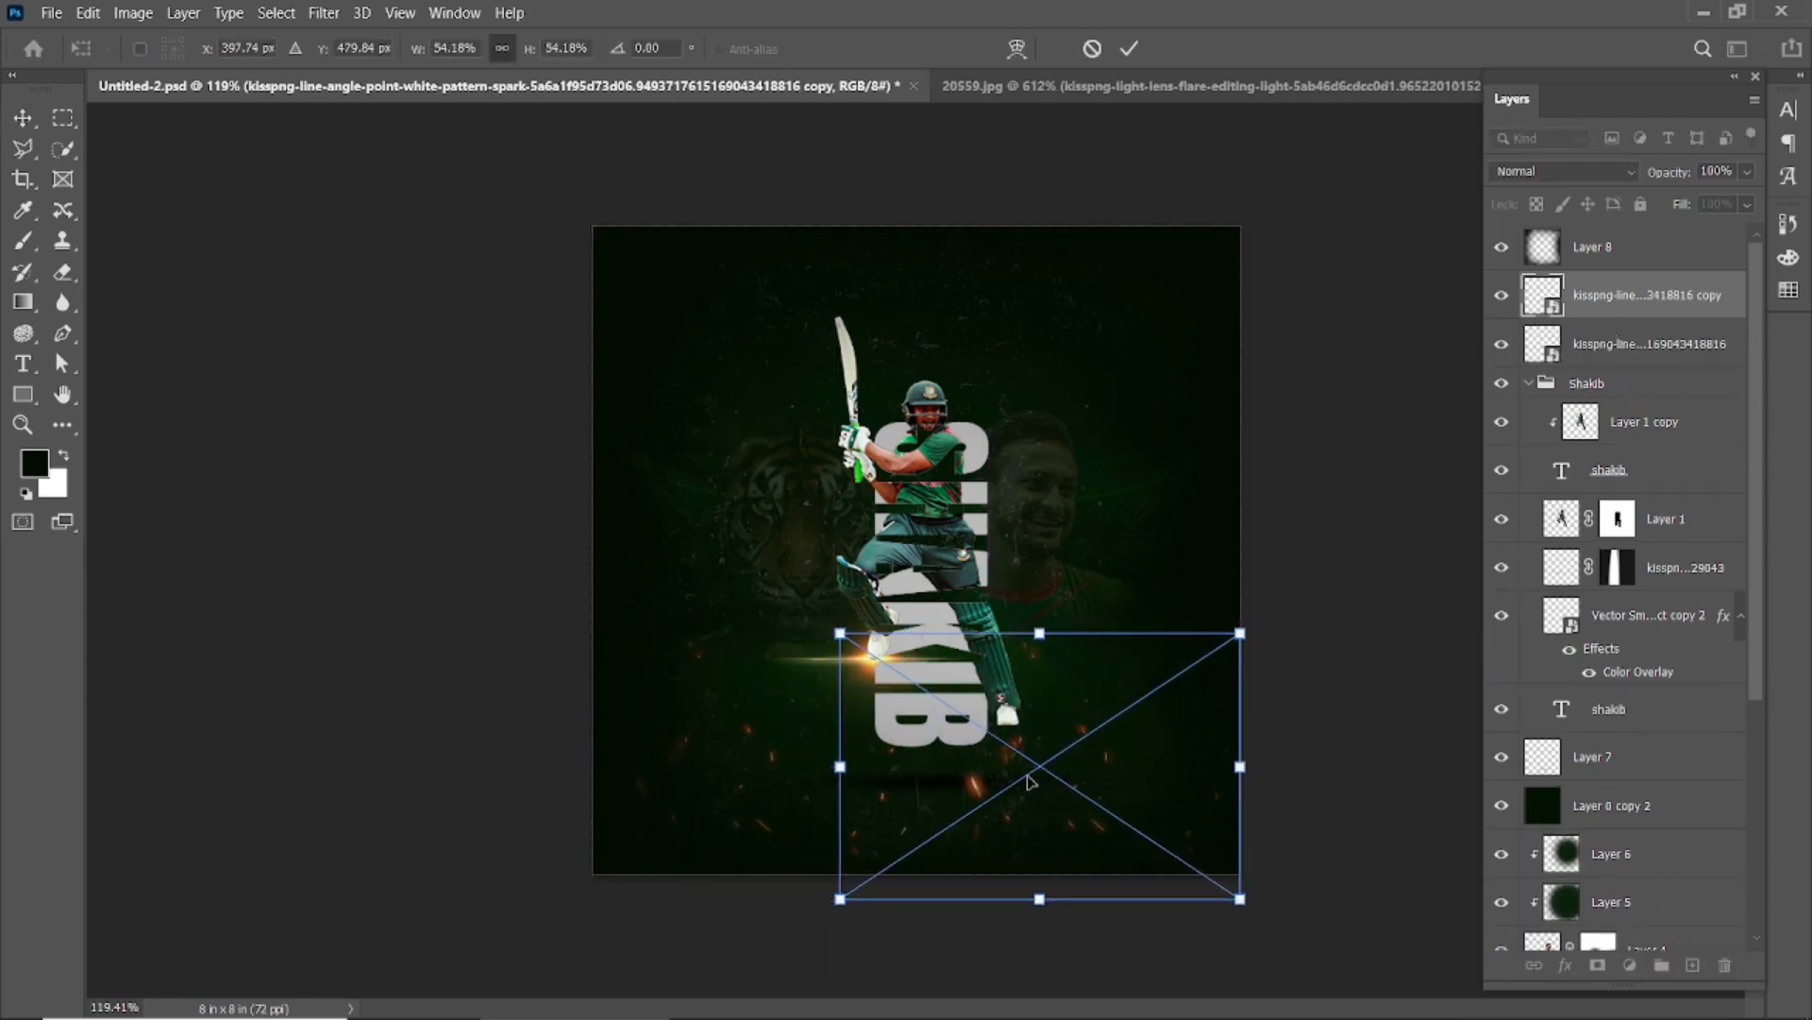
right_click(1029, 766)
click(1111, 735)
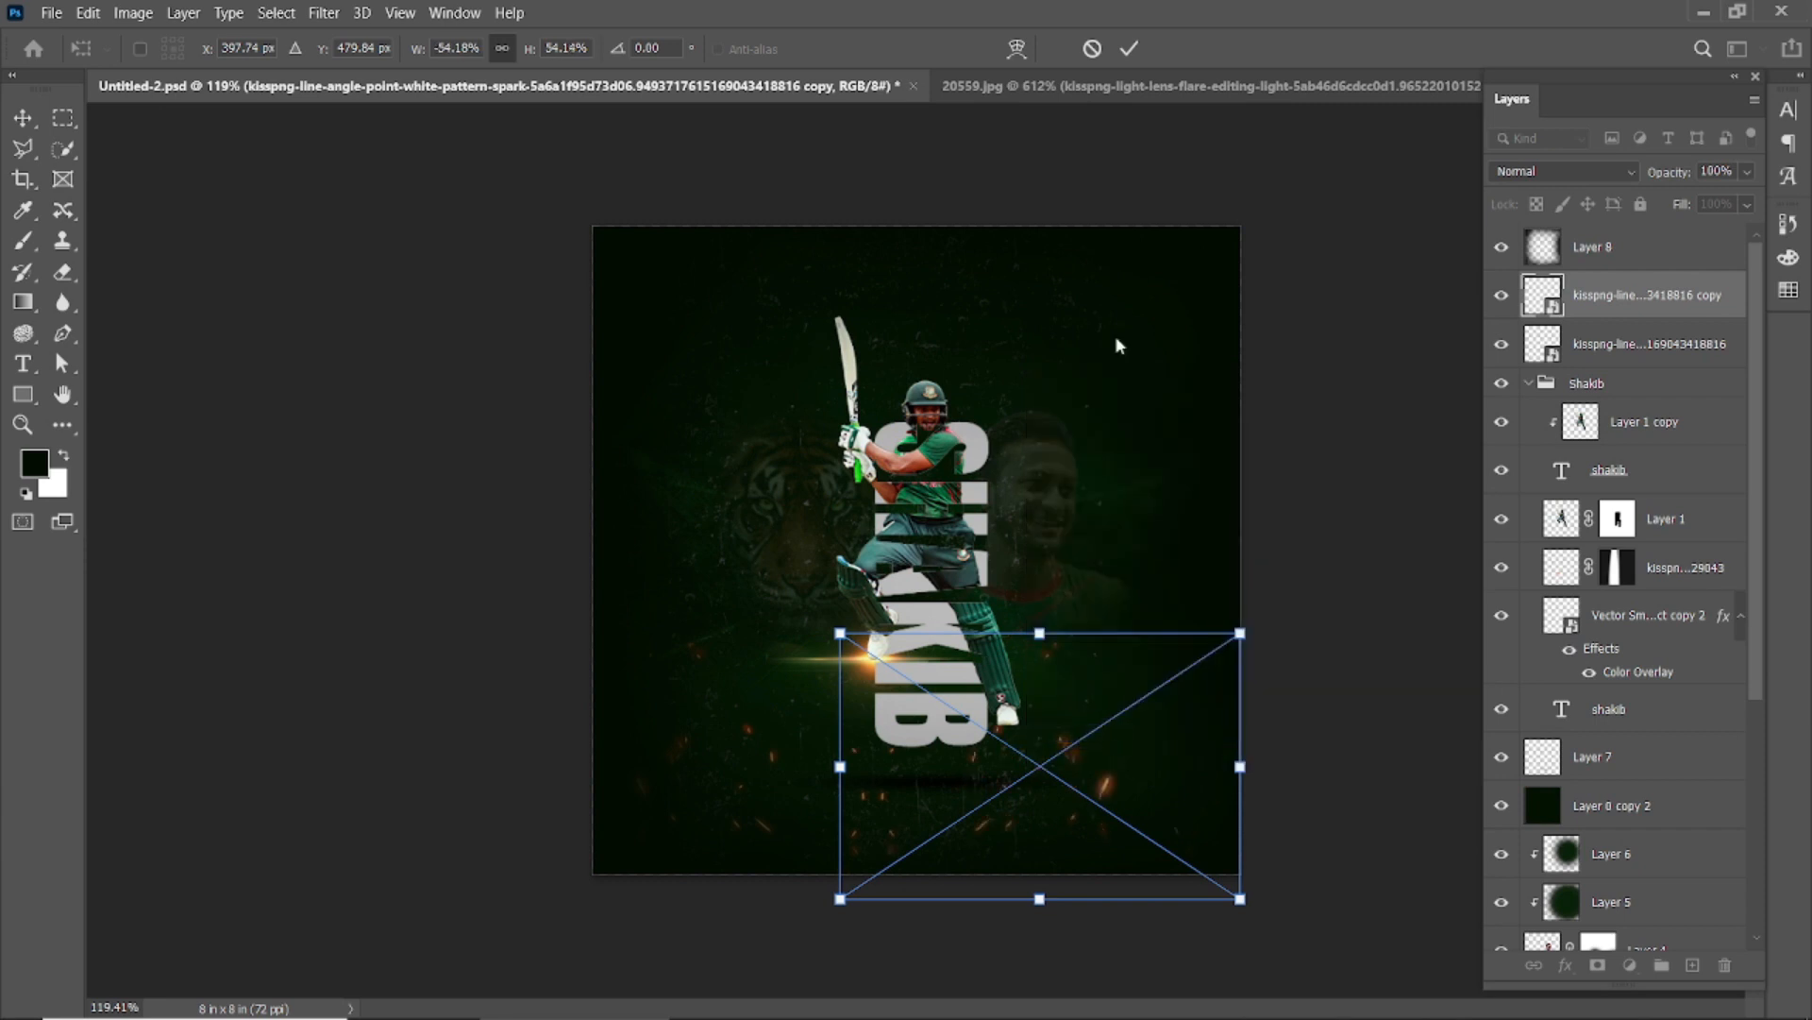
click(1129, 48)
Shift the flipped spark copy slightly further toward the poster's lower-right corner
click(1114, 791)
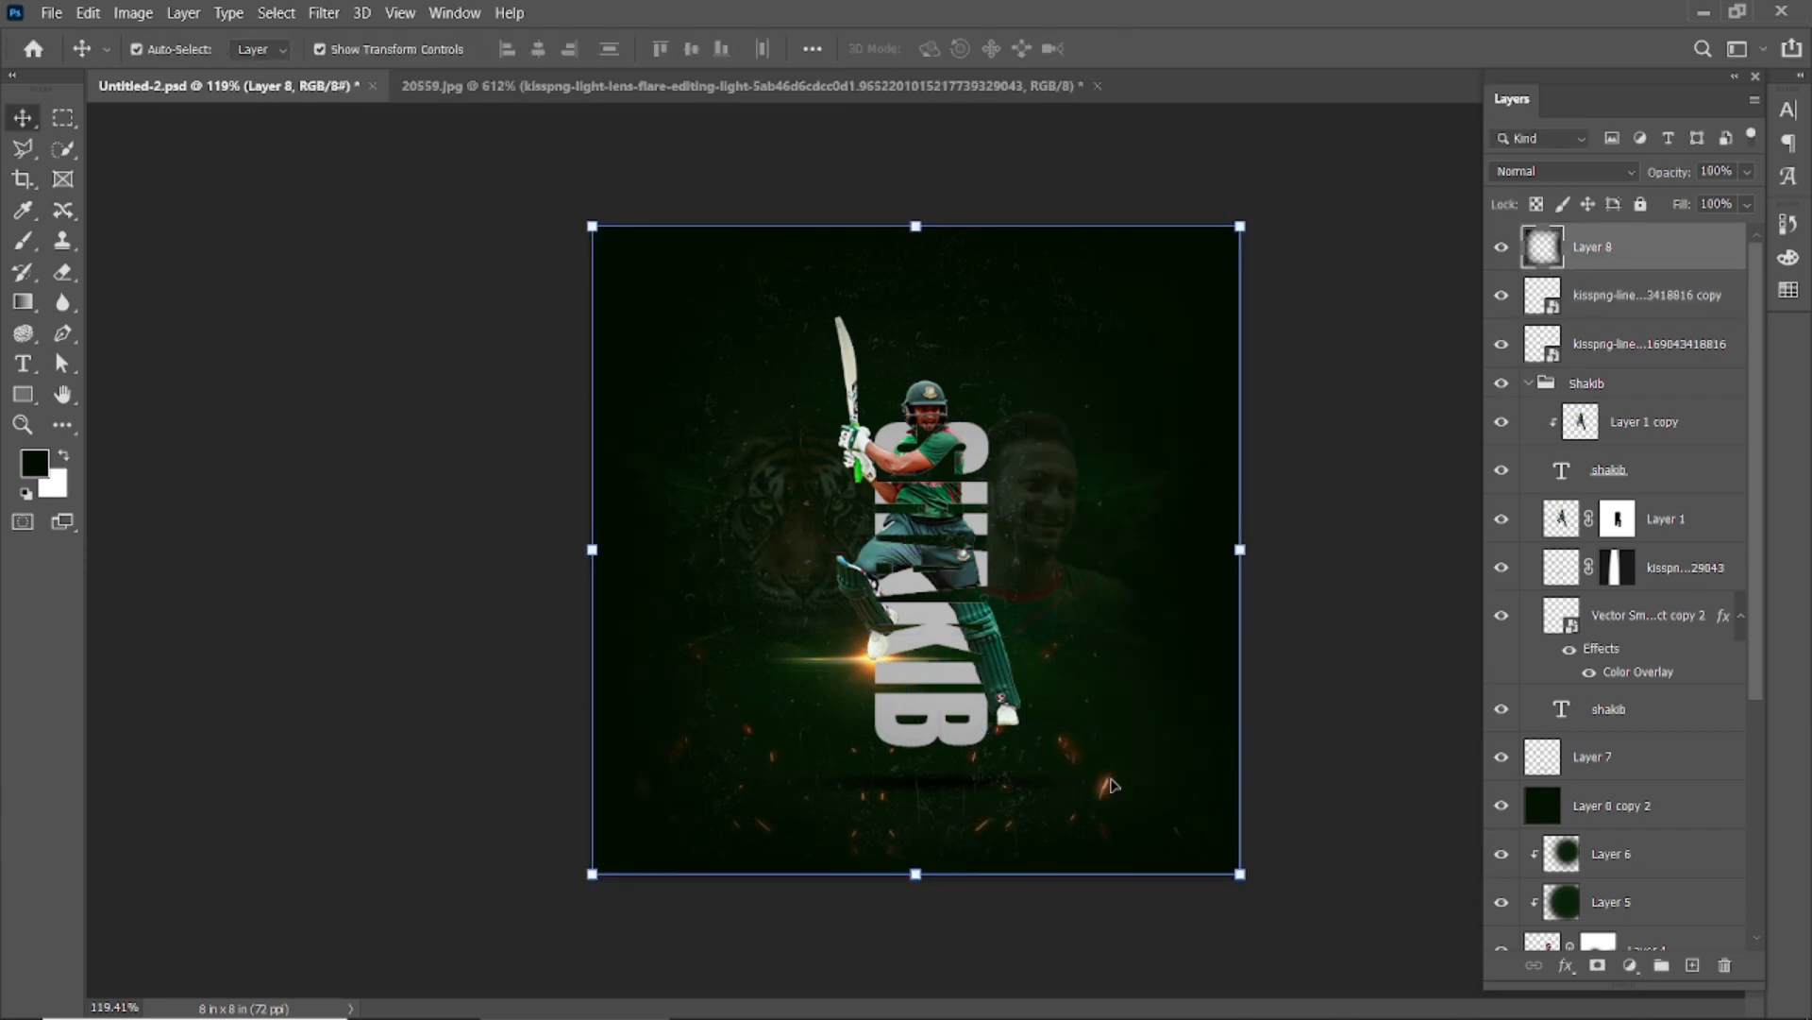
click(1623, 307)
key(ctrl+t)
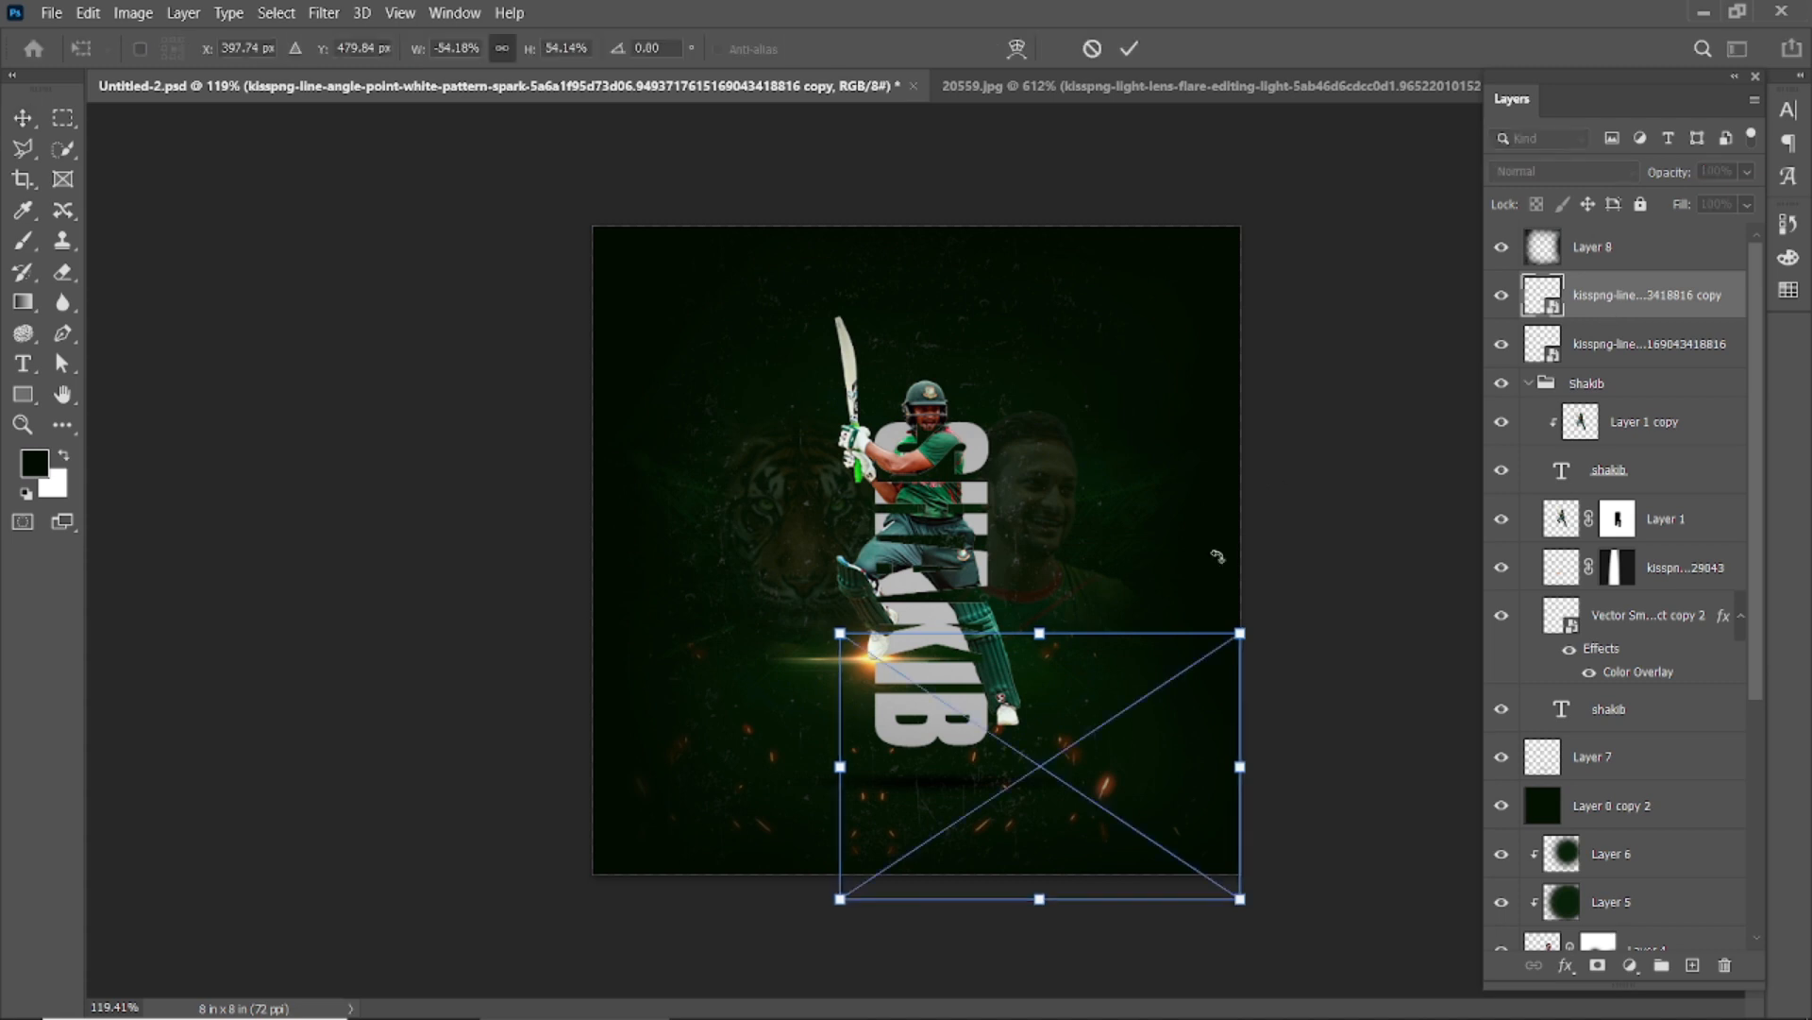
drag(1116, 795, 1144, 810)
click(1128, 49)
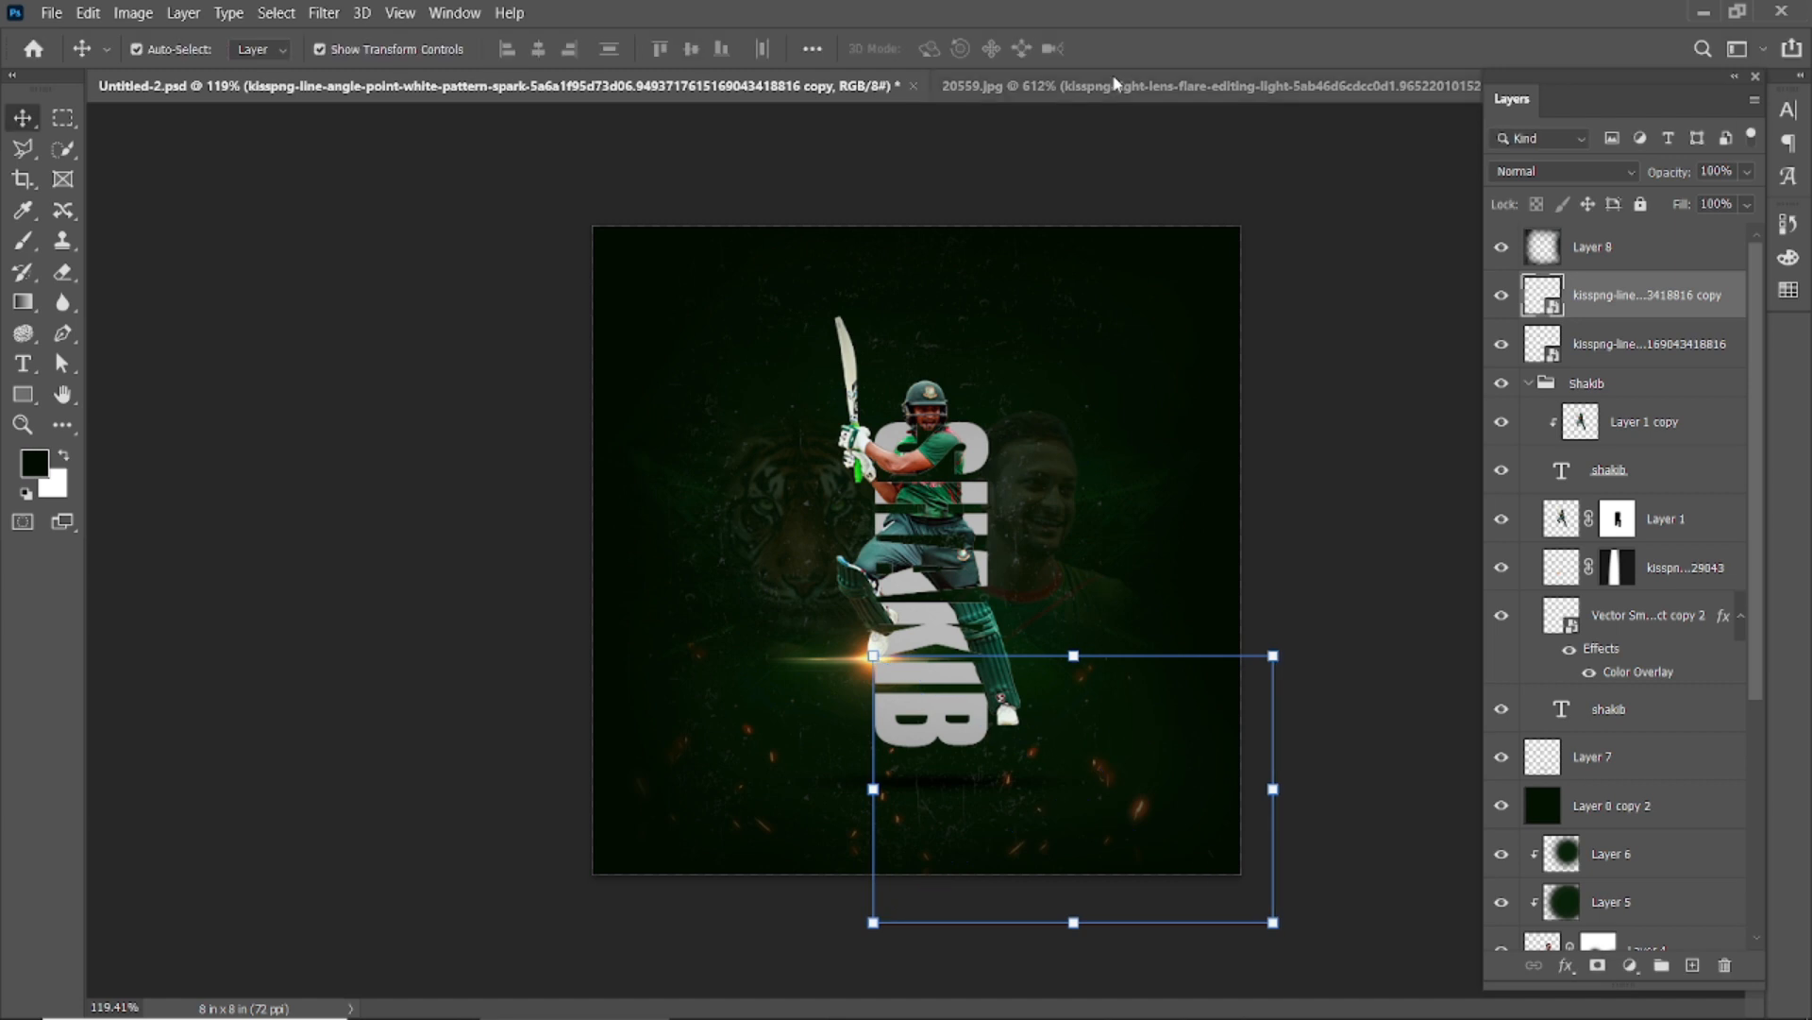
Stamp all visible layers into a new layer on top and add a Color Lookup adjustment above it
key(ctrl+shift+alt+e)
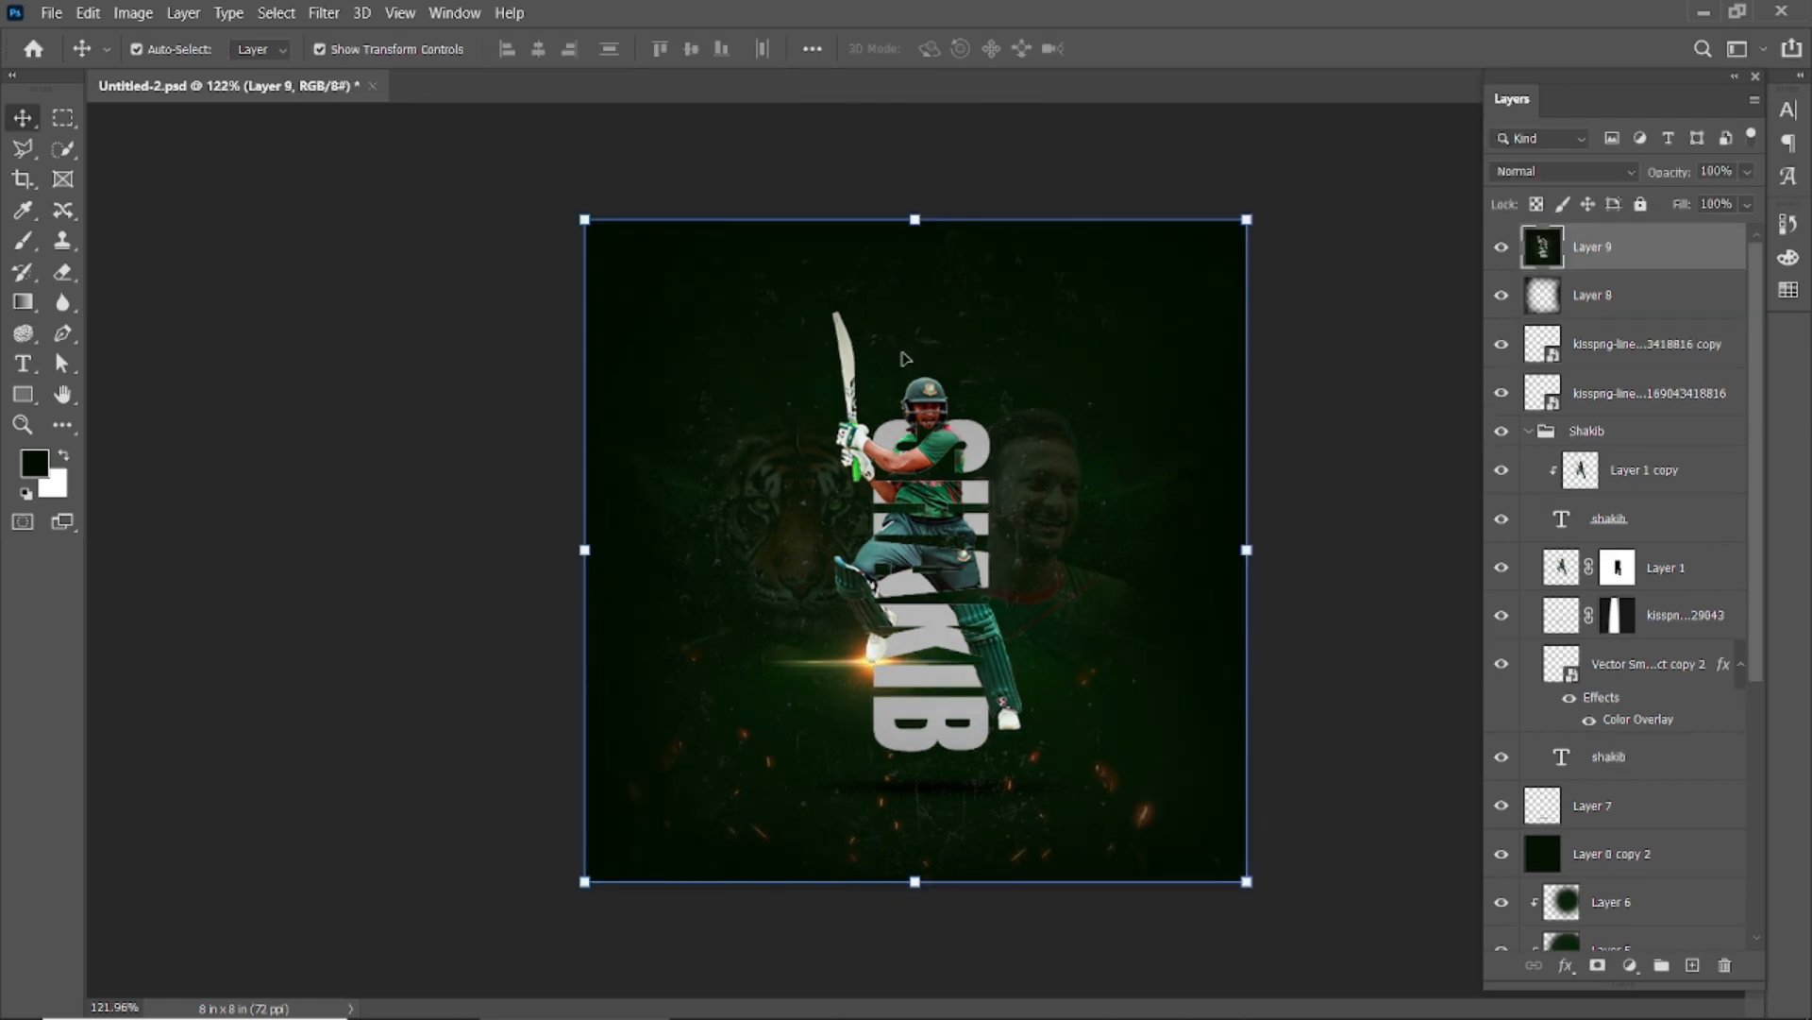
click(375, 215)
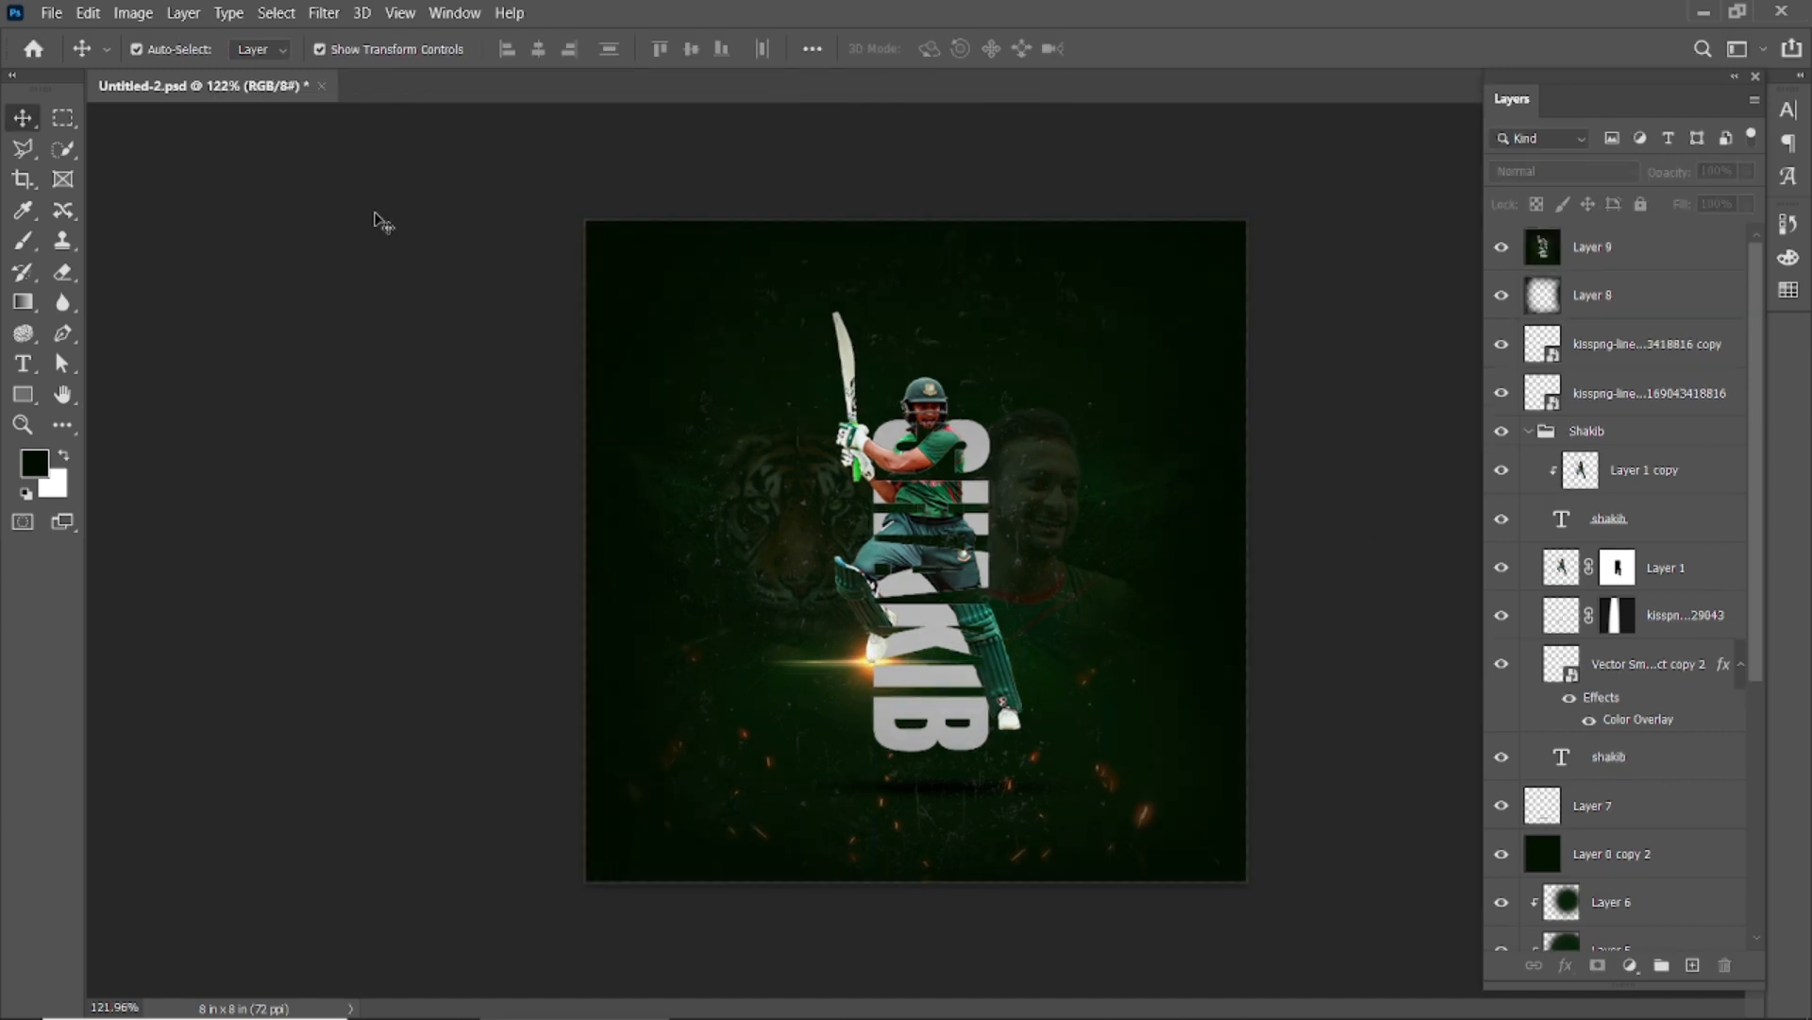
click(1613, 248)
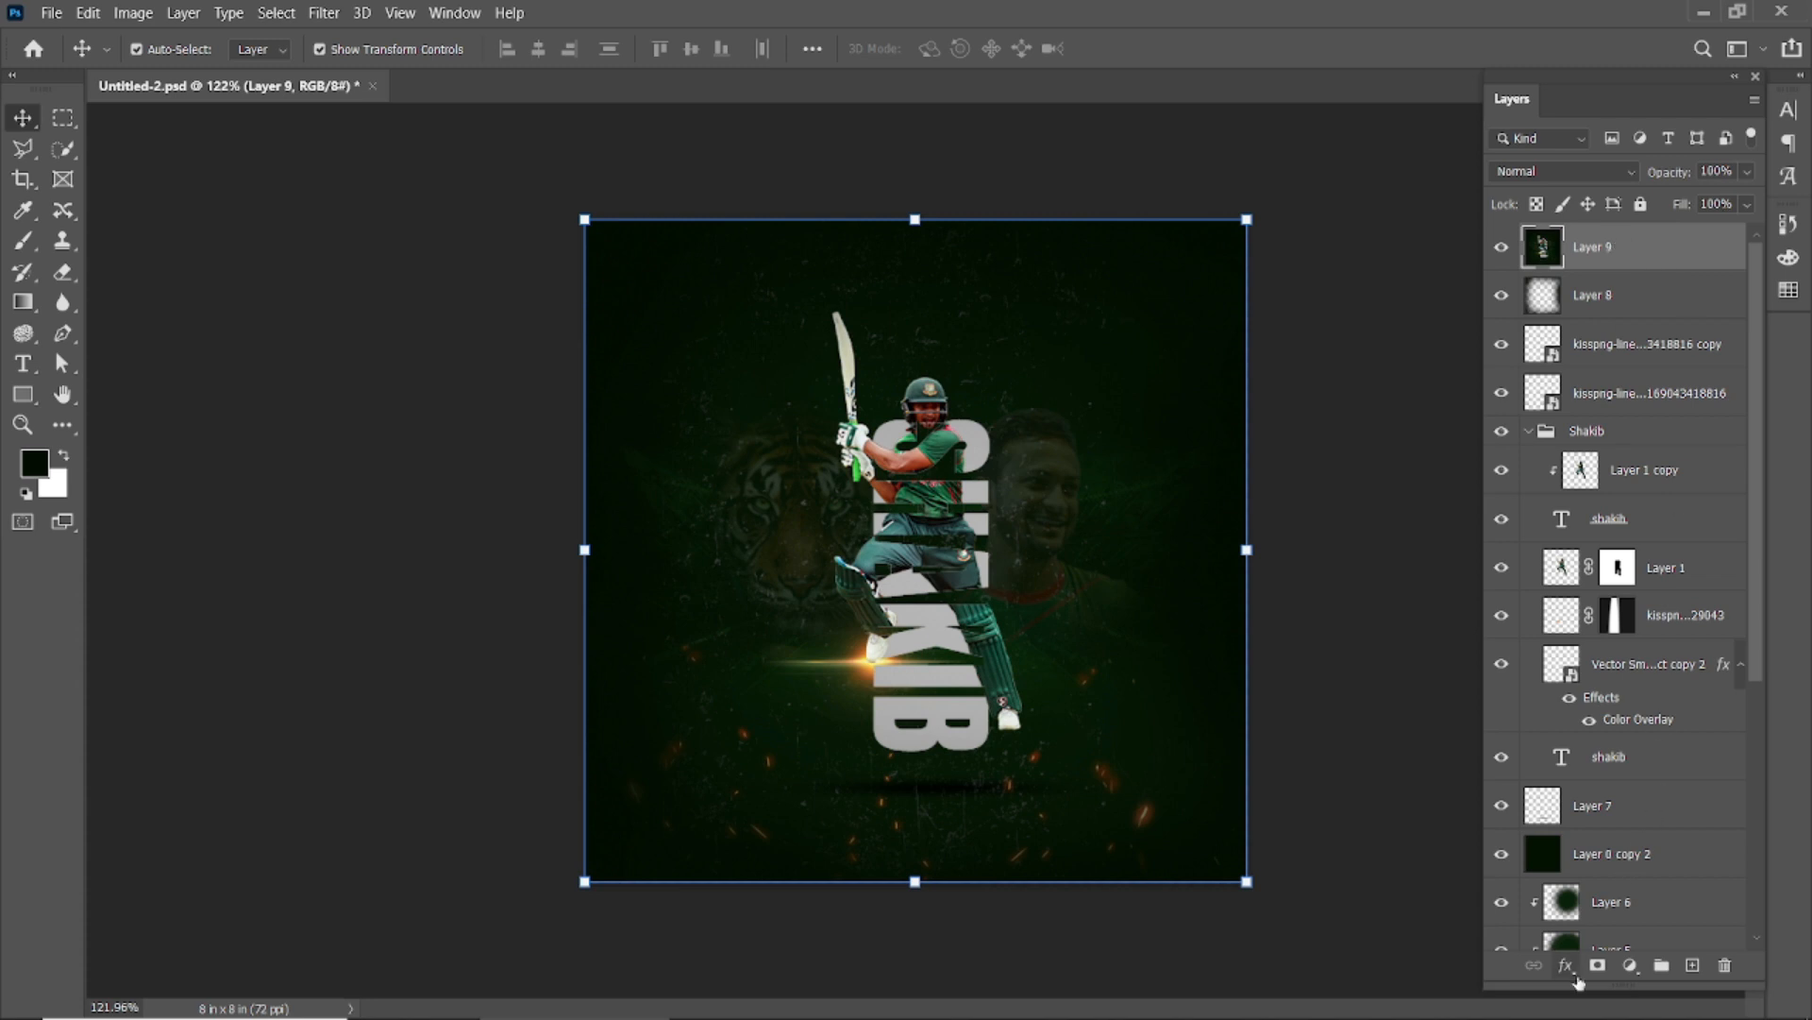
click(1630, 965)
click(1667, 842)
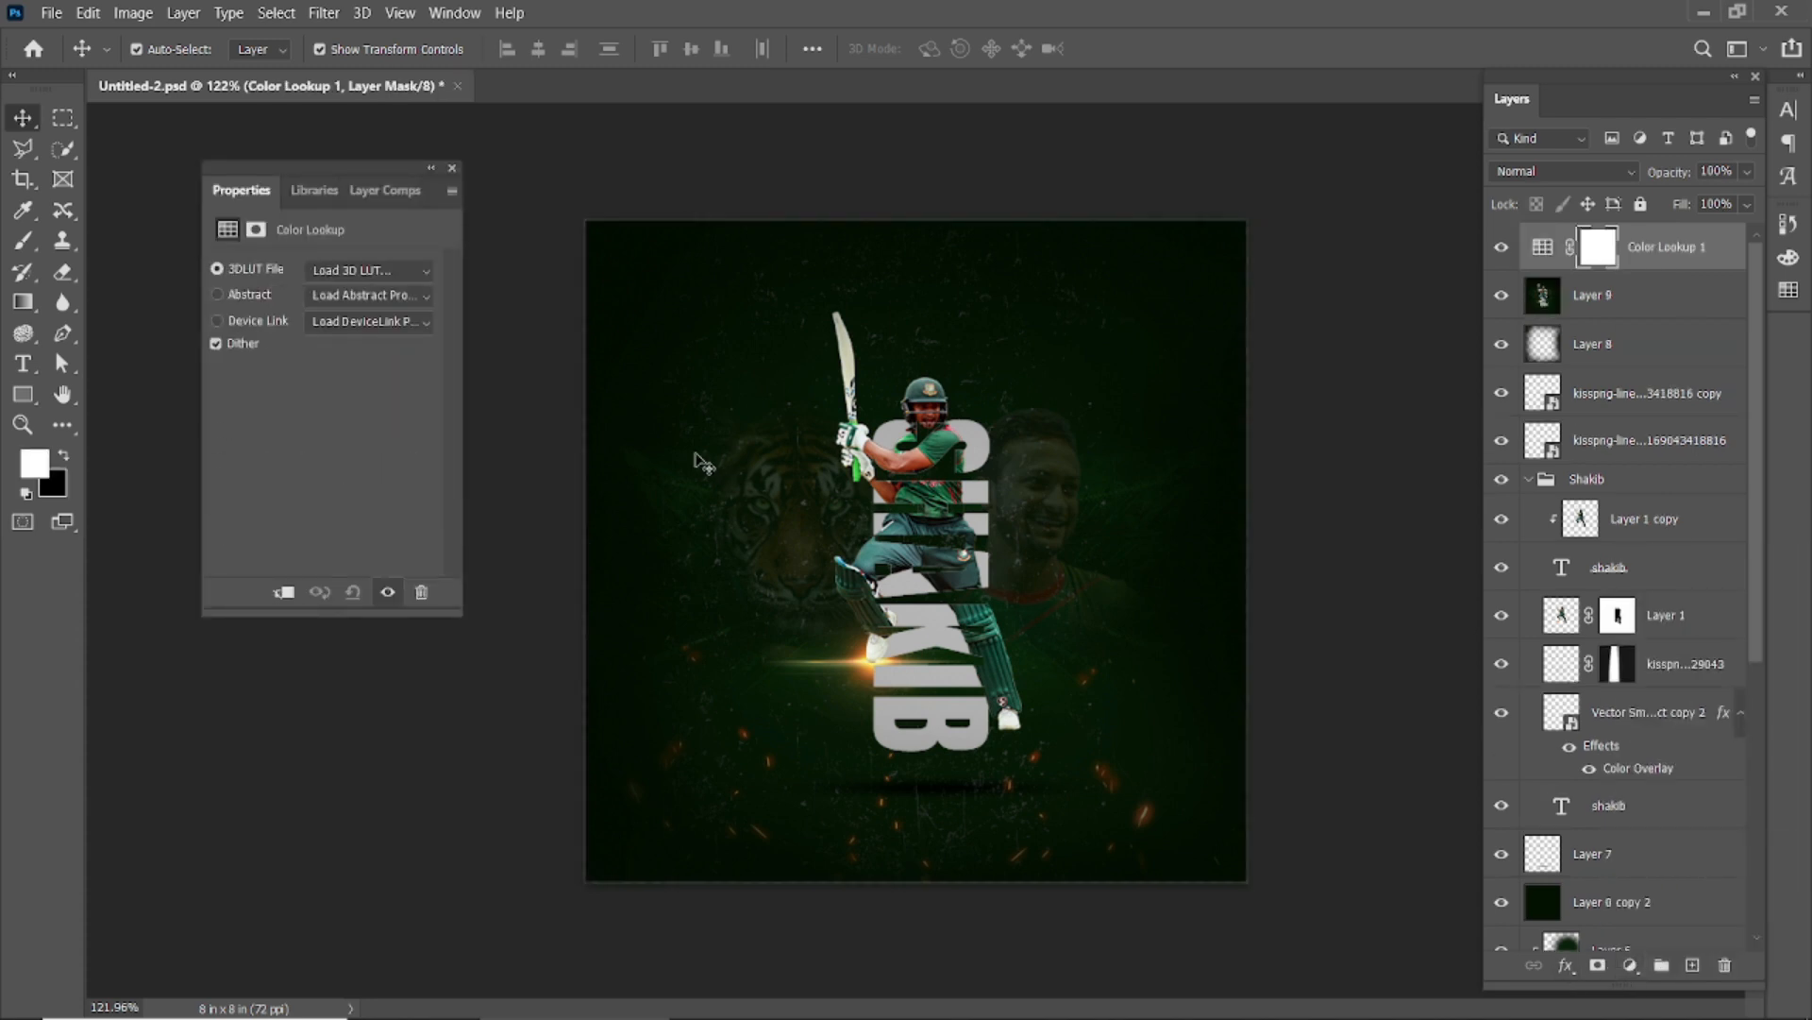
Apply the Kodak 5218 Kodak 2395 3D LUT to the Color Lookup layer at 73% opacity and 67% fill
click(425, 274)
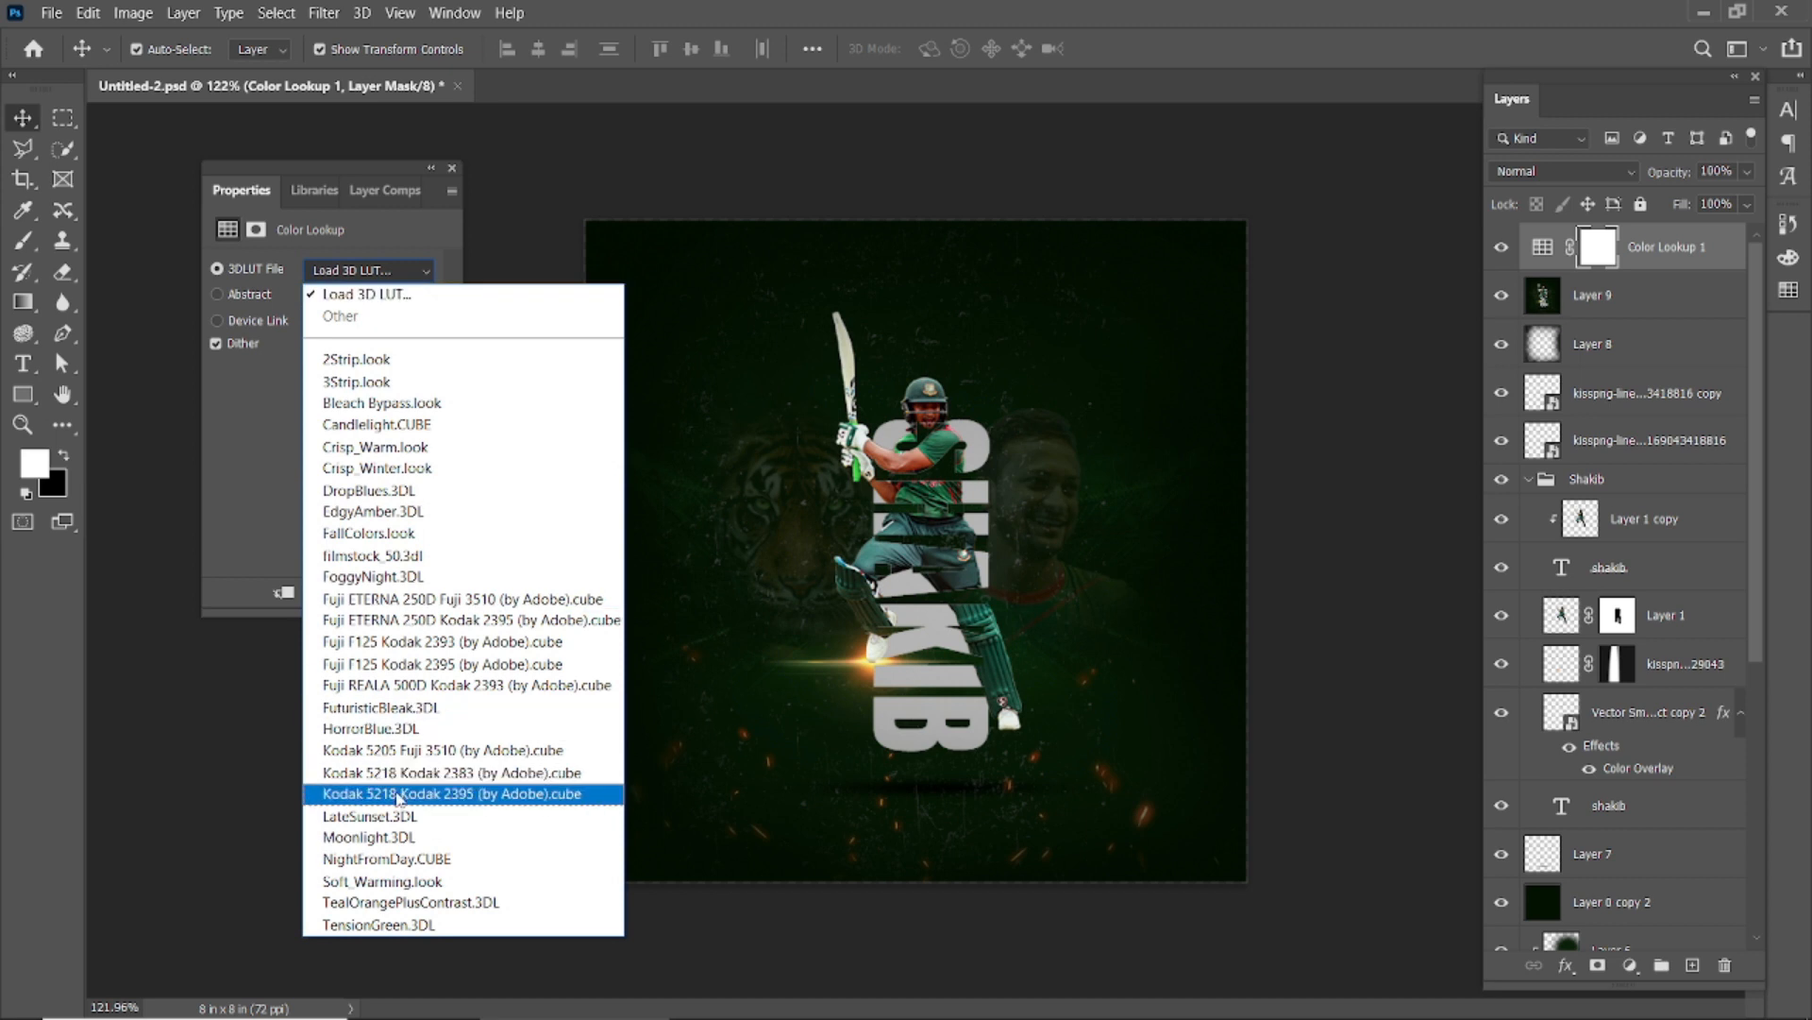
click(406, 795)
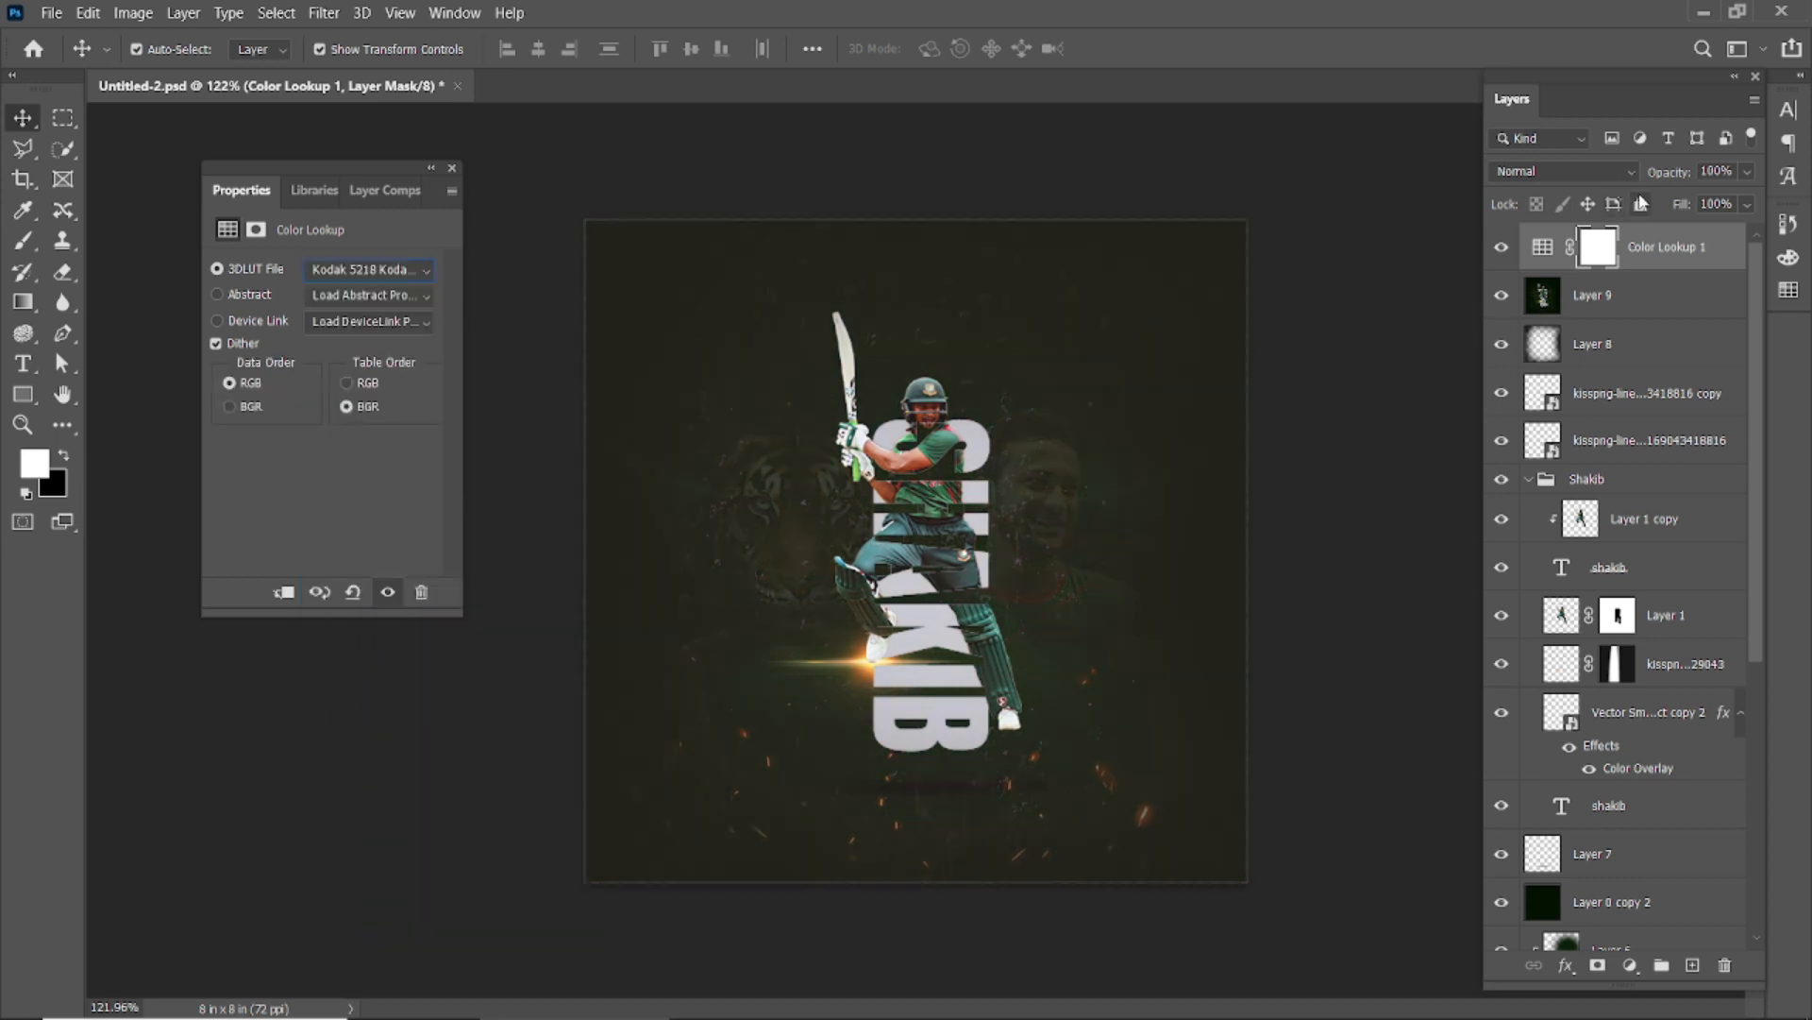
drag(1677, 178, 1657, 217)
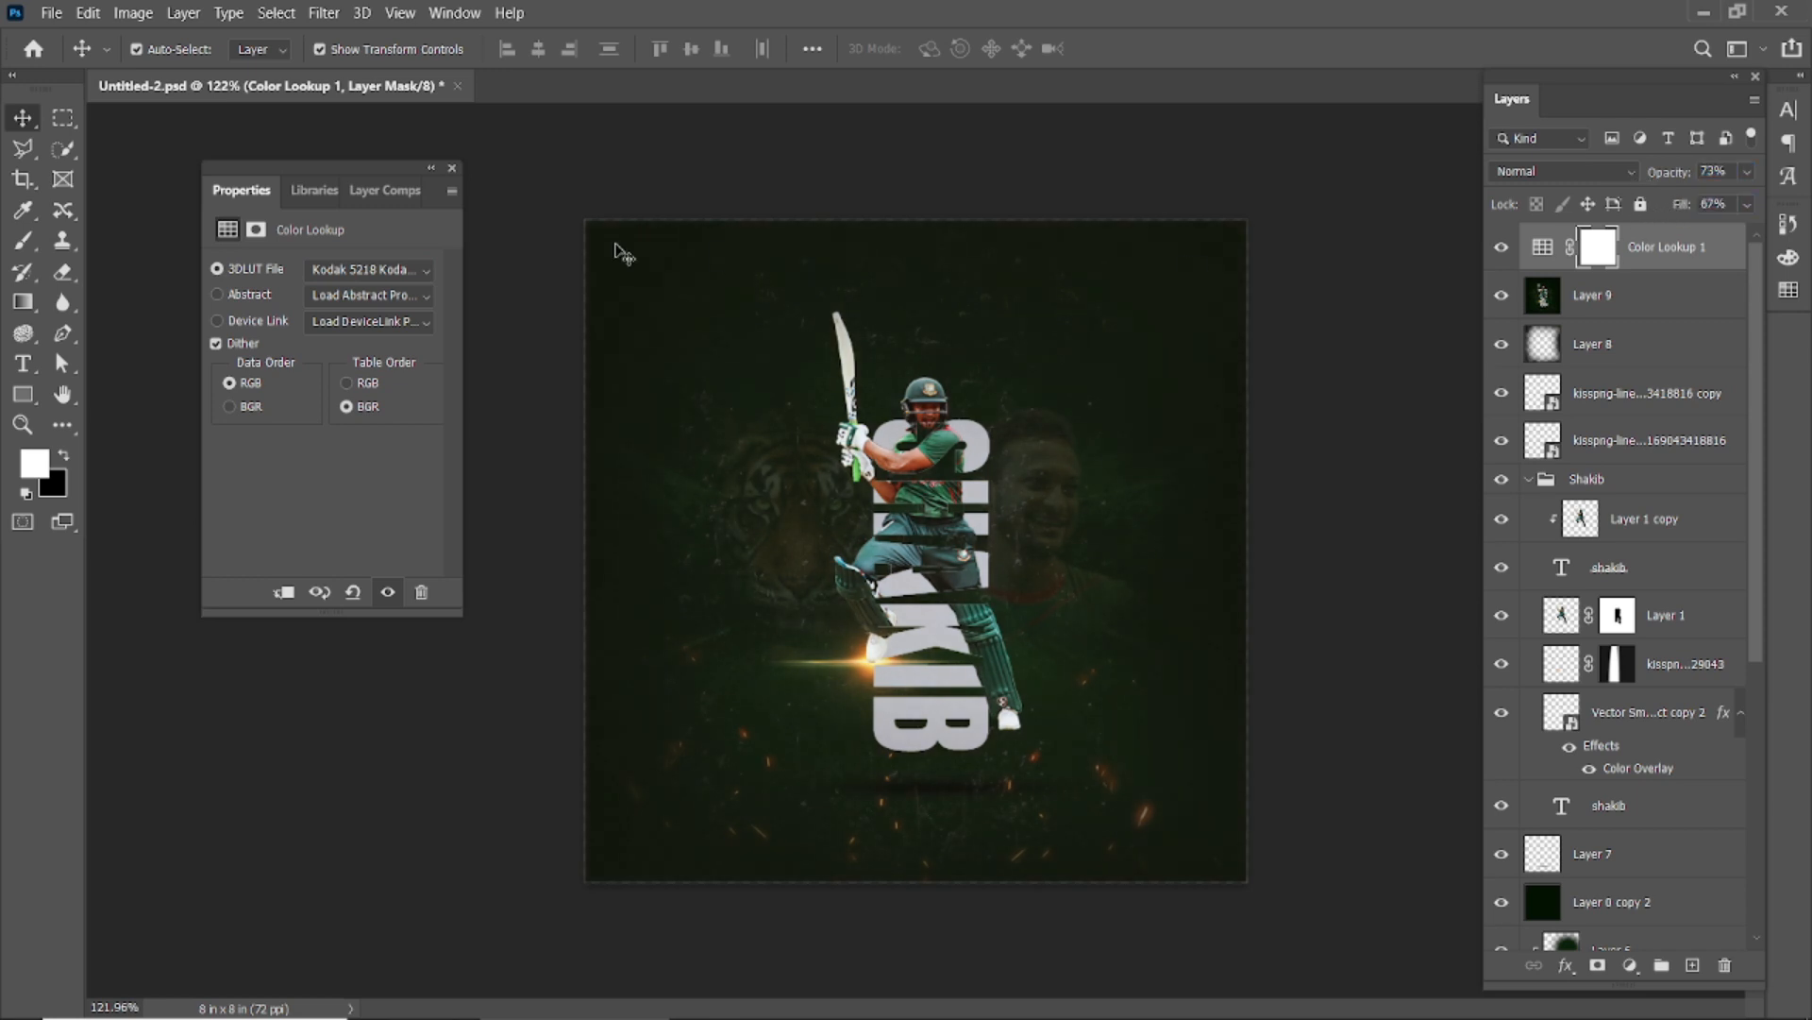
click(453, 169)
Compare the poster with and without the Color Lookup layer, leave it visible and collapse the layer list to view the design
click(1501, 248)
click(1501, 248)
click(1501, 249)
click(1501, 248)
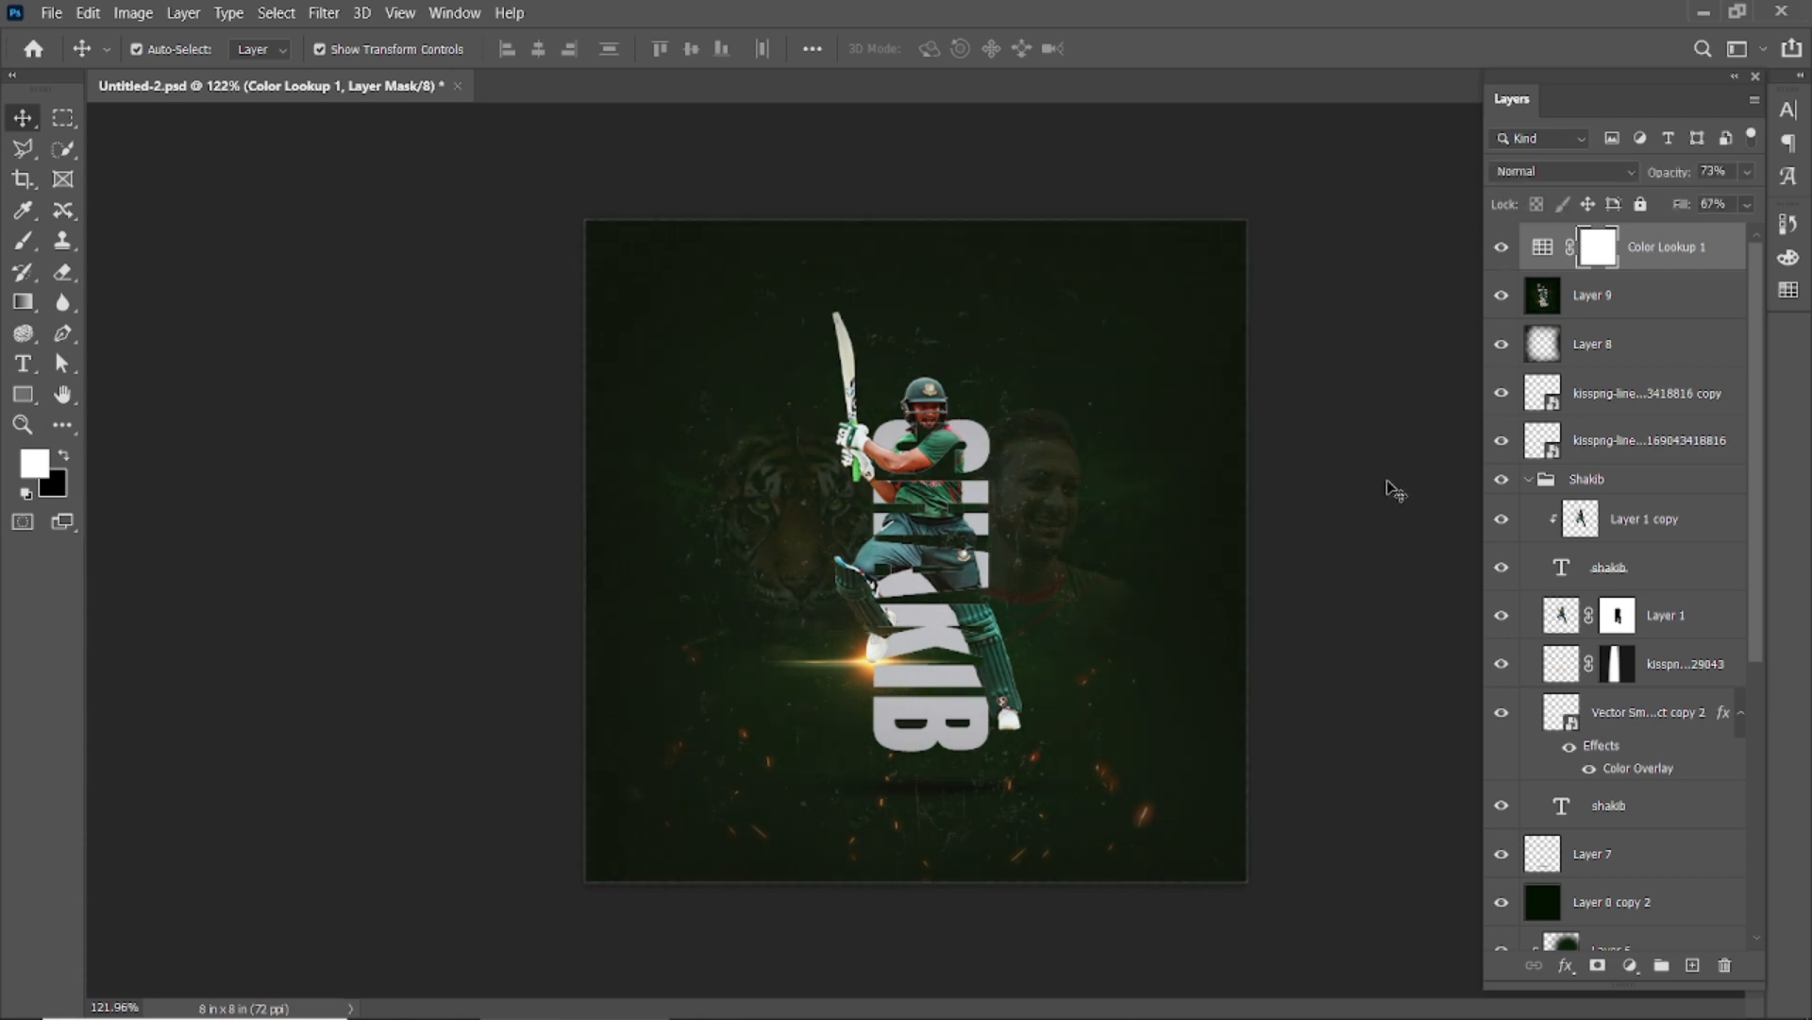
click(1734, 76)
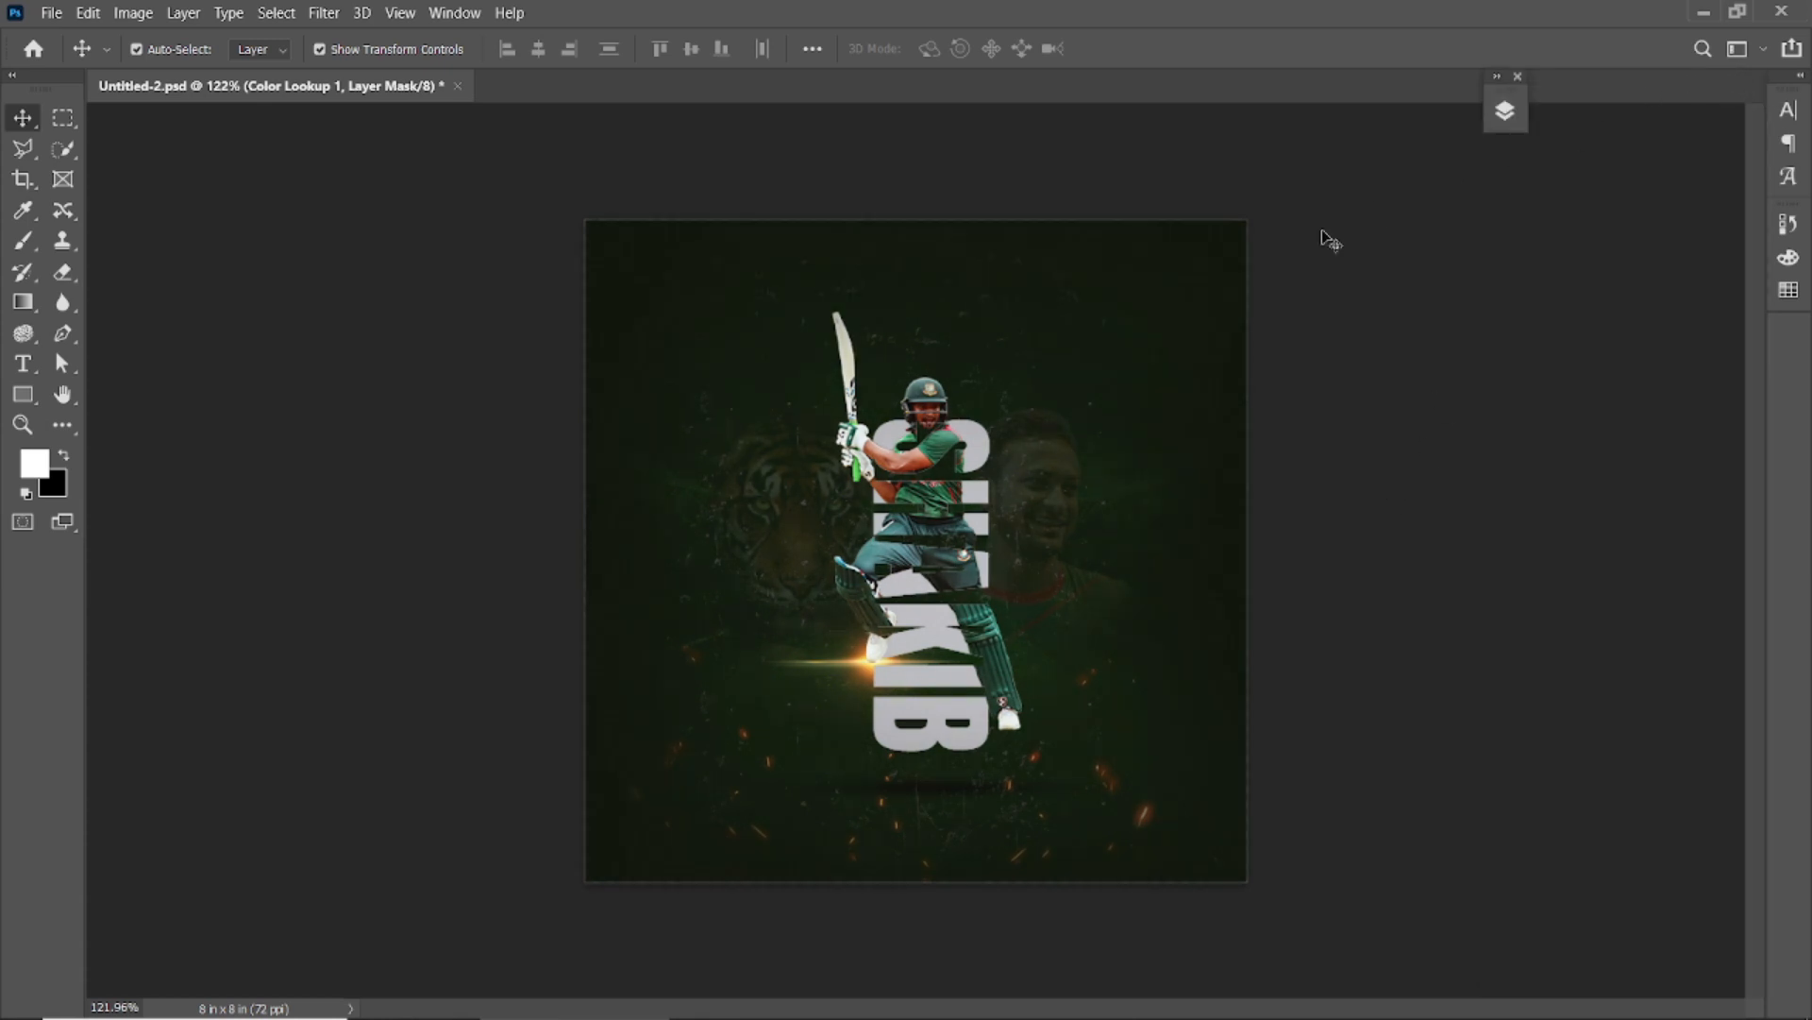